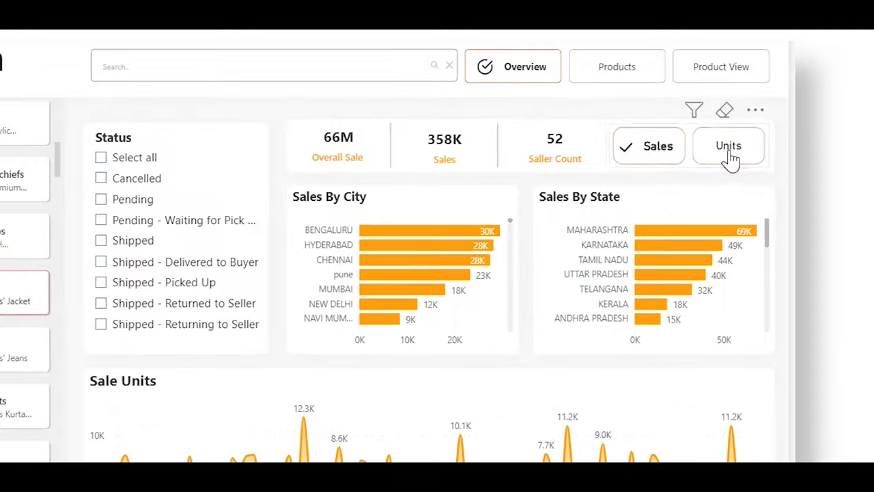
- Preview the finished dashboard in units, filtered to Boys Sweatshirts, then switch to the blank Untitled report
{"action": "left_click", "coordinate": [726, 158]}
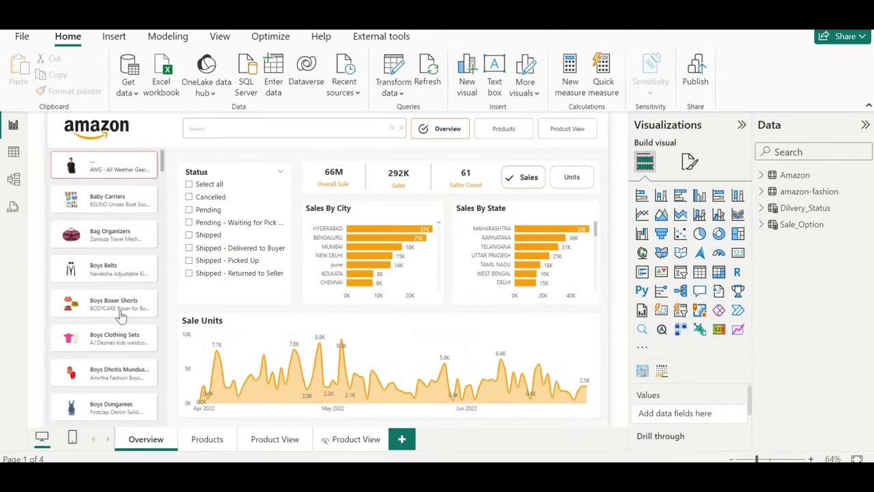
{"action": "scroll", "coordinate": [121, 353], "scroll_direction": "down", "scroll_amount": 3}
{"action": "scroll", "coordinate": [122, 352], "scroll_direction": "down", "scroll_amount": 4}
{"action": "scroll", "coordinate": [121, 352], "scroll_direction": "down", "scroll_amount": 3}
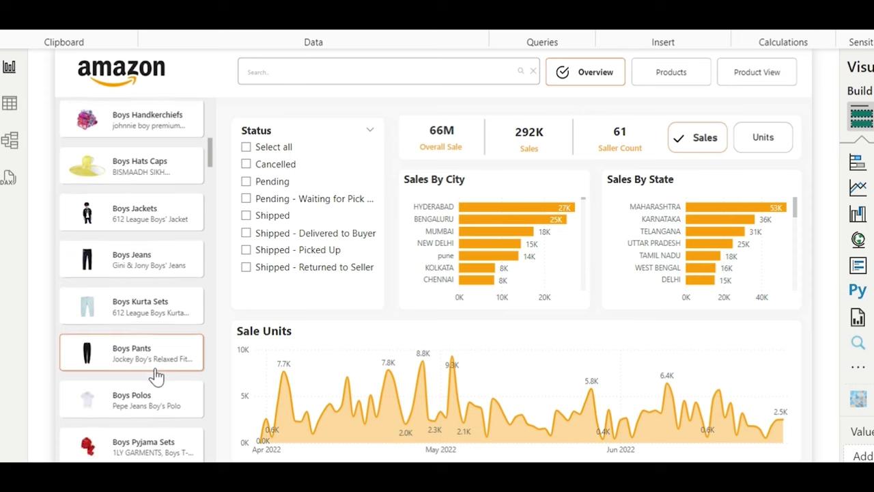
{"action": "scroll", "coordinate": [122, 353], "scroll_direction": "down", "scroll_amount": 2}
{"action": "scroll", "coordinate": [155, 375], "scroll_direction": "down", "scroll_amount": 5}
{"action": "scroll", "coordinate": [156, 370], "scroll_direction": "down", "scroll_amount": 2}
{"action": "scroll", "coordinate": [156, 377], "scroll_direction": "down", "scroll_amount": 1}
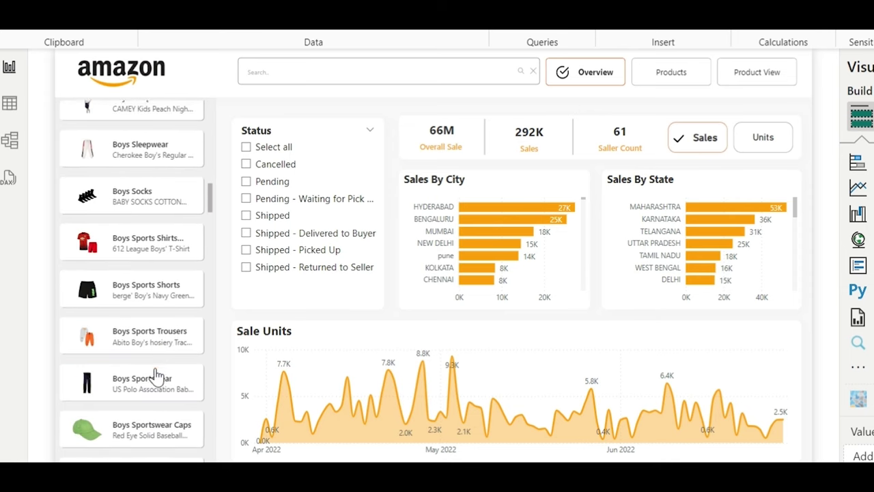
{"action": "scroll", "coordinate": [158, 381], "scroll_direction": "down", "scroll_amount": 3}
{"action": "scroll", "coordinate": [163, 351], "scroll_direction": "down", "scroll_amount": 2}
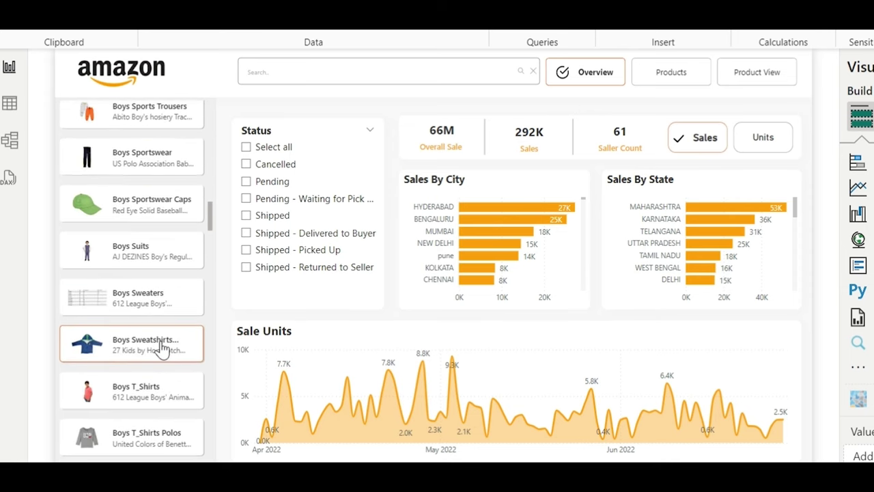
{"action": "left_click", "coordinate": [162, 347]}
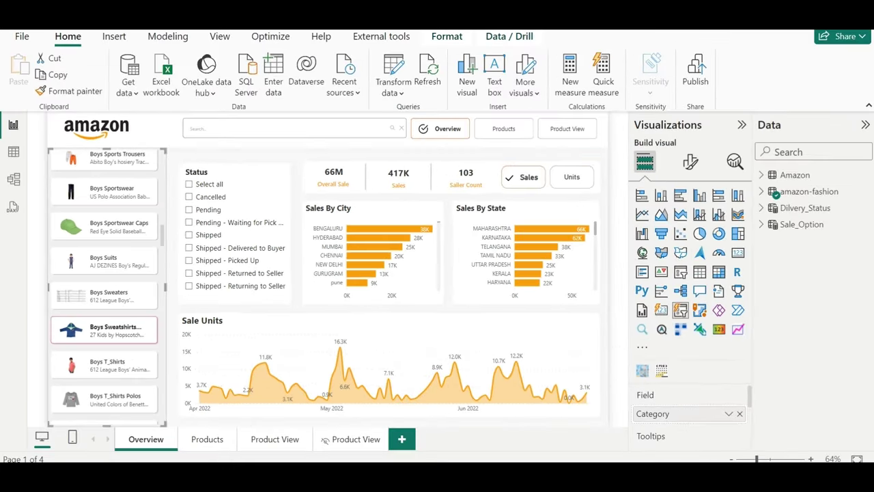
{"action": "mouse_move", "coordinate": [418, 478]}
{"action": "left_click", "coordinate": [479, 437]}
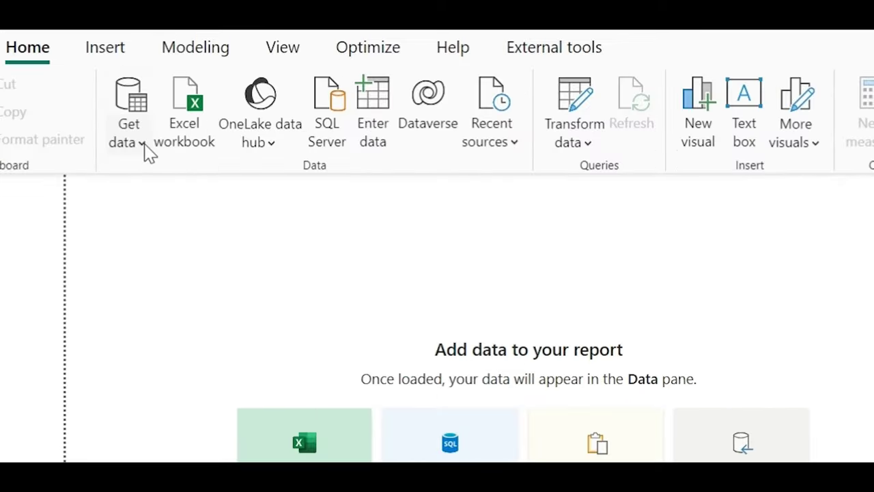
- Import amazon-fashion - YT.csv as Text/CSV and load it after reviewing the preview
{"action": "left_click", "coordinate": [136, 93]}
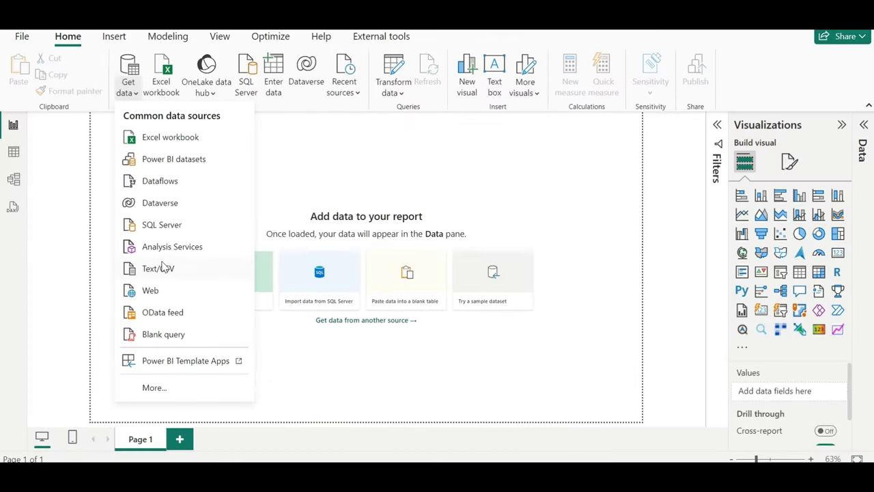
{"action": "left_click", "coordinate": [158, 268]}
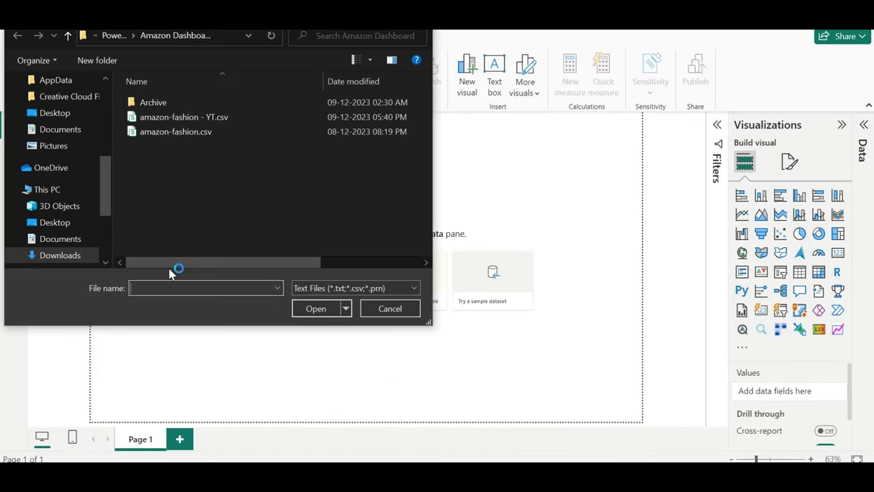
{"action": "left_click", "coordinate": [220, 117]}
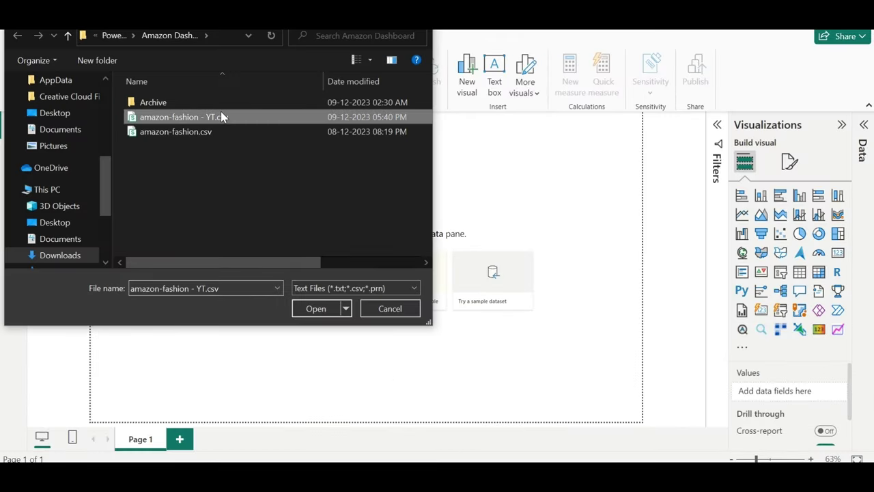
{"action": "double_click", "coordinate": [221, 117]}
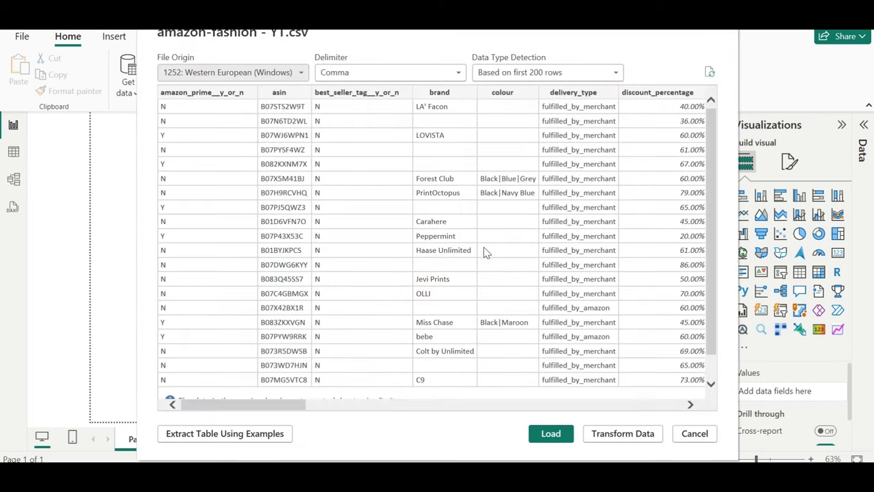
{"action": "scroll", "coordinate": [470, 168], "scroll_direction": "right", "scroll_amount": 5}
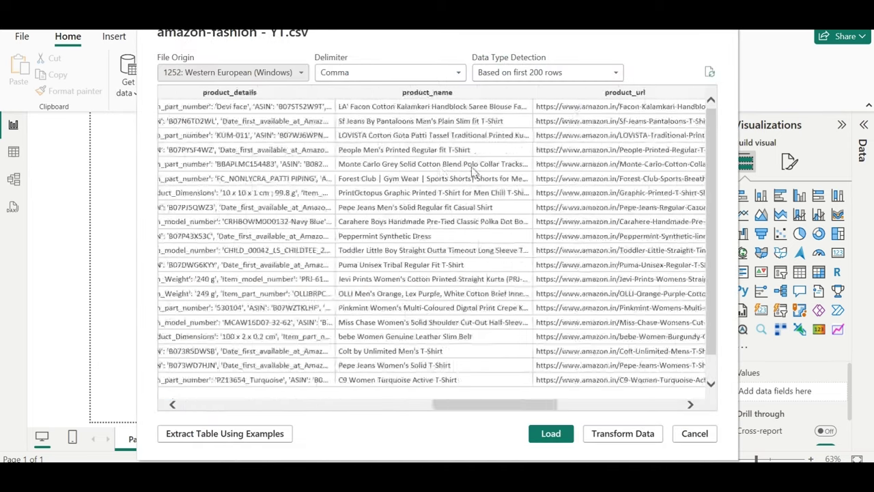
{"action": "scroll", "coordinate": [470, 167], "scroll_direction": "right", "scroll_amount": 5}
{"action": "scroll", "coordinate": [471, 169], "scroll_direction": "left", "scroll_amount": 1}
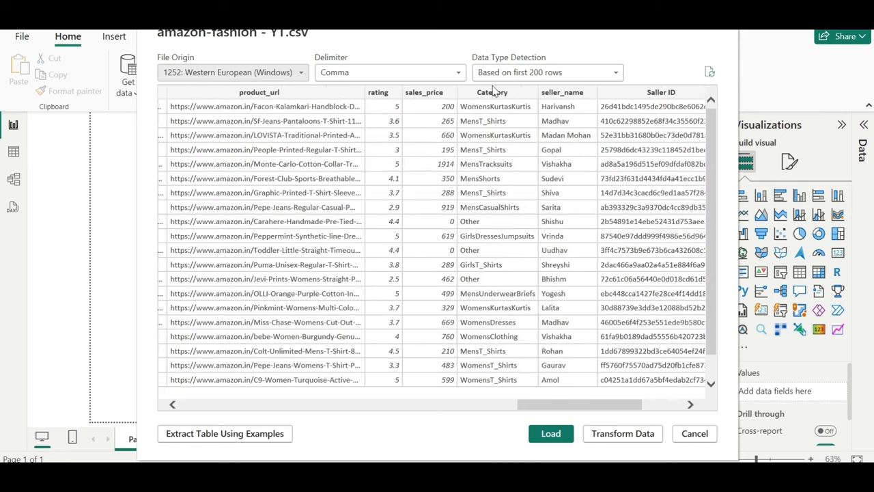
{"action": "scroll", "coordinate": [509, 195], "scroll_direction": "left", "scroll_amount": 3}
{"action": "scroll", "coordinate": [509, 196], "scroll_direction": "left", "scroll_amount": 3}
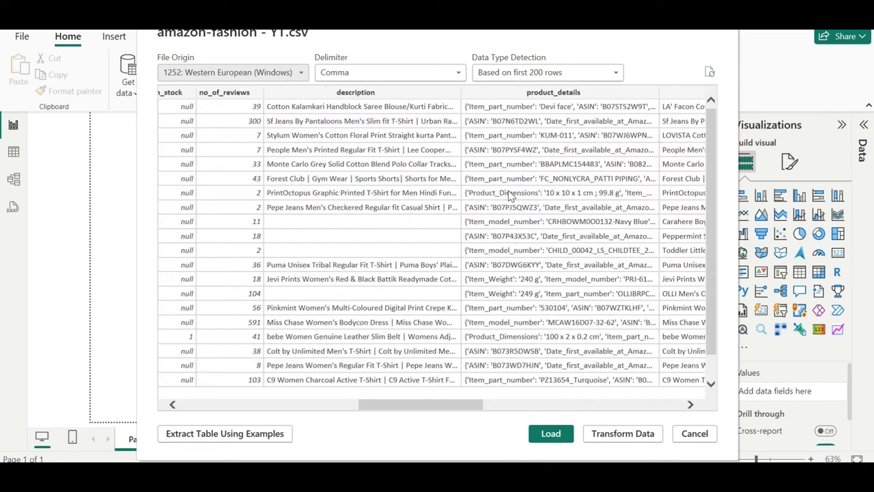
{"action": "scroll", "coordinate": [509, 196], "scroll_direction": "left", "scroll_amount": 1}
{"action": "scroll", "coordinate": [508, 196], "scroll_direction": "left", "scroll_amount": 3}
{"action": "scroll", "coordinate": [509, 196], "scroll_direction": "left", "scroll_amount": 3}
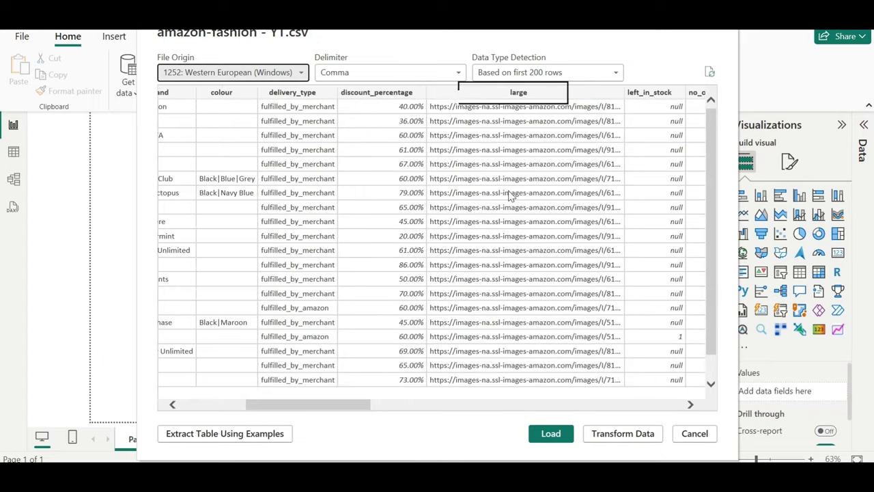
{"action": "left_click", "coordinate": [551, 434]}
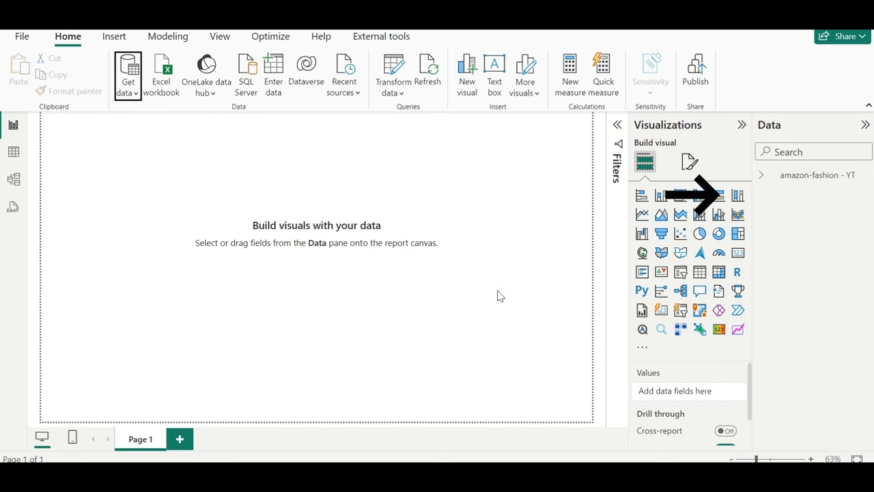
- Expand the amazon-fashion - YT table in the Data pane to review its fields
{"action": "left_click", "coordinate": [764, 176]}
{"action": "scroll", "coordinate": [817, 379], "scroll_direction": "down", "scroll_amount": 3}
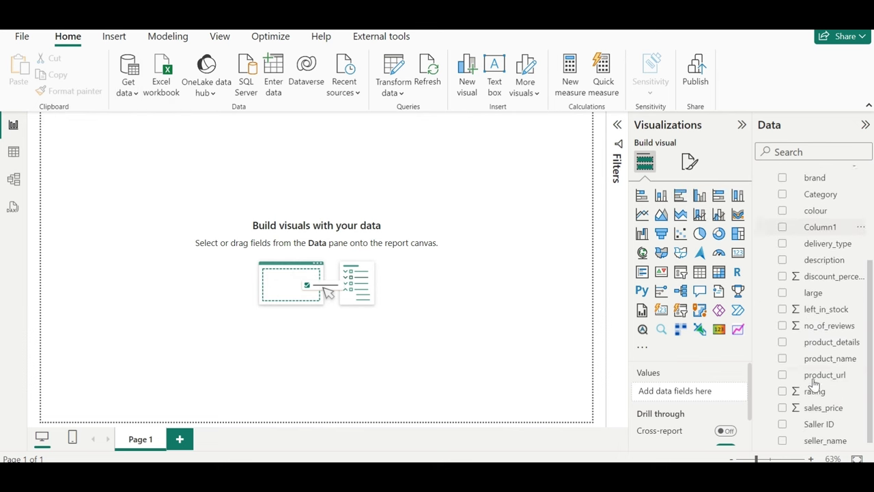
{"action": "scroll", "coordinate": [814, 385], "scroll_direction": "up", "scroll_amount": 3}
{"action": "scroll", "coordinate": [830, 342], "scroll_direction": "down", "scroll_amount": 3}
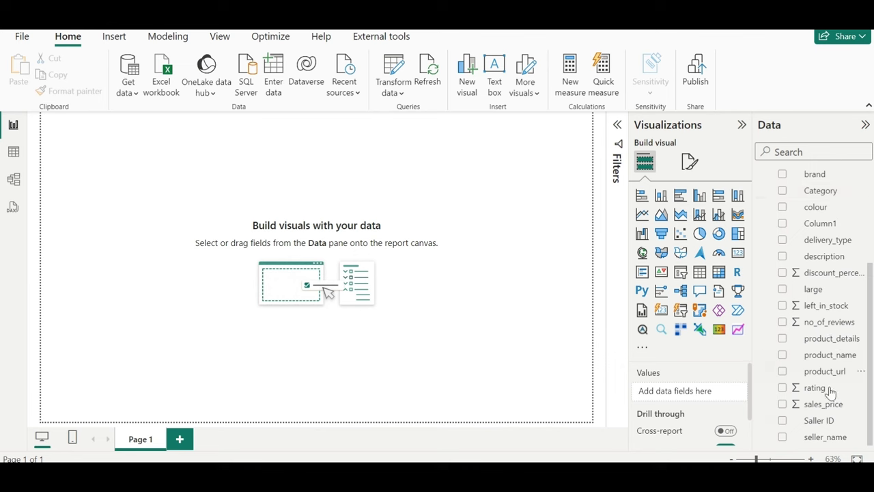
{"action": "scroll", "coordinate": [821, 276], "scroll_direction": "up", "scroll_amount": 3}
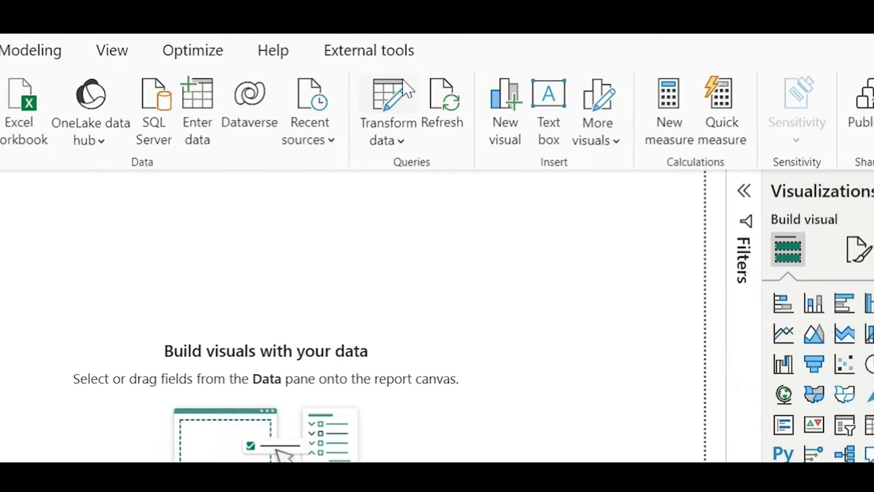
- Open the query in Power Query Editor and view a cell's pipe-separated image URLs in the large column
{"action": "left_click", "coordinate": [404, 83]}
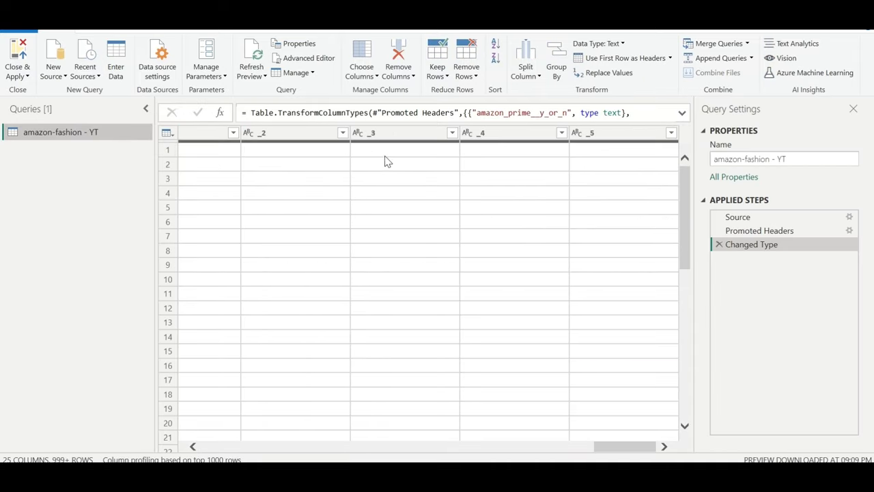
{"action": "scroll", "coordinate": [421, 220], "scroll_direction": "left", "scroll_amount": 5}
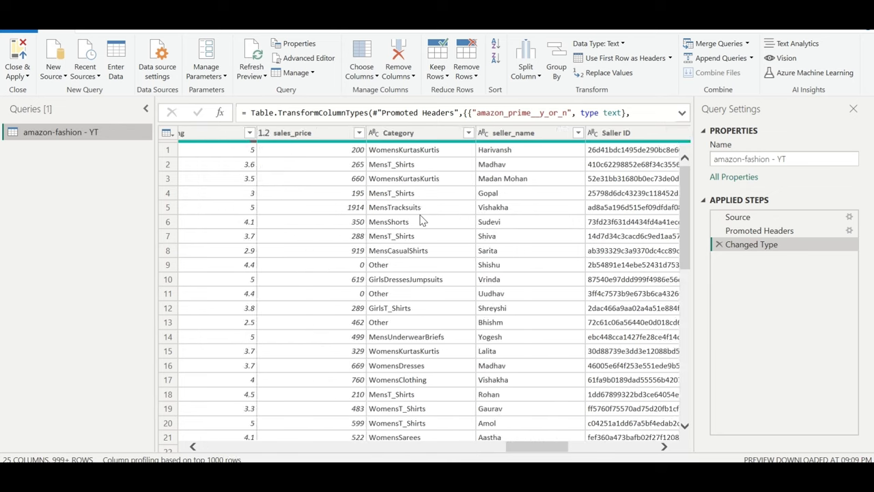
{"action": "left_click", "coordinate": [402, 133]}
{"action": "scroll", "coordinate": [426, 235], "scroll_direction": "left", "scroll_amount": 5}
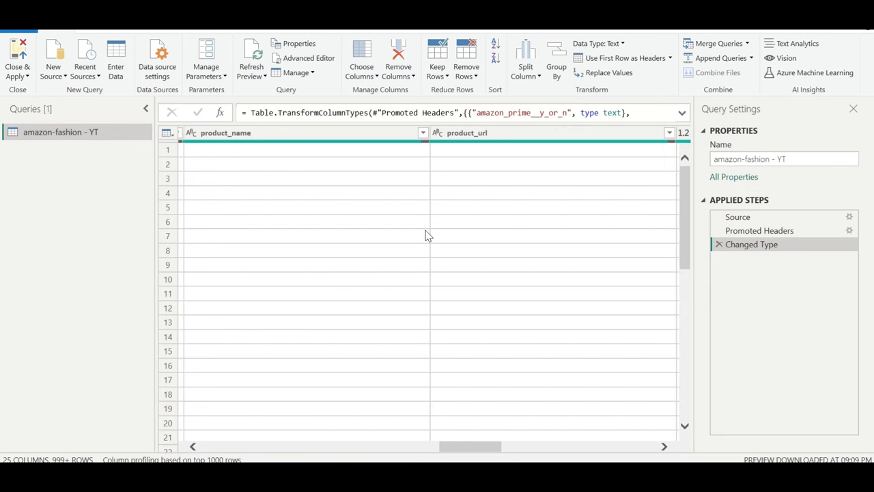
{"action": "scroll", "coordinate": [426, 235], "scroll_direction": "left", "scroll_amount": 3}
{"action": "scroll", "coordinate": [426, 235], "scroll_direction": "left", "scroll_amount": 3}
{"action": "scroll", "coordinate": [426, 235], "scroll_direction": "left", "scroll_amount": 3}
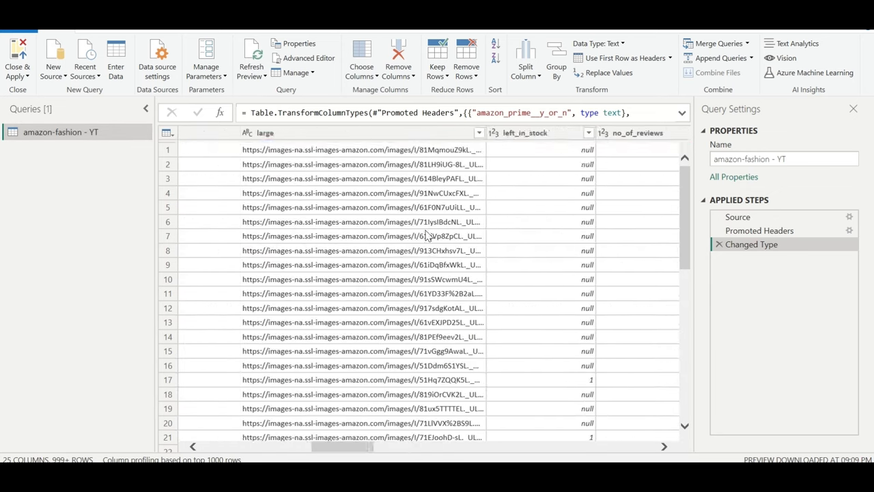
{"action": "left_click", "coordinate": [393, 164]}
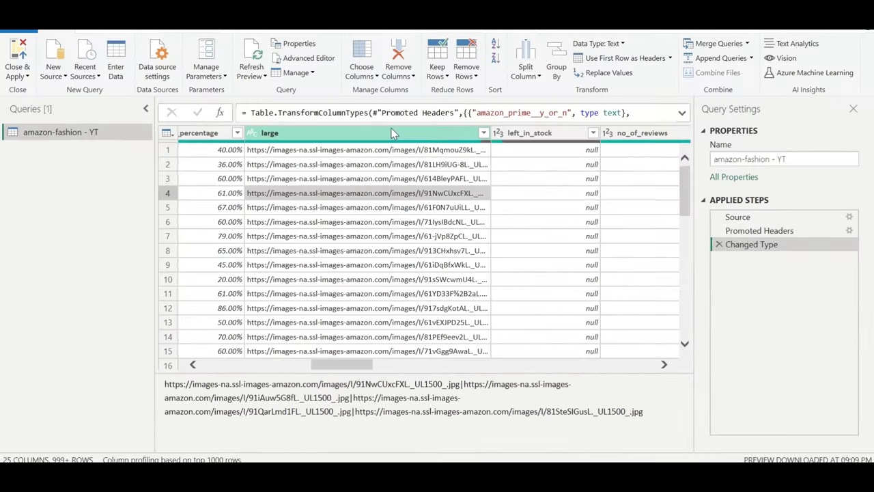
- Split the large column at the left-most delimiter into large.1 and large.2
{"action": "left_click", "coordinate": [391, 132]}
{"action": "right_click", "coordinate": [393, 131]}
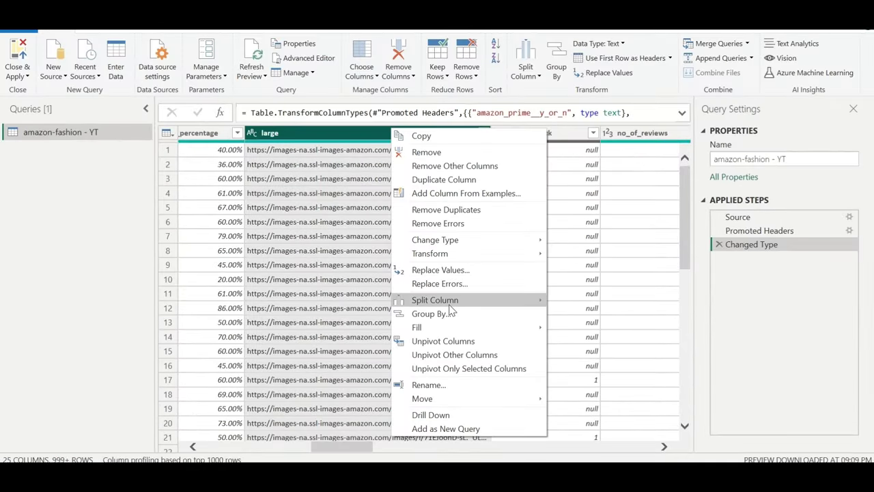
{"action": "mouse_move", "coordinate": [452, 304]}
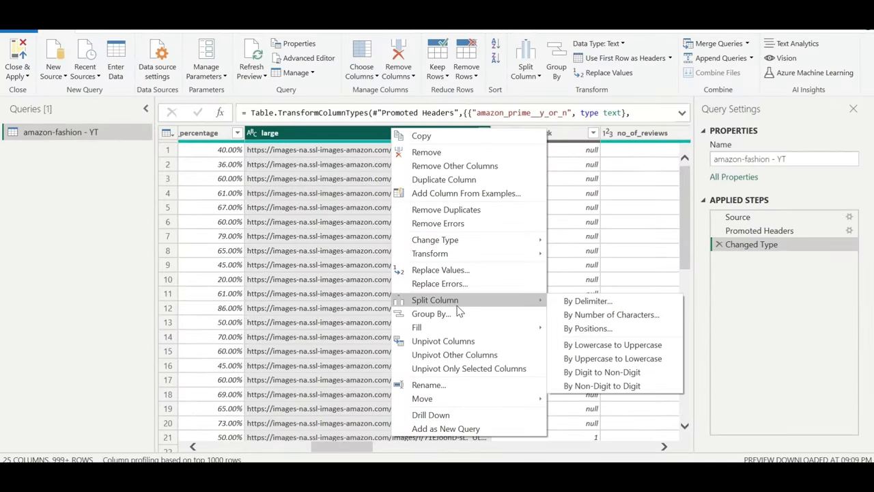
{"action": "left_click", "coordinate": [589, 304]}
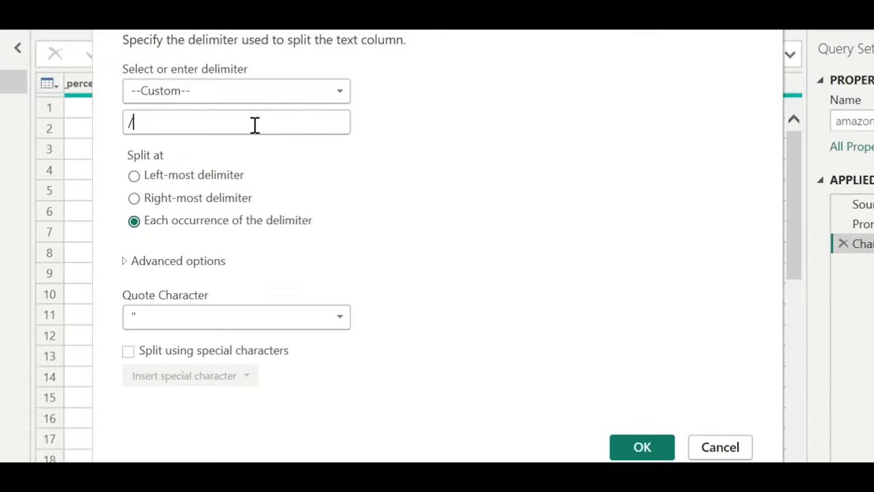
{"action": "key", "text": "BackSpace"}
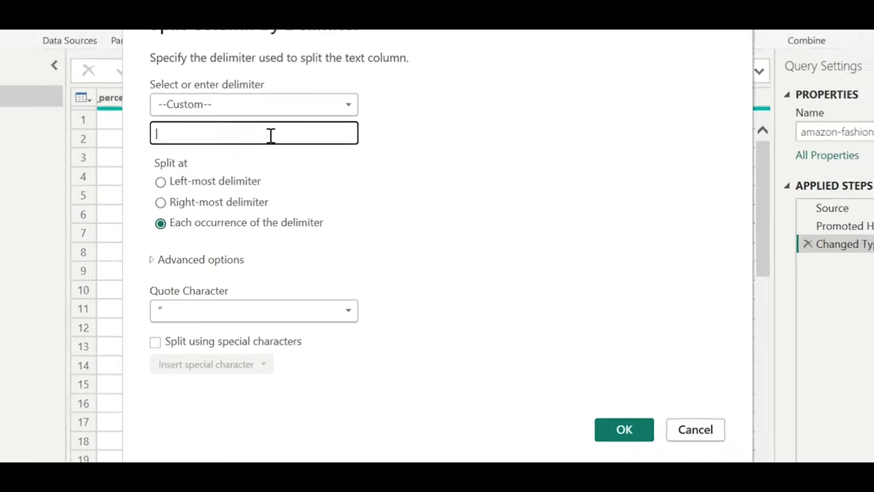
{"action": "left_click", "coordinate": [226, 197]}
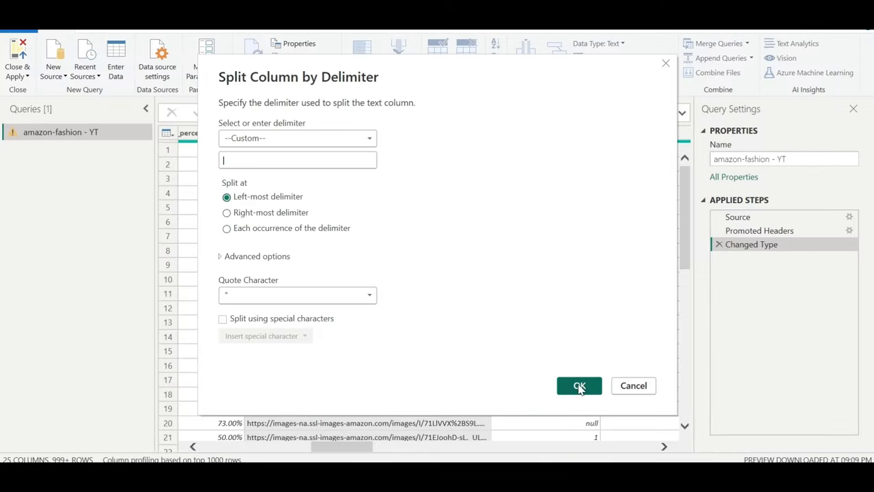
{"action": "left_click", "coordinate": [579, 387]}
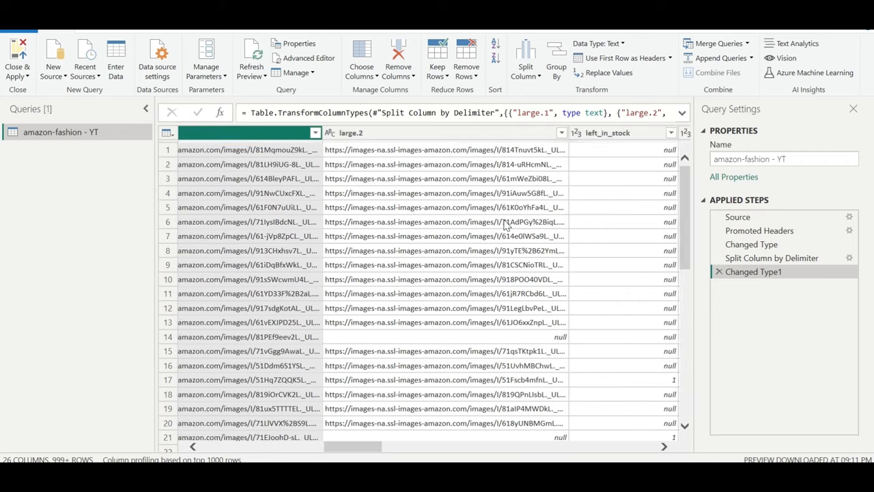
- Remove the large.2 column, then undo the removal to restore it
{"action": "scroll", "coordinate": [482, 157], "scroll_direction": "left", "scroll_amount": 3}
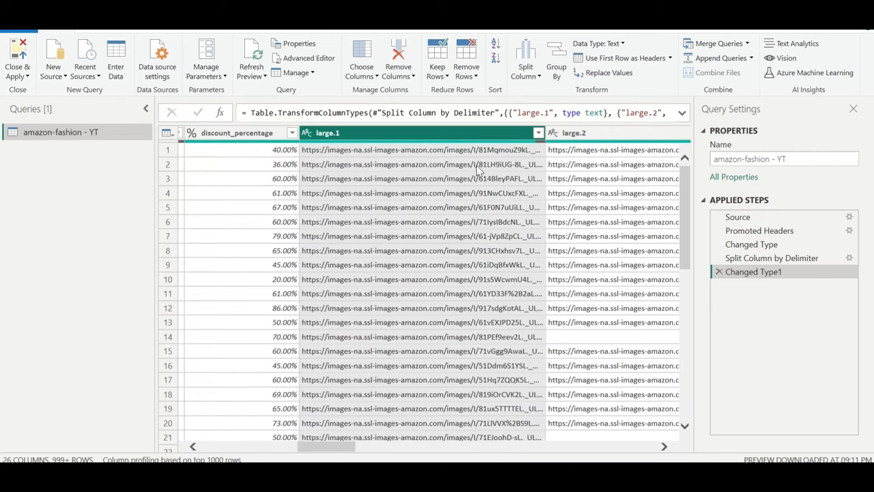
{"action": "left_click", "coordinate": [477, 165]}
{"action": "scroll", "coordinate": [523, 195], "scroll_direction": "right", "scroll_amount": 5}
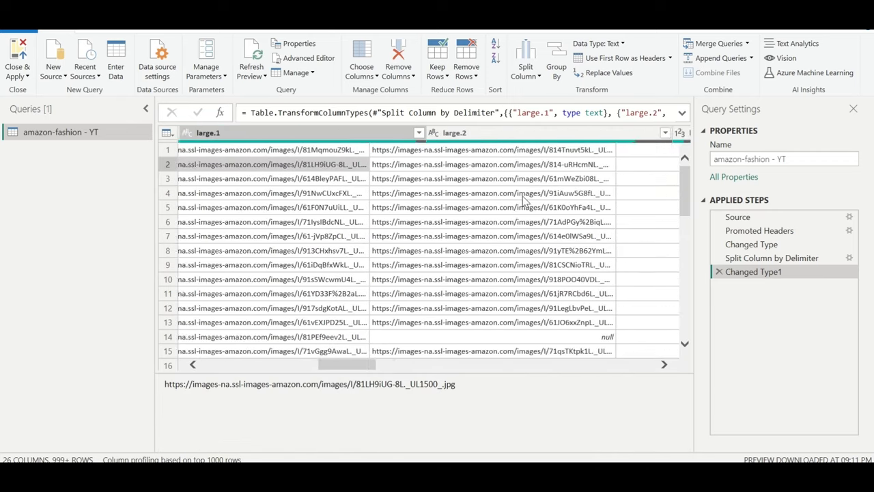
{"action": "left_click", "coordinate": [500, 133]}
{"action": "right_click", "coordinate": [501, 137]}
{"action": "left_click", "coordinate": [519, 155]}
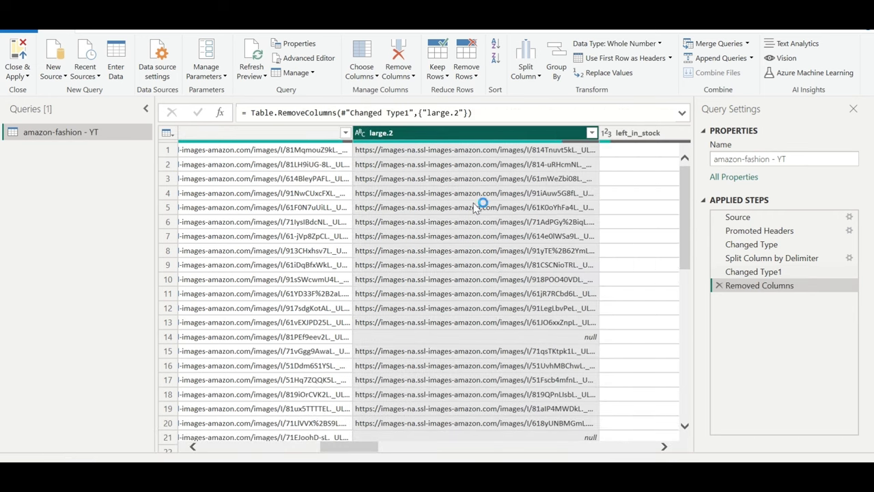
{"action": "scroll", "coordinate": [445, 231], "scroll_direction": "right", "scroll_amount": 1}
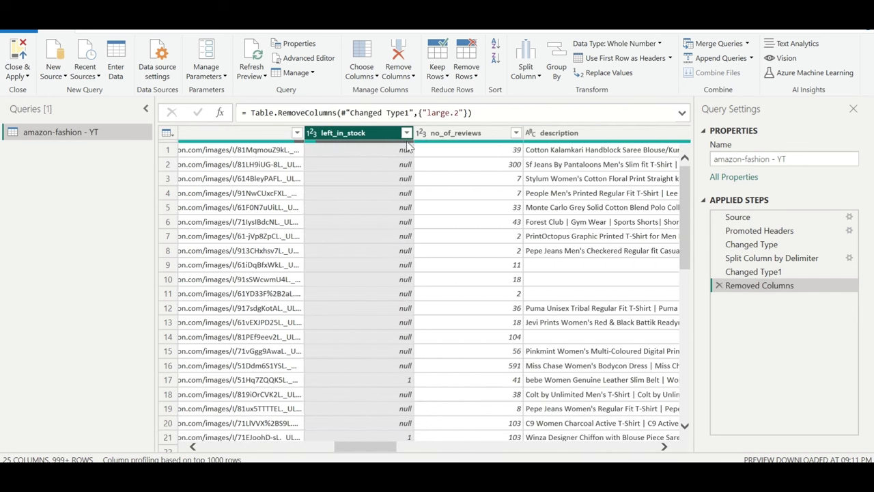
{"action": "left_click", "coordinate": [719, 286]}
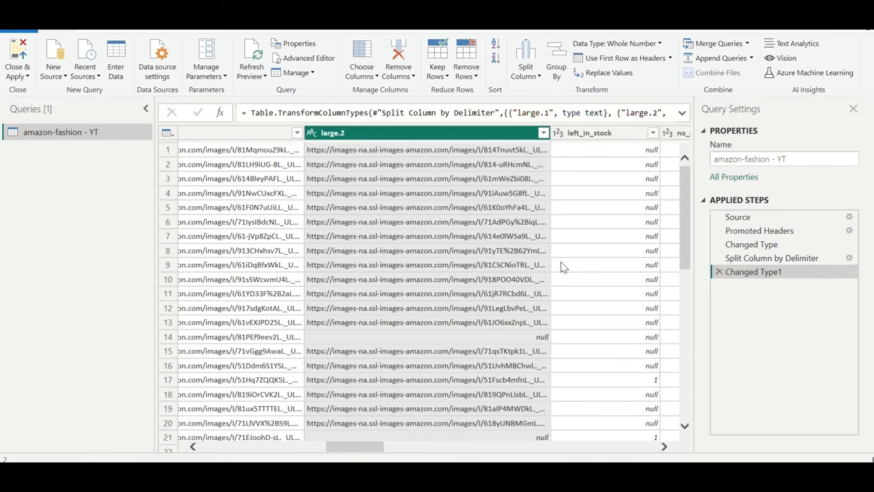
{"action": "scroll", "coordinate": [561, 261], "scroll_direction": "right", "scroll_amount": 3}
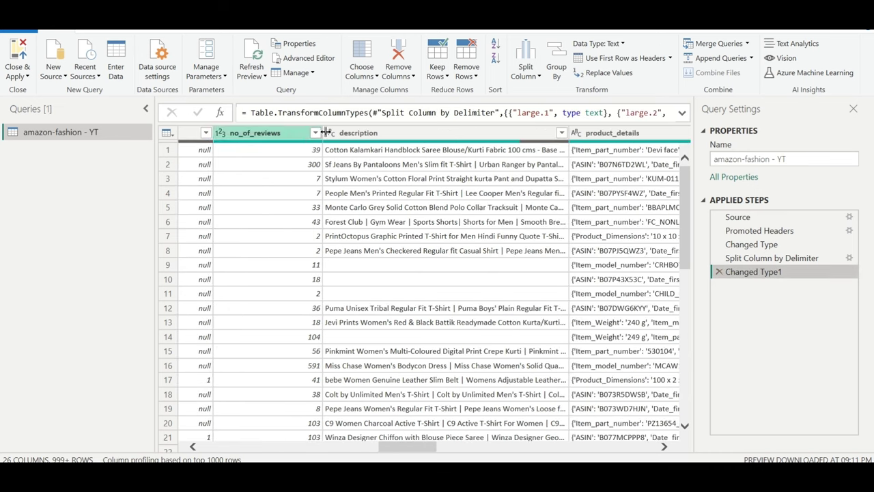
{"action": "scroll", "coordinate": [478, 205], "scroll_direction": "right", "scroll_amount": 5}
{"action": "scroll", "coordinate": [478, 205], "scroll_direction": "right", "scroll_amount": 3}
{"action": "scroll", "coordinate": [478, 205], "scroll_direction": "right", "scroll_amount": 5}
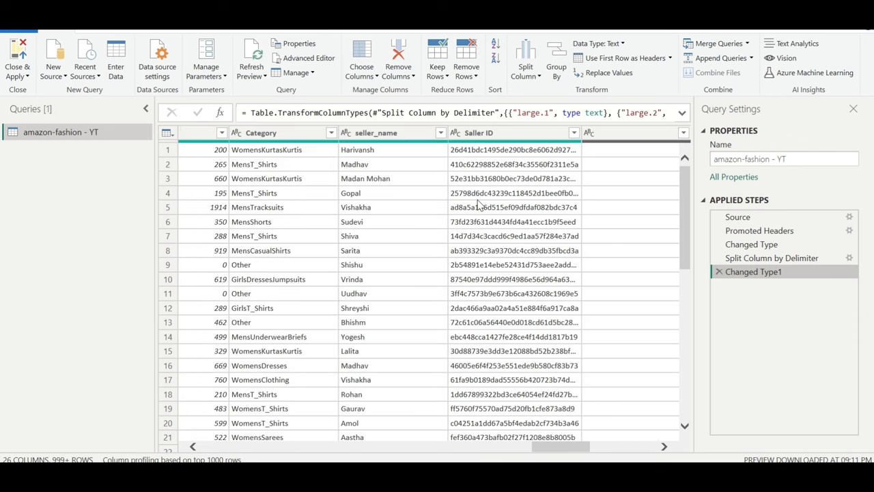
- Review Category values like MensUnderwearBriefs and compare them against the finished Amazon Dashboard
{"action": "left_click", "coordinate": [332, 133]}
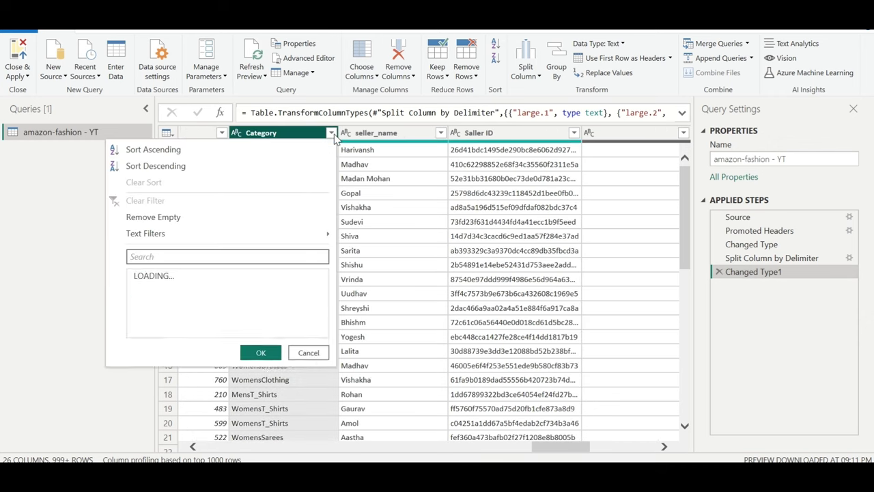
{"action": "left_click", "coordinate": [305, 137]}
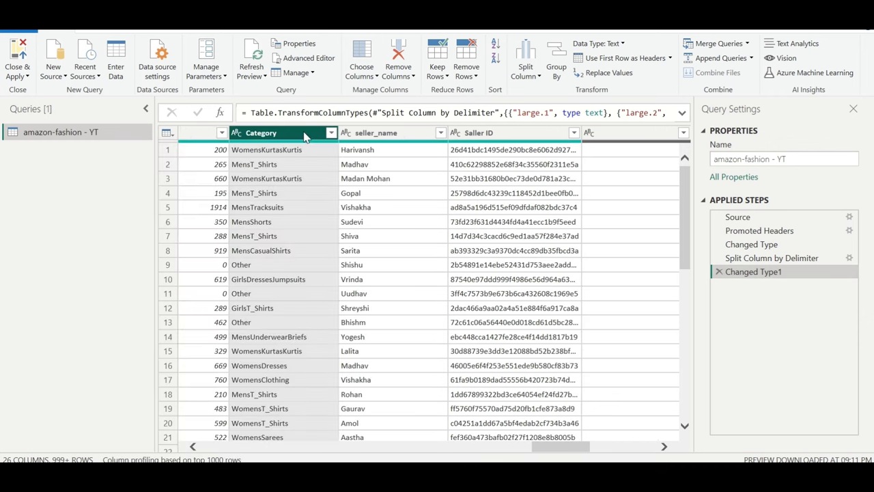
{"action": "left_click", "coordinate": [281, 340]}
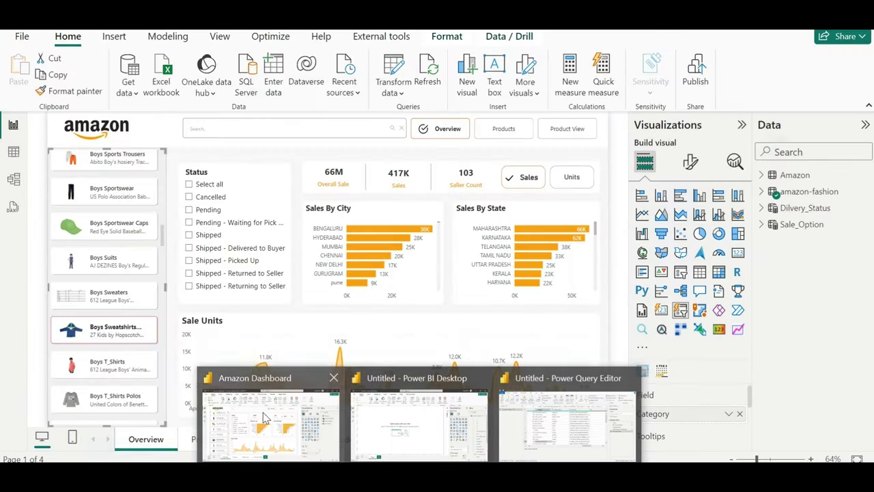
{"action": "left_click", "coordinate": [266, 418]}
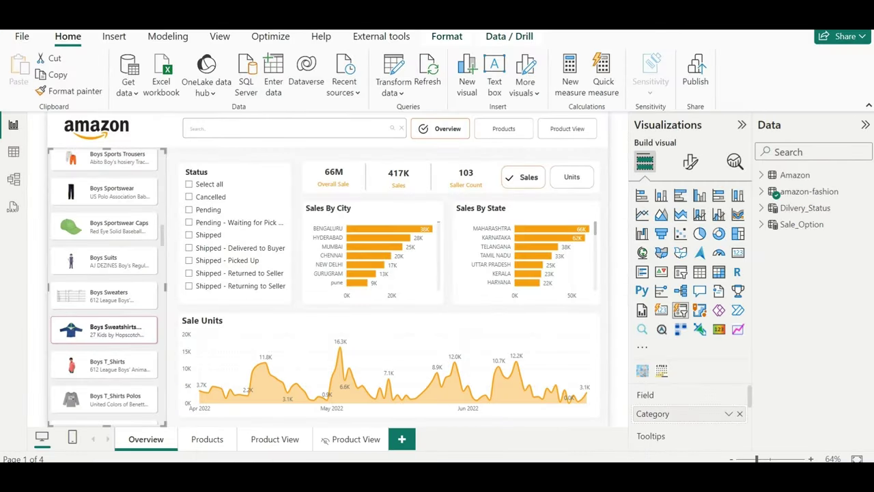
{"action": "left_click", "coordinate": [550, 424]}
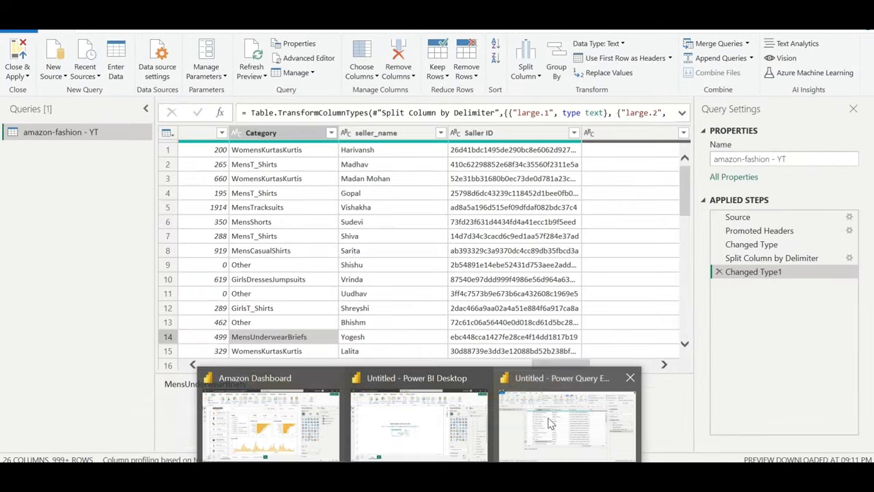
- Split Category by lowercase-to-uppercase into Category.1, Category.2 and Category.3
{"action": "left_click", "coordinate": [303, 134]}
{"action": "right_click", "coordinate": [303, 134]}
{"action": "mouse_move", "coordinate": [375, 310]}
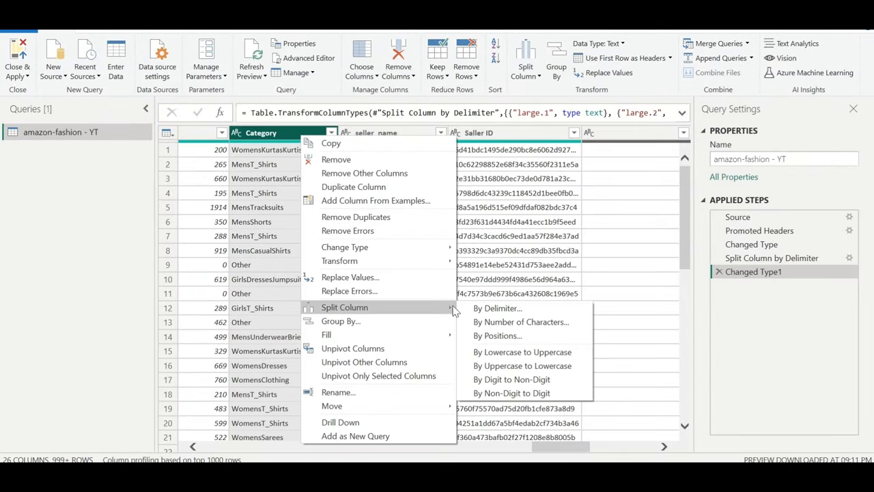
{"action": "left_click", "coordinate": [499, 353]}
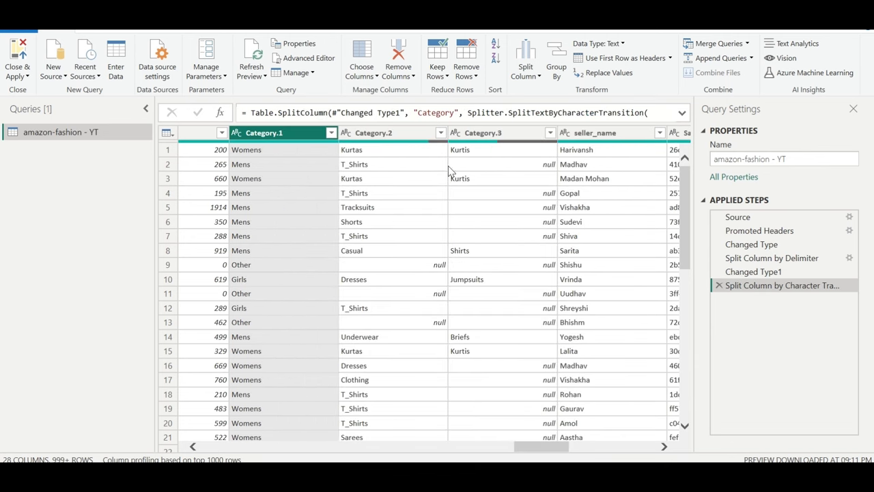
- Replace null with blank in both Category.2 and Category.3
{"action": "left_click", "coordinate": [415, 137]}
{"action": "right_click", "coordinate": [415, 137]}
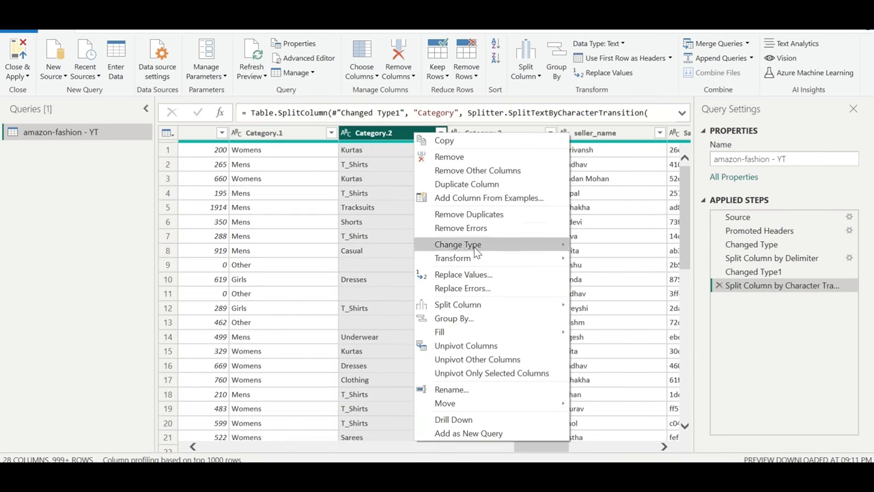
{"action": "left_click", "coordinate": [472, 276]}
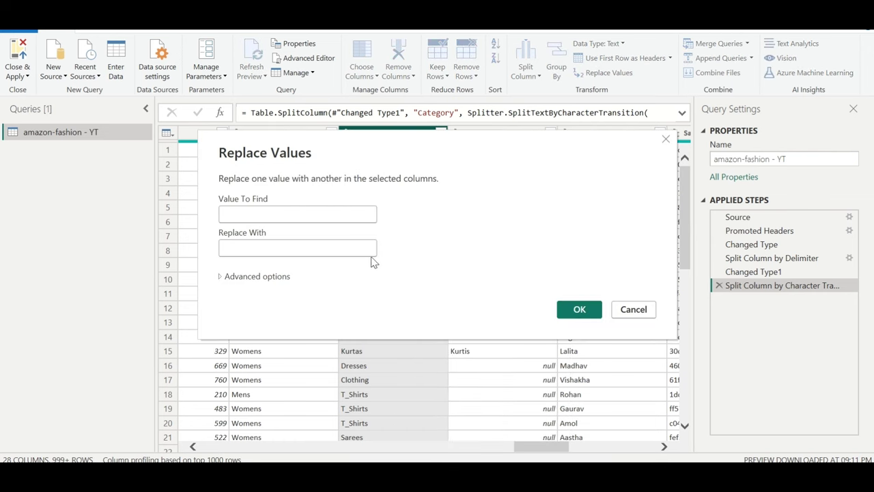
{"action": "left_click", "coordinate": [579, 309]}
{"action": "left_click", "coordinate": [505, 137]}
{"action": "right_click", "coordinate": [506, 138]}
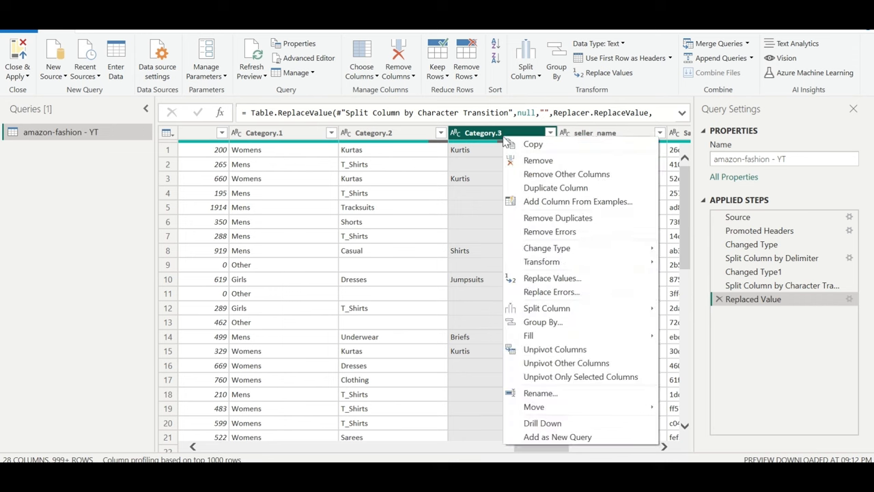
{"action": "left_click", "coordinate": [552, 279]}
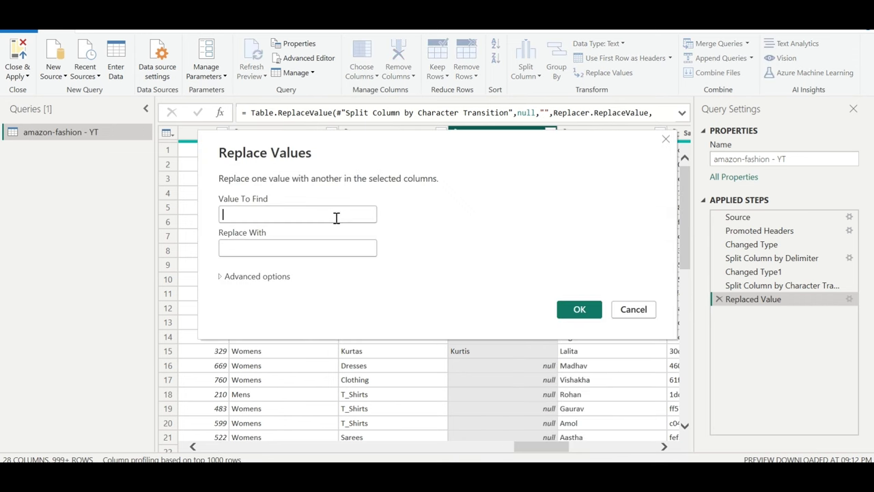
{"action": "type", "text": "null"}
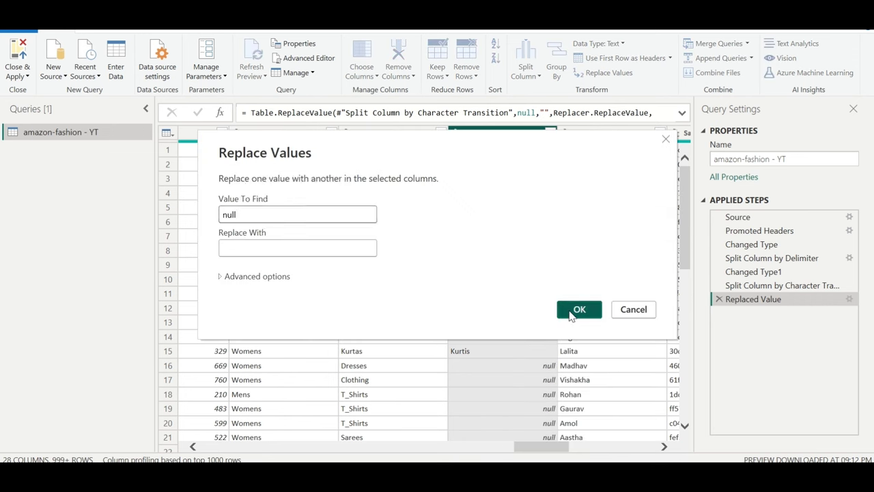
{"action": "left_click", "coordinate": [578, 310]}
{"action": "scroll", "coordinate": [571, 315], "scroll_direction": "right", "scroll_amount": 5}
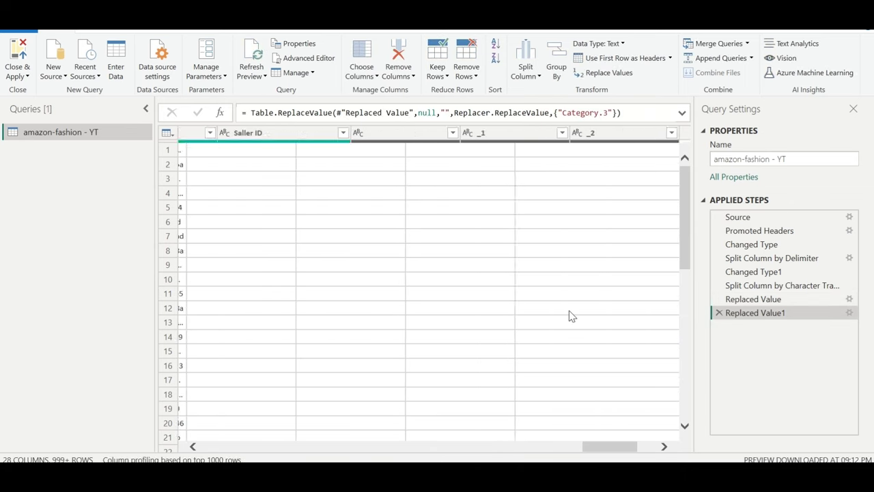
{"action": "left_click", "coordinate": [289, 148]}
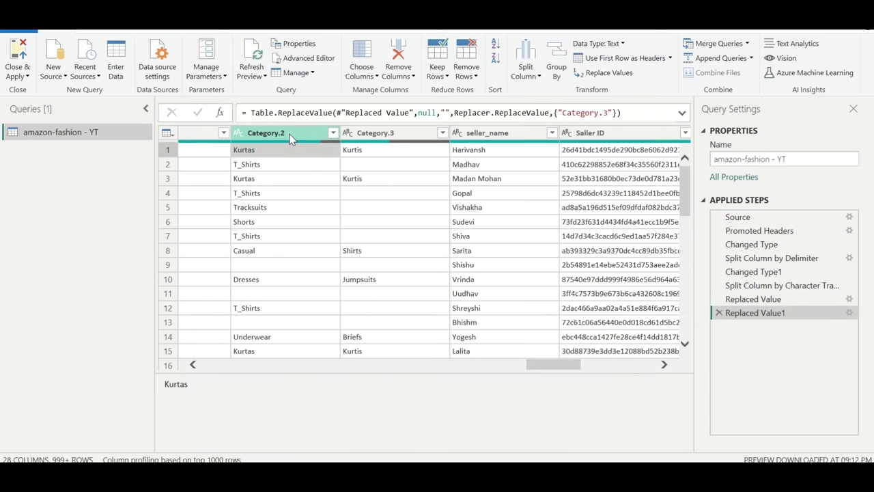
{"action": "left_click", "coordinate": [289, 137]}
{"action": "scroll", "coordinate": [313, 182], "scroll_direction": "left", "scroll_amount": 3}
{"action": "left_click", "coordinate": [71, 28]}
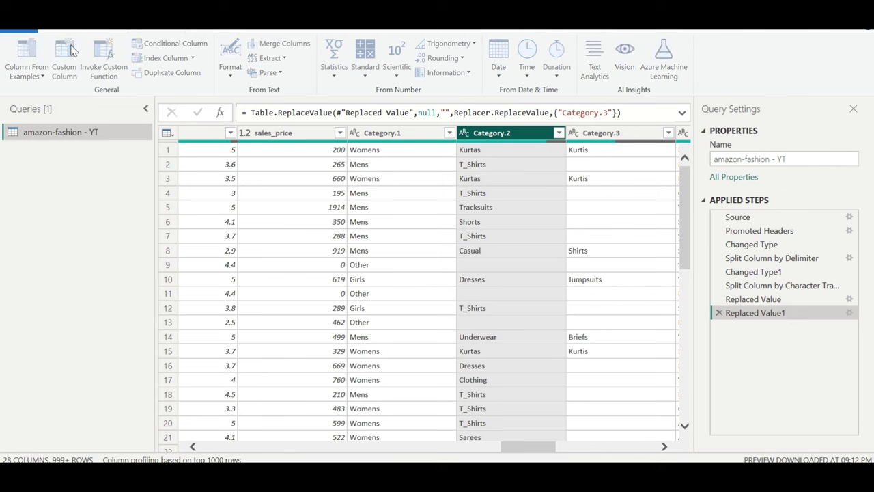
- Name the new custom column Category
{"action": "key", "text": "ctrl+a"}
{"action": "key", "text": "BackSpace"}
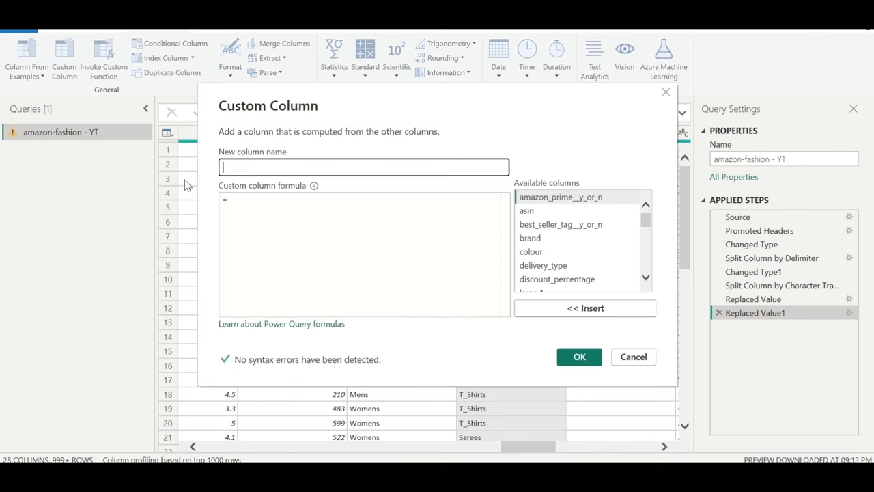
{"action": "type", "text": "Categ"}
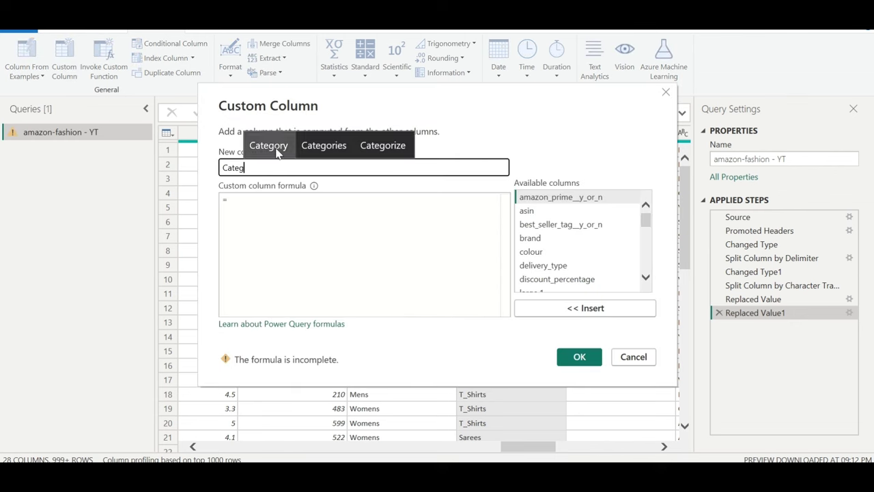
{"action": "left_click", "coordinate": [278, 147]}
- Write the formula [Category.1]&" "&[Category.2]&" "&[Category.3] and confirm the column
{"action": "left_click", "coordinate": [279, 198]}
{"action": "scroll", "coordinate": [637, 264], "scroll_direction": "down", "scroll_amount": 5}
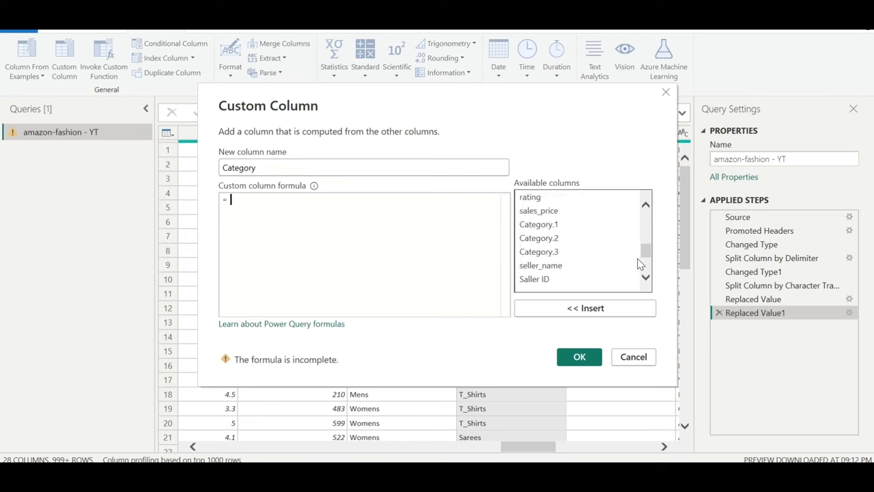
{"action": "scroll", "coordinate": [638, 263], "scroll_direction": "down", "scroll_amount": 2}
{"action": "scroll", "coordinate": [639, 263], "scroll_direction": "up", "scroll_amount": 2}
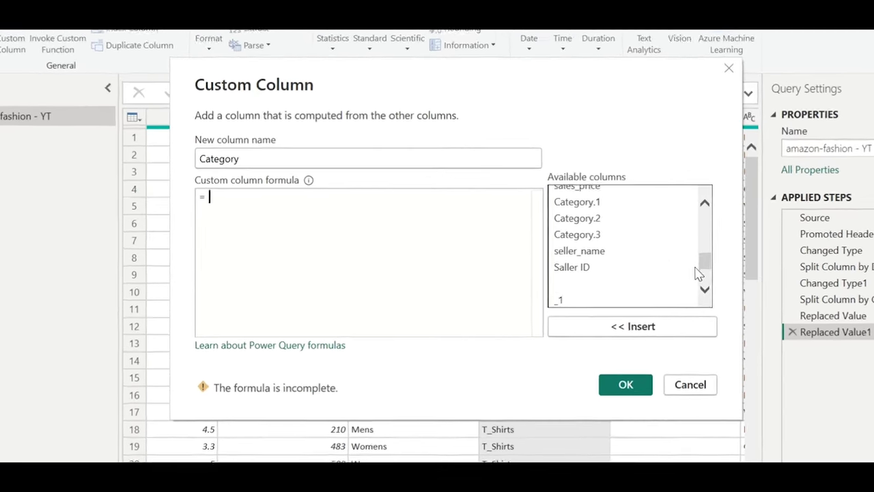
{"action": "scroll", "coordinate": [682, 260], "scroll_direction": "up", "scroll_amount": 1}
{"action": "double_click", "coordinate": [639, 218]}
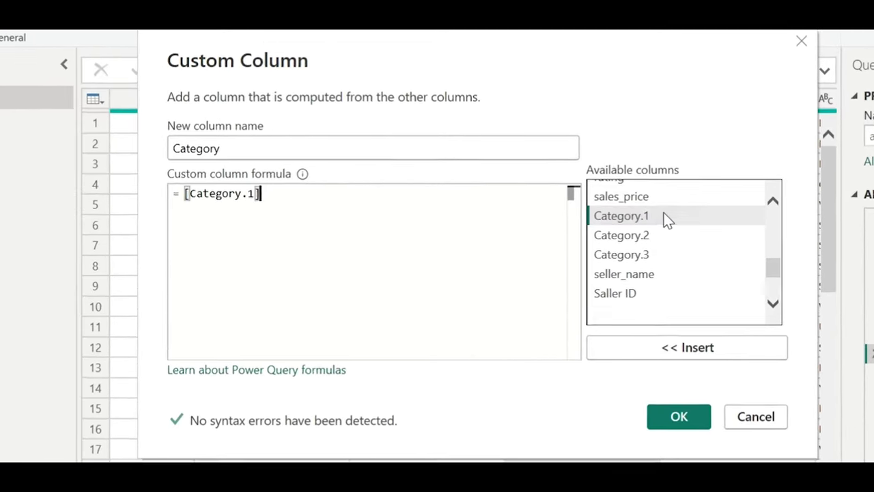
{"action": "type", "text": "&\"\"&"}
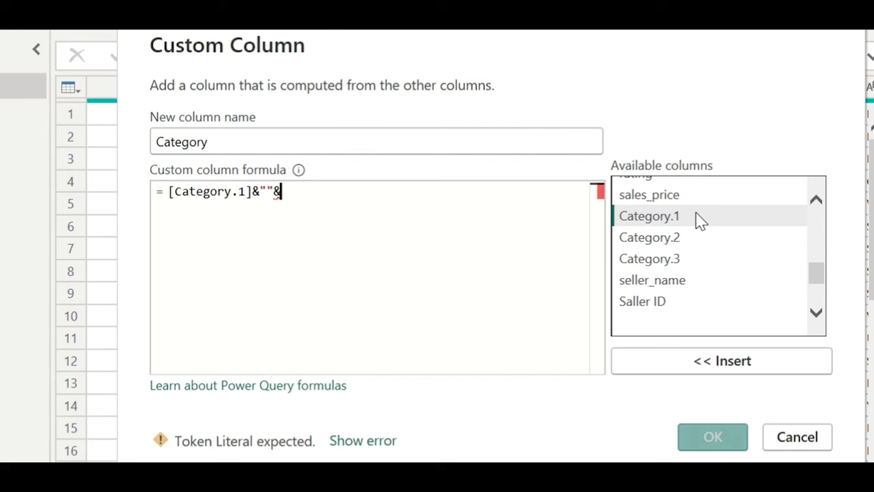
{"action": "double_click", "coordinate": [707, 241]}
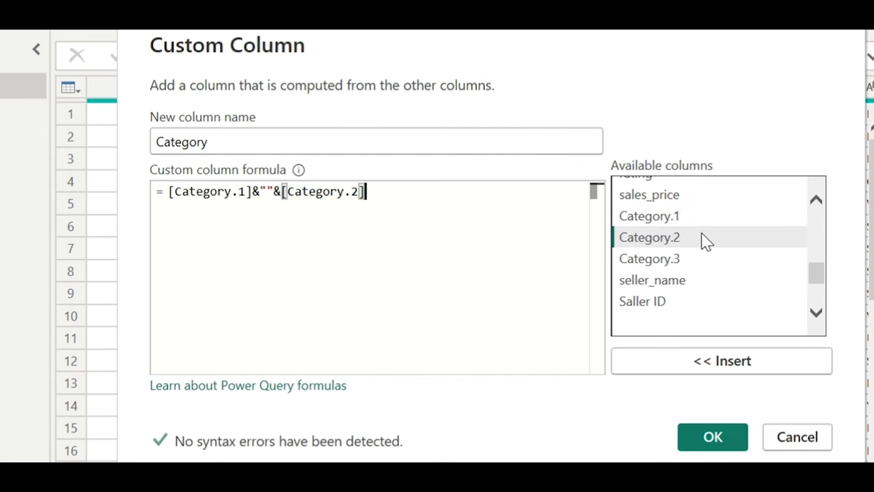
{"action": "type", "text": "&\"\""}
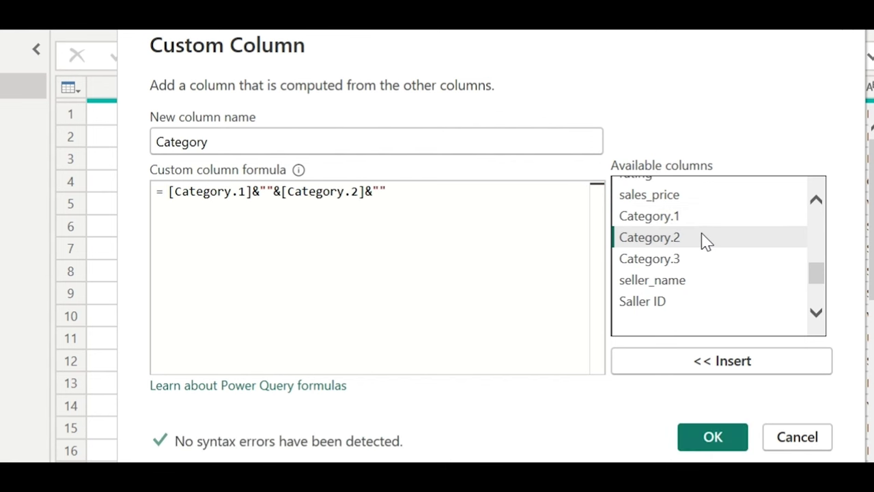
{"action": "double_click", "coordinate": [702, 258]}
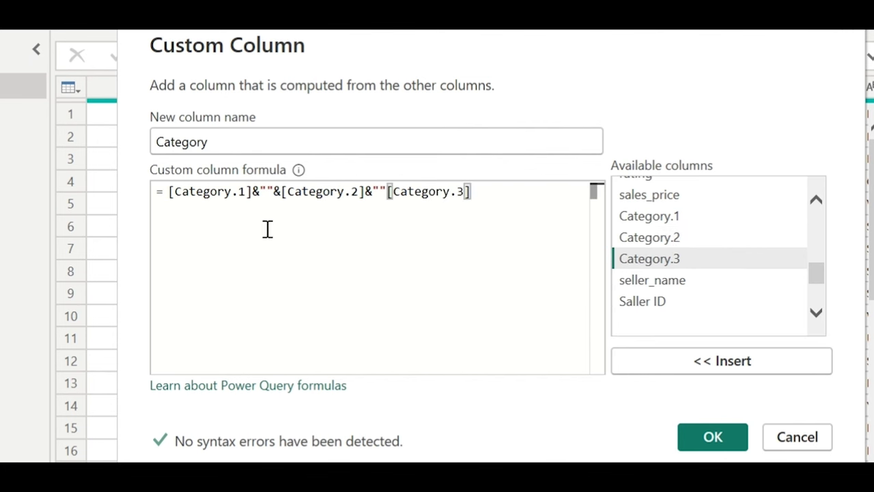
{"action": "left_click", "coordinate": [276, 193]}
{"action": "left_click", "coordinate": [269, 192]}
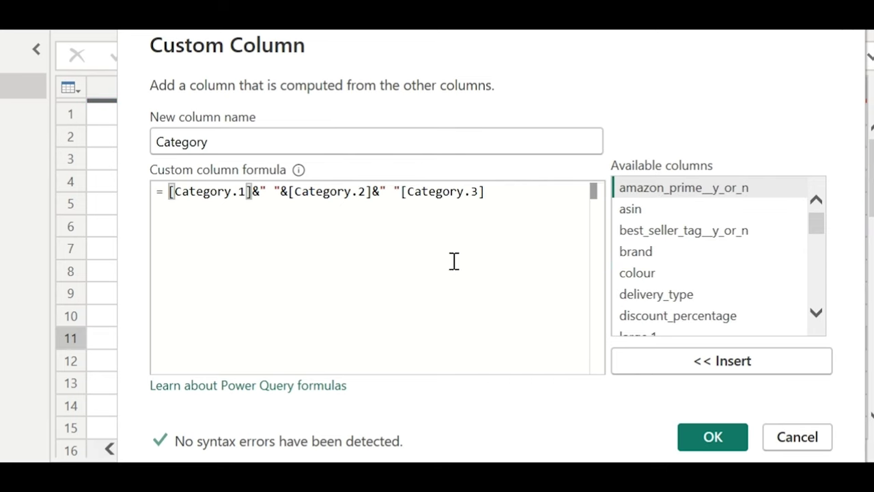
{"action": "left_click", "coordinate": [402, 191]}
{"action": "type", "text": "&\" \"&[Category.2]&\" \"&"}
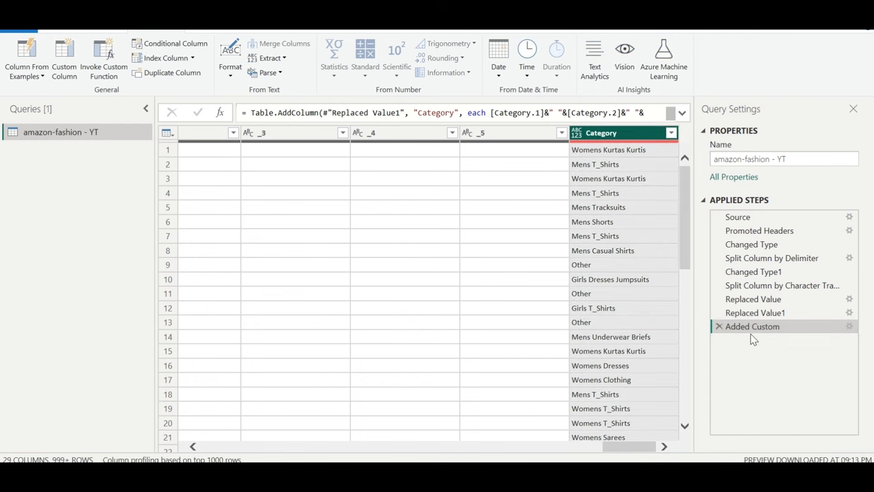
- Select the empty underscore-named columns together with the Category split columns
{"action": "left_click", "coordinate": [773, 313]}
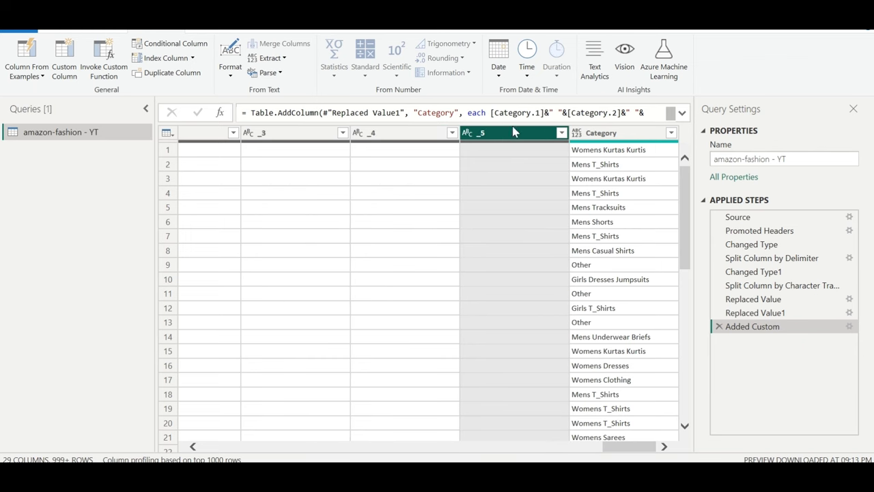
{"action": "key", "text": "ctrl+a"}
{"action": "scroll", "coordinate": [511, 137], "scroll_direction": "left", "scroll_amount": 5}
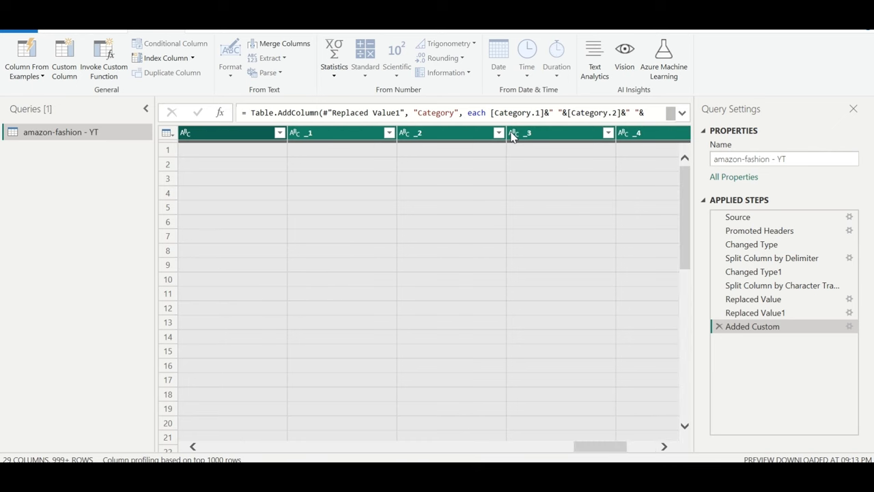
{"action": "left_click", "coordinate": [510, 134], "text": "shift"}
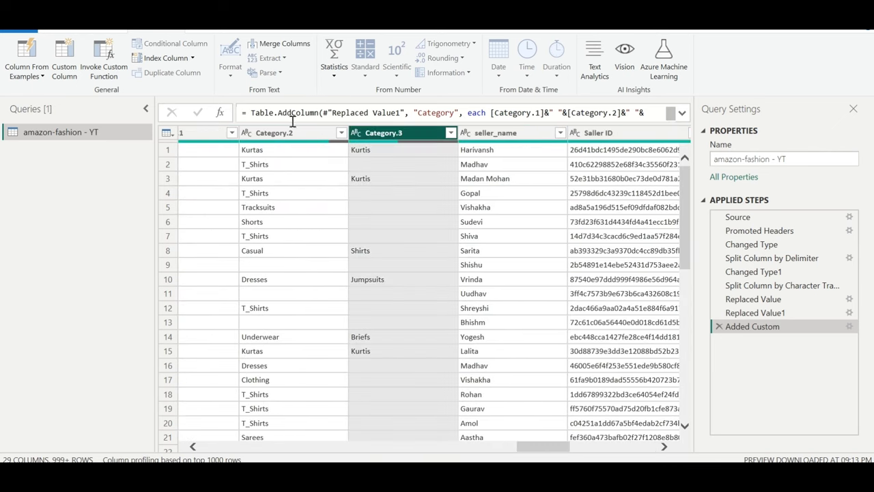
{"action": "left_click", "coordinate": [289, 133], "text": "shift"}
{"action": "scroll", "coordinate": [339, 238], "scroll_direction": "left", "scroll_amount": 3}
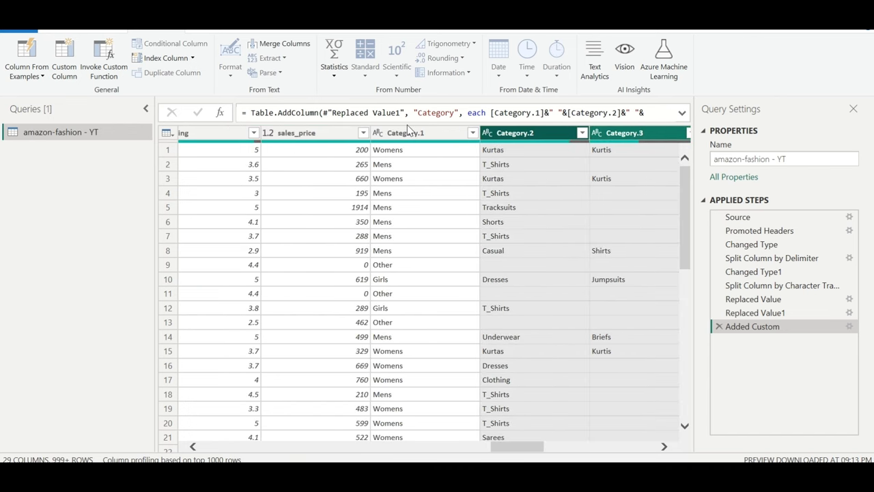
{"action": "scroll", "coordinate": [388, 253], "scroll_direction": "left", "scroll_amount": 5}
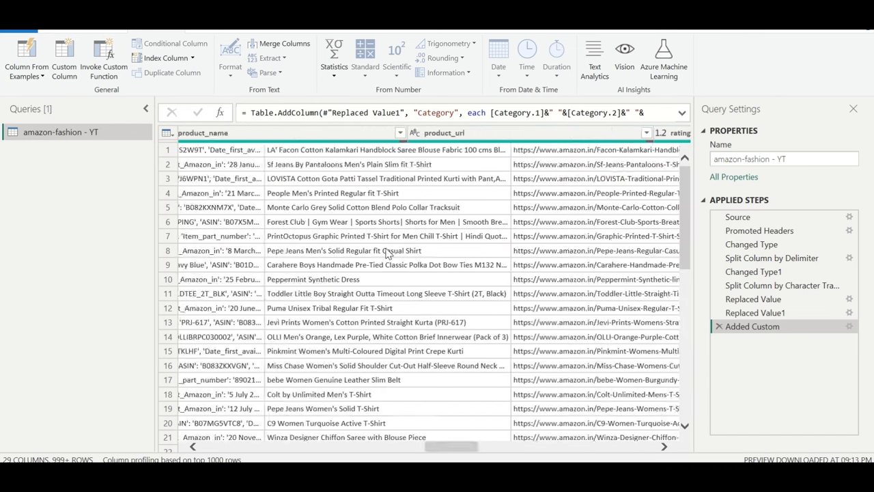
{"action": "scroll", "coordinate": [388, 253], "scroll_direction": "left", "scroll_amount": 2}
{"action": "scroll", "coordinate": [388, 253], "scroll_direction": "left", "scroll_amount": 2}
{"action": "scroll", "coordinate": [388, 252], "scroll_direction": "left", "scroll_amount": 2}
{"action": "scroll", "coordinate": [388, 252], "scroll_direction": "left", "scroll_amount": 2}
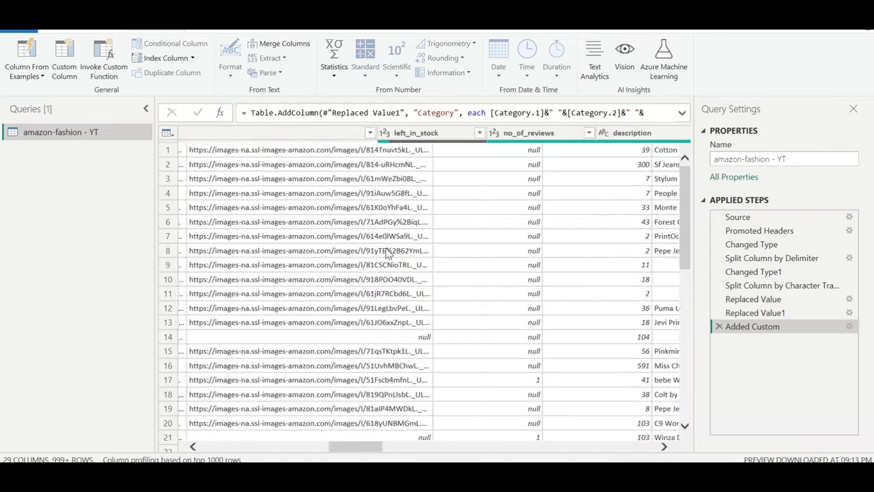
{"action": "scroll", "coordinate": [388, 253], "scroll_direction": "left", "scroll_amount": 2}
- Add large.2 to the selection and remove all selected columns, leaving 19
{"action": "left_click", "coordinate": [382, 134]}
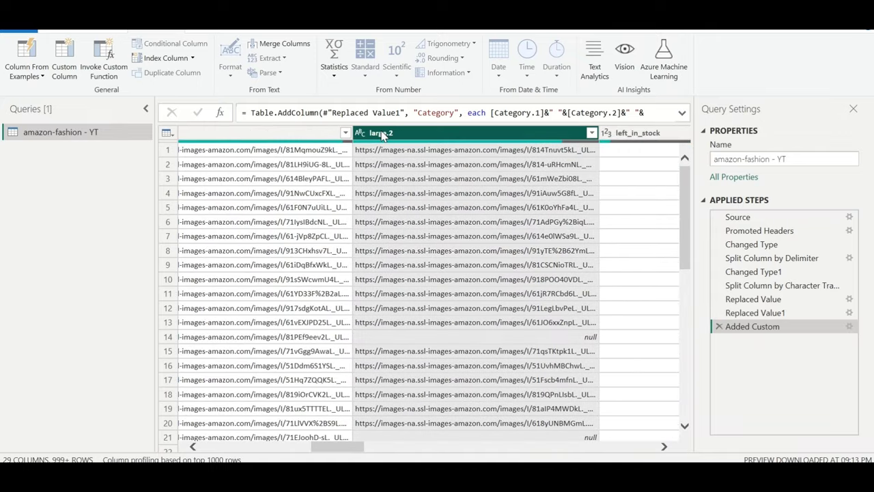
{"action": "scroll", "coordinate": [344, 235], "scroll_direction": "left", "scroll_amount": 2}
{"action": "scroll", "coordinate": [343, 236], "scroll_direction": "left", "scroll_amount": 5}
{"action": "scroll", "coordinate": [343, 236], "scroll_direction": "right", "scroll_amount": 4}
{"action": "scroll", "coordinate": [344, 239], "scroll_direction": "left", "scroll_amount": 3}
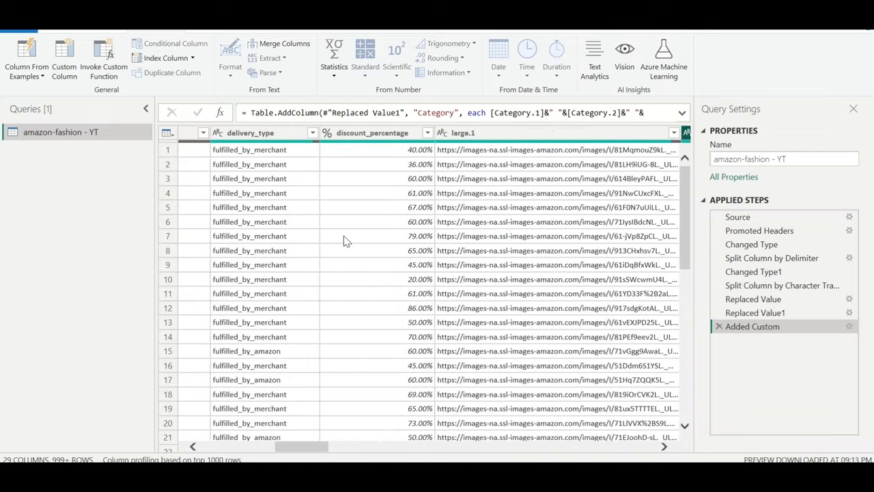
{"action": "scroll", "coordinate": [345, 240], "scroll_direction": "right", "scroll_amount": 4}
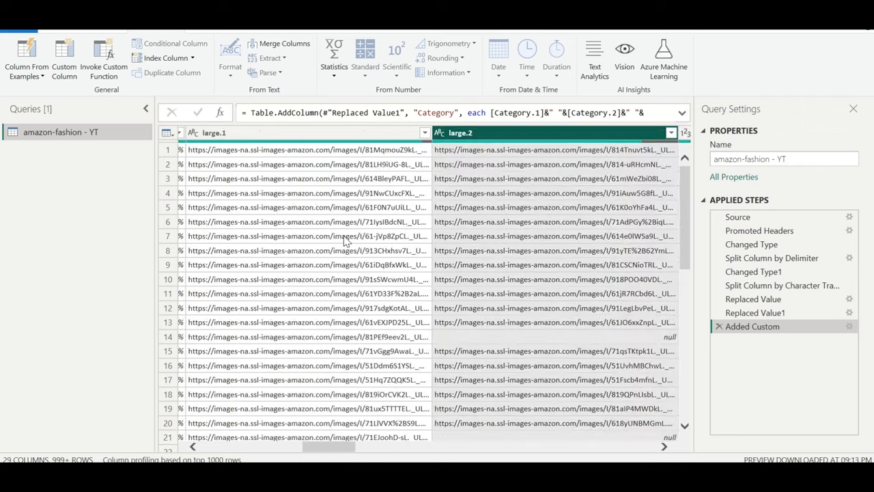
{"action": "right_click", "coordinate": [480, 135]}
{"action": "left_click", "coordinate": [495, 153]}
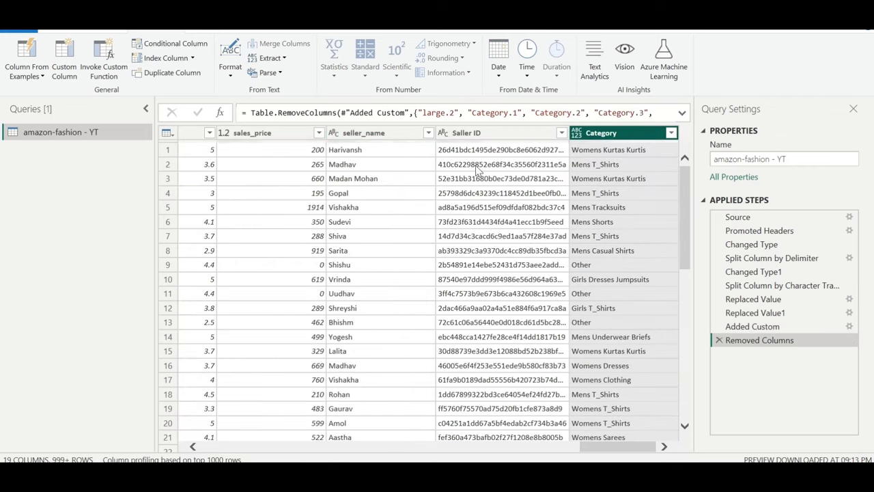
{"action": "scroll", "coordinate": [517, 229], "scroll_direction": "left", "scroll_amount": 3}
{"action": "scroll", "coordinate": [517, 229], "scroll_direction": "left", "scroll_amount": 8}
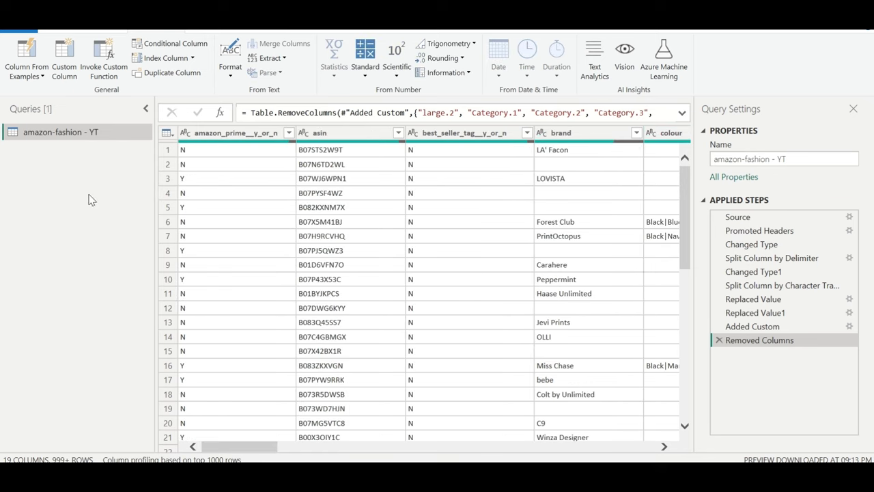
- Close & Apply the cleaned query, then switch to the finished Amazon Dashboard window
{"action": "left_click", "coordinate": [60, 33]}
{"action": "left_click", "coordinate": [8, 74]}
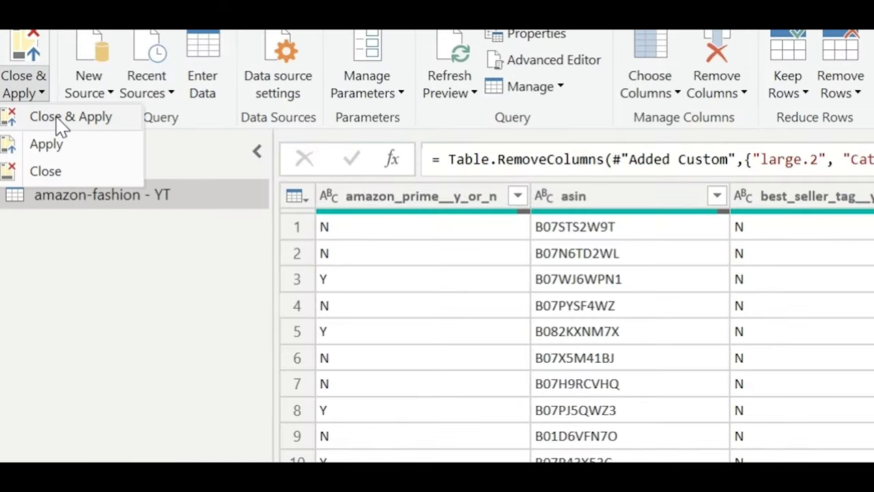
{"action": "left_click", "coordinate": [29, 87]}
{"action": "mouse_move", "coordinate": [418, 477]}
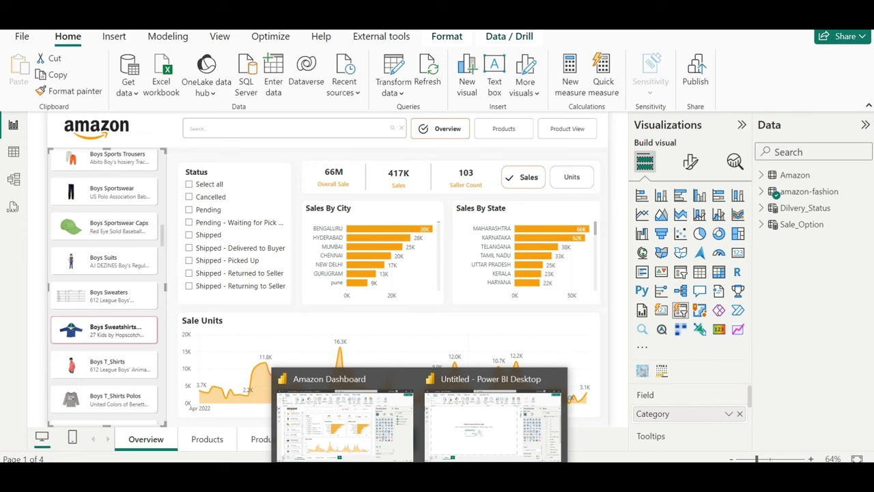
{"action": "left_click", "coordinate": [492, 420]}
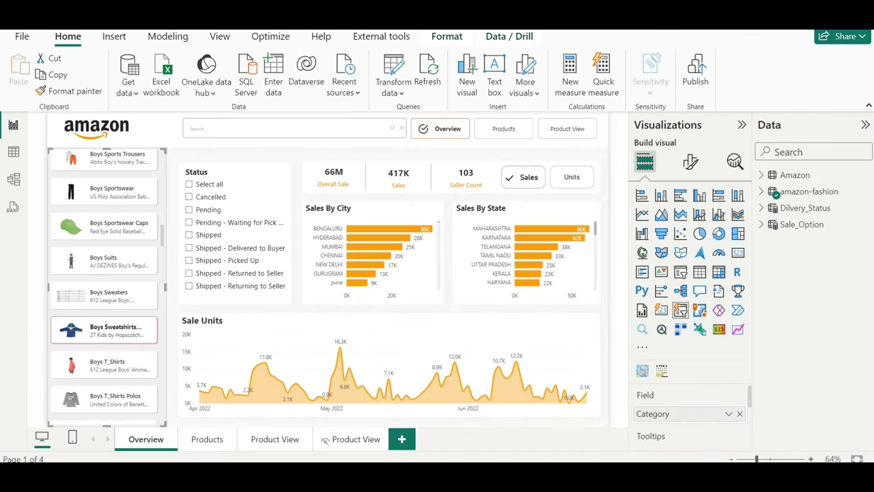
- In the Untitled report, add a page-sized slicer on the Category field, then reopen Transform data
{"action": "left_click", "coordinate": [492, 430]}
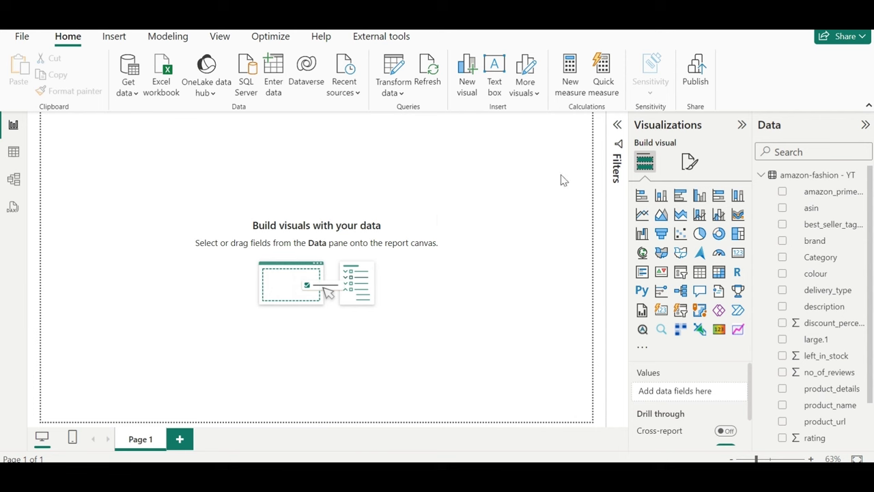
{"action": "left_click", "coordinate": [680, 310]}
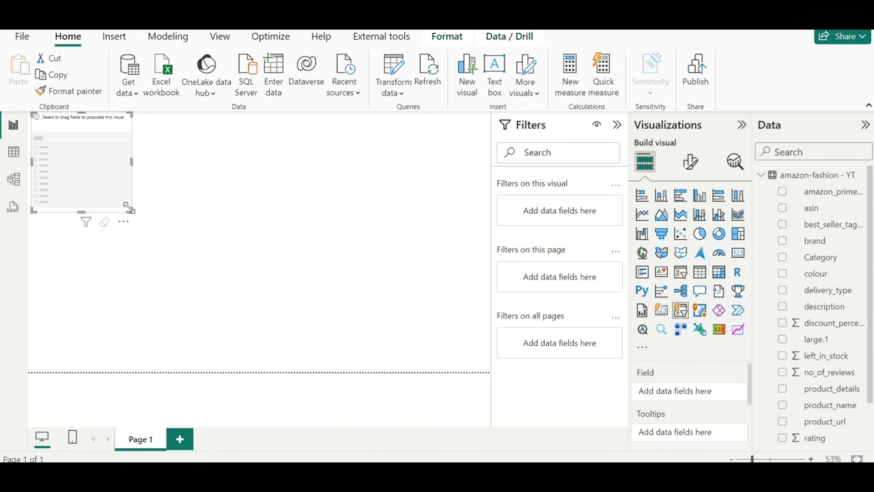
{"action": "left_click_drag", "start_coordinate": [129, 207], "coordinate": [489, 373]}
{"action": "left_click_drag", "start_coordinate": [823, 261], "coordinate": [205, 314]}
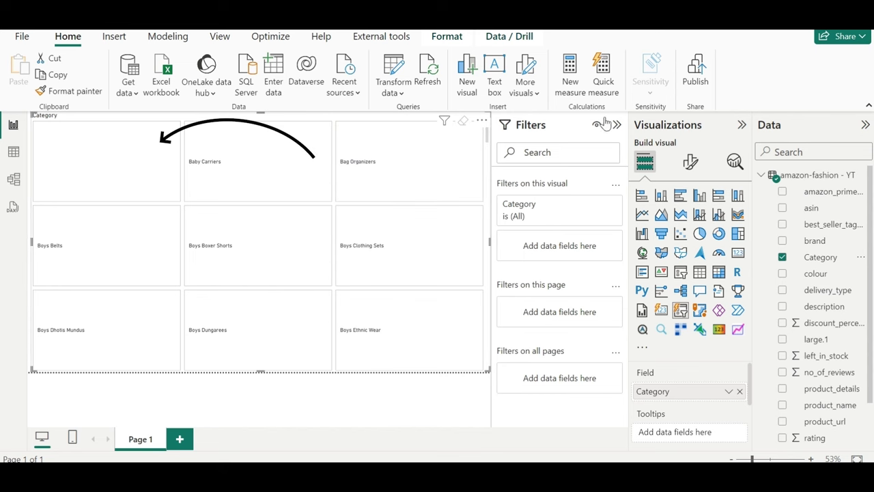
{"action": "left_click", "coordinate": [395, 69]}
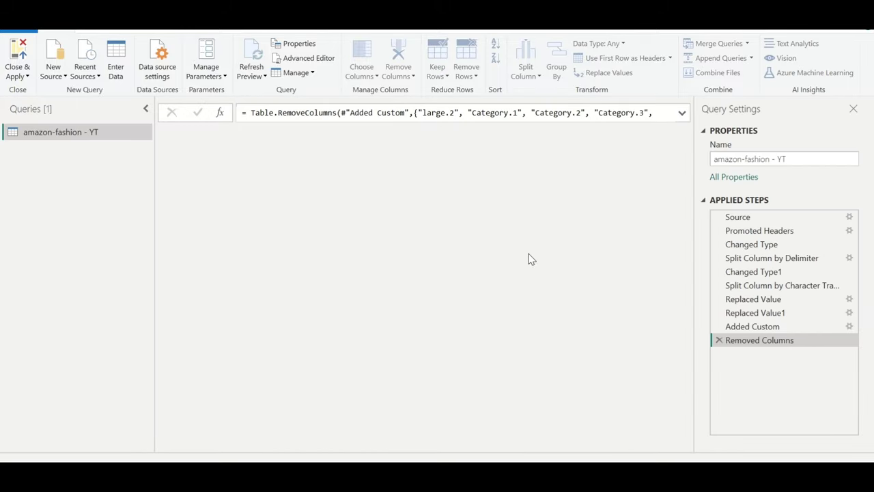
- Filter out (blank) values in large.1 and Close & Apply the query
{"action": "scroll", "coordinate": [529, 256], "scroll_direction": "left", "scroll_amount": 10}
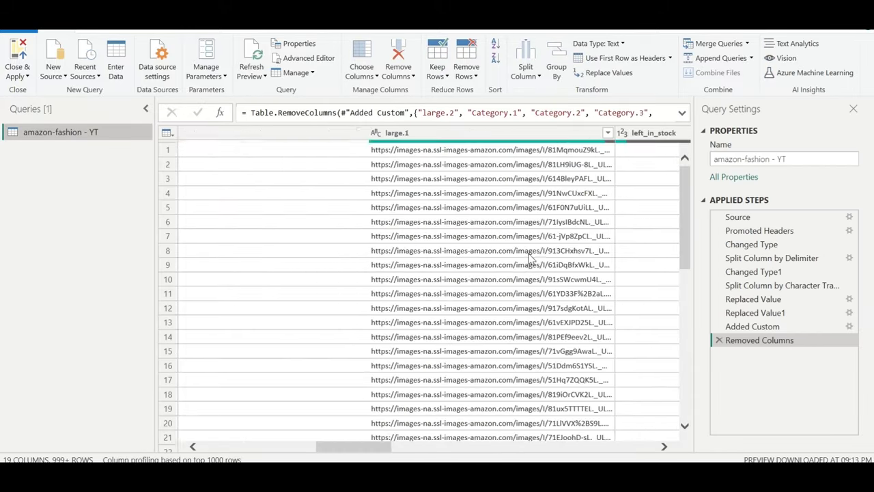
{"action": "left_click", "coordinate": [610, 134]}
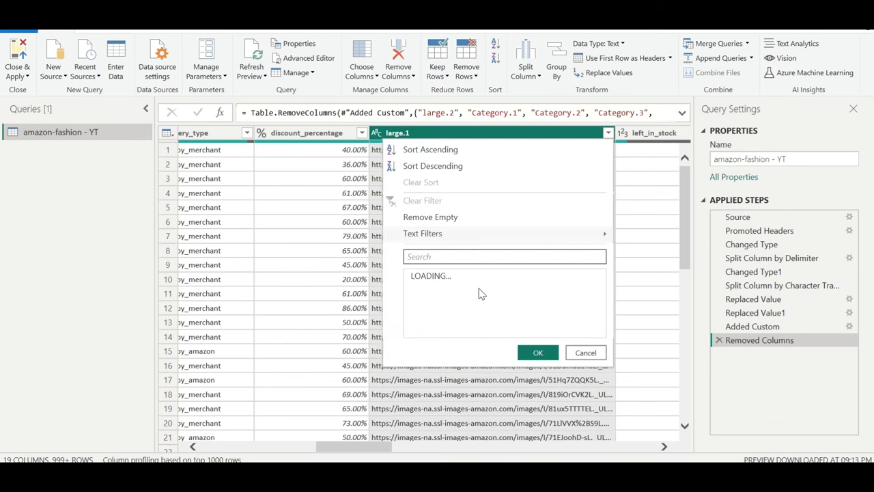
{"action": "left_click", "coordinate": [437, 290]}
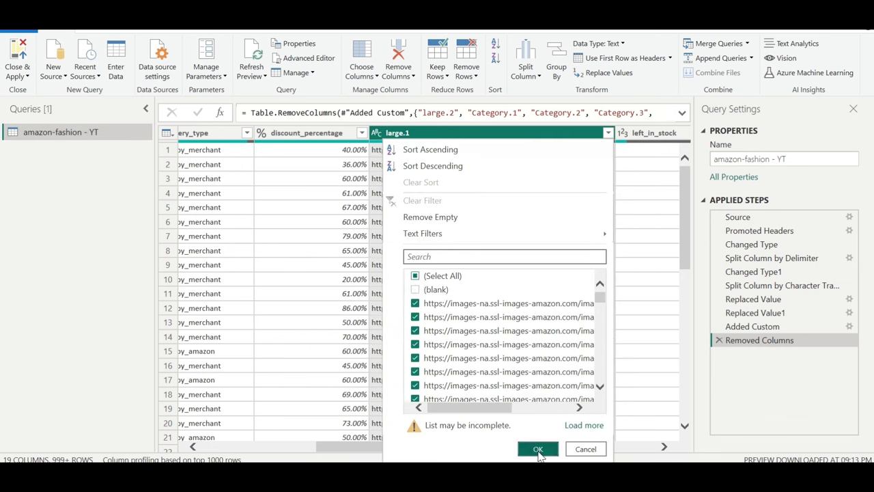
{"action": "left_click", "coordinate": [538, 450]}
{"action": "left_click", "coordinate": [17, 75]}
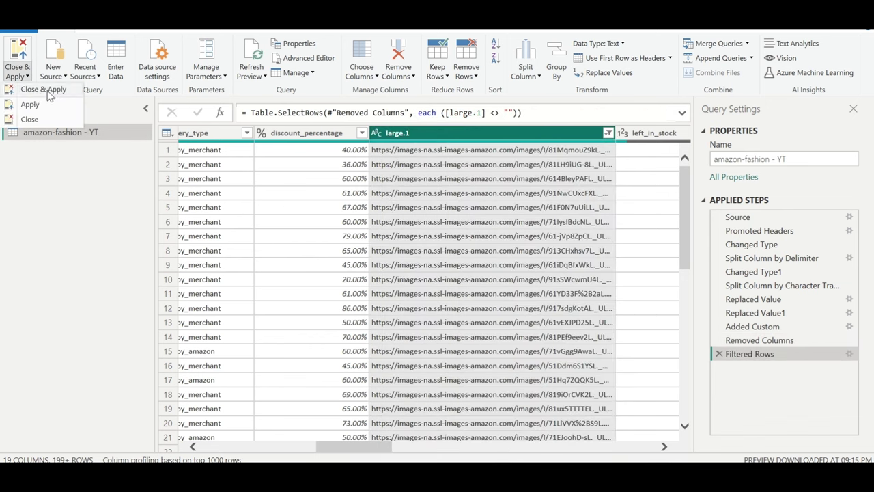
{"action": "left_click", "coordinate": [49, 92]}
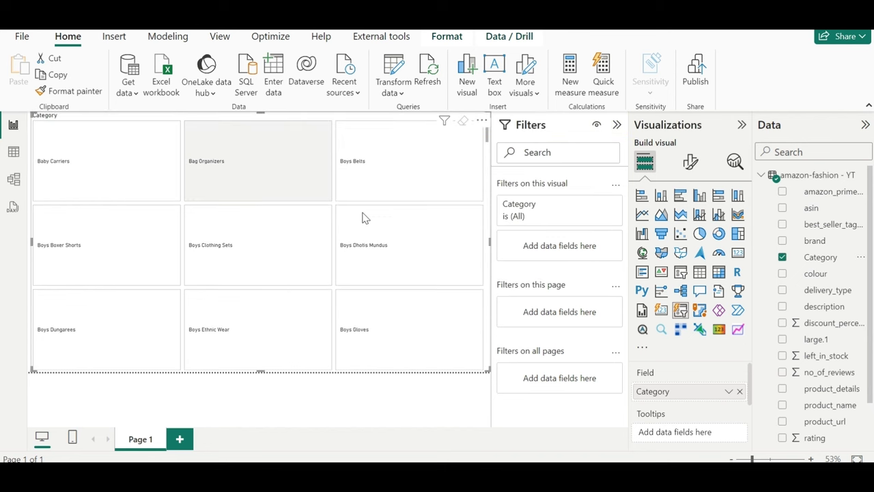
- Turn on the slicer tile labels and set product_name as the label field
{"action": "left_click", "coordinate": [692, 163]}
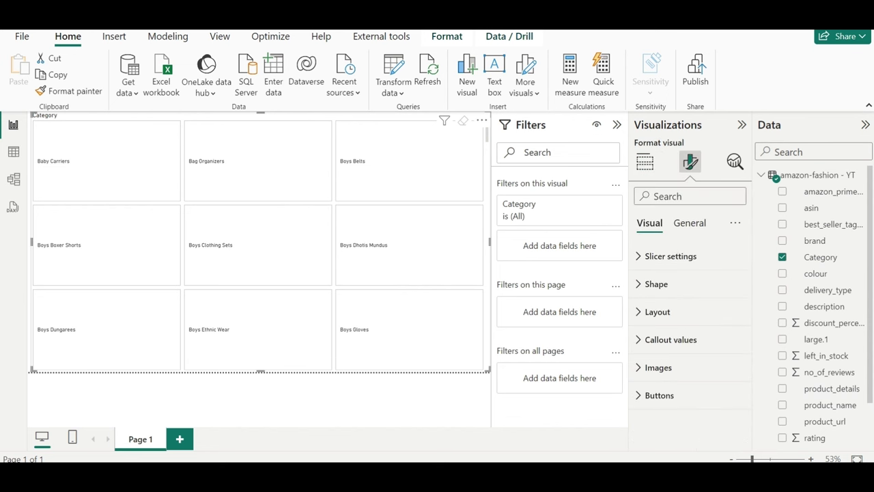
{"action": "left_click", "coordinate": [675, 340]}
{"action": "scroll", "coordinate": [674, 334], "scroll_direction": "down", "scroll_amount": 3}
{"action": "scroll", "coordinate": [706, 377], "scroll_direction": "down", "scroll_amount": 3}
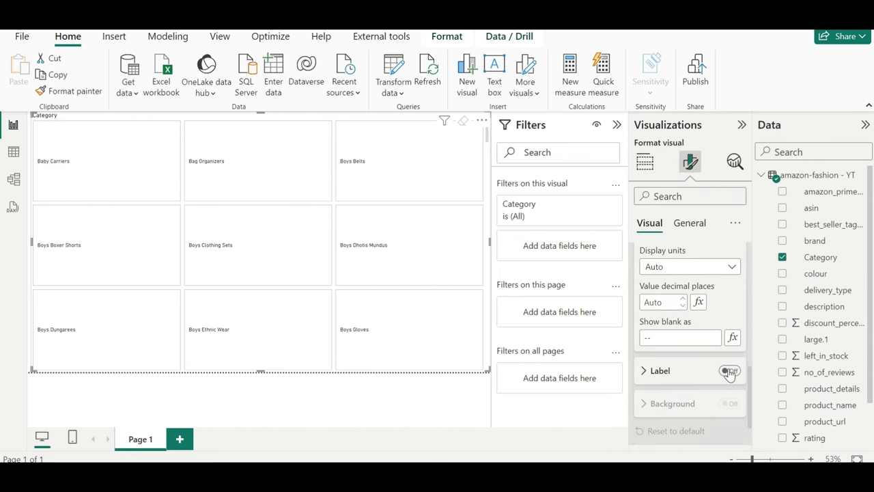
{"action": "left_click", "coordinate": [729, 372]}
{"action": "left_click", "coordinate": [674, 371]}
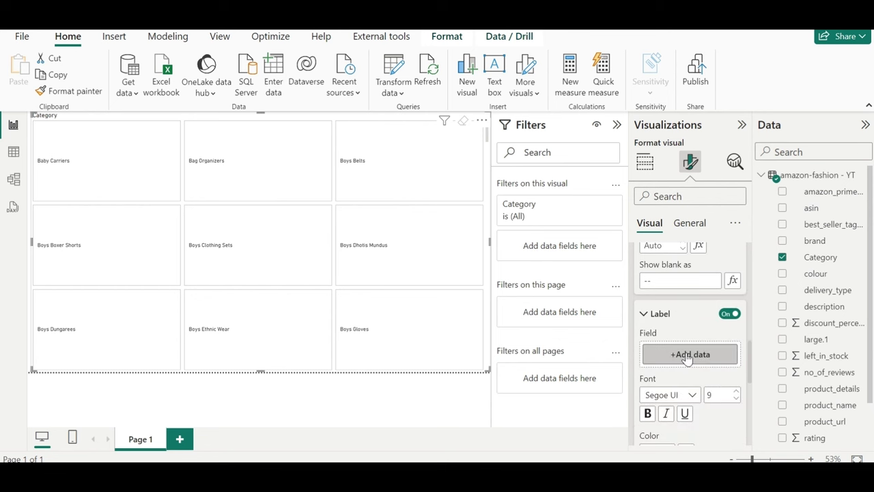
{"action": "left_click", "coordinate": [688, 356]}
{"action": "type", "text": "pro"}
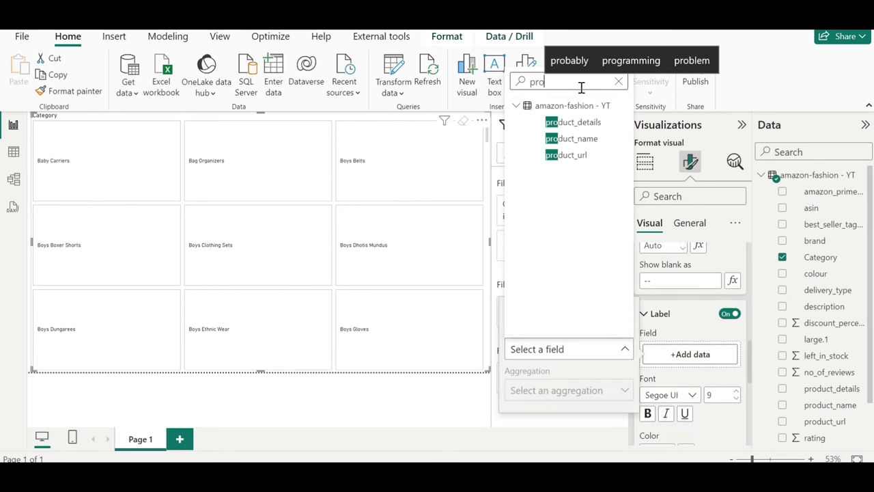
{"action": "left_click", "coordinate": [597, 142]}
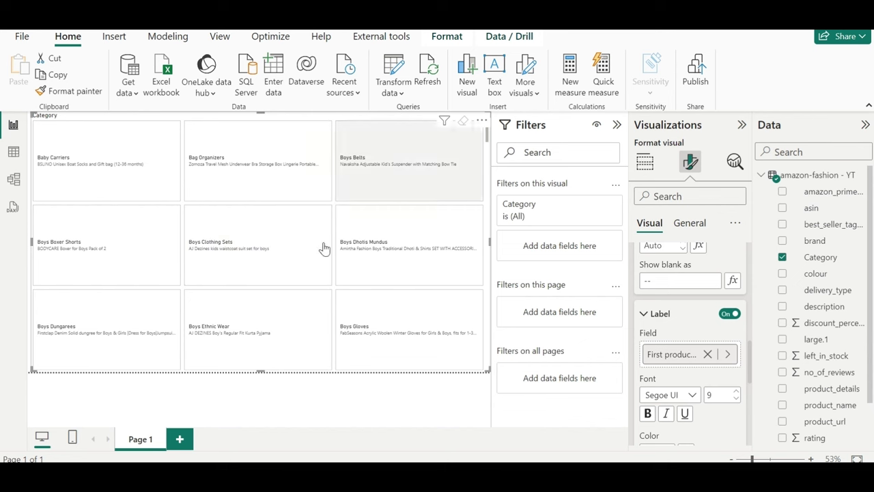
- Try description as the tile label, then switch the label back to product_name
{"action": "left_click", "coordinate": [708, 354]}
{"action": "left_click", "coordinate": [690, 354]}
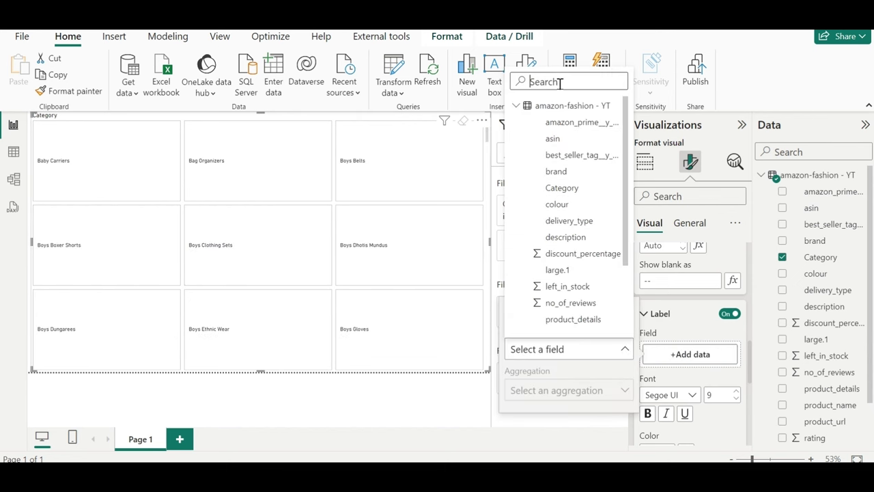
{"action": "type", "text": "de"}
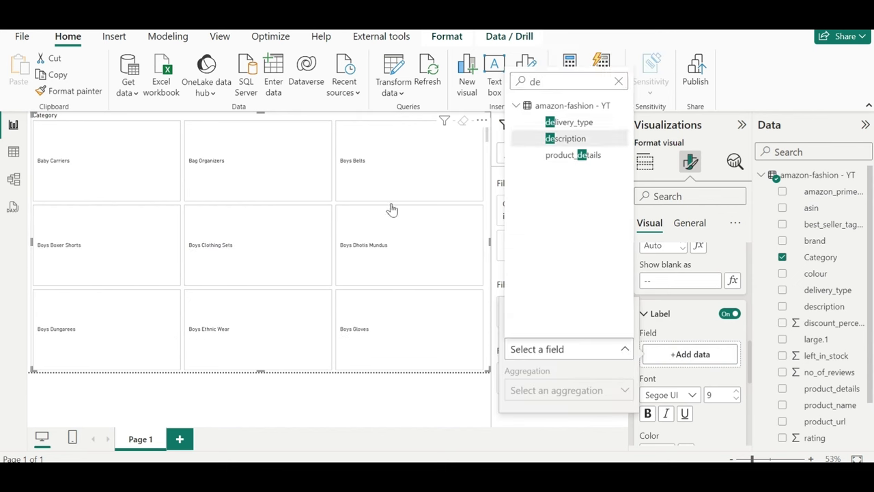
{"action": "key", "text": "Return"}
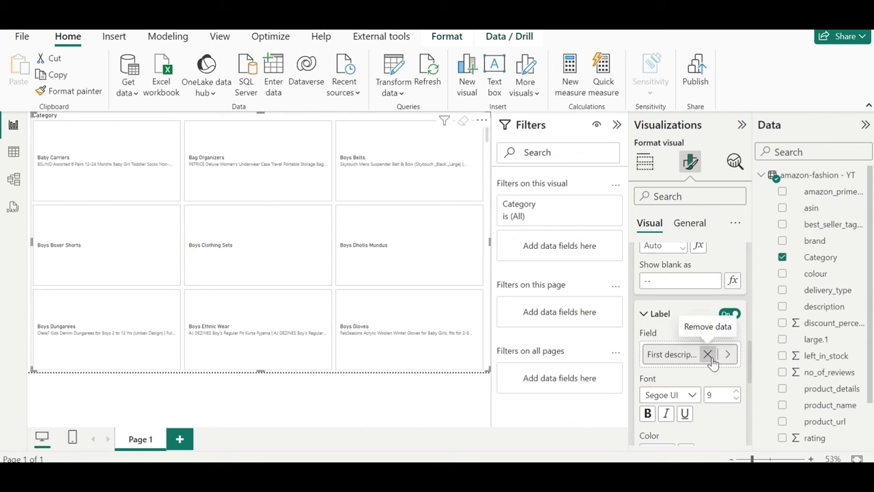
{"action": "left_click", "coordinate": [707, 354]}
{"action": "left_click", "coordinate": [692, 358]}
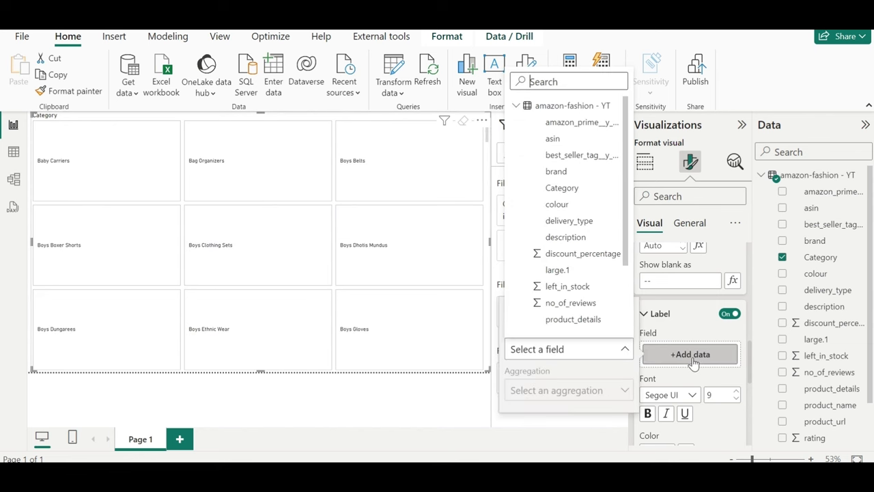
{"action": "type", "text": "pro"}
{"action": "left_click", "coordinate": [577, 146]}
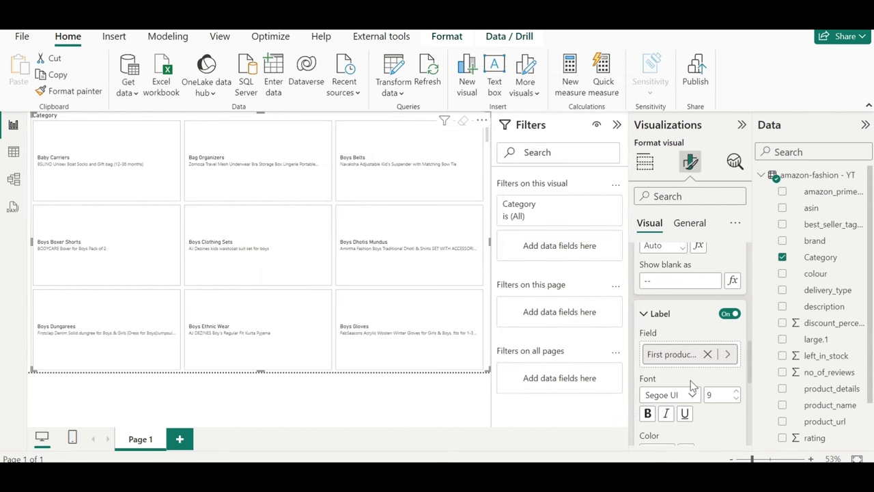
{"action": "scroll", "coordinate": [666, 413], "scroll_direction": "down", "scroll_amount": 5}
- Set large.1 as the tiles' image field and collapse the Filters pane
{"action": "left_click", "coordinate": [659, 404]}
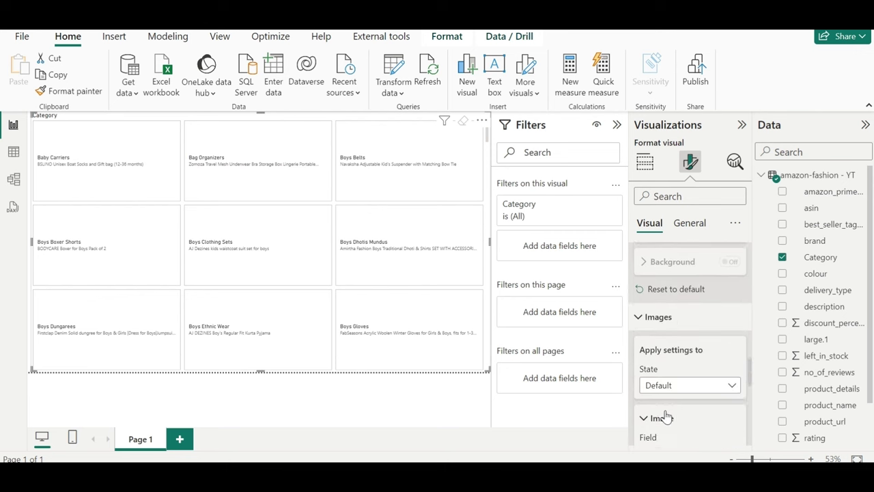
{"action": "scroll", "coordinate": [665, 415], "scroll_direction": "down", "scroll_amount": 4}
{"action": "left_click", "coordinate": [690, 343]}
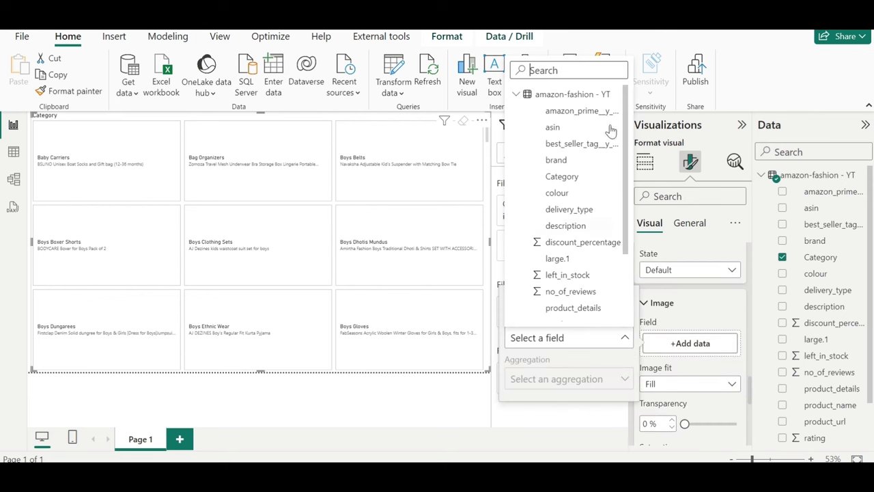
{"action": "key", "text": "Escape"}
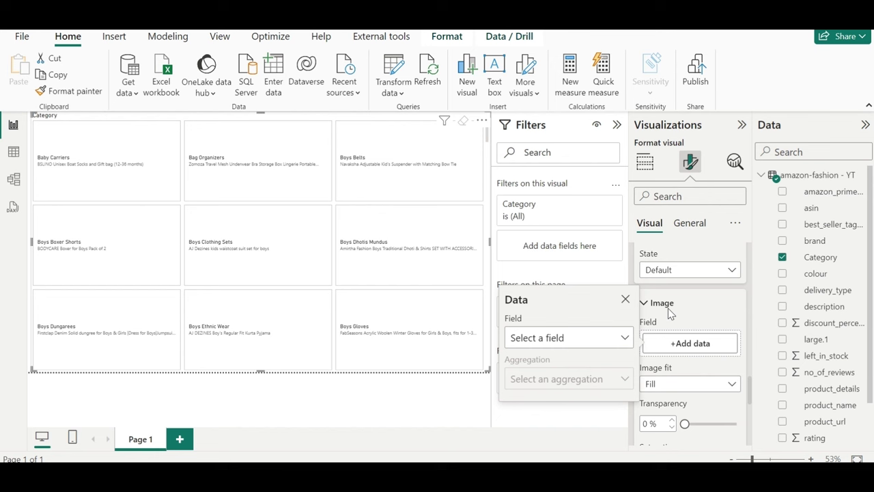
{"action": "left_click", "coordinate": [572, 345]}
{"action": "key", "text": "Escape"}
{"action": "left_click", "coordinate": [565, 340]}
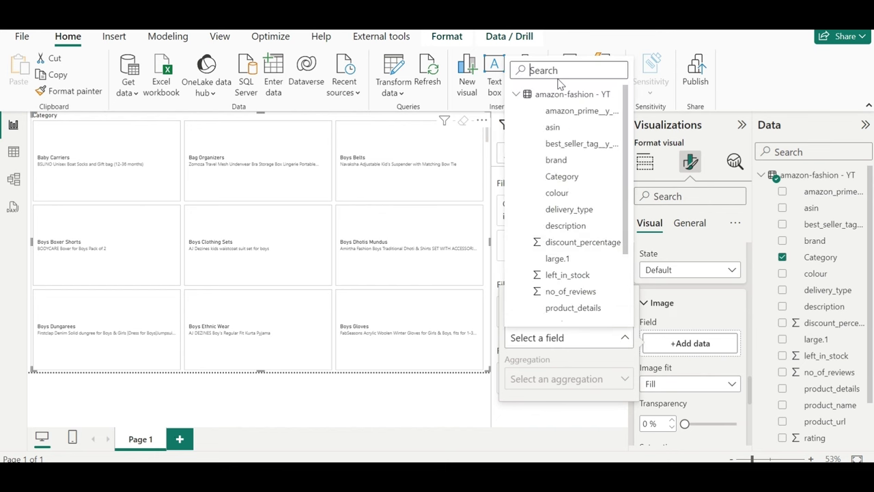
{"action": "type", "text": "lar"}
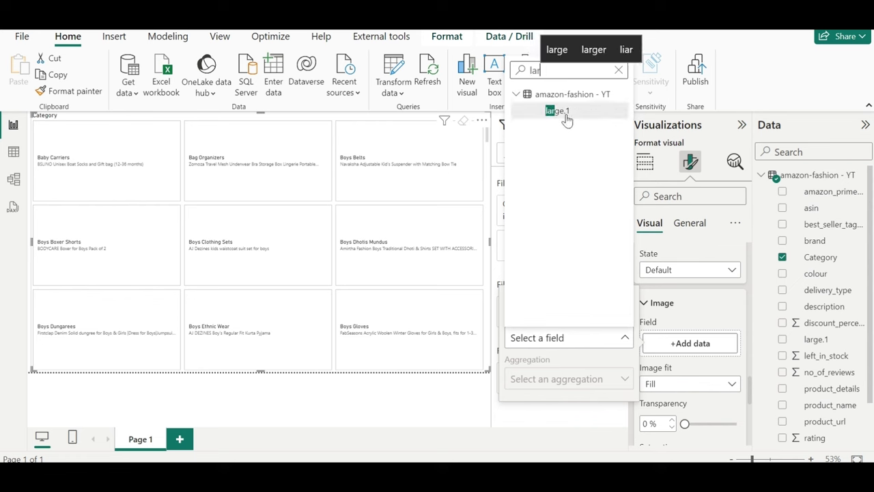
{"action": "left_click", "coordinate": [559, 112]}
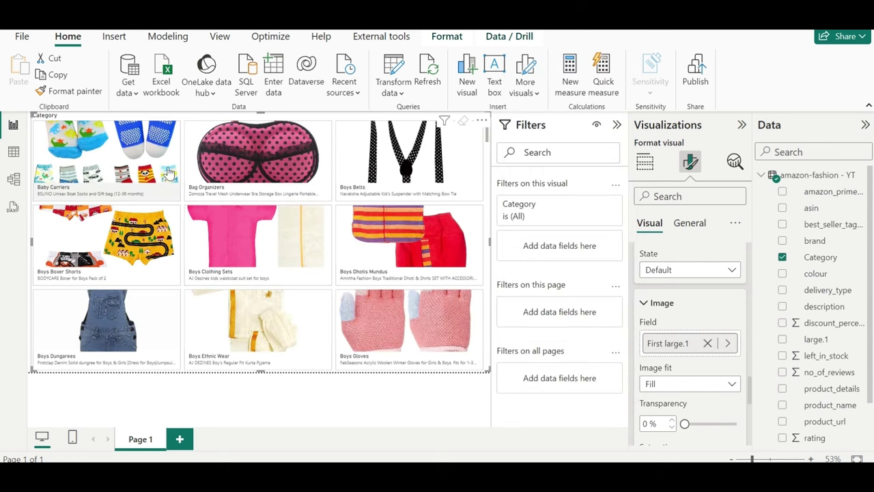
{"action": "left_click", "coordinate": [617, 127]}
- Show tile images at Normal fit, positioned left of the card text
{"action": "scroll", "coordinate": [673, 345], "scroll_direction": "down", "scroll_amount": 3}
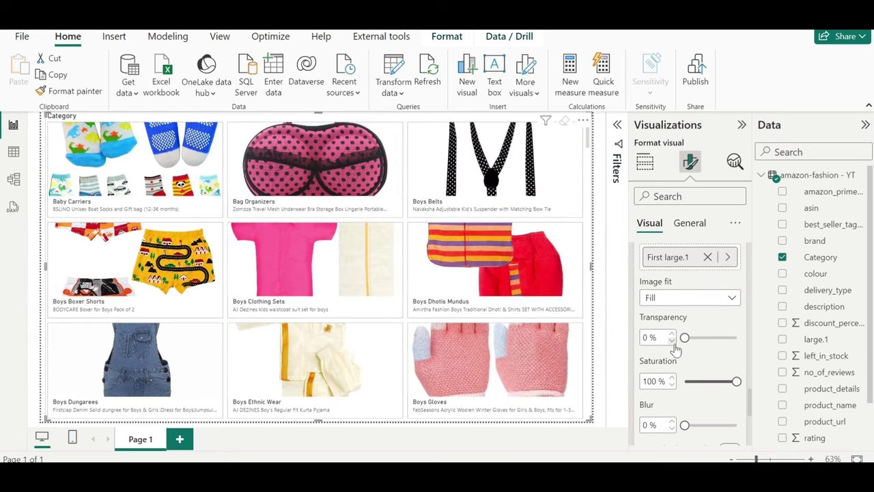
{"action": "left_click", "coordinate": [690, 298]}
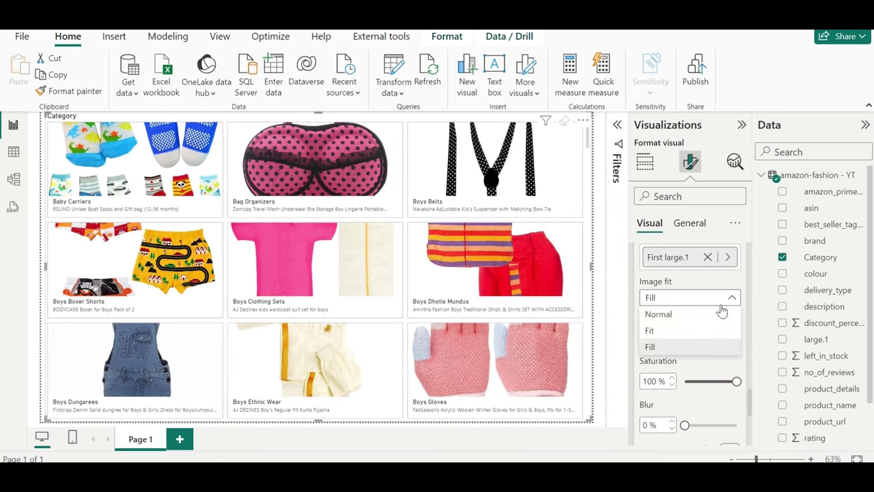
{"action": "left_click", "coordinate": [690, 326]}
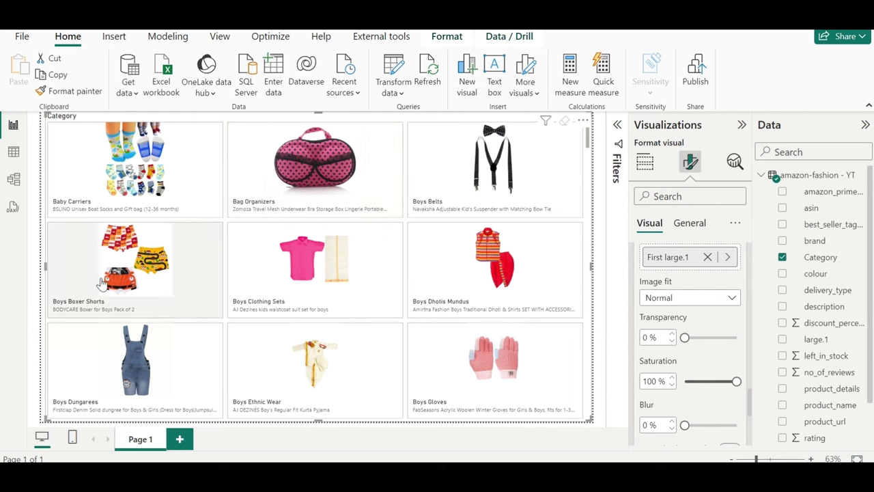
{"action": "scroll", "coordinate": [707, 306], "scroll_direction": "down", "scroll_amount": 1}
{"action": "scroll", "coordinate": [707, 307], "scroll_direction": "down", "scroll_amount": 3}
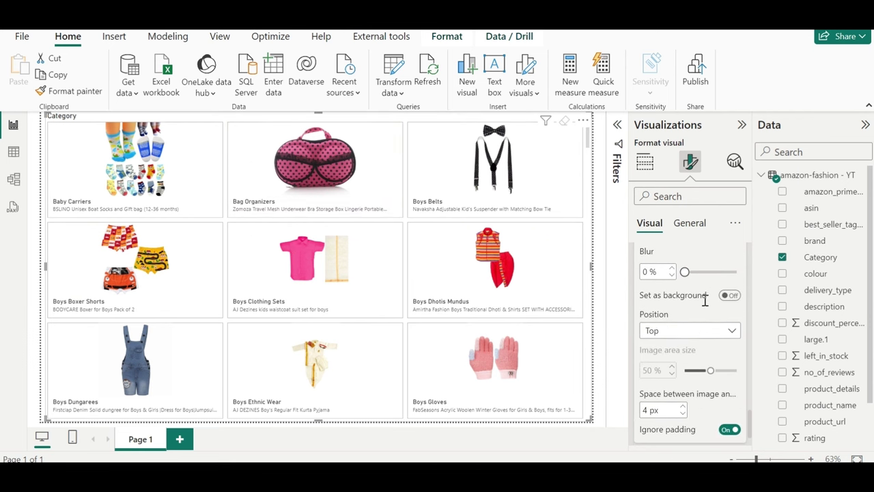
{"action": "left_click", "coordinate": [687, 331]}
{"action": "left_click", "coordinate": [673, 346]}
- Lay out the tiles as 8 rows by 1 column and shrink the slicer from its top-left corner
{"action": "scroll", "coordinate": [689, 321], "scroll_direction": "up", "scroll_amount": 4}
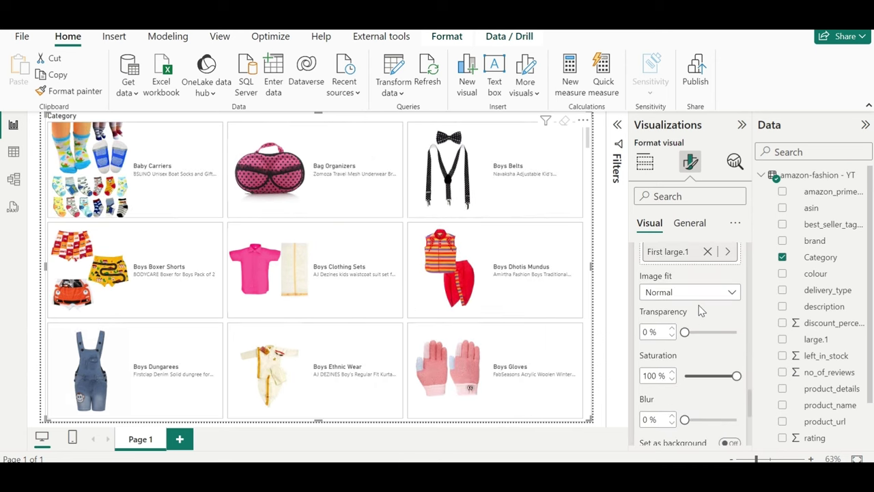
{"action": "scroll", "coordinate": [699, 310], "scroll_direction": "up", "scroll_amount": 5}
{"action": "scroll", "coordinate": [700, 310], "scroll_direction": "up", "scroll_amount": 5}
{"action": "scroll", "coordinate": [700, 311], "scroll_direction": "up", "scroll_amount": 5}
{"action": "scroll", "coordinate": [700, 310], "scroll_direction": "up", "scroll_amount": 5}
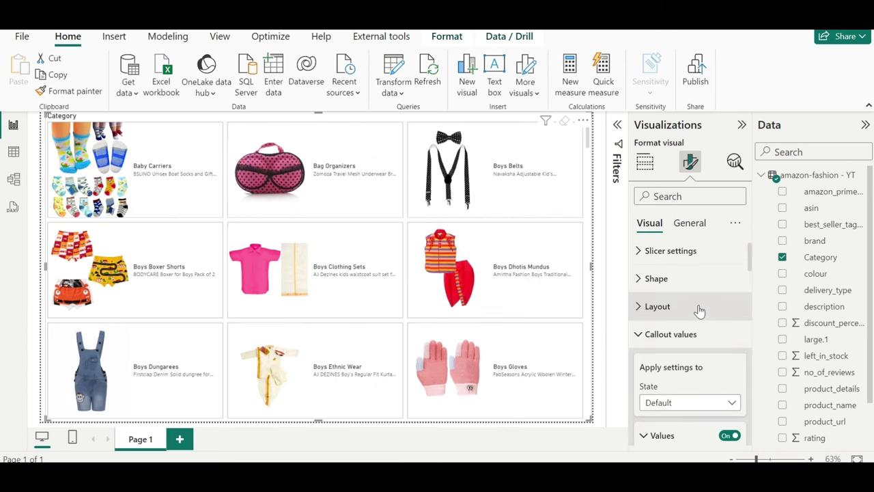
{"action": "left_click", "coordinate": [657, 306]}
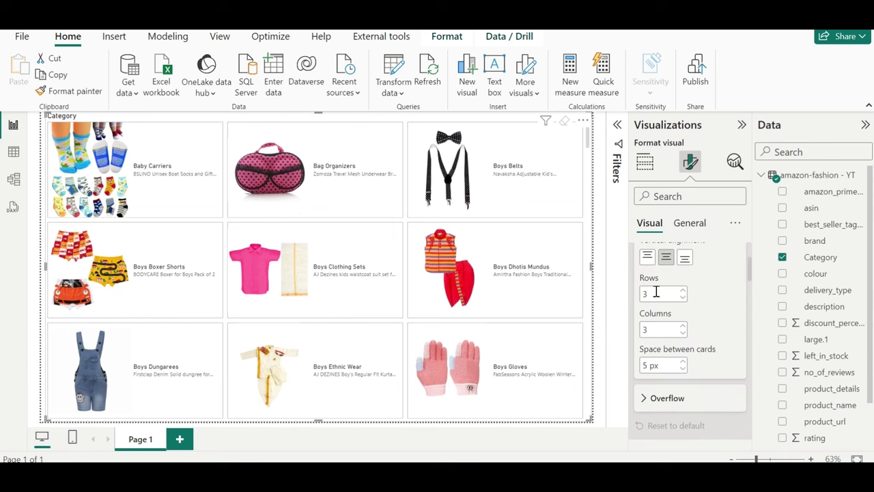
{"action": "type", "text": "1"}
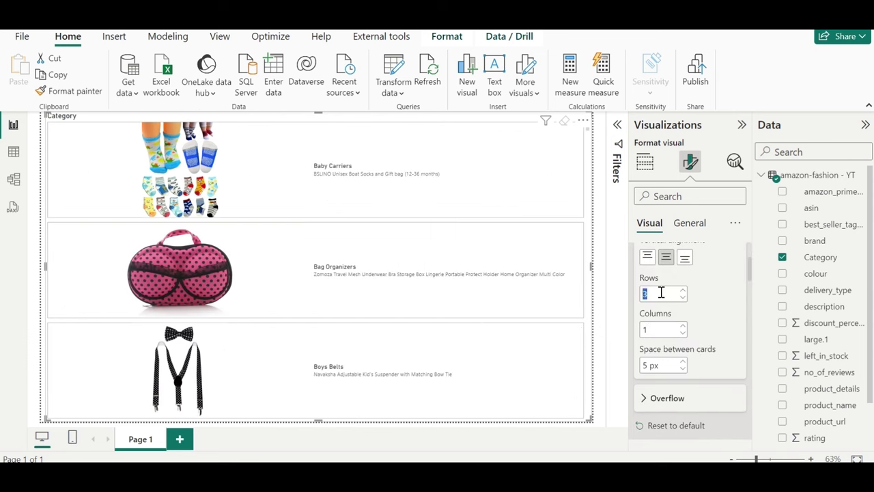
{"action": "type", "text": "8"}
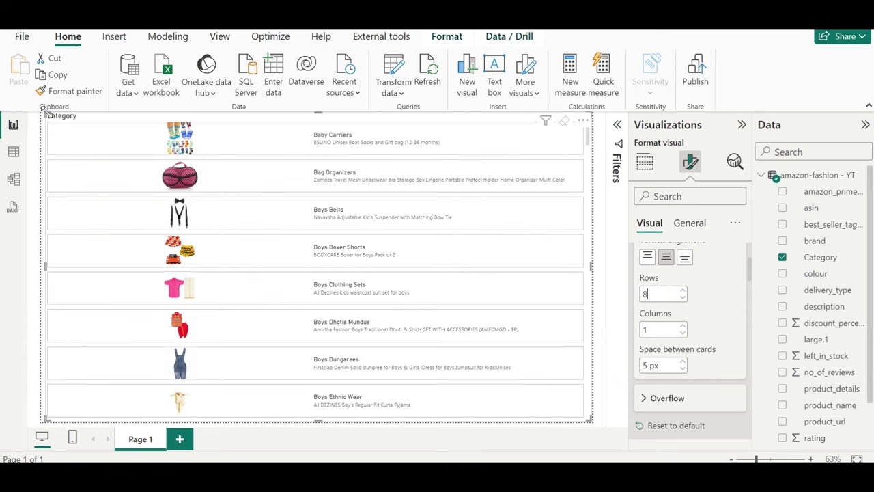
{"action": "left_click_drag", "start_coordinate": [44, 114], "coordinate": [140, 186]}
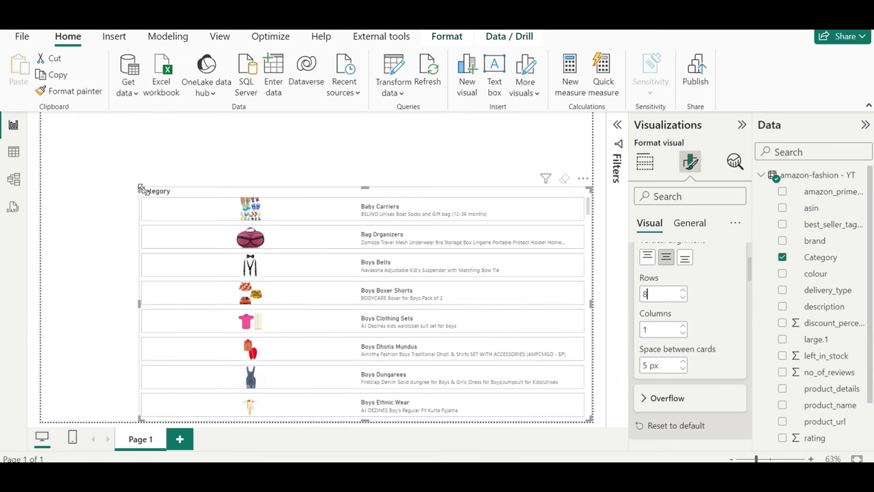
- Hide the Category title and resize the slicer into a slim column at the page's left edge
{"action": "left_click", "coordinate": [690, 222]}
{"action": "left_click", "coordinate": [735, 284]}
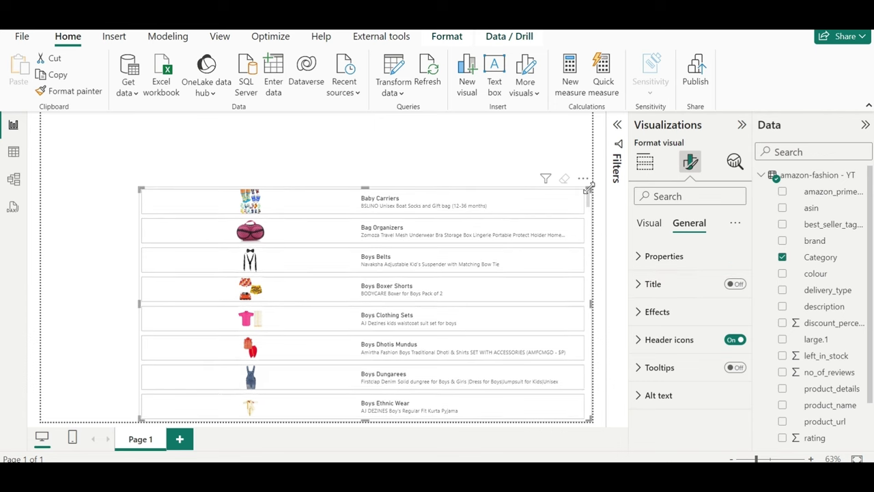
{"action": "mouse_move", "coordinate": [415, 196]}
{"action": "left_mouse_down"}
{"action": "mouse_move", "coordinate": [250, 200]}
{"action": "mouse_move", "coordinate": [242, 156]}
{"action": "left_mouse_up"}
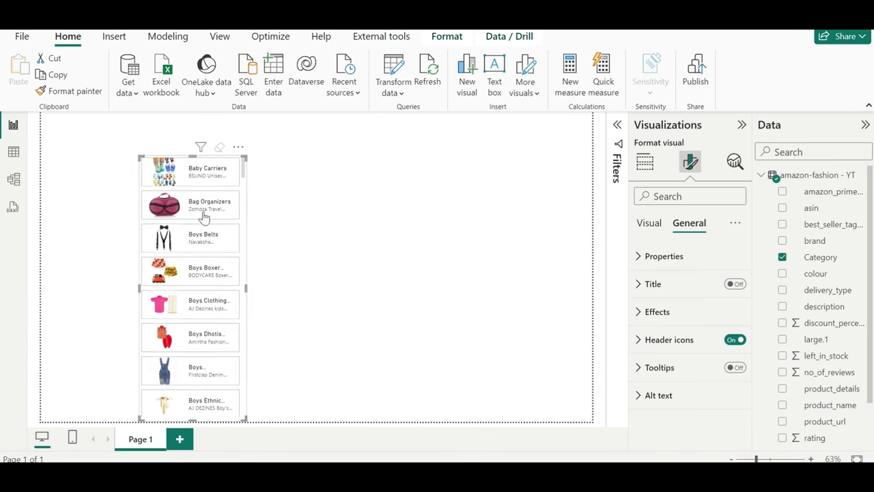
{"action": "left_click_drag", "start_coordinate": [194, 211], "coordinate": [96, 217]}
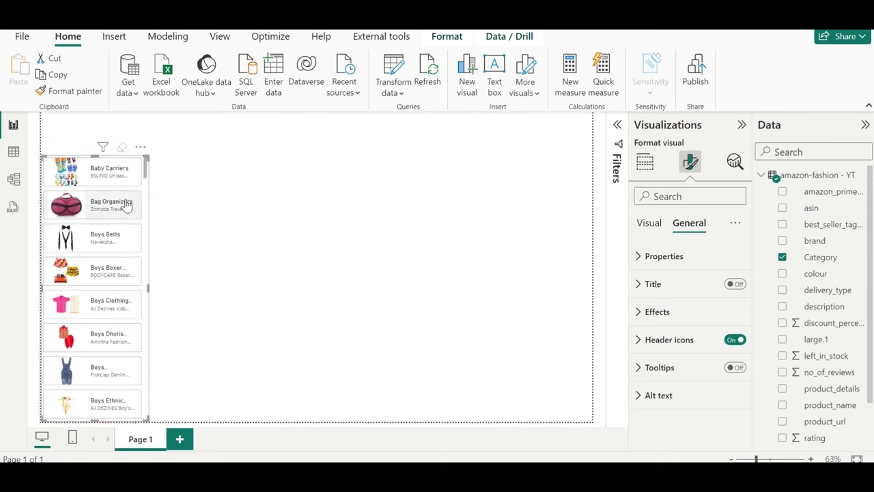
{"action": "left_click_drag", "start_coordinate": [146, 156], "coordinate": [146, 147]}
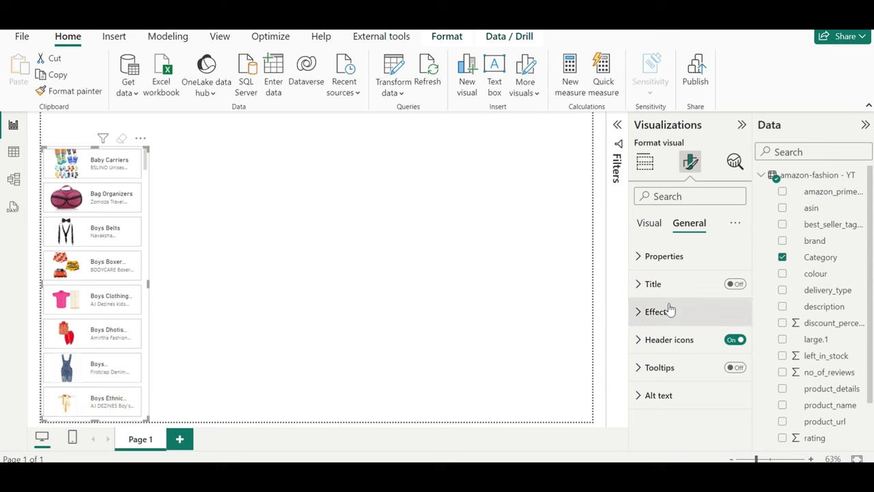
- Switch the slicer's image settings state from Default to Hover
{"action": "left_click", "coordinate": [651, 224]}
{"action": "scroll", "coordinate": [663, 398], "scroll_direction": "down", "scroll_amount": 3}
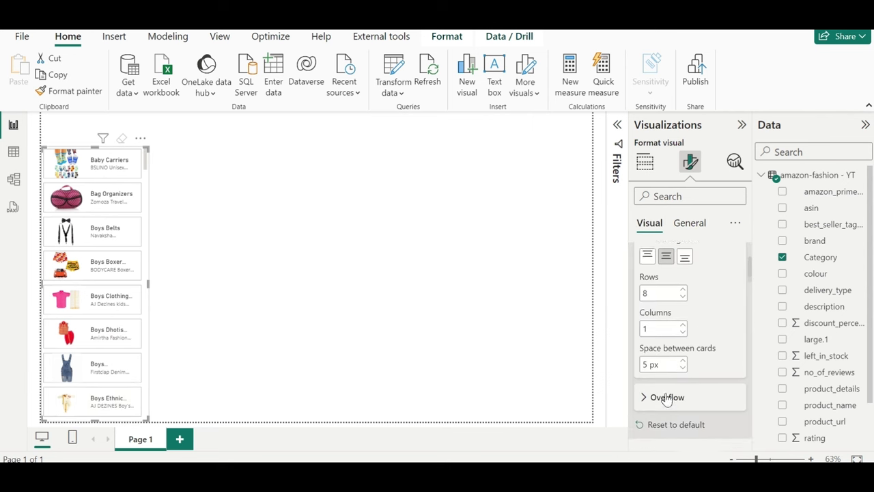
{"action": "scroll", "coordinate": [662, 423], "scroll_direction": "down", "scroll_amount": 5}
{"action": "scroll", "coordinate": [662, 429], "scroll_direction": "down", "scroll_amount": 5}
{"action": "scroll", "coordinate": [662, 429], "scroll_direction": "down", "scroll_amount": 5}
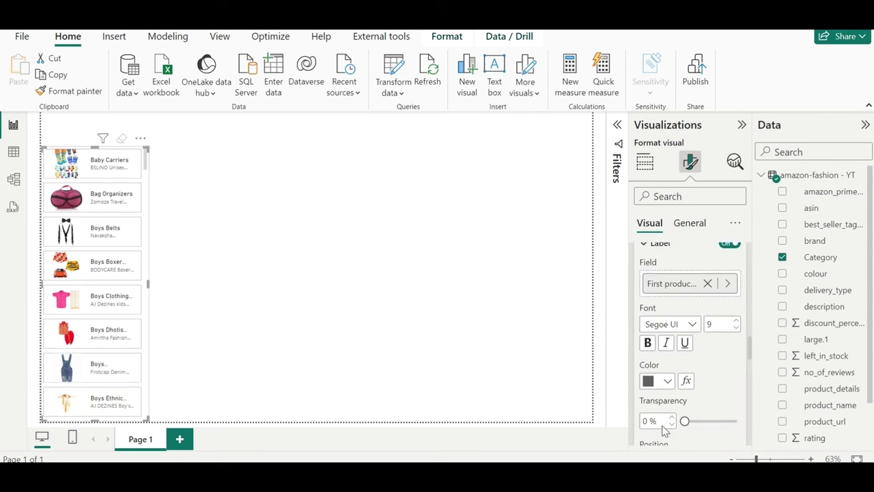
{"action": "scroll", "coordinate": [664, 432], "scroll_direction": "up", "scroll_amount": 3}
{"action": "scroll", "coordinate": [664, 432], "scroll_direction": "down", "scroll_amount": 5}
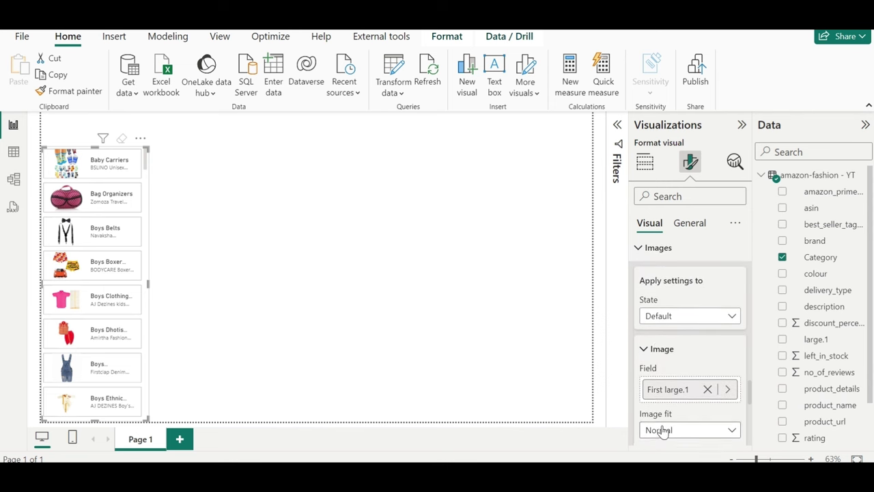
{"action": "left_click", "coordinate": [661, 319]}
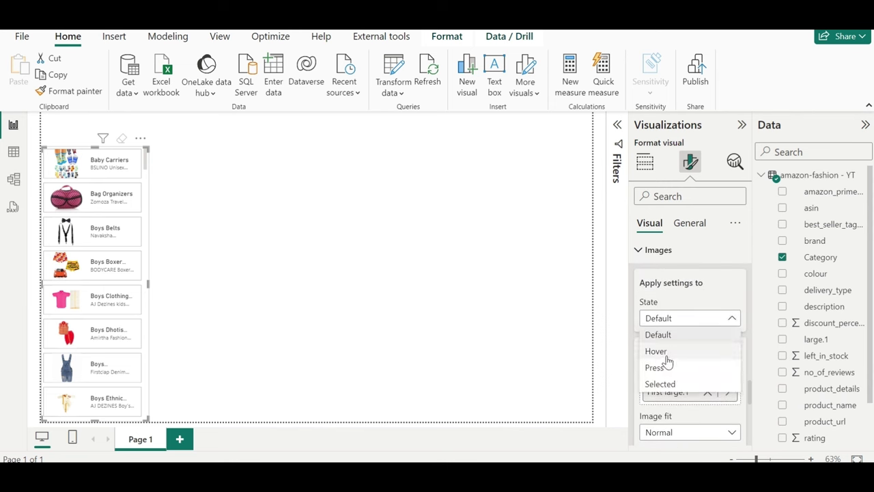
{"action": "left_click", "coordinate": [661, 353]}
- Read the Sales By City bar colour hex FF9F10 in the Amazon Dashboard, then return to the untitled report
{"action": "left_click", "coordinate": [359, 435]}
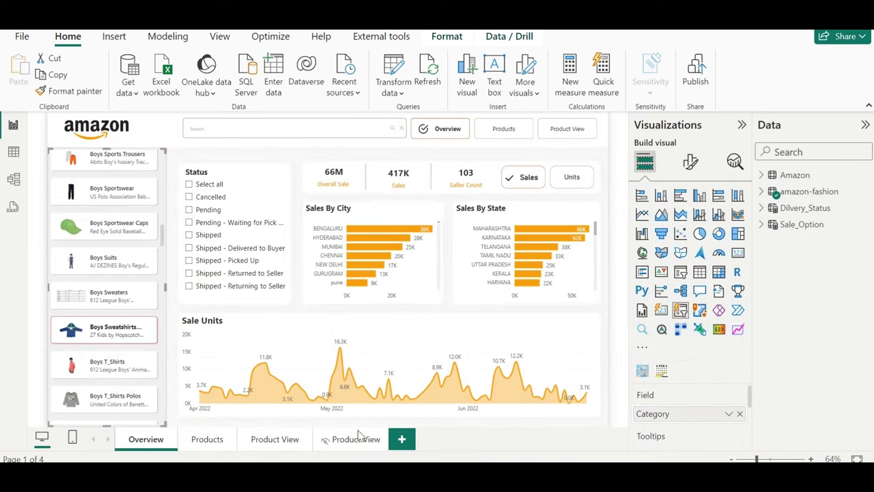
{"action": "left_click", "coordinate": [400, 212]}
{"action": "left_click", "coordinate": [691, 162]}
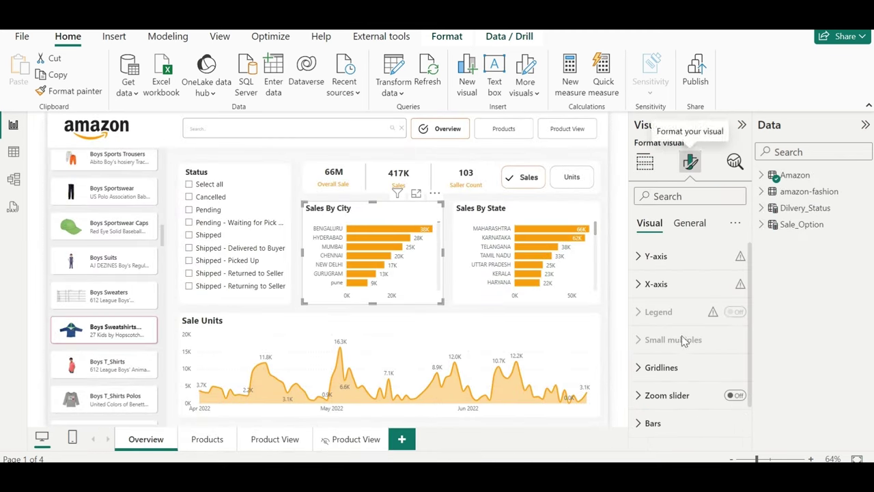
{"action": "scroll", "coordinate": [683, 334], "scroll_direction": "down", "scroll_amount": 2}
{"action": "left_click", "coordinate": [656, 372]}
{"action": "left_click", "coordinate": [657, 368]}
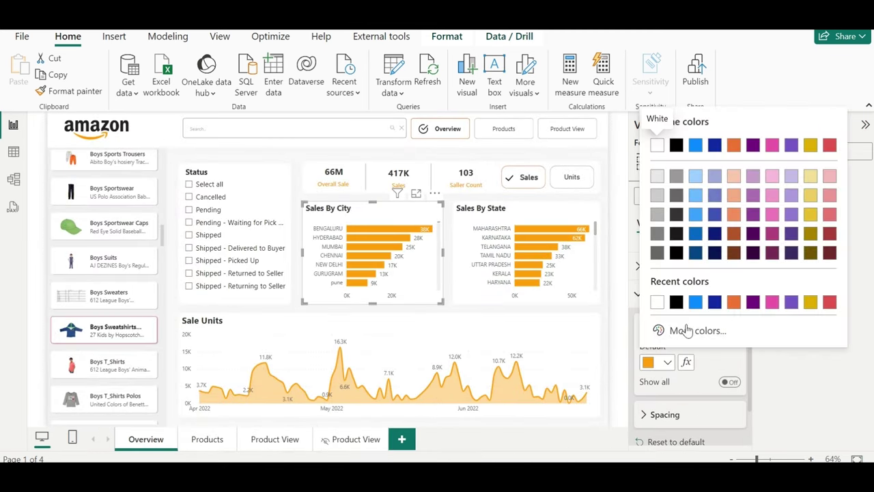
{"action": "left_click", "coordinate": [657, 330]}
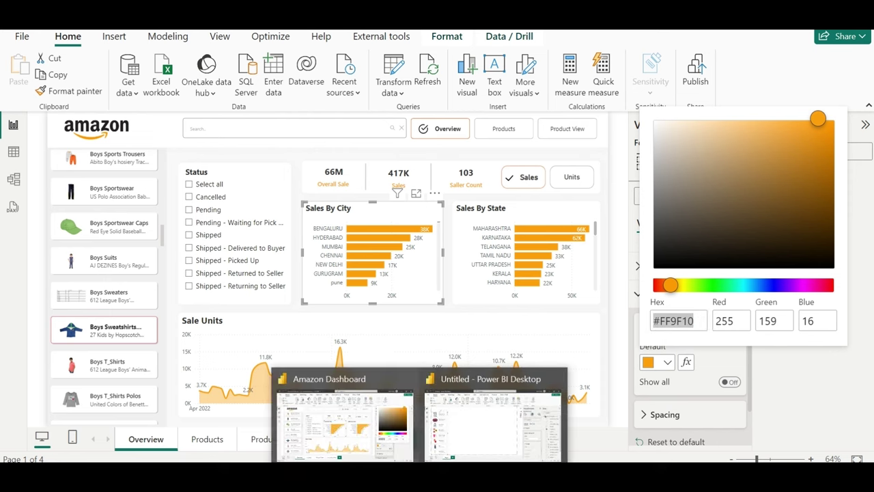
{"action": "left_click", "coordinate": [671, 362]}
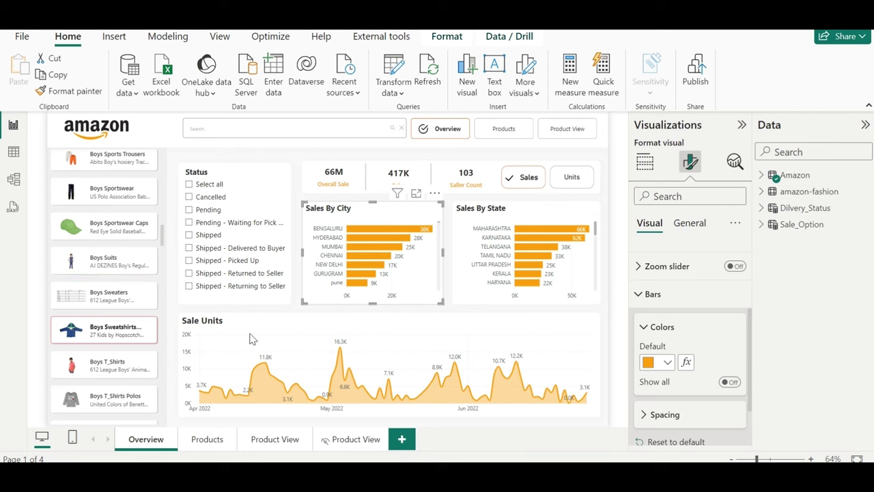
{"action": "left_click", "coordinate": [60, 251]}
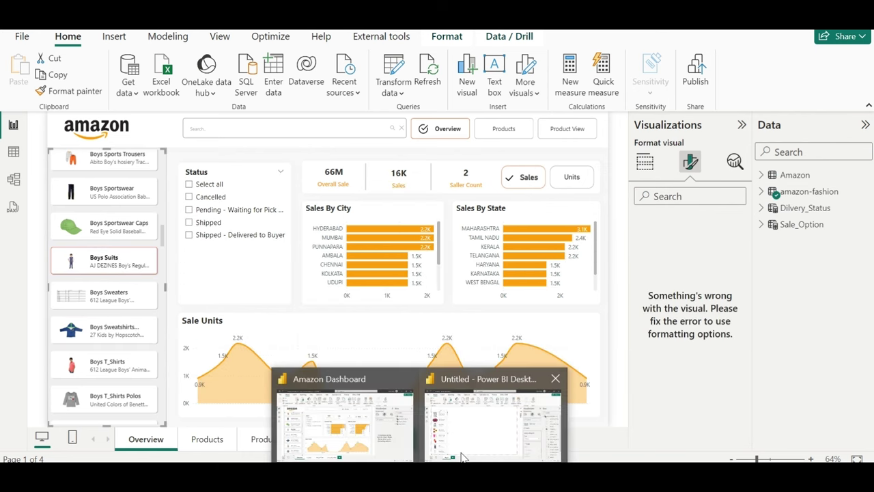
{"action": "left_click", "coordinate": [461, 456]}
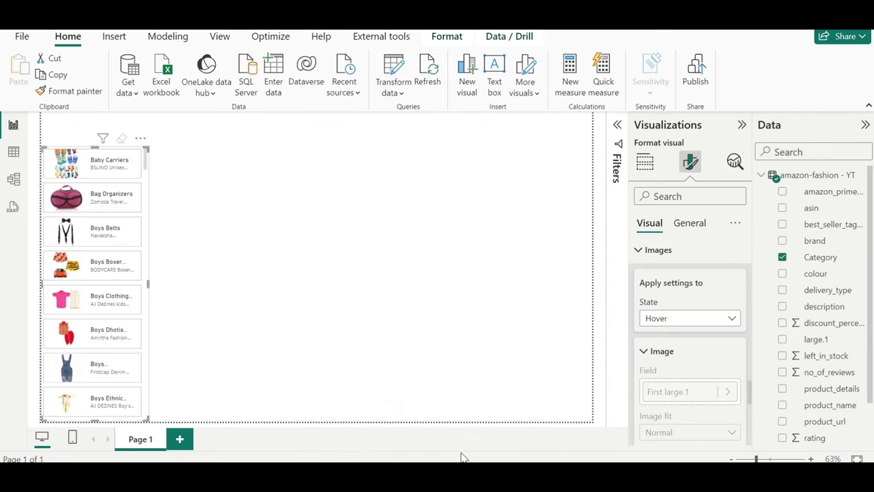
- Switch the image settings state to Press, then back to Default
{"action": "left_click", "coordinate": [673, 318]}
{"action": "left_click", "coordinate": [658, 364]}
{"action": "scroll", "coordinate": [659, 368], "scroll_direction": "down", "scroll_amount": 5}
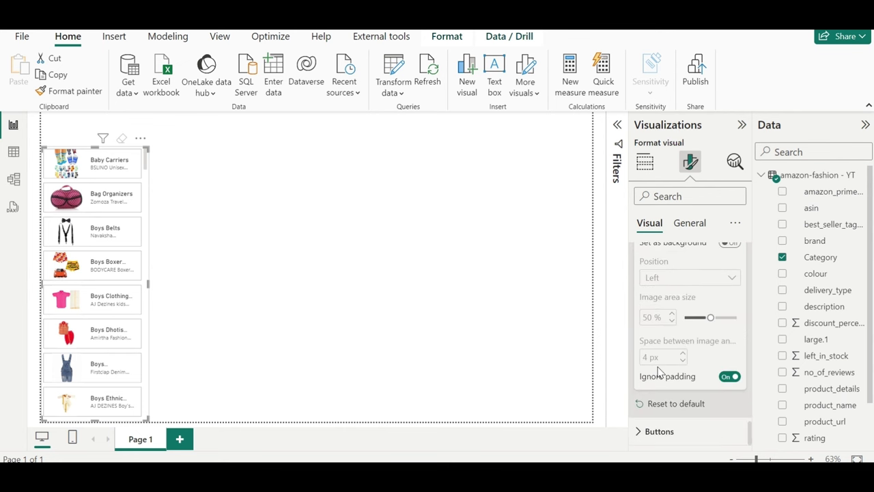
{"action": "scroll", "coordinate": [659, 369], "scroll_direction": "up", "scroll_amount": 5}
{"action": "left_click", "coordinate": [671, 334]}
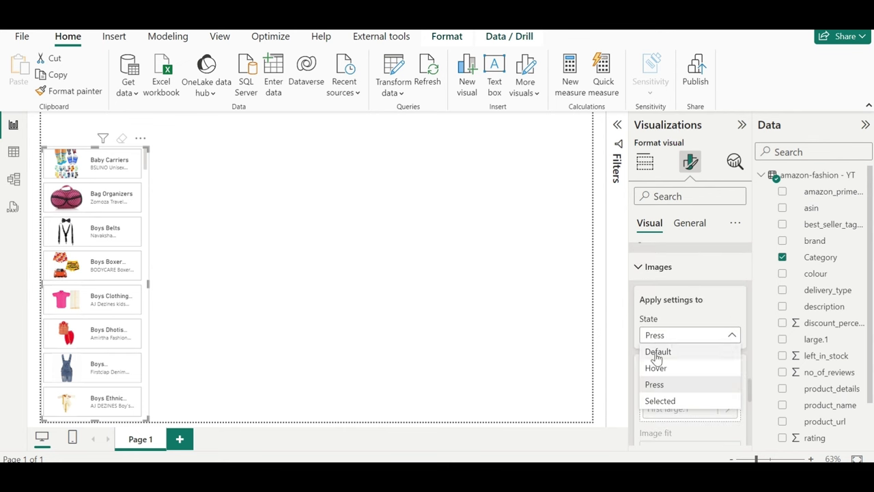
{"action": "left_click", "coordinate": [657, 352]}
{"action": "scroll", "coordinate": [660, 348], "scroll_direction": "down", "scroll_amount": 5}
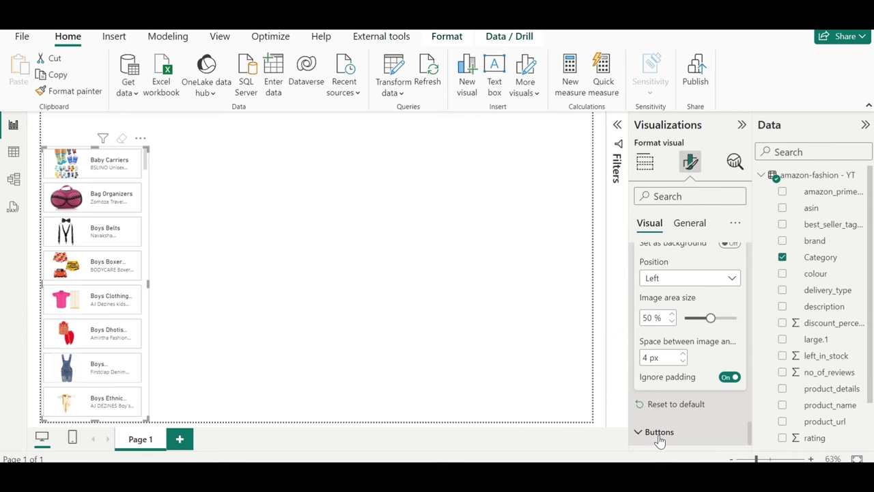
- Give the tiles an orange border in the Hover state
{"action": "left_click", "coordinate": [675, 330]}
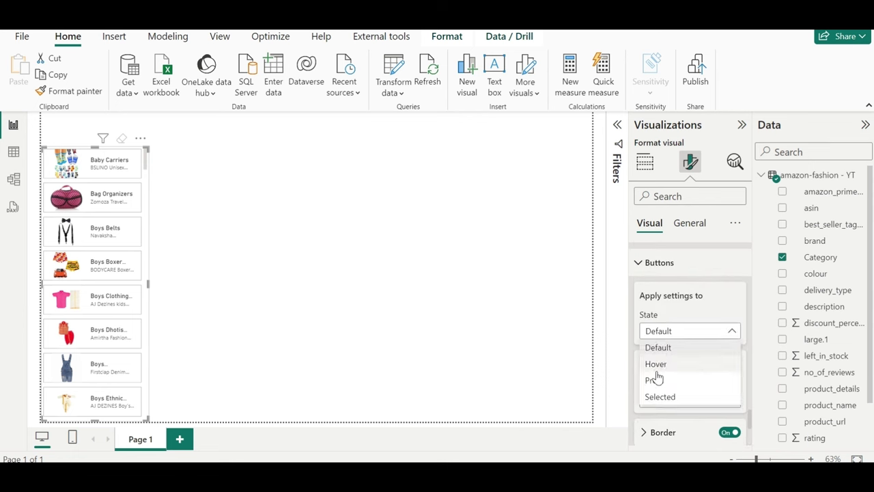
{"action": "left_click", "coordinate": [671, 363]}
{"action": "scroll", "coordinate": [672, 363], "scroll_direction": "down", "scroll_amount": 3}
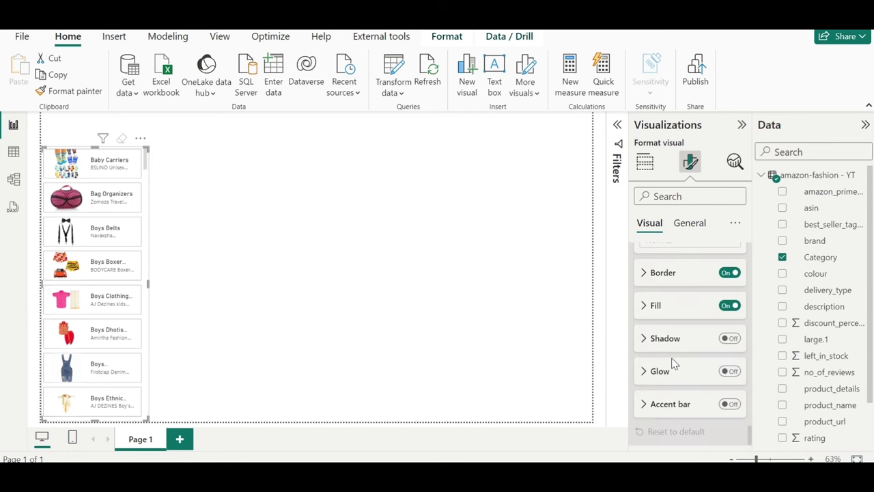
{"action": "left_click", "coordinate": [656, 305]}
{"action": "left_click", "coordinate": [667, 312]}
{"action": "left_click", "coordinate": [646, 250]}
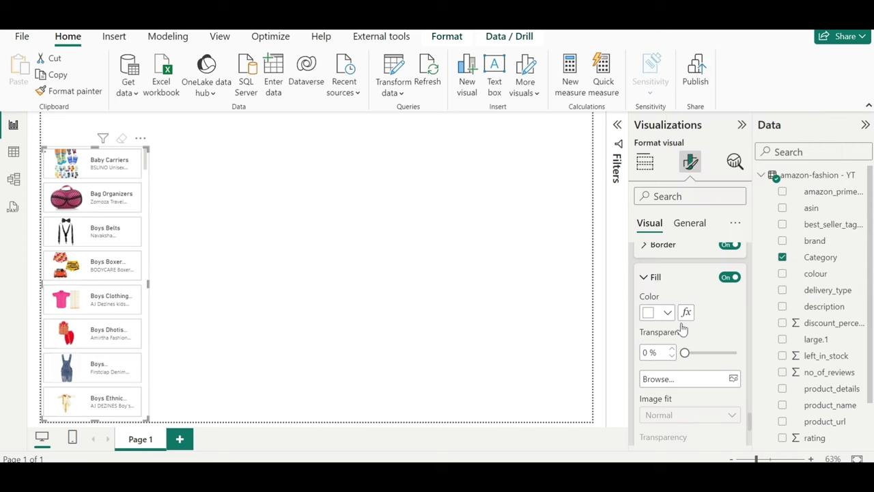
{"action": "scroll", "coordinate": [682, 330], "scroll_direction": "up", "scroll_amount": 1}
{"action": "left_click", "coordinate": [671, 287]}
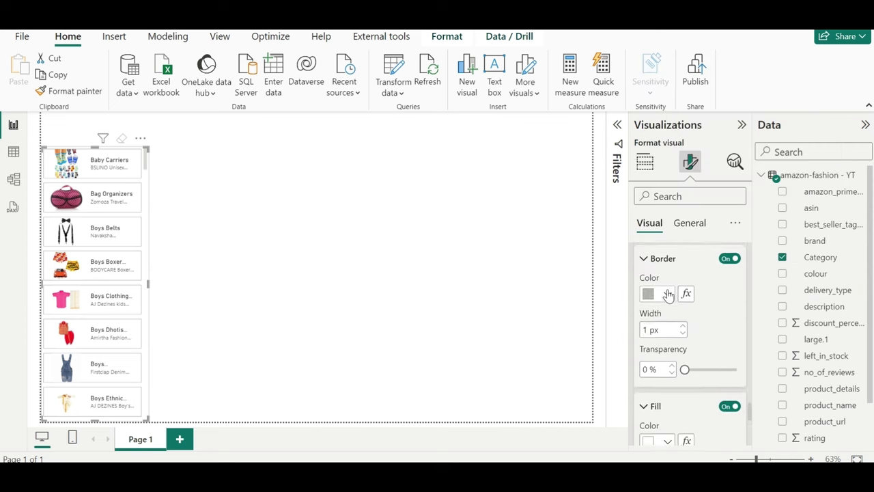
{"action": "left_click", "coordinate": [668, 293]}
{"action": "left_click", "coordinate": [733, 237]}
- Give pressed tiles an orange border and a white fill, previewing on the Boys Boxer tile
{"action": "scroll", "coordinate": [714, 308], "scroll_direction": "up", "scroll_amount": 4}
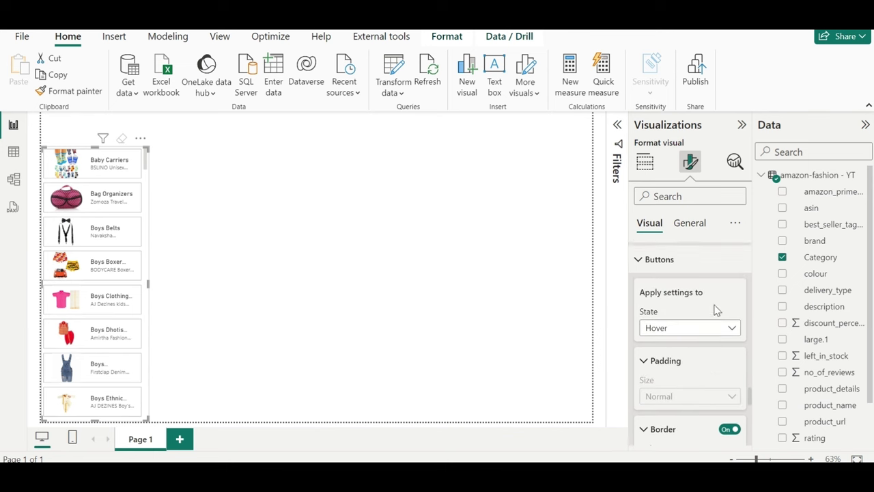
{"action": "left_click", "coordinate": [693, 331]}
{"action": "left_click", "coordinate": [668, 377]}
{"action": "scroll", "coordinate": [669, 380], "scroll_direction": "down", "scroll_amount": 2}
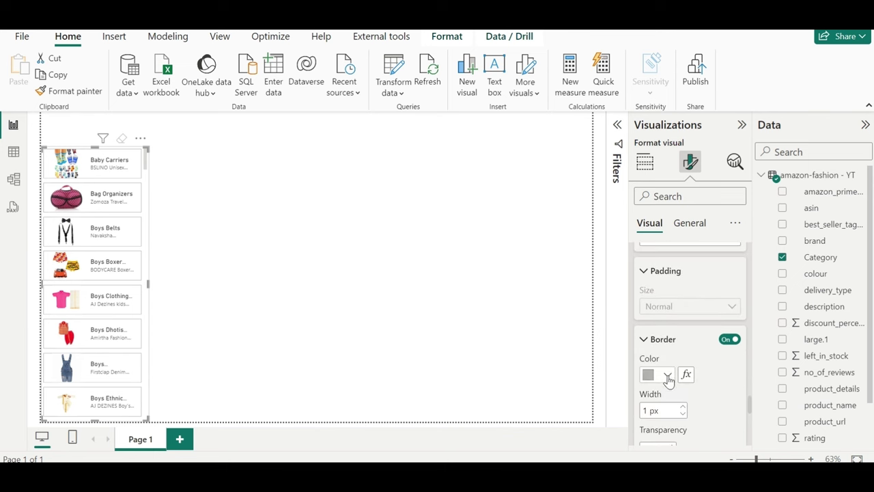
{"action": "left_click", "coordinate": [665, 376]}
{"action": "left_click", "coordinate": [656, 312]}
{"action": "left_click", "coordinate": [90, 282]}
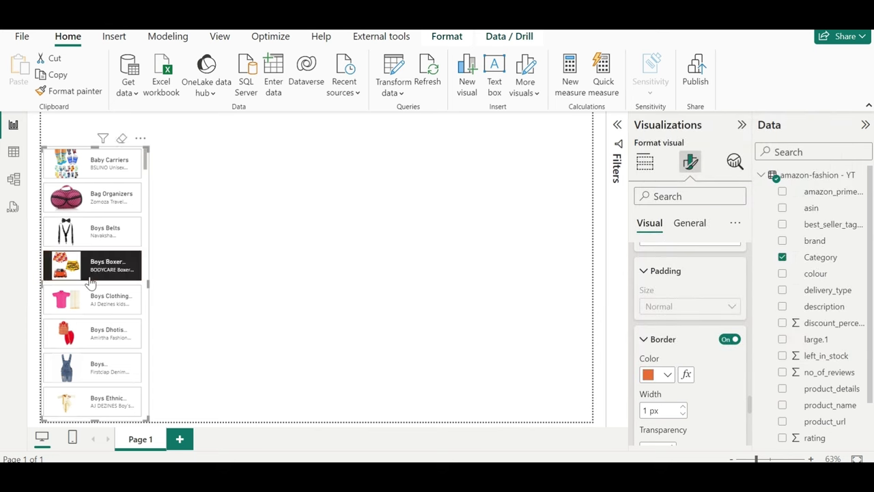
{"action": "scroll", "coordinate": [677, 286], "scroll_direction": "up", "scroll_amount": 1}
{"action": "scroll", "coordinate": [678, 366], "scroll_direction": "down", "scroll_amount": 4}
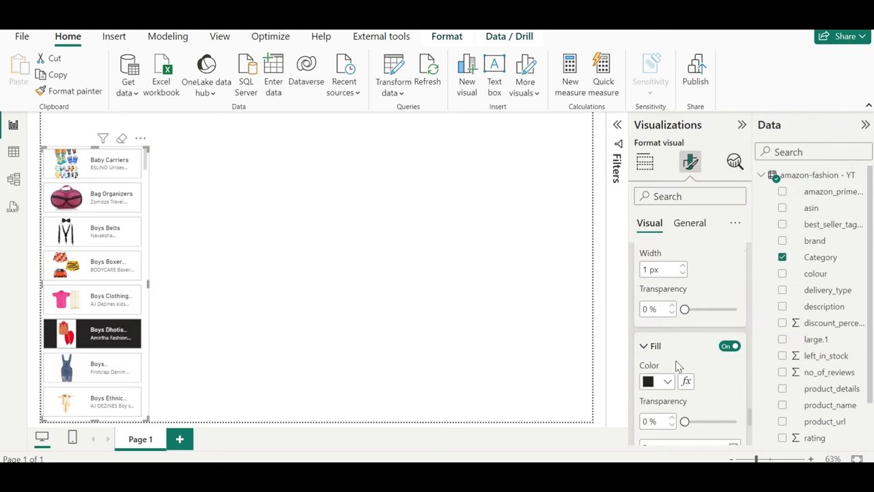
{"action": "left_click", "coordinate": [654, 386]}
{"action": "left_click", "coordinate": [656, 320]}
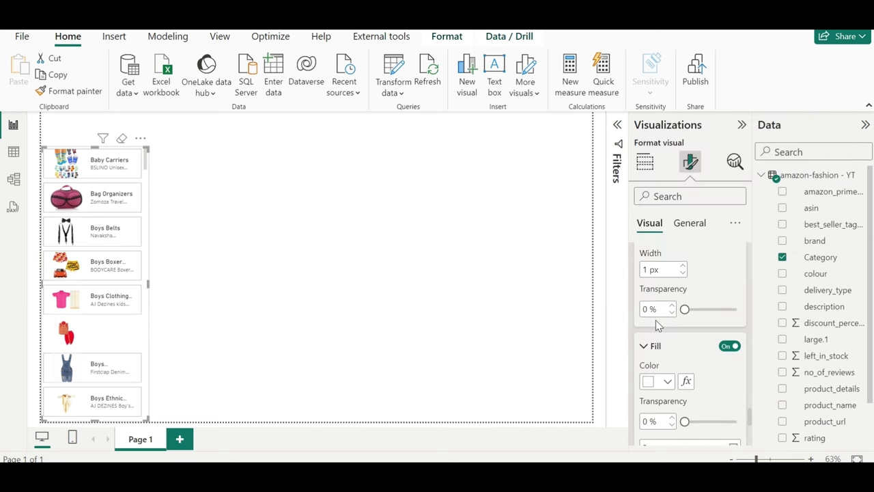
- Give the tiles an orange border in the Selected state
{"action": "scroll", "coordinate": [717, 330], "scroll_direction": "down", "scroll_amount": 5}
{"action": "scroll", "coordinate": [717, 330], "scroll_direction": "down", "scroll_amount": 2}
{"action": "left_click", "coordinate": [125, 308]}
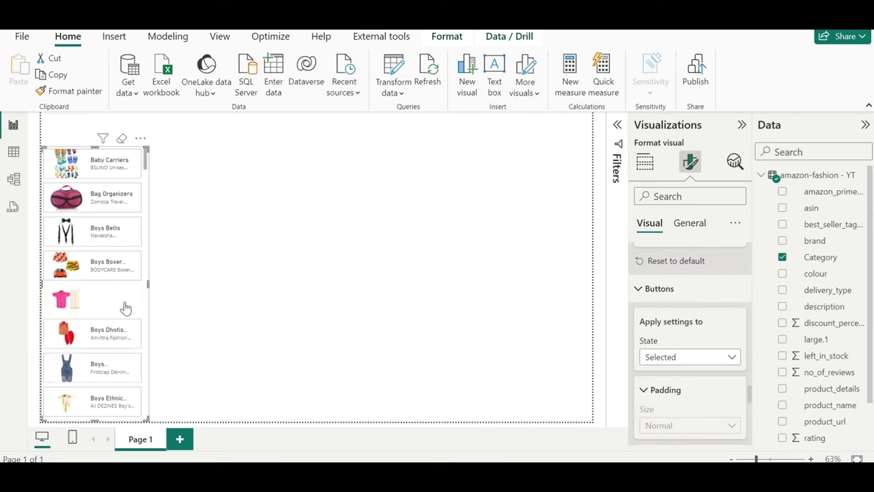
{"action": "scroll", "coordinate": [686, 318], "scroll_direction": "down", "scroll_amount": 3}
{"action": "scroll", "coordinate": [687, 318], "scroll_direction": "down", "scroll_amount": 3}
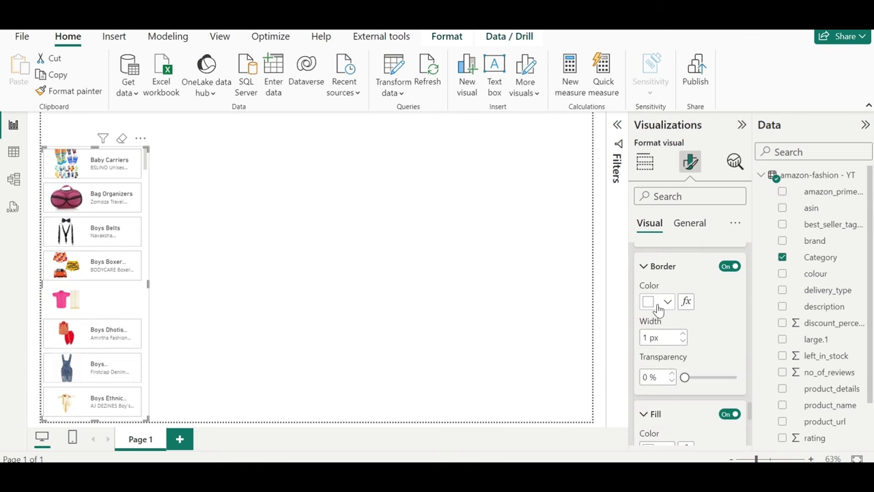
{"action": "left_click", "coordinate": [659, 301]}
{"action": "left_click", "coordinate": [676, 241]}
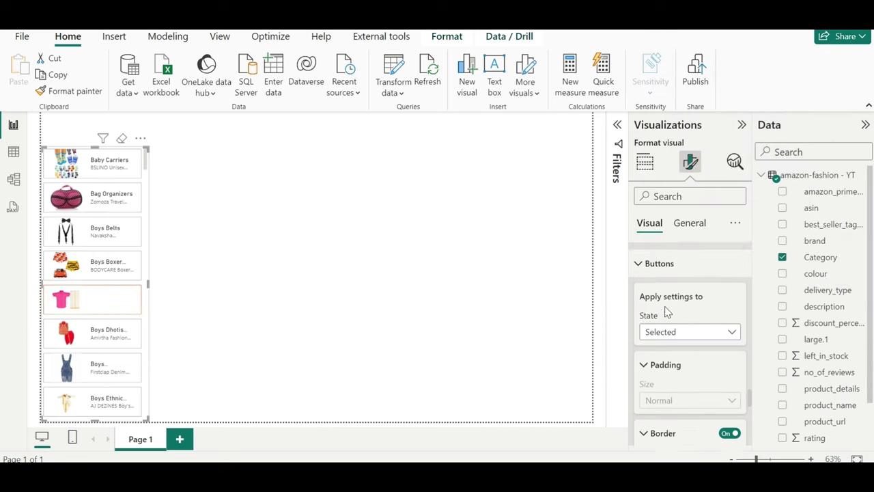
{"action": "scroll", "coordinate": [667, 311], "scroll_direction": "down", "scroll_amount": 5}
{"action": "scroll", "coordinate": [665, 312], "scroll_direction": "up", "scroll_amount": 10}
- Make the tile value text black in the Selected state
{"action": "left_click", "coordinate": [663, 312]}
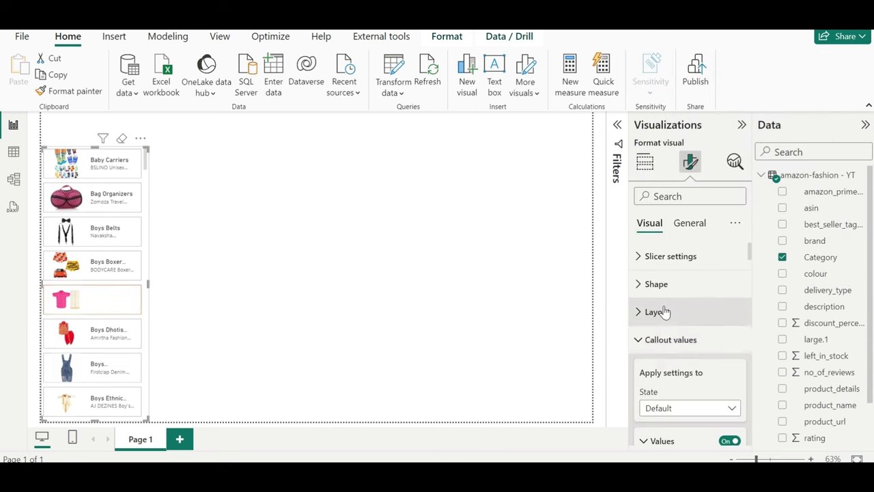
{"action": "scroll", "coordinate": [662, 353], "scroll_direction": "down", "scroll_amount": 3}
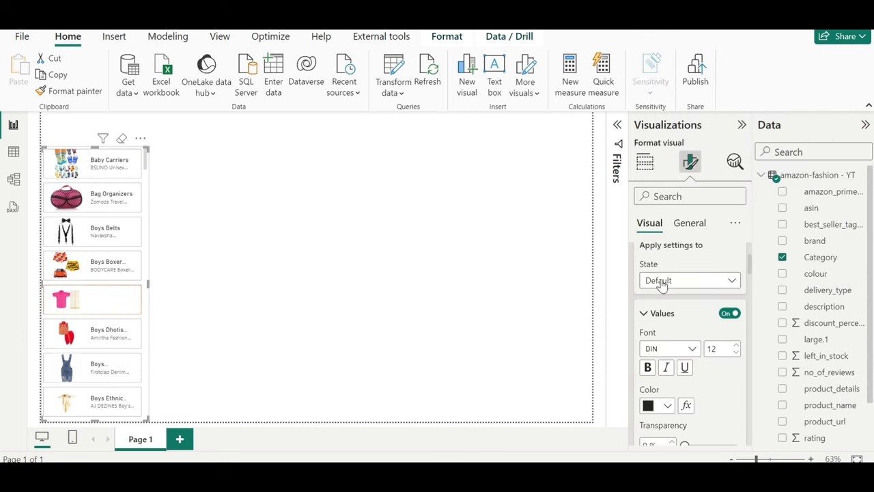
{"action": "left_click", "coordinate": [661, 280]}
{"action": "left_click", "coordinate": [664, 347]}
{"action": "scroll", "coordinate": [662, 356], "scroll_direction": "down", "scroll_amount": 1}
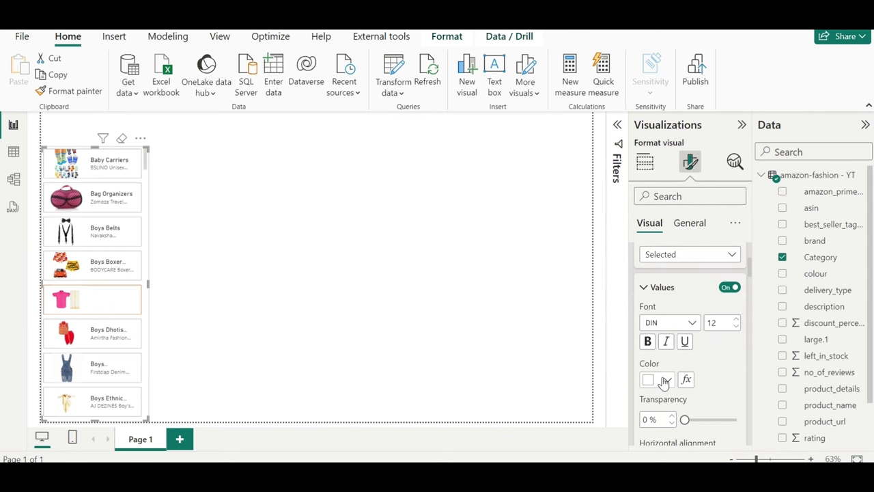
{"action": "left_click", "coordinate": [663, 381]}
{"action": "left_click", "coordinate": [691, 319]}
- Pick a Segoe UI font for the values and make the label text black
{"action": "scroll", "coordinate": [710, 378], "scroll_direction": "down", "scroll_amount": 1}
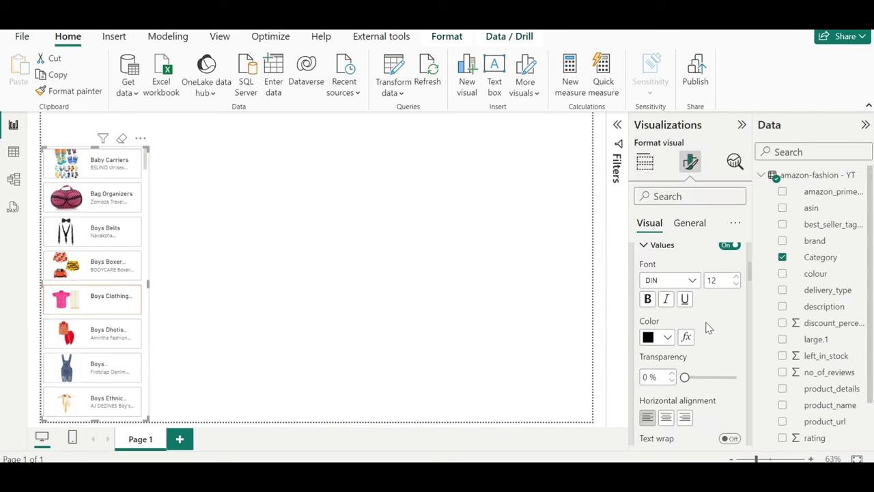
{"action": "left_click", "coordinate": [693, 281]}
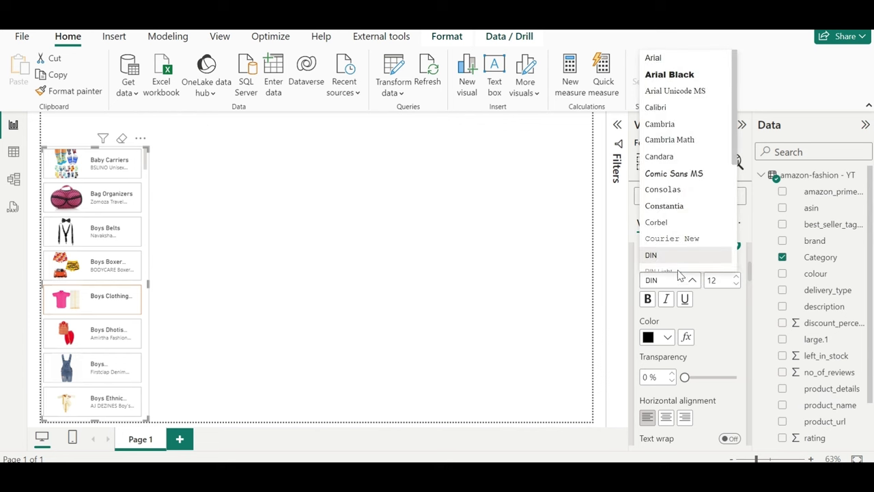
{"action": "left_click", "coordinate": [691, 280]}
{"action": "left_click", "coordinate": [691, 280]}
{"action": "scroll", "coordinate": [691, 212], "scroll_direction": "down", "scroll_amount": 3}
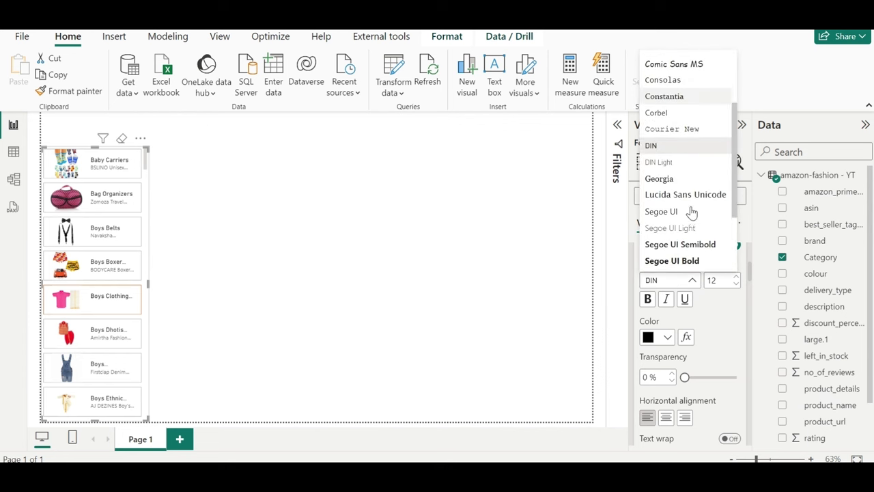
{"action": "left_click", "coordinate": [681, 254]}
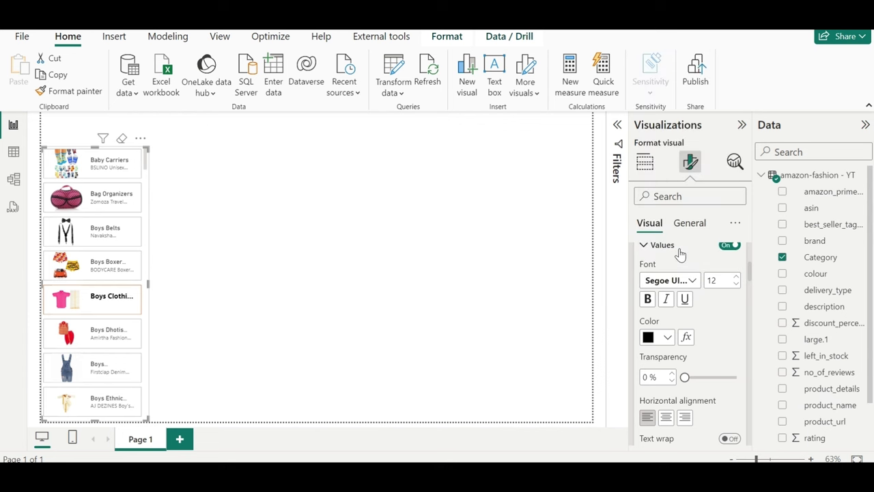
{"action": "scroll", "coordinate": [717, 338], "scroll_direction": "down", "scroll_amount": 3}
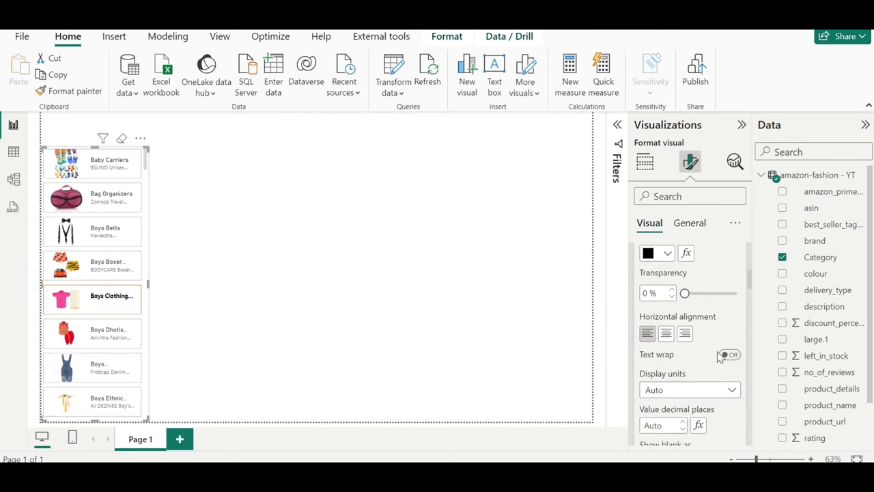
{"action": "scroll", "coordinate": [718, 357], "scroll_direction": "down", "scroll_amount": 3}
{"action": "scroll", "coordinate": [672, 407], "scroll_direction": "down", "scroll_amount": 2}
{"action": "left_click", "coordinate": [665, 389]}
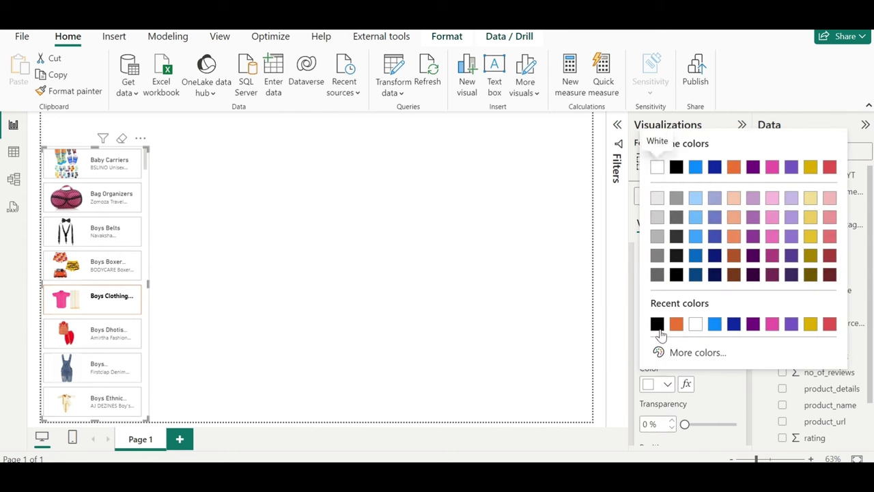
{"action": "left_click", "coordinate": [657, 325]}
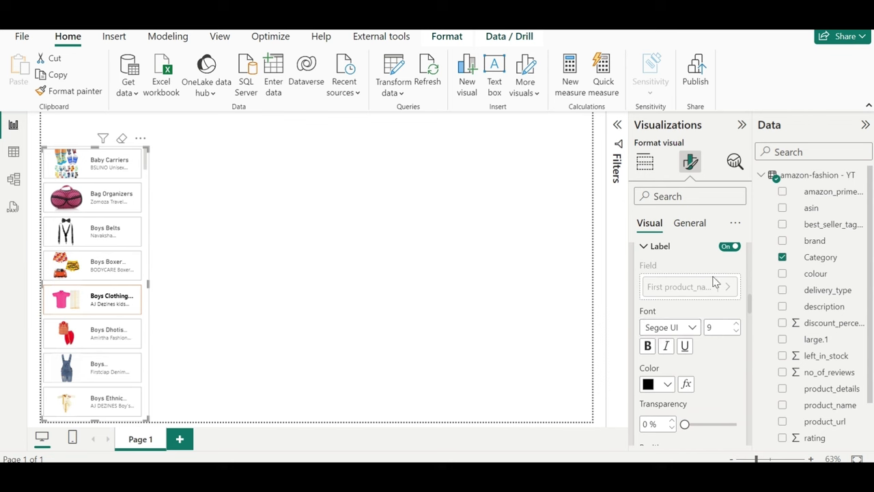
- In the Default state, set the values font to Segoe UI Semibold at size 10
{"action": "scroll", "coordinate": [714, 281], "scroll_direction": "up", "scroll_amount": 3}
{"action": "scroll", "coordinate": [705, 296], "scroll_direction": "up", "scroll_amount": 3}
{"action": "left_click", "coordinate": [704, 329]}
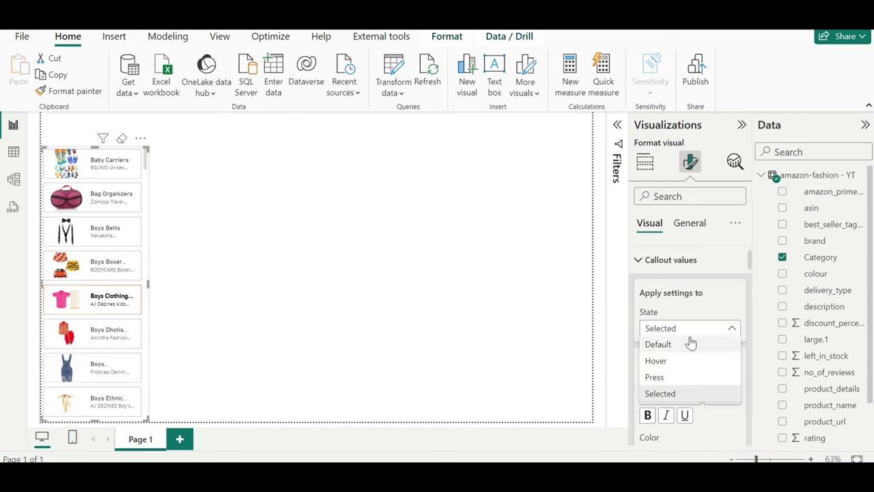
{"action": "left_click", "coordinate": [690, 342]}
{"action": "scroll", "coordinate": [691, 328], "scroll_direction": "down", "scroll_amount": 2}
{"action": "left_click", "coordinate": [693, 316]}
{"action": "scroll", "coordinate": [699, 212], "scroll_direction": "down", "scroll_amount": 1}
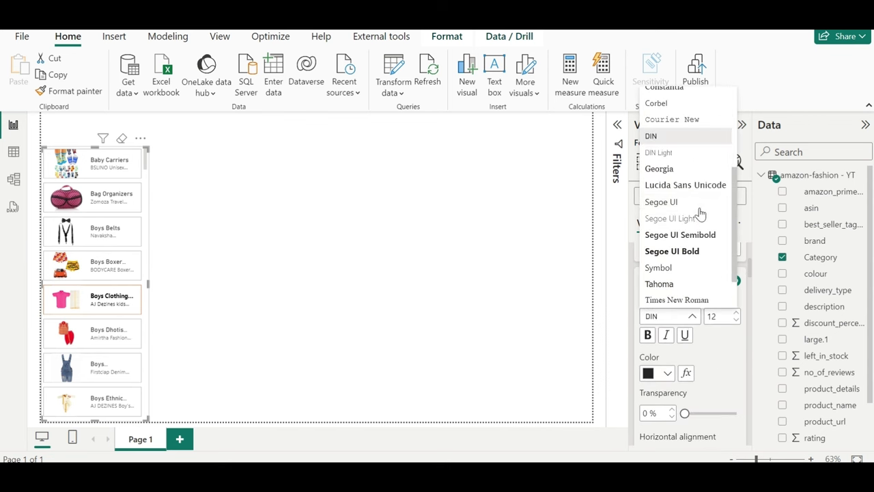
{"action": "left_click", "coordinate": [689, 234]}
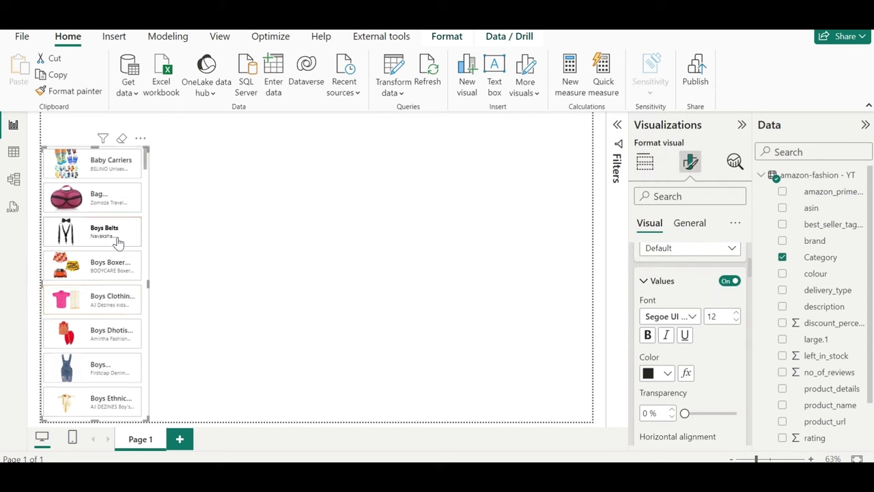
{"action": "left_click", "coordinate": [736, 320]}
{"action": "left_click", "coordinate": [736, 320]}
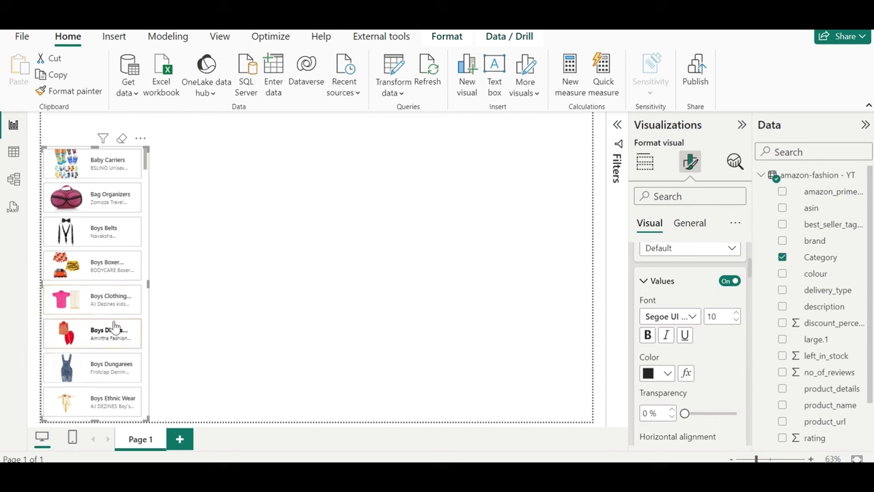
{"action": "scroll", "coordinate": [673, 362], "scroll_direction": "down", "scroll_amount": 5}
{"action": "scroll", "coordinate": [673, 366], "scroll_direction": "up", "scroll_amount": 3}
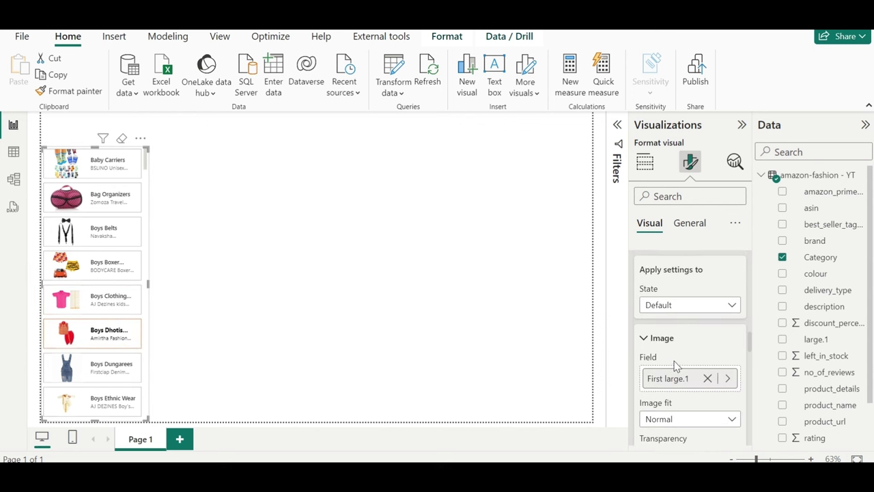
- Switch the product slicer's Apply settings to the Press state
{"action": "left_click", "coordinate": [677, 304]}
{"action": "left_click", "coordinate": [666, 353]}
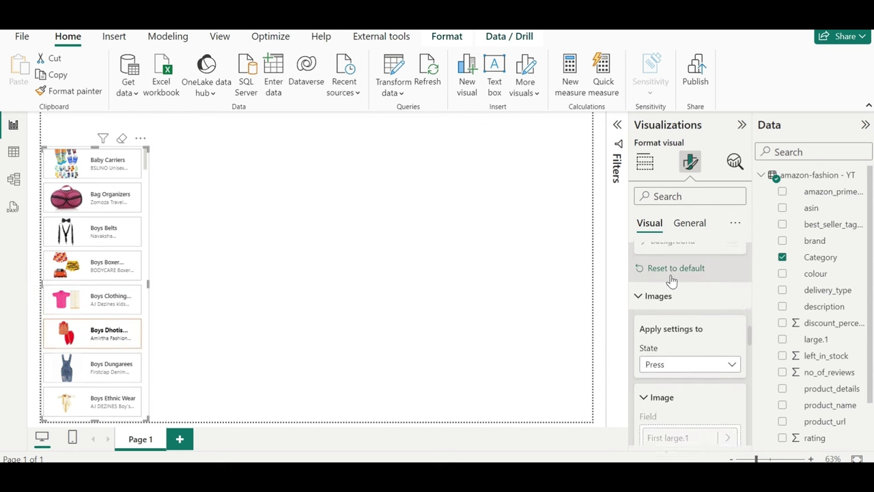
{"action": "left_click", "coordinate": [674, 339]}
{"action": "left_click", "coordinate": [667, 351]}
{"action": "scroll", "coordinate": [668, 350], "scroll_direction": "down", "scroll_amount": 5}
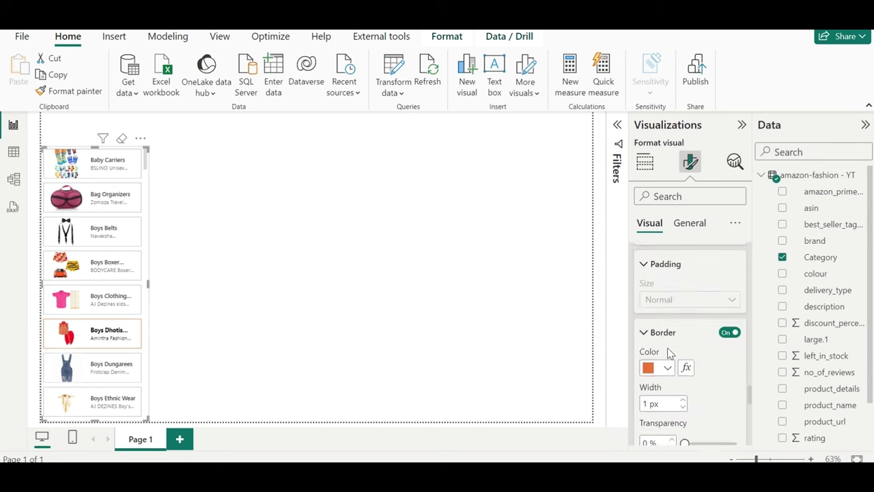
{"action": "scroll", "coordinate": [673, 357], "scroll_direction": "up", "scroll_amount": 3}
{"action": "scroll", "coordinate": [669, 357], "scroll_direction": "up", "scroll_amount": 2}
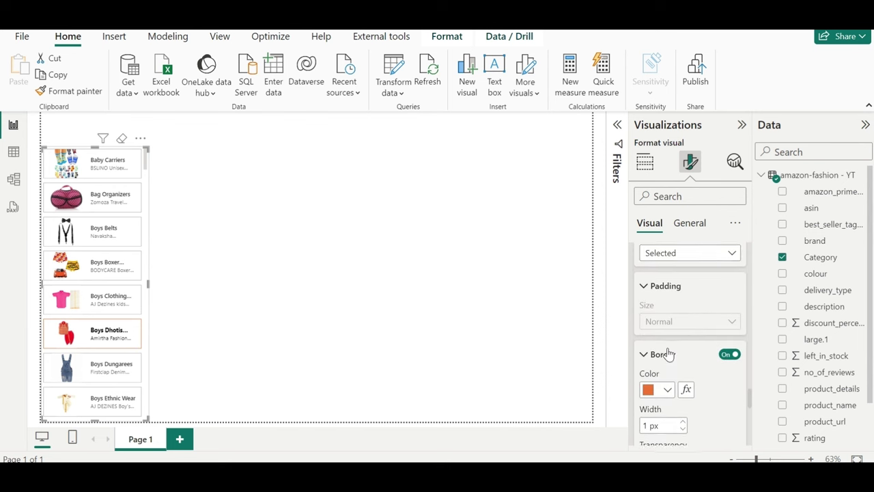
{"action": "left_click", "coordinate": [673, 254]}
{"action": "left_click", "coordinate": [671, 300]}
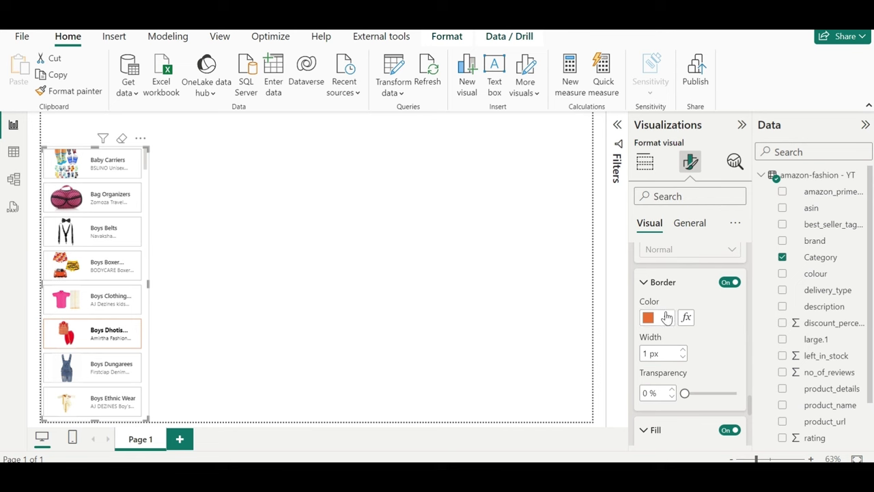
- Give pressed tiles an orange border and orange fill, testing on several products including Boys Belts
{"action": "left_click", "coordinate": [125, 308]}
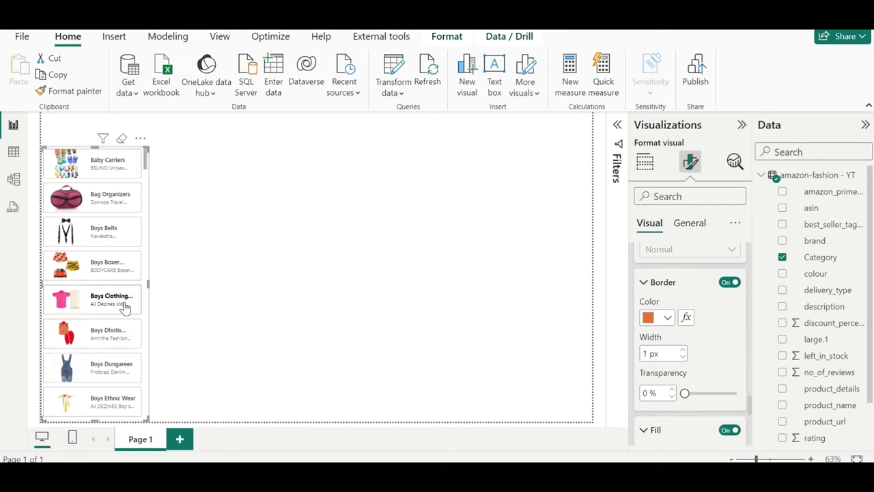
{"action": "left_click", "coordinate": [646, 318]}
{"action": "left_click", "coordinate": [673, 256]}
{"action": "scroll", "coordinate": [681, 314], "scroll_direction": "down", "scroll_amount": 2}
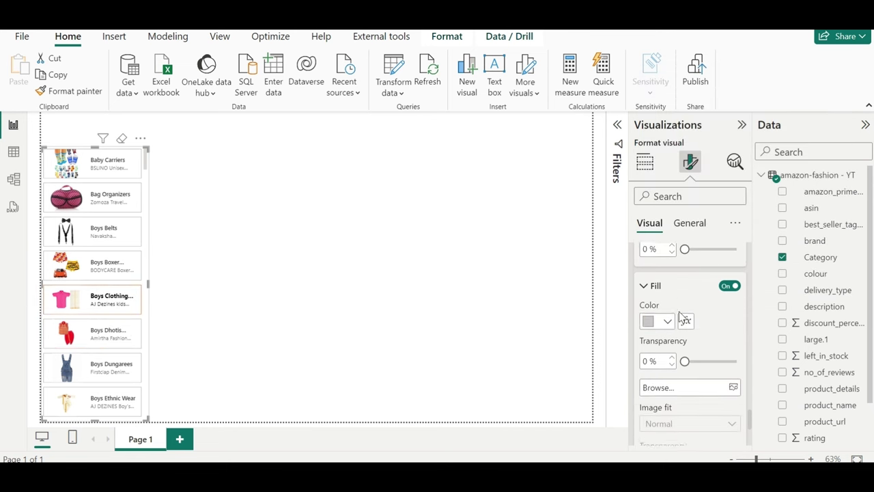
{"action": "left_click", "coordinate": [649, 320]}
{"action": "left_click", "coordinate": [657, 257]}
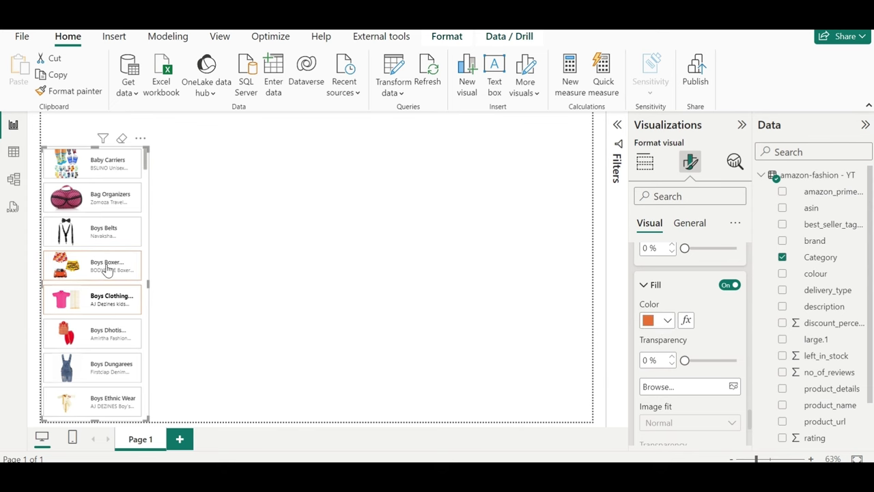
{"action": "left_click", "coordinate": [119, 335]}
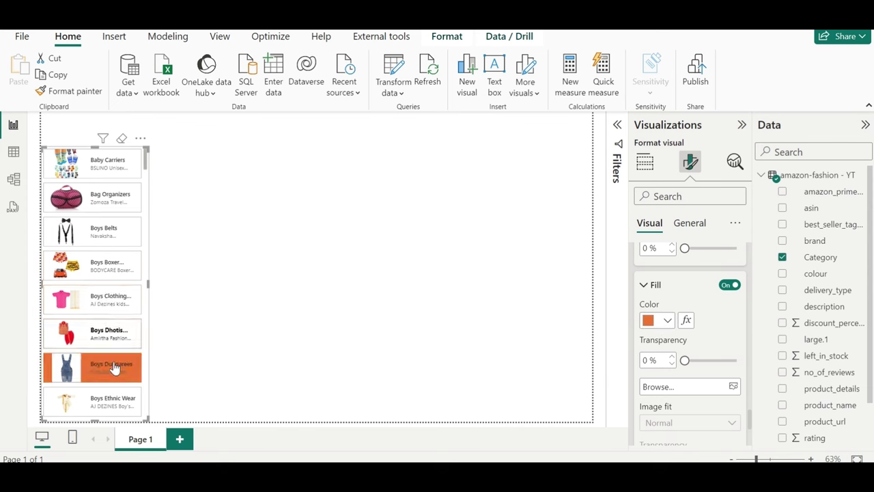
{"action": "left_click", "coordinate": [105, 234]}
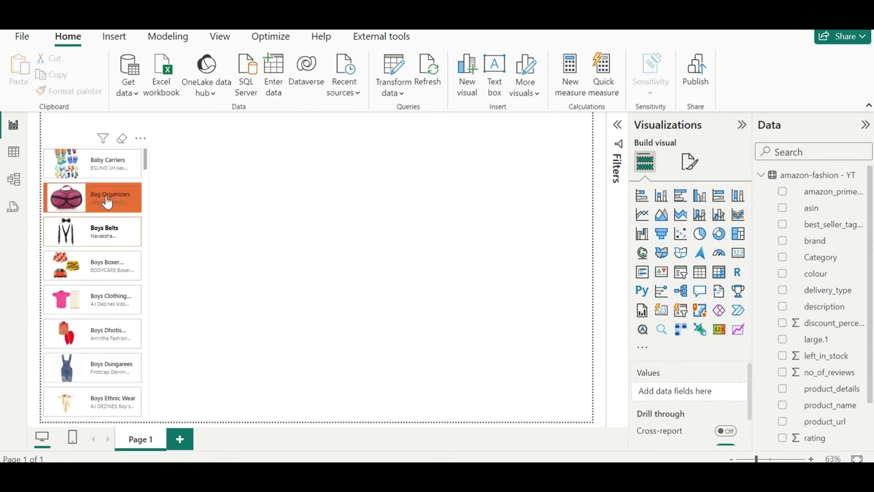
- Check the pressed look on Bag Organizers and the sixth product, then deselect the slicer
{"action": "left_click", "coordinate": [116, 200]}
{"action": "left_click", "coordinate": [116, 338]}
{"action": "left_click", "coordinate": [211, 253]}
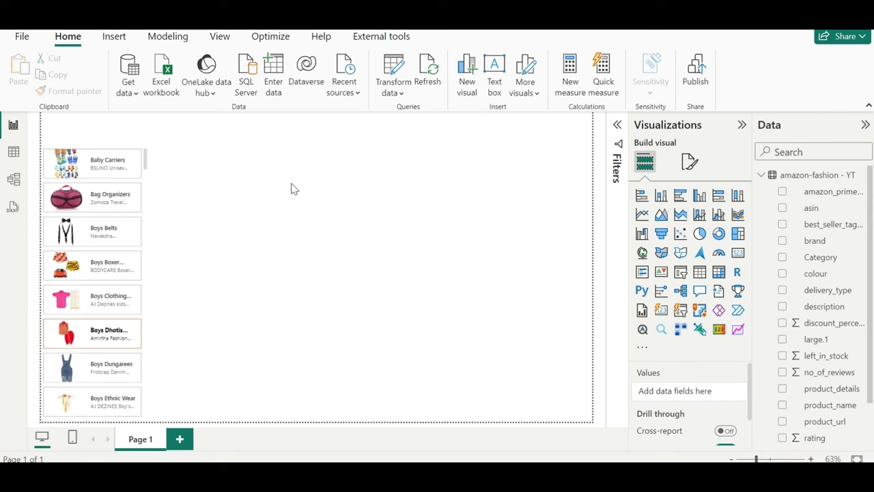
- Inspect the header banner in the finished Amazon Dashboard, then return to the untitled report
{"action": "left_click", "coordinate": [114, 36]}
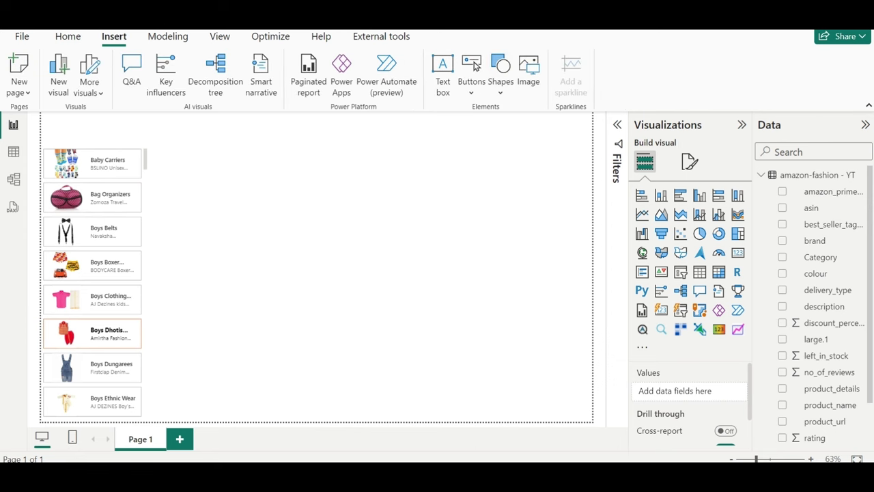
{"action": "left_click", "coordinate": [341, 417]}
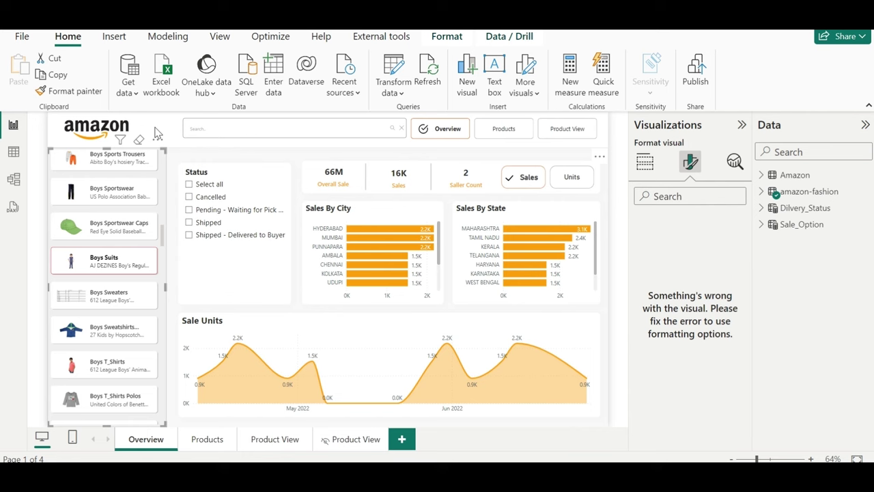
{"action": "left_click", "coordinate": [102, 134]}
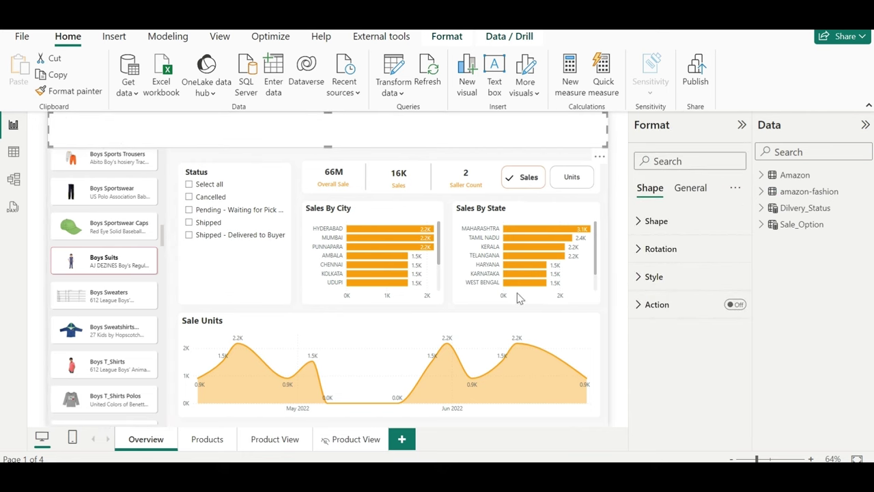
{"action": "left_click", "coordinate": [497, 433]}
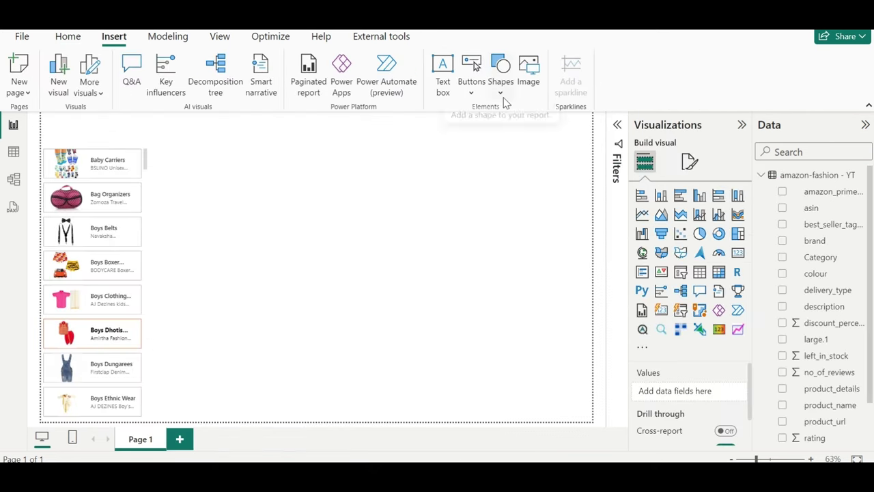
- Insert a rectangle and stretch it into a wide banner across the top of the page
{"action": "left_click", "coordinate": [500, 75]}
{"action": "left_click_drag", "start_coordinate": [210, 232], "coordinate": [41, 145]}
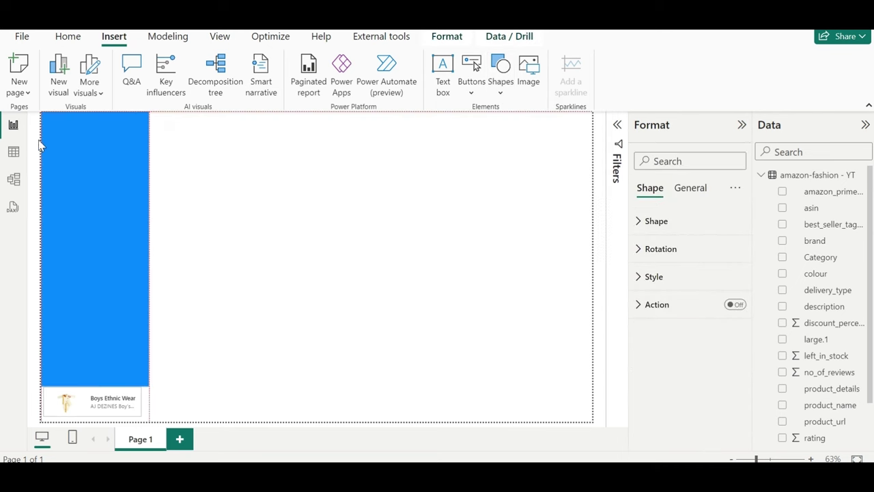
{"action": "left_click_drag", "start_coordinate": [147, 384], "coordinate": [591, 146]}
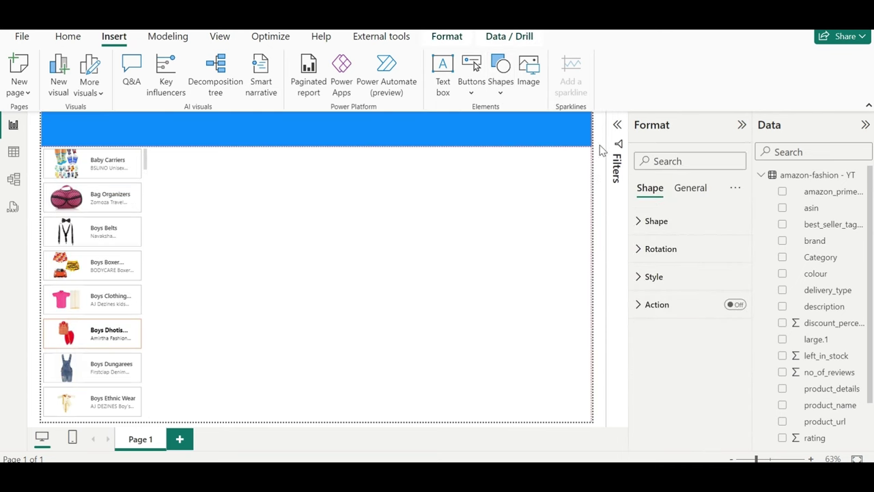
- Turn the banner's fill off and its background on
{"action": "left_click", "coordinate": [660, 280]}
{"action": "left_click", "coordinate": [729, 311]}
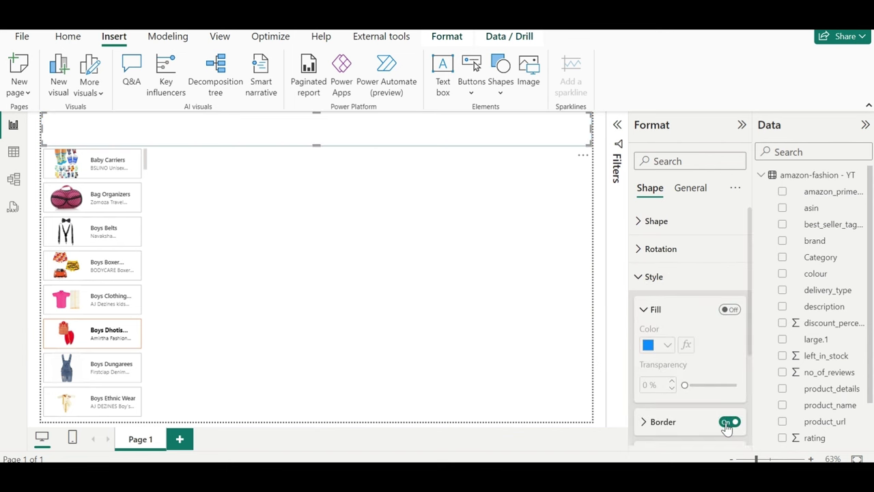
{"action": "left_click", "coordinate": [694, 195]}
{"action": "left_click", "coordinate": [660, 302]}
{"action": "left_click", "coordinate": [664, 278]}
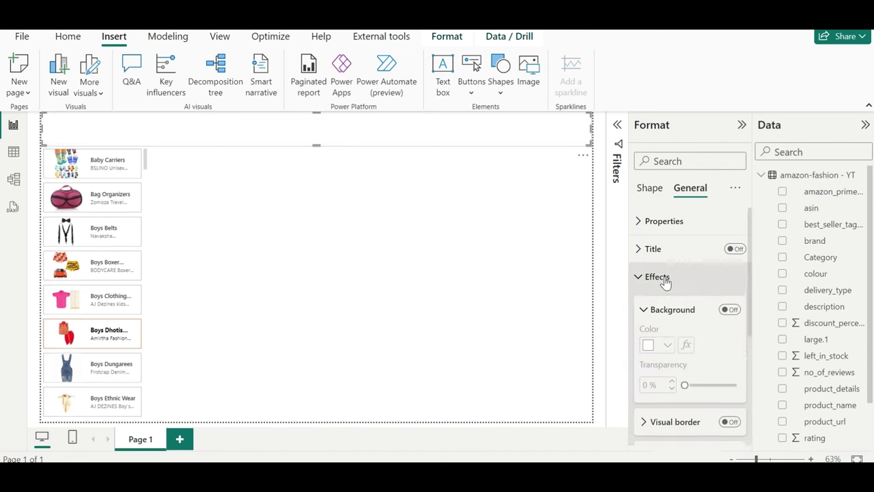
{"action": "scroll", "coordinate": [722, 263], "scroll_direction": "down", "scroll_amount": 2}
{"action": "left_click", "coordinate": [729, 250]}
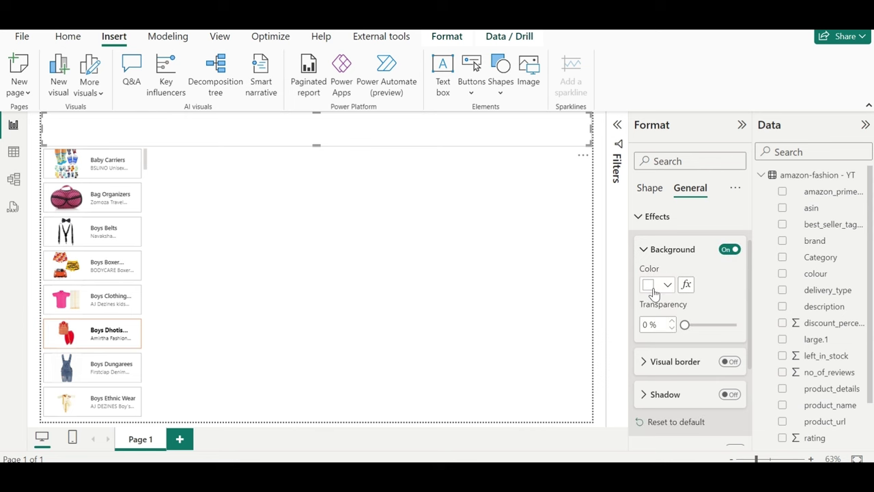
{"action": "left_click", "coordinate": [412, 261]}
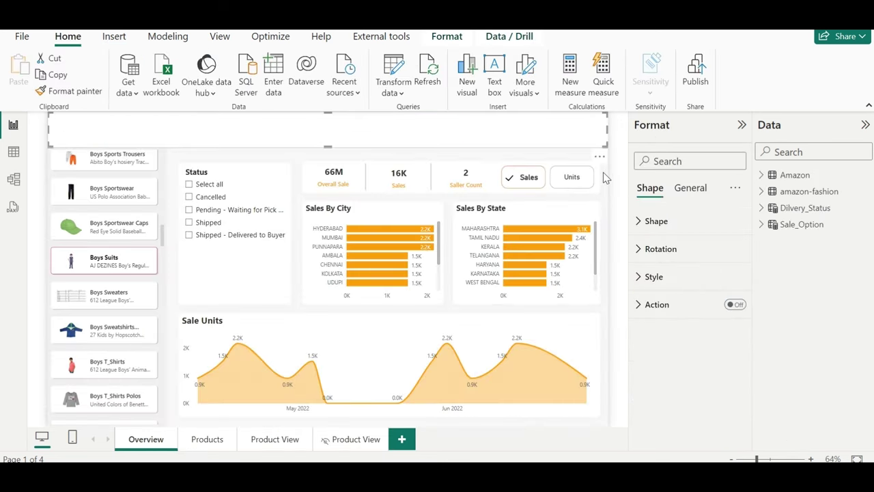
- Set the page canvas background to light grey #F8F8F8 at 0% transparency
{"action": "left_click", "coordinate": [604, 178]}
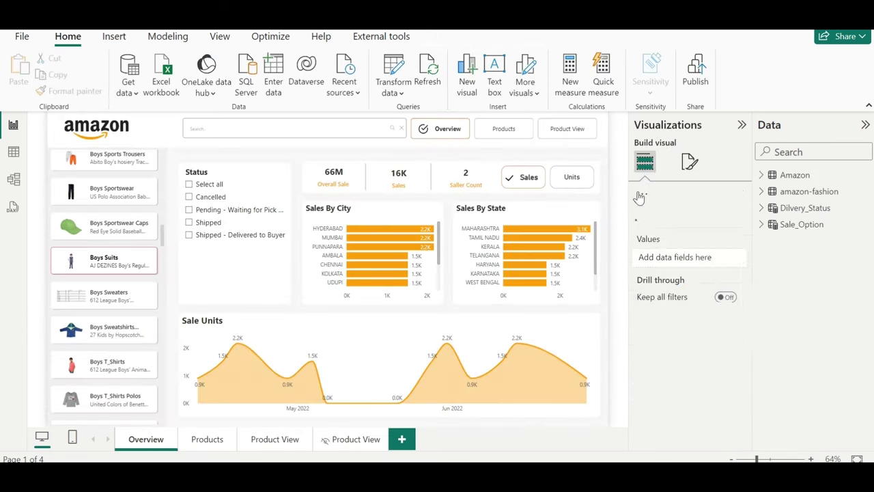
{"action": "left_click", "coordinate": [688, 161]}
{"action": "left_click", "coordinate": [668, 282]}
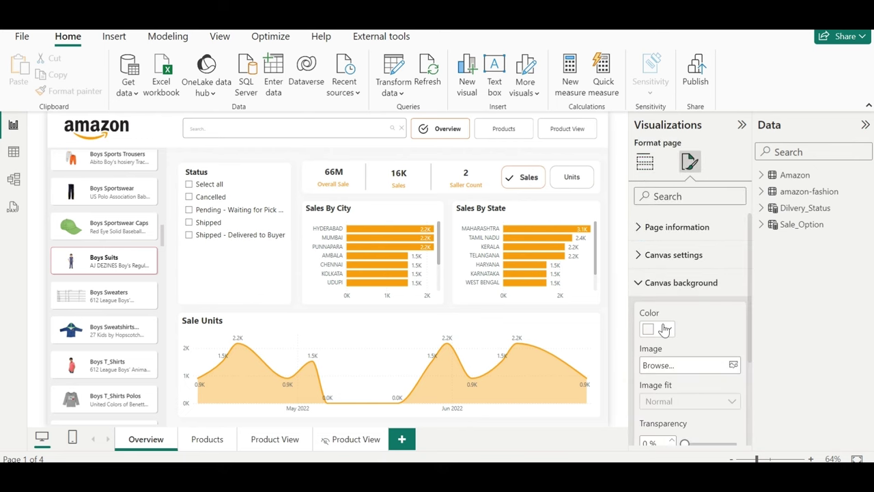
{"action": "left_click", "coordinate": [667, 328]}
{"action": "left_click", "coordinate": [692, 297]}
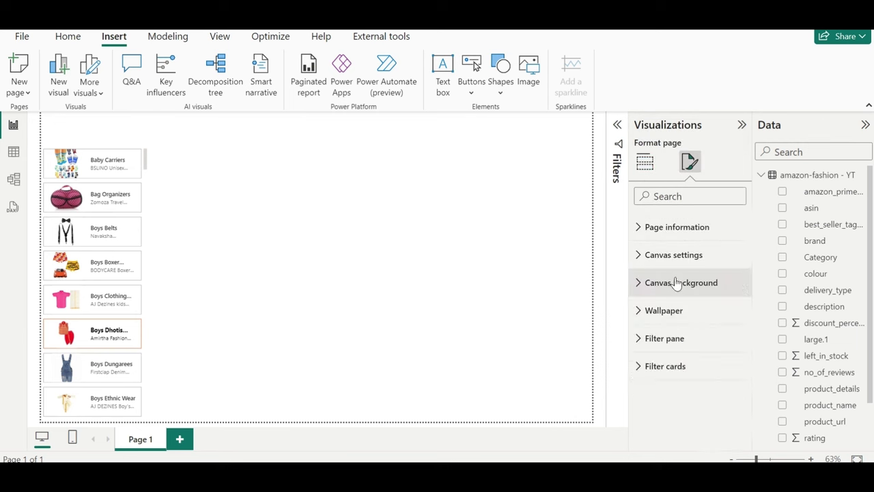
{"action": "left_click", "coordinate": [657, 282]}
{"action": "left_click", "coordinate": [655, 328]}
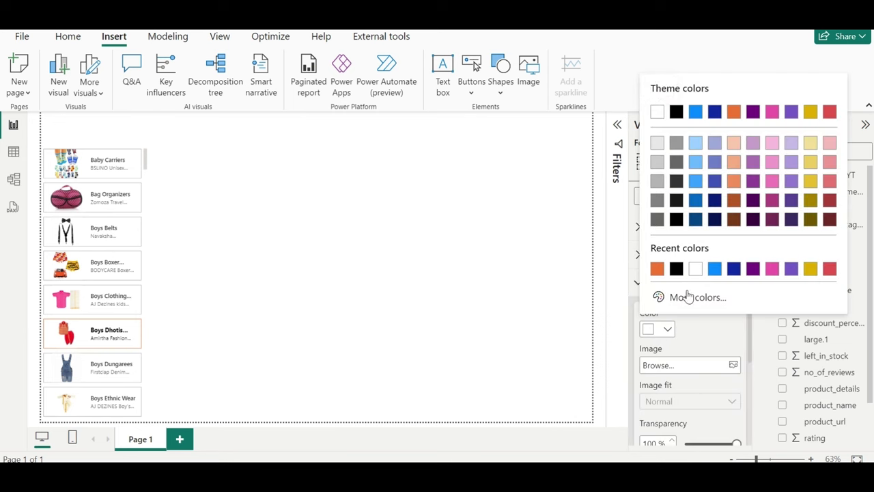
{"action": "left_click", "coordinate": [689, 299]}
{"action": "left_click", "coordinate": [692, 349]}
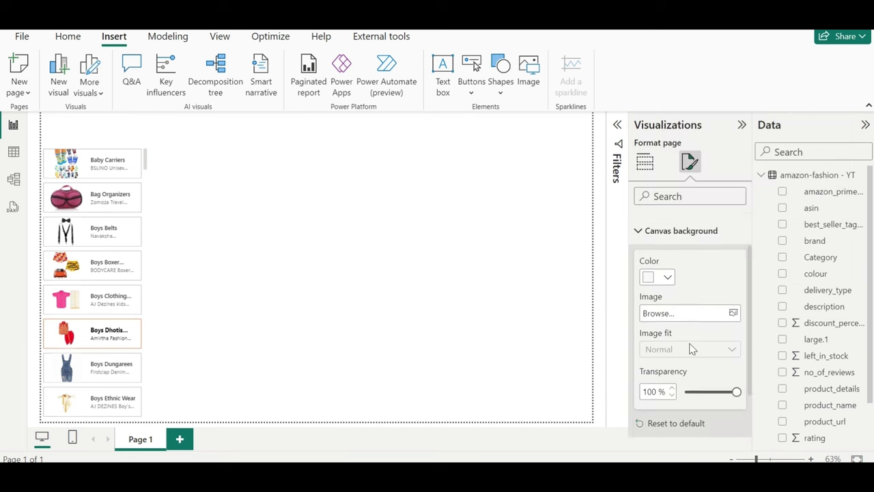
{"action": "left_click_drag", "start_coordinate": [735, 388], "coordinate": [583, 322]}
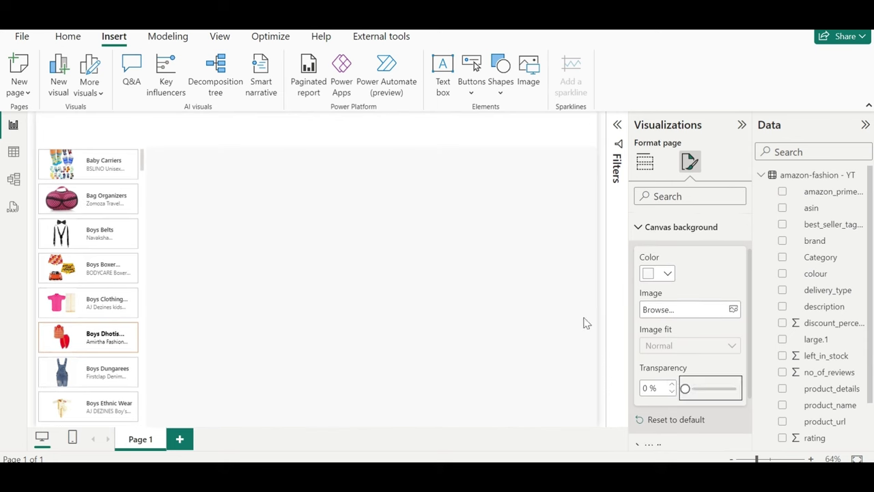
- Turn on a shadow for the white header bar
{"action": "left_click", "coordinate": [373, 136]}
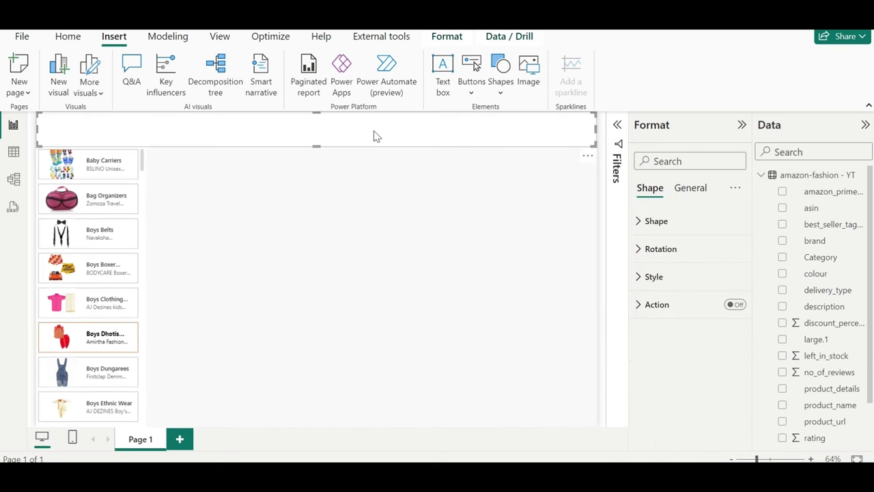
{"action": "left_click", "coordinate": [691, 188]}
{"action": "left_click", "coordinate": [702, 277]}
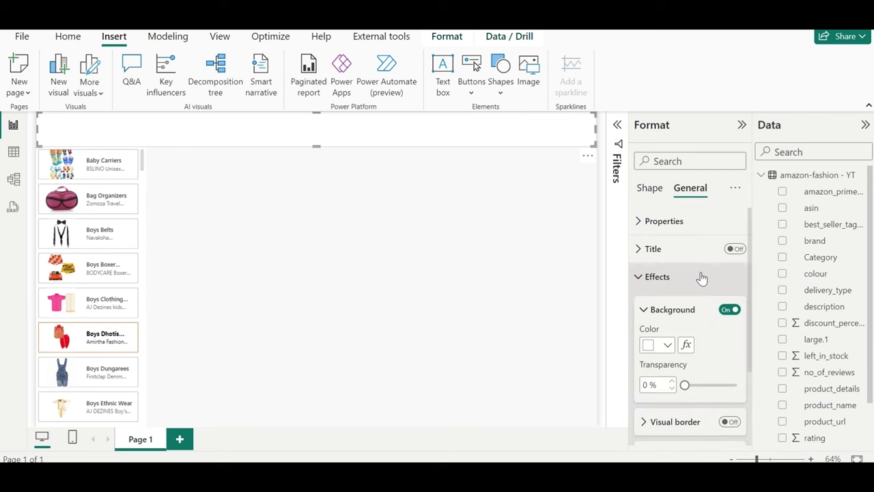
{"action": "scroll", "coordinate": [707, 370], "scroll_direction": "down", "scroll_amount": 3}
{"action": "left_click", "coordinate": [730, 349]}
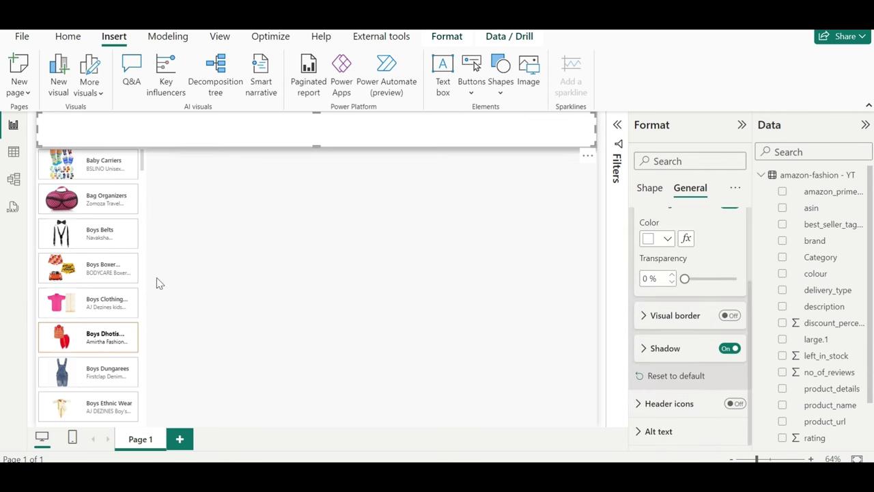
{"action": "left_click", "coordinate": [144, 278]}
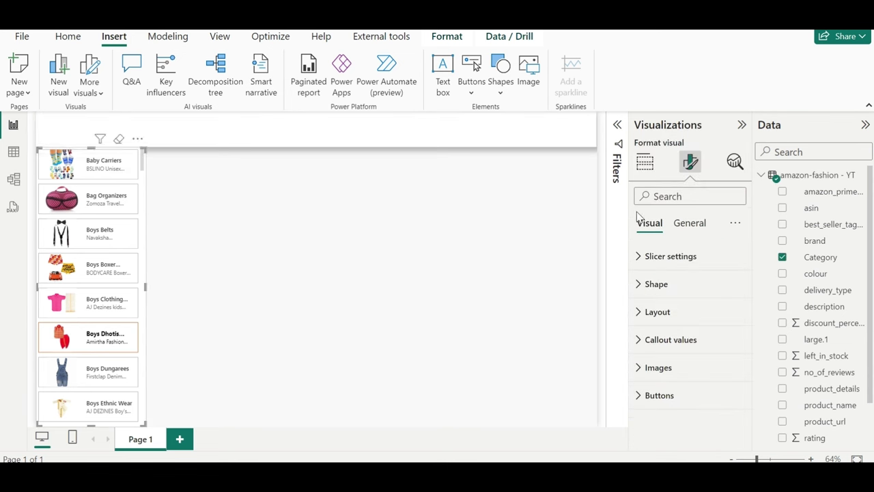
- Turn off the product image slicer's background
{"action": "left_click", "coordinate": [702, 224]}
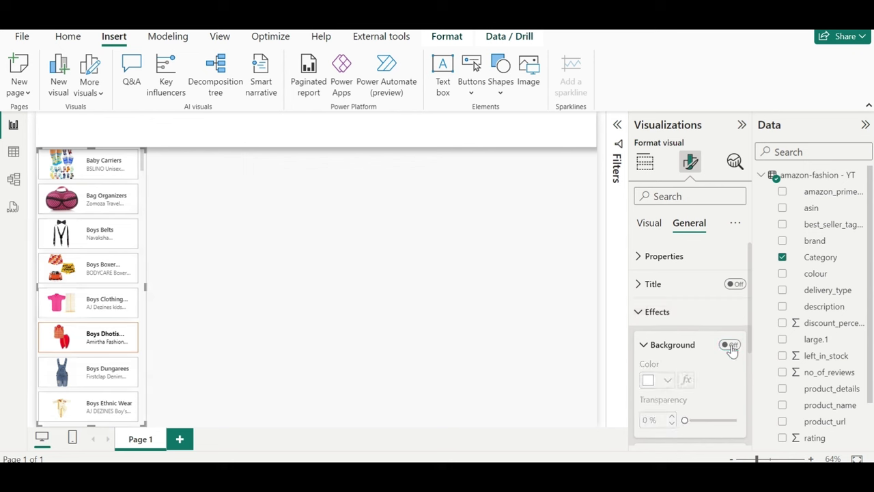
{"action": "left_click", "coordinate": [730, 346]}
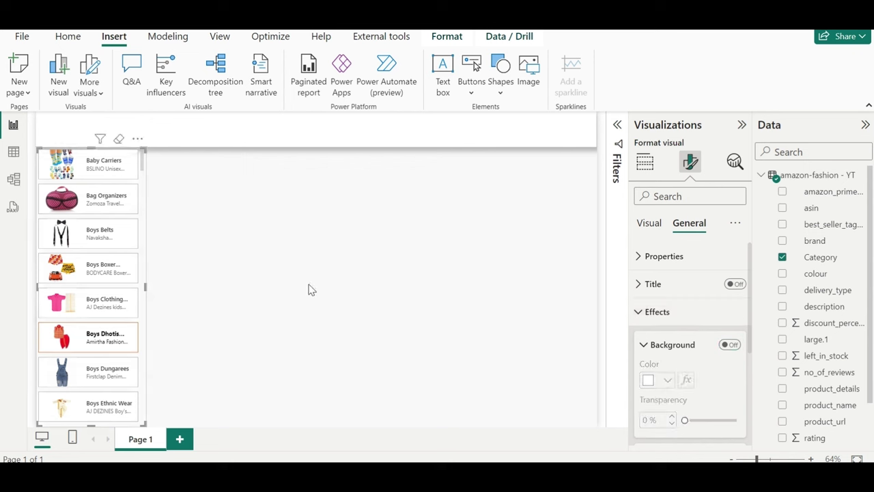
{"action": "left_click", "coordinate": [650, 223]}
- Pick a border colour for the slicer's buttons in their Default state
{"action": "left_click", "coordinate": [673, 400]}
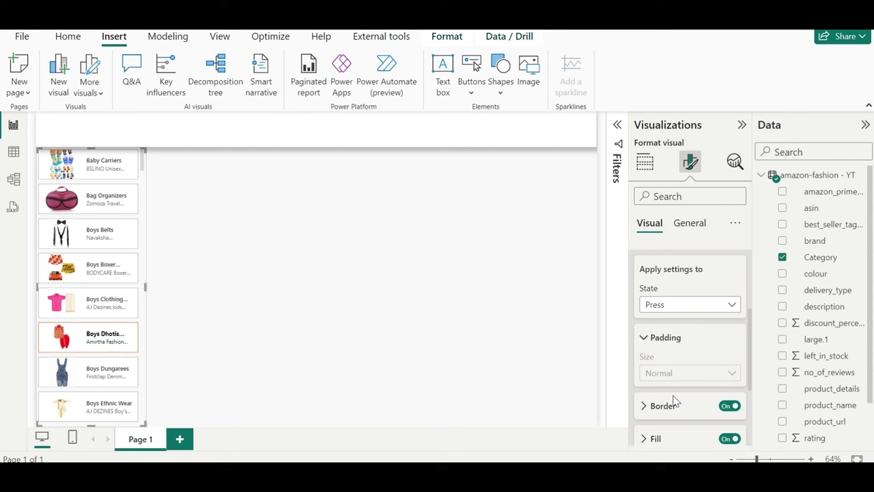
{"action": "left_click", "coordinate": [675, 305]}
{"action": "left_click", "coordinate": [675, 319]}
{"action": "scroll", "coordinate": [675, 321], "scroll_direction": "down", "scroll_amount": 1}
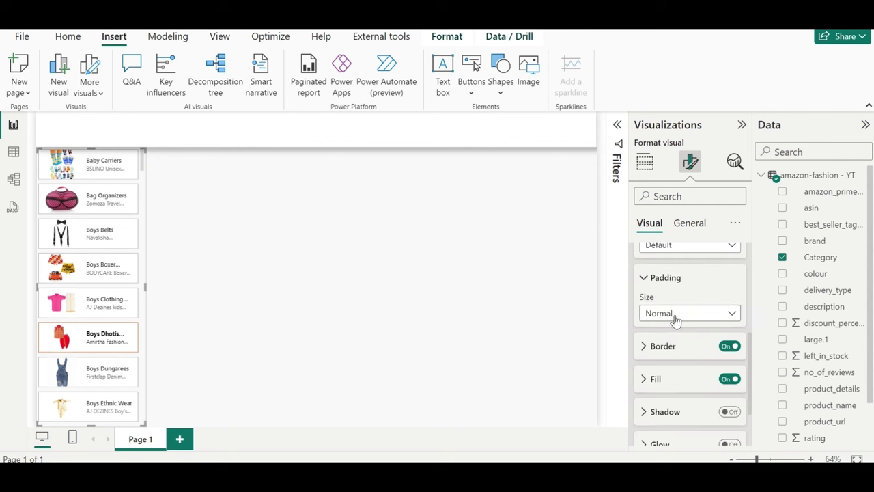
{"action": "left_click", "coordinate": [661, 349]}
{"action": "left_click", "coordinate": [662, 351]}
{"action": "left_click", "coordinate": [719, 295]}
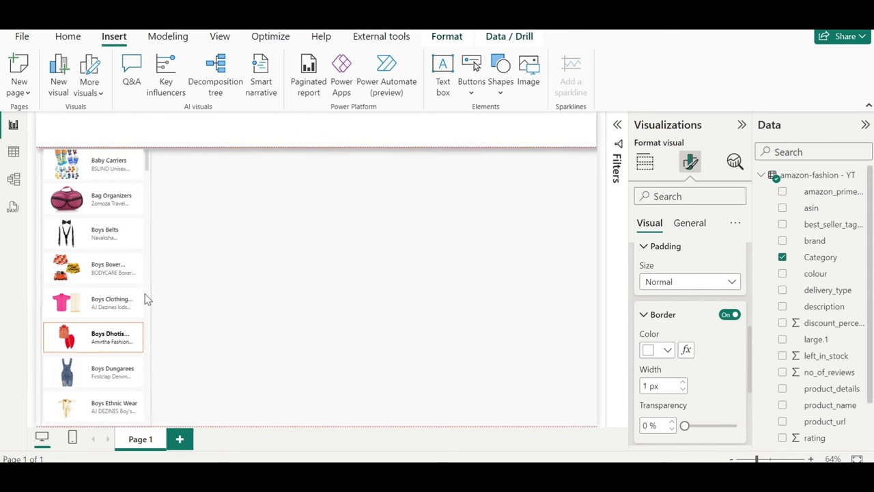
{"action": "left_click", "coordinate": [318, 129]}
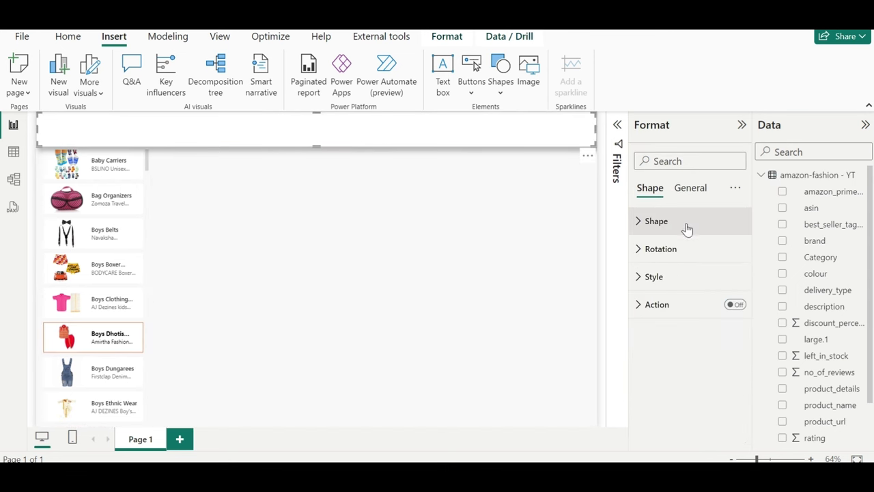
- Set the header bar's shadow position to Custom
{"action": "left_click", "coordinate": [703, 191]}
{"action": "scroll", "coordinate": [683, 308], "scroll_direction": "down", "scroll_amount": 3}
{"action": "left_click", "coordinate": [671, 347]}
{"action": "scroll", "coordinate": [677, 359], "scroll_direction": "down", "scroll_amount": 2}
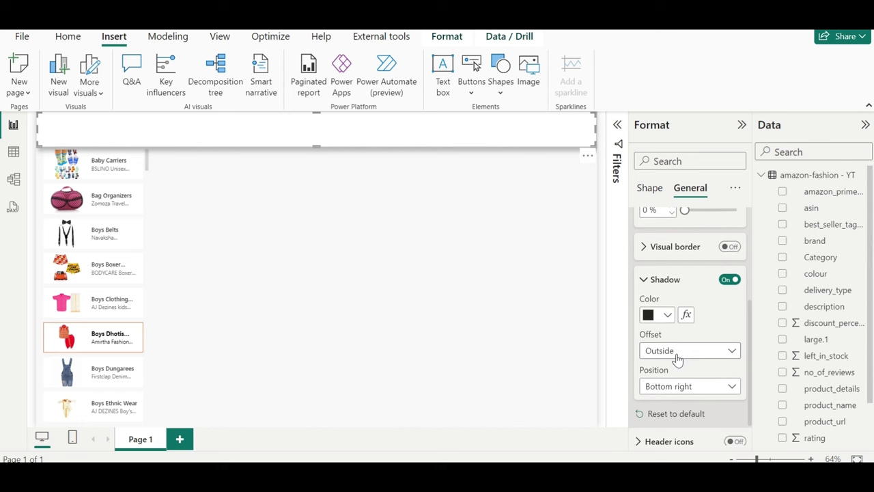
{"action": "left_click", "coordinate": [673, 386]}
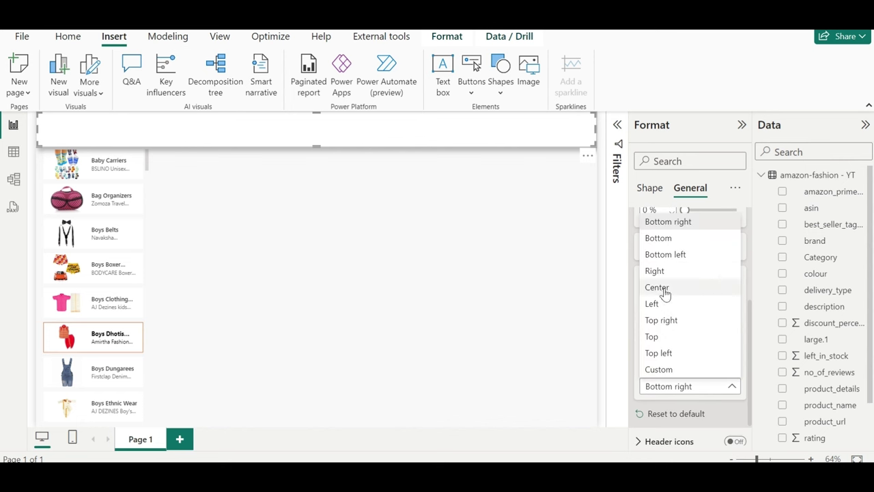
{"action": "left_click", "coordinate": [659, 369]}
{"action": "scroll", "coordinate": [663, 377], "scroll_direction": "down", "scroll_amount": 3}
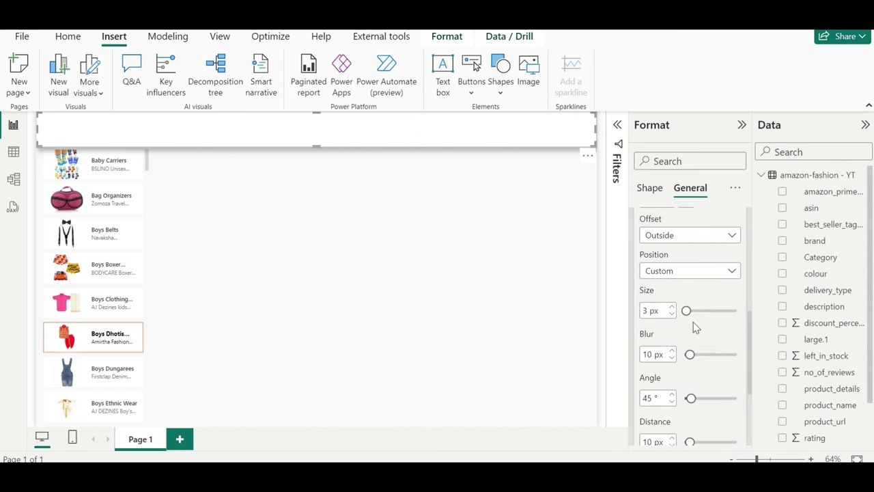
- Adjust the shadow to 23 px blur, 48° angle, 4 px distance and 86% transparency
{"action": "left_click_drag", "start_coordinate": [689, 355], "coordinate": [698, 355]}
{"action": "scroll", "coordinate": [711, 383], "scroll_direction": "down", "scroll_amount": 2}
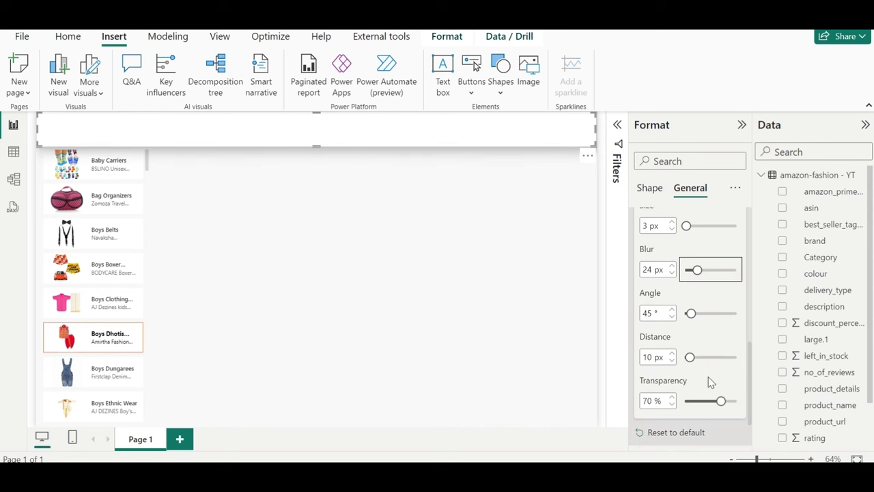
{"action": "mouse_move", "coordinate": [720, 400]}
{"action": "left_mouse_down"}
{"action": "mouse_move", "coordinate": [732, 401]}
{"action": "mouse_move", "coordinate": [687, 384]}
{"action": "left_mouse_up"}
{"action": "scroll", "coordinate": [685, 378], "scroll_direction": "up", "scroll_amount": 3}
{"action": "scroll", "coordinate": [701, 381], "scroll_direction": "down", "scroll_amount": 2}
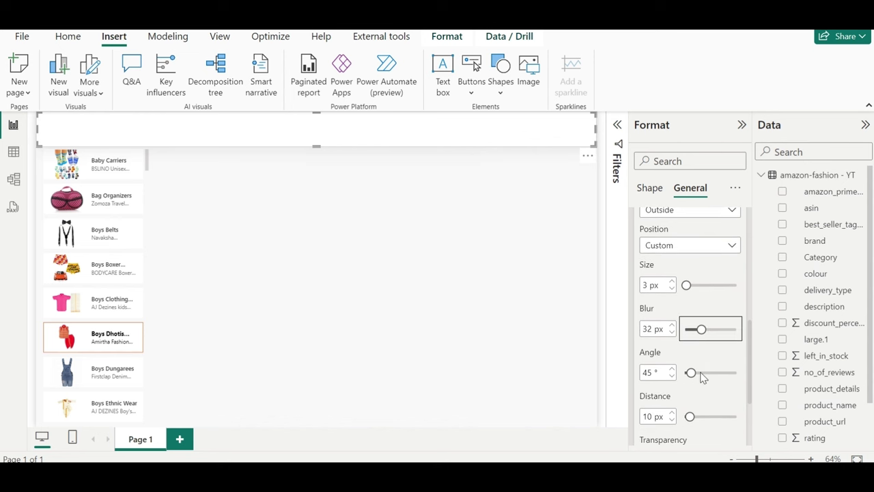
{"action": "scroll", "coordinate": [693, 375], "scroll_direction": "down", "scroll_amount": 2}
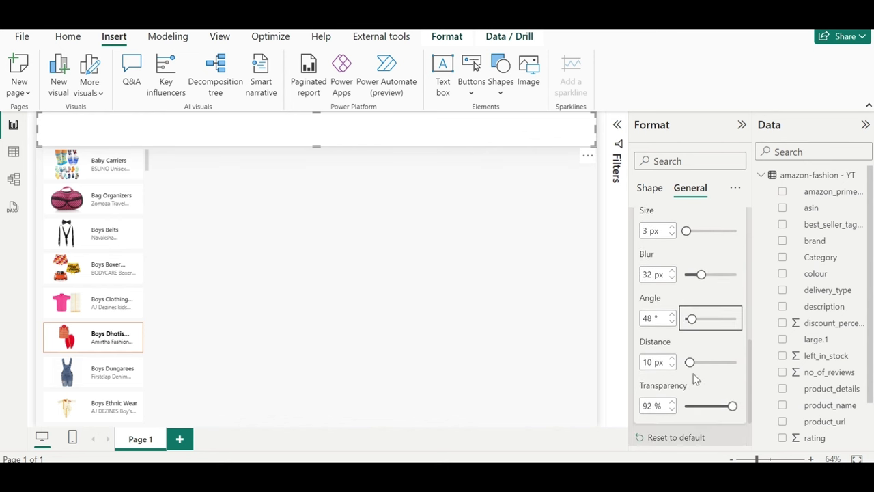
{"action": "left_click", "coordinate": [672, 366]}
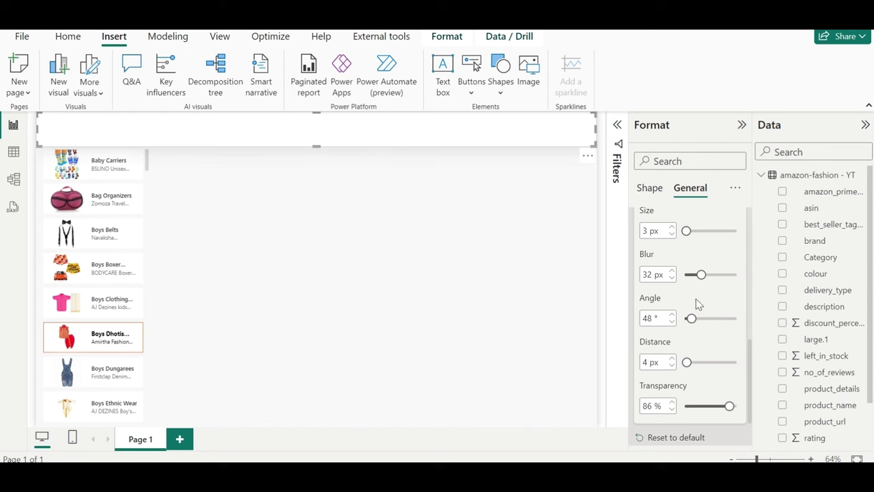
{"action": "scroll", "coordinate": [698, 304], "scroll_direction": "up", "scroll_amount": 1}
{"action": "left_click_drag", "start_coordinate": [699, 312], "coordinate": [689, 311]}
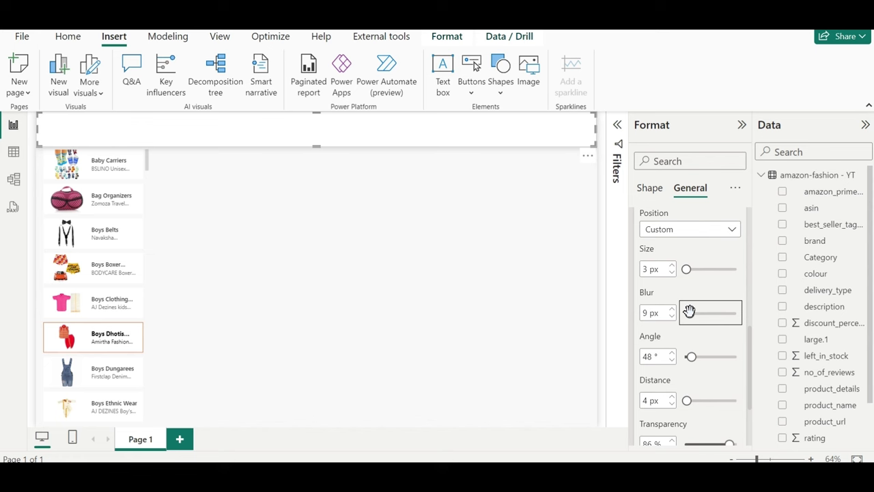
{"action": "scroll", "coordinate": [689, 310], "scroll_direction": "down", "scroll_amount": 2}
{"action": "scroll", "coordinate": [667, 257], "scroll_direction": "up", "scroll_amount": 4}
- Make the header shadow grey and fine-tune its slider
{"action": "left_click", "coordinate": [659, 232]}
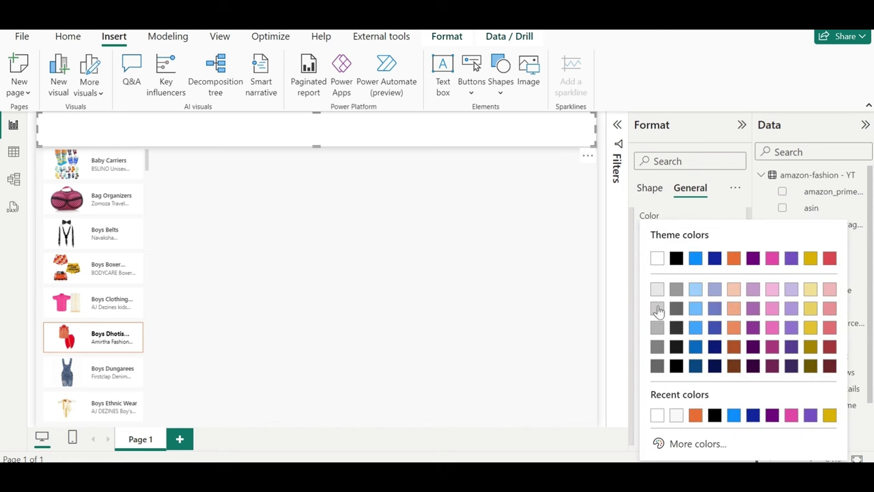
{"action": "left_click", "coordinate": [657, 305]}
{"action": "scroll", "coordinate": [689, 328], "scroll_direction": "down", "scroll_amount": 3}
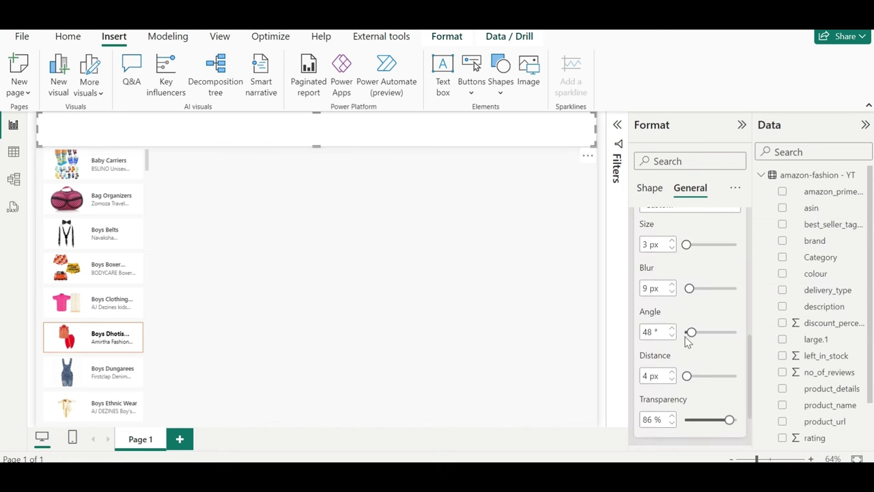
{"action": "left_click_drag", "start_coordinate": [688, 284], "coordinate": [697, 282]}
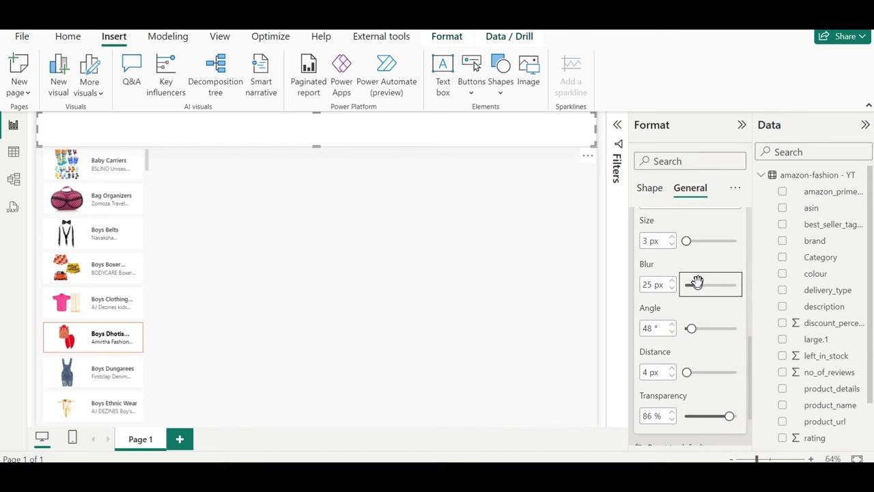
{"action": "left_click", "coordinate": [467, 213]}
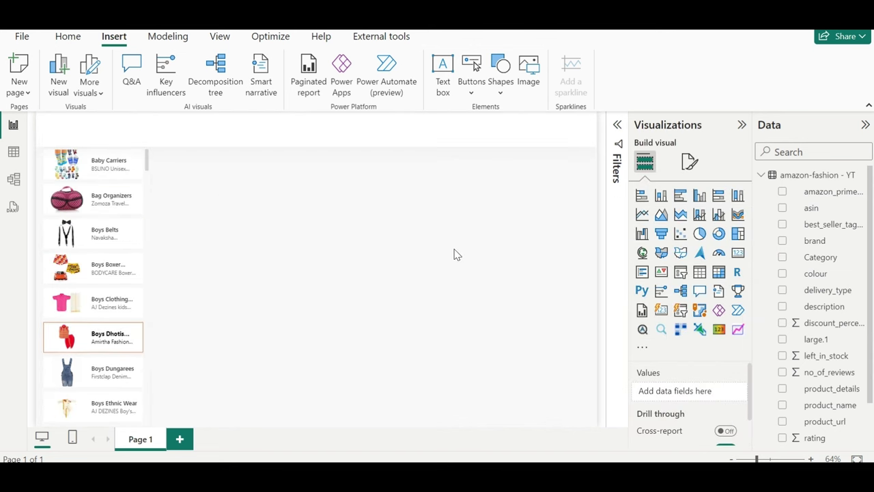
- Insert the Amazon logo image into the report
{"action": "left_click", "coordinate": [530, 68]}
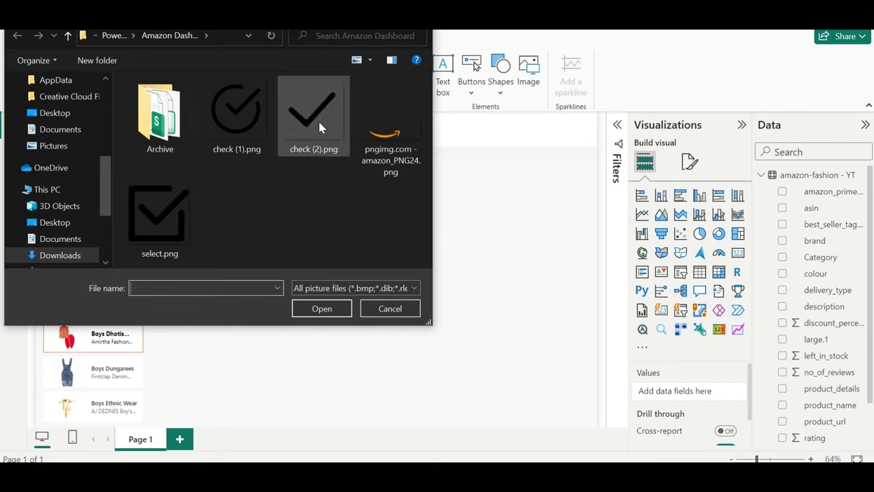
{"action": "left_click", "coordinate": [398, 123]}
{"action": "double_click", "coordinate": [398, 123]}
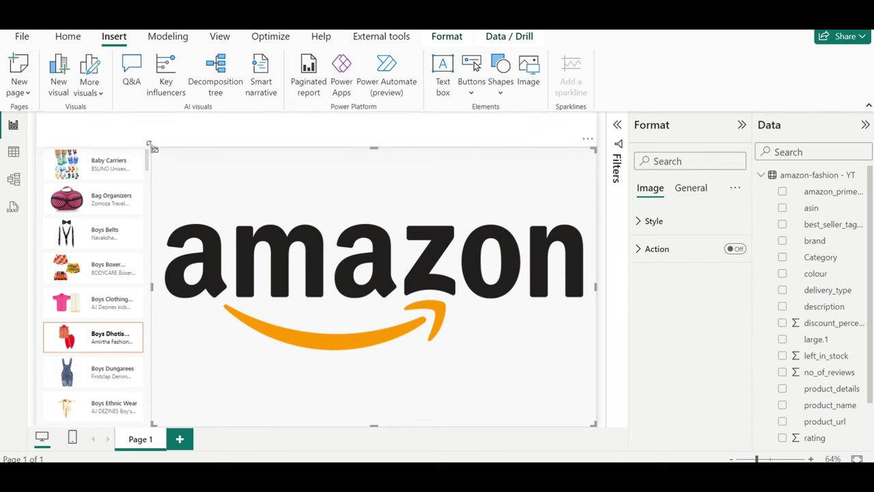
- Shrink the Amazon logo and fit it into the header's top-left corner
{"action": "left_click_drag", "start_coordinate": [151, 146], "coordinate": [498, 364]}
{"action": "mouse_move", "coordinate": [547, 418]}
{"action": "left_mouse_down"}
{"action": "mouse_move", "coordinate": [359, 324]}
{"action": "mouse_move", "coordinate": [348, 272]}
{"action": "mouse_move", "coordinate": [353, 280]}
{"action": "mouse_move", "coordinate": [99, 136]}
{"action": "left_mouse_up"}
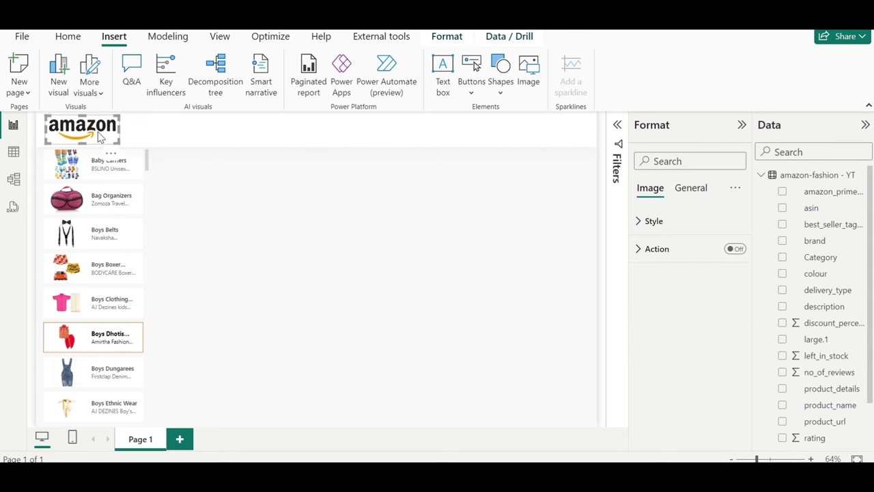
{"action": "left_click_drag", "start_coordinate": [115, 140], "coordinate": [109, 142]}
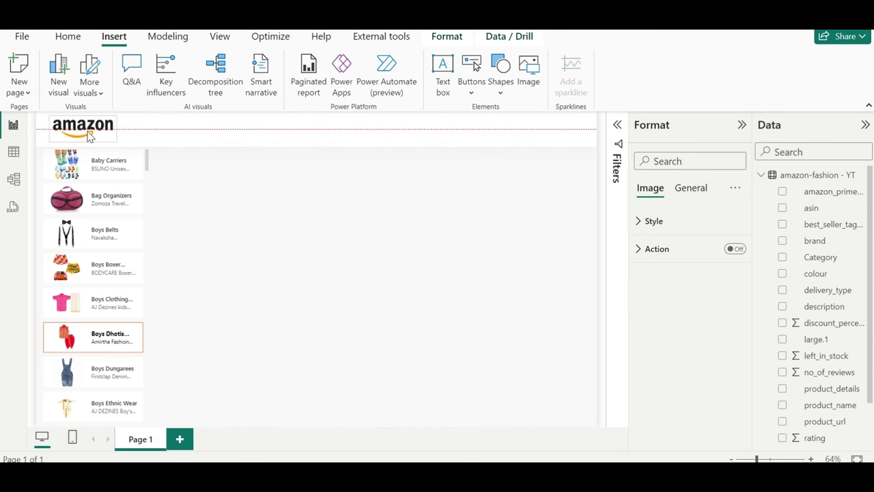
{"action": "left_click", "coordinate": [331, 267]}
{"action": "mouse_move", "coordinate": [357, 446]}
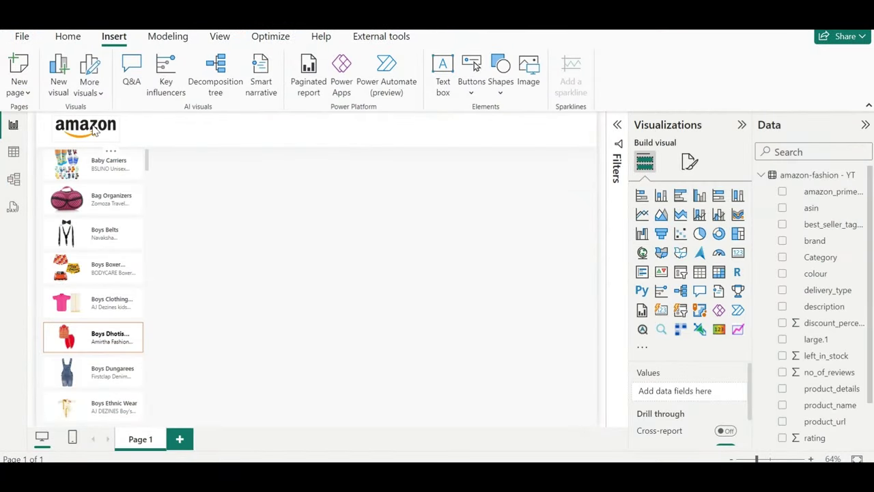
- Rename Page 1 to Overview and add a second page named Products
{"action": "left_click_drag", "start_coordinate": [121, 142], "coordinate": [137, 133]}
{"action": "type", "text": "Overview"}
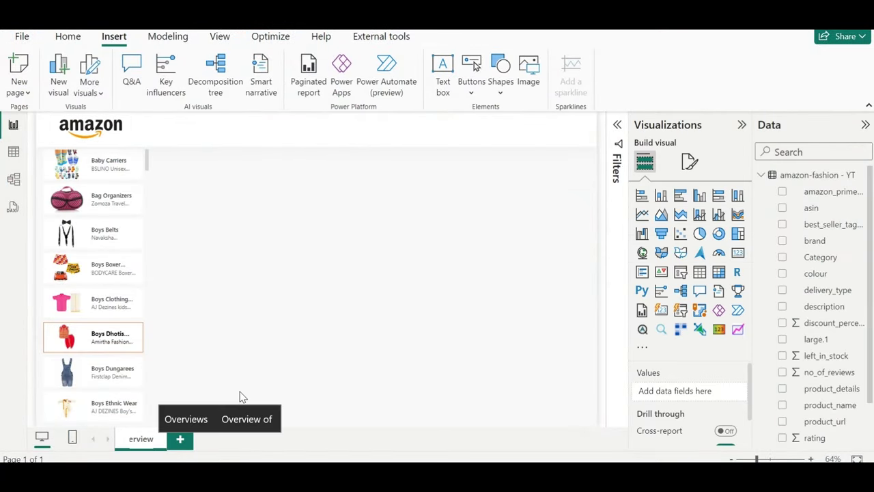
{"action": "key", "text": "Return"}
{"action": "left_click", "coordinate": [189, 441]}
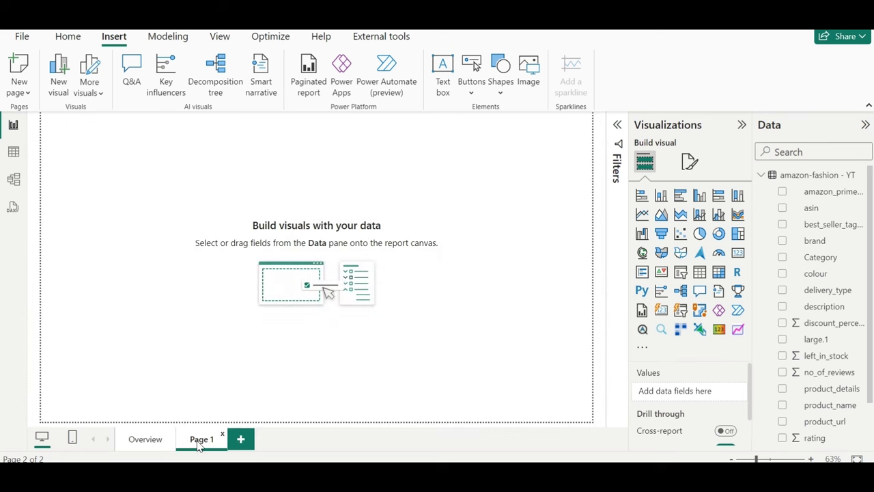
{"action": "type", "text": "Pr"}
{"action": "type", "text": "t"}
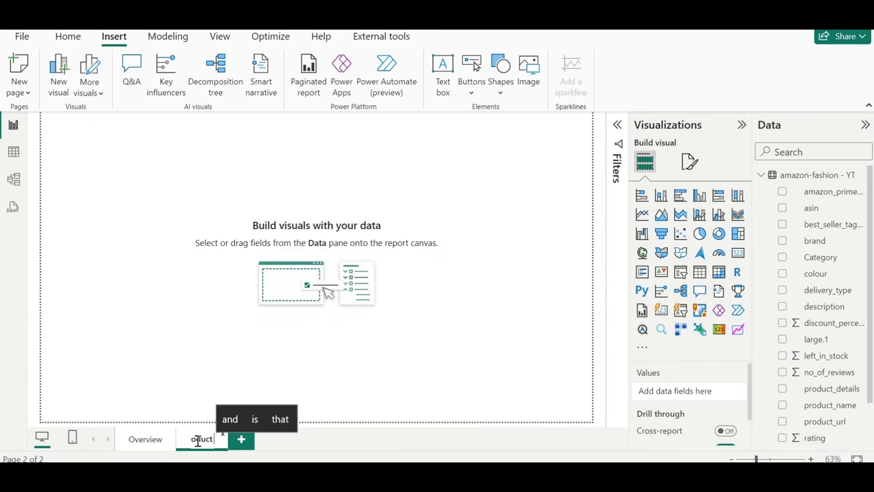
{"action": "key", "text": "Return"}
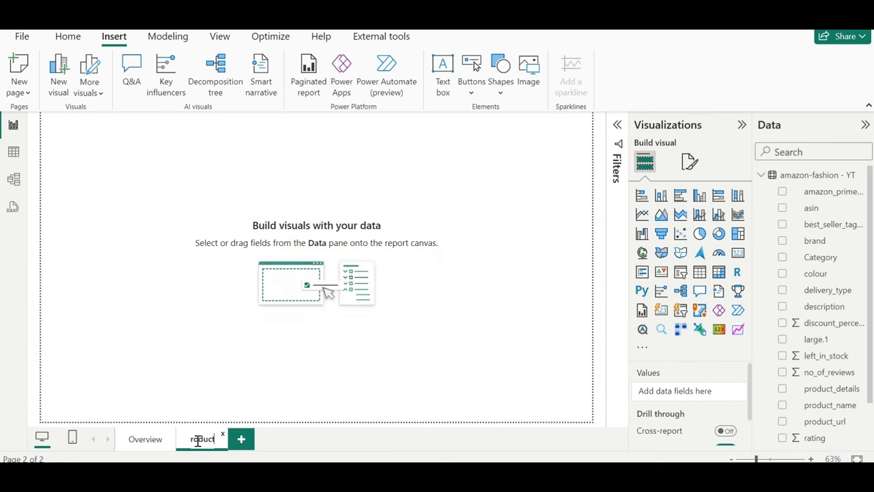
{"action": "type", "text": "s"}
{"action": "key", "text": "Return"}
- Add a third page named Product View, then go back to Overview
{"action": "left_click", "coordinate": [252, 444]}
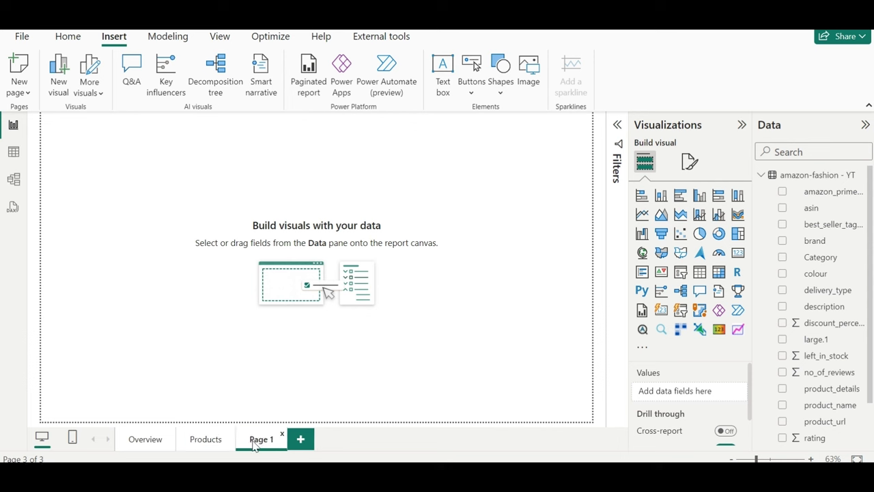
{"action": "double_click", "coordinate": [261, 439]}
{"action": "type", "text": "Prod"}
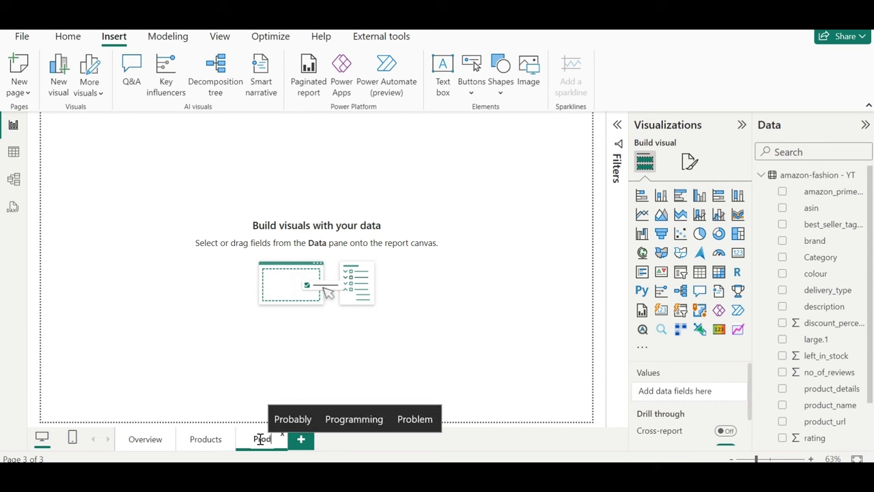
{"action": "type", "text": "uct"}
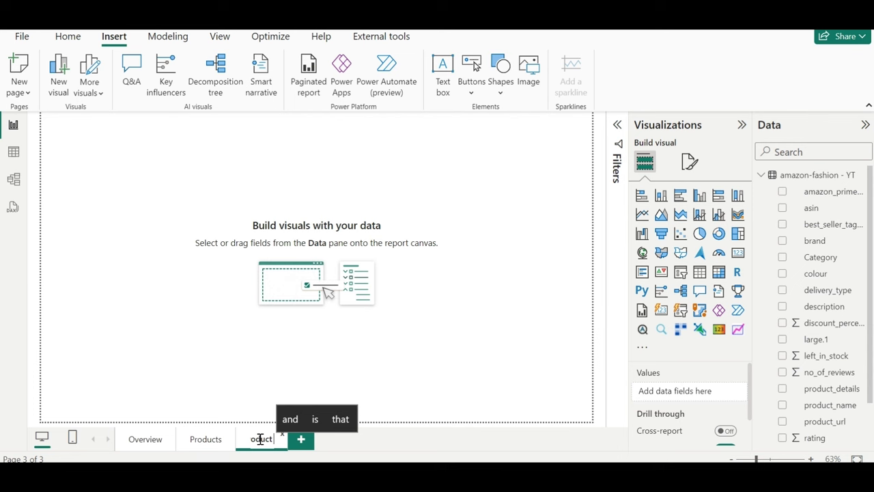
{"action": "type", "text": " View"}
{"action": "key", "text": "Return"}
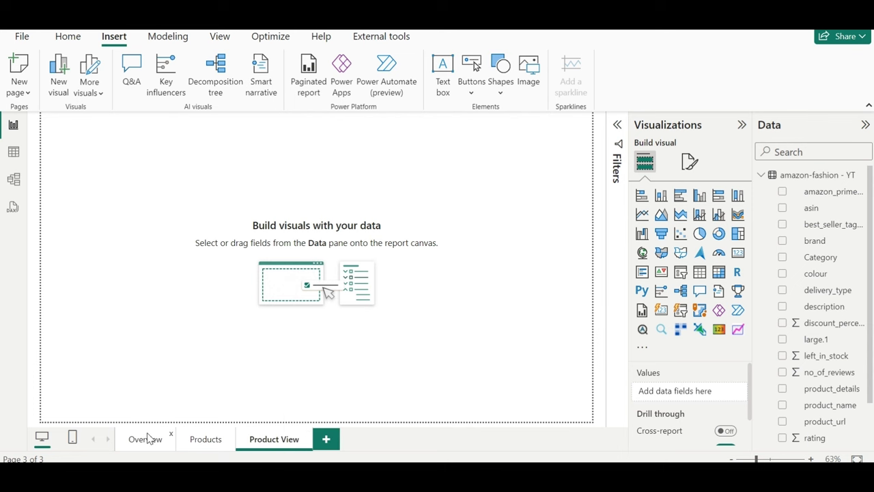
{"action": "left_click", "coordinate": [146, 439]}
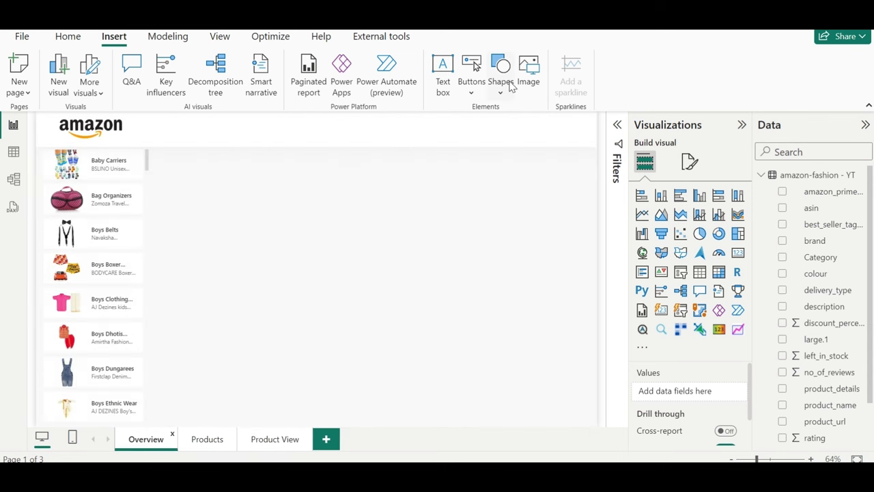
- Insert a page navigator and size it at the right side of the header
{"action": "left_click", "coordinate": [472, 72]}
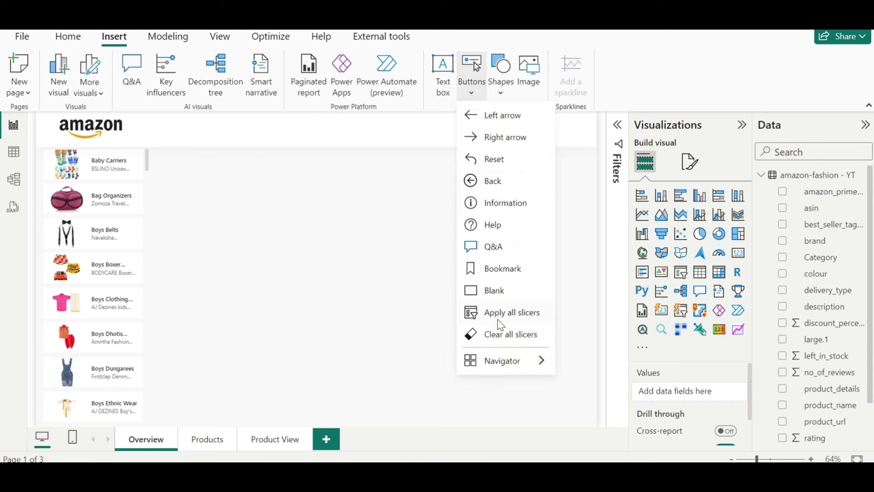
{"action": "mouse_move", "coordinate": [499, 359]}
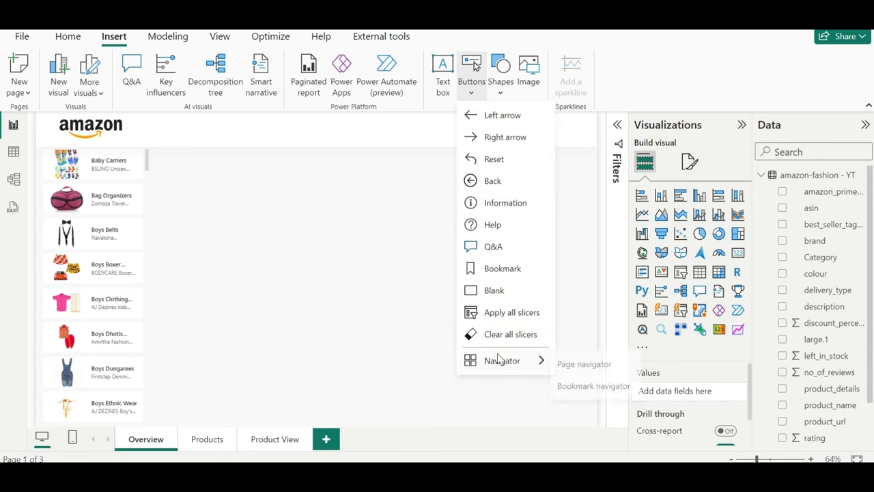
{"action": "left_click", "coordinate": [589, 368]}
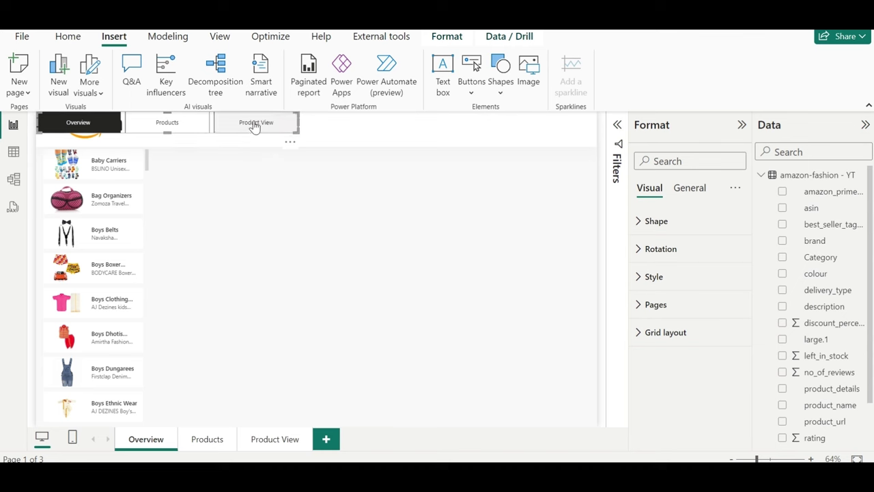
{"action": "left_click_drag", "start_coordinate": [258, 129], "coordinate": [552, 133]}
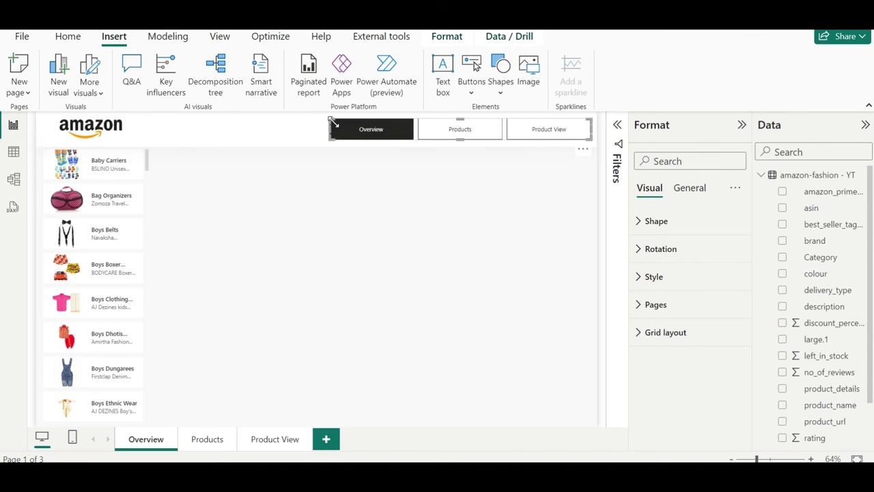
{"action": "mouse_move", "coordinate": [340, 120]}
{"action": "left_mouse_down"}
{"action": "mouse_move", "coordinate": [419, 128]}
{"action": "mouse_move", "coordinate": [409, 128]}
{"action": "left_mouse_up"}
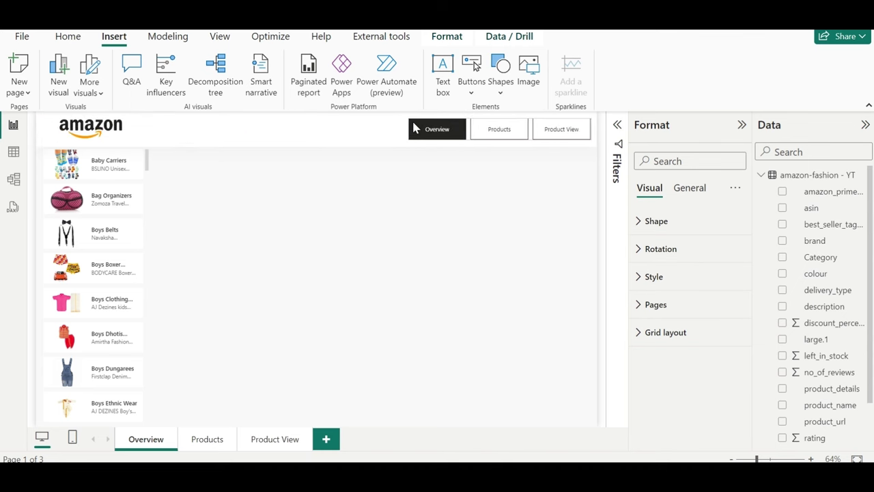
- Style the navigator's Selected state with fill off and black font colour
{"action": "left_click", "coordinate": [656, 304]}
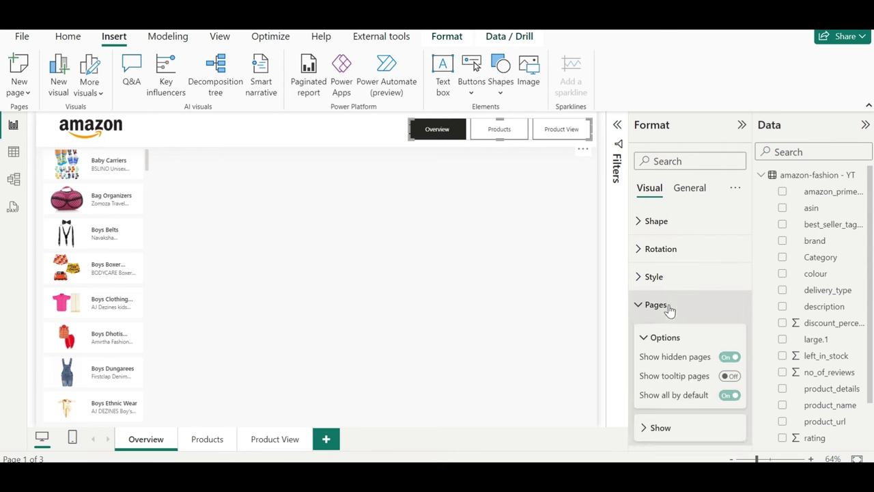
{"action": "left_click", "coordinate": [653, 224]}
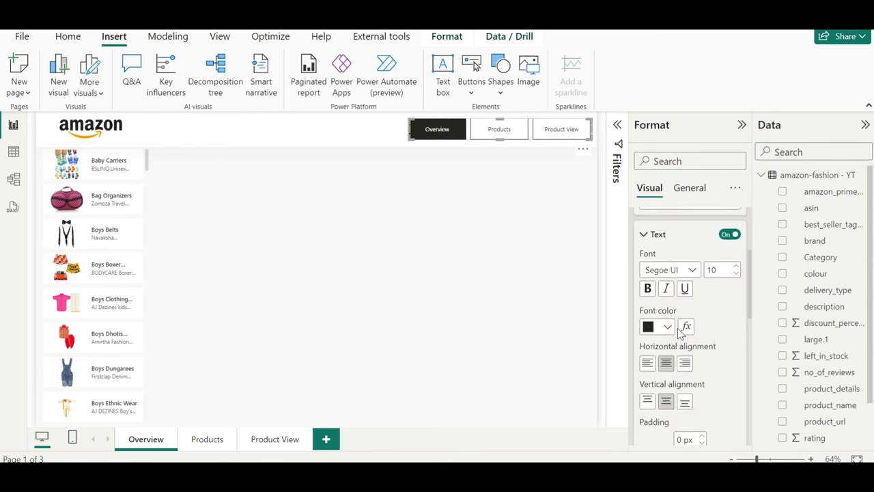
{"action": "scroll", "coordinate": [684, 241], "scroll_direction": "up", "scroll_amount": 1}
{"action": "left_click", "coordinate": [690, 226]}
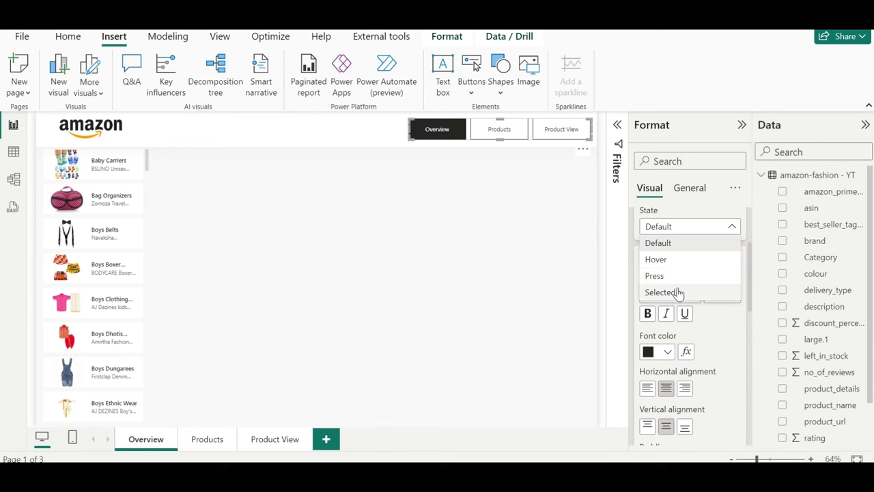
{"action": "left_click", "coordinate": [675, 292]}
{"action": "scroll", "coordinate": [670, 294], "scroll_direction": "up", "scroll_amount": 2}
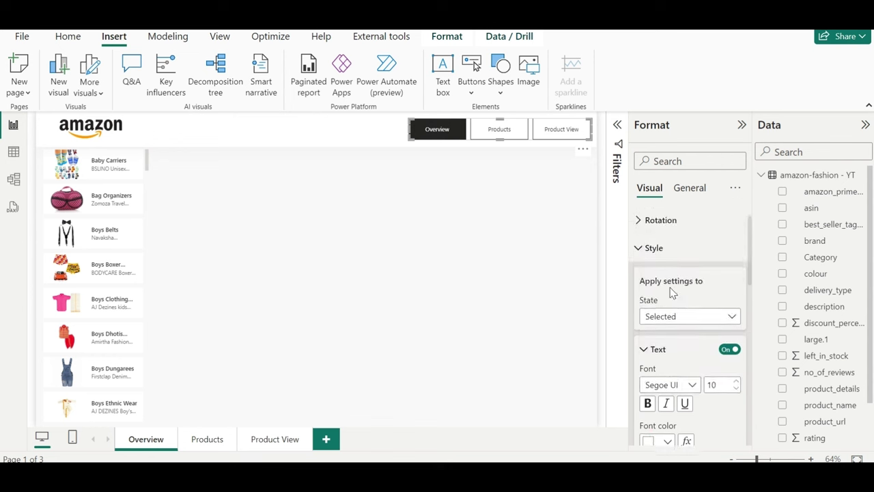
{"action": "scroll", "coordinate": [670, 294], "scroll_direction": "down", "scroll_amount": 6}
{"action": "left_click", "coordinate": [669, 303]}
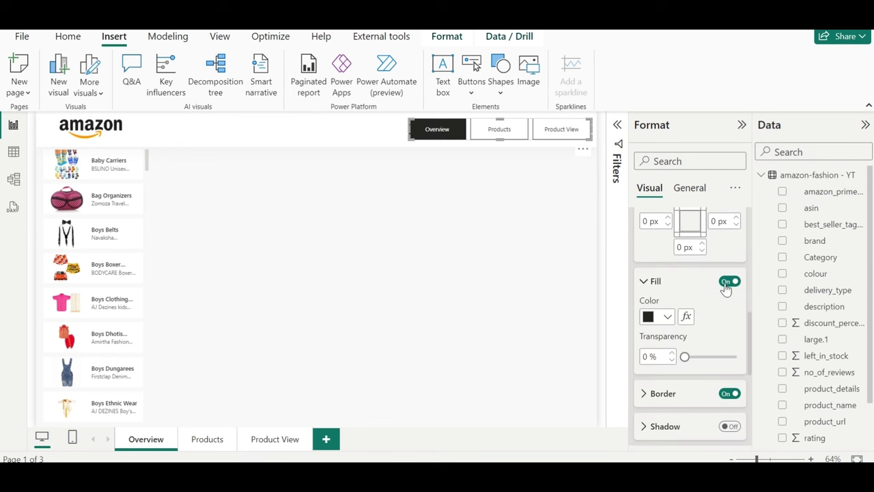
{"action": "left_click", "coordinate": [727, 282]}
{"action": "scroll", "coordinate": [726, 287], "scroll_direction": "up", "scroll_amount": 2}
{"action": "scroll", "coordinate": [726, 287], "scroll_direction": "up", "scroll_amount": 3}
{"action": "left_click", "coordinate": [663, 289]}
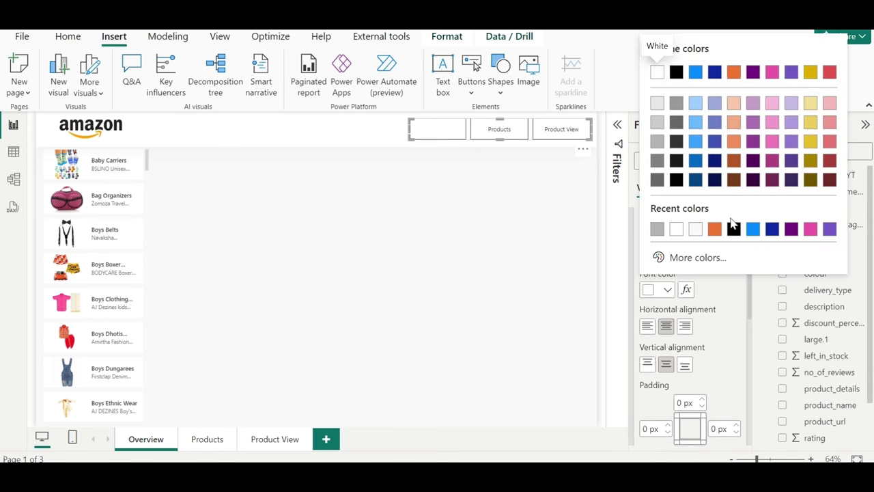
{"action": "left_click", "coordinate": [734, 229]}
{"action": "scroll", "coordinate": [708, 298], "scroll_direction": "up", "scroll_amount": 1}
{"action": "scroll", "coordinate": [708, 314], "scroll_direction": "up", "scroll_amount": 1}
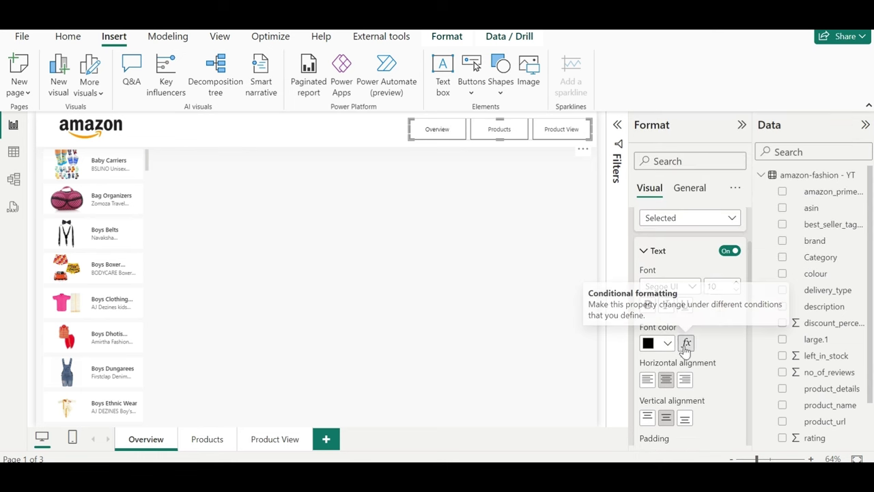
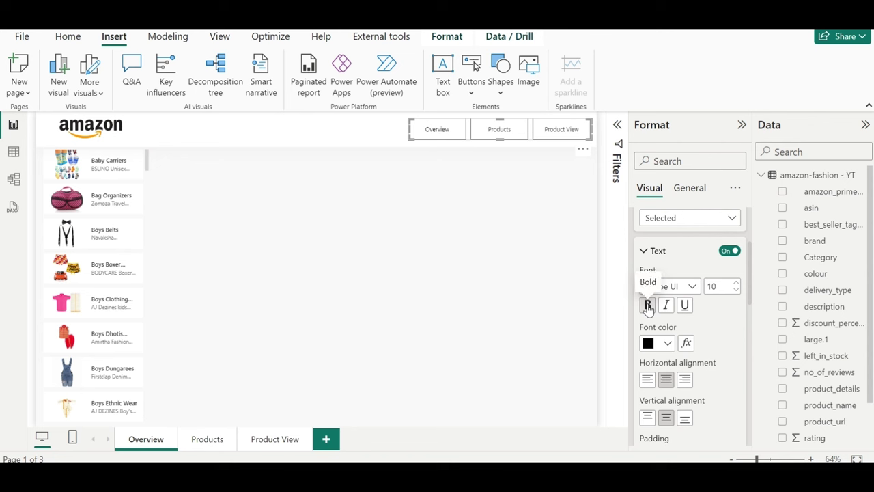
- Make the selected page button label bold and right-aligned with 13 px right padding, then start an image insert
{"action": "left_click", "coordinate": [648, 305]}
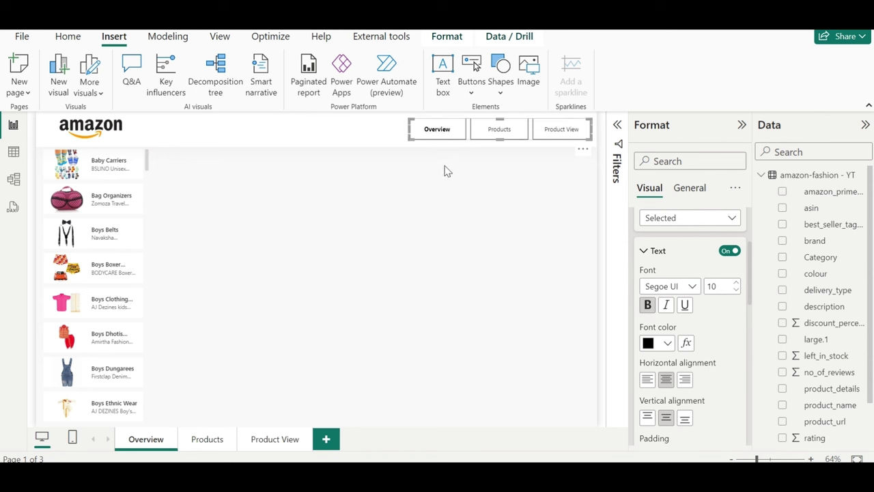
{"action": "scroll", "coordinate": [723, 370], "scroll_direction": "down", "scroll_amount": 3}
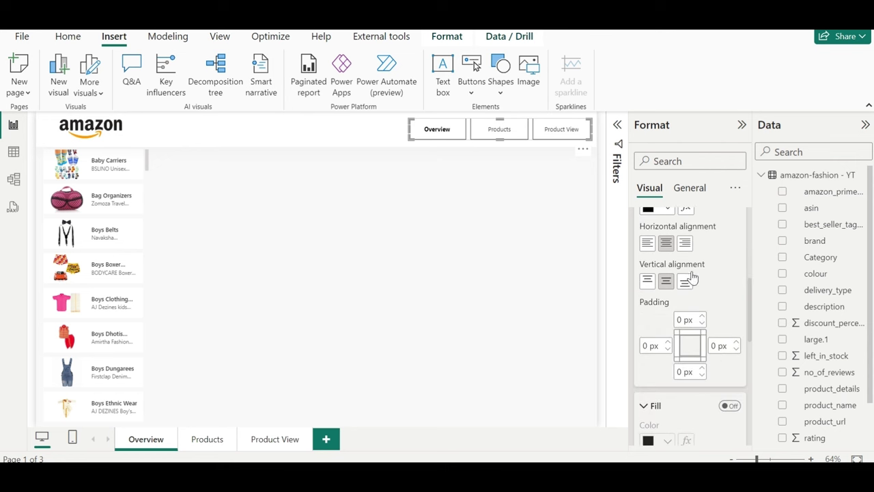
{"action": "left_click", "coordinate": [685, 243]}
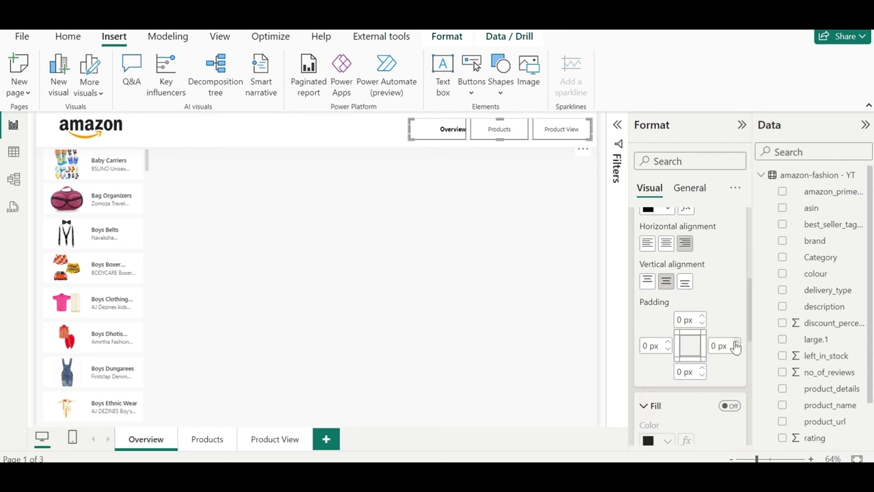
{"action": "left_click", "coordinate": [455, 197]}
{"action": "left_click", "coordinate": [531, 79]}
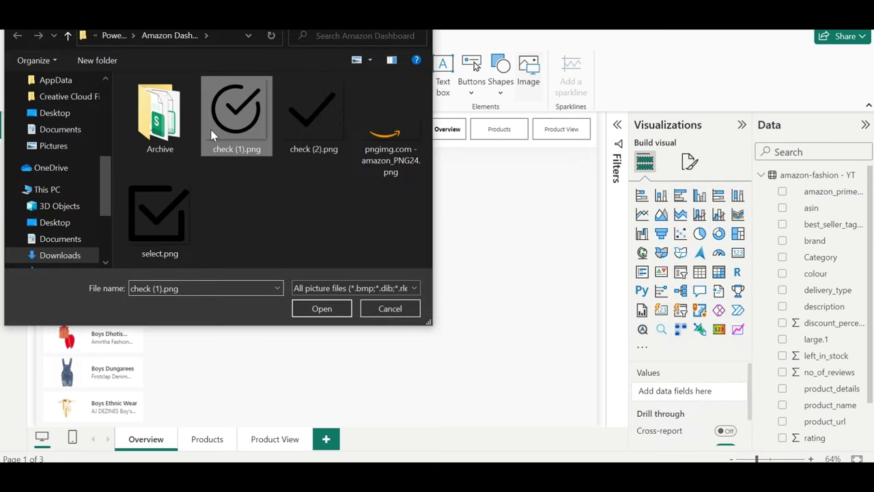
- Place check (1).png as a small icon on the Overview button and make the page buttons Rounded Rectangles
{"action": "double_click", "coordinate": [232, 119]}
{"action": "mouse_move", "coordinate": [154, 149]}
{"action": "left_mouse_down"}
{"action": "mouse_move", "coordinate": [575, 434]}
{"action": "mouse_move", "coordinate": [432, 122]}
{"action": "left_mouse_up"}
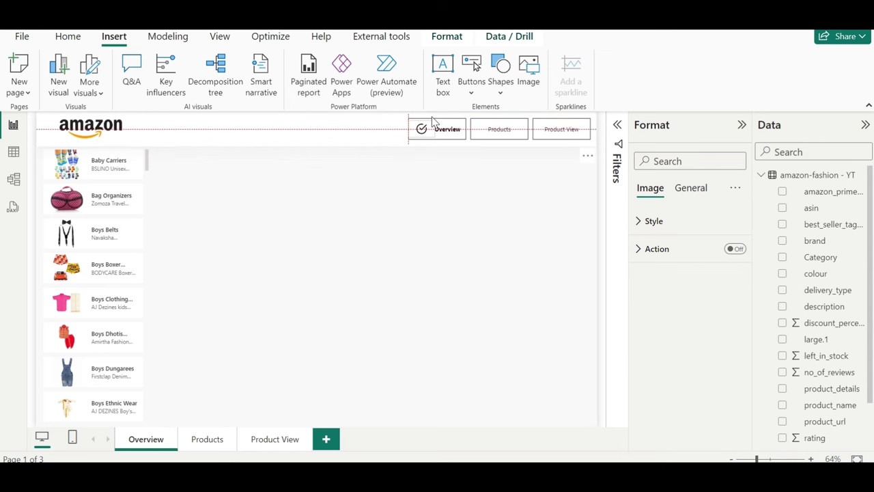
{"action": "left_click", "coordinate": [487, 136]}
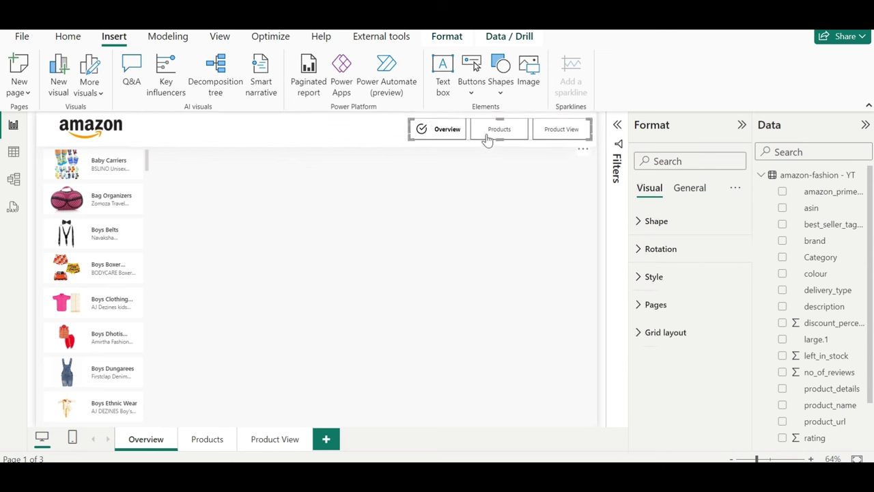
{"action": "left_click", "coordinate": [653, 276]}
{"action": "scroll", "coordinate": [698, 394], "scroll_direction": "down", "scroll_amount": 2}
{"action": "left_click", "coordinate": [672, 267]}
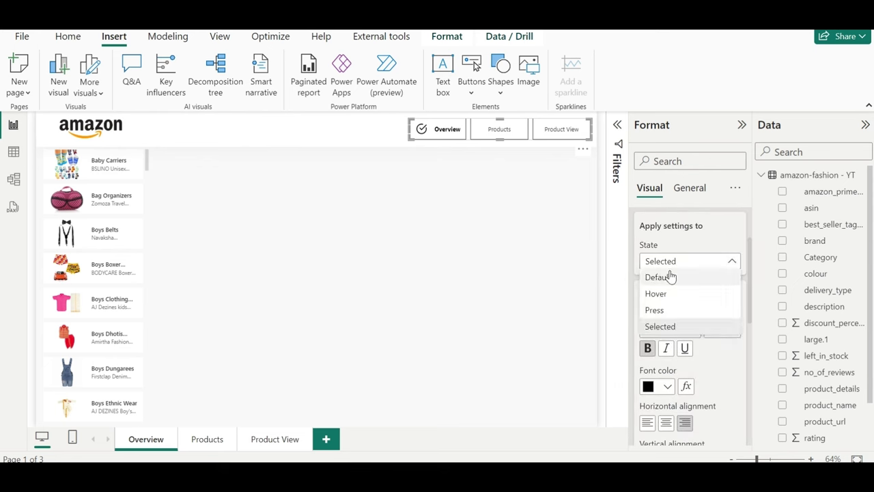
{"action": "left_click", "coordinate": [669, 275]}
{"action": "scroll", "coordinate": [694, 361], "scroll_direction": "down", "scroll_amount": 3}
{"action": "scroll", "coordinate": [683, 372], "scroll_direction": "down", "scroll_amount": 1}
{"action": "scroll", "coordinate": [678, 380], "scroll_direction": "up", "scroll_amount": 5}
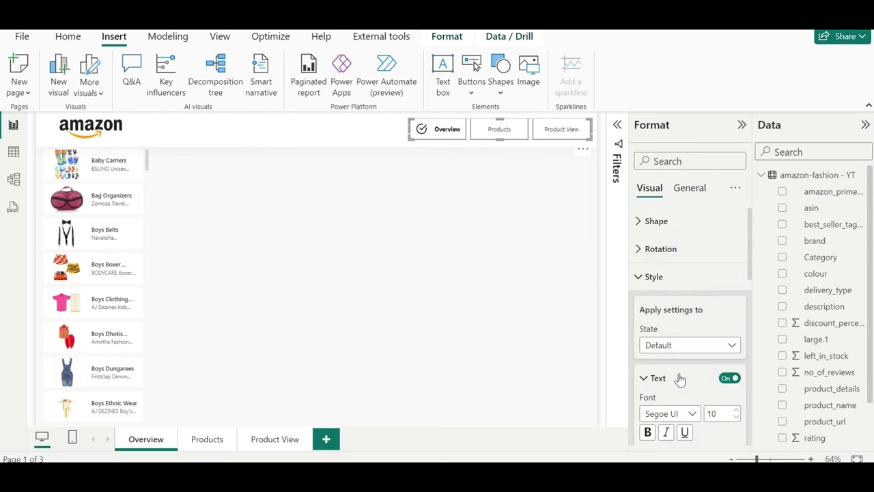
{"action": "left_click", "coordinate": [658, 223]}
{"action": "left_click", "coordinate": [673, 272]}
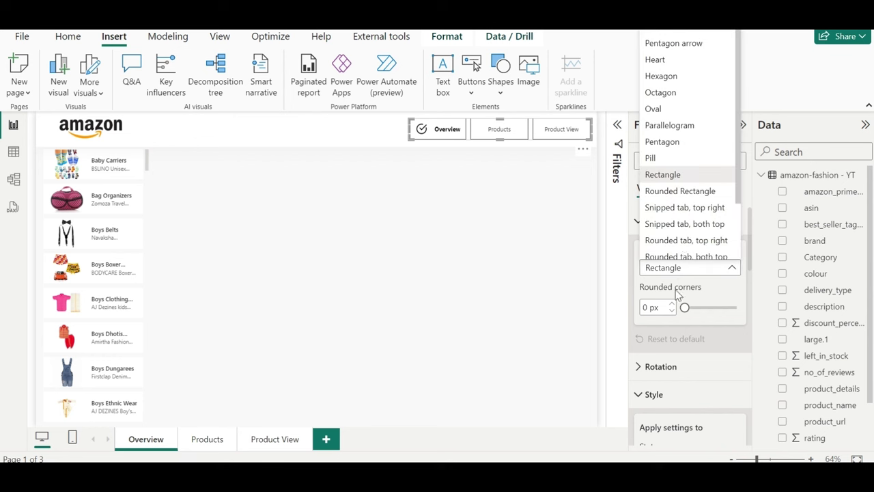
{"action": "left_click", "coordinate": [710, 191]}
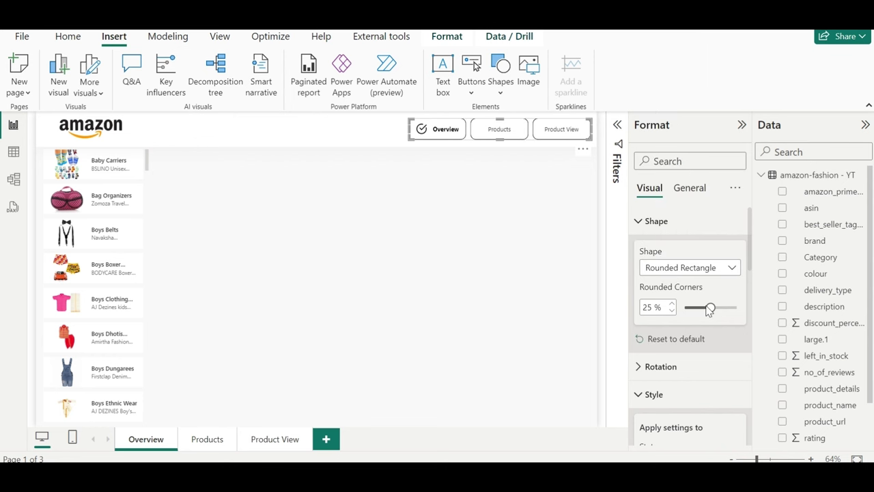
- Give the page navigation buttons an orange border, including the Selected state
{"action": "scroll", "coordinate": [709, 307], "scroll_direction": "down", "scroll_amount": 1}
{"action": "left_click_drag", "start_coordinate": [698, 299], "coordinate": [697, 295]}
{"action": "scroll", "coordinate": [704, 355], "scroll_direction": "down", "scroll_amount": 3}
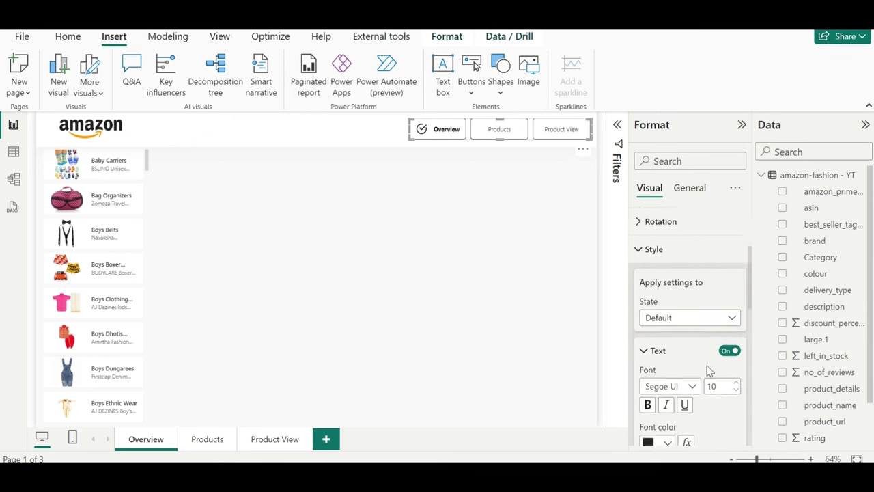
{"action": "scroll", "coordinate": [709, 368], "scroll_direction": "down", "scroll_amount": 3}
{"action": "scroll", "coordinate": [672, 329], "scroll_direction": "down", "scroll_amount": 1}
{"action": "scroll", "coordinate": [665, 319], "scroll_direction": "down", "scroll_amount": 4}
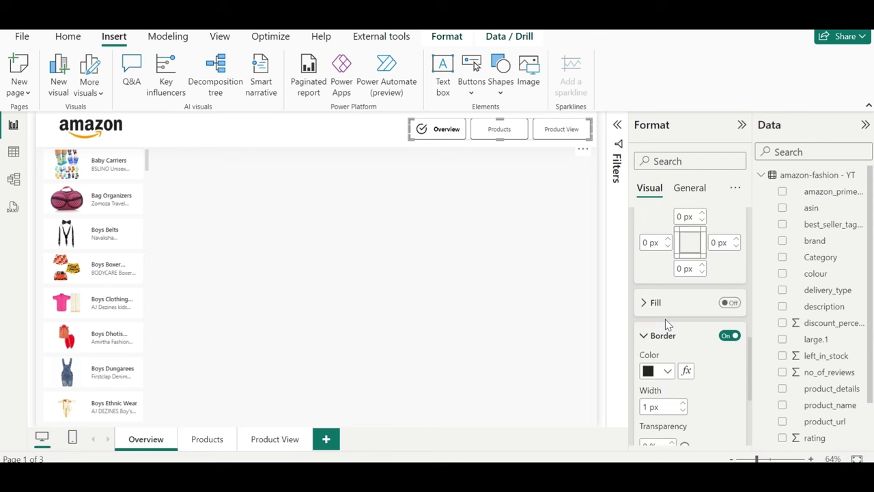
{"action": "scroll", "coordinate": [665, 319], "scroll_direction": "up", "scroll_amount": 8}
{"action": "scroll", "coordinate": [665, 319], "scroll_direction": "down", "scroll_amount": 1}
{"action": "scroll", "coordinate": [668, 319], "scroll_direction": "down", "scroll_amount": 4}
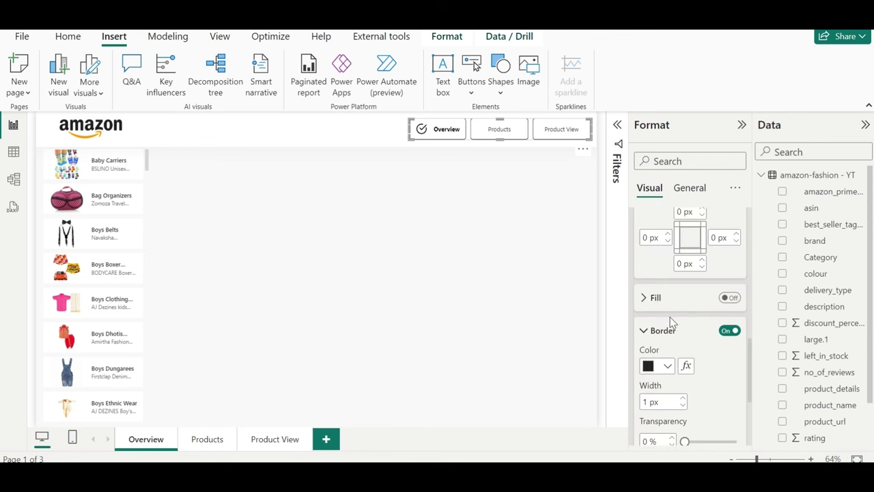
{"action": "left_click", "coordinate": [661, 365]}
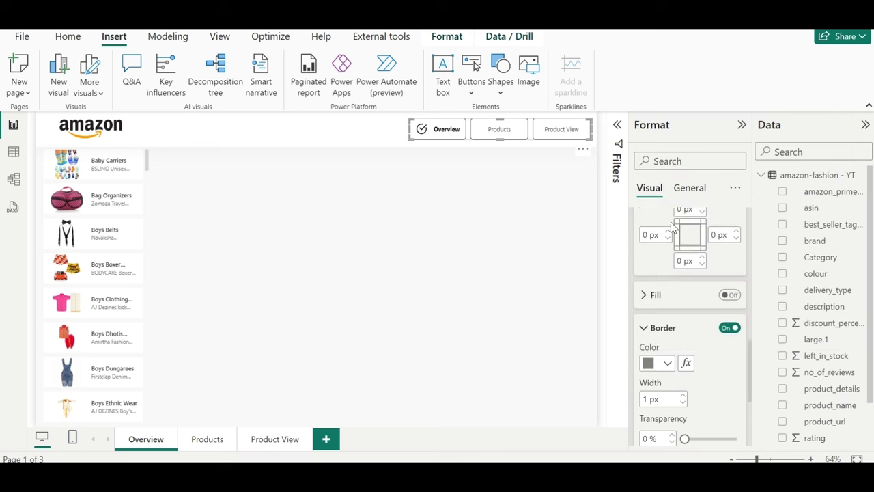
{"action": "scroll", "coordinate": [673, 229], "scroll_direction": "up", "scroll_amount": 2}
{"action": "scroll", "coordinate": [671, 265], "scroll_direction": "up", "scroll_amount": 2}
{"action": "scroll", "coordinate": [673, 239], "scroll_direction": "up", "scroll_amount": 2}
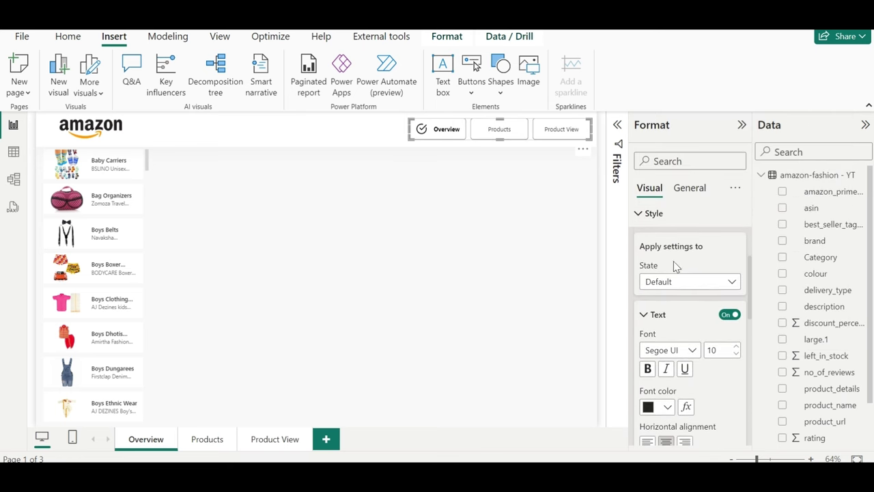
{"action": "left_click", "coordinate": [675, 281]}
{"action": "left_click", "coordinate": [674, 346]}
{"action": "scroll", "coordinate": [673, 347], "scroll_direction": "down", "scroll_amount": 5}
{"action": "scroll", "coordinate": [673, 346], "scroll_direction": "down", "scroll_amount": 1}
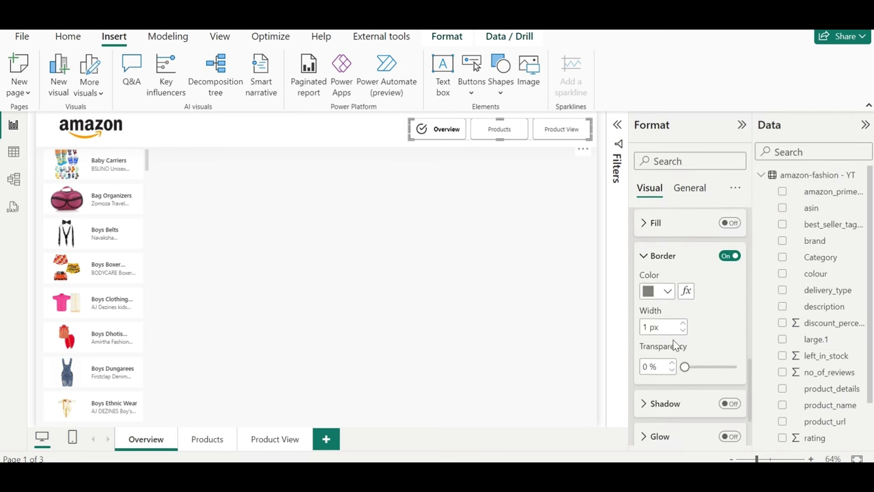
{"action": "left_click", "coordinate": [665, 294]}
{"action": "left_click", "coordinate": [751, 232]}
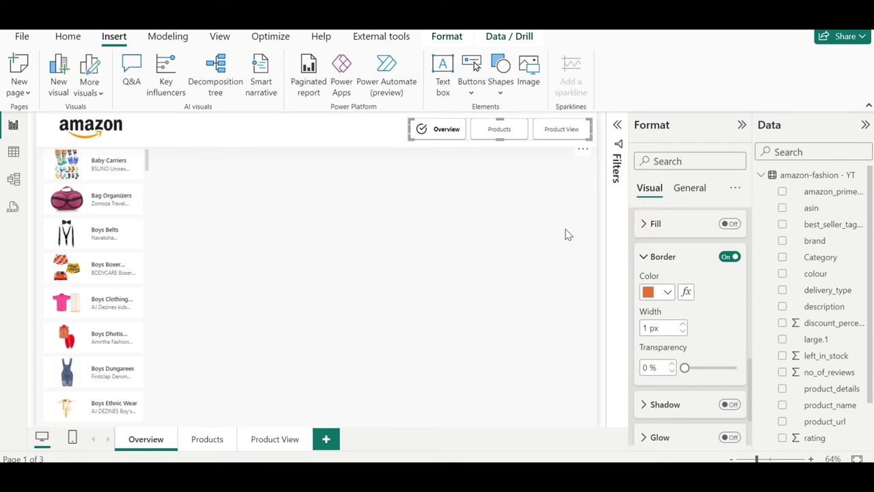
{"action": "left_click", "coordinate": [539, 229]}
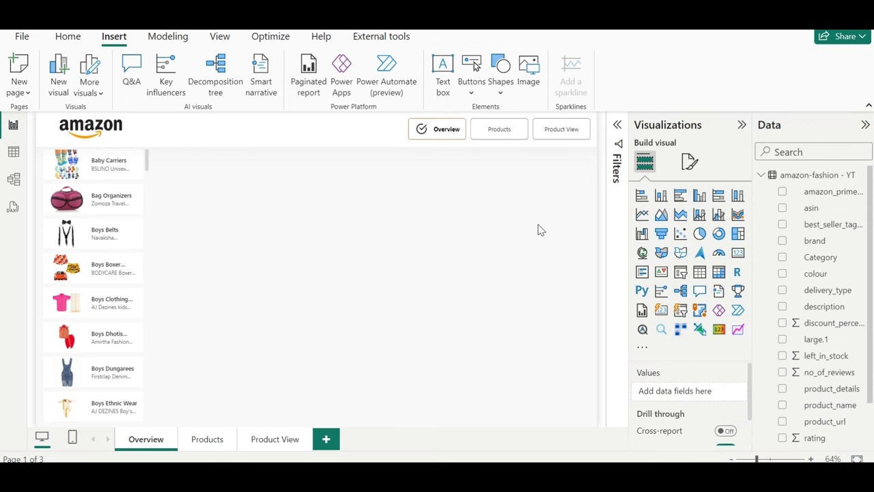
- Add a Category slicer in the page's lower right and turn it into a text search box
{"action": "left_click", "coordinate": [643, 346]}
{"action": "key", "text": "Escape"}
{"action": "left_click", "coordinate": [661, 328]}
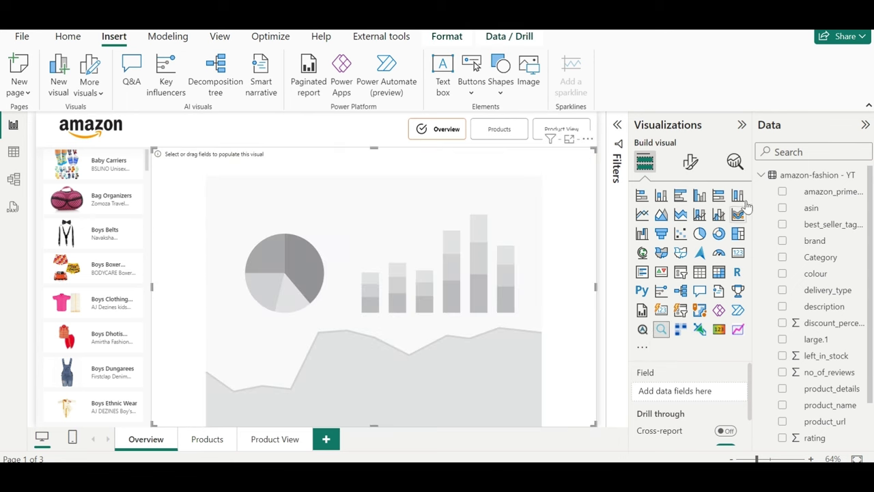
{"action": "left_click", "coordinate": [781, 152]}
{"action": "type", "text": "cate"}
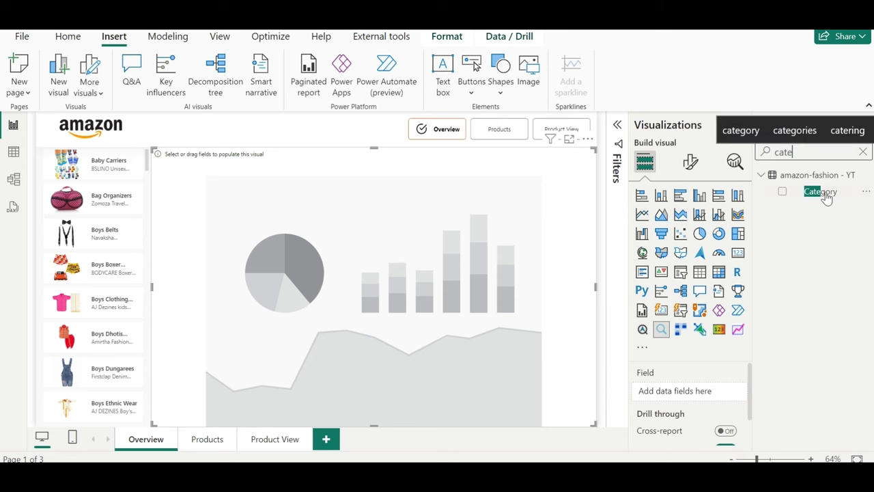
{"action": "left_click_drag", "start_coordinate": [820, 191], "coordinate": [379, 273]}
{"action": "left_click_drag", "start_coordinate": [152, 149], "coordinate": [322, 345]}
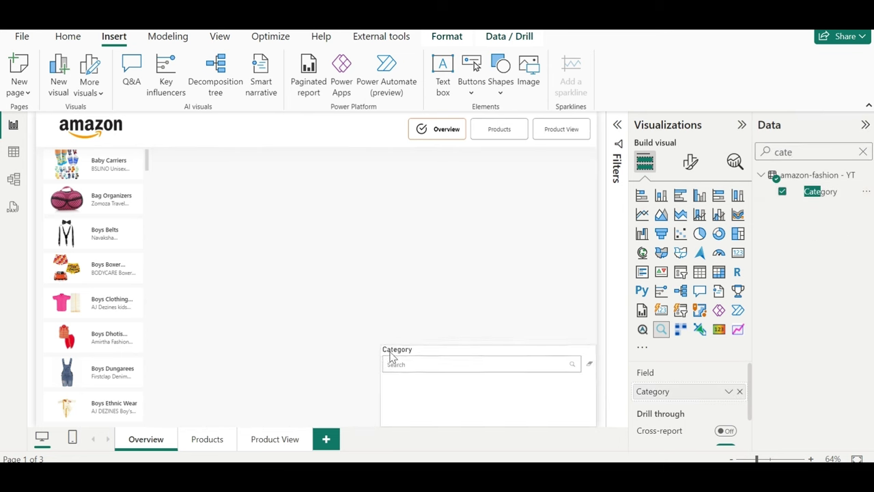
{"action": "left_click", "coordinate": [642, 330]}
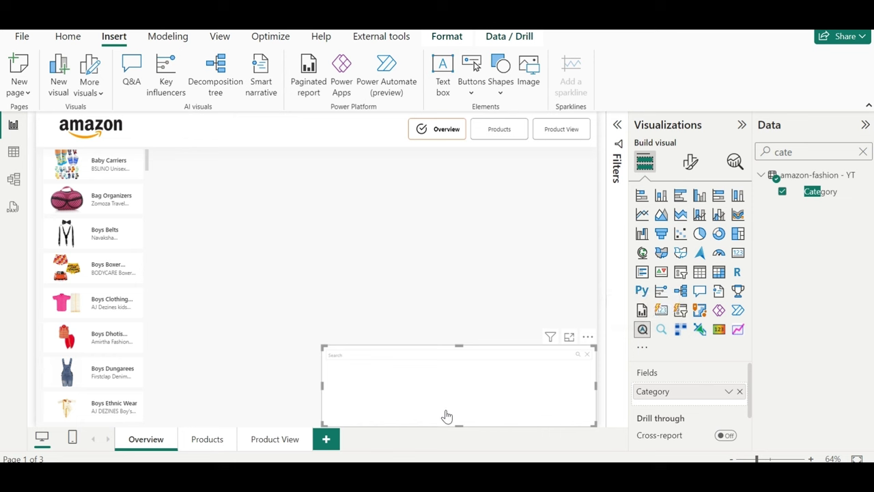
- Turn off the Category search slicer's background
{"action": "left_click", "coordinate": [691, 162]}
{"action": "left_click", "coordinate": [689, 223]}
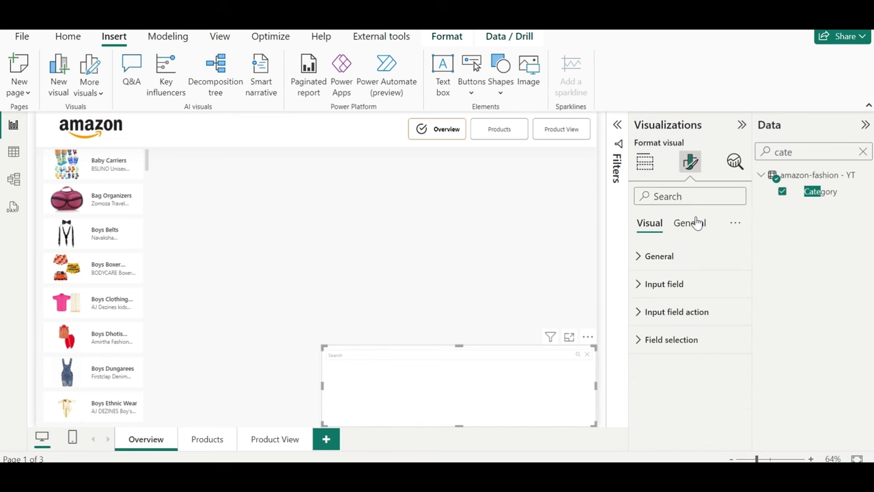
{"action": "left_click", "coordinate": [678, 321]}
{"action": "left_click", "coordinate": [731, 251]}
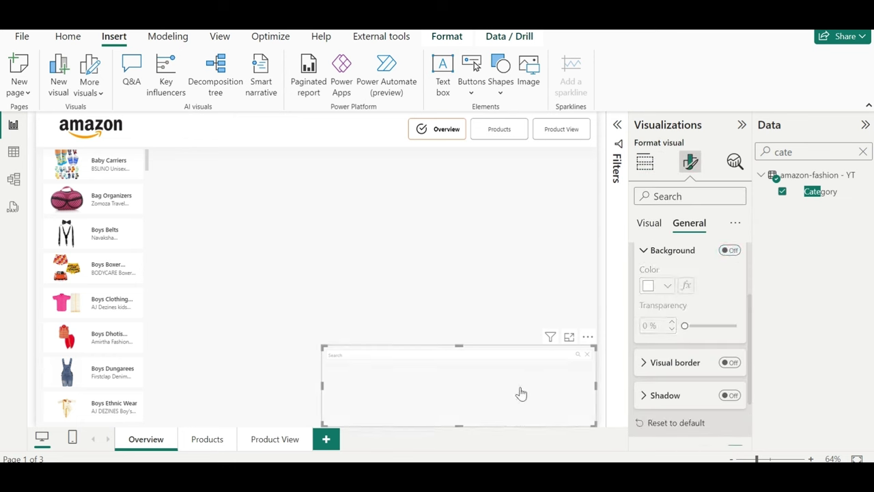
{"action": "left_click_drag", "start_coordinate": [323, 347], "coordinate": [423, 372]}
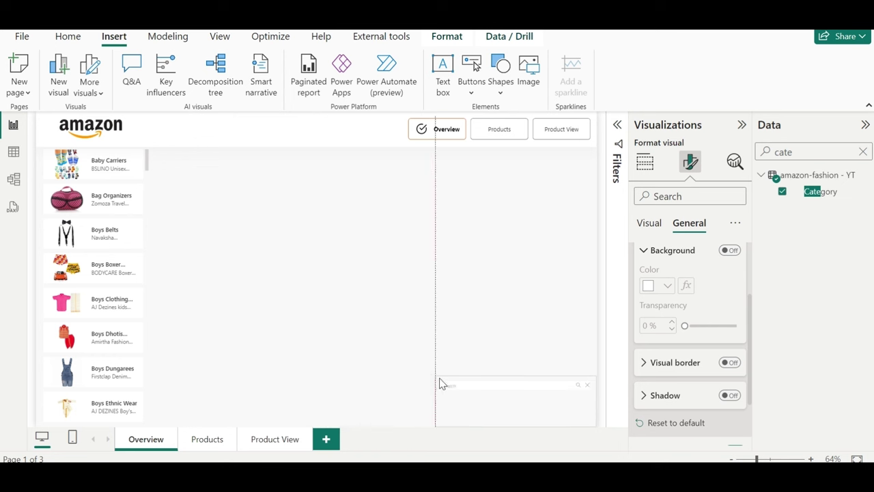
- Set the search slicer's input field padding to 15
{"action": "scroll", "coordinate": [689, 279], "scroll_direction": "up", "scroll_amount": 3}
{"action": "left_click", "coordinate": [650, 224]}
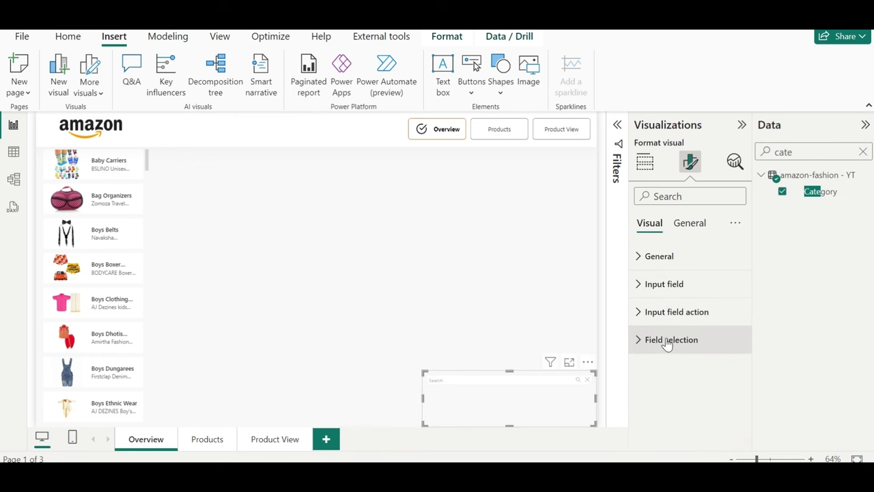
{"action": "left_click", "coordinate": [672, 311]}
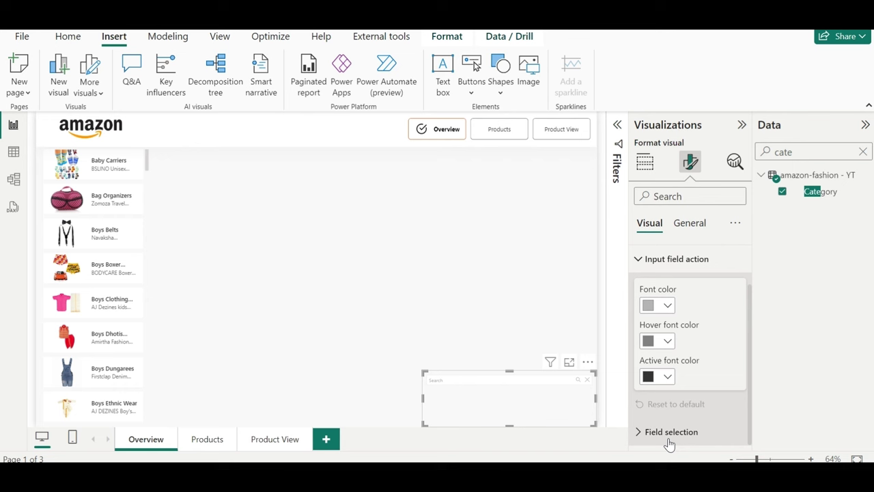
{"action": "left_click", "coordinate": [671, 432]}
{"action": "scroll", "coordinate": [687, 367], "scroll_direction": "down", "scroll_amount": 3}
{"action": "double_click", "coordinate": [675, 367]}
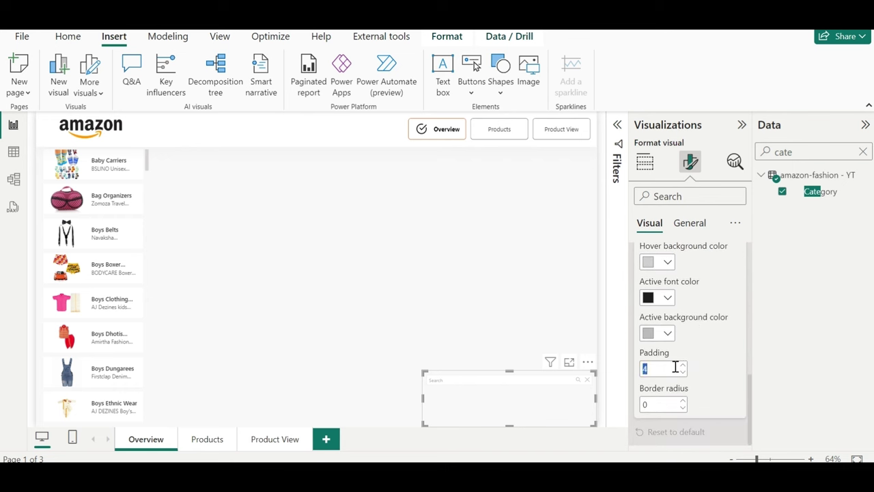
{"action": "type", "text": "10"}
{"action": "scroll", "coordinate": [704, 352], "scroll_direction": "up", "scroll_amount": 5}
{"action": "left_click", "coordinate": [676, 290]}
{"action": "scroll", "coordinate": [663, 324], "scroll_direction": "down", "scroll_amount": 1}
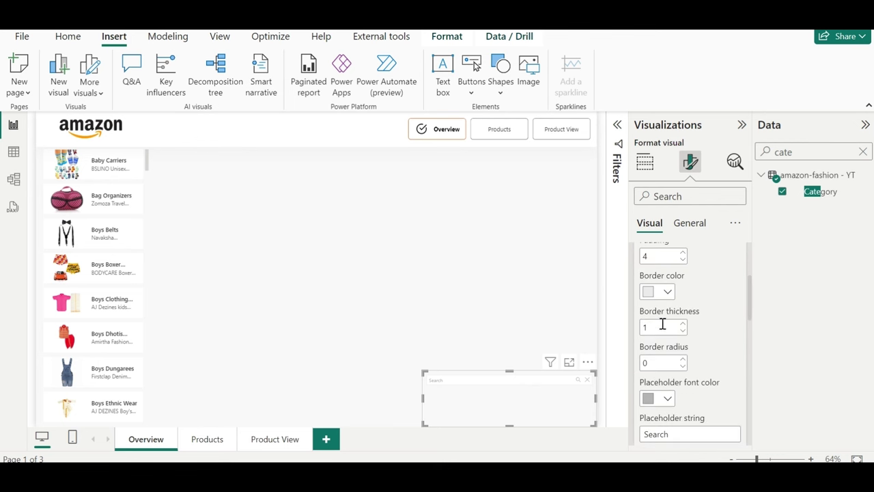
{"action": "scroll", "coordinate": [661, 341], "scroll_direction": "up", "scroll_amount": 1}
{"action": "key", "text": "BackSpace"}
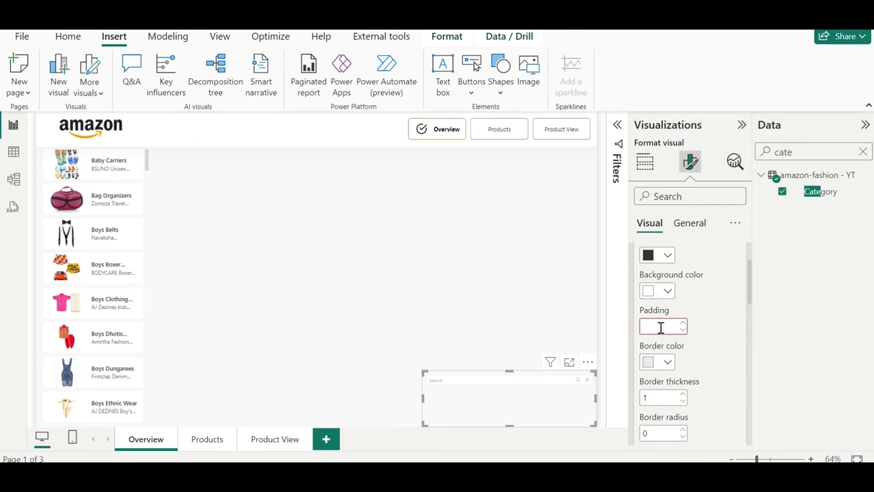
{"action": "type", "text": "10"}
{"action": "key", "text": "BackSpace"}
{"action": "key", "text": "BackSpace"}
{"action": "type", "text": "15"}
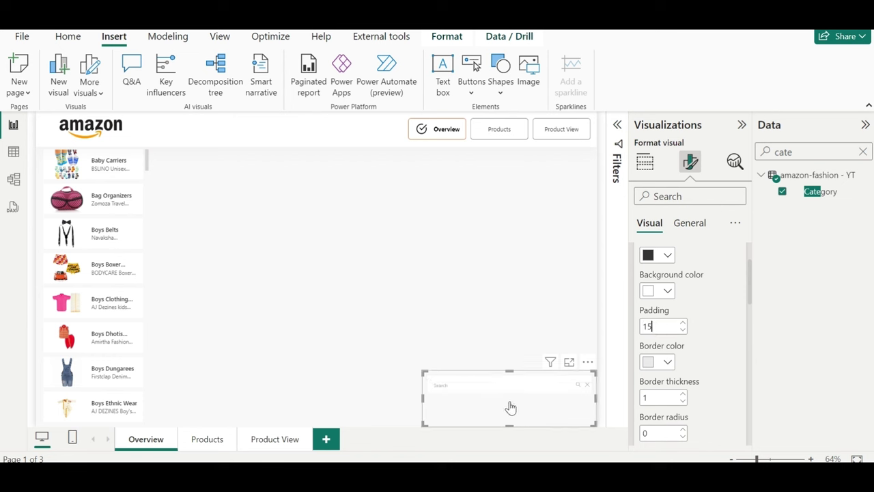
- Shorten the search slicer and move it into the header beside the amazon logo
{"action": "left_click_drag", "start_coordinate": [509, 425], "coordinate": [509, 403]}
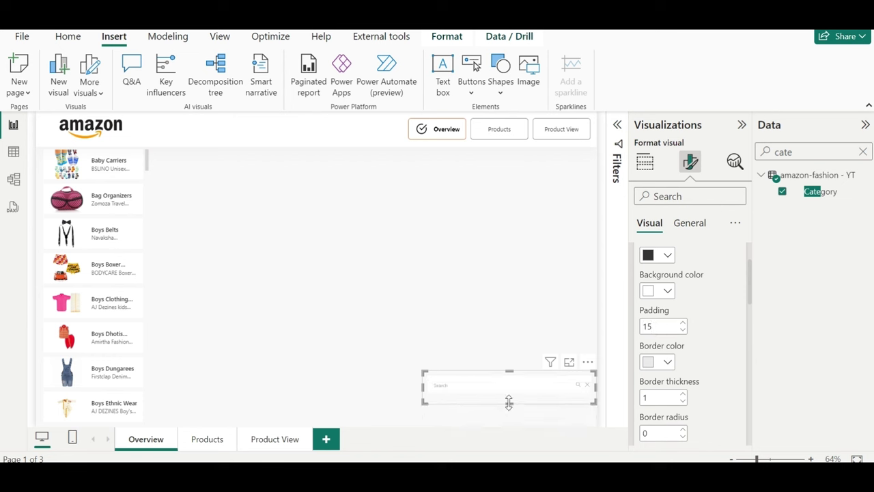
{"action": "left_click_drag", "start_coordinate": [595, 370], "coordinate": [402, 113]}
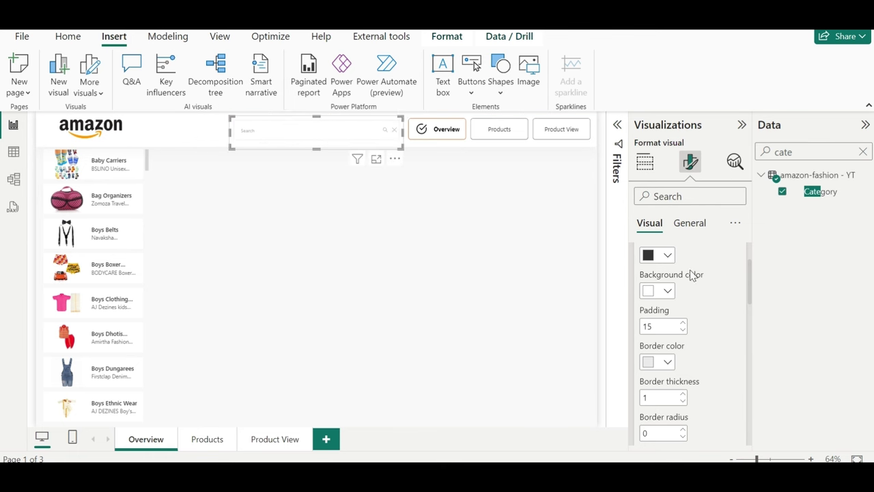
{"action": "scroll", "coordinate": [714, 296], "scroll_direction": "down", "scroll_amount": 1}
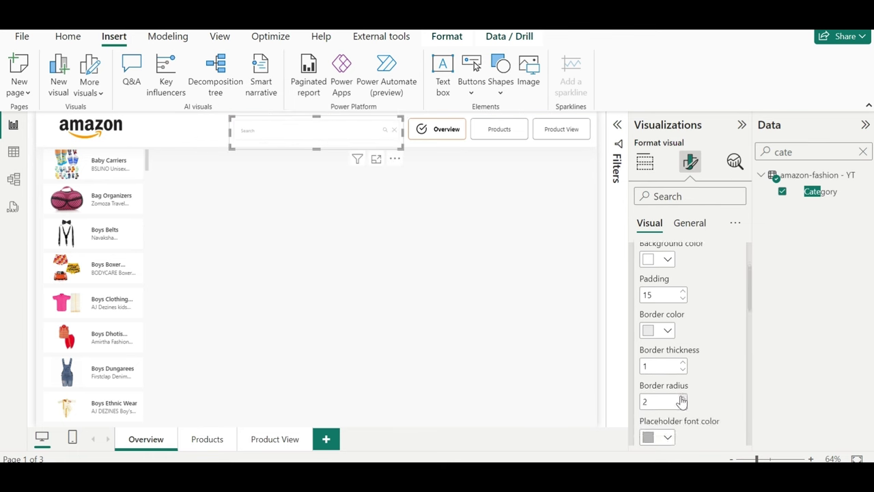
{"action": "left_click", "coordinate": [380, 237]}
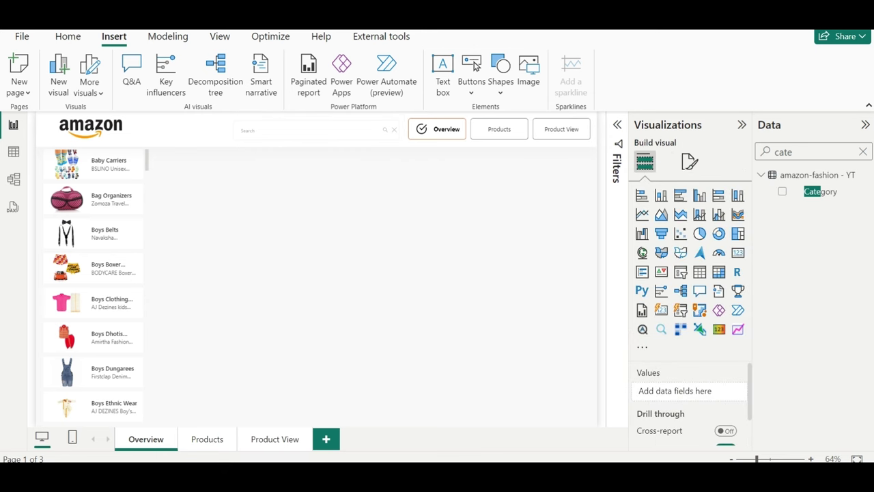
- Widen the header search slicer by extending its left edge
{"action": "mouse_move", "coordinate": [366, 421]}
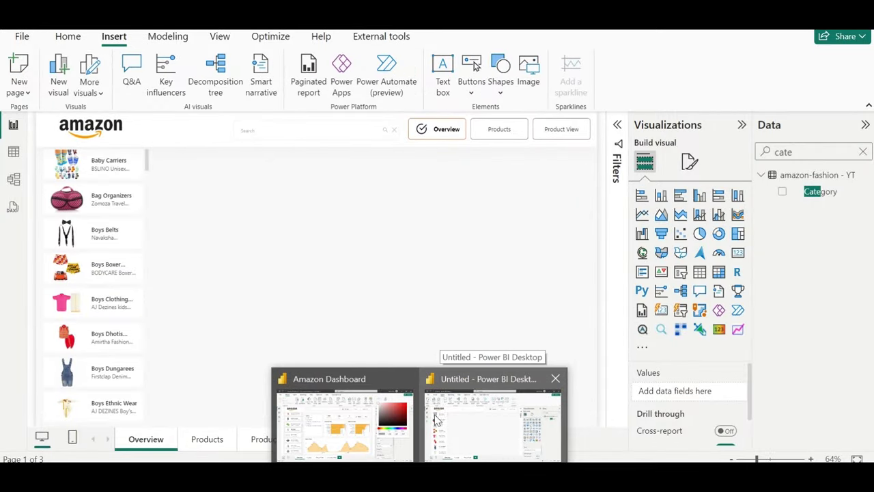
{"action": "left_click", "coordinate": [445, 426]}
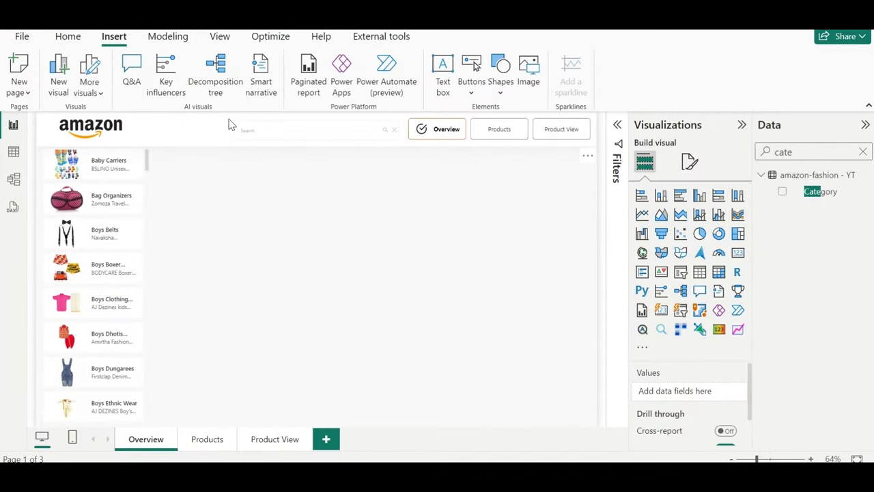
{"action": "left_click", "coordinate": [231, 125]}
{"action": "left_click", "coordinate": [254, 145]}
{"action": "left_click_drag", "start_coordinate": [232, 147], "coordinate": [209, 148]}
- Give the search slicer's input field a light grey border
{"action": "left_click", "coordinate": [690, 162]}
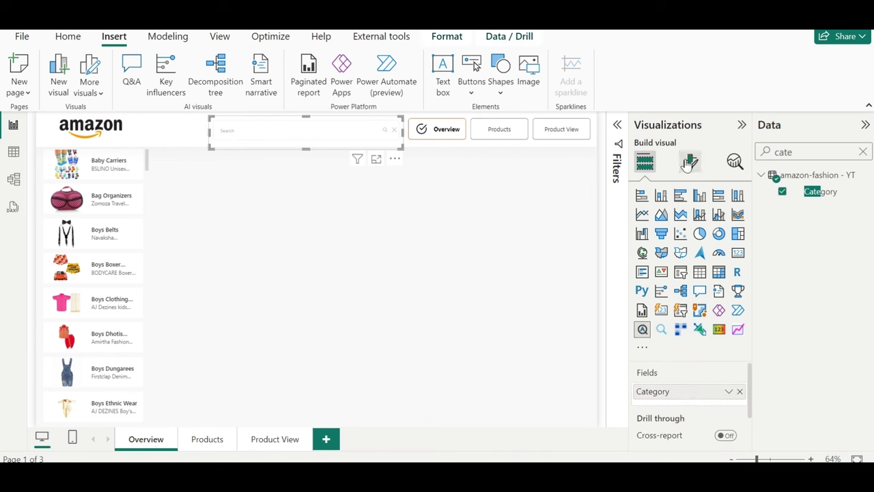
{"action": "left_click", "coordinate": [674, 287]}
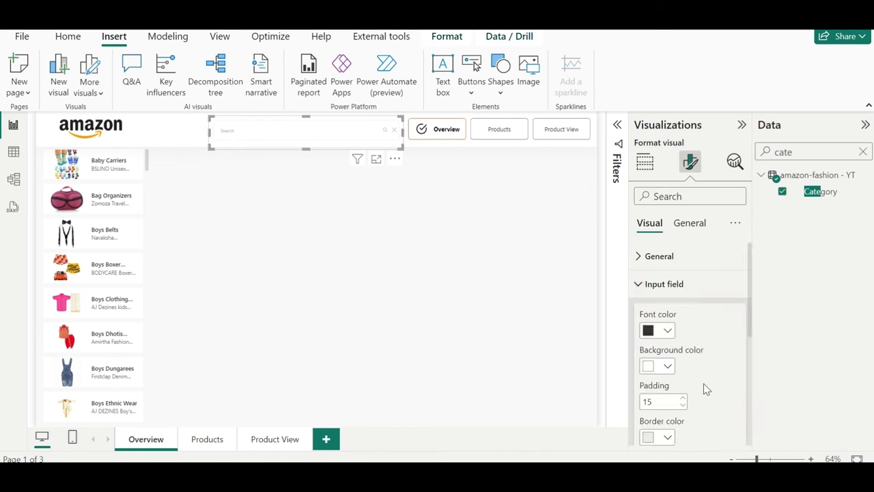
{"action": "scroll", "coordinate": [707, 389], "scroll_direction": "down", "scroll_amount": 3}
{"action": "scroll", "coordinate": [703, 383], "scroll_direction": "down", "scroll_amount": 2}
{"action": "left_click", "coordinate": [667, 270]}
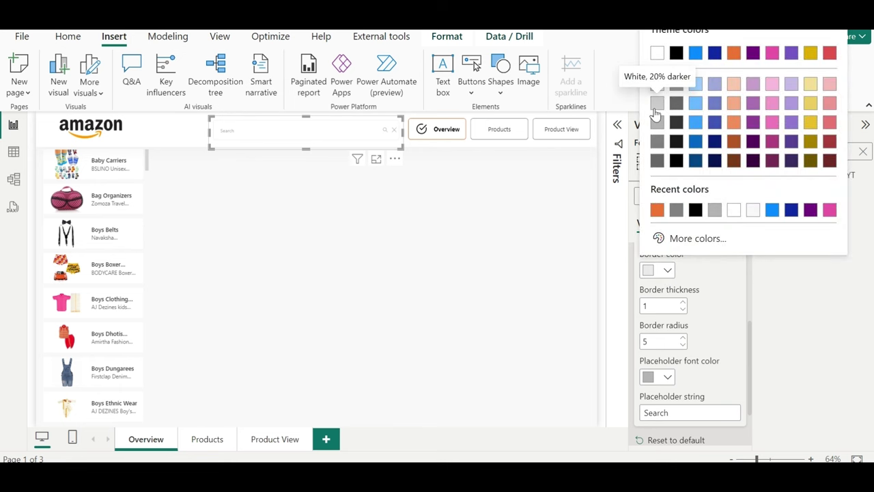
{"action": "left_click", "coordinate": [657, 103]}
{"action": "left_click", "coordinate": [468, 232]}
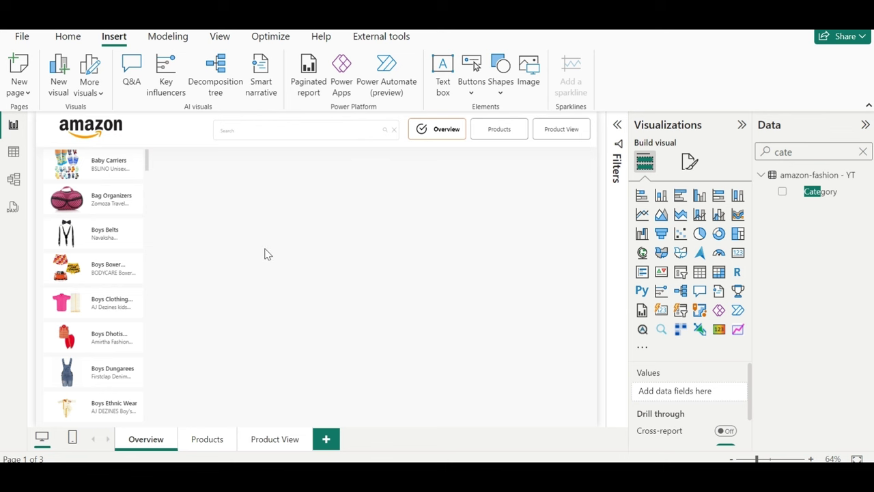
- Test the Products and Product View buttons, returning to Overview after each
{"action": "left_click", "coordinate": [521, 133], "text": "ctrl"}
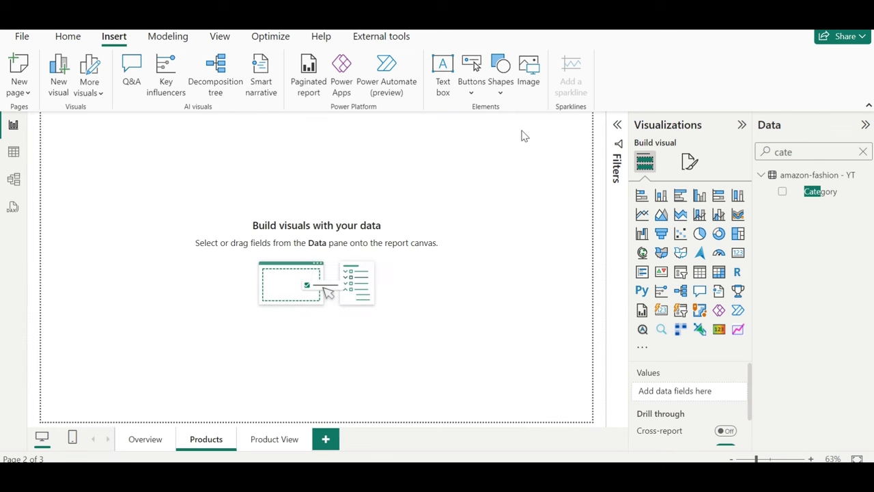
{"action": "left_click", "coordinate": [148, 441]}
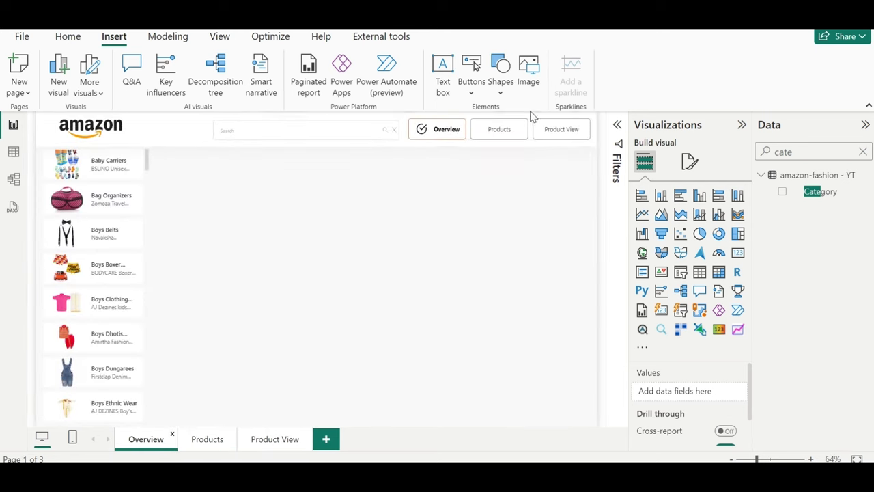
{"action": "left_click", "coordinate": [555, 135], "text": "ctrl"}
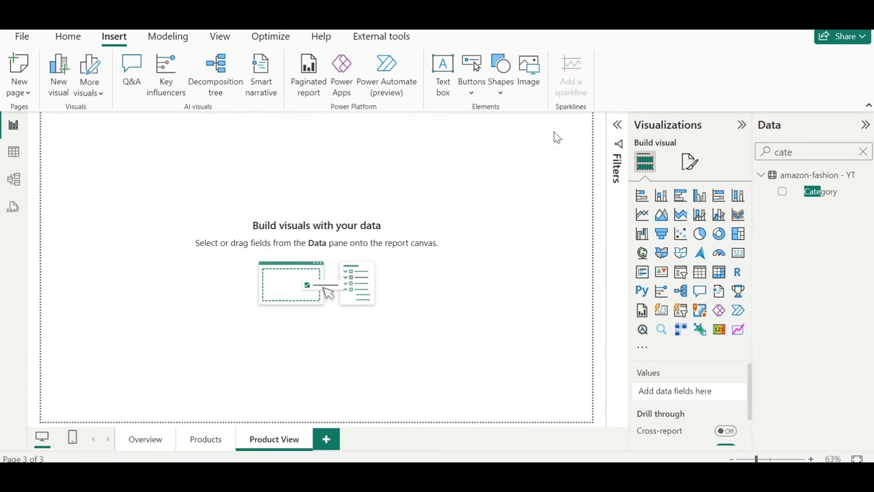
{"action": "left_click", "coordinate": [152, 444]}
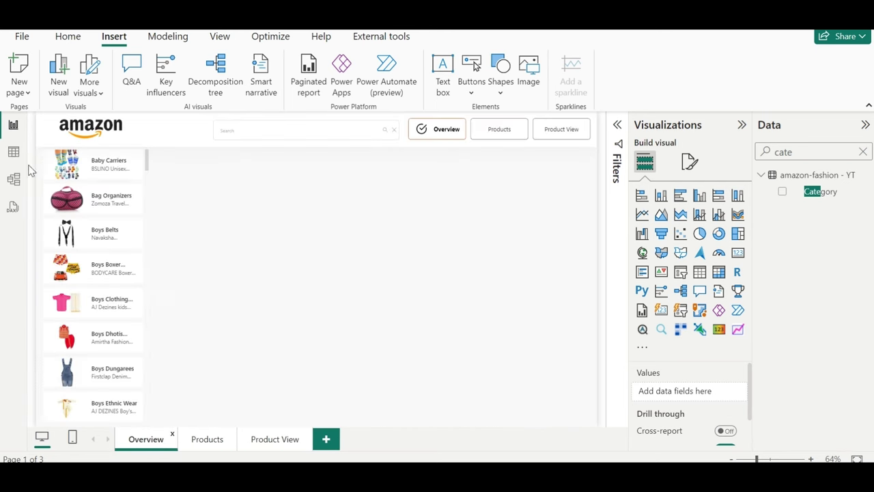
- Select the header band's amazon logo, search slicer and navigation buttons together
{"action": "left_click", "coordinate": [101, 129]}
{"action": "left_click", "coordinate": [395, 159]}
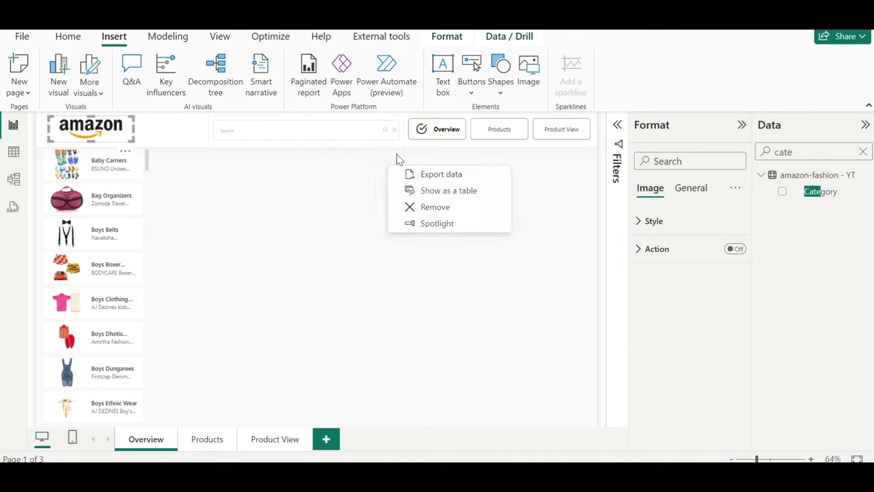
{"action": "left_click", "coordinate": [401, 145]}
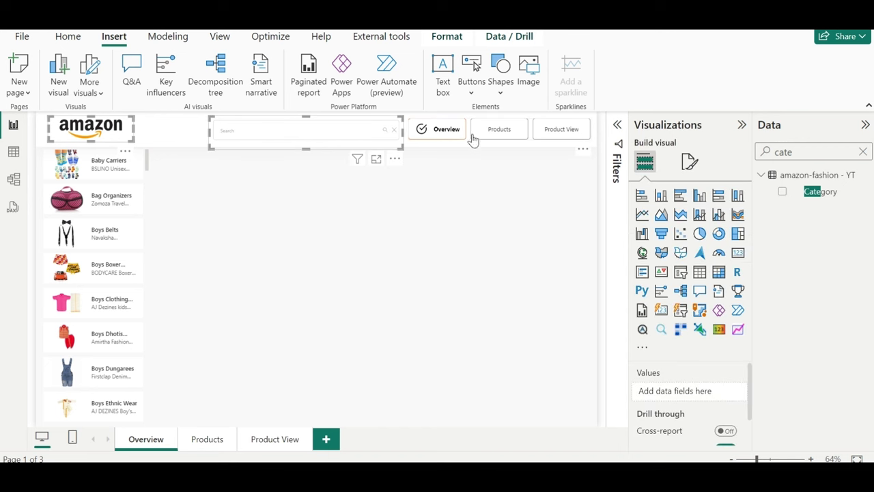
{"action": "left_click", "coordinate": [170, 130]}
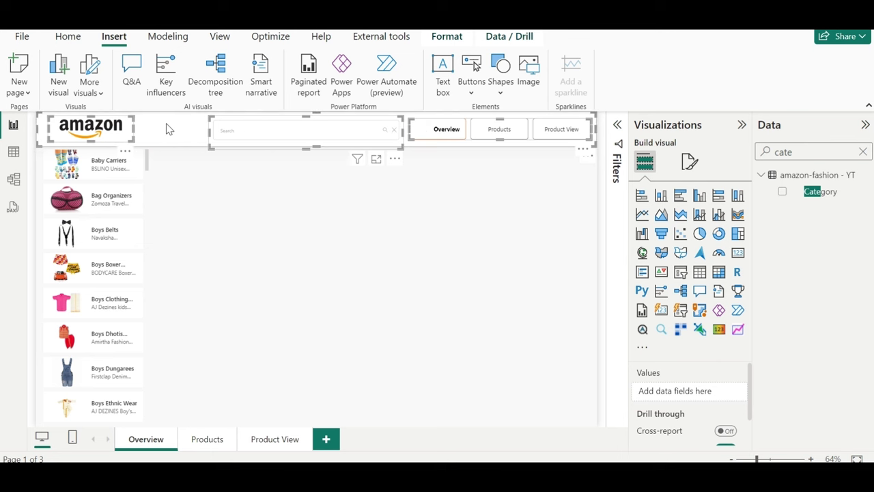
- Paste the header onto the Products and Product View pages, keeping the visuals synced
{"action": "left_click", "coordinate": [224, 445]}
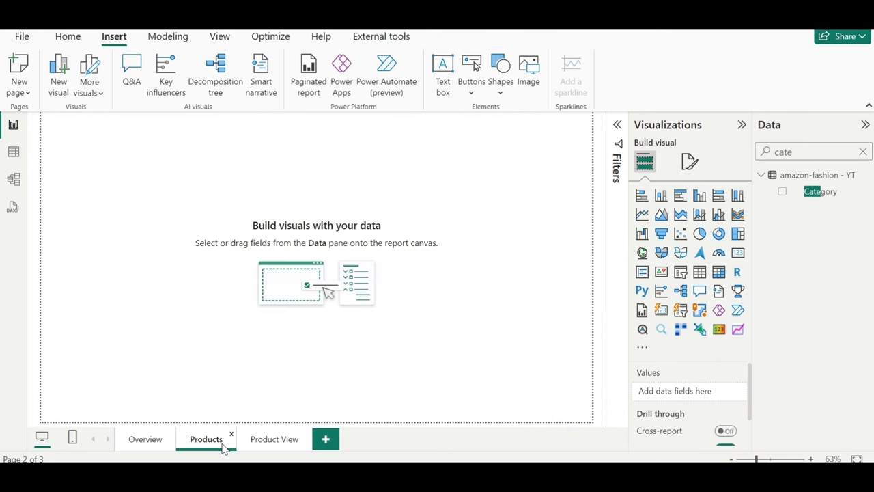
{"action": "key", "text": "ctrl+v"}
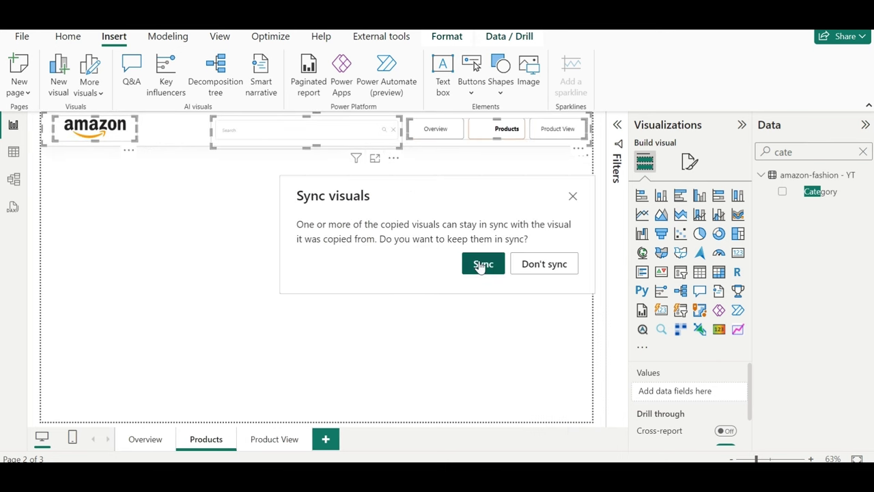
{"action": "left_click", "coordinate": [482, 266]}
{"action": "left_click", "coordinate": [275, 441]}
{"action": "key", "text": "ctrl+v"}
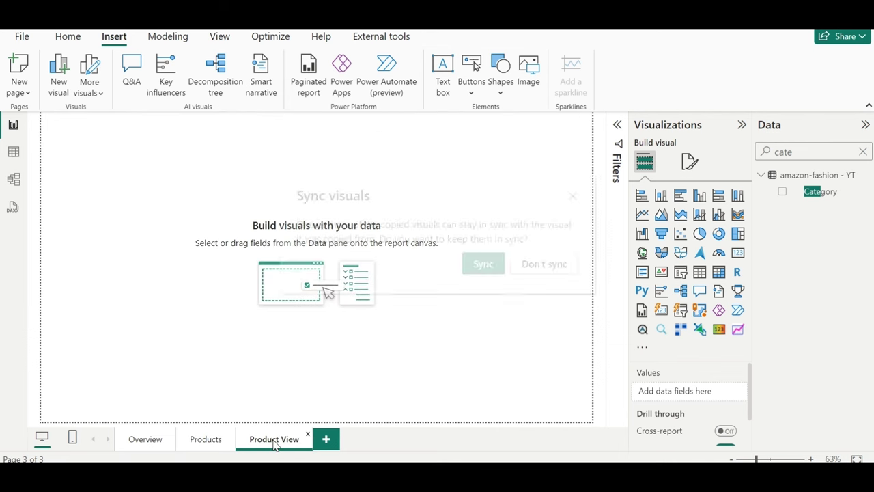
{"action": "left_click", "coordinate": [485, 266]}
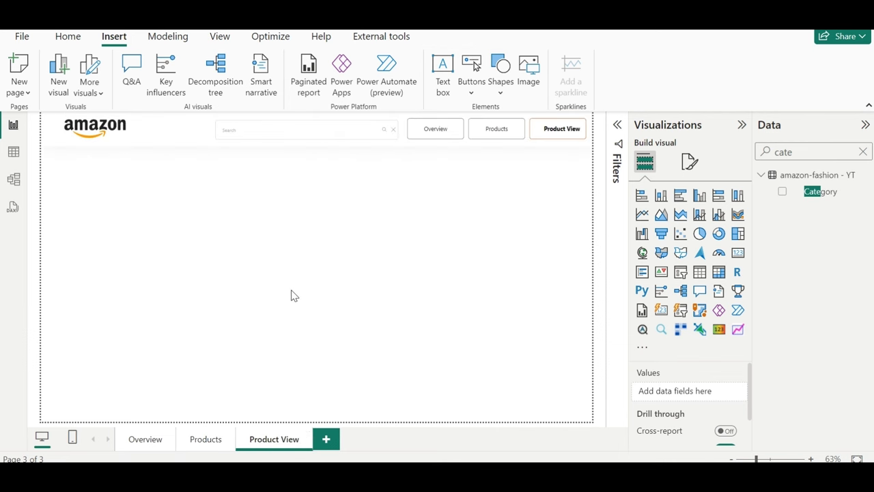
- Insert check (1).png as a small icon and set its width to 39
{"action": "left_click", "coordinate": [531, 82]}
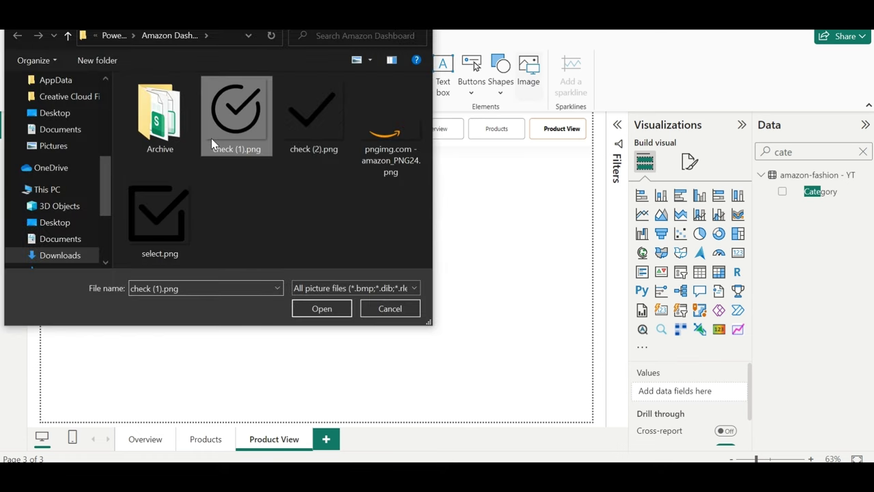
{"action": "double_click", "coordinate": [211, 138]}
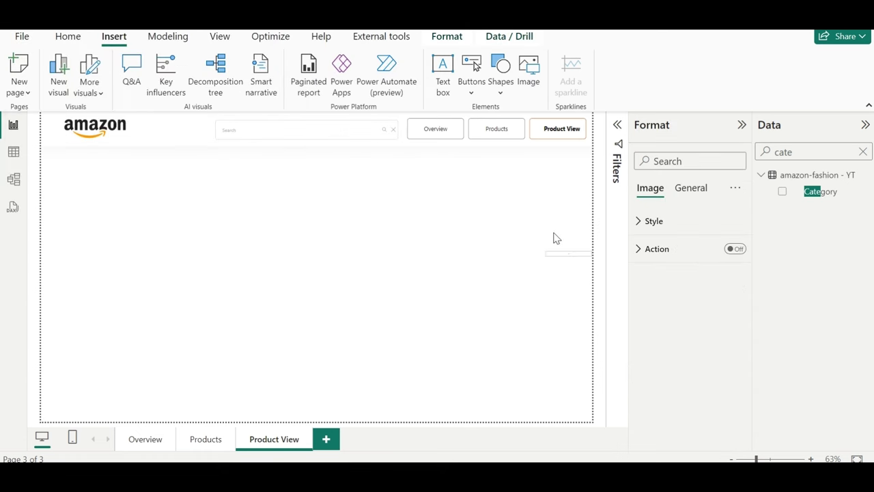
{"action": "mouse_move", "coordinate": [43, 193]}
{"action": "left_mouse_down"}
{"action": "mouse_move", "coordinate": [503, 247]}
{"action": "mouse_move", "coordinate": [547, 239]}
{"action": "mouse_move", "coordinate": [574, 247]}
{"action": "mouse_move", "coordinate": [540, 120]}
{"action": "left_mouse_up"}
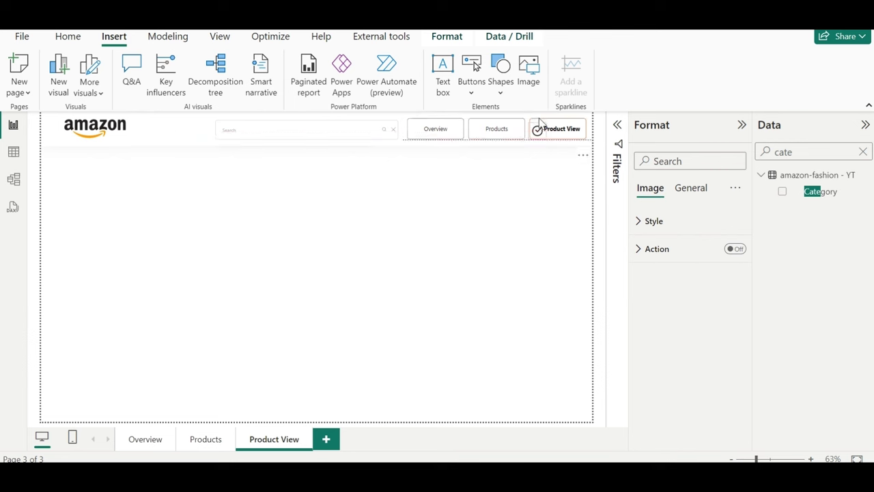
{"action": "left_click", "coordinate": [691, 188]}
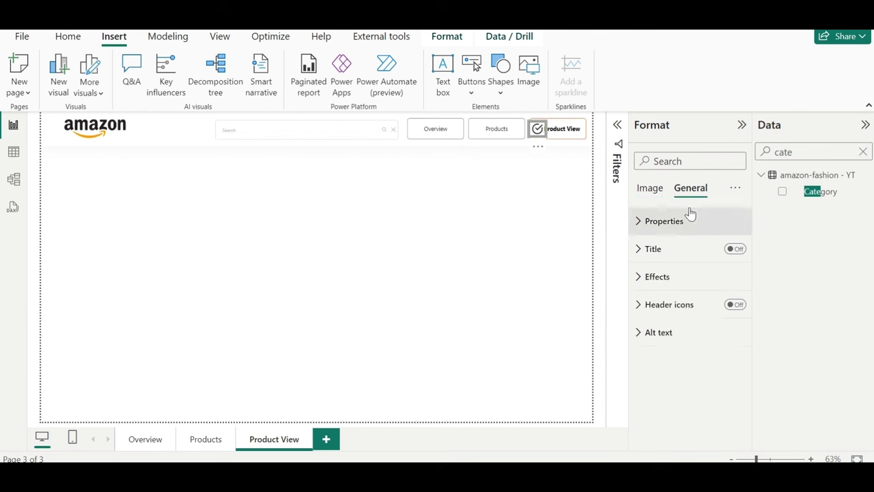
{"action": "left_click", "coordinate": [688, 218]}
{"action": "left_click", "coordinate": [682, 328]}
{"action": "left_click", "coordinate": [682, 328]}
{"action": "left_click", "coordinate": [682, 328]}
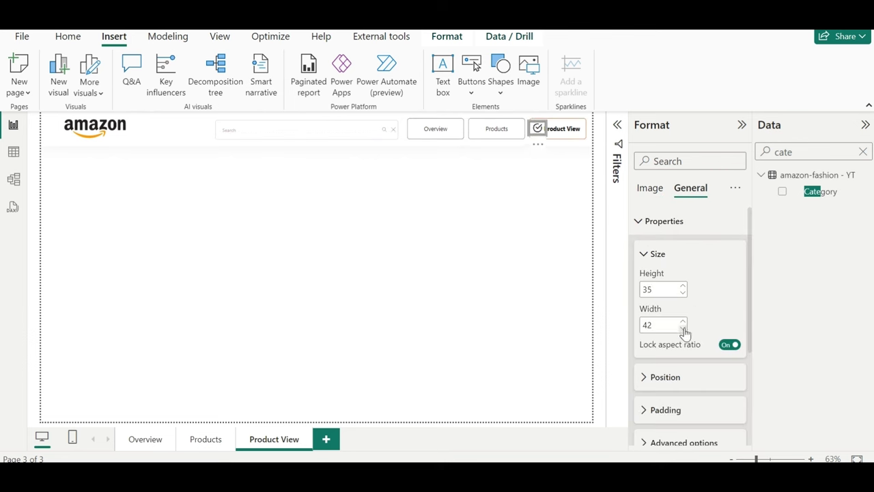
- Position the check mark on the Product View button, and move the Products page's onto the Products button
{"action": "left_click", "coordinate": [532, 191]}
{"action": "left_click", "coordinate": [537, 133]}
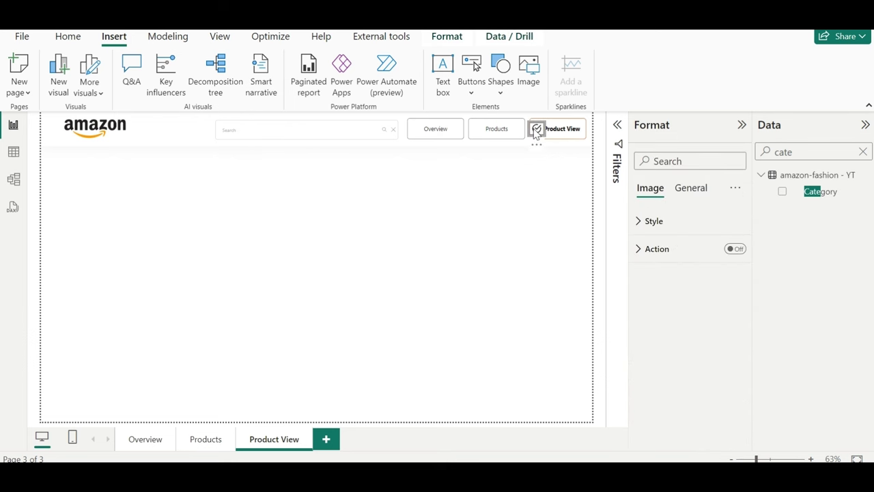
{"action": "left_click", "coordinate": [558, 196]}
{"action": "left_click", "coordinate": [537, 131]}
{"action": "left_click", "coordinate": [489, 137], "text": "ctrl"}
{"action": "left_click", "coordinate": [539, 131]}
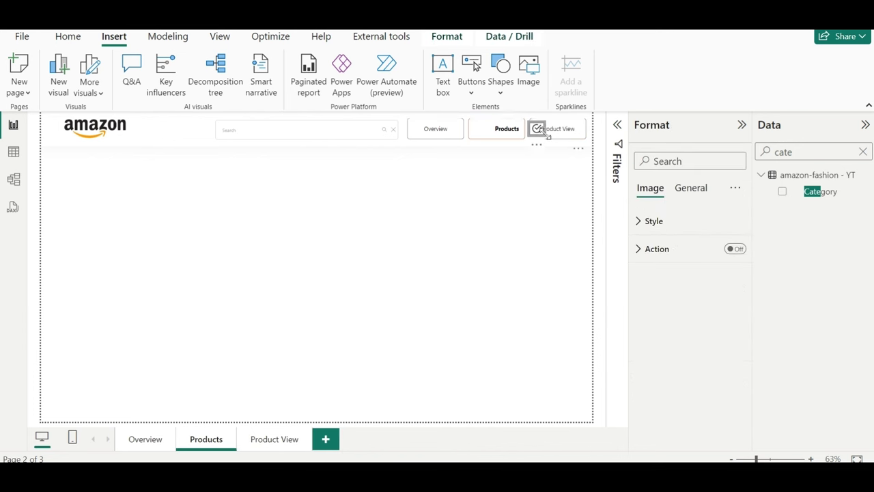
{"action": "left_click_drag", "start_coordinate": [536, 146], "coordinate": [484, 144]}
{"action": "left_click", "coordinate": [492, 183]}
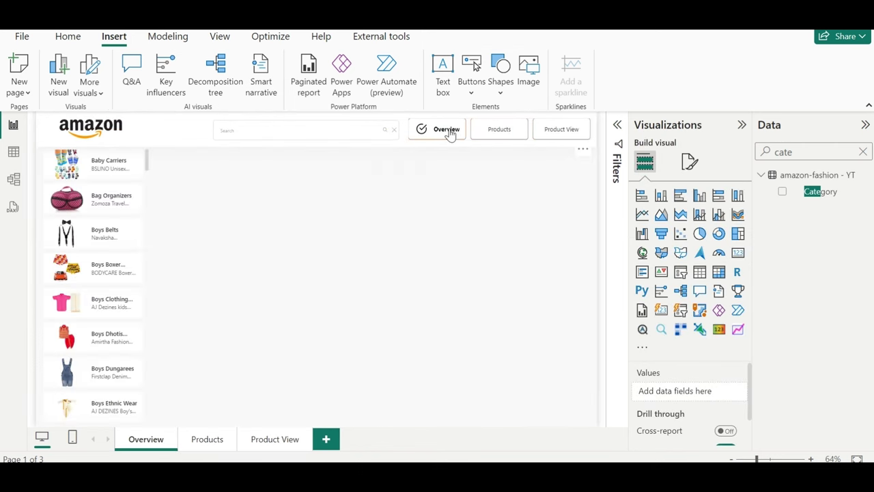
- Set the Products page canvas background colour to white
{"action": "left_click", "coordinate": [515, 138], "text": "ctrl"}
{"action": "left_click", "coordinate": [689, 162]}
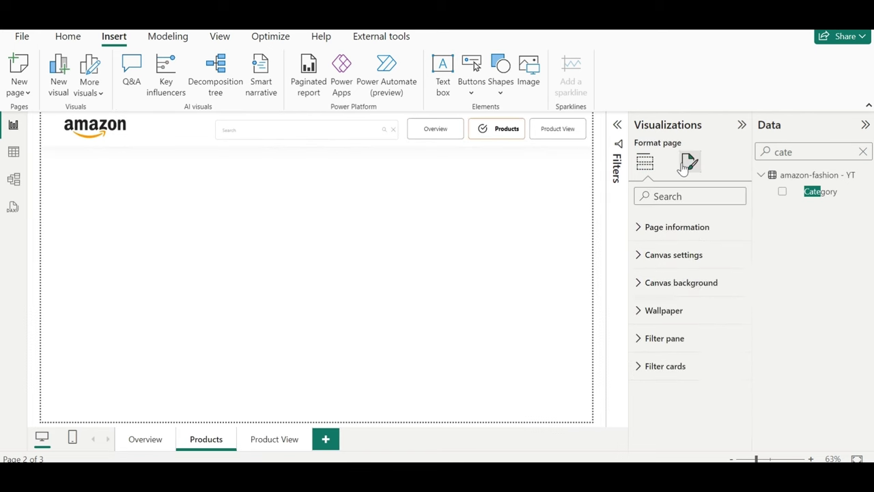
{"action": "left_click", "coordinate": [653, 282]}
{"action": "left_click", "coordinate": [666, 329]}
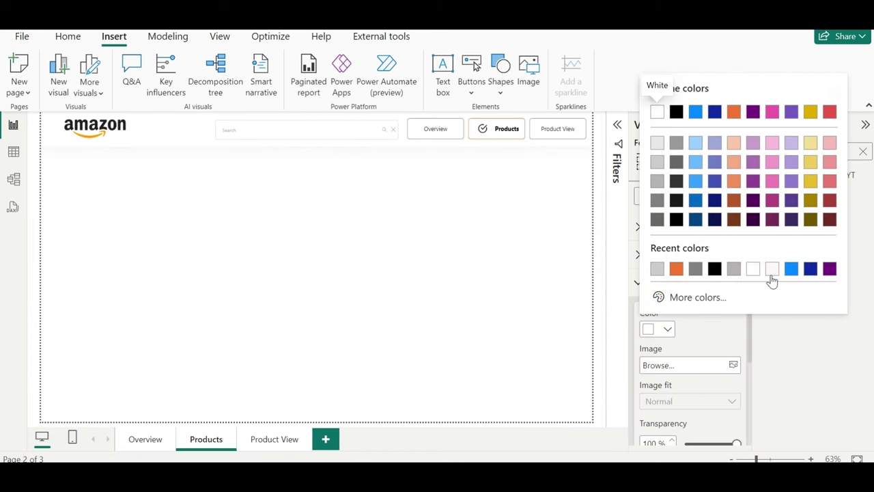
{"action": "left_click", "coordinate": [771, 272]}
{"action": "scroll", "coordinate": [692, 389], "scroll_direction": "down", "scroll_amount": 2}
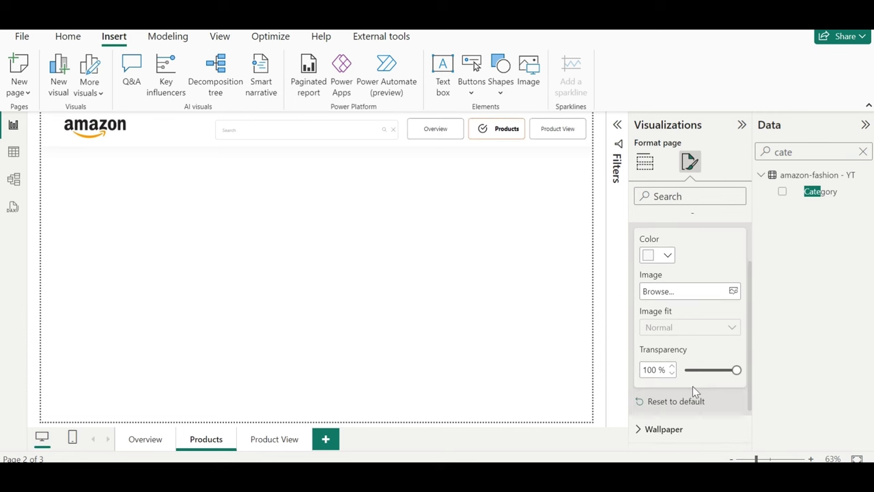
{"action": "left_click", "coordinate": [693, 373]}
{"action": "left_click", "coordinate": [558, 136]}
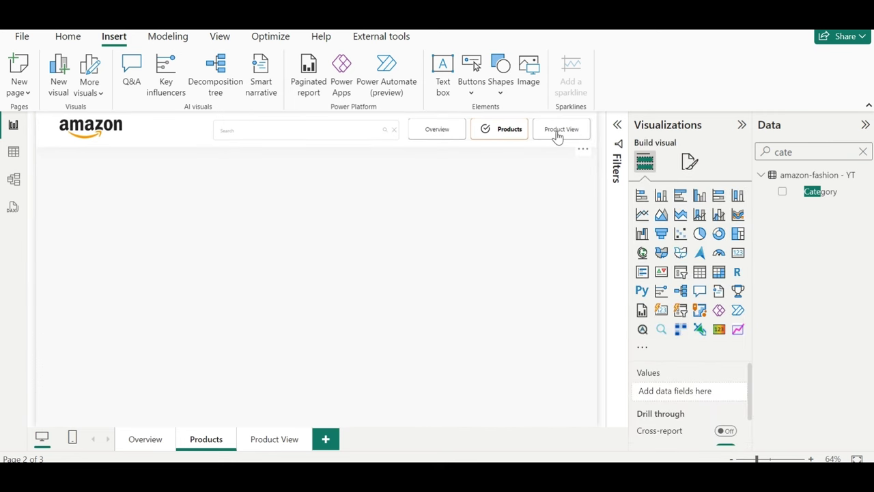
- Give the Product View page a white canvas background at 0% transparency, then return to Overview
{"action": "left_click", "coordinate": [558, 136], "text": "ctrl"}
{"action": "left_click", "coordinate": [689, 162]}
{"action": "left_click", "coordinate": [681, 282]}
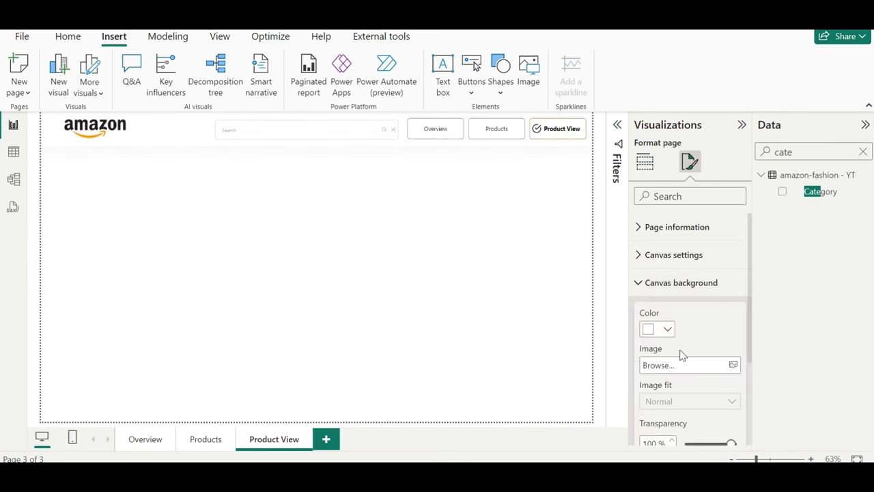
{"action": "left_click", "coordinate": [660, 330]}
{"action": "left_click", "coordinate": [659, 266]}
{"action": "scroll", "coordinate": [690, 328], "scroll_direction": "down", "scroll_amount": 3}
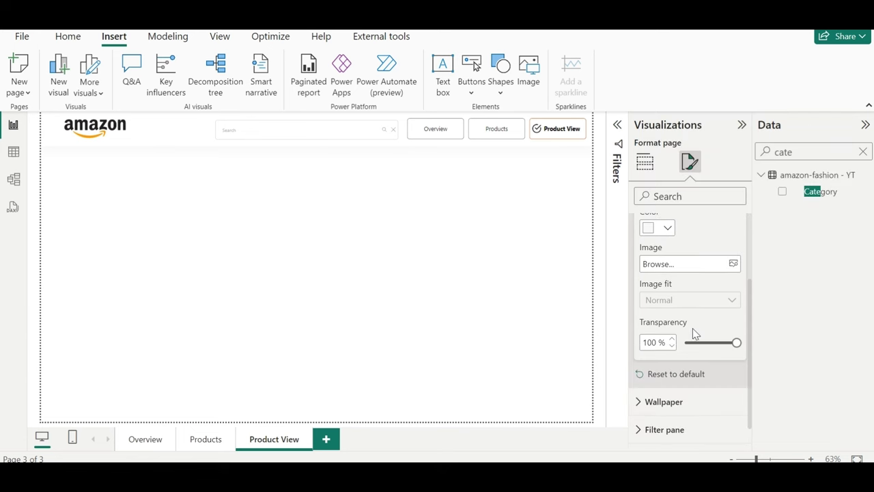
{"action": "left_click", "coordinate": [688, 342]}
{"action": "left_click", "coordinate": [460, 196]}
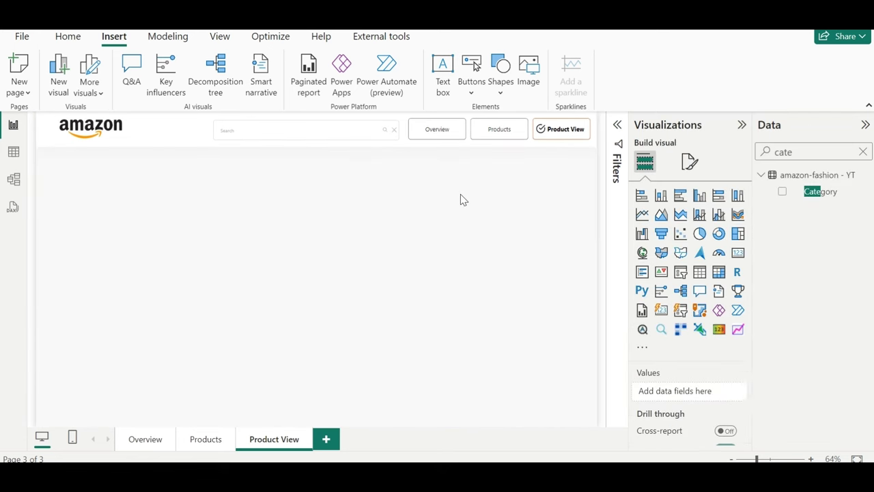
{"action": "left_click", "coordinate": [451, 136], "text": "ctrl"}
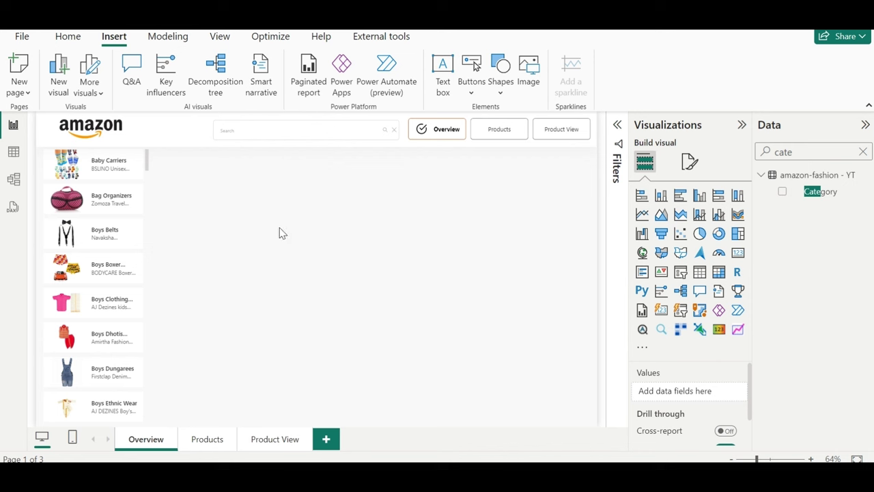
- Clear the Data pane search so all amazon-fashion fields show, and check the product list visual
{"action": "left_click", "coordinate": [862, 152]}
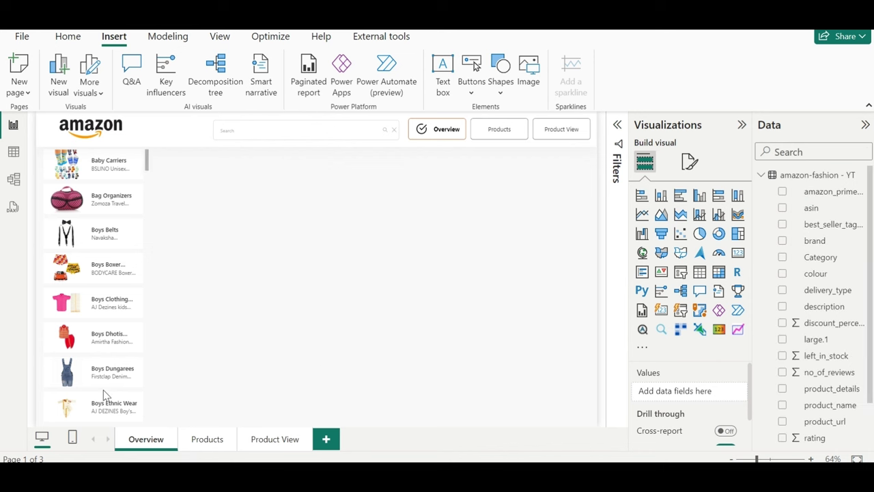
{"action": "scroll", "coordinate": [103, 389], "scroll_direction": "down", "scroll_amount": 2}
{"action": "left_click", "coordinate": [104, 317]}
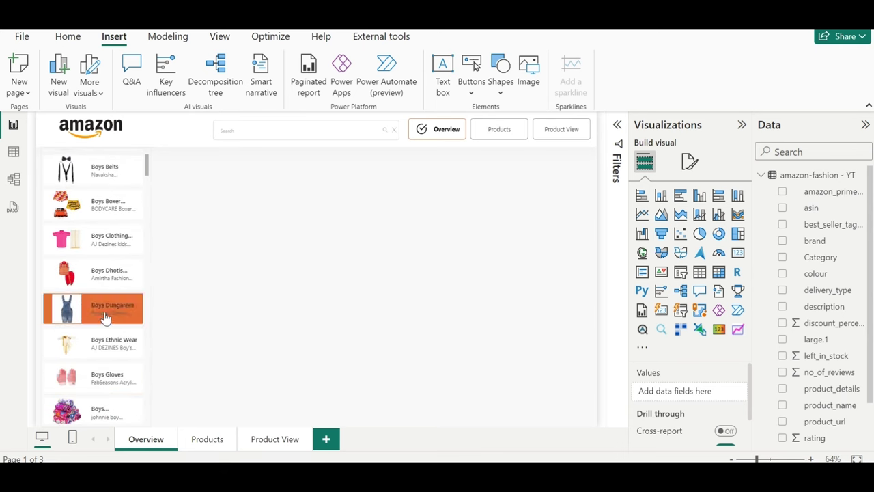
{"action": "left_click", "coordinate": [107, 271]}
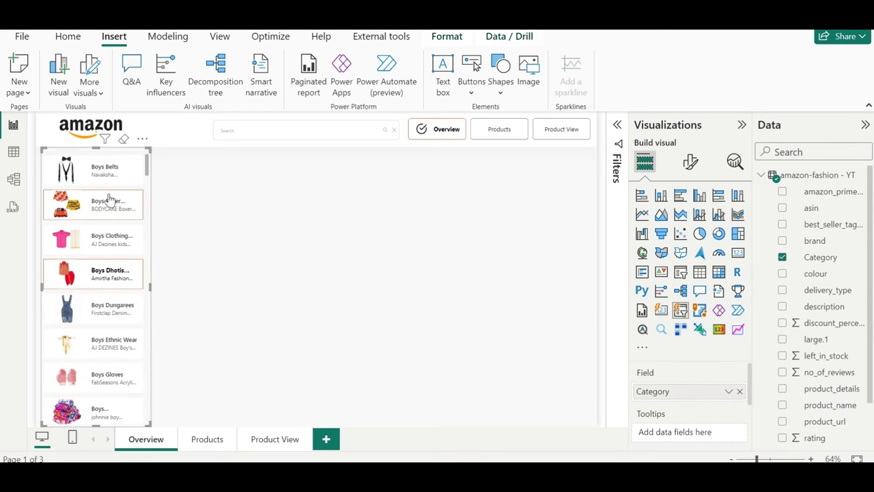
{"action": "left_click", "coordinate": [431, 396]}
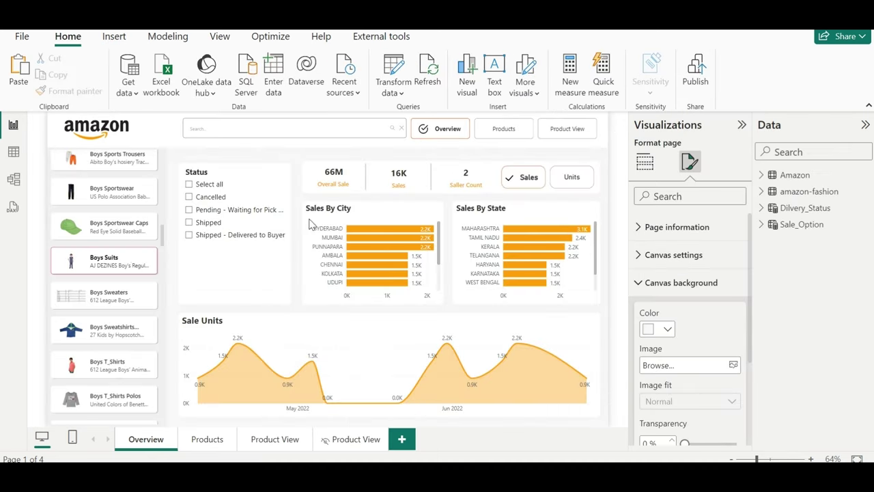
- Toggle the finished dashboard's figures between Units and Sales twice
{"action": "left_click", "coordinate": [570, 179]}
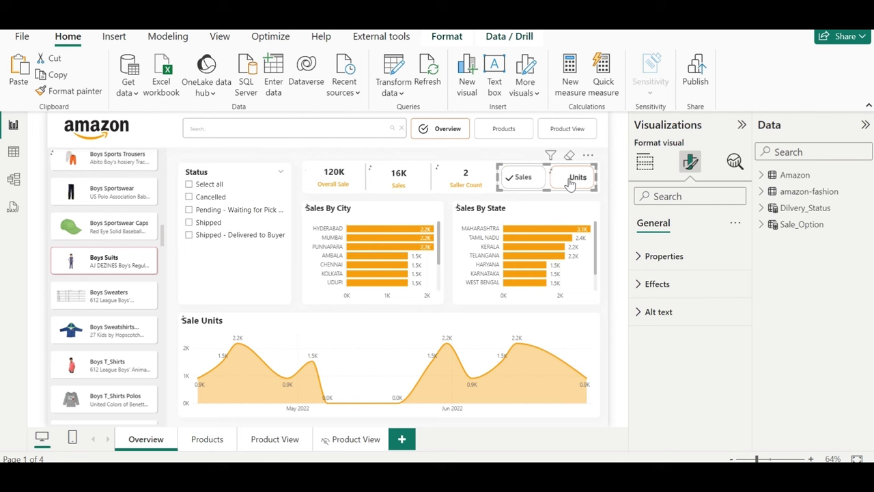
{"action": "left_click", "coordinate": [533, 180]}
{"action": "left_click", "coordinate": [571, 179]}
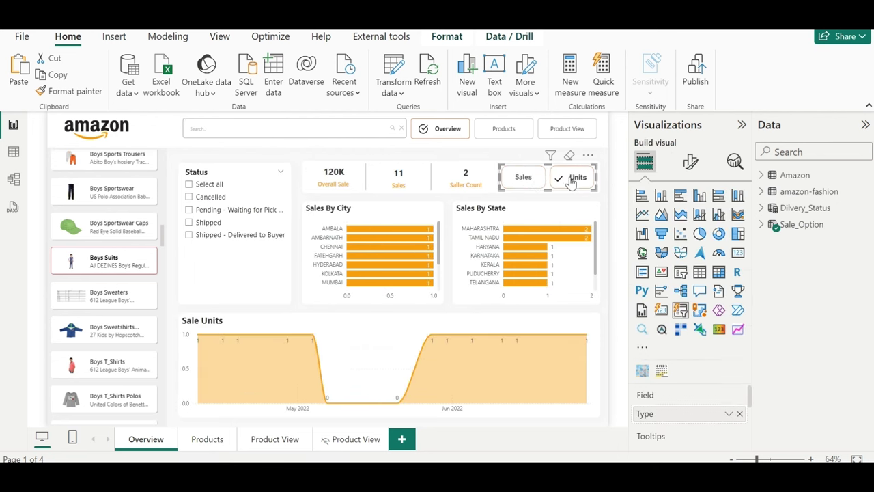
{"action": "left_click", "coordinate": [524, 182]}
- Inspect the Sale_Option formula's Sales and Units values, close it unchanged, and return to the untitled report
{"action": "scroll", "coordinate": [653, 406], "scroll_direction": "down", "scroll_amount": 1}
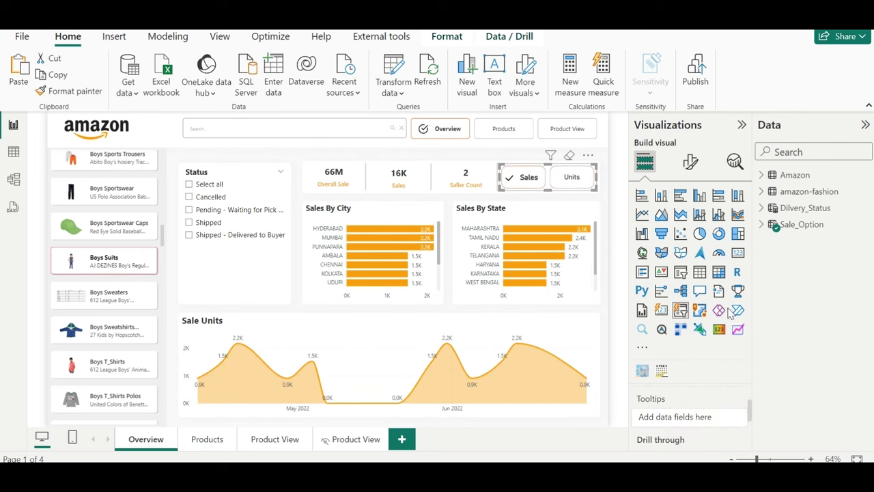
{"action": "left_click", "coordinate": [803, 225]}
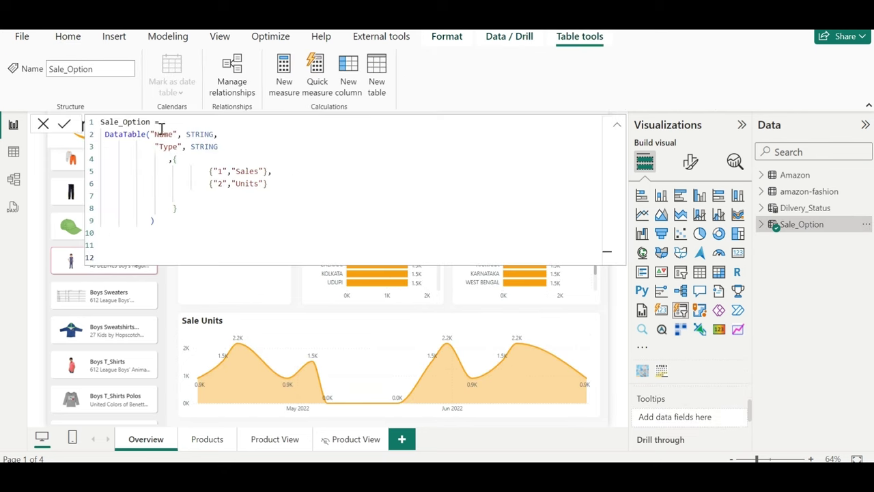
{"action": "left_click_drag", "start_coordinate": [150, 231], "coordinate": [77, 125]}
{"action": "key", "text": "ctrl+c"}
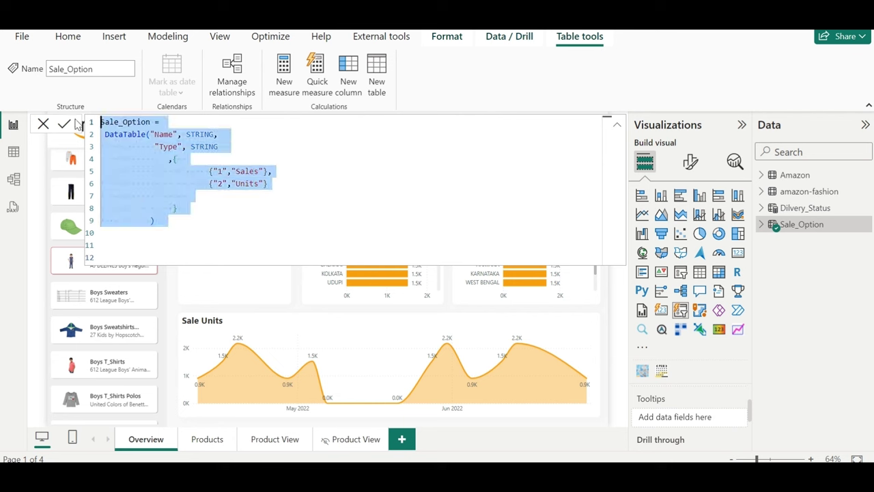
{"action": "left_click", "coordinate": [254, 189]}
{"action": "double_click", "coordinate": [244, 171]}
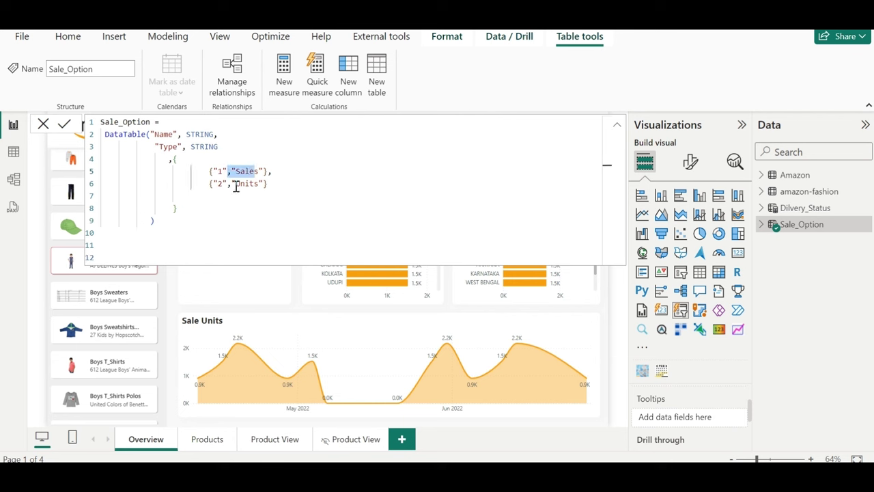
{"action": "double_click", "coordinate": [246, 183]}
{"action": "left_click", "coordinate": [43, 123]}
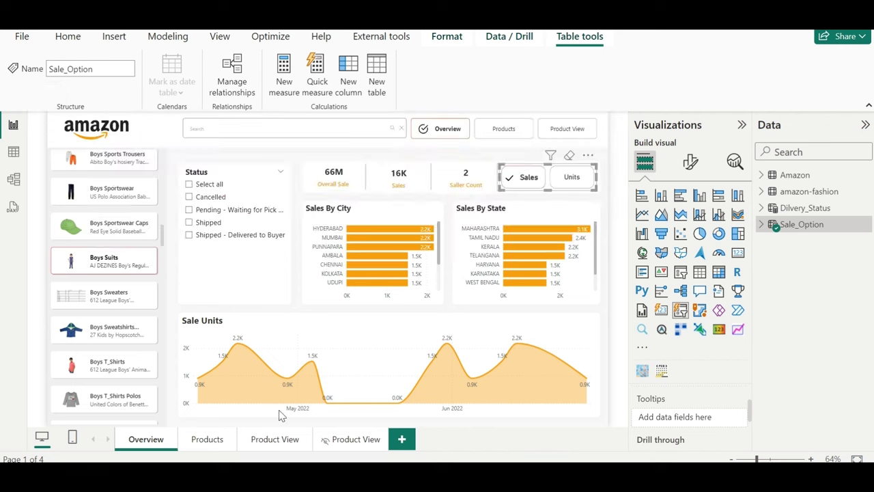
{"action": "left_click", "coordinate": [511, 445]}
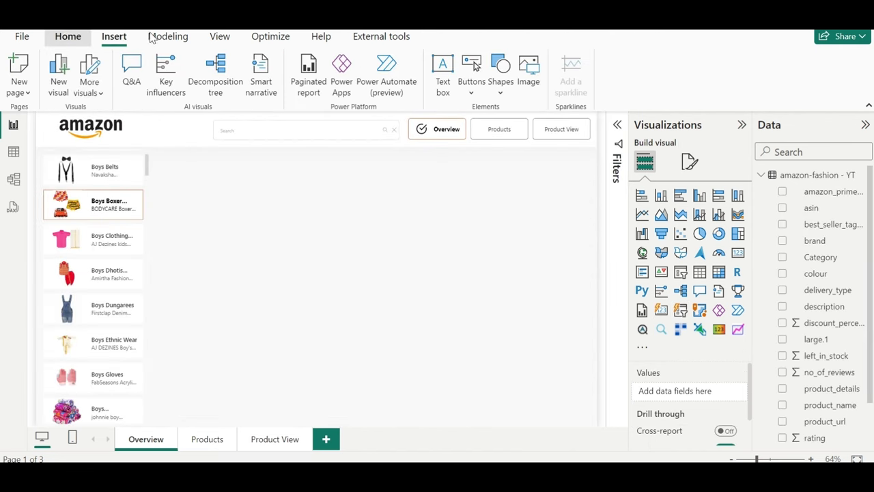
- Create the Sale_Option calculated table from the pasted DataTable formula in Table view
{"action": "left_click", "coordinate": [67, 36]}
{"action": "left_click", "coordinate": [13, 152]}
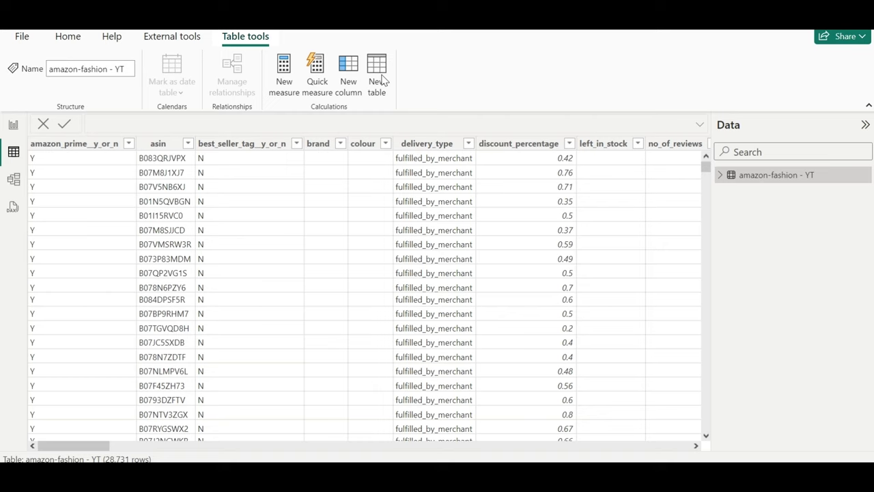
{"action": "left_click", "coordinate": [377, 75]}
{"action": "key", "text": "ctrl+v"}
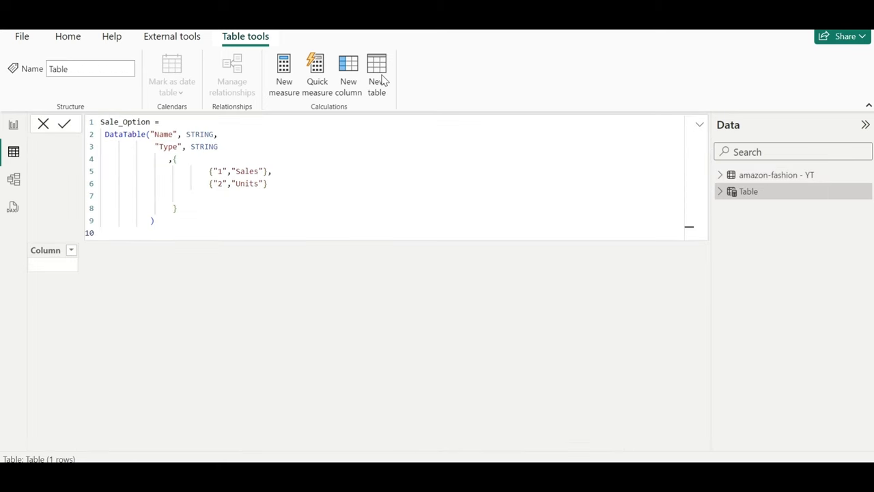
{"action": "left_click", "coordinate": [66, 126]}
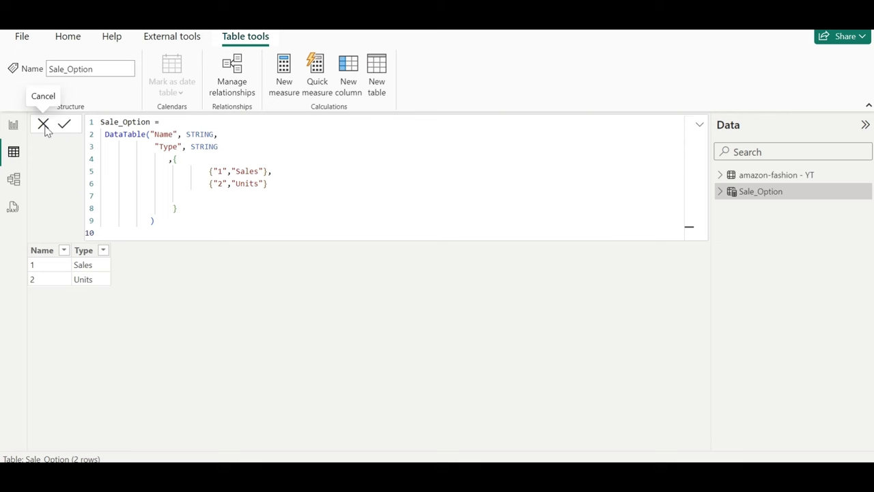
- Browse the amazon-fashion table's rows, then start importing an Excel workbook
{"action": "left_click", "coordinate": [14, 126]}
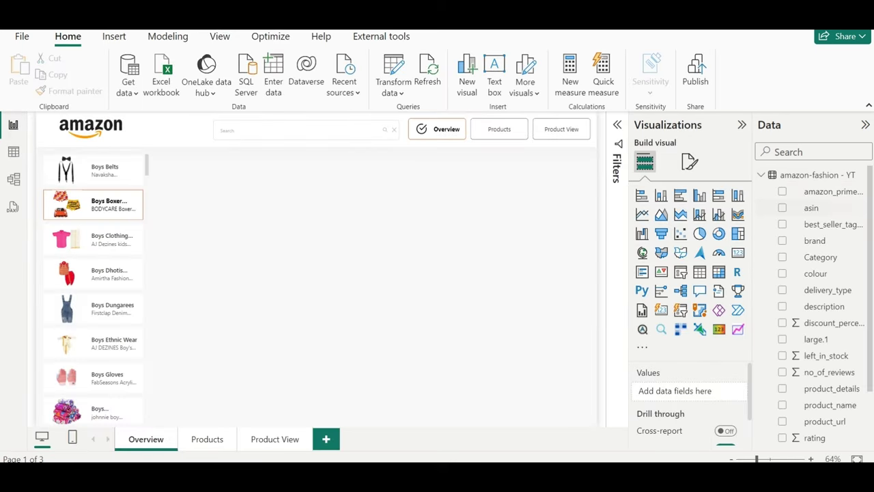
{"action": "left_click", "coordinate": [761, 177]}
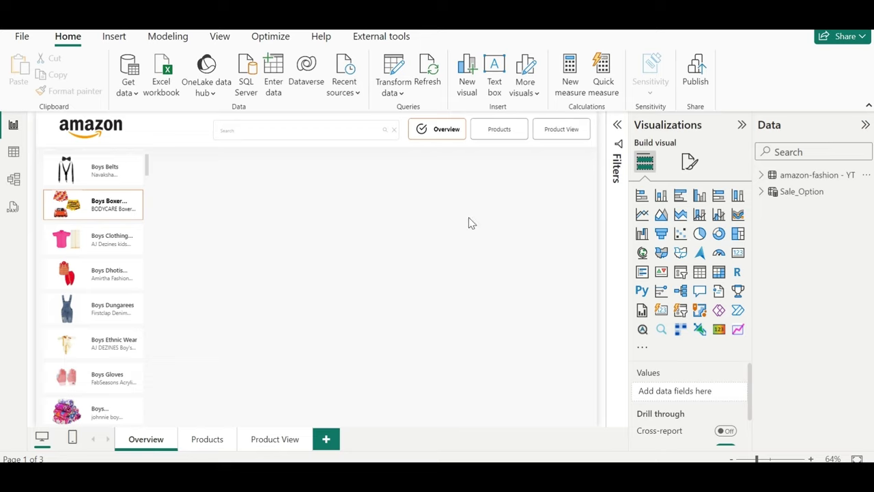
{"action": "left_click", "coordinate": [777, 179]}
{"action": "left_click", "coordinate": [14, 151]}
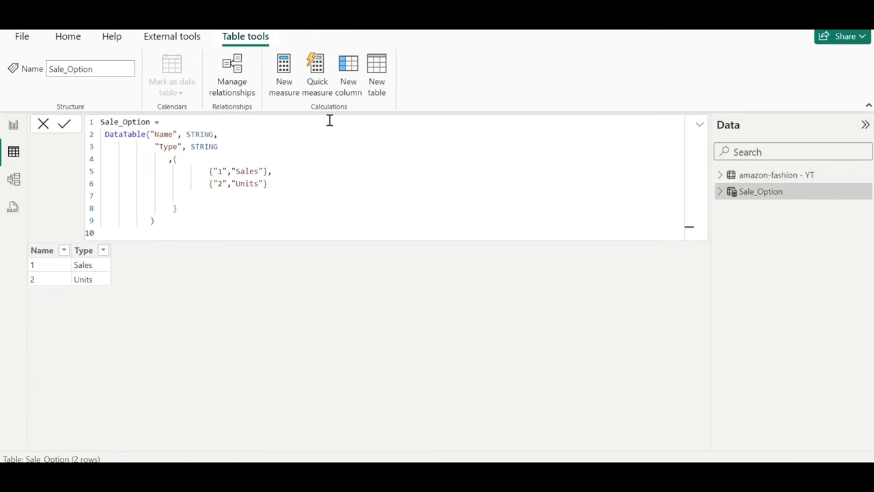
{"action": "left_click", "coordinate": [741, 177]}
{"action": "scroll", "coordinate": [321, 240], "scroll_direction": "right", "scroll_amount": 5}
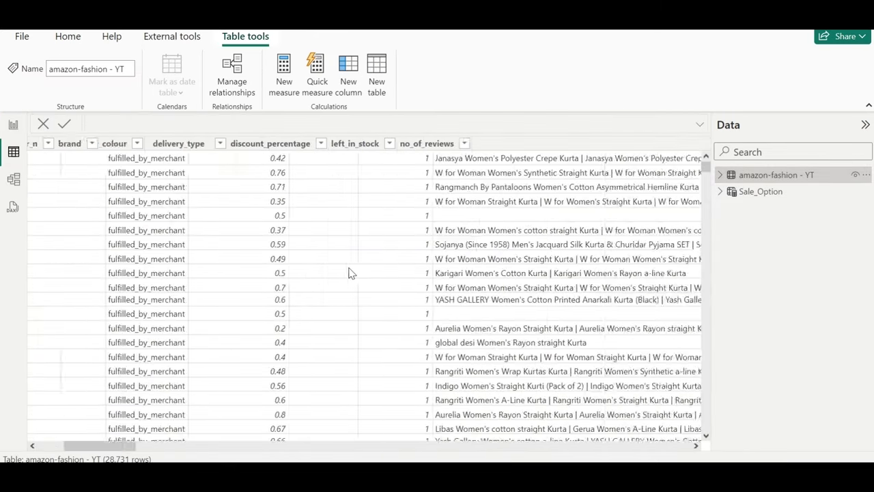
{"action": "scroll", "coordinate": [351, 274], "scroll_direction": "right", "scroll_amount": 5}
{"action": "scroll", "coordinate": [351, 273], "scroll_direction": "left", "scroll_amount": 5}
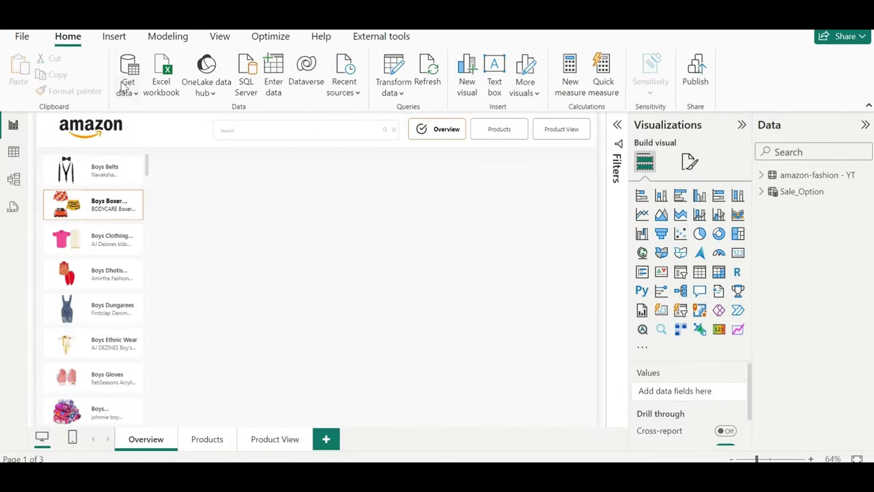
{"action": "left_click", "coordinate": [128, 88]}
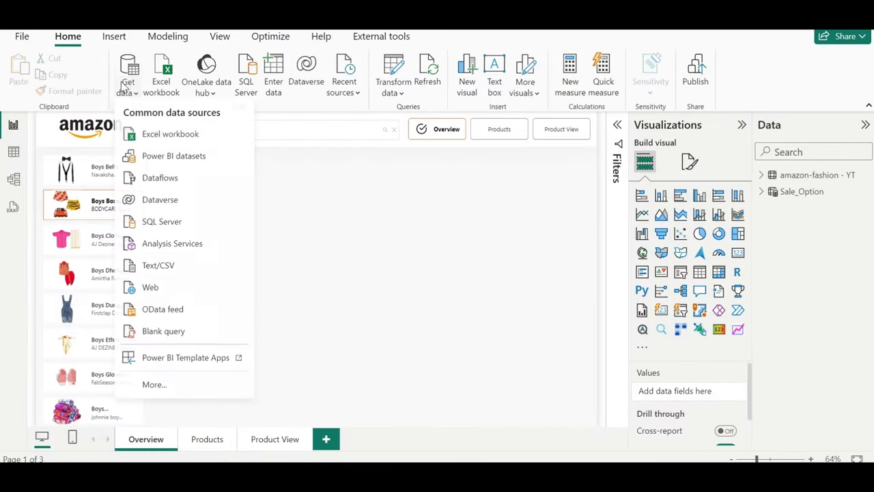
{"action": "left_click", "coordinate": [189, 139]}
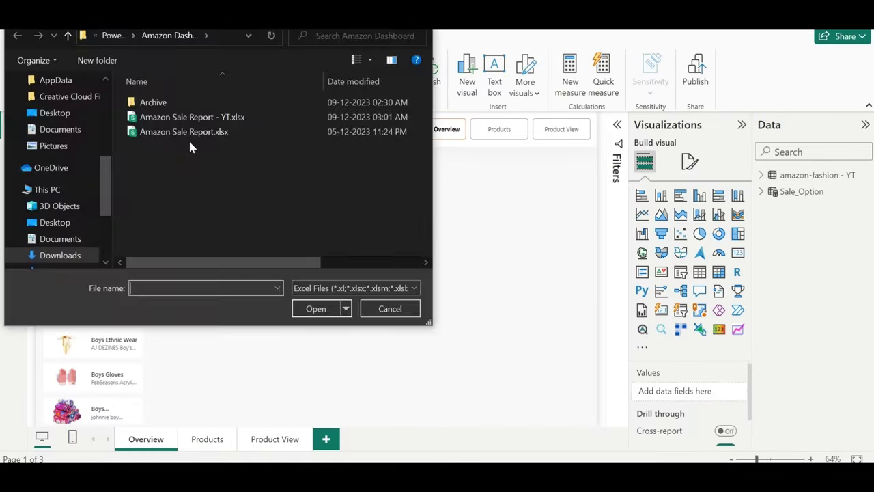
- Load the Amazon sheet from Amazon Sale Report - YT.xlsx into the model
{"action": "double_click", "coordinate": [220, 117]}
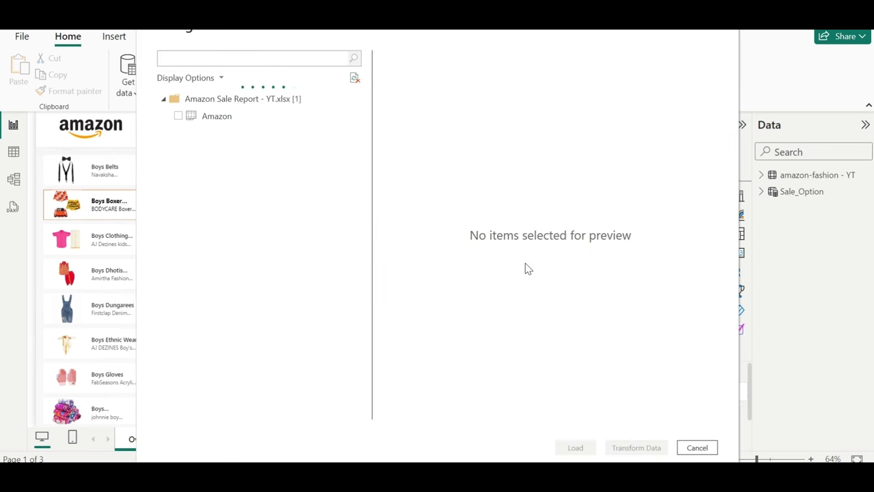
{"action": "left_click", "coordinate": [219, 117]}
{"action": "left_click", "coordinate": [178, 116]}
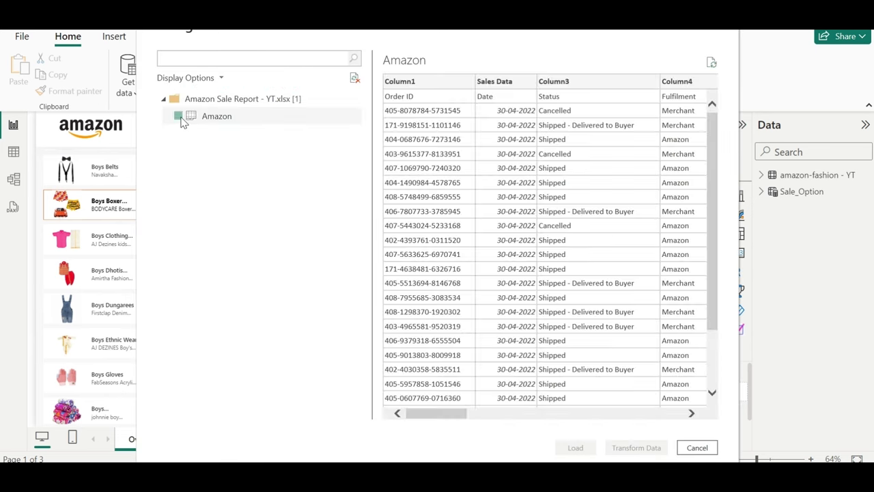
{"action": "left_click", "coordinate": [575, 449]}
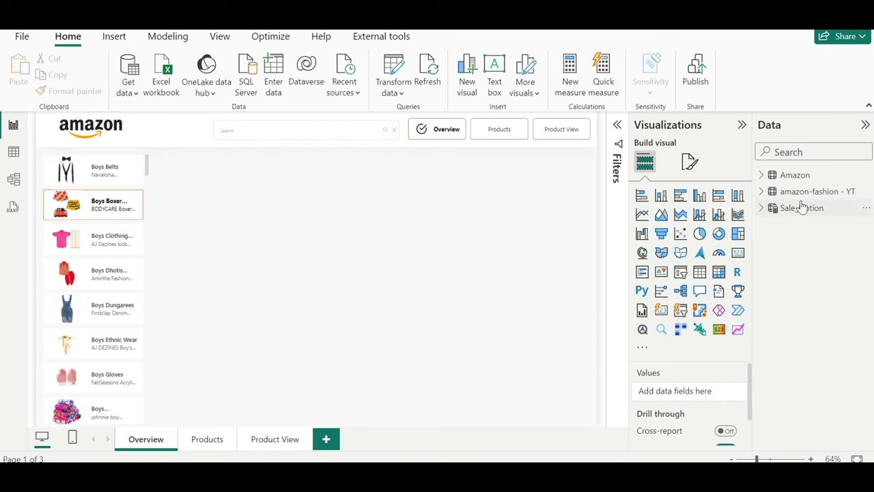
- Check the imported Amazon table's rows in Table view, then return to the report
{"action": "left_click", "coordinate": [792, 178]}
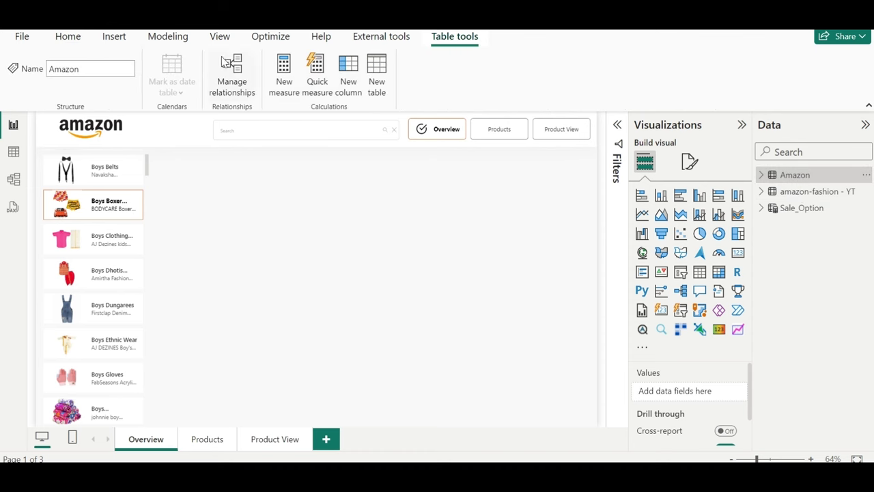
{"action": "left_click", "coordinate": [67, 36]}
{"action": "left_click", "coordinate": [26, 151]}
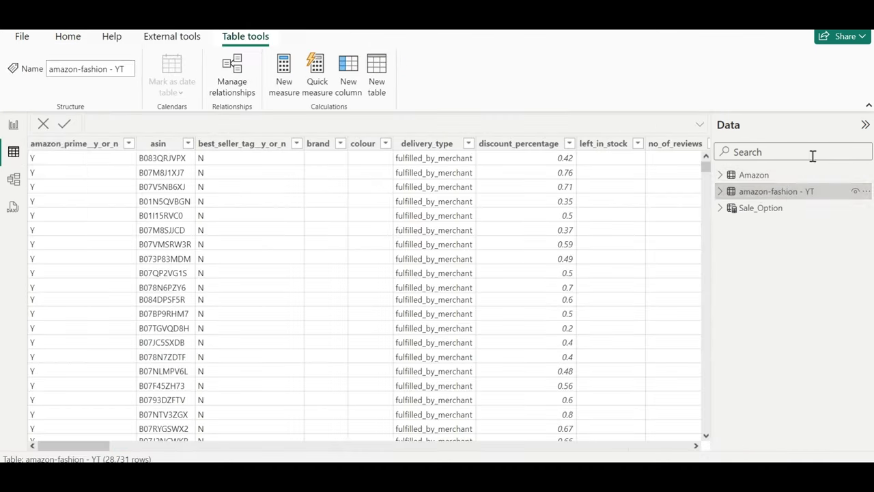
{"action": "left_click", "coordinate": [776, 176]}
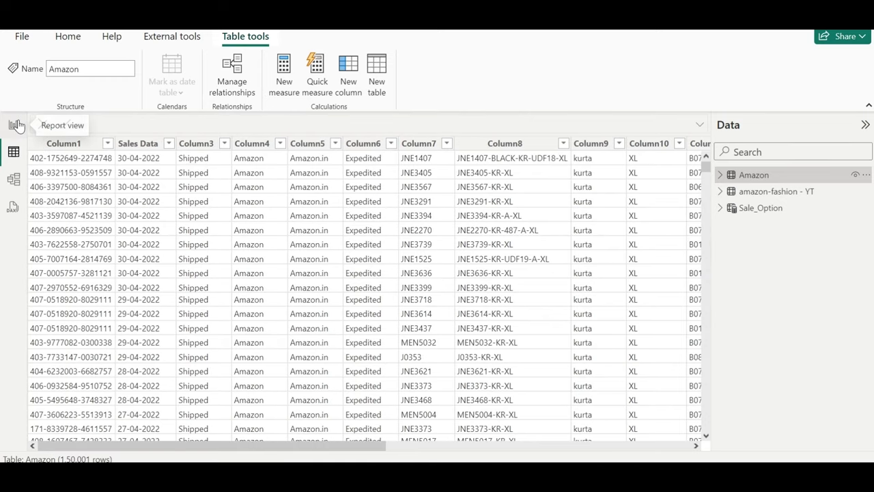
{"action": "mouse_move", "coordinate": [247, 478]}
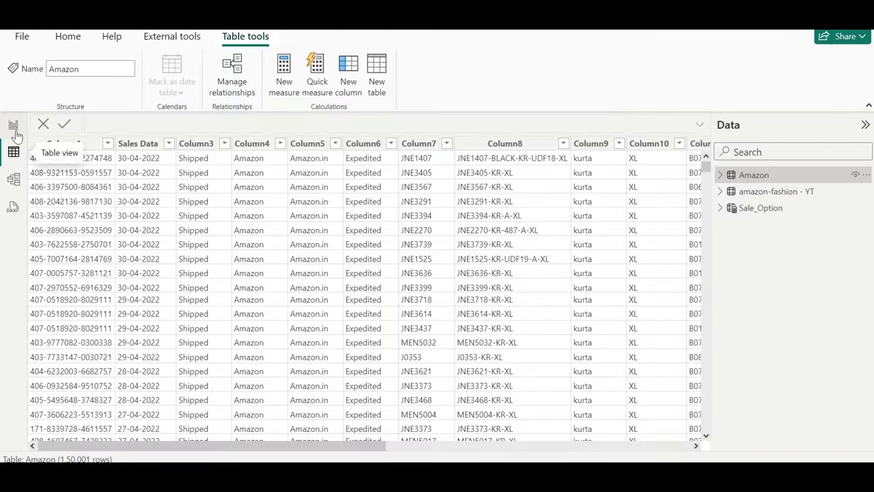
{"action": "left_click", "coordinate": [15, 129]}
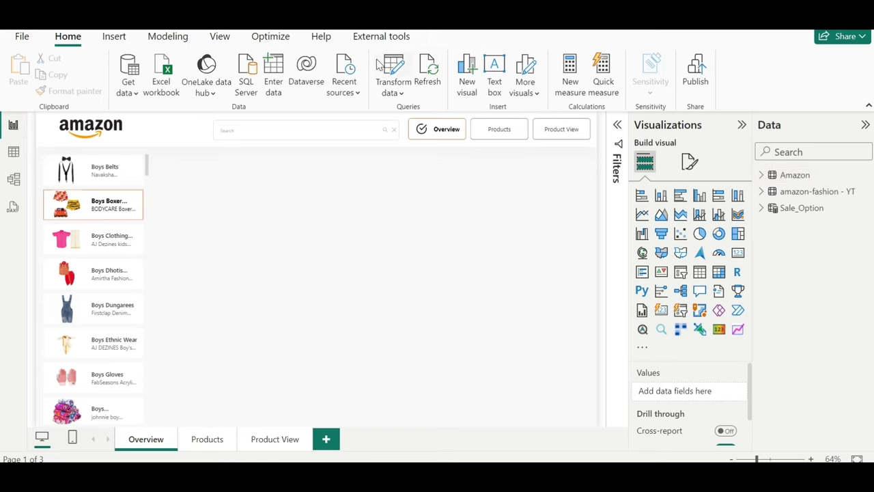
- Promote the Amazon query's first row to column headers and apply the changes
{"action": "left_click", "coordinate": [379, 65]}
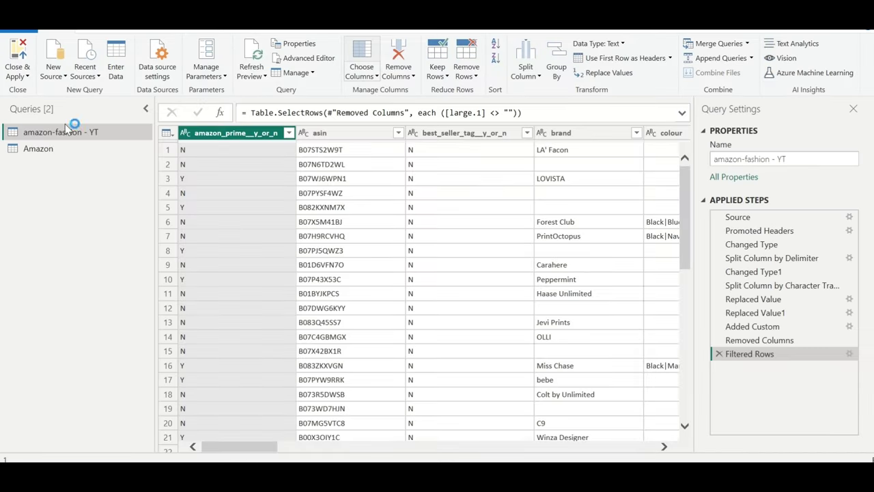
{"action": "left_click", "coordinate": [66, 149]}
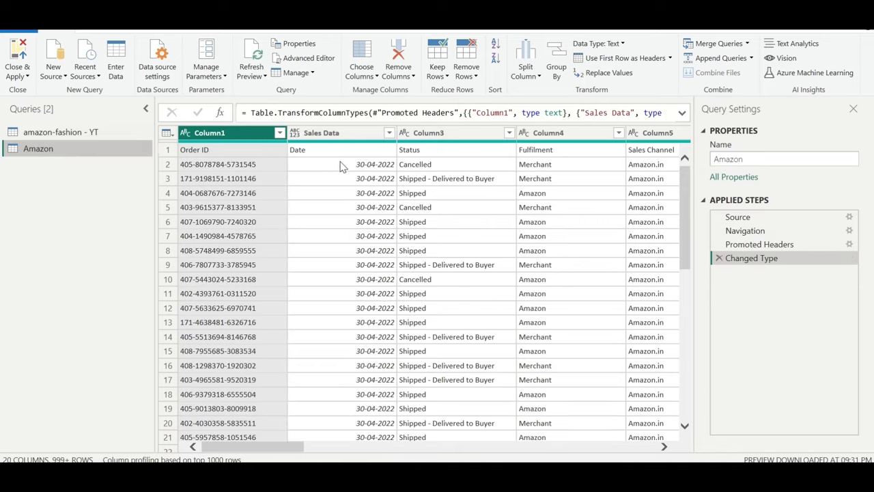
{"action": "left_click", "coordinate": [647, 58]}
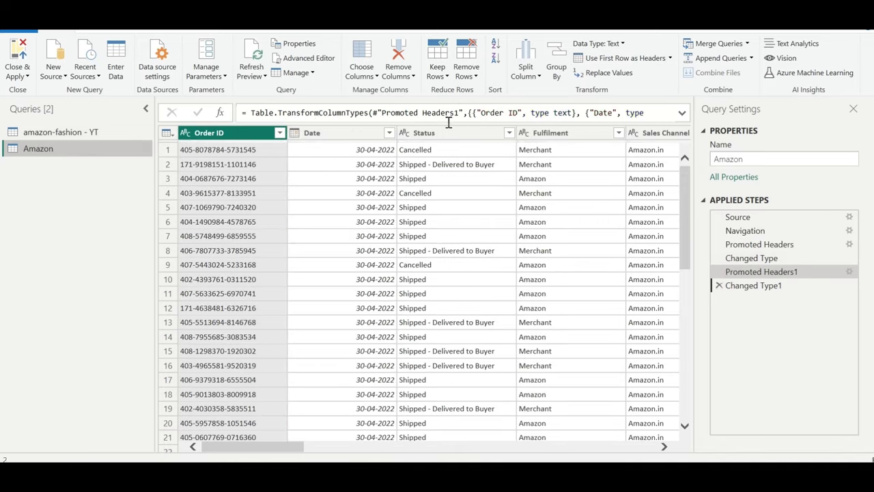
{"action": "left_click", "coordinate": [21, 69]}
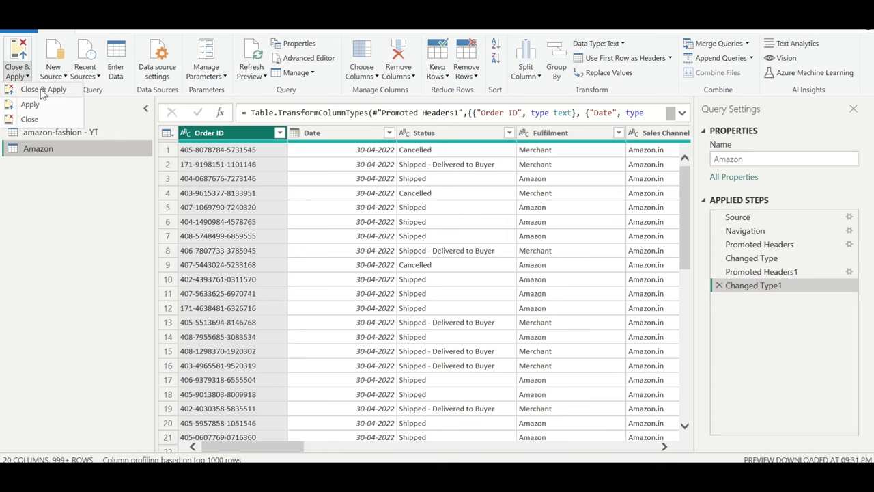
{"action": "left_click", "coordinate": [42, 92]}
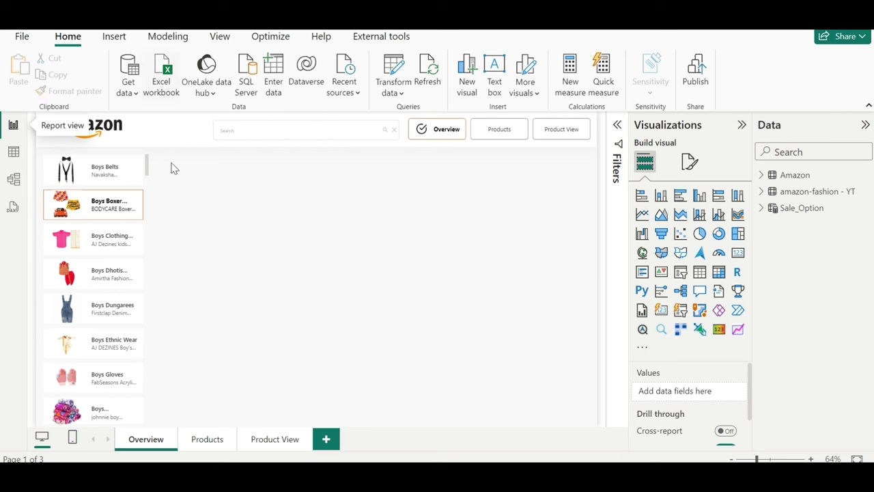
{"action": "left_click", "coordinate": [792, 175]}
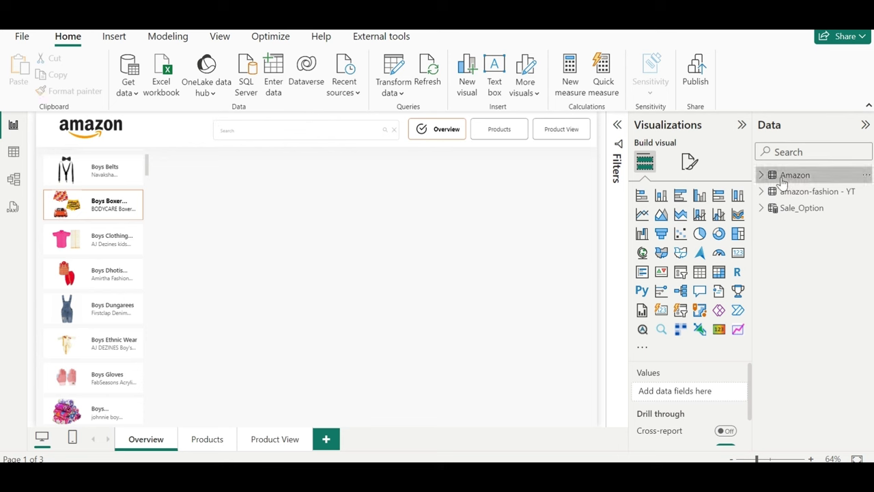
{"action": "left_click", "coordinate": [69, 36]}
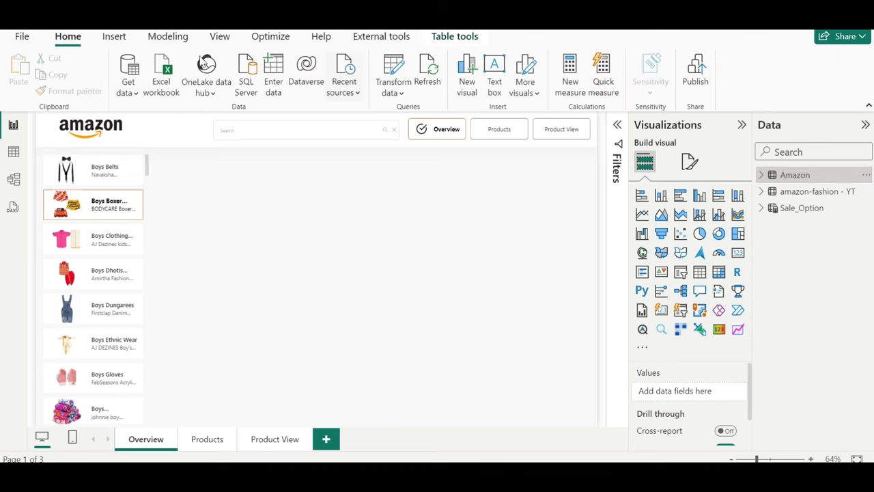
{"action": "left_click", "coordinate": [13, 156]}
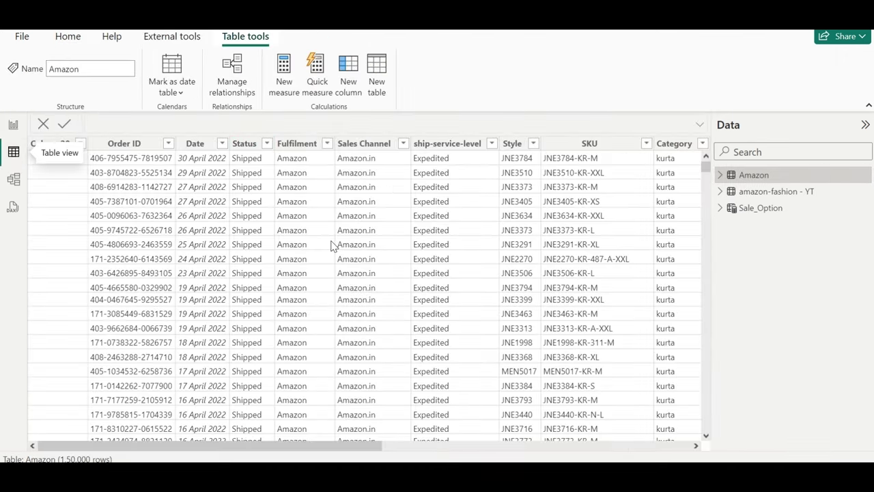
{"action": "left_click", "coordinate": [267, 145]}
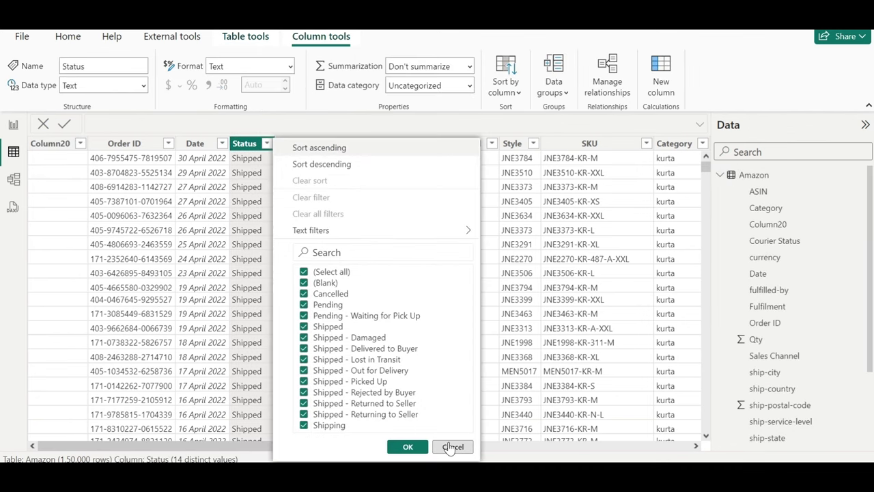
{"action": "left_click", "coordinate": [451, 447]}
{"action": "left_click", "coordinate": [12, 124]}
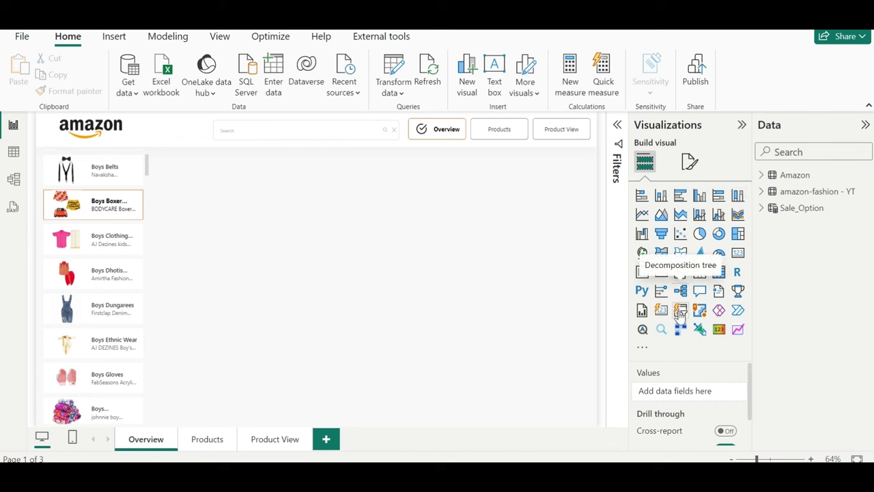
- Add a slicer beside the product list showing the Amazon Status field
{"action": "left_click_drag", "start_coordinate": [306, 210], "coordinate": [275, 217]}
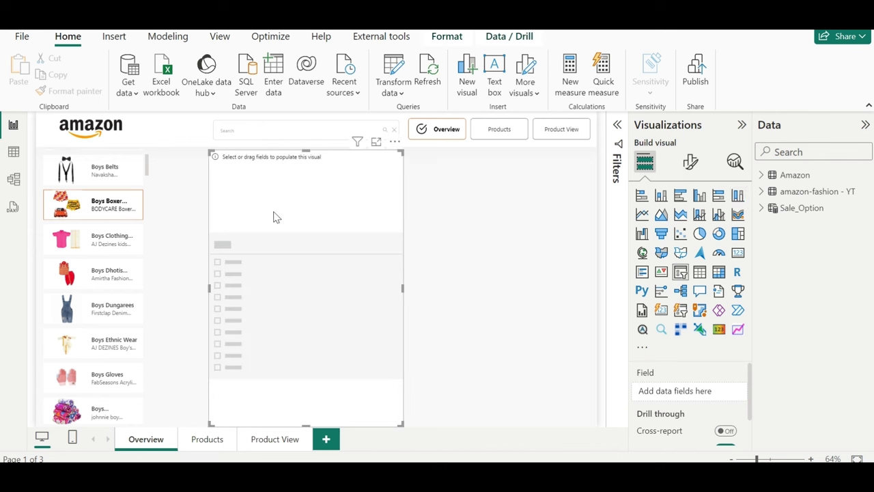
{"action": "left_click_drag", "start_coordinate": [213, 156], "coordinate": [278, 275]}
{"action": "left_click_drag", "start_coordinate": [336, 346], "coordinate": [213, 234]}
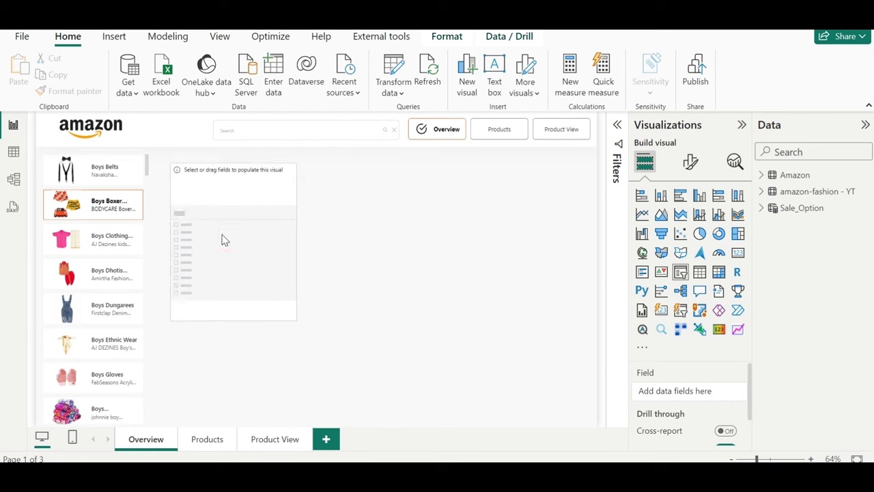
{"action": "left_click", "coordinate": [790, 174]}
{"action": "left_click", "coordinate": [761, 176]}
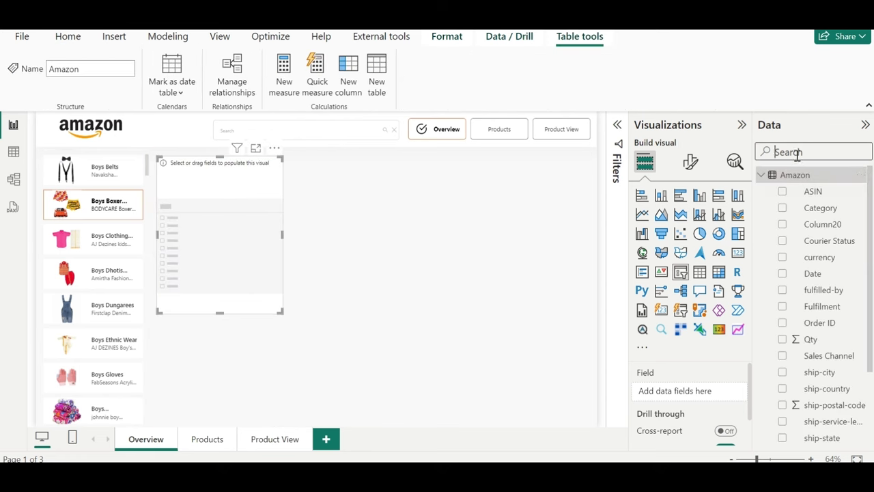
{"action": "type", "text": "st"}
{"action": "left_click_drag", "start_coordinate": [813, 241], "coordinate": [198, 230]}
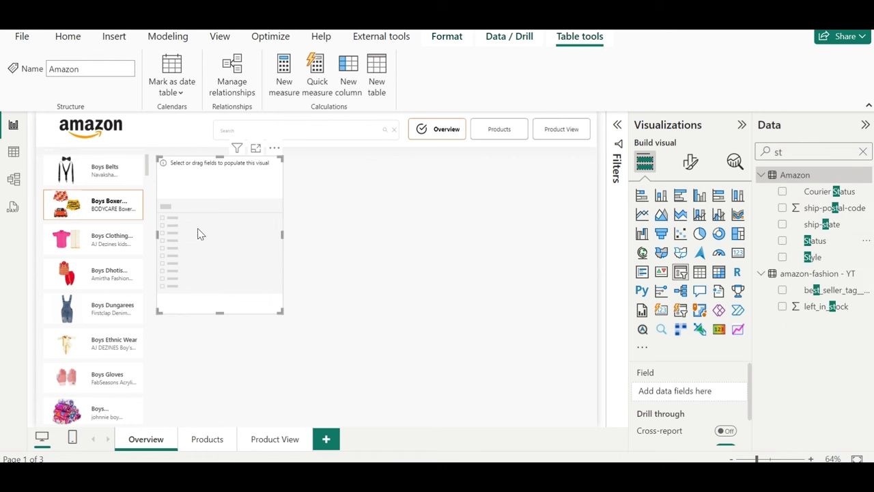
{"action": "left_click_drag", "start_coordinate": [280, 312], "coordinate": [293, 330]}
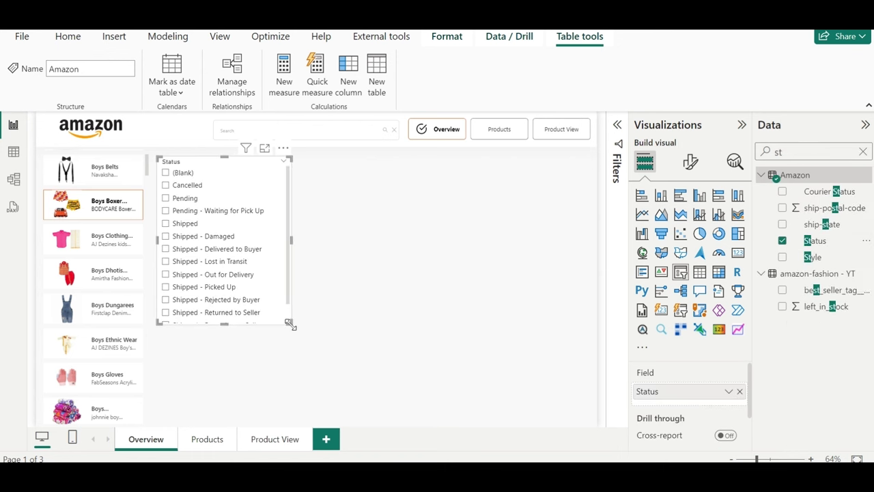
- Exclude (Blank) from the Status slicer using the filter pane
{"action": "left_click", "coordinate": [617, 126]}
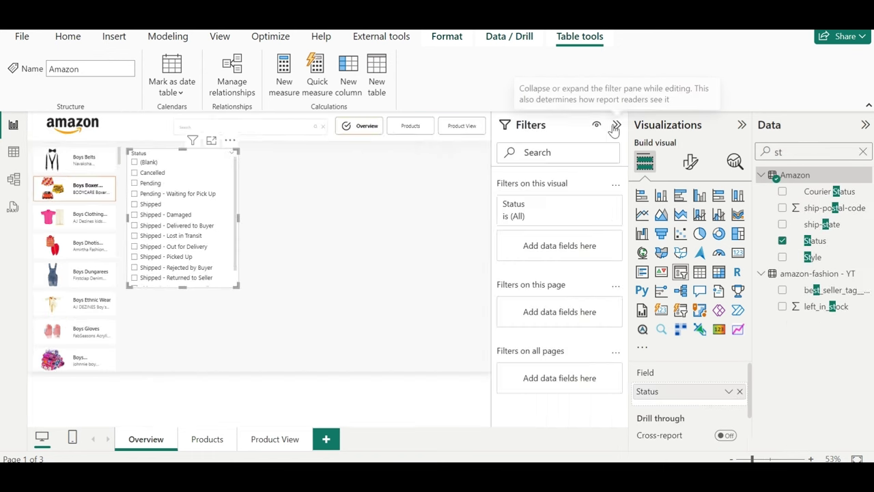
{"action": "left_click", "coordinate": [596, 206]}
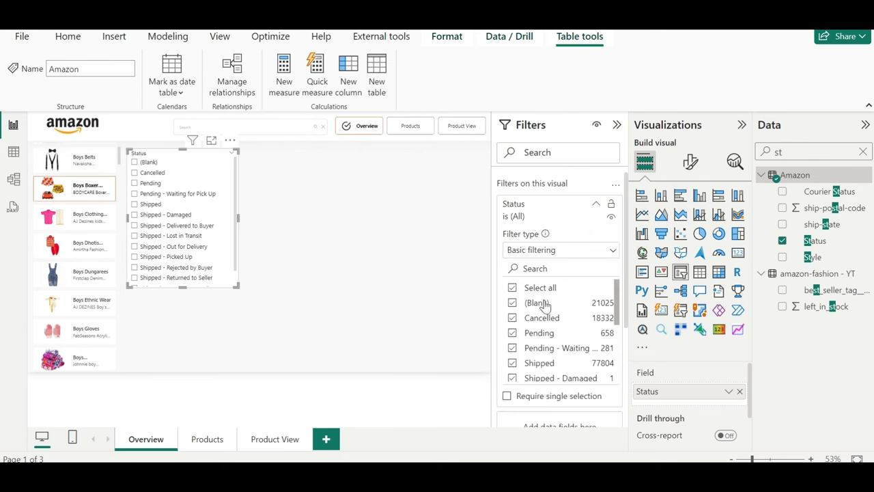
{"action": "left_click", "coordinate": [545, 303]}
{"action": "left_click", "coordinate": [617, 125]}
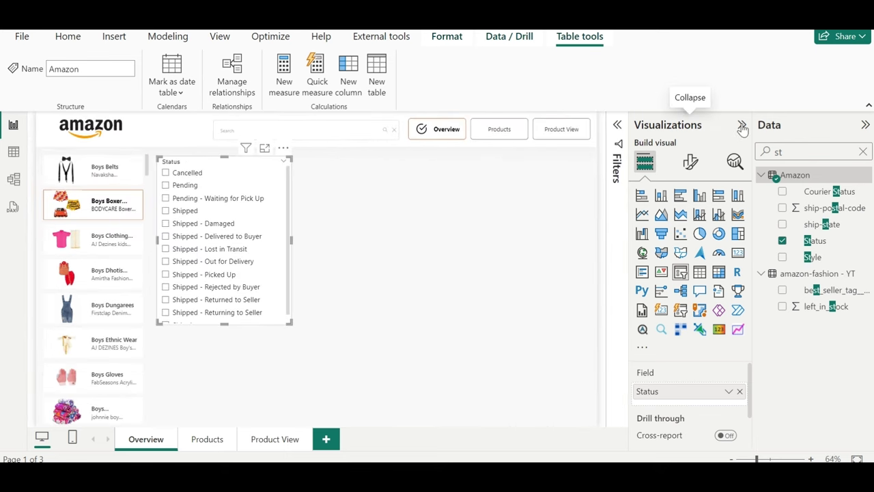
- Copy the top banner's formatting onto the Status slicer and test selecting Shipped - Damaged
{"action": "left_click", "coordinate": [742, 128]}
{"action": "left_click", "coordinate": [239, 133]}
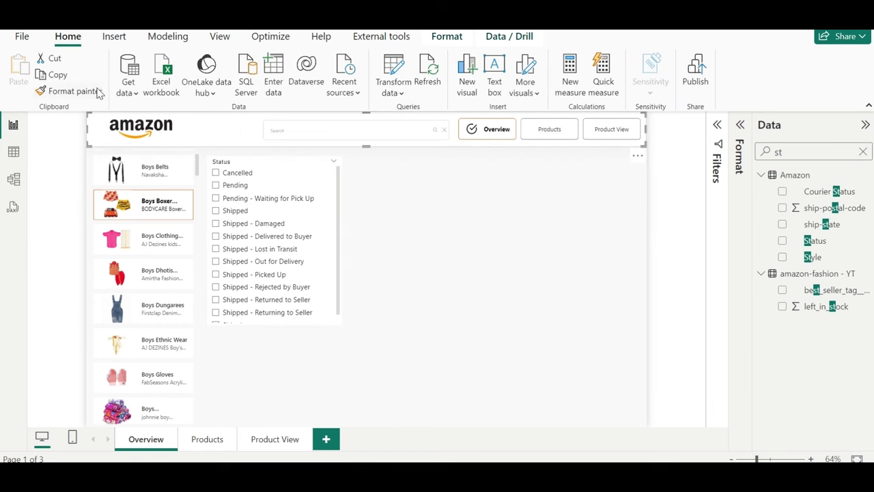
{"action": "left_click", "coordinate": [73, 91]}
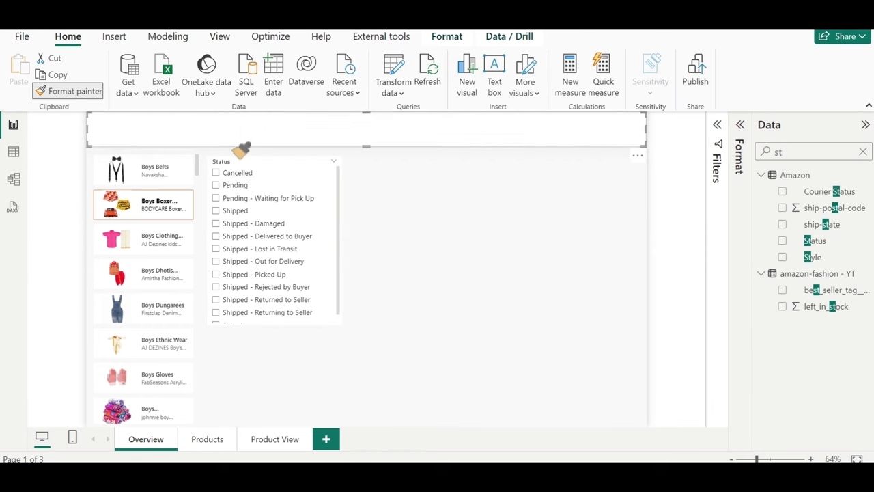
{"action": "left_click", "coordinate": [339, 179]}
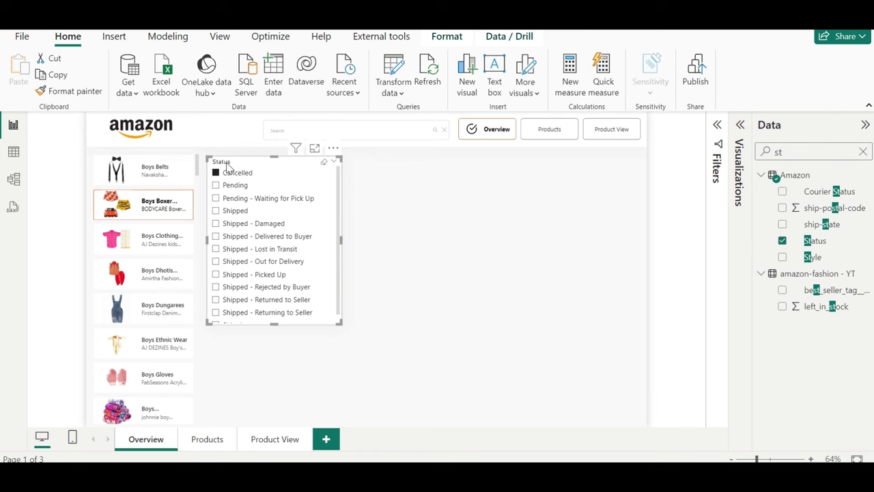
{"action": "left_click", "coordinate": [331, 224]}
{"action": "left_click", "coordinate": [369, 242]}
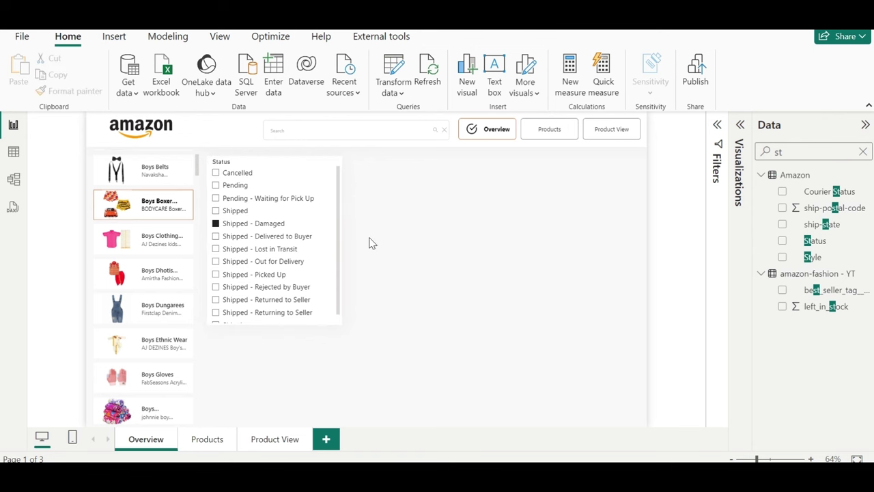
{"action": "left_click", "coordinate": [335, 322]}
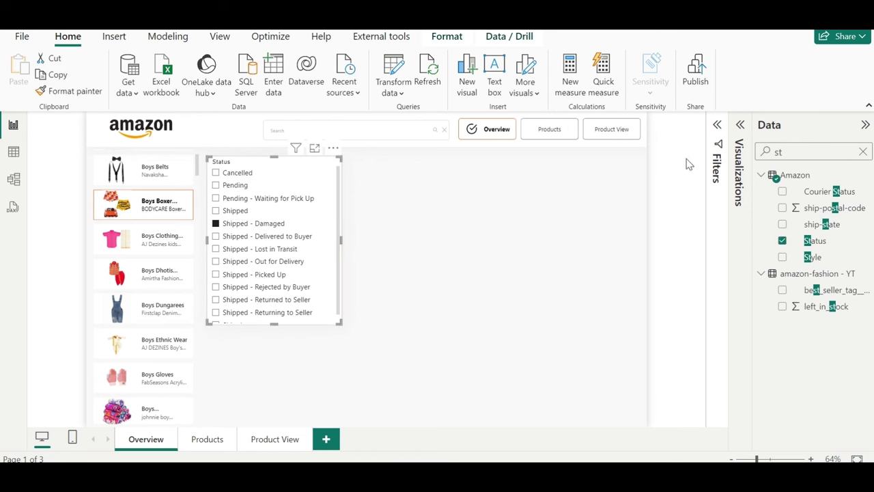
- Turn on a white border around the Status slicer
{"action": "left_click", "coordinate": [740, 125]}
{"action": "left_click", "coordinate": [690, 162]}
{"action": "left_click", "coordinate": [689, 223]}
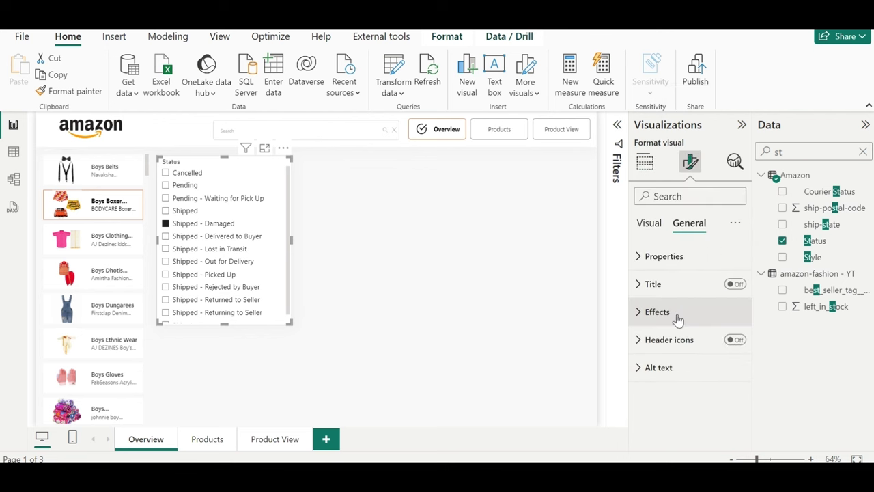
{"action": "left_click", "coordinate": [677, 320]}
{"action": "scroll", "coordinate": [678, 324], "scroll_direction": "down", "scroll_amount": 3}
{"action": "left_click", "coordinate": [728, 323]}
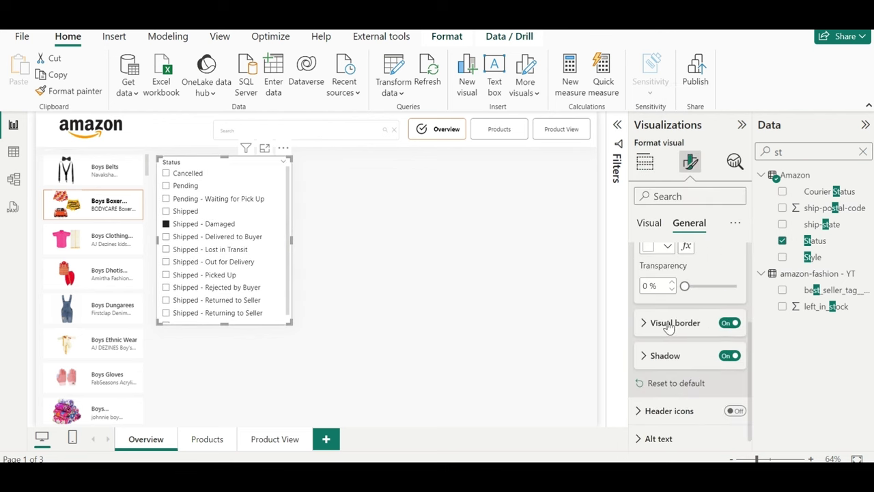
{"action": "left_click", "coordinate": [665, 322]}
{"action": "left_click", "coordinate": [667, 339]}
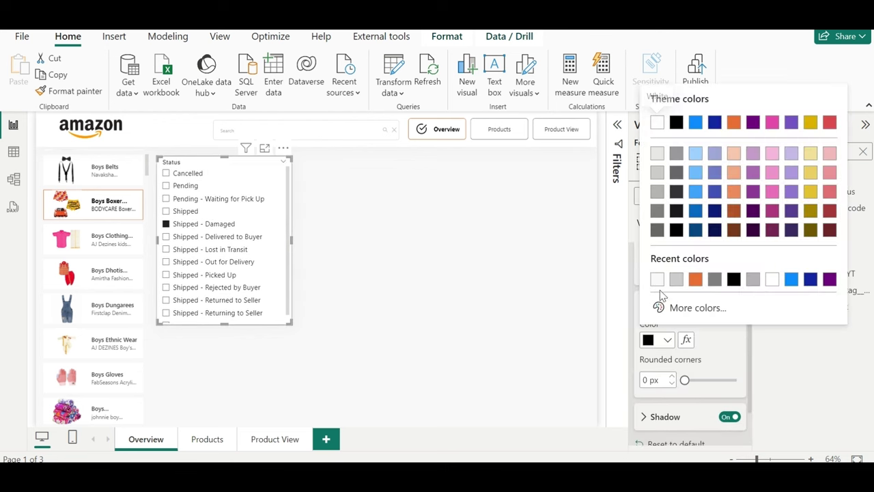
{"action": "left_click", "coordinate": [772, 280]}
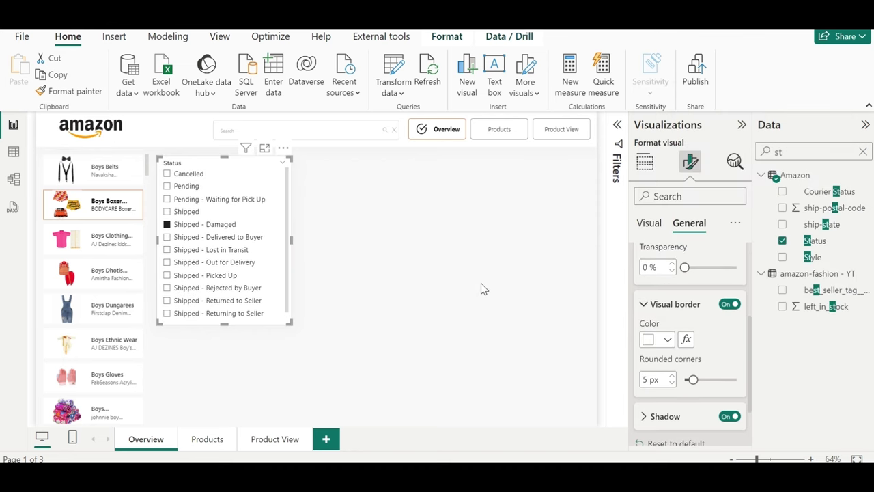
{"action": "left_click", "coordinate": [481, 284]}
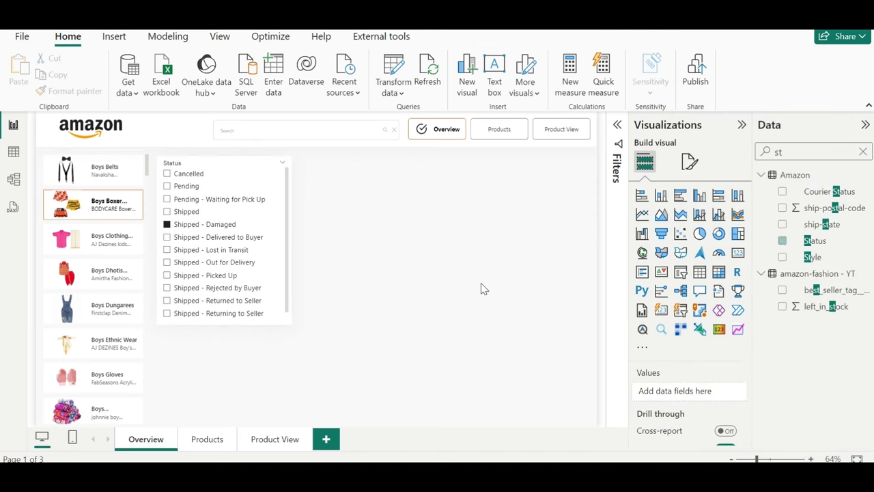
- Enable Show "Select all" on the Status slicer and tick every status
{"action": "left_click", "coordinate": [188, 174]}
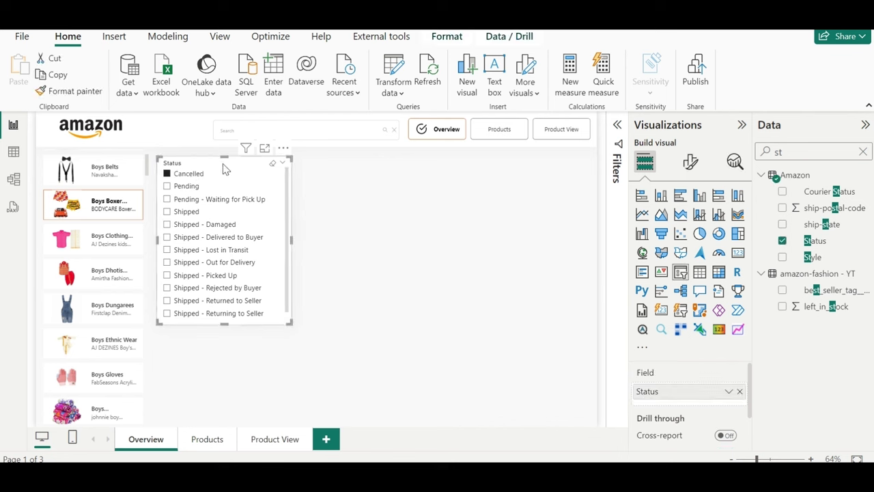
{"action": "left_click", "coordinate": [689, 162]}
{"action": "left_click", "coordinate": [685, 255]}
{"action": "left_click", "coordinate": [667, 357]}
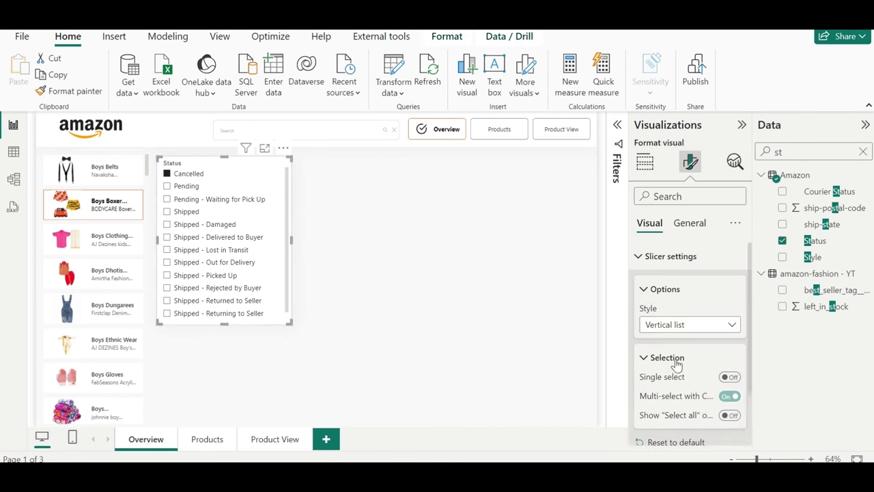
{"action": "scroll", "coordinate": [703, 342], "scroll_direction": "down", "scroll_amount": 2}
{"action": "left_click", "coordinate": [730, 355]}
{"action": "left_click", "coordinate": [339, 226]}
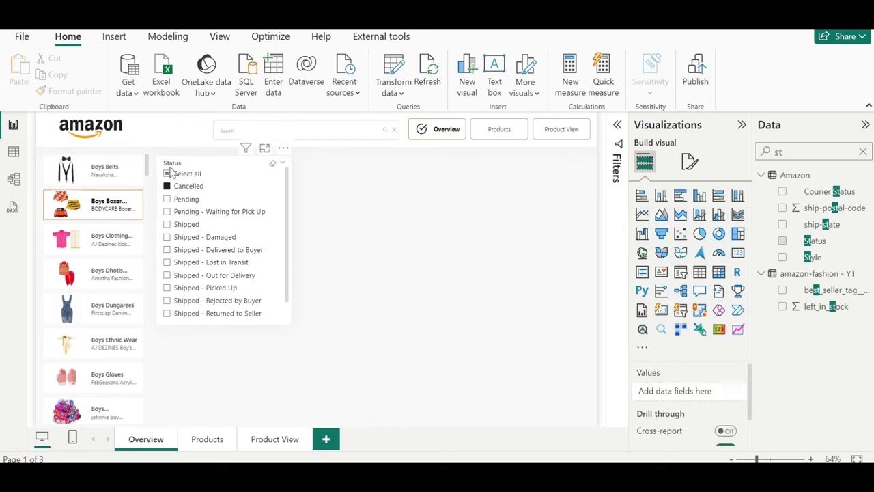
{"action": "left_click", "coordinate": [179, 174]}
{"action": "left_click", "coordinate": [344, 227]}
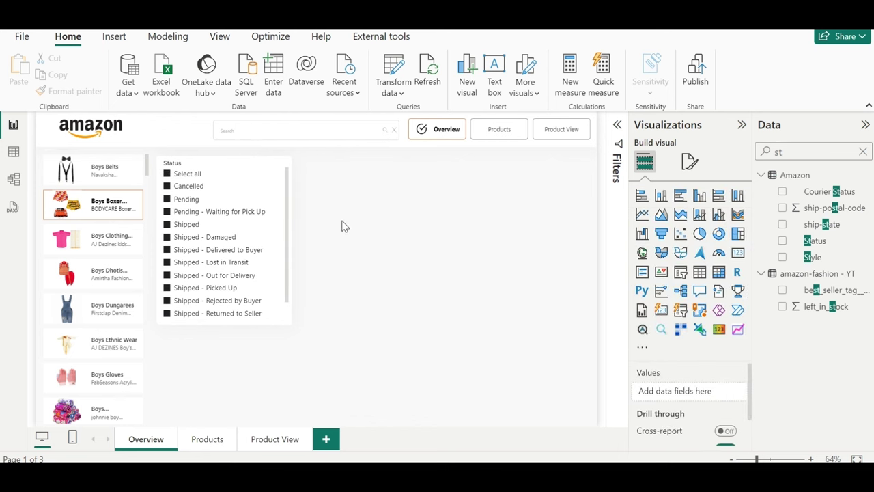
- Scroll through the Amazon table's columns in Table view, then return to the report
{"action": "left_click", "coordinate": [795, 174]}
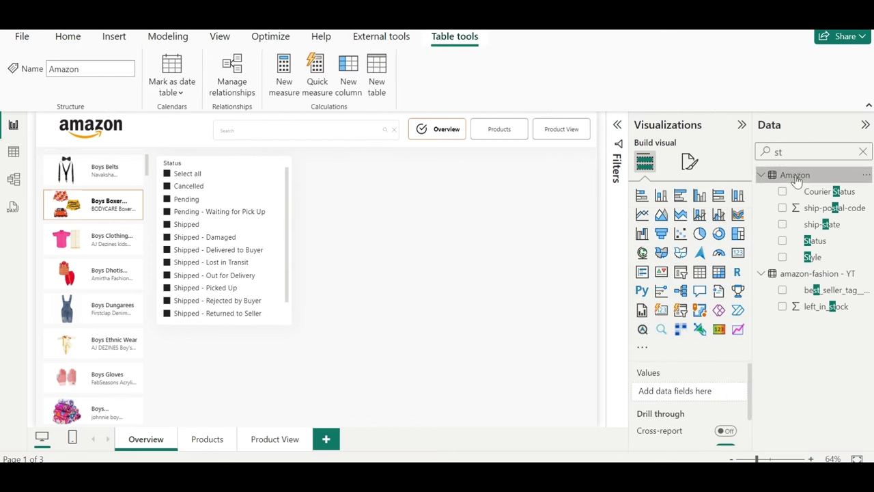
{"action": "left_click", "coordinate": [13, 151]}
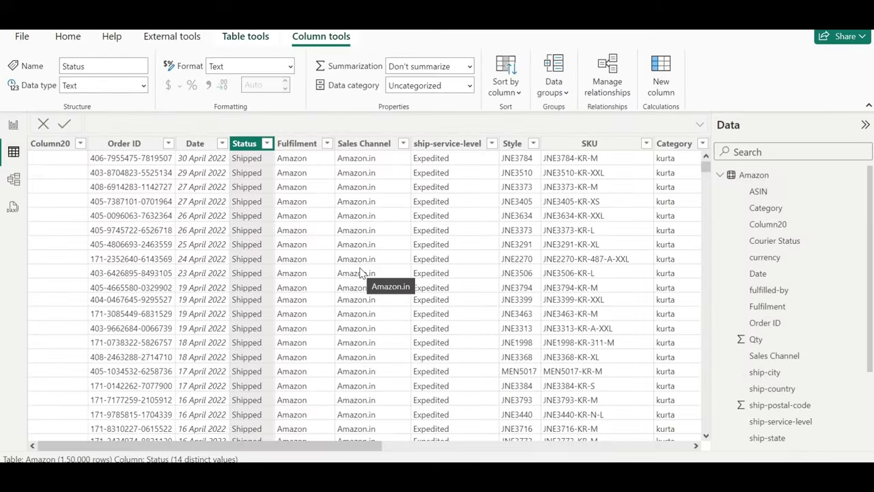
{"action": "scroll", "coordinate": [361, 273], "scroll_direction": "right", "scroll_amount": 3}
{"action": "scroll", "coordinate": [362, 273], "scroll_direction": "right", "scroll_amount": 3}
{"action": "scroll", "coordinate": [410, 225], "scroll_direction": "right", "scroll_amount": 2}
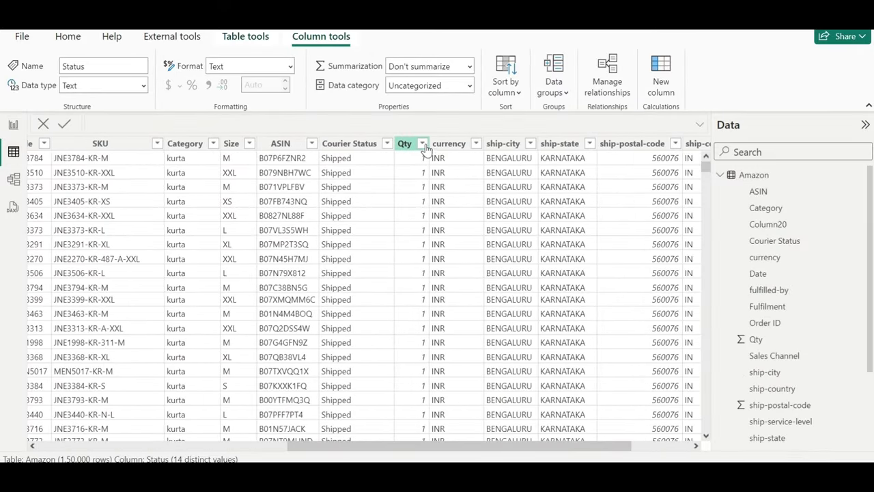
{"action": "scroll", "coordinate": [451, 226], "scroll_direction": "right", "scroll_amount": 2}
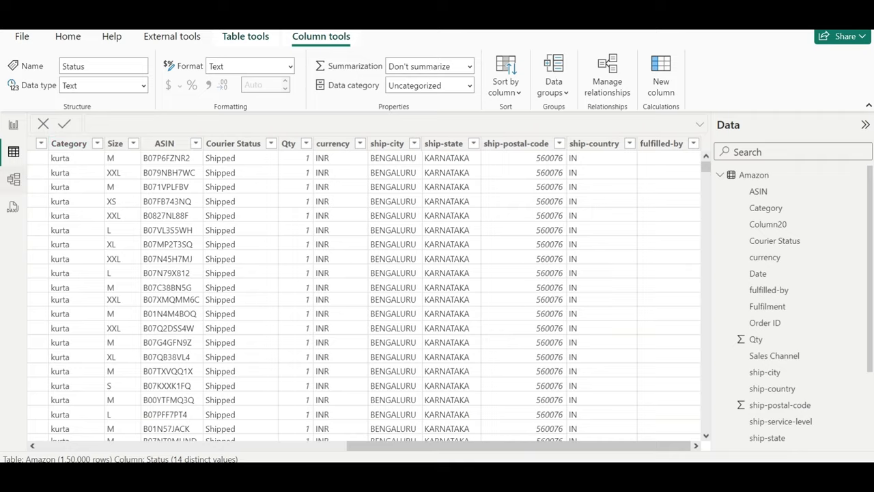
{"action": "left_click", "coordinate": [13, 124]}
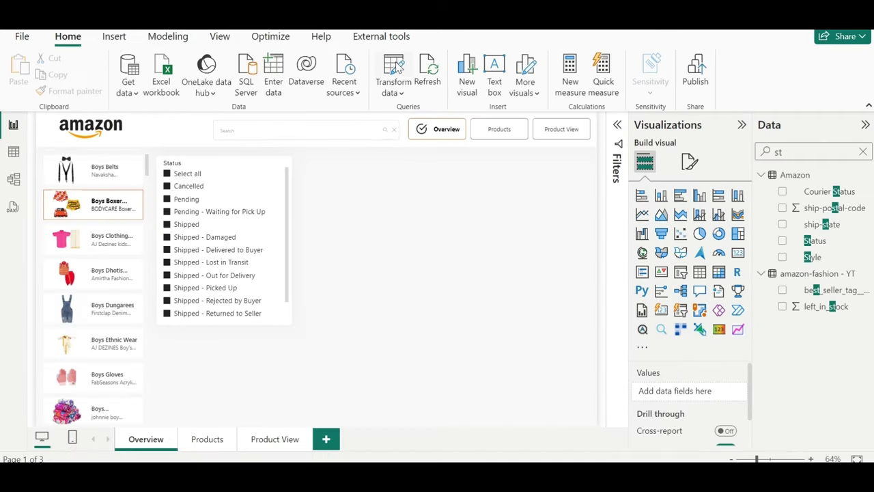
- In Power Query, inspect the Amazon query's ASIN column and the amazon-fashion - YT data, then start Merge Queries
{"action": "left_click", "coordinate": [394, 66]}
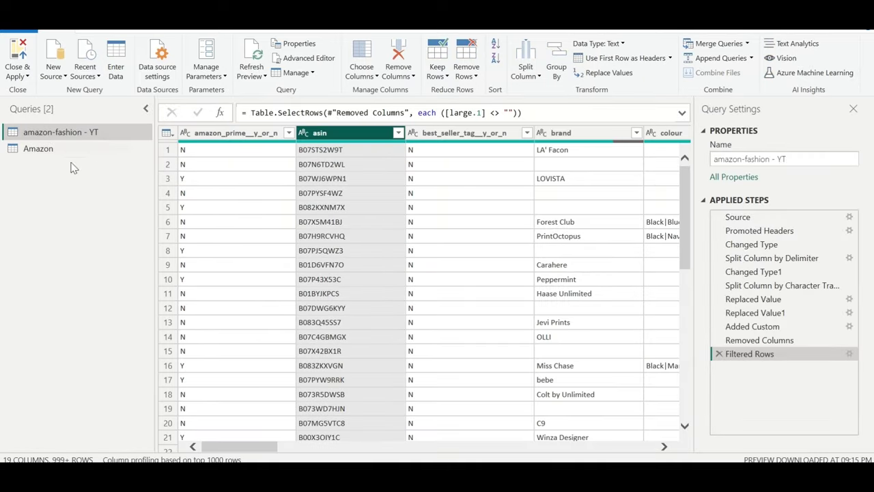
{"action": "left_click", "coordinate": [76, 150]}
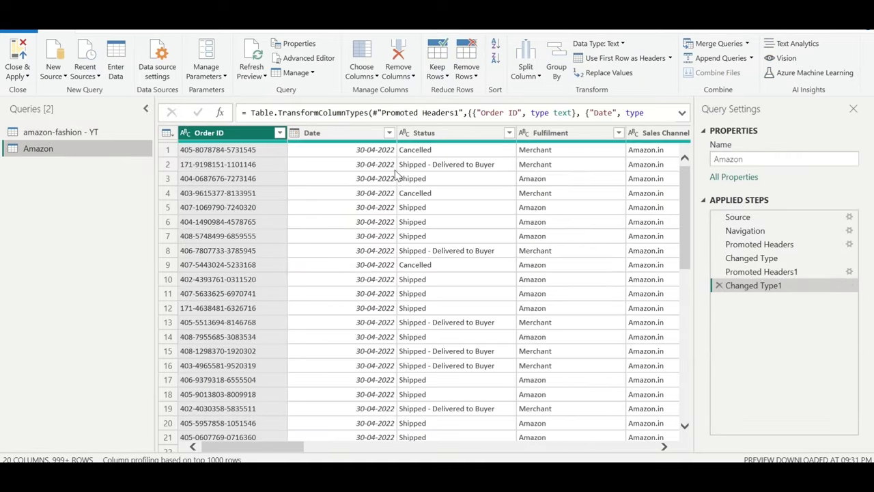
{"action": "scroll", "coordinate": [396, 176], "scroll_direction": "right", "scroll_amount": 10}
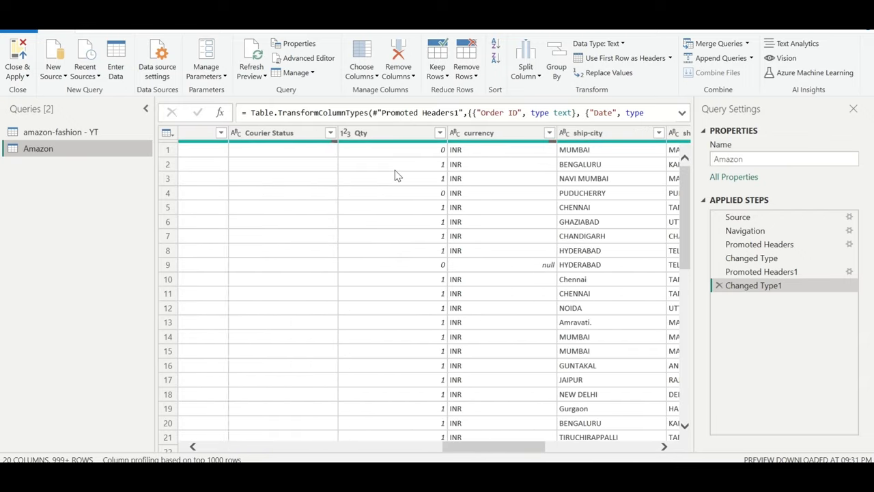
{"action": "scroll", "coordinate": [396, 176], "scroll_direction": "left", "scroll_amount": 3}
{"action": "left_click", "coordinate": [394, 136]}
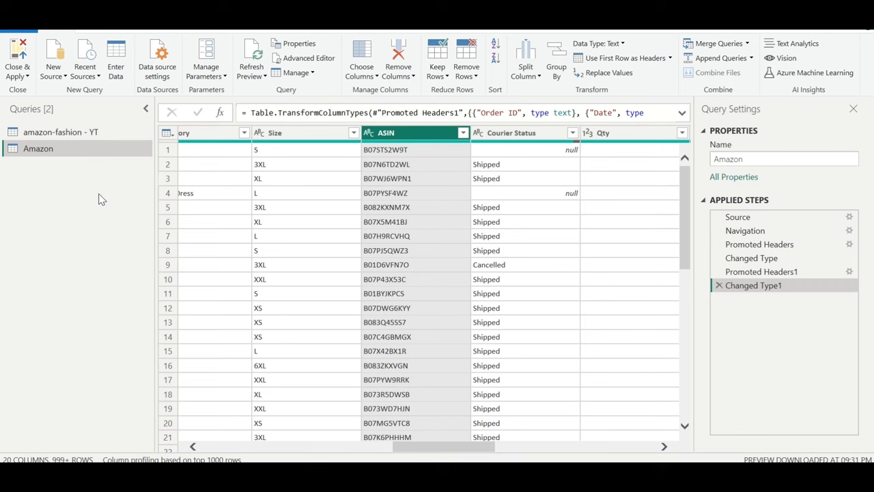
{"action": "left_click", "coordinate": [77, 134]}
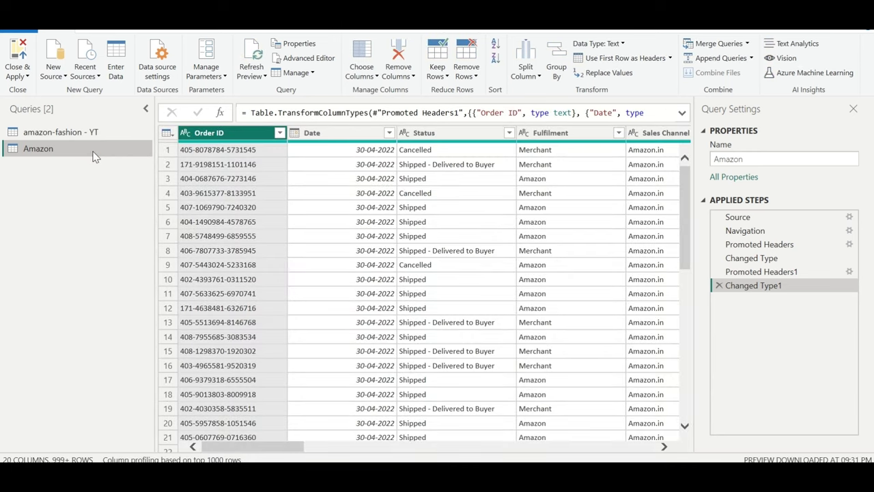
{"action": "left_click", "coordinate": [717, 43]}
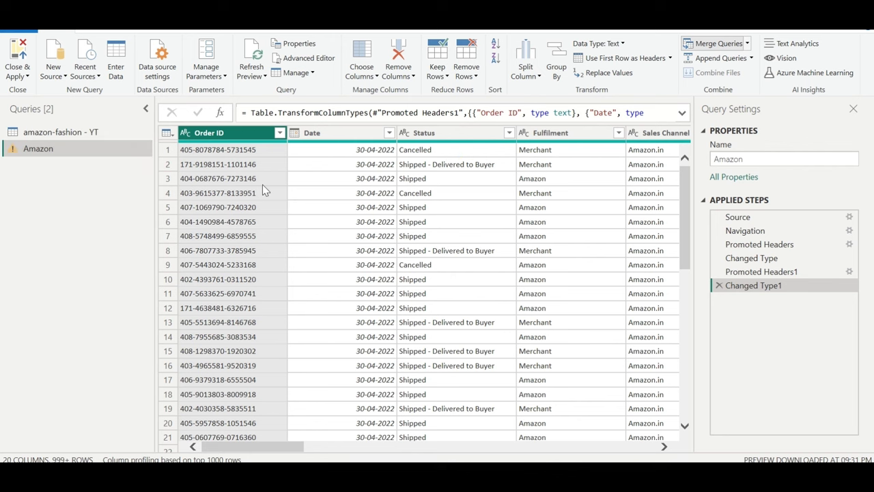
- Merge the Amazon query with amazon-fashion - YT, matching ASIN to asin
{"action": "left_click", "coordinate": [295, 220]}
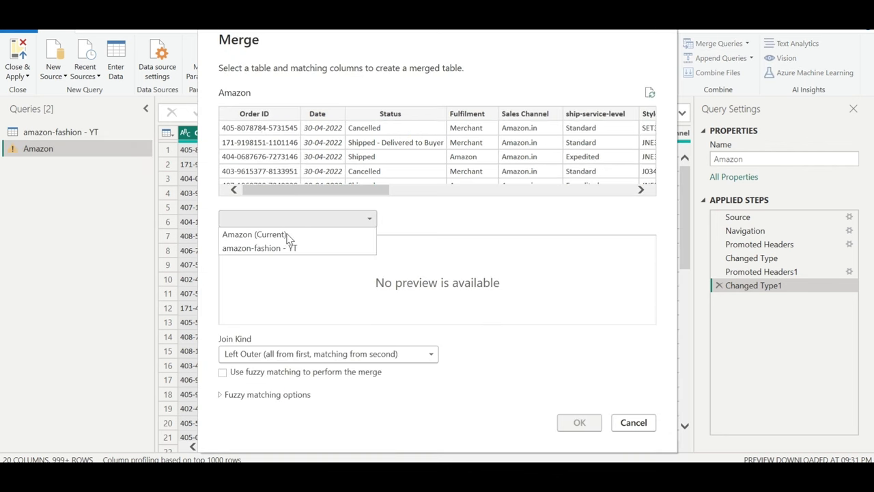
{"action": "left_click", "coordinate": [286, 248]}
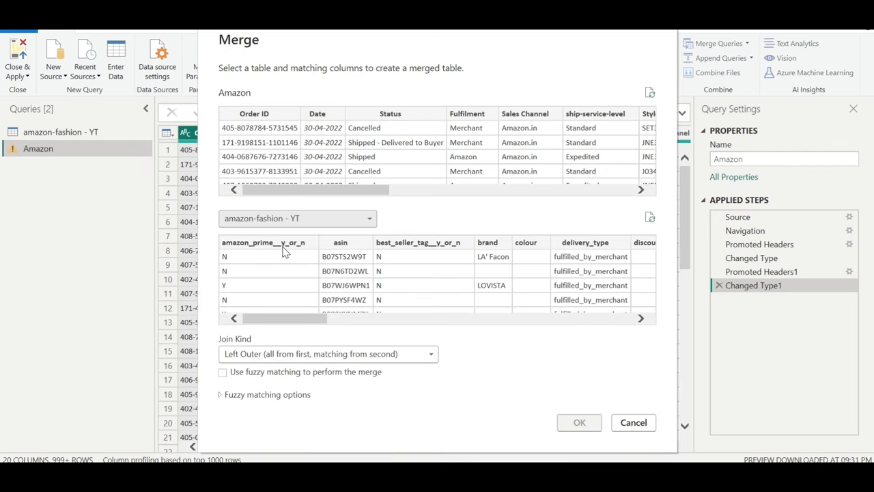
{"action": "left_click", "coordinate": [354, 246]}
{"action": "scroll", "coordinate": [463, 154], "scroll_direction": "right", "scroll_amount": 5}
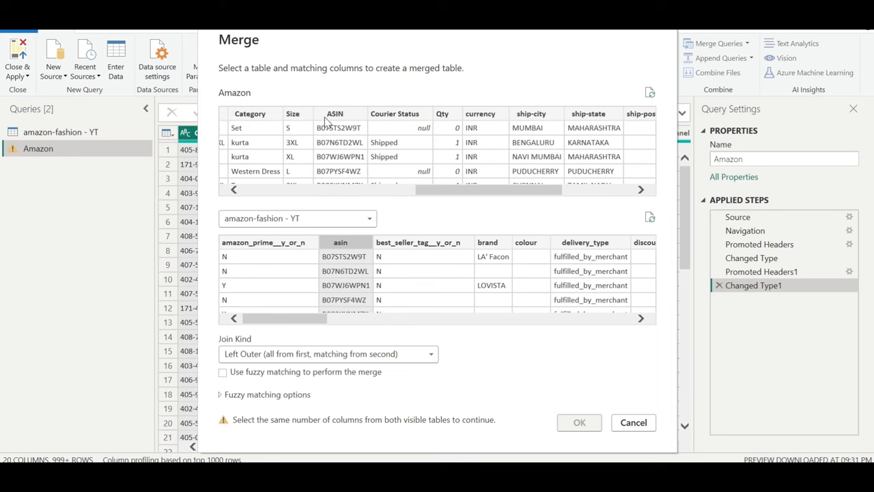
{"action": "left_click", "coordinate": [331, 116]}
{"action": "left_click", "coordinate": [579, 424]}
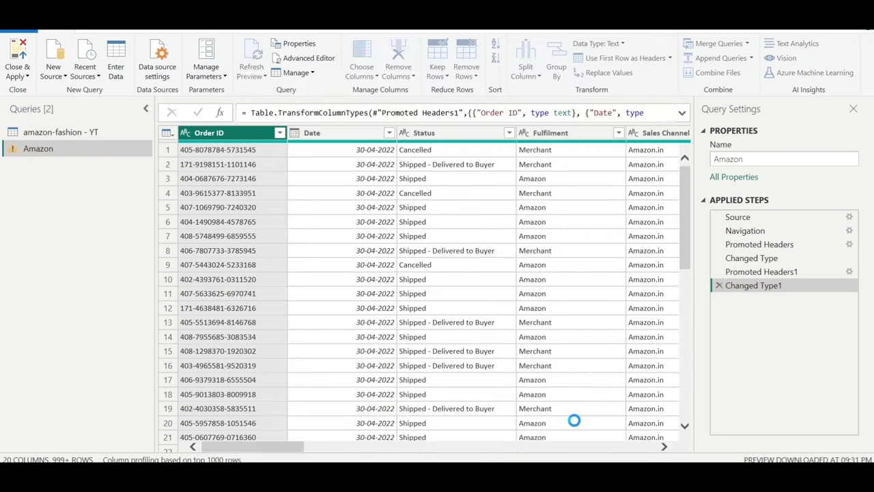
- Expand only the sales_price column from the merged table
{"action": "left_click", "coordinate": [671, 134]}
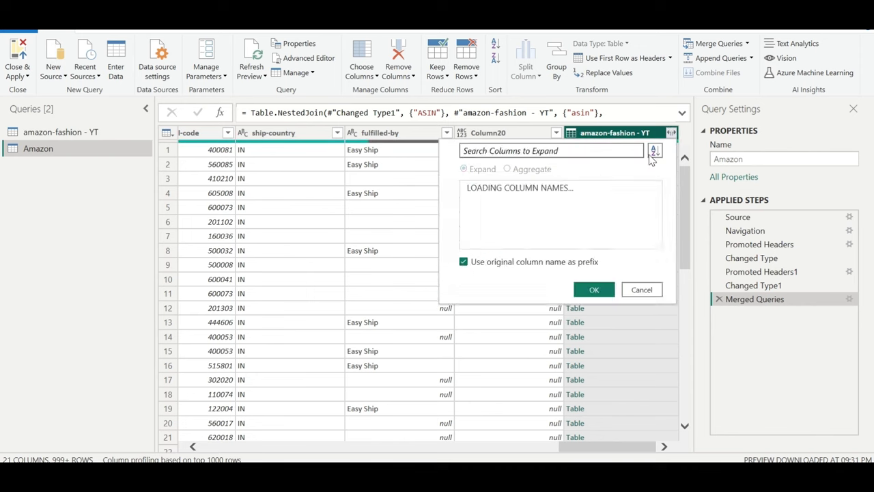
{"action": "left_click", "coordinate": [519, 189]}
{"action": "scroll", "coordinate": [497, 369], "scroll_direction": "down", "scroll_amount": 1}
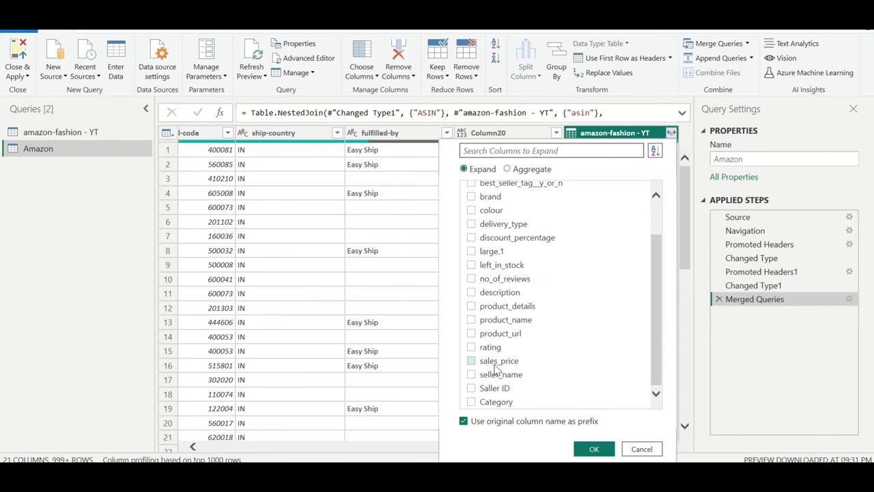
{"action": "left_click", "coordinate": [594, 448]}
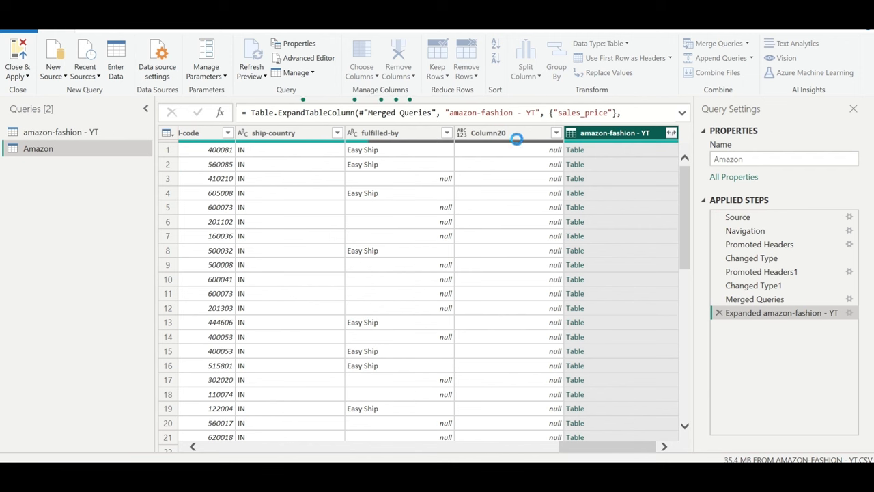
- Rename the sales_price column to Amount
{"action": "double_click", "coordinate": [588, 134]}
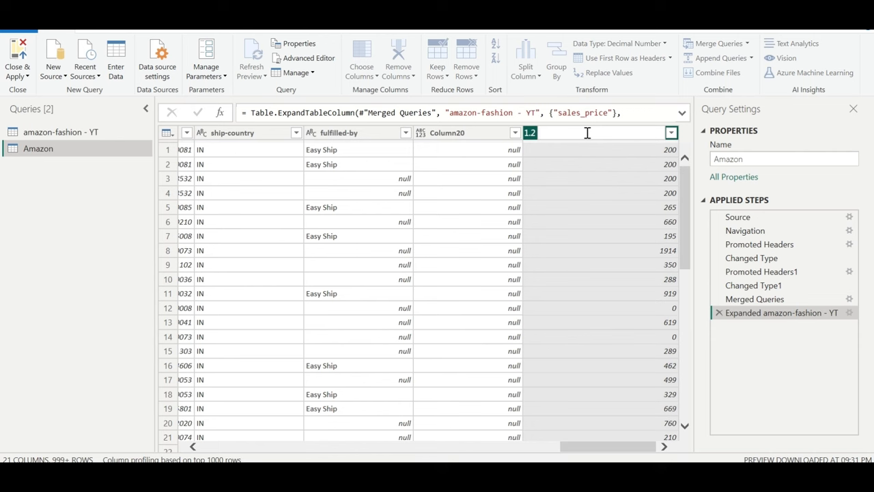
{"action": "type", "text": "Ammount"}
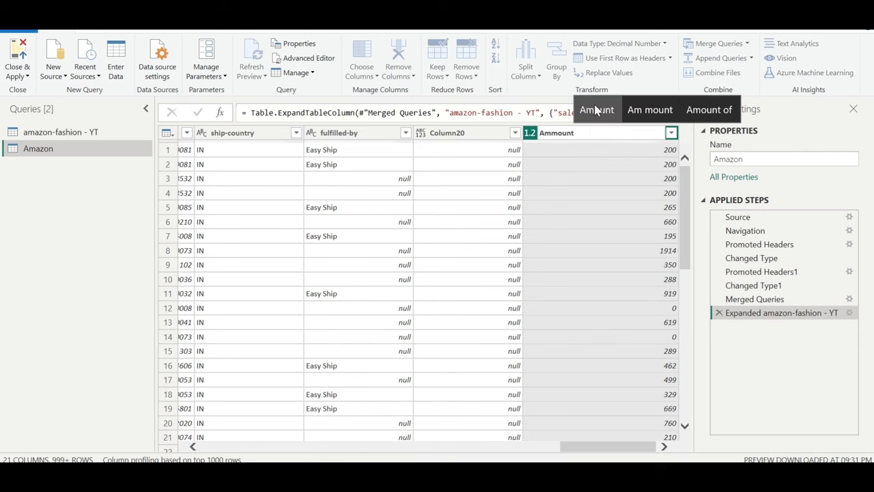
{"action": "left_click", "coordinate": [596, 111]}
{"action": "key", "text": "Return"}
- Remove Column20 and apply the query changes to the report
{"action": "left_click", "coordinate": [496, 134]}
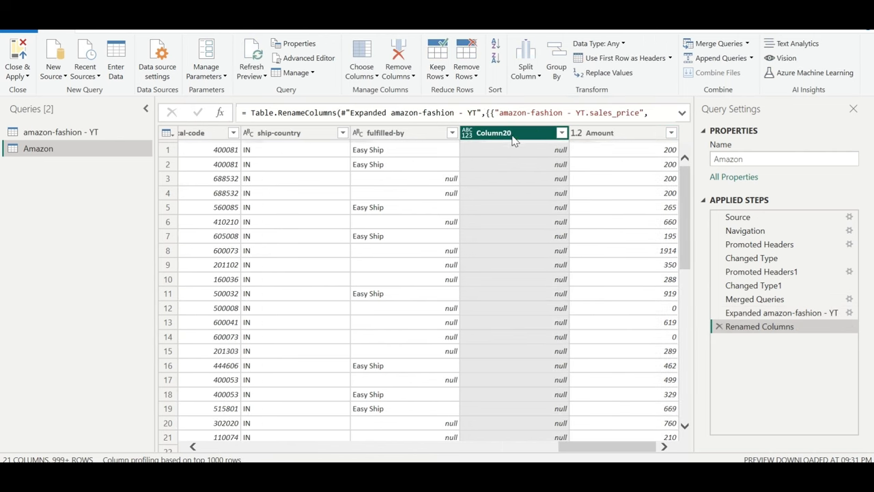
{"action": "right_click", "coordinate": [497, 137]}
{"action": "left_click", "coordinate": [519, 156]}
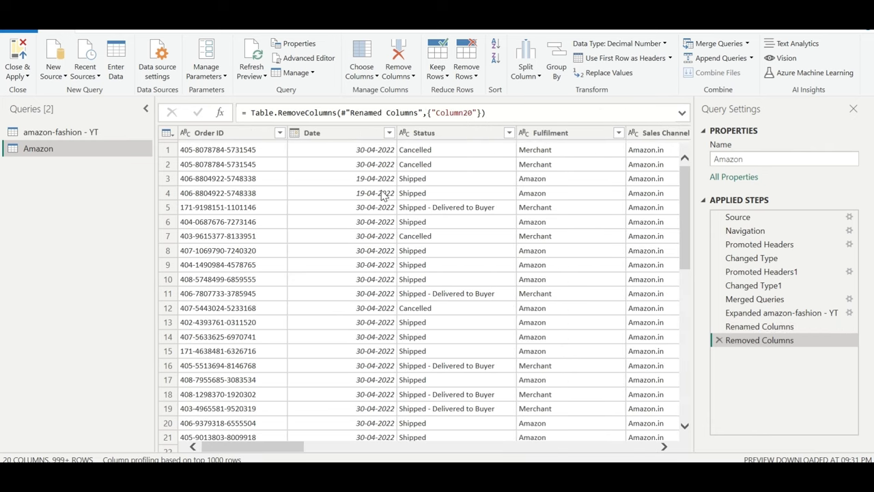
{"action": "left_click", "coordinate": [28, 76]}
{"action": "left_click", "coordinate": [35, 89]}
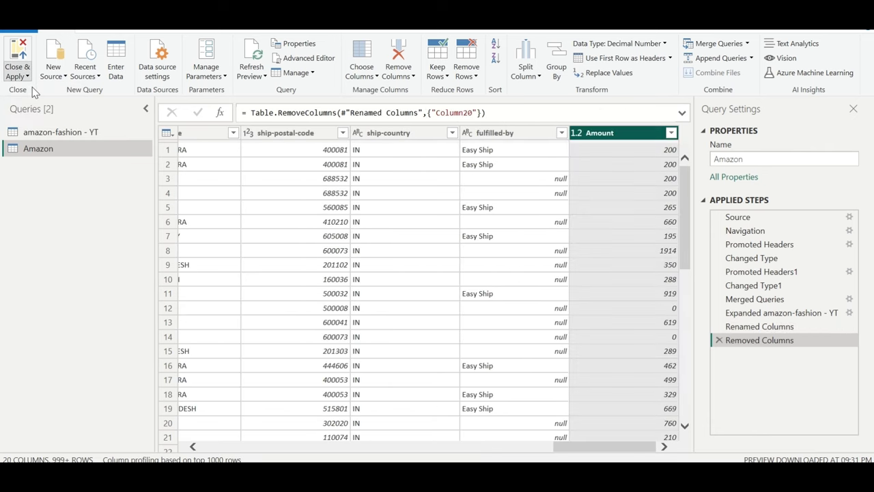
{"action": "left_click", "coordinate": [15, 75]}
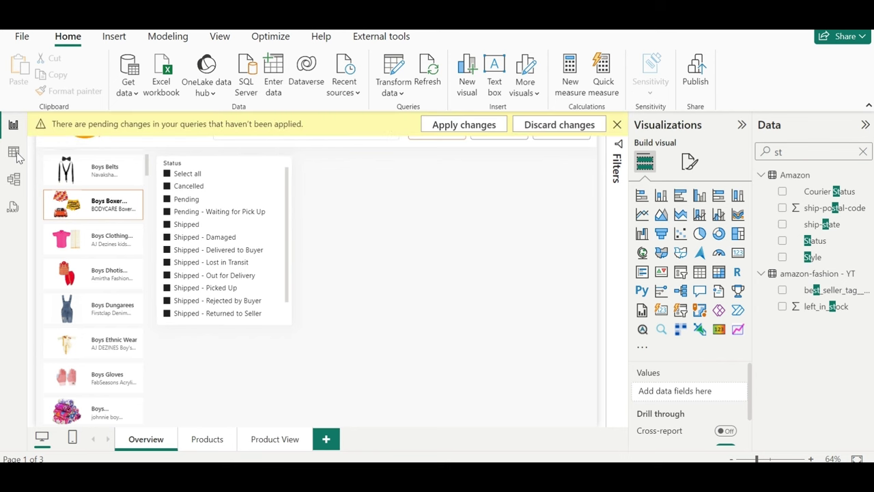
{"action": "left_click", "coordinate": [471, 125]}
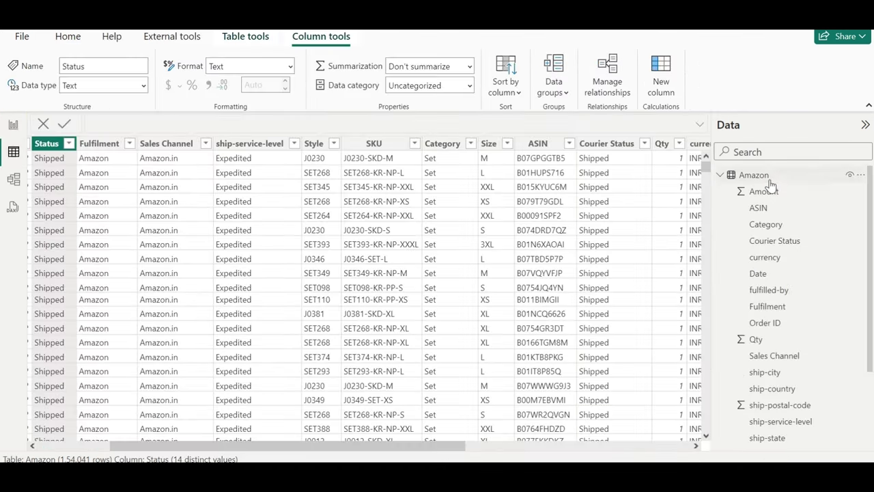
- Add a Total_Amount column to Amazon calculated as Amazon[Amount] * Amazon[Qty]
{"action": "left_click", "coordinate": [765, 179]}
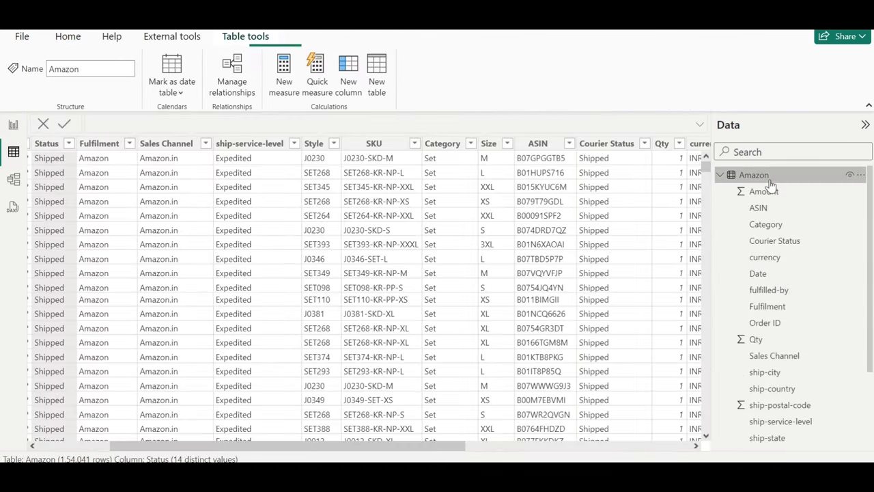
{"action": "scroll", "coordinate": [512, 293], "scroll_direction": "right", "scroll_amount": 5}
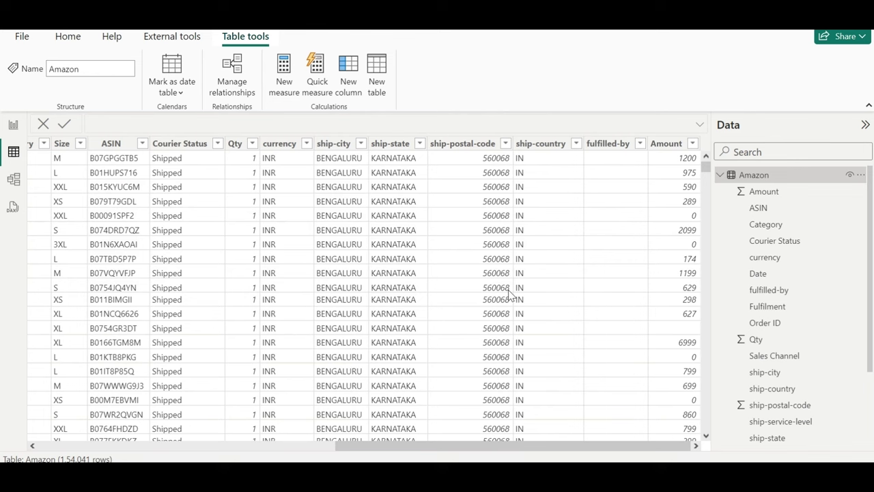
{"action": "left_click", "coordinate": [346, 87]}
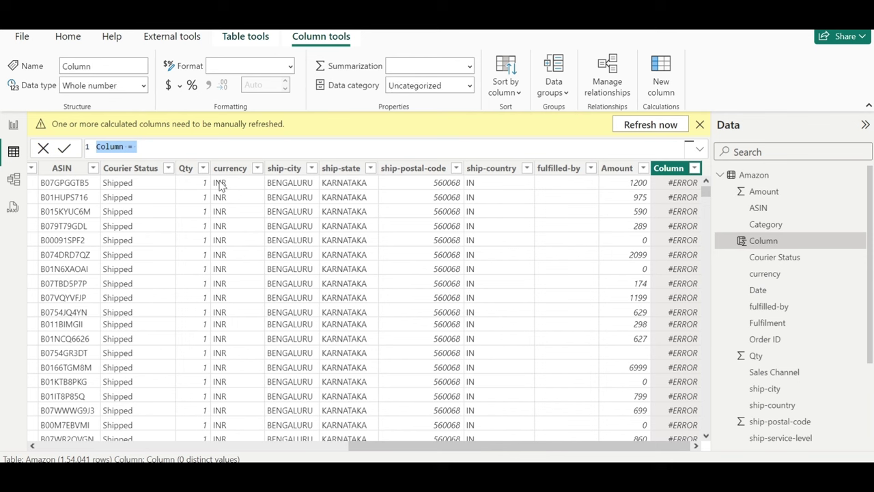
{"action": "type", "text": "Total "}
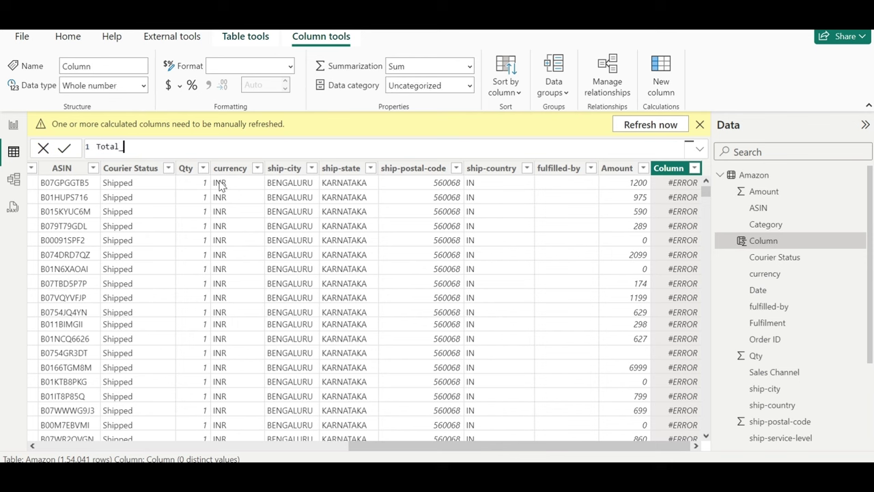
{"action": "type", "text": "mount ="}
{"action": "type", "text": " am"}
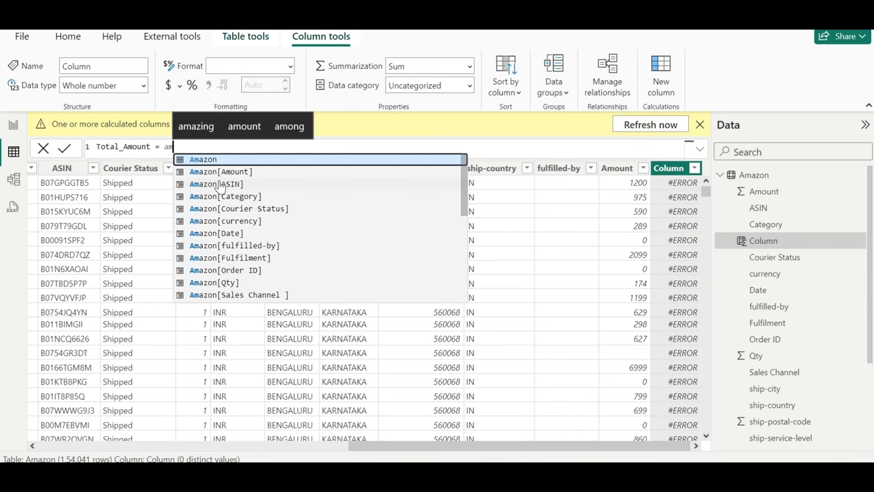
{"action": "left_click", "coordinate": [229, 172]}
{"action": "type", "text": "*"}
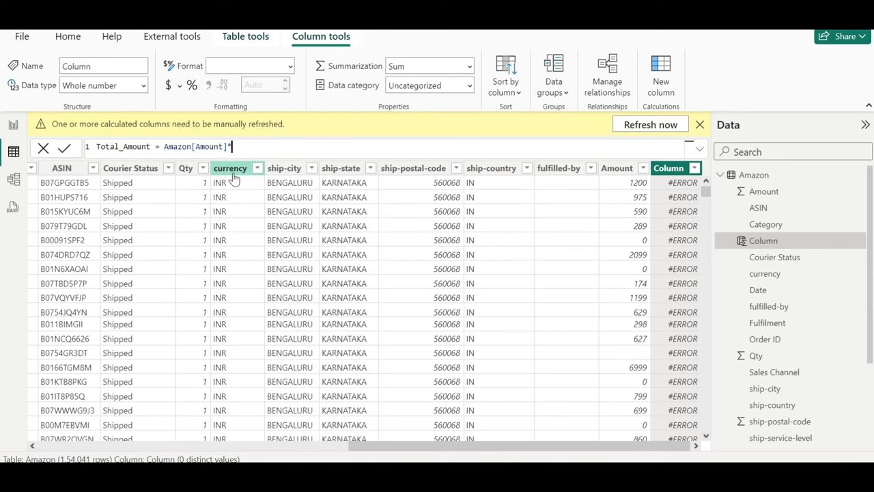
{"action": "type", "text": "qty"}
{"action": "key", "text": "Tab"}
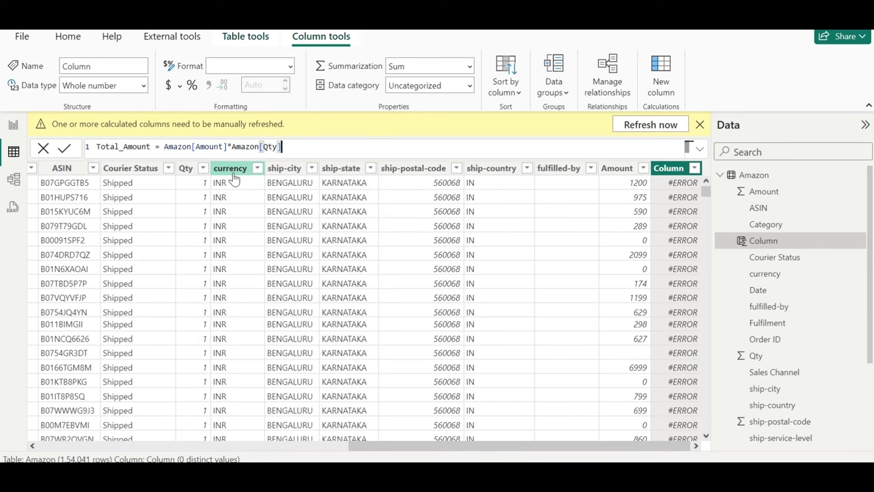
{"action": "left_click", "coordinate": [64, 147]}
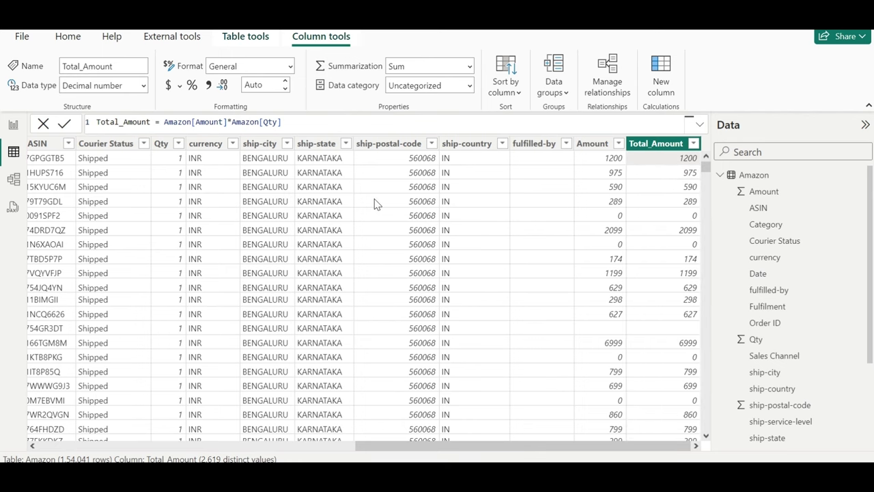
- Verify Total_Amount by filtering Qty to 2, then clear the filter and return to the report
{"action": "left_click", "coordinate": [176, 145]}
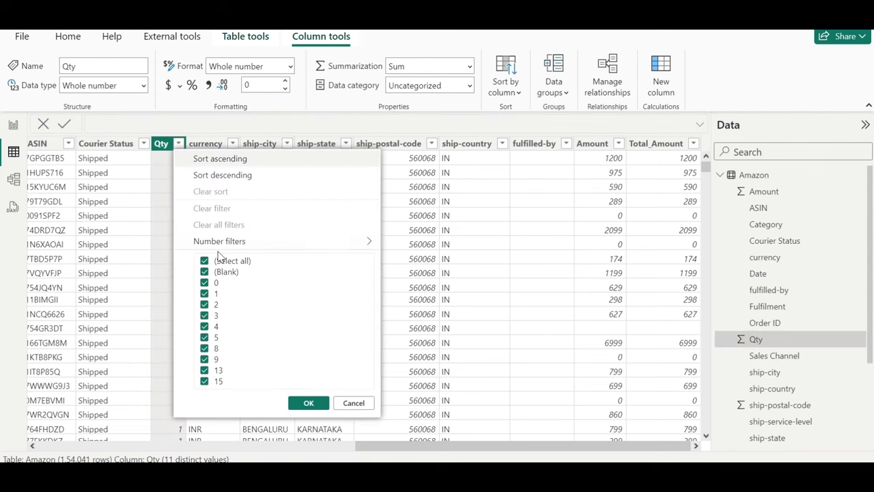
{"action": "left_click", "coordinate": [220, 263]}
{"action": "left_click", "coordinate": [205, 304]}
{"action": "left_click", "coordinate": [308, 403]}
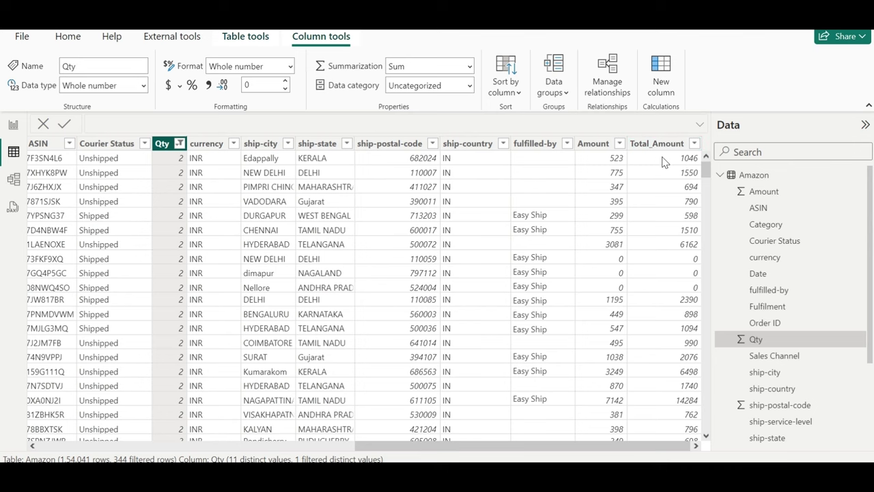
{"action": "left_click", "coordinate": [180, 145]}
{"action": "left_click", "coordinate": [220, 205]}
{"action": "left_click", "coordinate": [13, 124]}
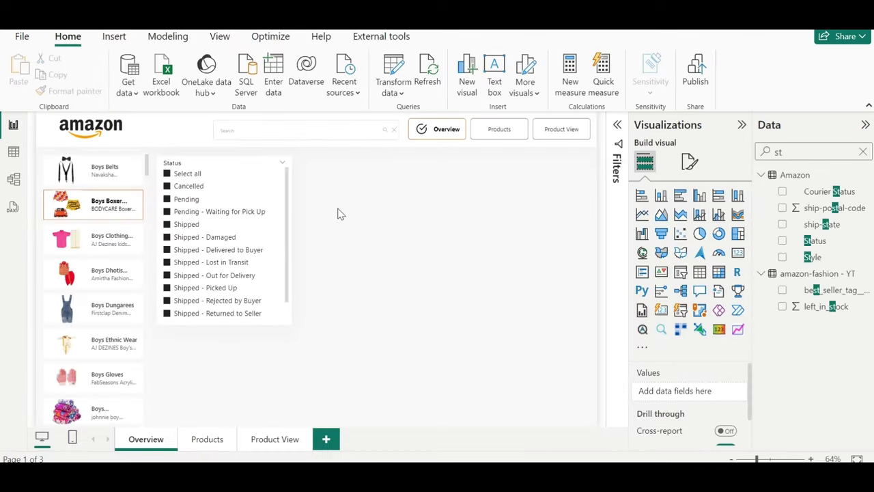
- Create the Sale_Amount measure in the Amazon table as SUM(Amazon[Total_Amount])
{"action": "right_click", "coordinate": [819, 175]}
{"action": "key", "text": "Escape"}
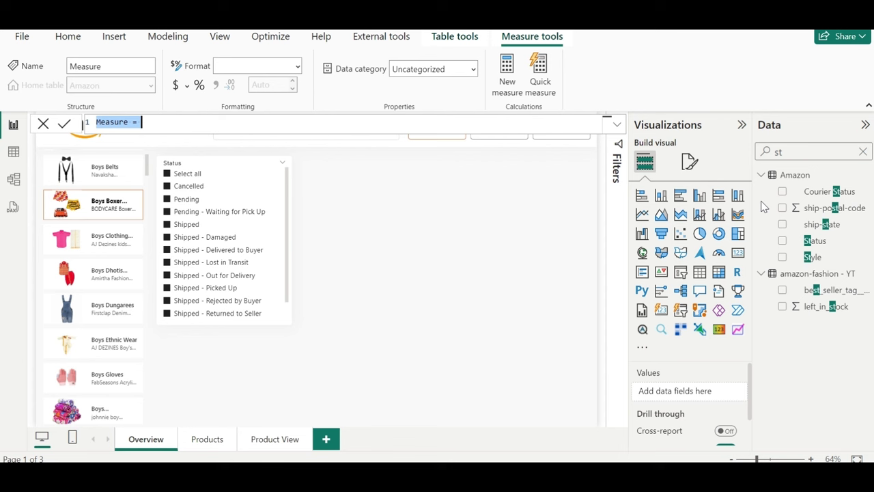
{"action": "key", "text": "BackSpace"}
{"action": "type", "text": "Sale"}
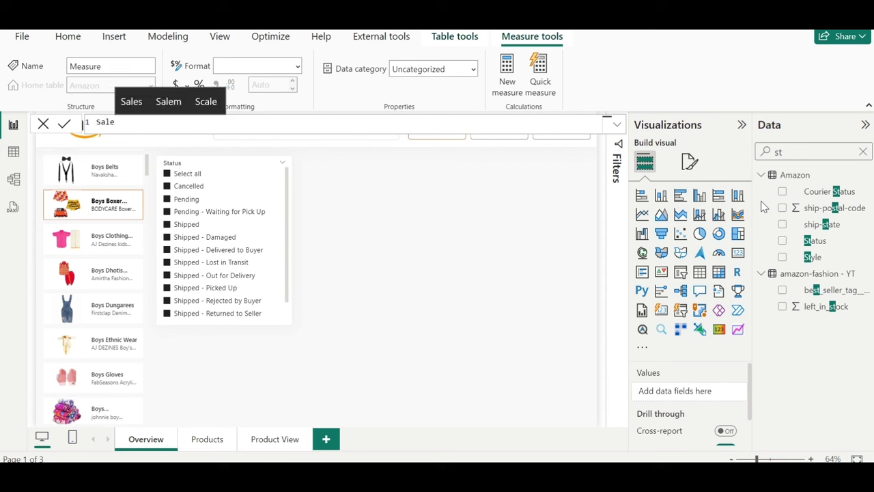
{"action": "type", "text": "_Amonnt "}
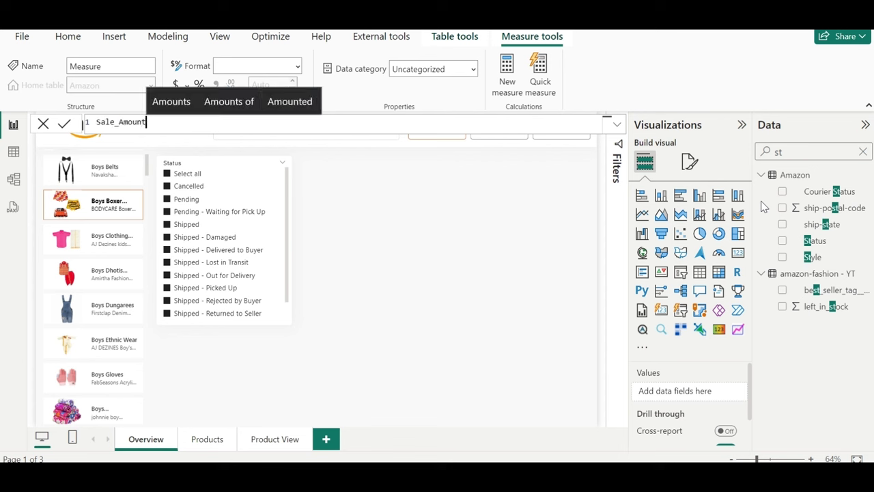
{"action": "type", "text": "=ama"}
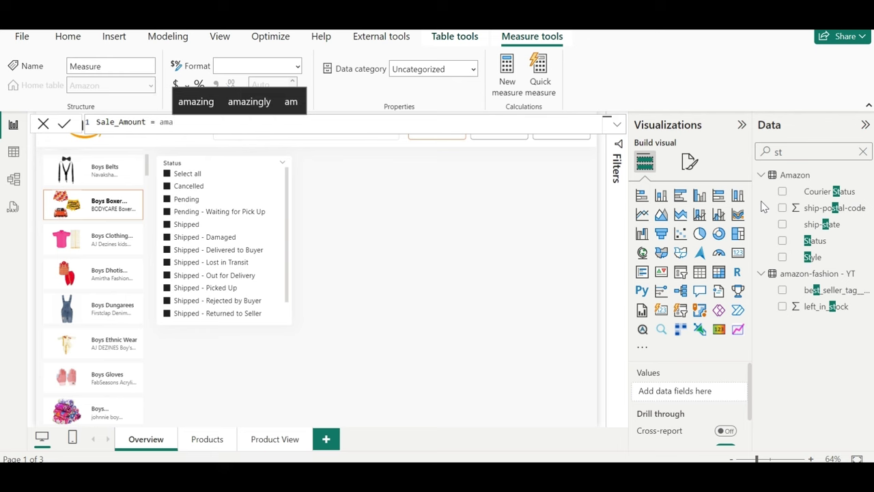
{"action": "key", "text": "BackSpace"}
{"action": "key", "text": "BackSpace"}
{"action": "type", "text": "sum("}
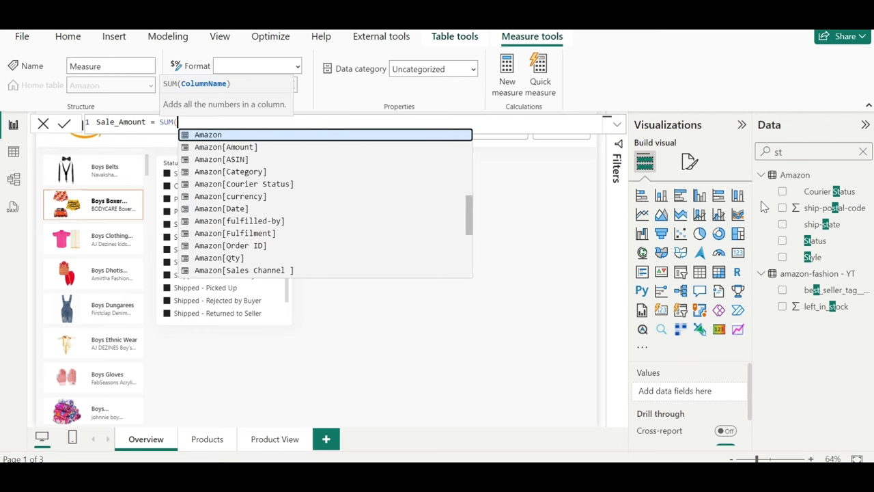
{"action": "key", "text": "Up"}
{"action": "key", "text": "Down"}
{"action": "key", "text": "Down"}
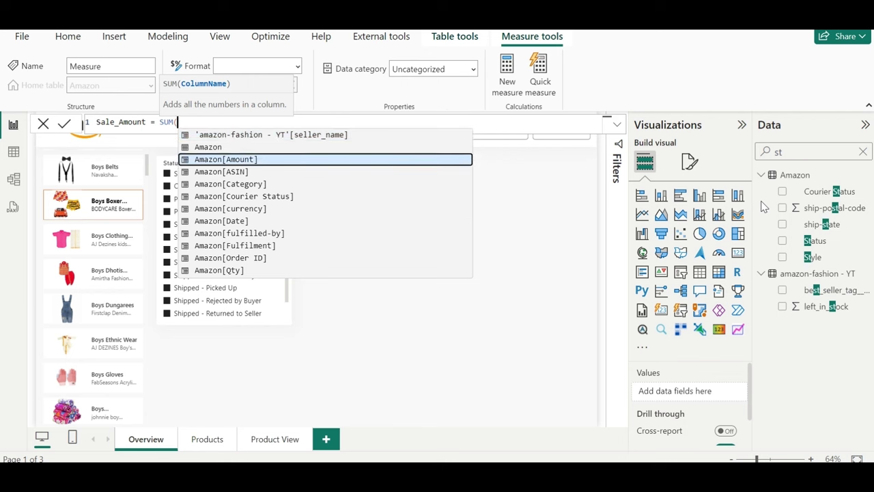
{"action": "key", "text": "Tab"}
{"action": "key", "text": "BackSpace"}
{"action": "key", "text": "BackSpace"}
{"action": "key", "text": "Down"}
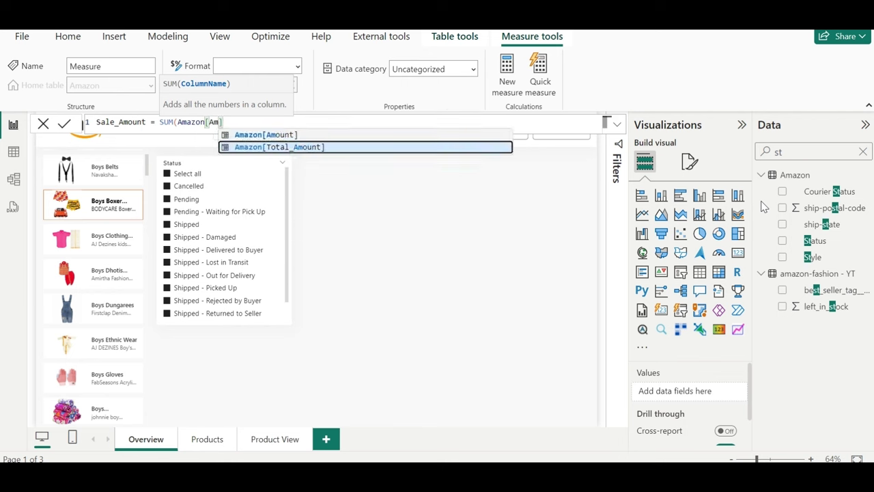
{"action": "key", "text": "Tab"}
{"action": "type", "text": ")"}
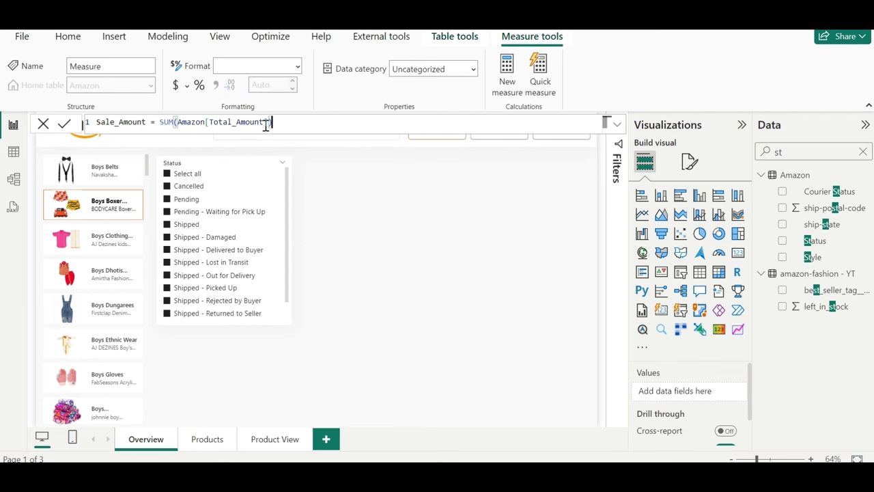
{"action": "key", "text": "ctrl+shift+Left"}
{"action": "key", "text": "ctrl+shift+Left"}
{"action": "key", "text": "ctrl+shift+Left"}
{"action": "key", "text": "ctrl+c"}
{"action": "left_click", "coordinate": [66, 127]}
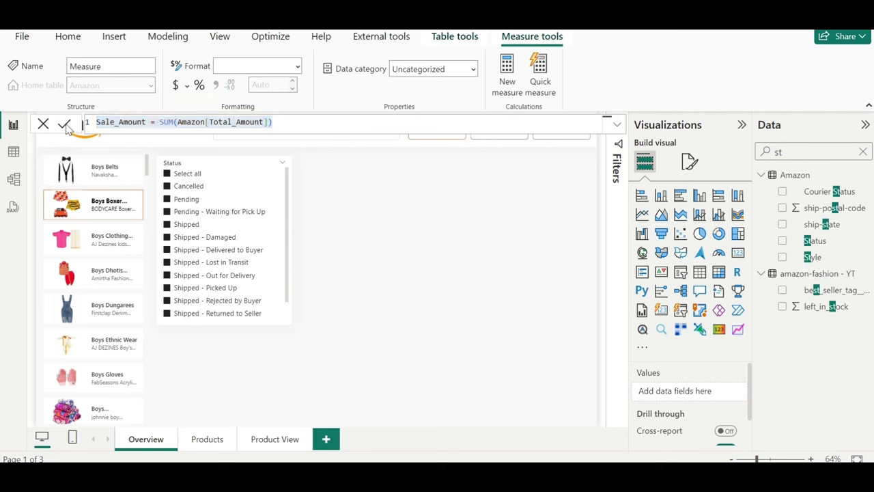
{"action": "left_click", "coordinate": [65, 126]}
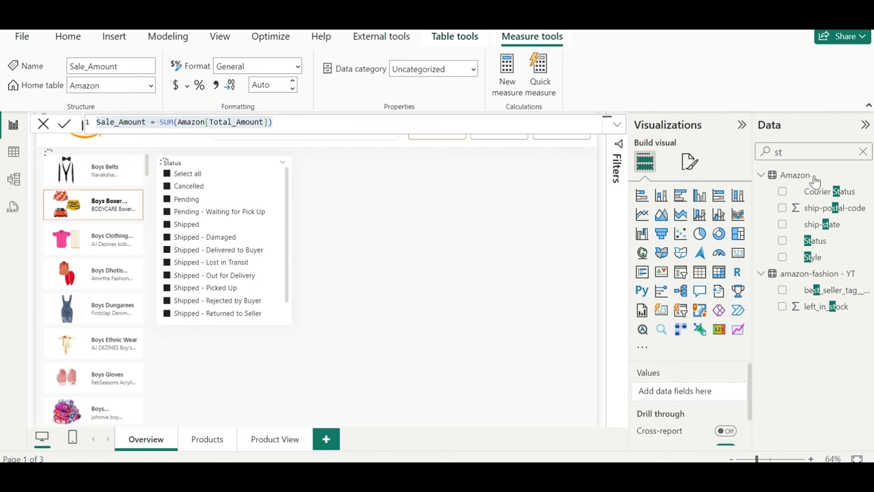
- Add a Sale_Units measure to the Amazon table as SUM(Amazon[Qty])
{"action": "right_click", "coordinate": [806, 177]}
{"action": "left_click", "coordinate": [744, 202]}
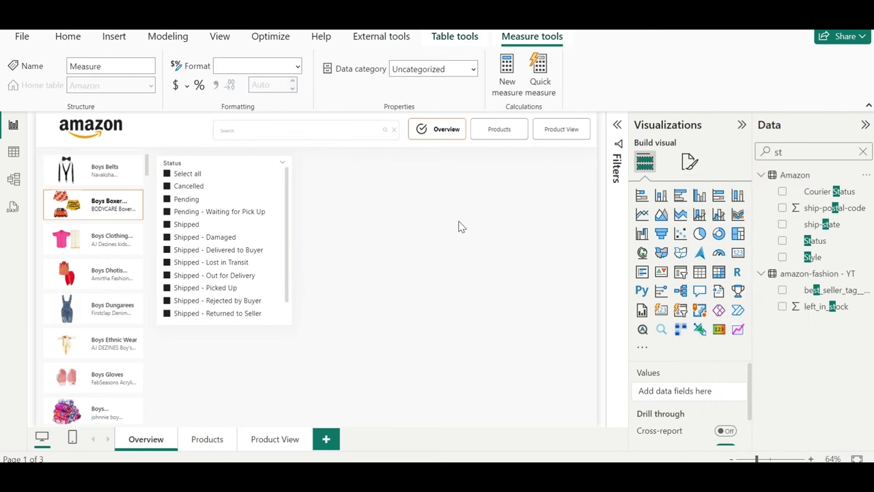
{"action": "key", "text": "ctrl+v"}
{"action": "left_click_drag", "start_coordinate": [270, 123], "coordinate": [209, 123]}
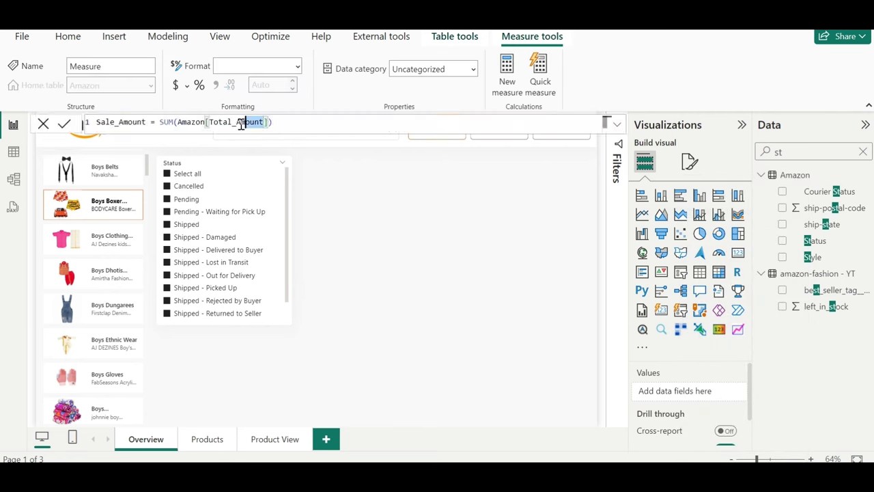
{"action": "key", "text": "BackSpace"}
{"action": "type", "text": "q"}
{"action": "key", "text": "Tab"}
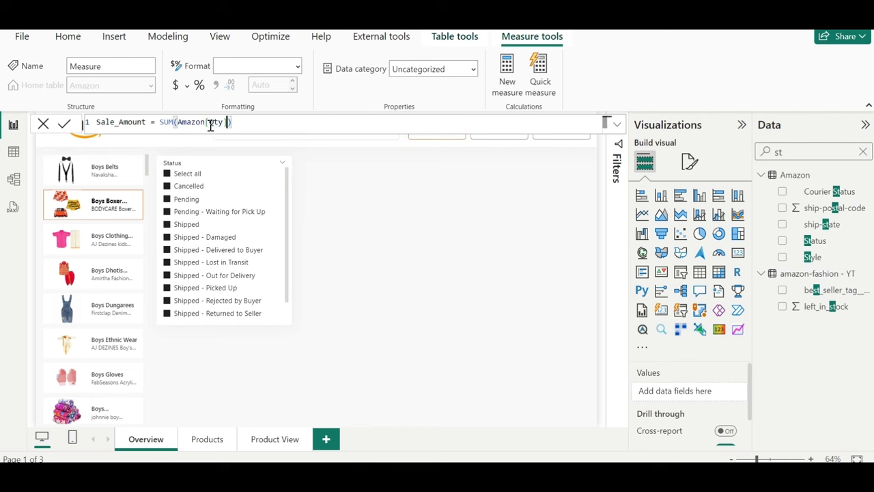
{"action": "left_click_drag", "start_coordinate": [150, 123], "coordinate": [127, 122]}
{"action": "type", "text": "Units"}
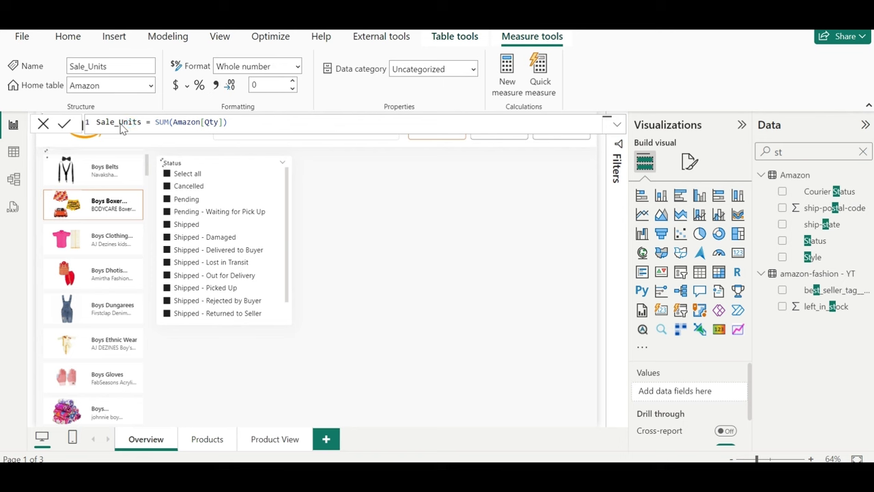
{"action": "left_click", "coordinate": [44, 128]}
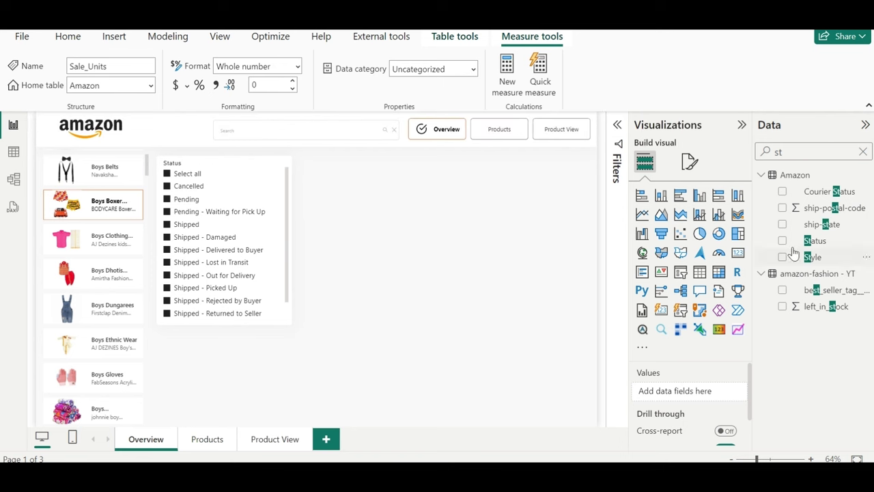
- Search fields for 'op' to review the Sale_Option table, then begin a new Amazon measure
{"action": "double_click", "coordinate": [803, 152]}
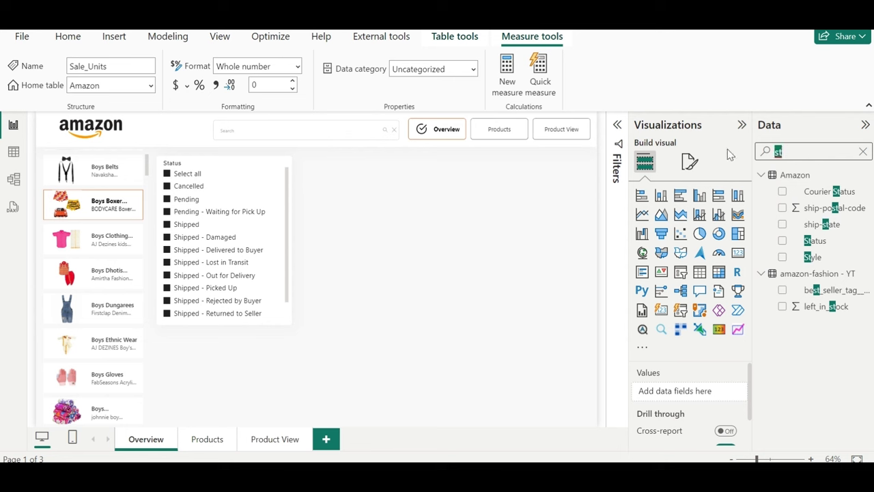
{"action": "key", "text": "BackSpace"}
{"action": "type", "text": "a"}
{"action": "key", "text": "BackSpace"}
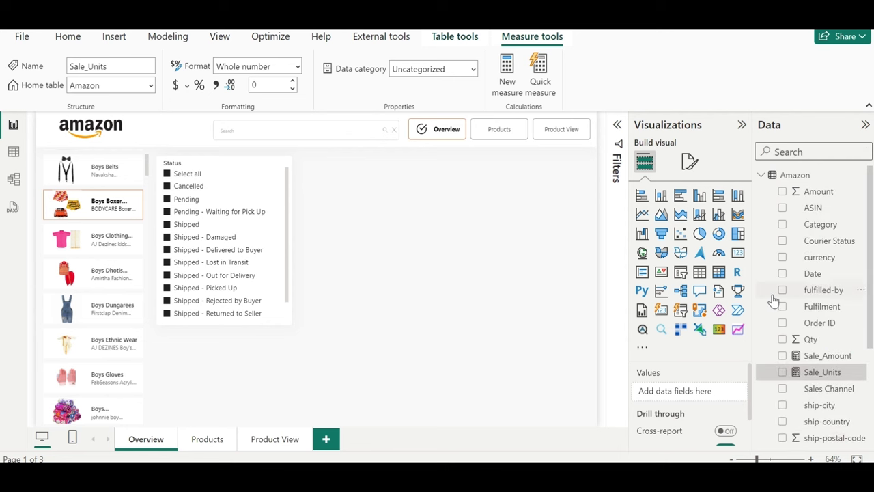
{"action": "type", "text": "op"}
{"action": "left_click", "coordinate": [806, 175]}
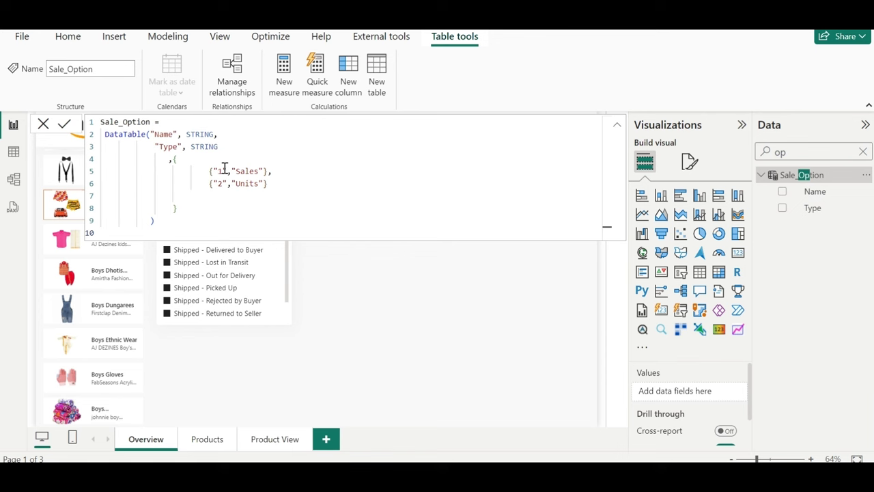
{"action": "left_click", "coordinate": [43, 124]}
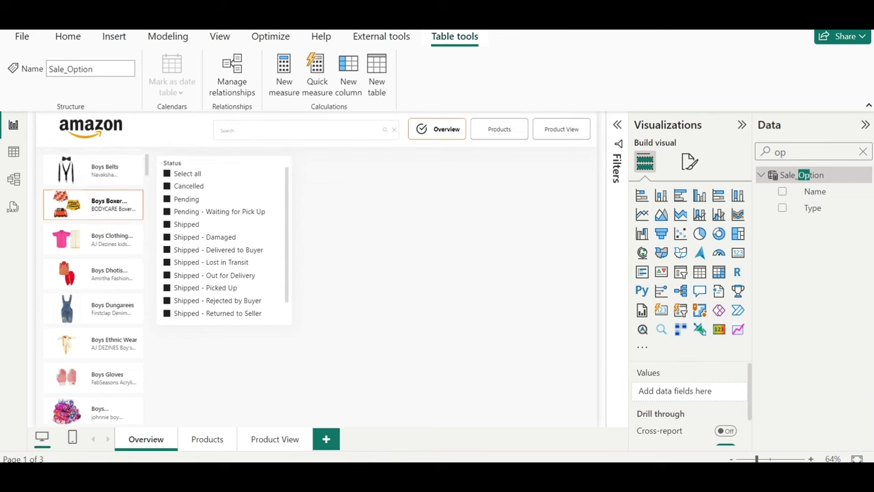
{"action": "left_click", "coordinate": [864, 152]}
{"action": "right_click", "coordinate": [802, 175]}
{"action": "left_click", "coordinate": [768, 197]}
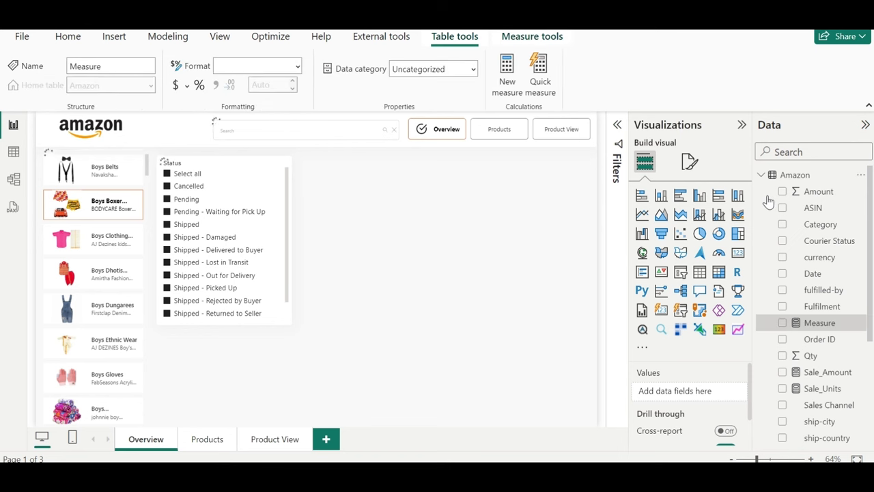
- Name the measure Filter_Sale and define variable _select as SELECTEDVALUE(Sale_Option[Type])
{"action": "type", "text": "Filt"}
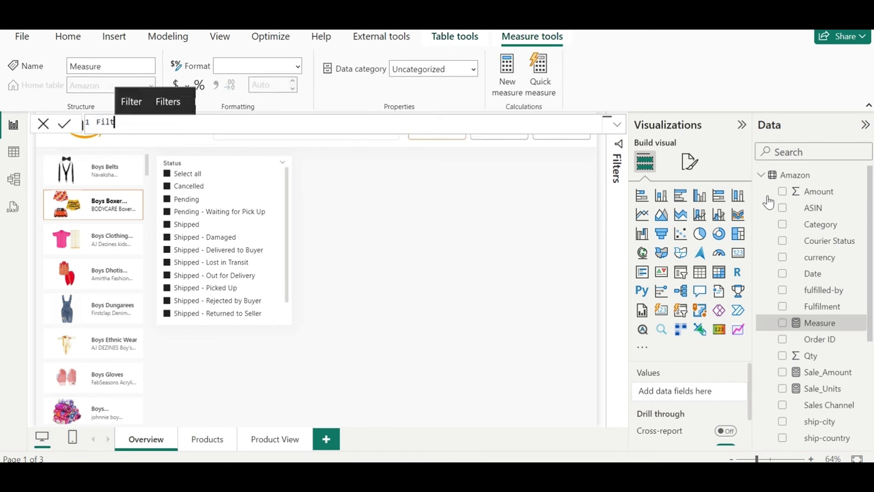
{"action": "type", "text": "er_Sale"}
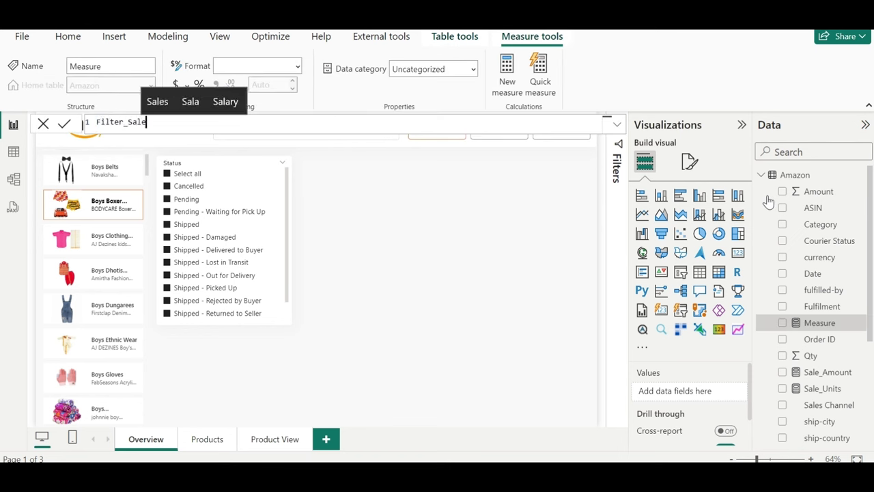
{"action": "type", "text": " = Var"}
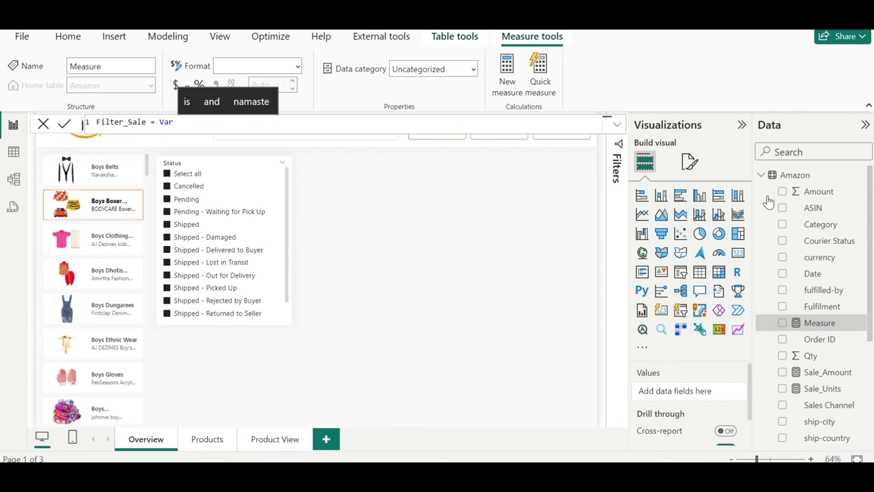
{"action": "type", "text": " _select"}
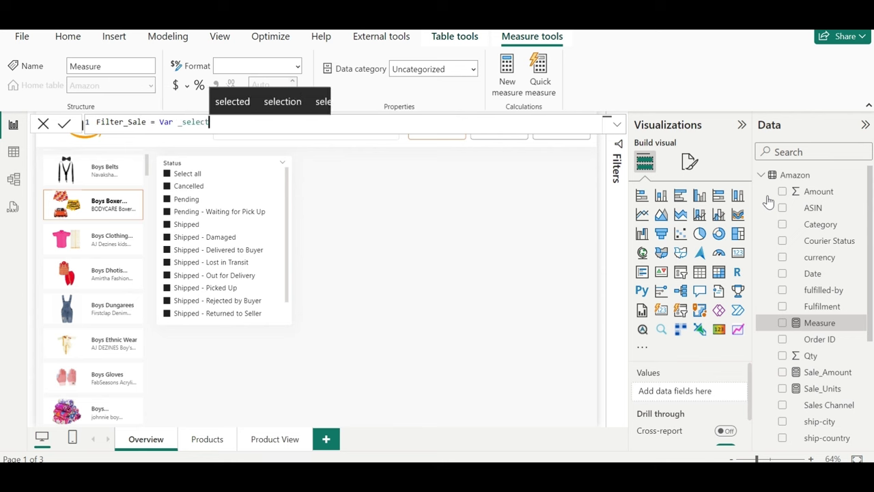
{"action": "type", "text": " = select"}
{"action": "key", "text": "Down"}
{"action": "key", "text": "Down"}
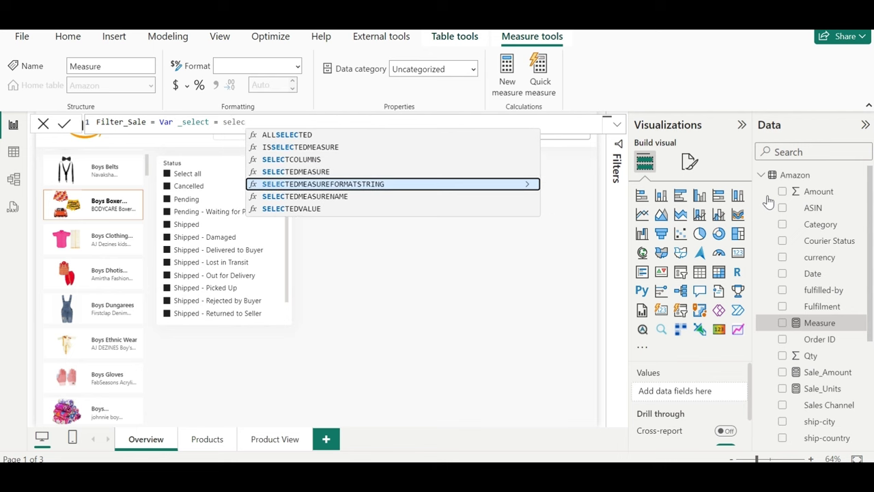
{"action": "key", "text": "Down"}
{"action": "key", "text": "Down"}
{"action": "key", "text": "Tab"}
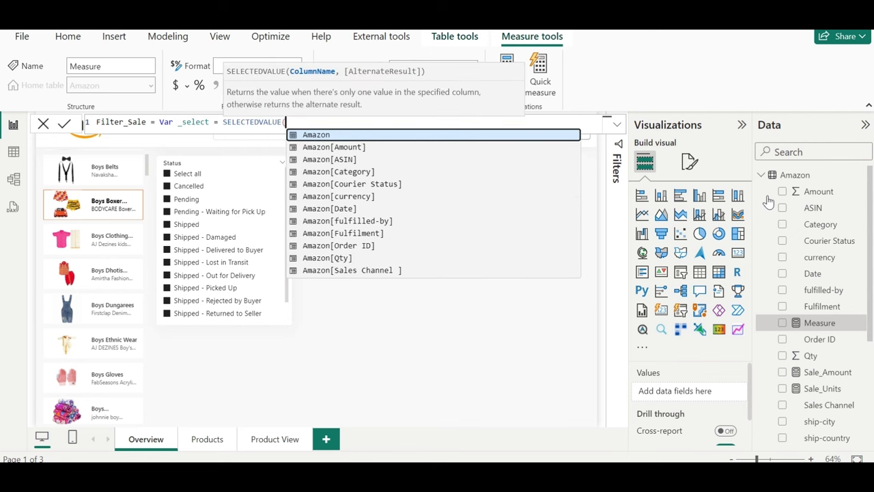
{"action": "type", "text": "sale_op"}
{"action": "key", "text": "Down"}
{"action": "key", "text": "Down"}
{"action": "key", "text": "Tab"}
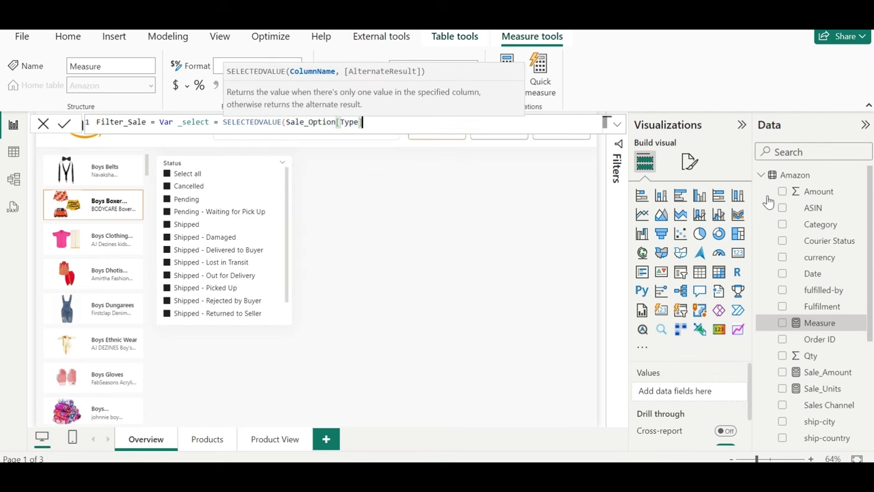
{"action": "type", "text": ")"}
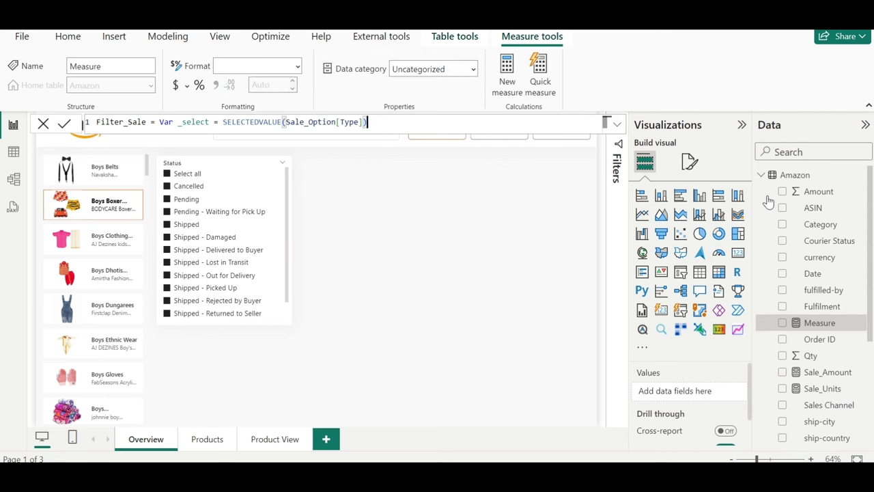
- Add a second line returning IF(_select="1", [Sale_Amount], [Sale_Units]) and commit the measure
{"action": "key", "text": "shift+Return"}
{"action": "type", "text": "re"}
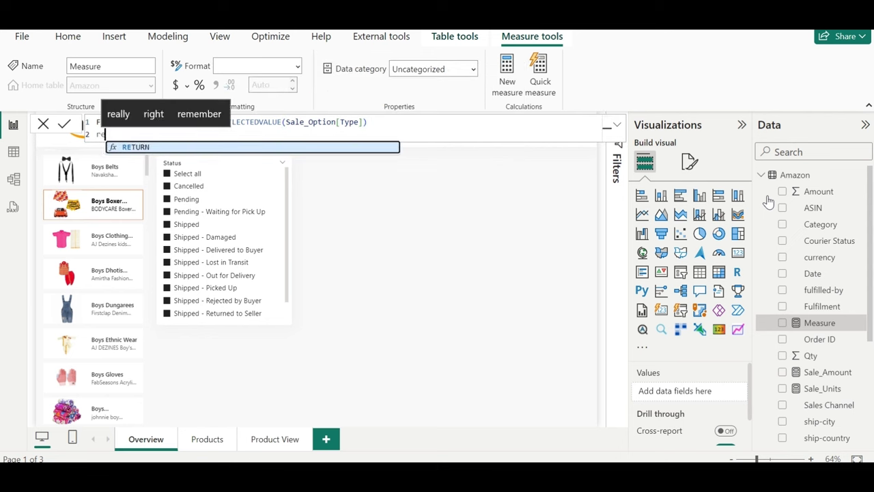
{"action": "type", "text": "turn "}
{"action": "type", "text": "= "}
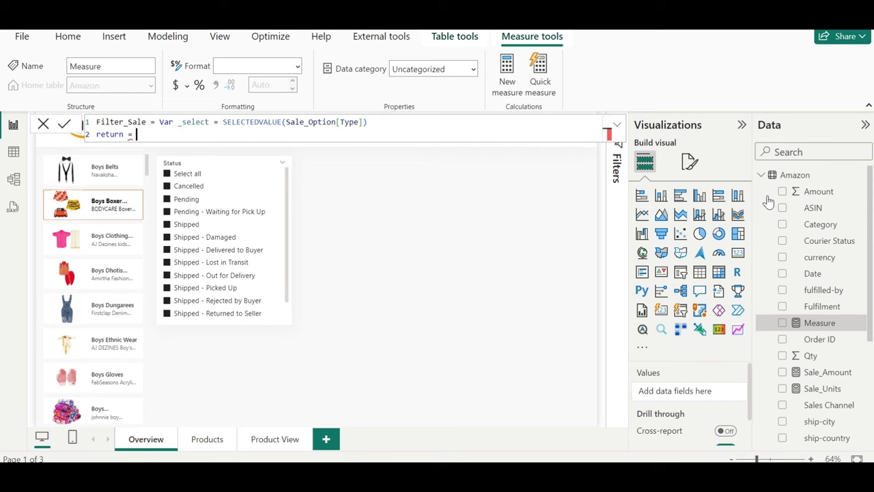
{"action": "type", "text": "if("}
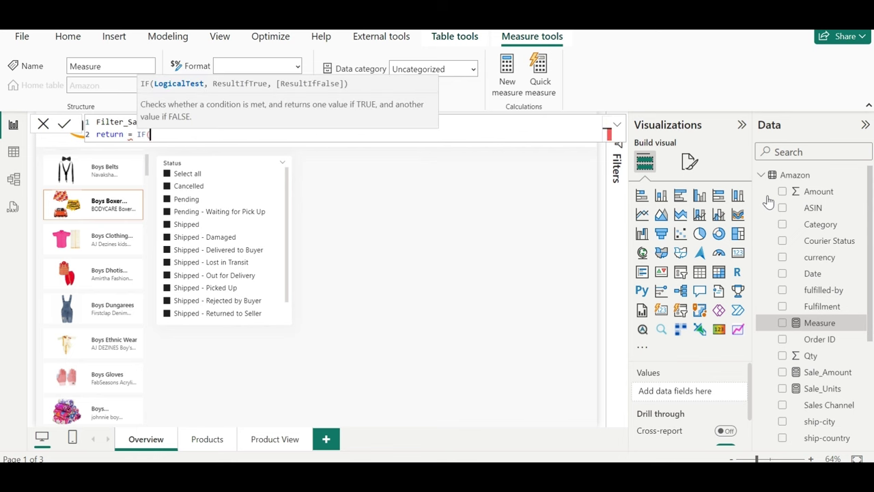
{"action": "type", "text": "se"}
{"action": "key", "text": "BackSpace"}
{"action": "key", "text": "BackSpace"}
{"action": "type", "text": "se"}
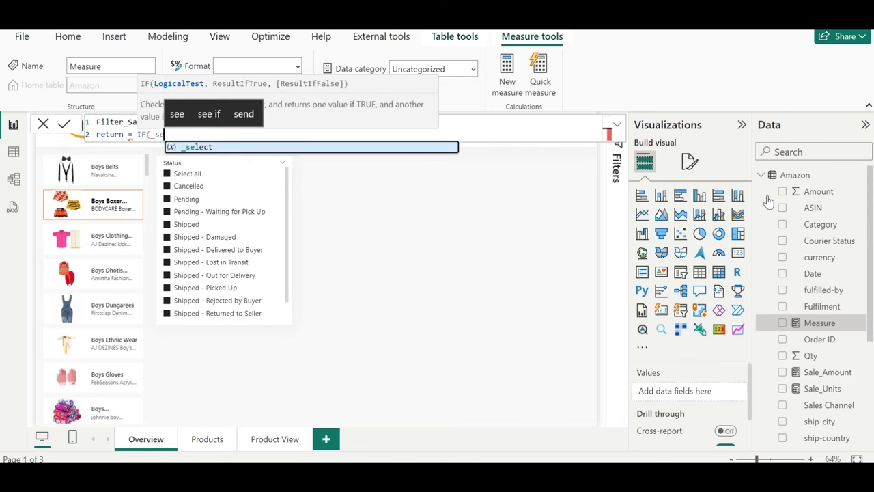
{"action": "type", "text": "lect)"}
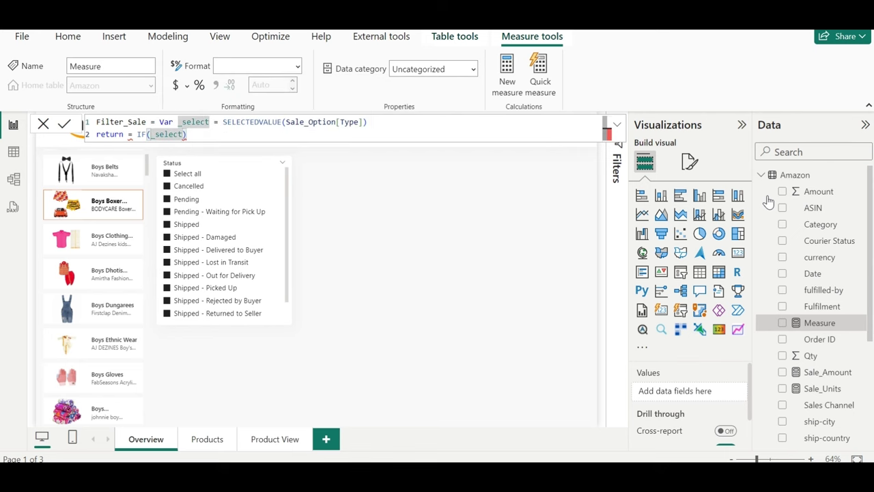
{"action": "left_click", "coordinate": [129, 135]}
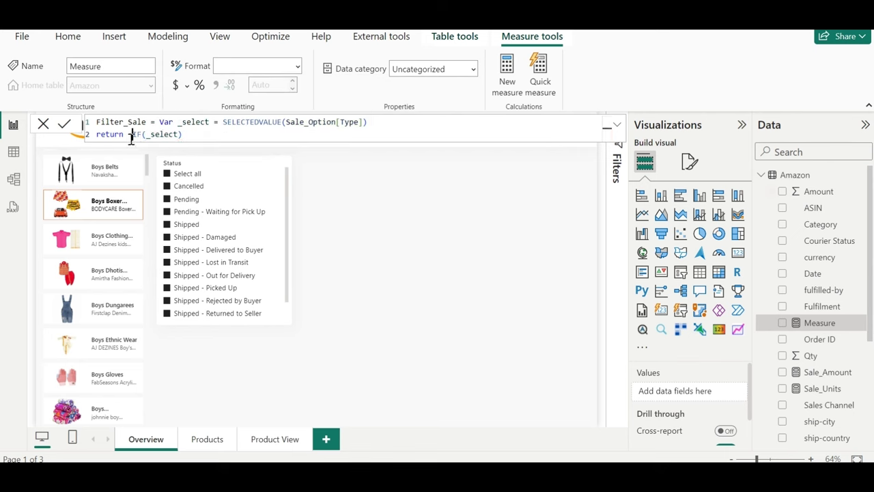
{"action": "key", "text": "End"}
{"action": "key", "text": "Left"}
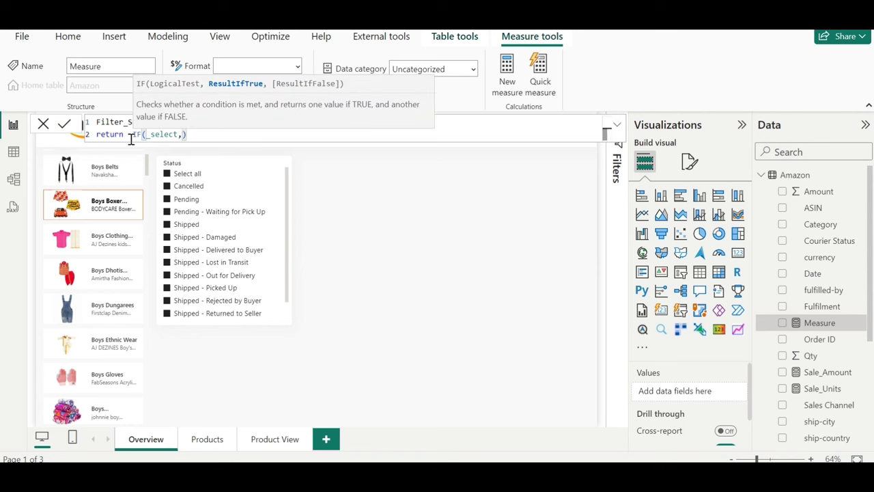
{"action": "type", "text": "="}
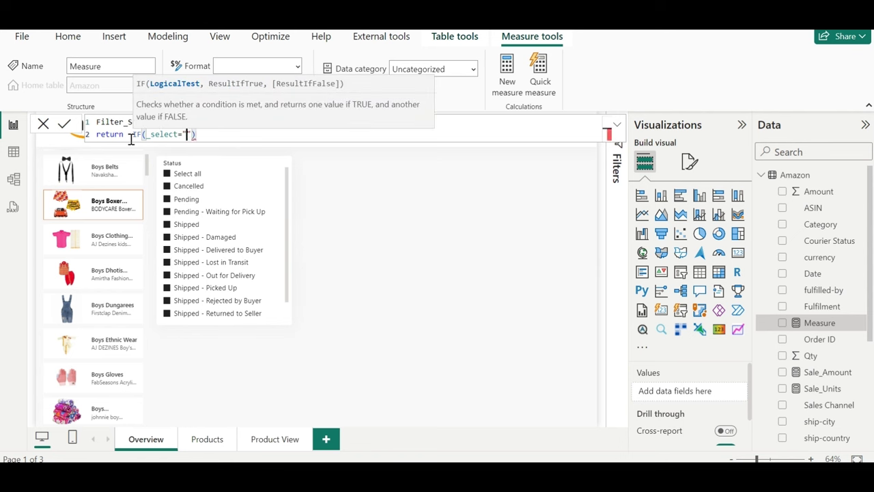
{"action": "type", "text": ","}
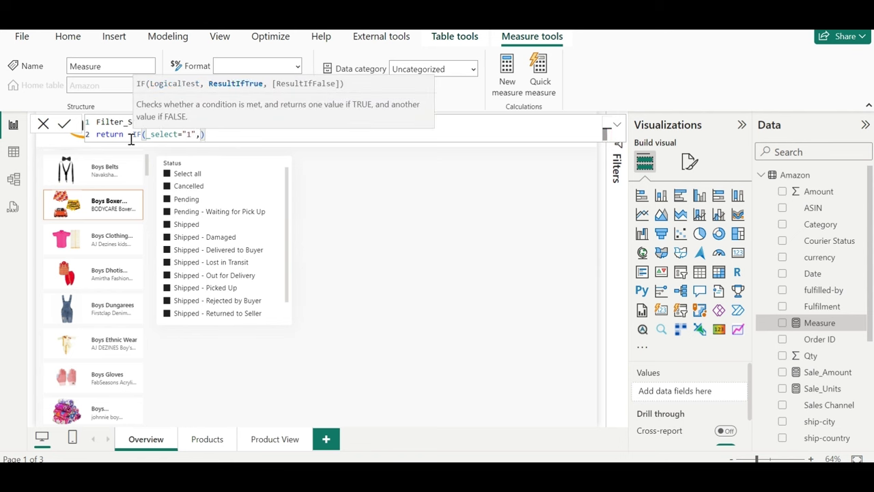
{"action": "type", "text": "s"}
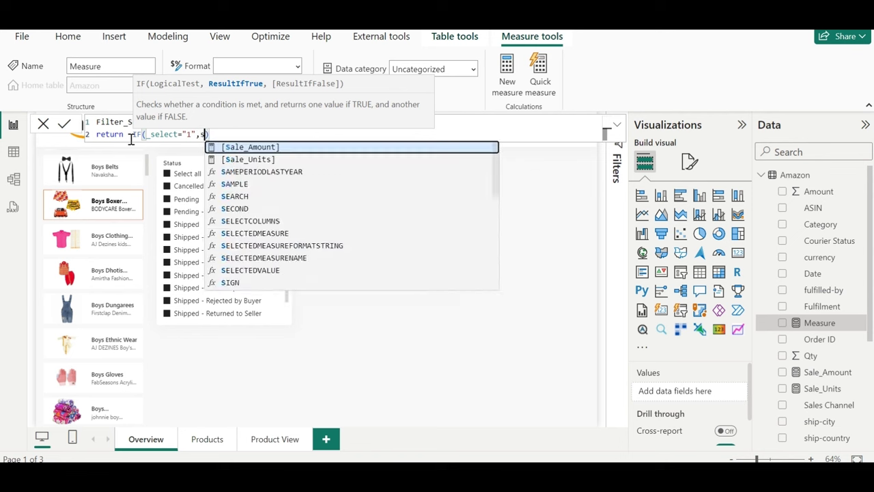
{"action": "type", "text": "al"}
{"action": "key", "text": "Tab"}
{"action": "type", "text": ","}
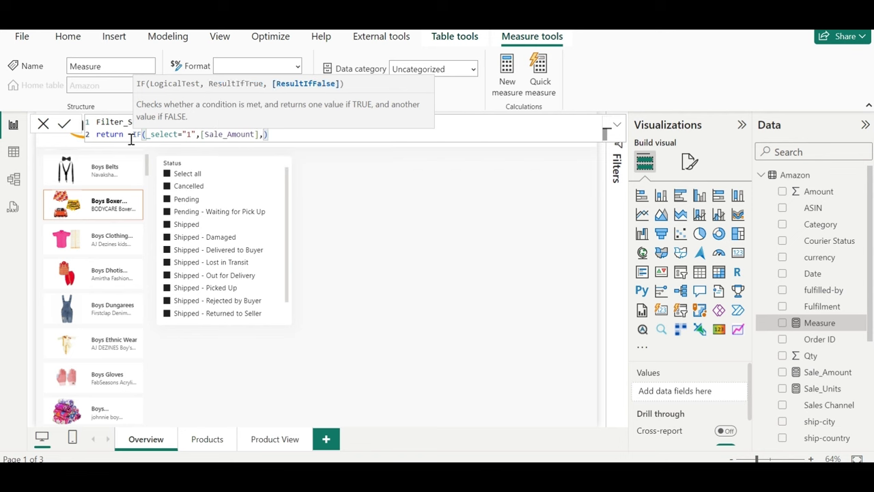
{"action": "type", "text": "sal"}
{"action": "key", "text": "Down"}
{"action": "key", "text": "Tab"}
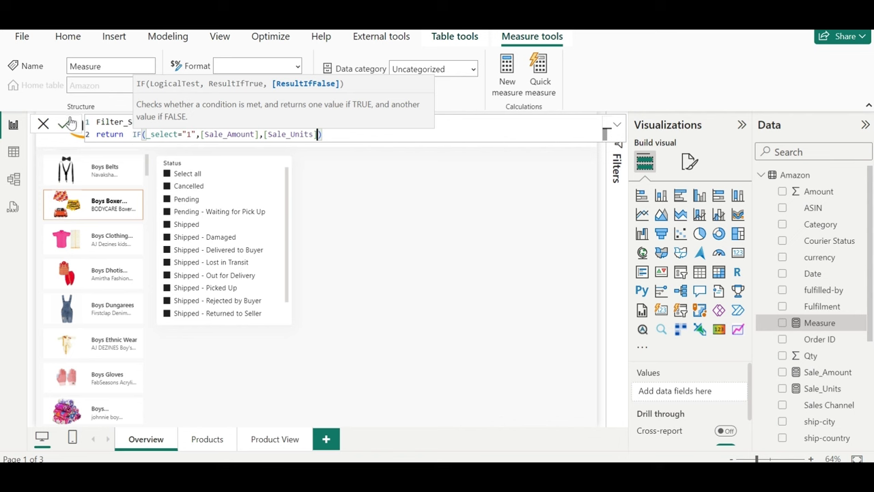
{"action": "left_click", "coordinate": [68, 123]}
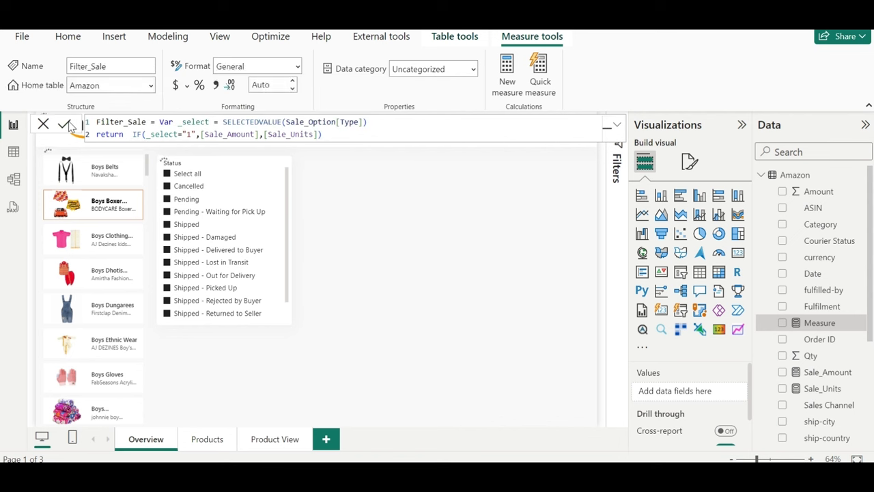
- Place the Filter_Sale measure on the page as a card showing 120.30K
{"action": "type", "text": "op"}
{"action": "left_click", "coordinate": [801, 174]}
{"action": "left_click", "coordinate": [447, 238]}
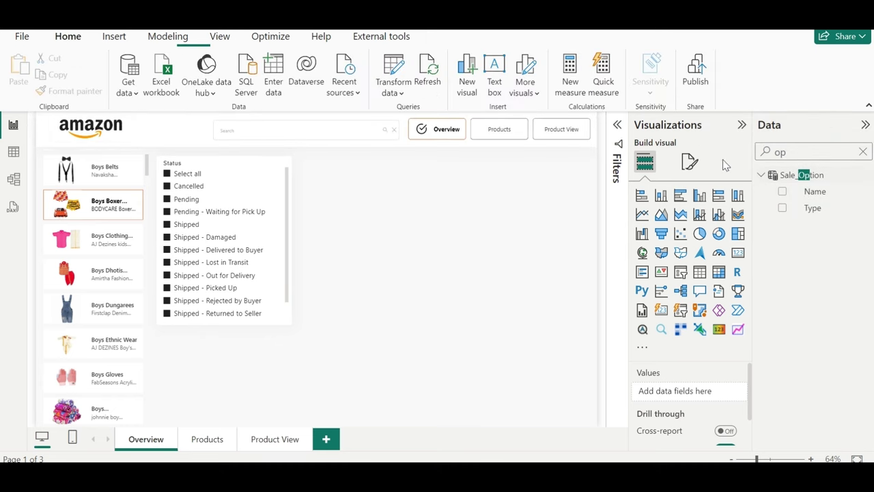
{"action": "key", "text": "ctrl+a"}
{"action": "key", "text": "BackSpace"}
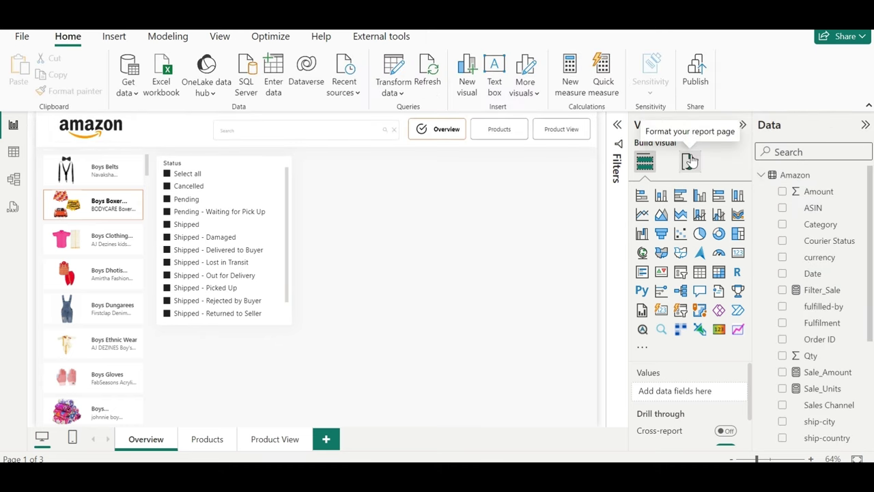
{"action": "type", "text": "fil"}
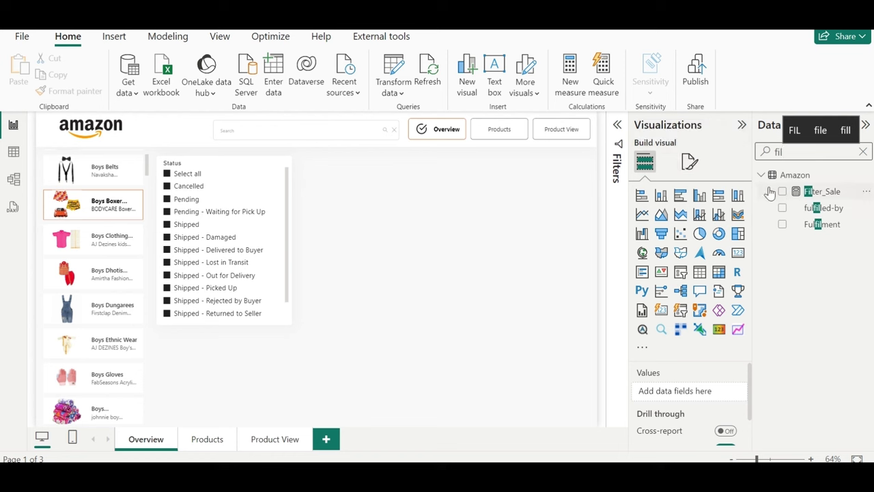
{"action": "left_click", "coordinate": [788, 194]}
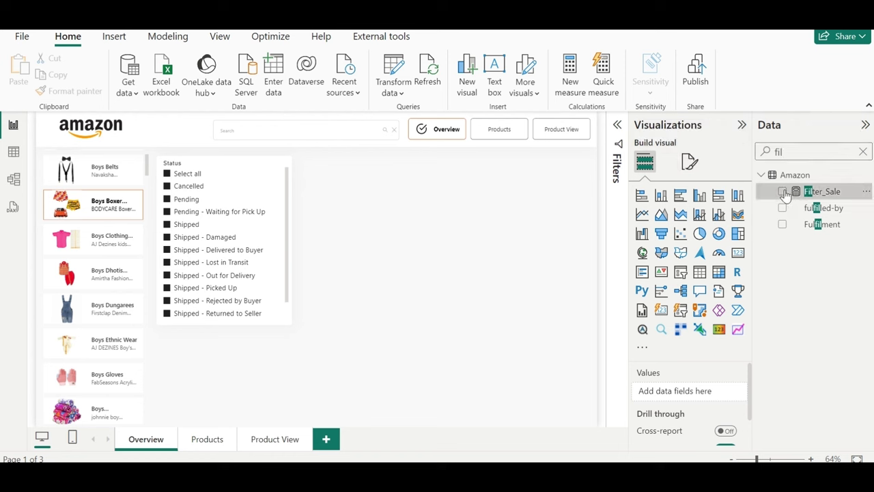
{"action": "mouse_move", "coordinate": [631, 225]}
{"action": "left_mouse_down"}
{"action": "mouse_move", "coordinate": [239, 351]}
{"action": "mouse_move", "coordinate": [472, 273]}
{"action": "left_mouse_up"}
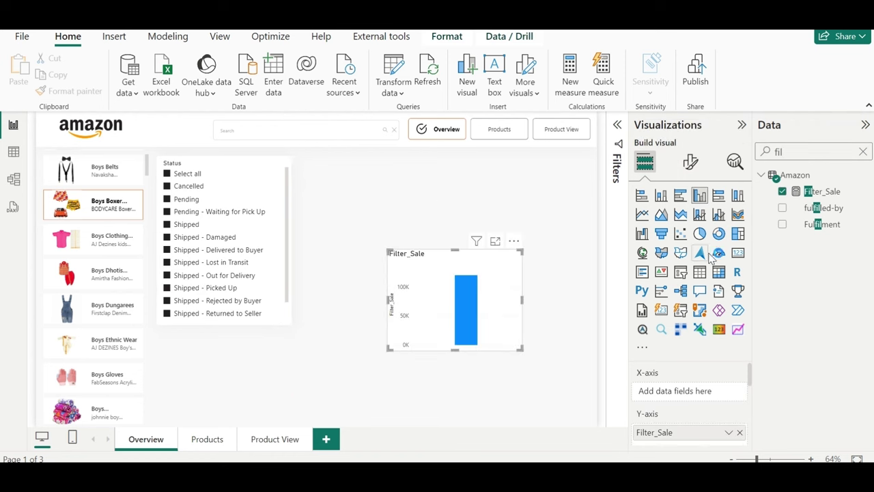
{"action": "left_click", "coordinate": [738, 254]}
- Add a slicer at the page's top right, trying Sale_Option Name before choosing Type
{"action": "left_click", "coordinate": [785, 151]}
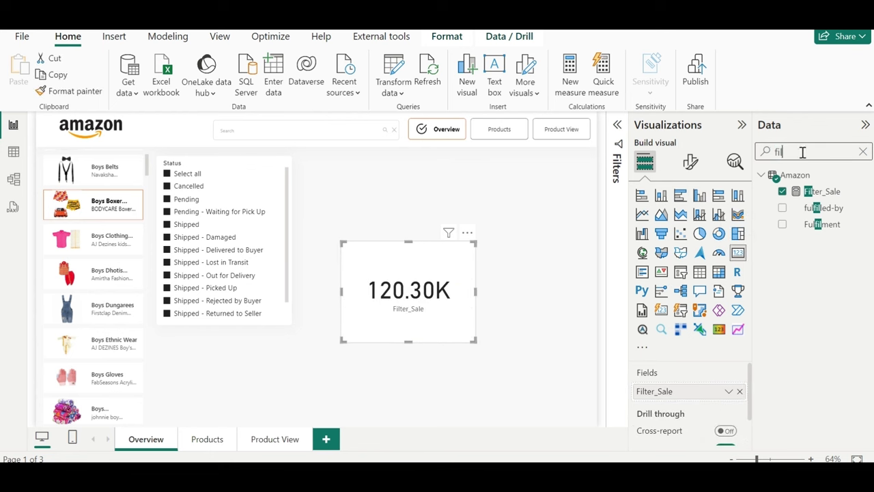
{"action": "key", "text": "ctrl+a"}
{"action": "key", "text": "BackSpace"}
{"action": "scroll", "coordinate": [811, 323], "scroll_direction": "down", "scroll_amount": 3}
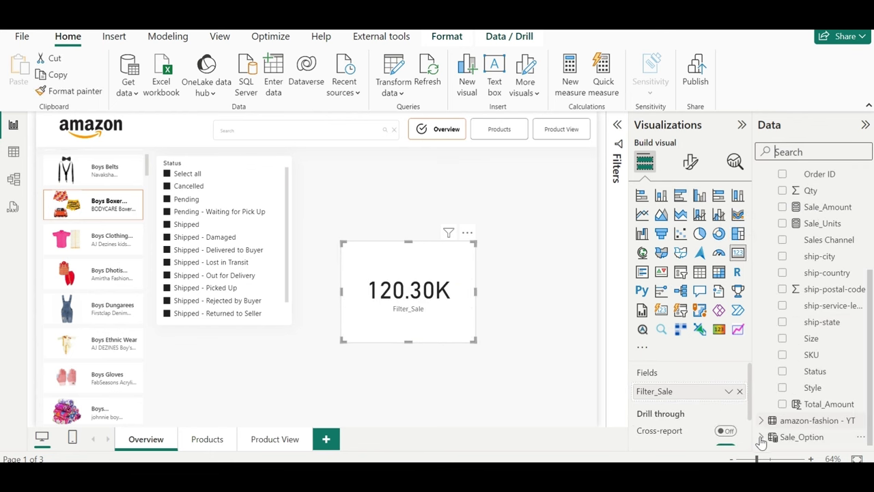
{"action": "left_click", "coordinate": [580, 344]}
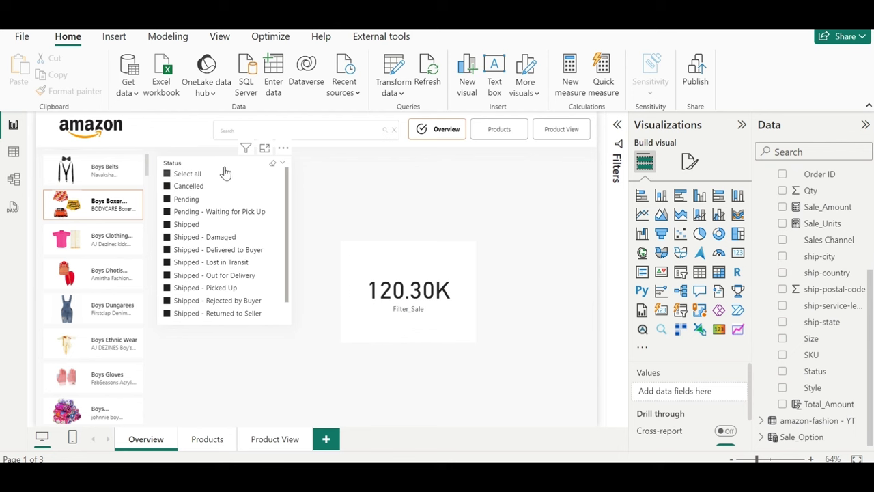
{"action": "left_click", "coordinate": [762, 437]}
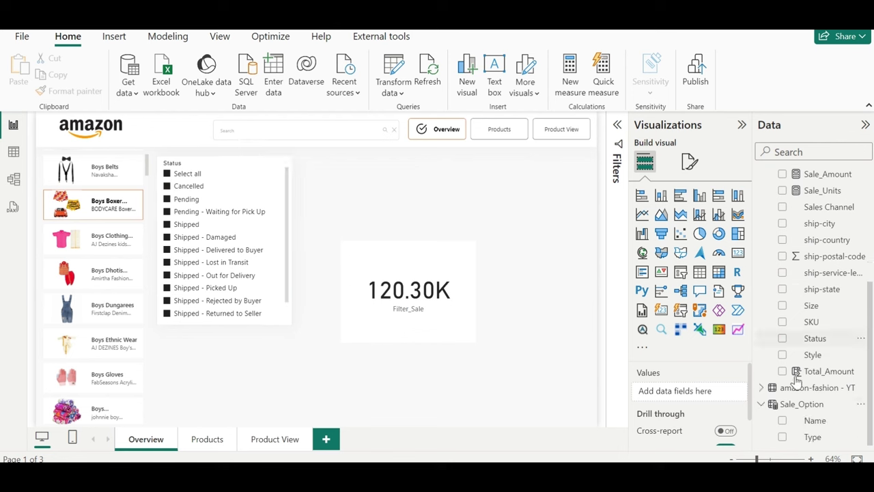
{"action": "left_click", "coordinate": [680, 311]}
{"action": "left_click_drag", "start_coordinate": [225, 327], "coordinate": [474, 156]}
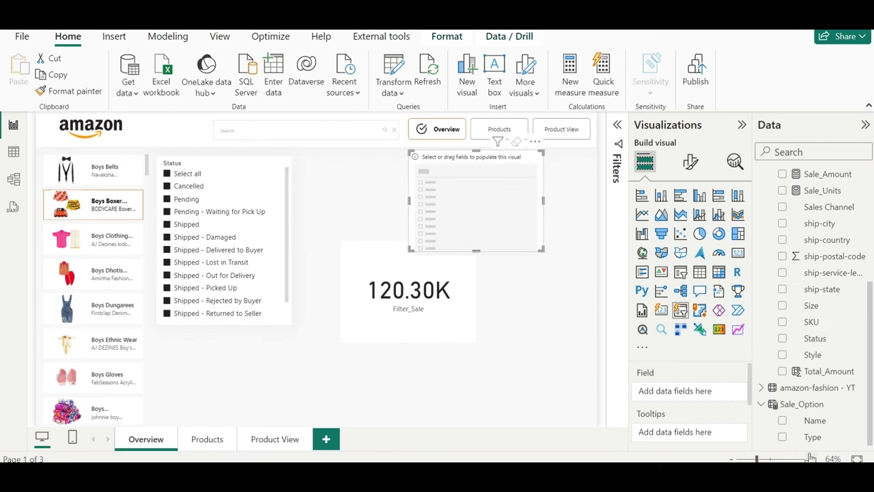
{"action": "left_click", "coordinate": [814, 422]}
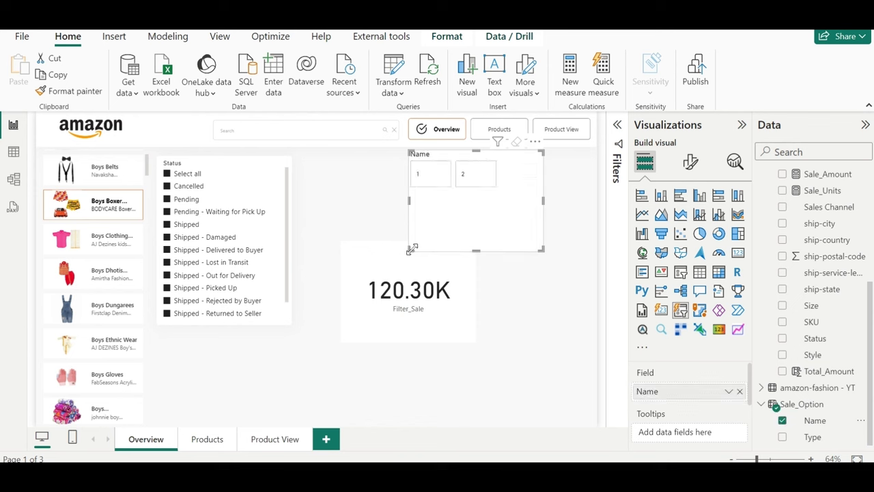
{"action": "left_click_drag", "start_coordinate": [410, 249], "coordinate": [379, 183]}
{"action": "left_click", "coordinate": [739, 390]}
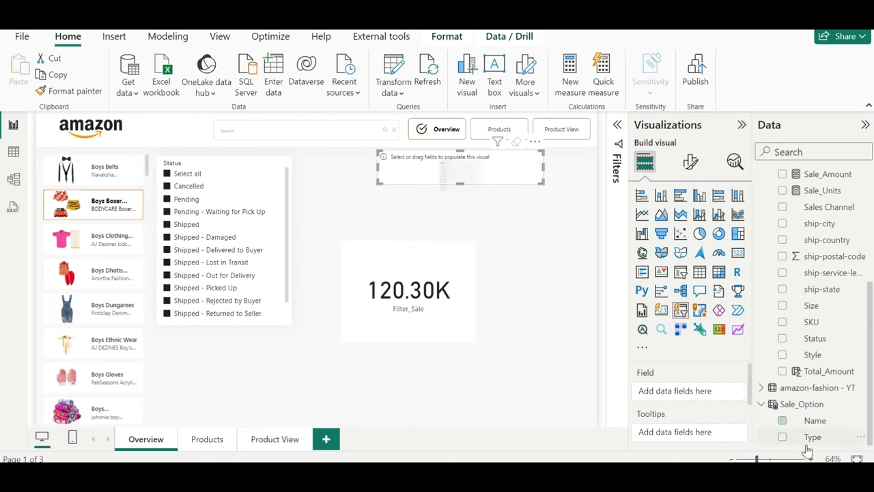
{"action": "mouse_move", "coordinate": [813, 437]}
{"action": "left_mouse_down"}
{"action": "mouse_move", "coordinate": [403, 295]}
{"action": "mouse_move", "coordinate": [695, 404]}
{"action": "left_mouse_up"}
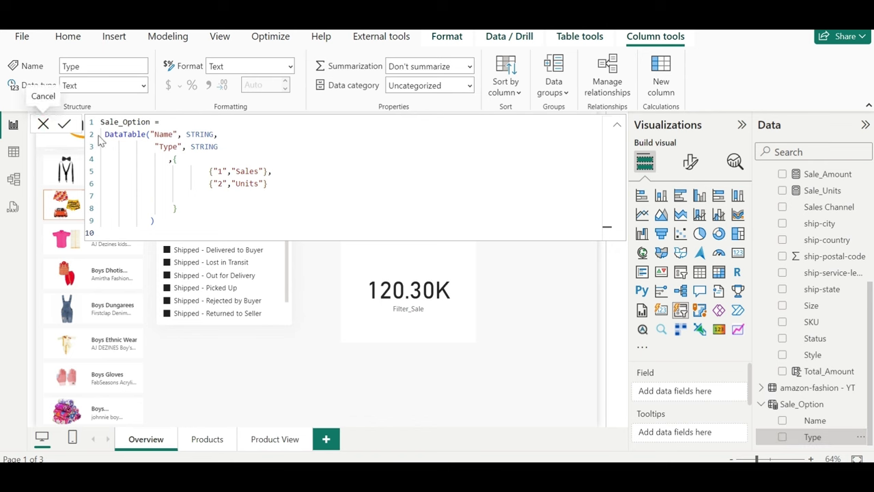
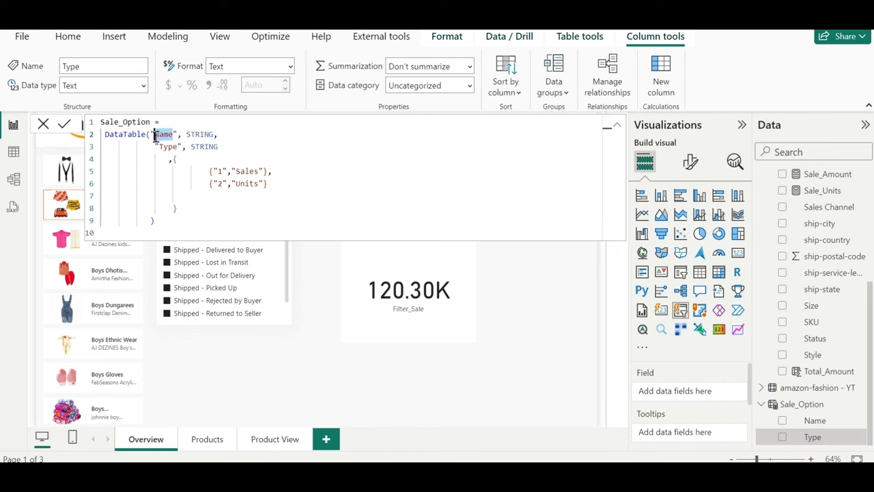
- Rename the Sale_Option DataTable columns to 'Type' and 'Name', then close the formula bar
{"action": "type", "text": "Type"}
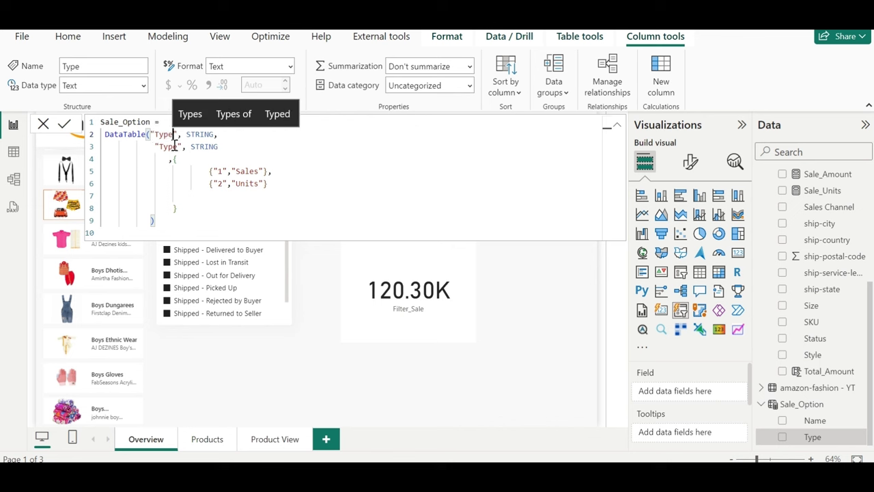
{"action": "left_click", "coordinate": [166, 146]}
{"action": "key", "text": "BackSpace"}
{"action": "key", "text": "BackSpace"}
{"action": "key", "text": "BackSpace"}
{"action": "type", "text": "a"}
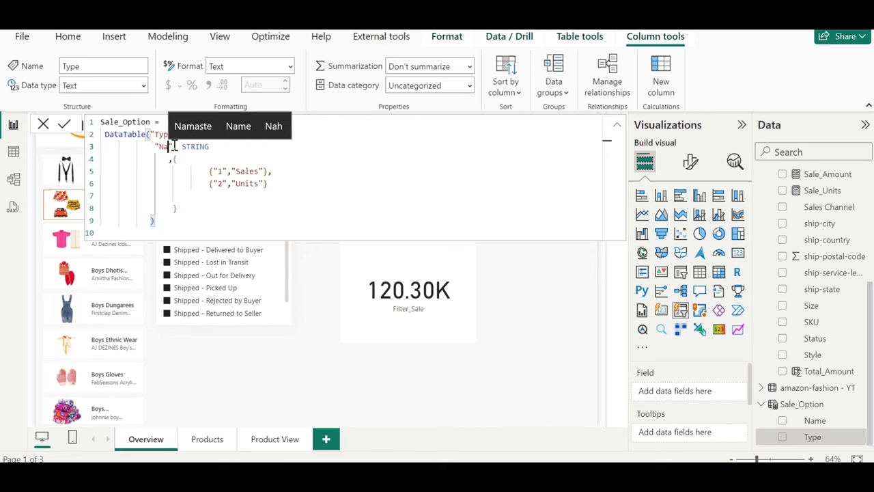
{"action": "type", "text": "me"}
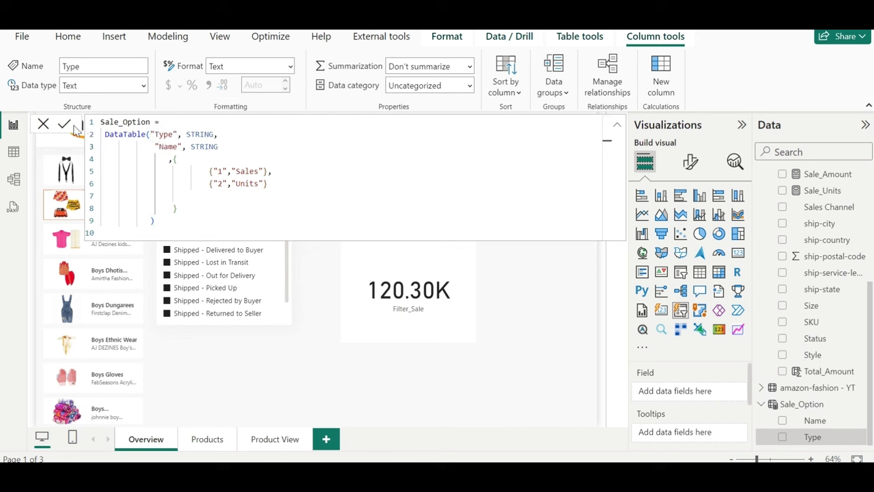
{"action": "key", "text": "Escape"}
{"action": "left_click", "coordinate": [46, 126]}
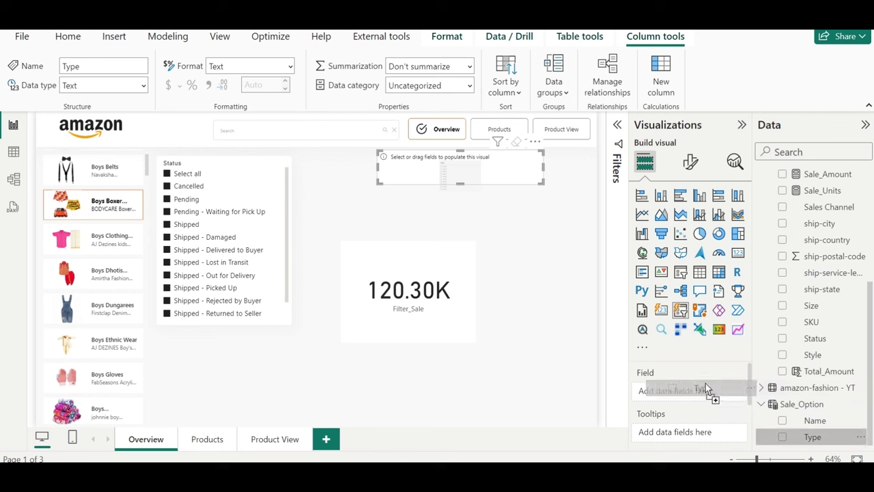
- Put Sale_Option[Name] in the slicer's Field well instead of Type and test the tiles
{"action": "left_click_drag", "start_coordinate": [812, 437], "coordinate": [705, 388]}
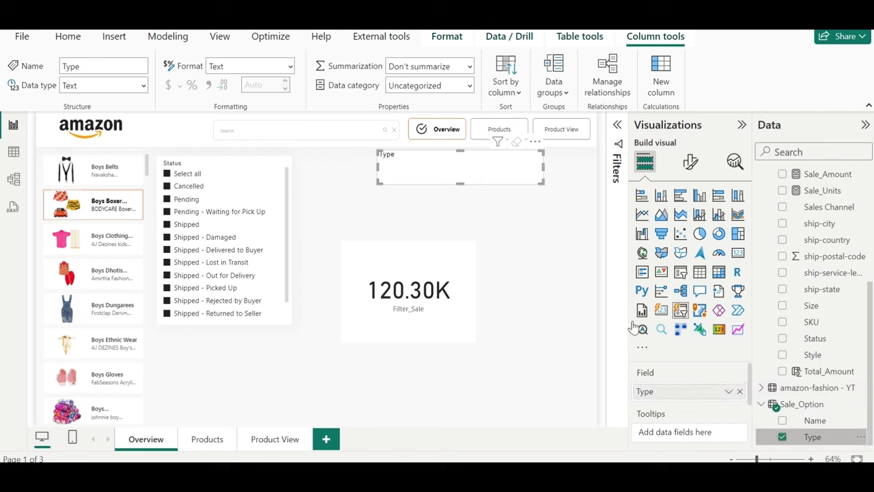
{"action": "left_click", "coordinate": [739, 391]}
{"action": "left_click_drag", "start_coordinate": [806, 421], "coordinate": [683, 391]}
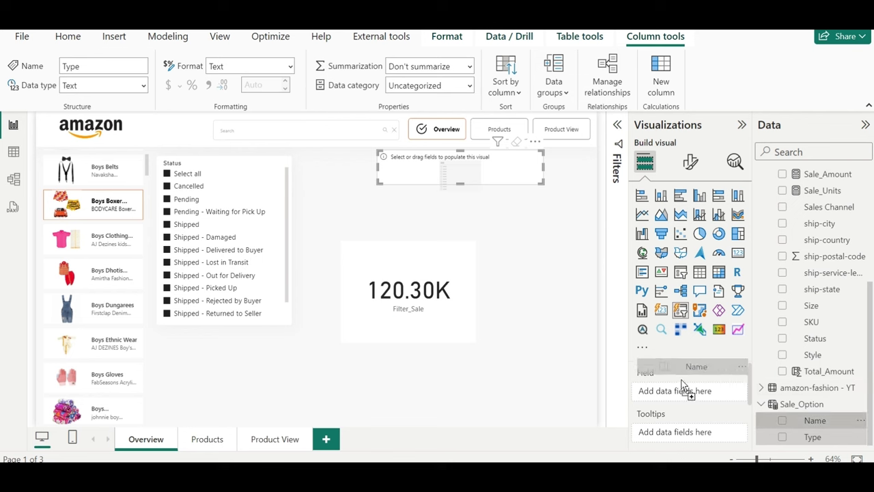
{"action": "left_click", "coordinate": [421, 165]}
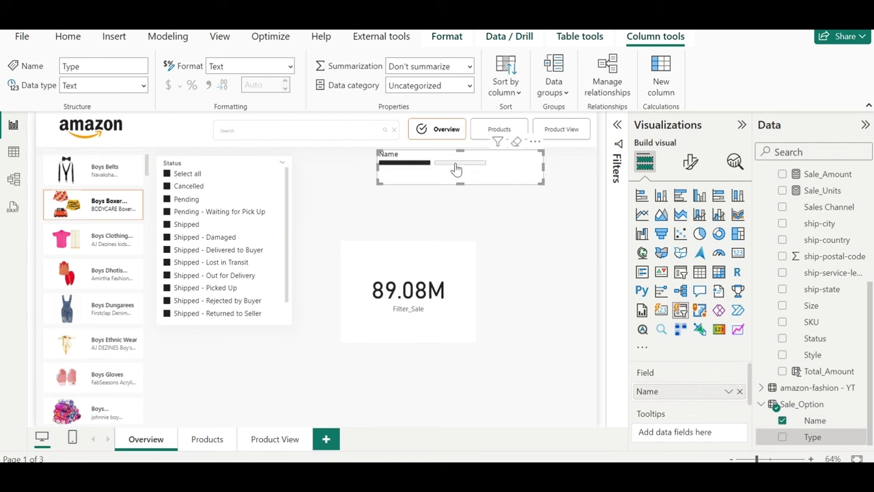
{"action": "left_click", "coordinate": [456, 165]}
{"action": "left_click", "coordinate": [411, 165]}
- Shorten the slicer and set its layout to 1 row and 2 columns
{"action": "left_click_drag", "start_coordinate": [379, 181], "coordinate": [362, 179]}
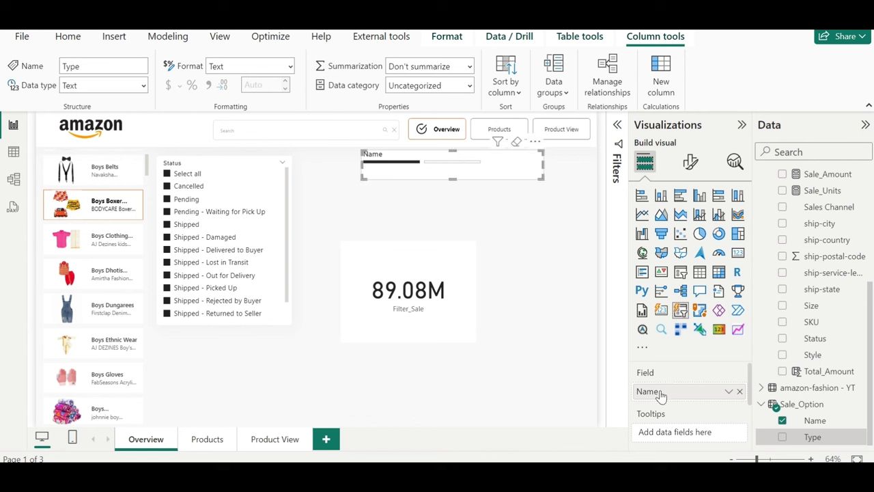
{"action": "left_click", "coordinate": [814, 420]}
{"action": "left_click", "coordinate": [43, 124]}
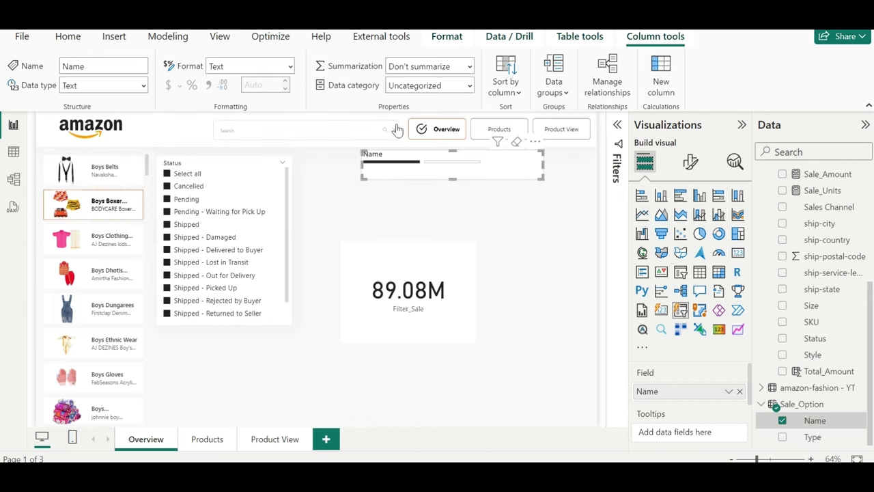
{"action": "left_click", "coordinate": [690, 161]}
{"action": "left_click", "coordinate": [672, 315]}
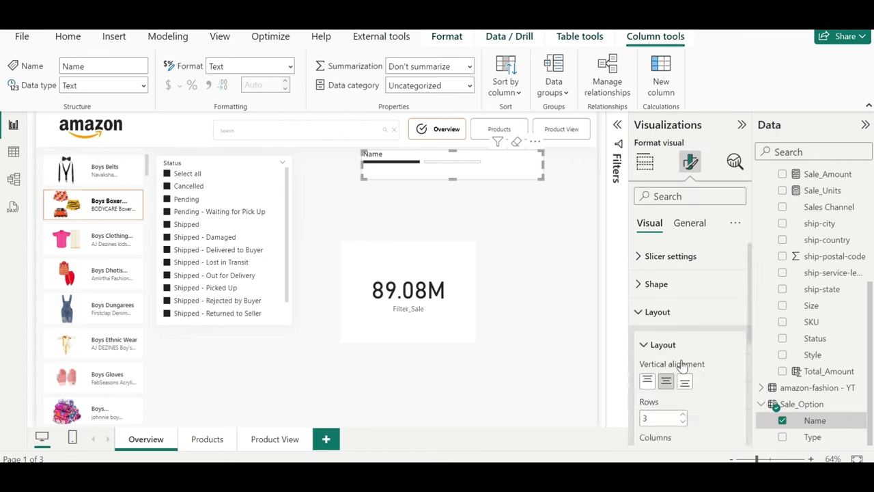
{"action": "type", "text": "1"}
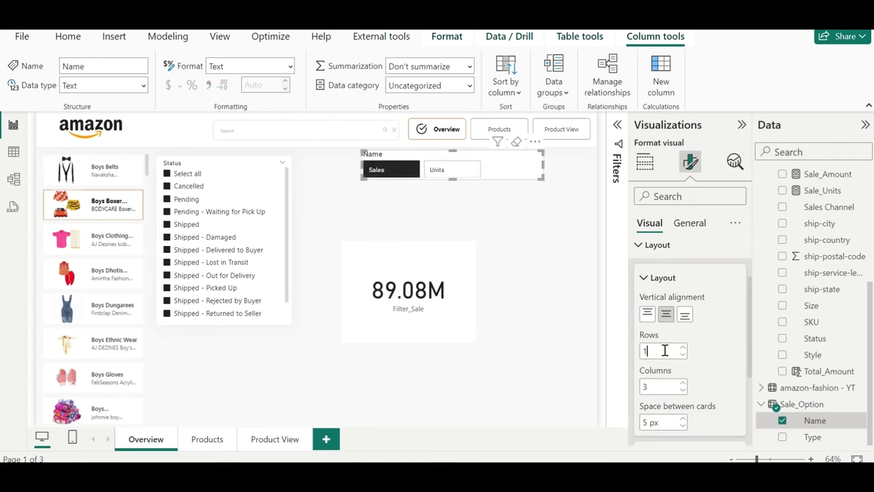
{"action": "type", "text": "2"}
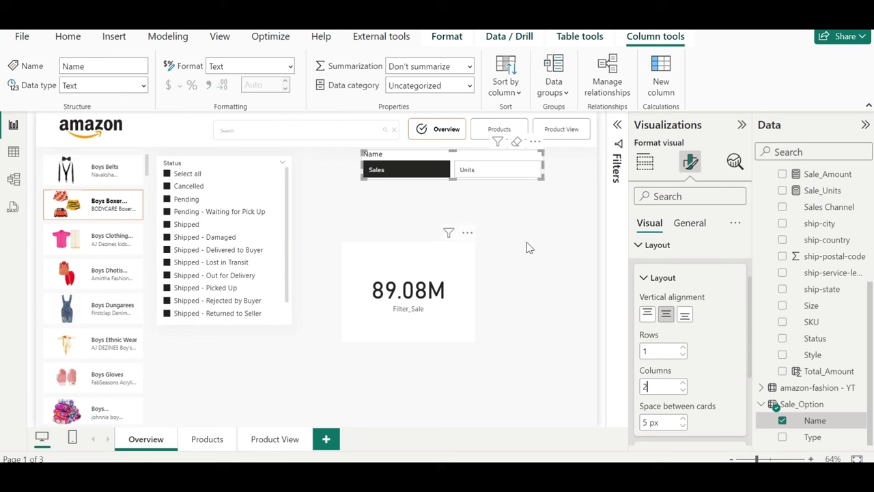
- Turn off the slicer title, test Sales and Units, and move it to the top right
{"action": "left_click", "coordinate": [689, 222]}
{"action": "left_click", "coordinate": [669, 283]}
{"action": "left_click", "coordinate": [734, 283]}
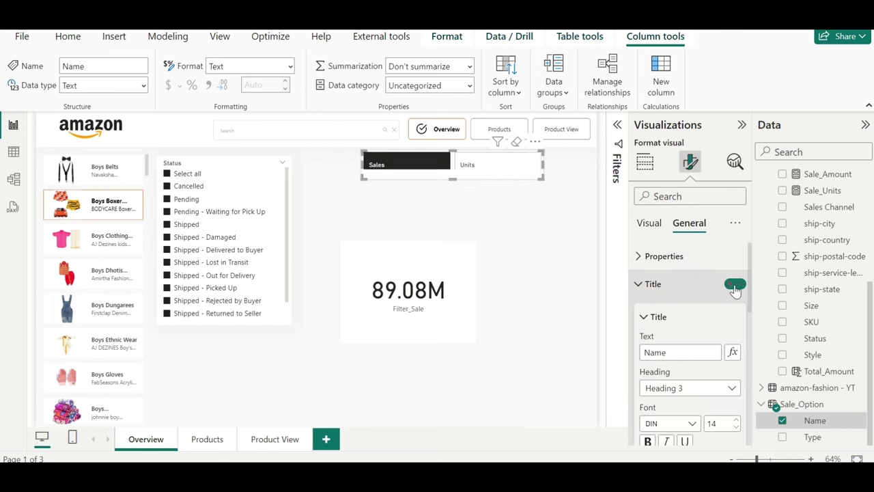
{"action": "left_click", "coordinate": [467, 175]}
{"action": "left_click", "coordinate": [410, 174]}
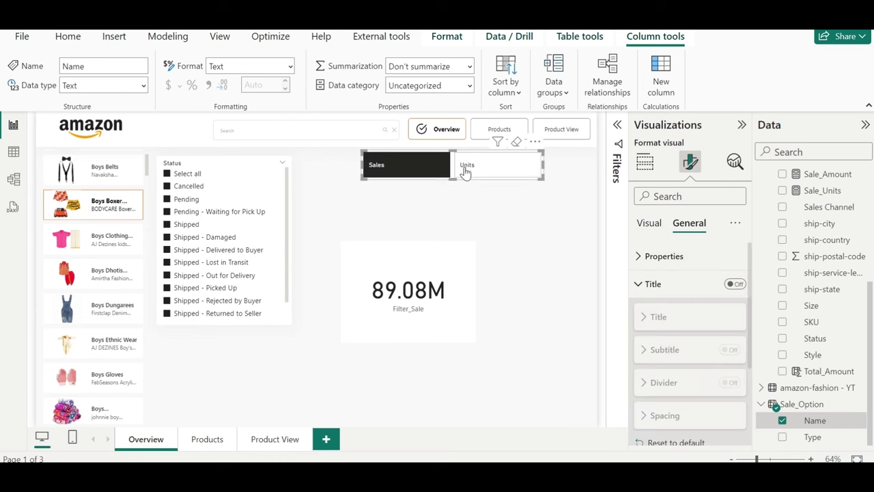
{"action": "left_click", "coordinate": [466, 171]}
{"action": "left_click_drag", "start_coordinate": [410, 174], "coordinate": [452, 179]}
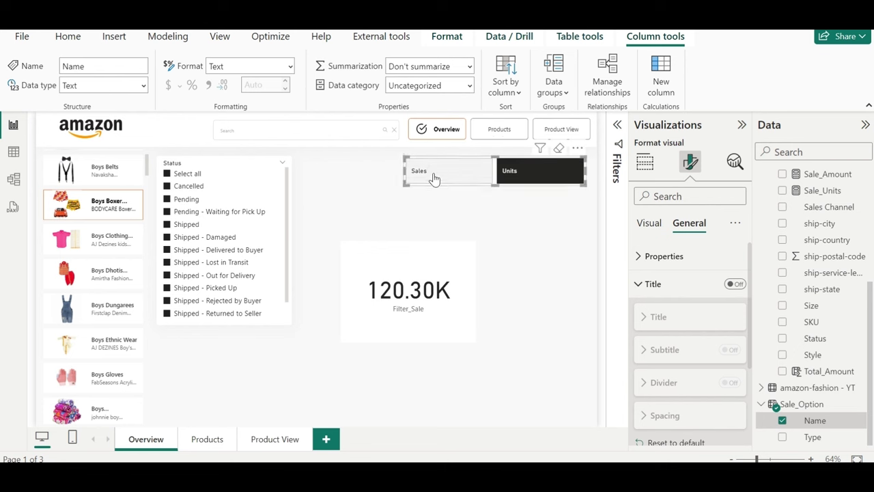
{"action": "left_click_drag", "start_coordinate": [405, 156], "coordinate": [465, 157]}
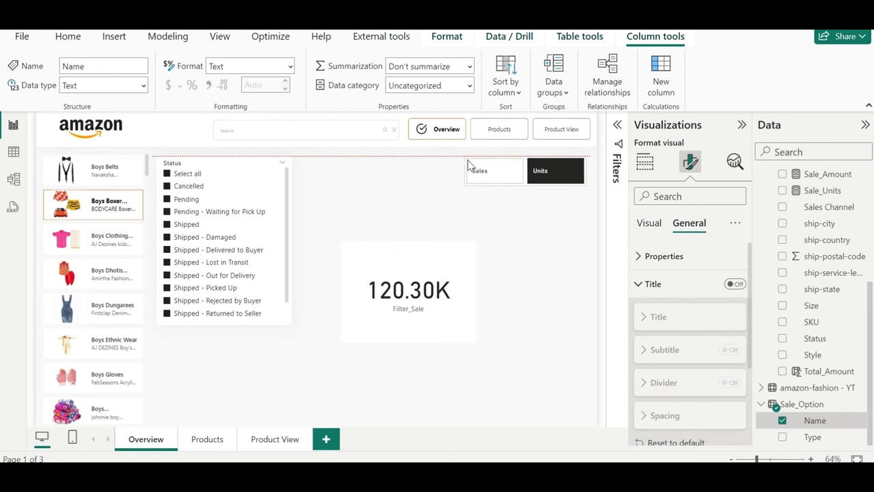
- Turn off the button fill for the slicer's Default state
{"action": "left_click", "coordinate": [652, 222]}
{"action": "scroll", "coordinate": [681, 317], "scroll_direction": "down", "scroll_amount": 1}
{"action": "scroll", "coordinate": [679, 316], "scroll_direction": "up", "scroll_amount": 1}
{"action": "left_click", "coordinate": [677, 313]}
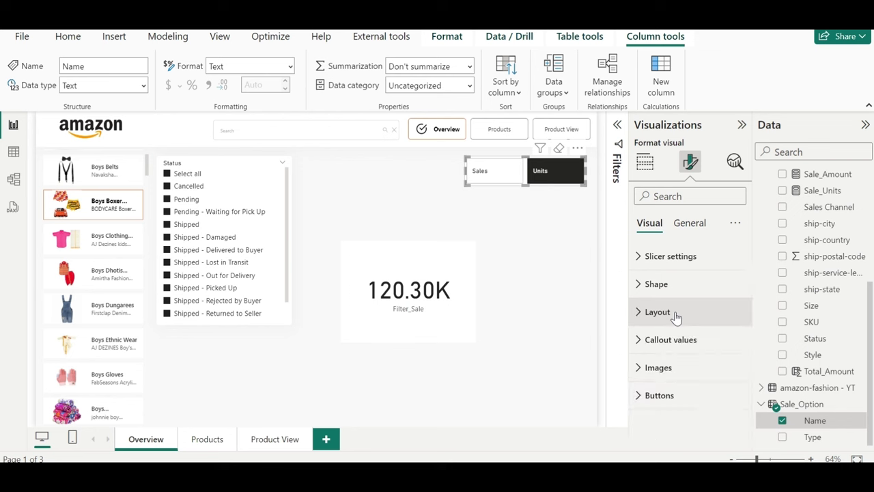
{"action": "left_click", "coordinate": [677, 396]}
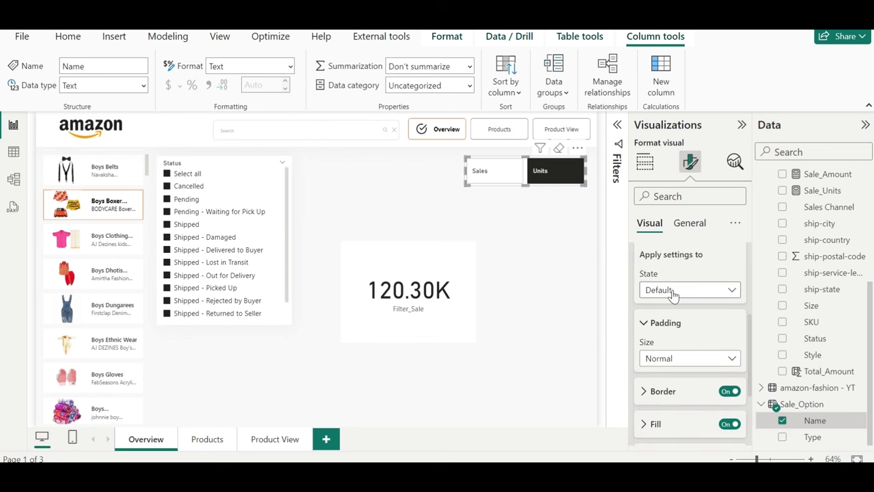
{"action": "left_click", "coordinate": [673, 290]}
{"action": "left_click", "coordinate": [674, 292]}
{"action": "scroll", "coordinate": [669, 361], "scroll_direction": "down", "scroll_amount": 1}
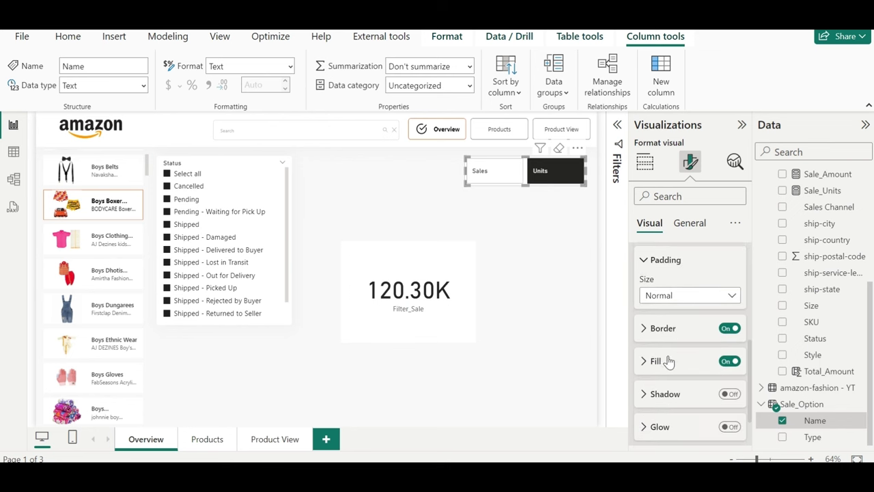
{"action": "left_click", "coordinate": [728, 362]}
{"action": "left_click", "coordinate": [730, 362]}
{"action": "left_click", "coordinate": [729, 362]}
- Turn off the slicer's background under the general Effects settings
{"action": "left_click", "coordinate": [689, 223]}
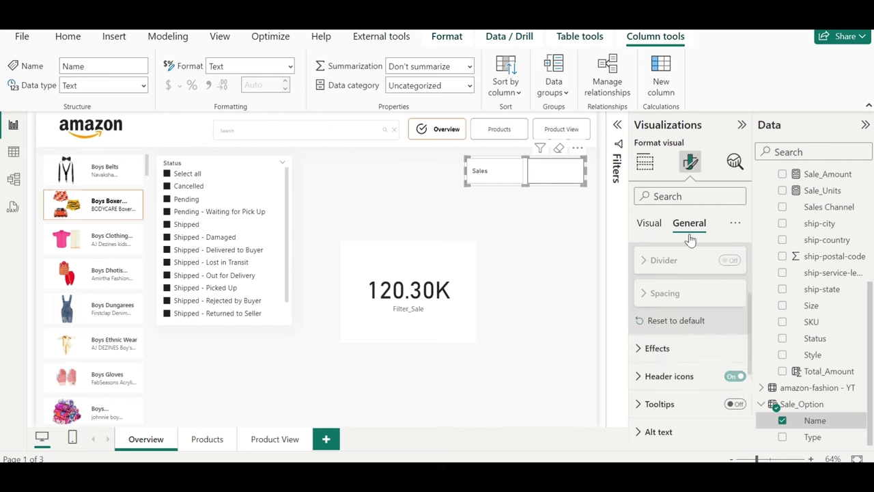
{"action": "scroll", "coordinate": [688, 342], "scroll_direction": "up", "scroll_amount": 2}
{"action": "left_click", "coordinate": [681, 284]}
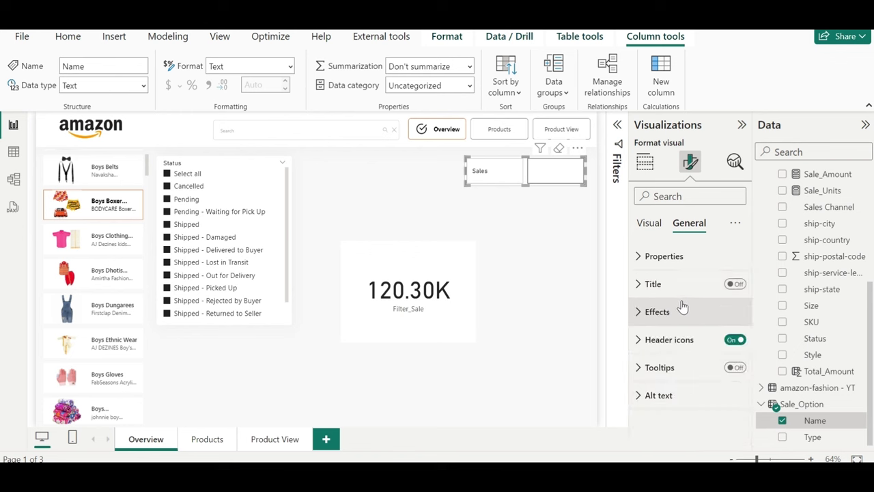
{"action": "left_click", "coordinate": [683, 306]}
{"action": "left_click", "coordinate": [728, 297]}
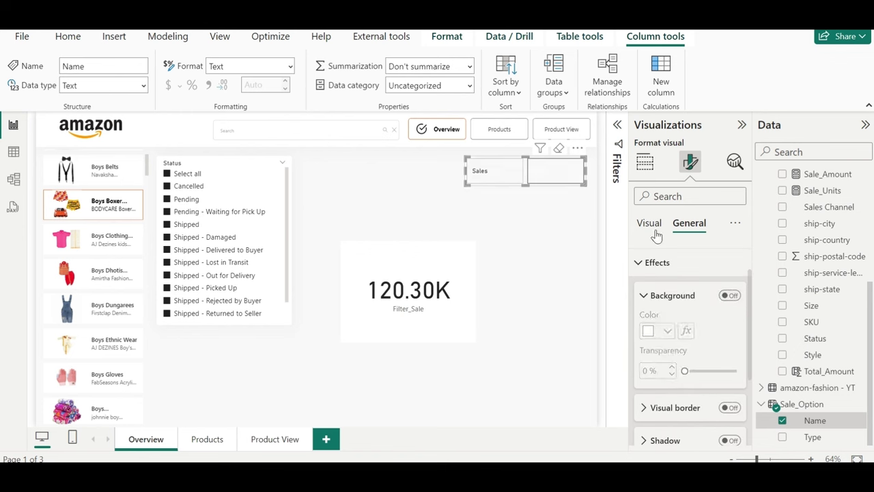
- Make the Selected state's button text black in Segoe UI Bold
{"action": "left_click", "coordinate": [650, 222]}
{"action": "scroll", "coordinate": [673, 300], "scroll_direction": "up", "scroll_amount": 1}
{"action": "left_click", "coordinate": [673, 308]}
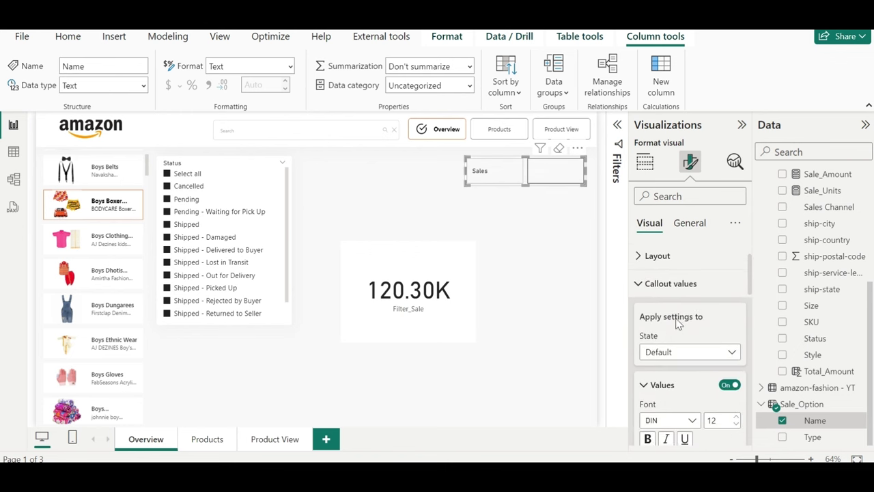
{"action": "left_click", "coordinate": [680, 355]}
{"action": "left_click", "coordinate": [669, 417]}
{"action": "scroll", "coordinate": [668, 414], "scroll_direction": "down", "scroll_amount": 1}
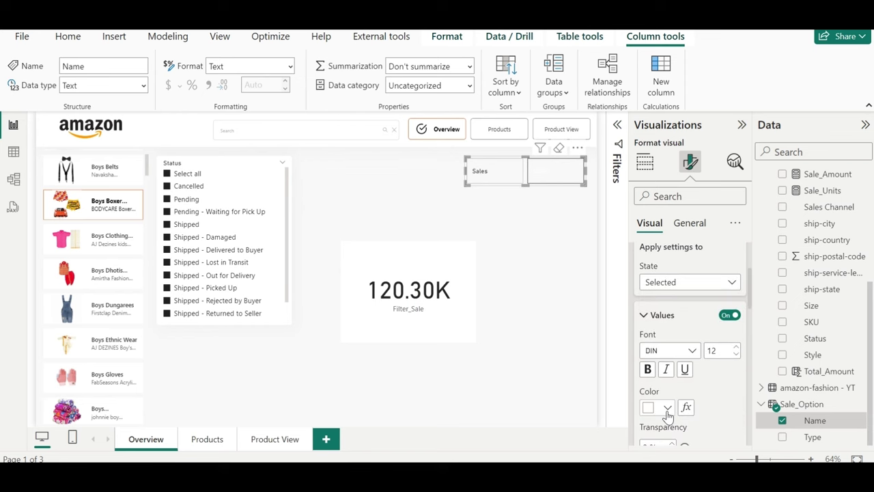
{"action": "left_click", "coordinate": [667, 407]}
{"action": "left_click", "coordinate": [749, 347]}
{"action": "scroll", "coordinate": [690, 324], "scroll_direction": "down", "scroll_amount": 1}
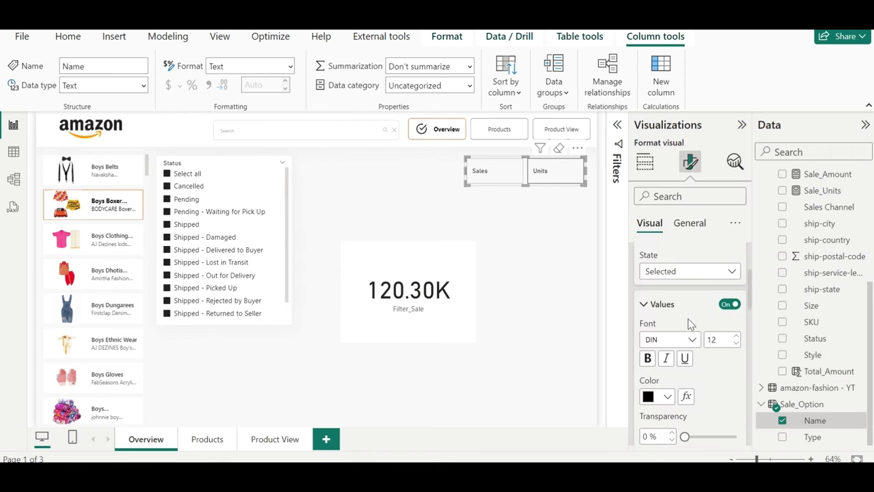
{"action": "scroll", "coordinate": [690, 324], "scroll_direction": "down", "scroll_amount": 2}
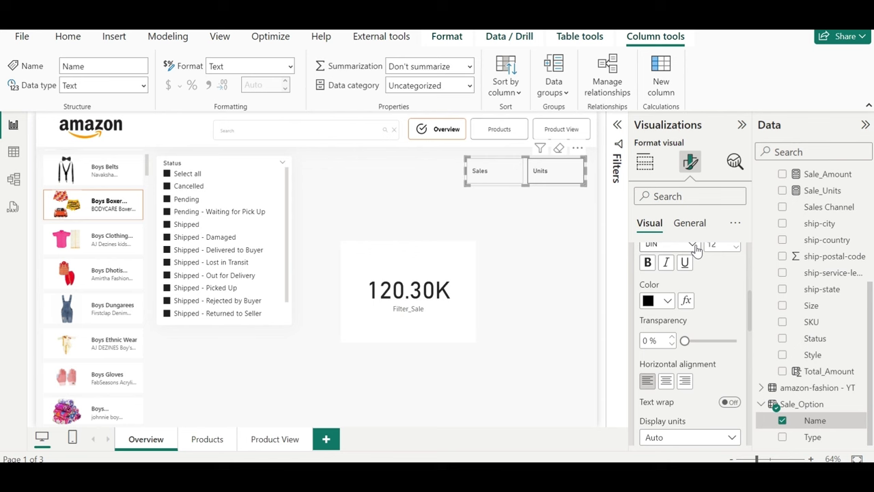
{"action": "left_click", "coordinate": [692, 245]}
{"action": "left_click", "coordinate": [690, 142]}
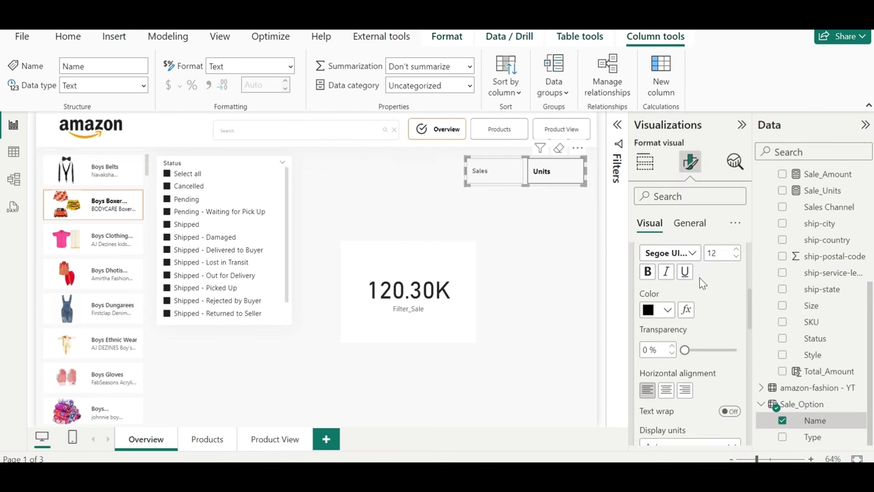
- Set the Default state's button labels to Center horizontal alignment
{"action": "scroll", "coordinate": [699, 282], "scroll_direction": "down", "scroll_amount": 1}
{"action": "left_click", "coordinate": [685, 344]}
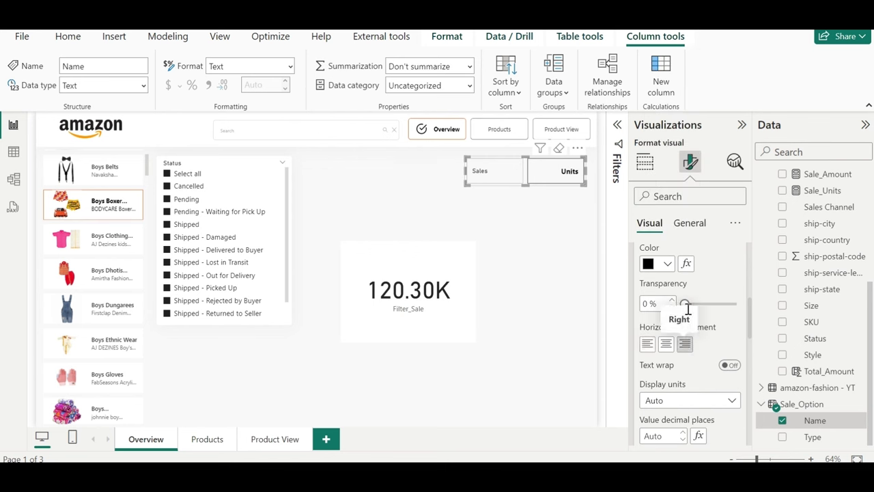
{"action": "scroll", "coordinate": [686, 270], "scroll_direction": "up", "scroll_amount": 2}
{"action": "left_click", "coordinate": [685, 254]}
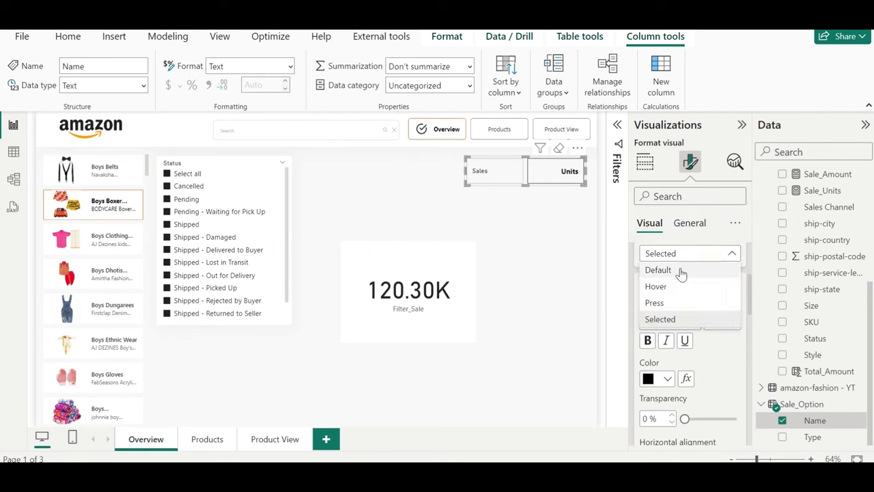
{"action": "left_click", "coordinate": [681, 272]}
{"action": "scroll", "coordinate": [682, 327], "scroll_direction": "down", "scroll_amount": 2}
{"action": "left_click", "coordinate": [666, 402]}
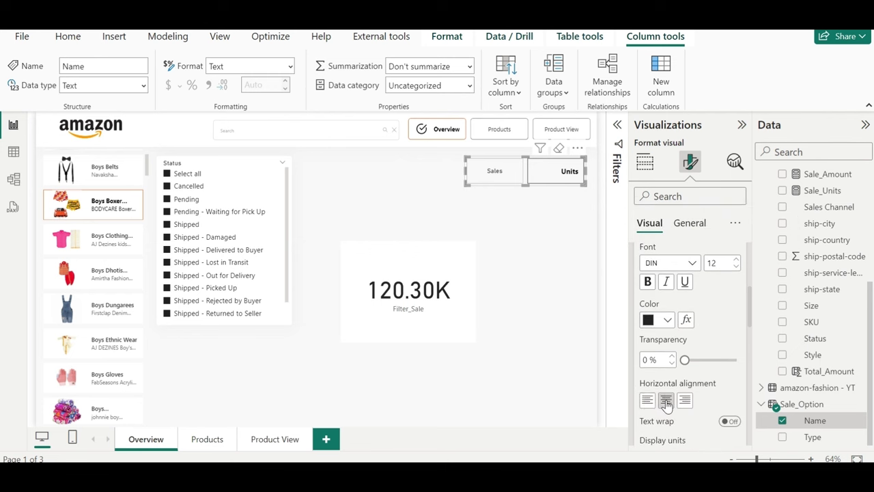
{"action": "scroll", "coordinate": [692, 277], "scroll_direction": "up", "scroll_amount": 1}
{"action": "scroll", "coordinate": [693, 277], "scroll_direction": "down", "scroll_amount": 1}
- Toggle Sales and Units to confirm the card switches between 89.08M and 120.30K
{"action": "left_click", "coordinate": [507, 168]}
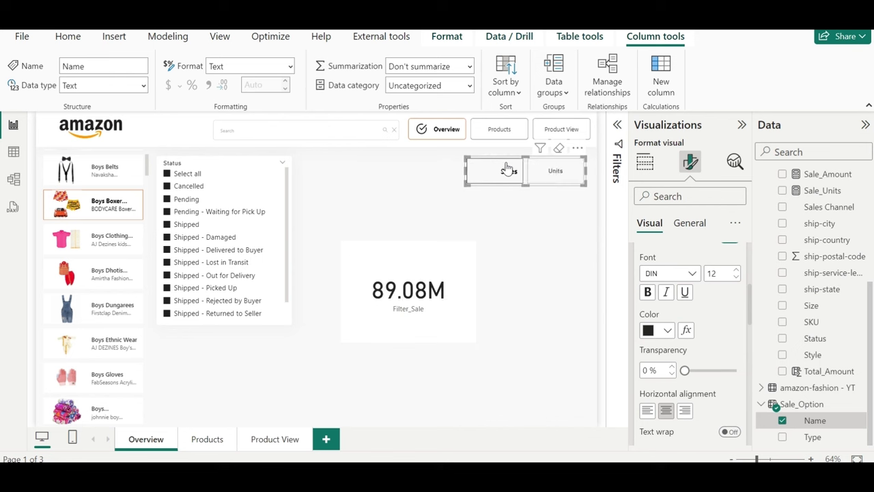
{"action": "left_click", "coordinate": [555, 176]}
{"action": "left_click", "coordinate": [504, 171]}
{"action": "scroll", "coordinate": [674, 290], "scroll_direction": "down", "scroll_amount": 1}
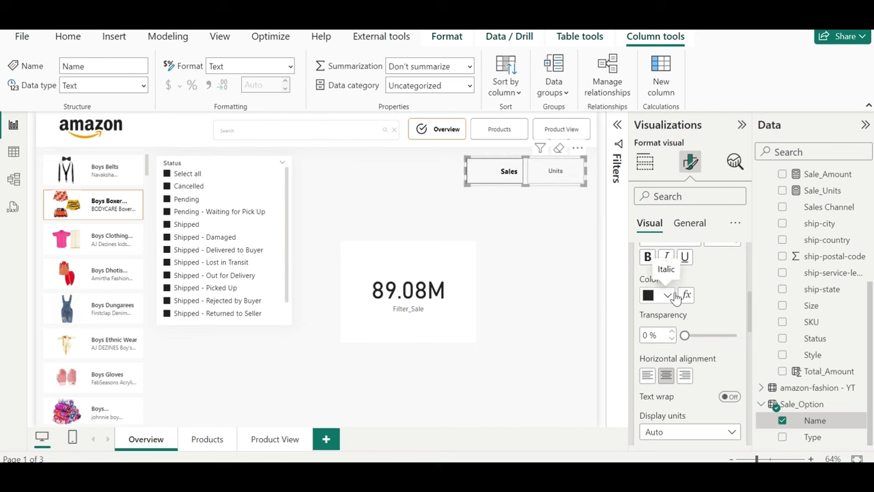
{"action": "scroll", "coordinate": [674, 293], "scroll_direction": "up", "scroll_amount": 1}
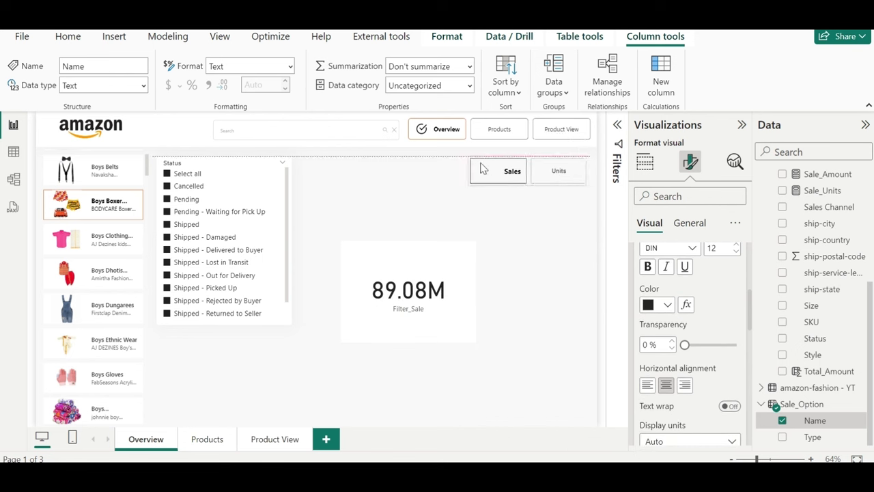
- Narrow the toggle and give its buttons a Rounded Rectangle shape
{"action": "mouse_move", "coordinate": [467, 157]}
{"action": "left_mouse_down"}
{"action": "mouse_move", "coordinate": [484, 157]}
{"action": "mouse_move", "coordinate": [511, 186]}
{"action": "left_mouse_up"}
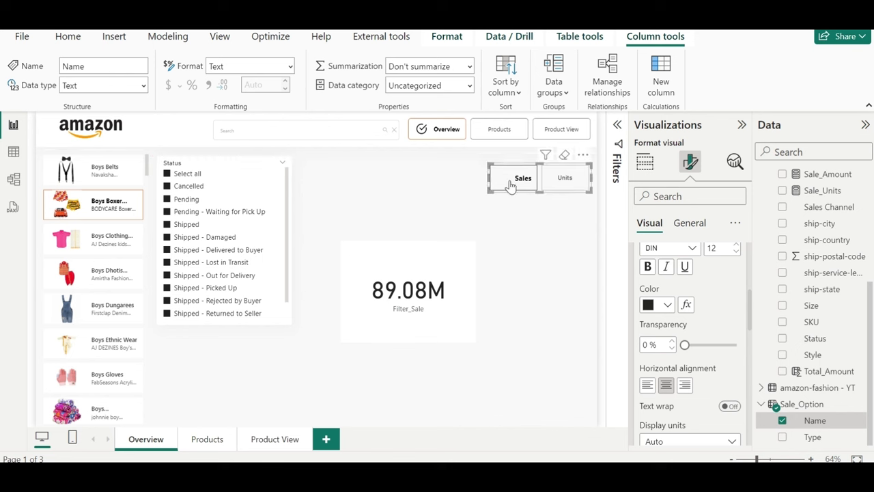
{"action": "scroll", "coordinate": [676, 307], "scroll_direction": "up", "scroll_amount": 5}
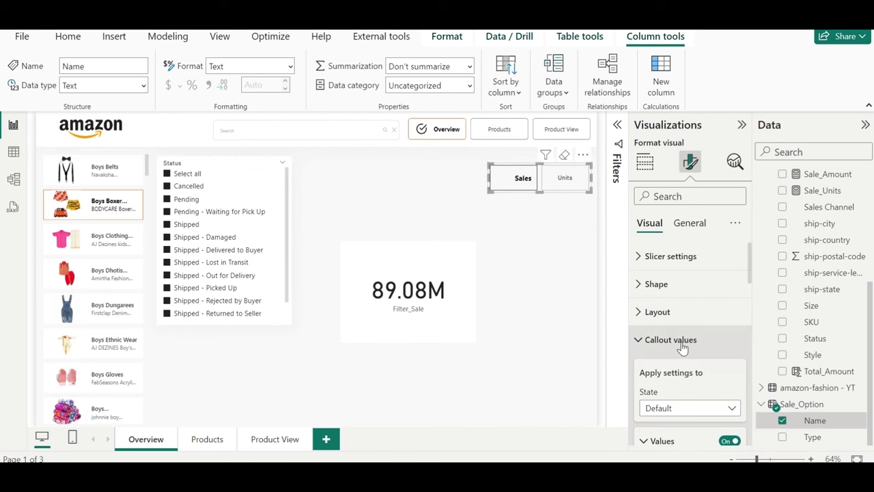
{"action": "left_click", "coordinate": [683, 341]}
{"action": "scroll", "coordinate": [683, 347], "scroll_direction": "down", "scroll_amount": 2}
{"action": "scroll", "coordinate": [683, 347], "scroll_direction": "down", "scroll_amount": 3}
{"action": "left_click", "coordinate": [672, 343]}
{"action": "scroll", "coordinate": [672, 347], "scroll_direction": "down", "scroll_amount": 1}
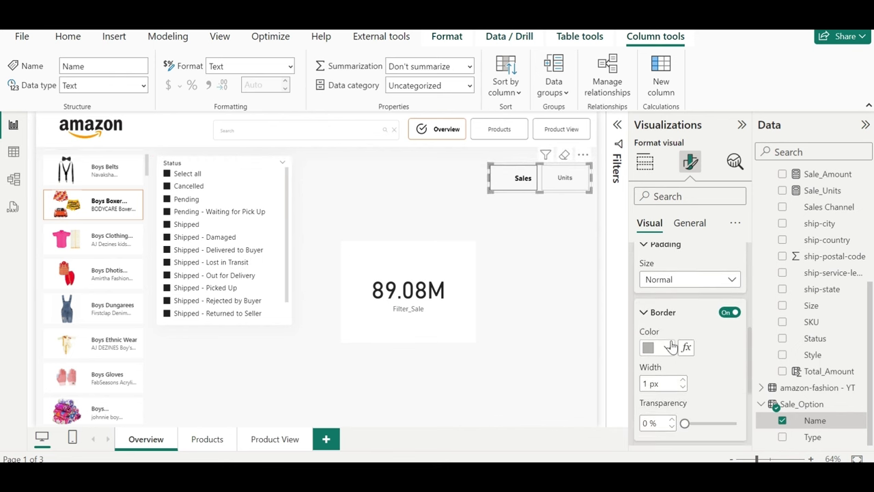
{"action": "scroll", "coordinate": [693, 352], "scroll_direction": "up", "scroll_amount": 5}
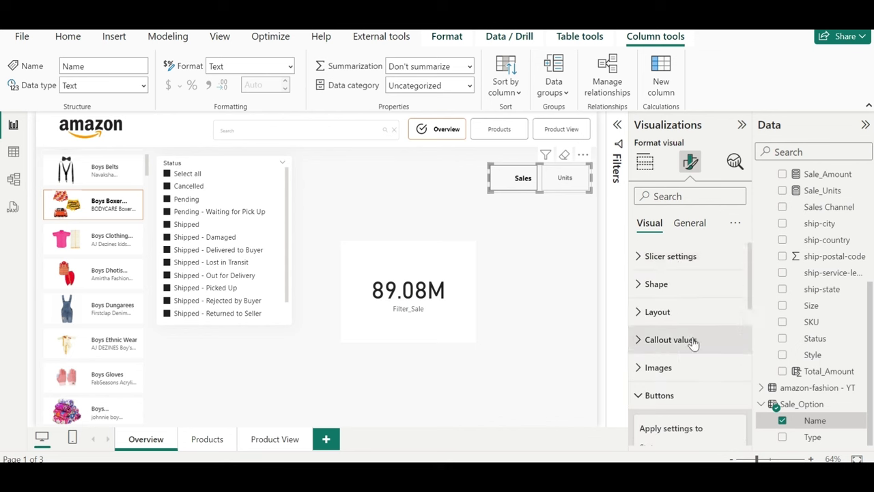
{"action": "left_click", "coordinate": [674, 280]}
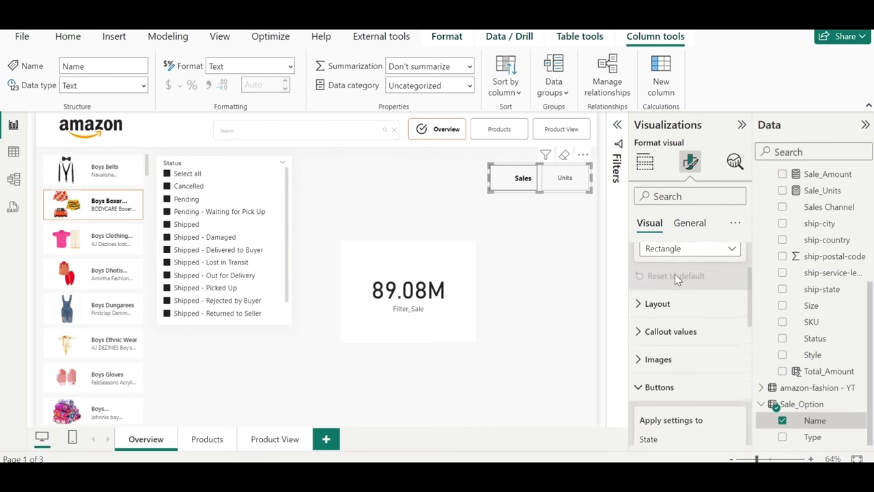
{"action": "left_click", "coordinate": [677, 247]}
{"action": "left_click", "coordinate": [686, 280]}
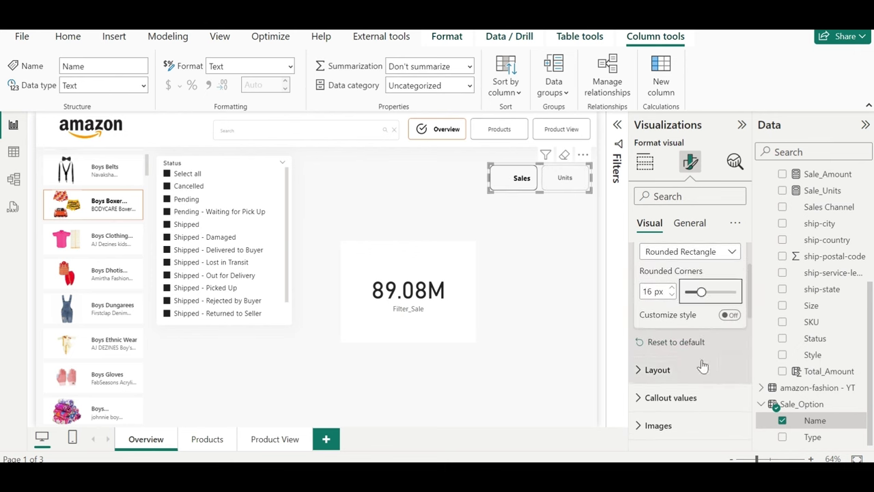
- Give the Selected state's buttons an orange border
{"action": "scroll", "coordinate": [700, 362], "scroll_direction": "down", "scroll_amount": 2}
{"action": "scroll", "coordinate": [693, 356], "scroll_direction": "down", "scroll_amount": 2}
{"action": "left_click", "coordinate": [684, 300]}
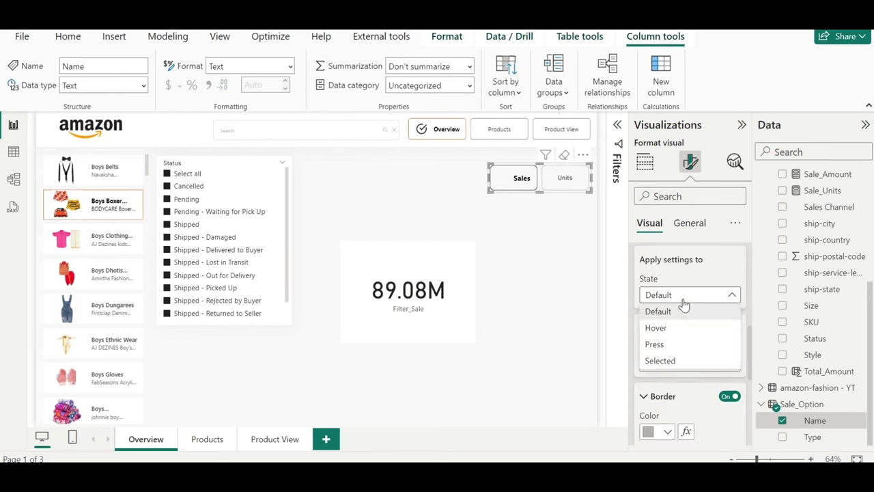
{"action": "left_click", "coordinate": [683, 362]}
{"action": "scroll", "coordinate": [685, 366], "scroll_direction": "down", "scroll_amount": 1}
{"action": "left_click", "coordinate": [663, 365]}
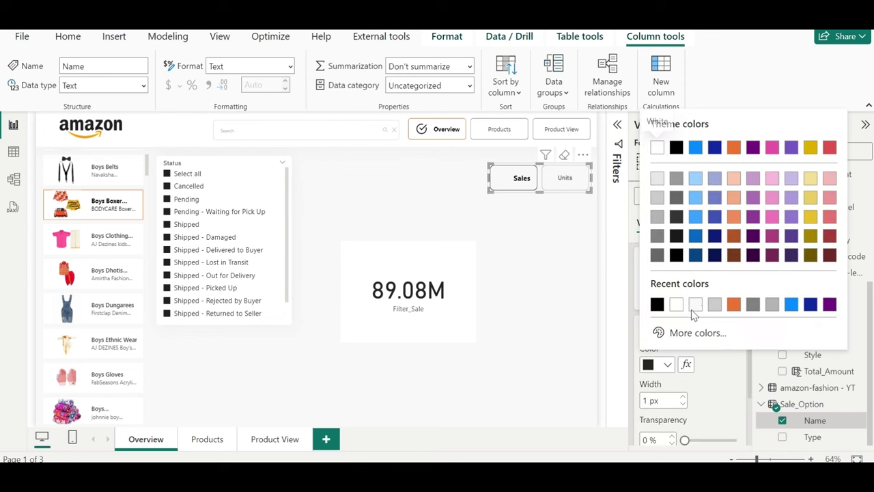
{"action": "left_click", "coordinate": [734, 303]}
- Test the Sales/Units toggle, then switch to the finished Amazon dashboard report
{"action": "left_click", "coordinate": [565, 183]}
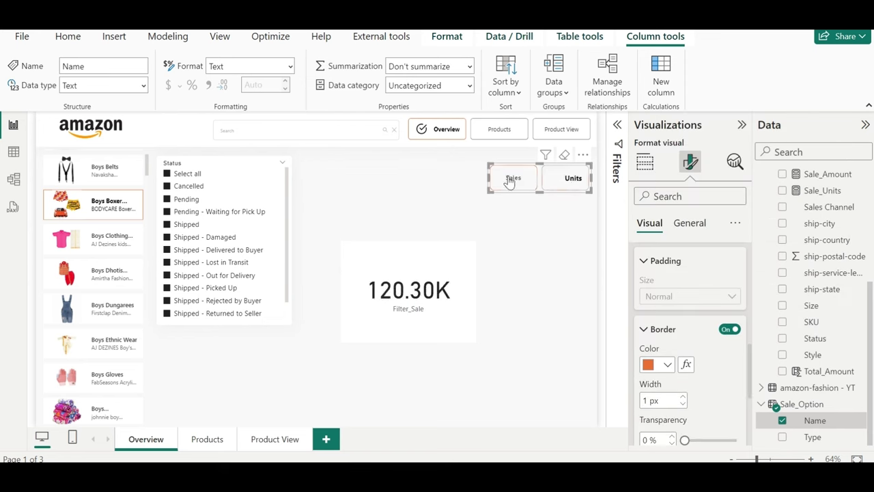
{"action": "left_click", "coordinate": [512, 179]}
{"action": "left_click", "coordinate": [560, 179]}
{"action": "left_click", "coordinate": [522, 180]}
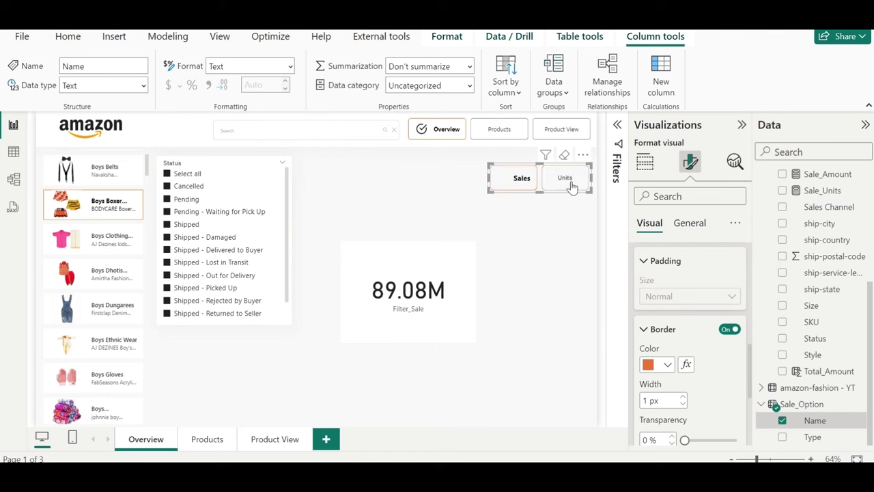
{"action": "left_click", "coordinate": [571, 185]}
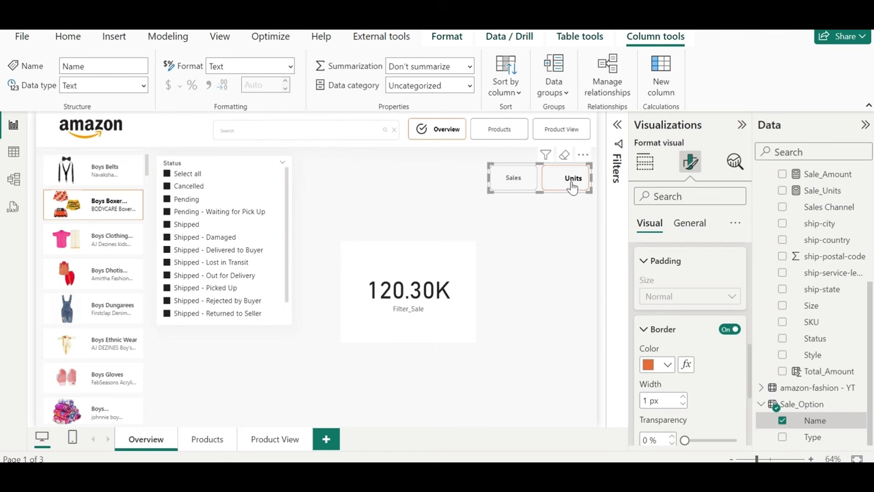
{"action": "left_click", "coordinate": [341, 430]}
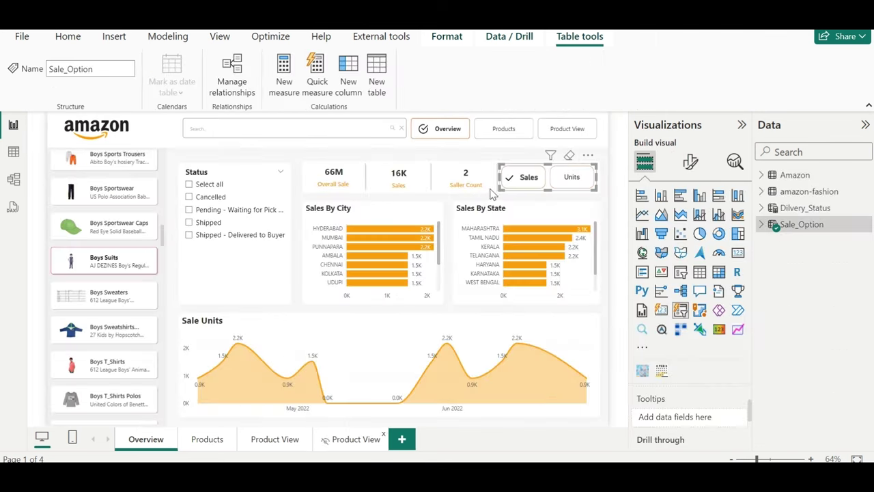
- Switch the finished dashboard to Units and select the checkmark image above the toggle
{"action": "left_click", "coordinate": [572, 177]}
{"action": "left_click", "coordinate": [572, 176]}
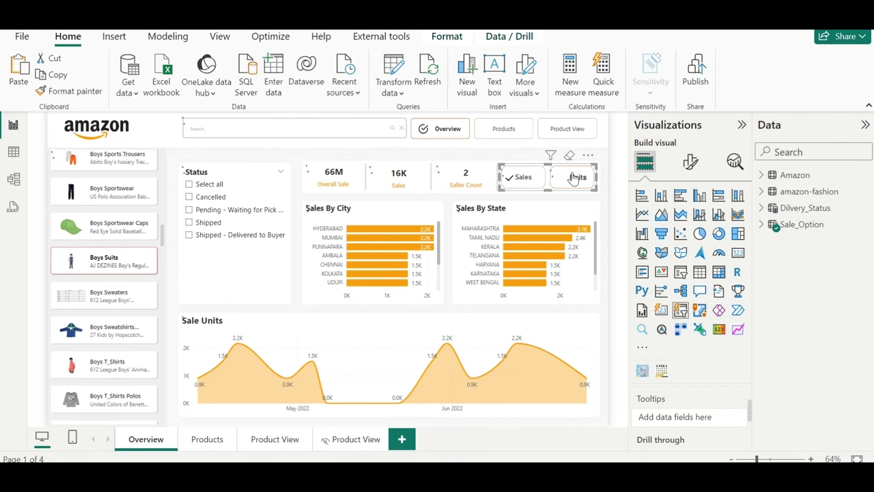
{"action": "left_click", "coordinate": [607, 164]}
{"action": "left_click", "coordinate": [559, 178]}
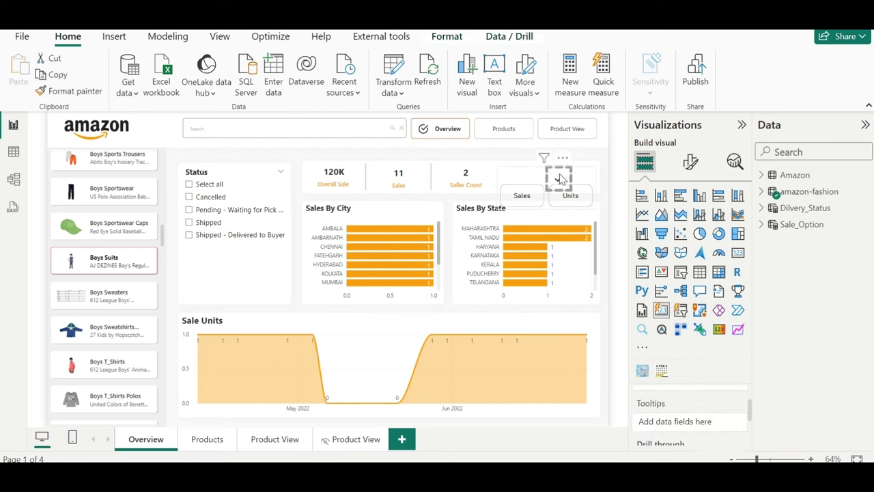
- Inspect the SalesOn measure's DAX formula, close it unchanged, and return to the working report
{"action": "left_click", "coordinate": [760, 191]}
{"action": "scroll", "coordinate": [814, 308], "scroll_direction": "down", "scroll_amount": 3}
{"action": "scroll", "coordinate": [814, 309], "scroll_direction": "down", "scroll_amount": 5}
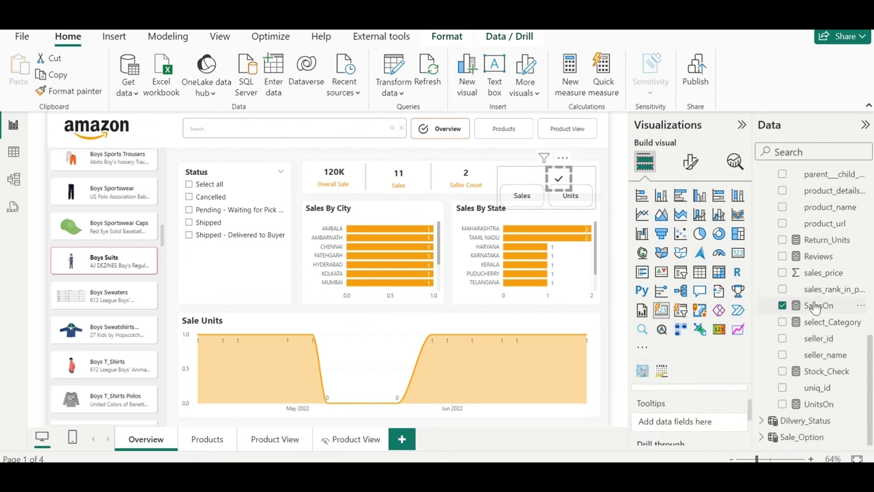
{"action": "scroll", "coordinate": [814, 309], "scroll_direction": "up", "scroll_amount": 1}
{"action": "left_click", "coordinate": [818, 350]}
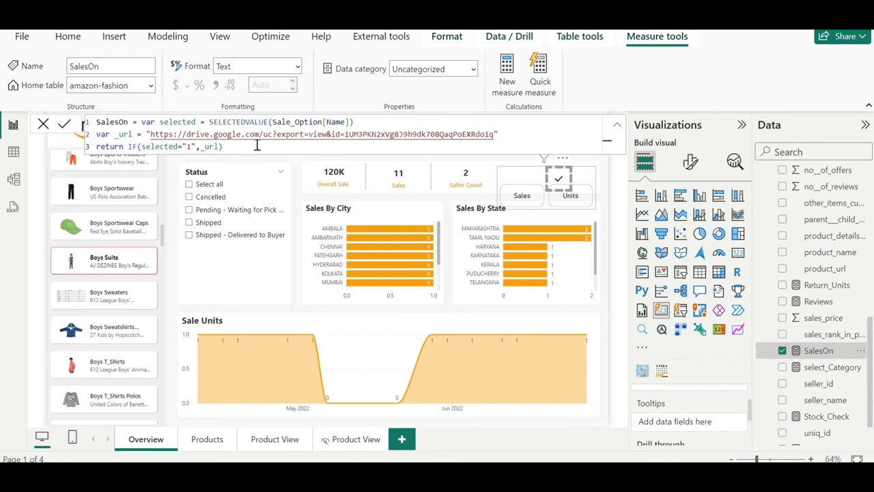
{"action": "left_click_drag", "start_coordinate": [252, 146], "coordinate": [68, 127]}
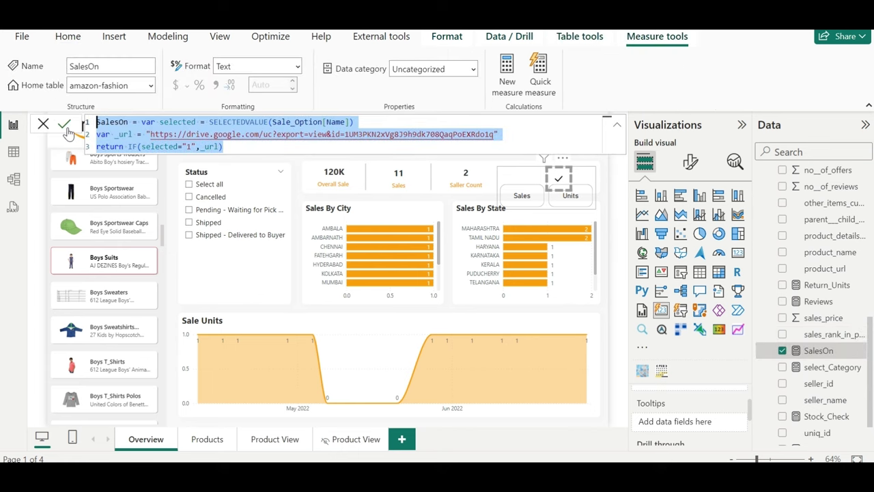
{"action": "left_click", "coordinate": [178, 145]}
{"action": "left_click", "coordinate": [43, 123]}
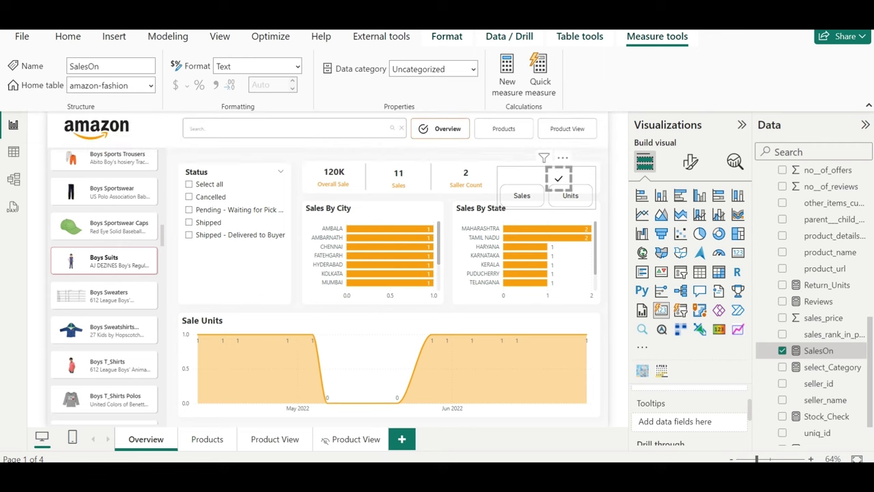
{"action": "left_click", "coordinate": [480, 454]}
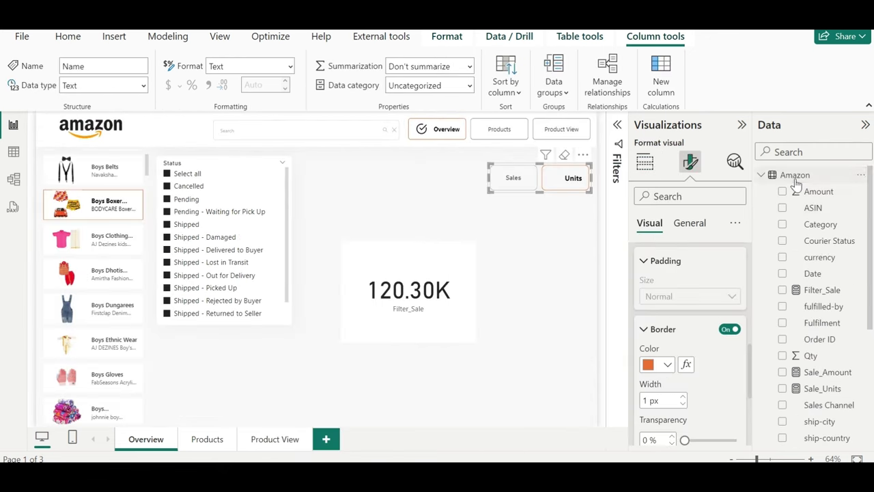
- Add a new card visual at the page centre holding the SalesOn measure
{"action": "right_click", "coordinate": [795, 175]}
{"action": "key", "text": "Escape"}
{"action": "mouse_move", "coordinate": [480, 454]}
{"action": "left_click", "coordinate": [332, 410]}
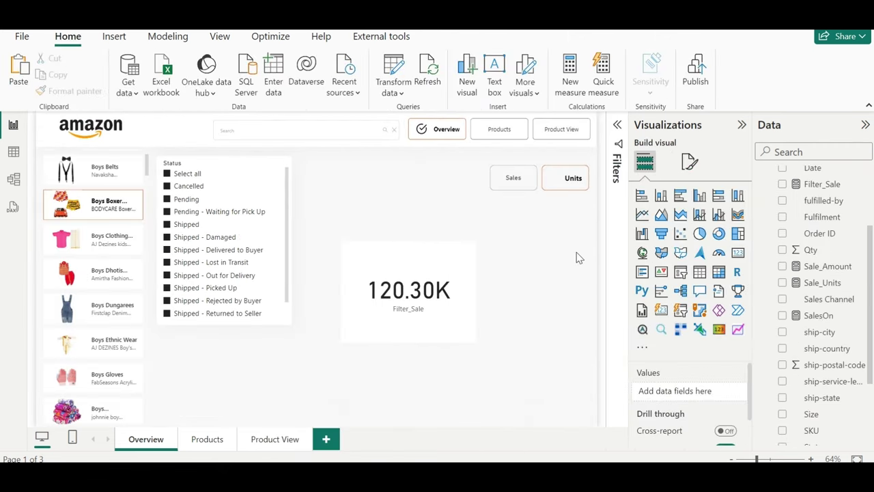
{"action": "left_click", "coordinate": [661, 312]}
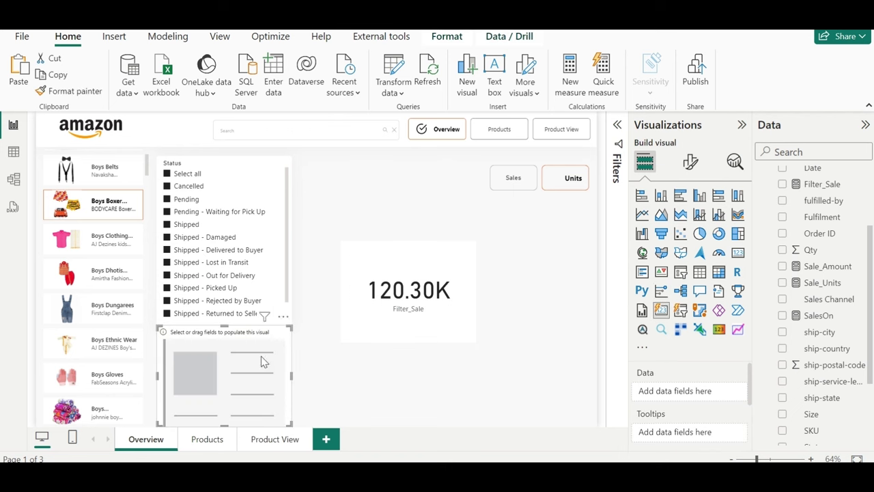
{"action": "left_click_drag", "start_coordinate": [260, 355], "coordinate": [470, 293]}
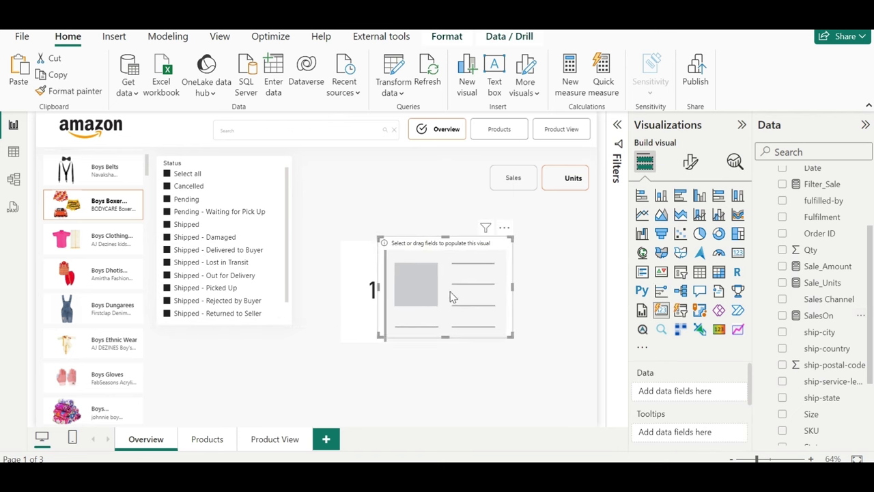
{"action": "left_click_drag", "start_coordinate": [818, 315], "coordinate": [473, 279]}
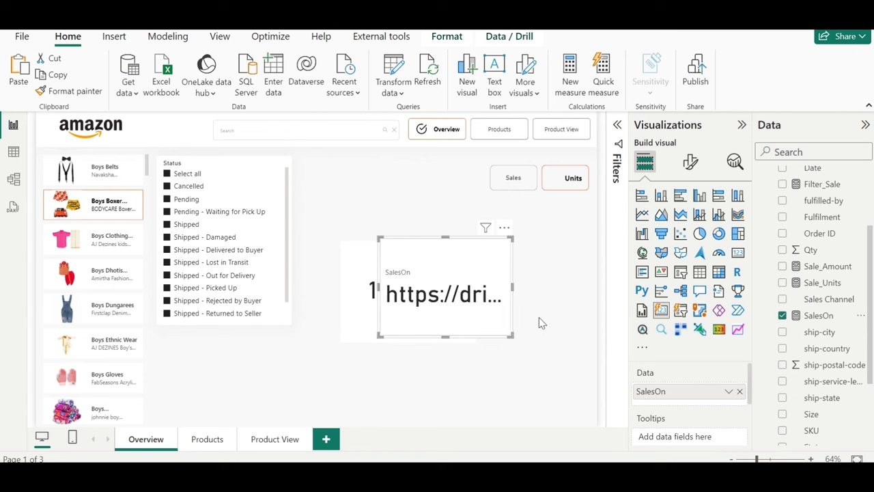
- Turn off the card's callout value and its label
{"action": "left_click", "coordinate": [690, 161]}
{"action": "left_click", "coordinate": [681, 311]}
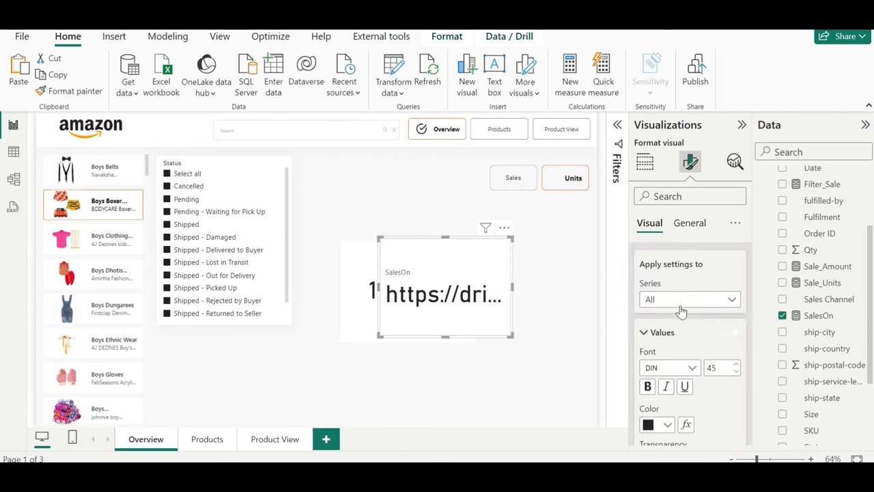
{"action": "scroll", "coordinate": [681, 310], "scroll_direction": "down", "scroll_amount": 1}
{"action": "left_click", "coordinate": [732, 304]}
{"action": "scroll", "coordinate": [717, 348], "scroll_direction": "down", "scroll_amount": 3}
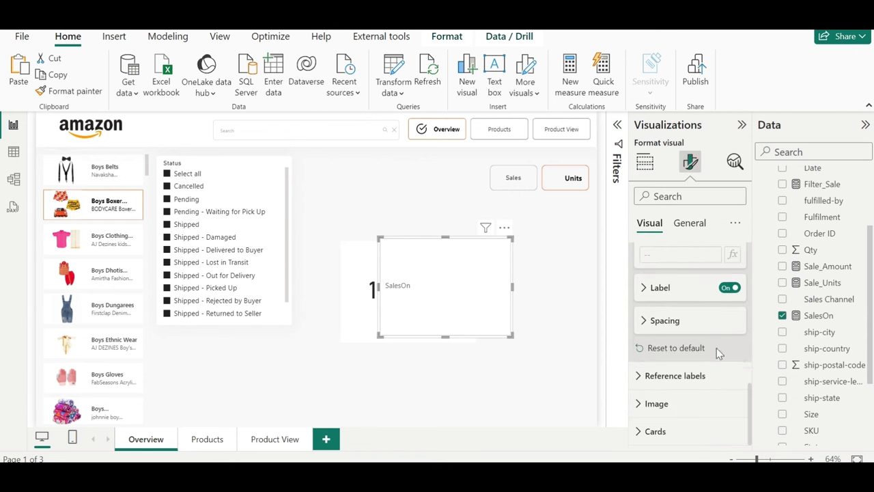
{"action": "left_click", "coordinate": [730, 288]}
{"action": "left_click", "coordinate": [681, 403]}
{"action": "scroll", "coordinate": [732, 374], "scroll_direction": "down", "scroll_amount": 3}
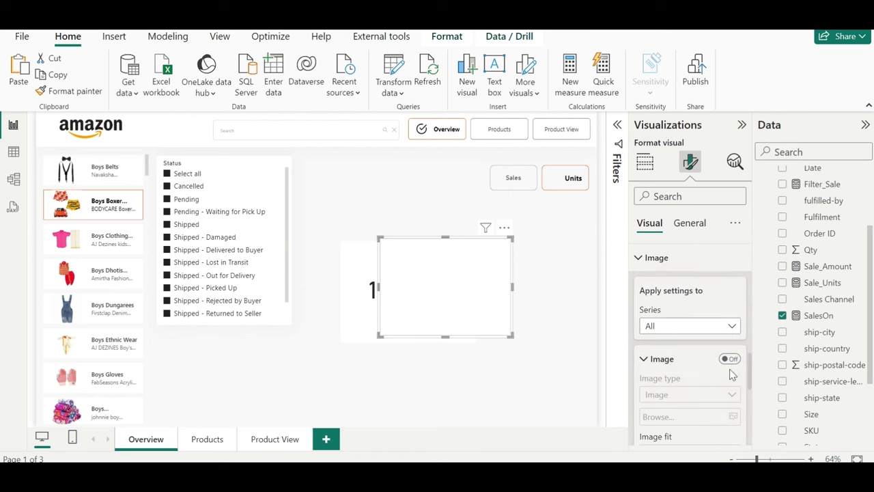
- Turn the image on with type Image URL, based on the SalesOn field value
{"action": "left_click", "coordinate": [729, 358]}
{"action": "scroll", "coordinate": [710, 384], "scroll_direction": "down", "scroll_amount": 1}
{"action": "left_click", "coordinate": [705, 364]}
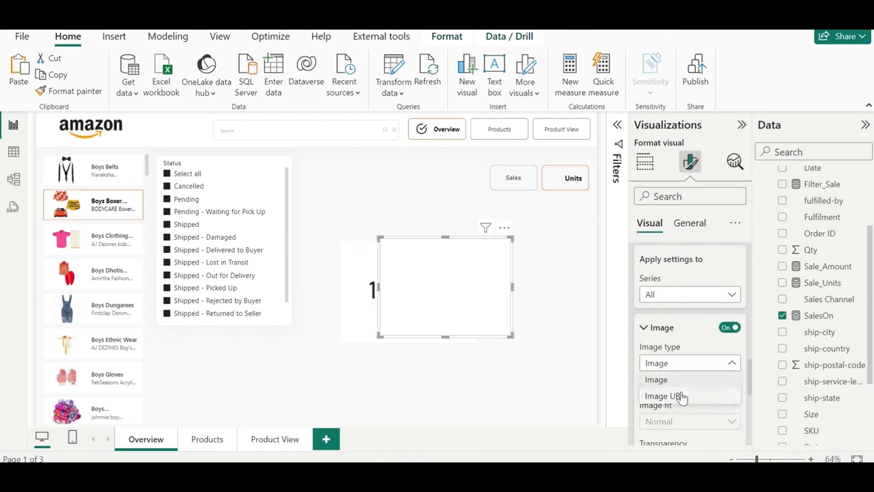
{"action": "left_click", "coordinate": [681, 397]}
{"action": "scroll", "coordinate": [681, 398], "scroll_direction": "down", "scroll_amount": 1}
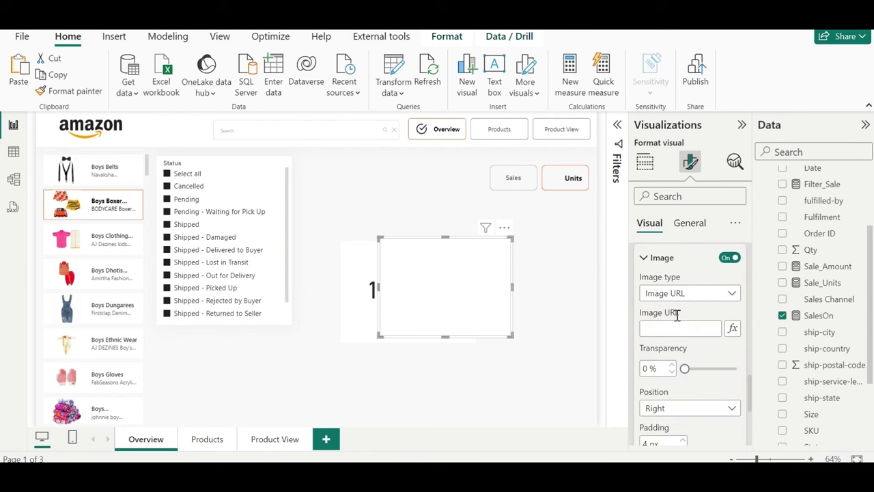
{"action": "left_click", "coordinate": [732, 329]}
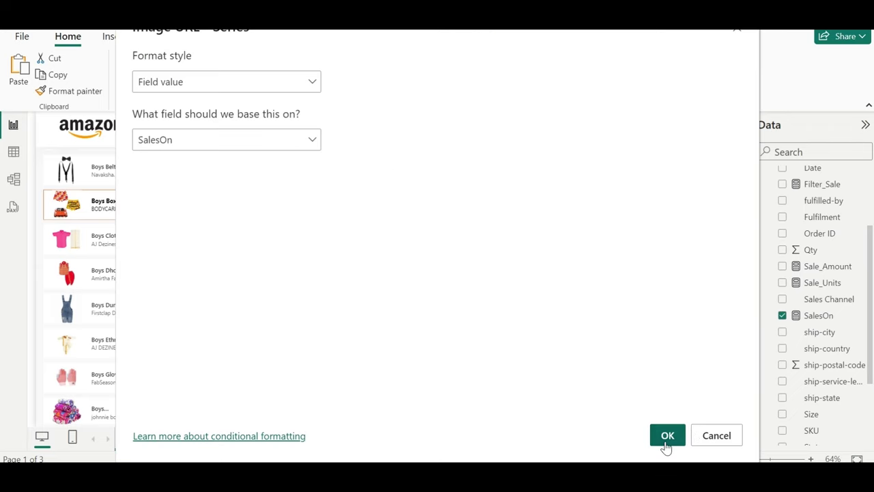
{"action": "left_click", "coordinate": [666, 439]}
- Move the checkmark image up and right, then test it with the Sales/Units toggle
{"action": "left_click_drag", "start_coordinate": [444, 301], "coordinate": [522, 230]}
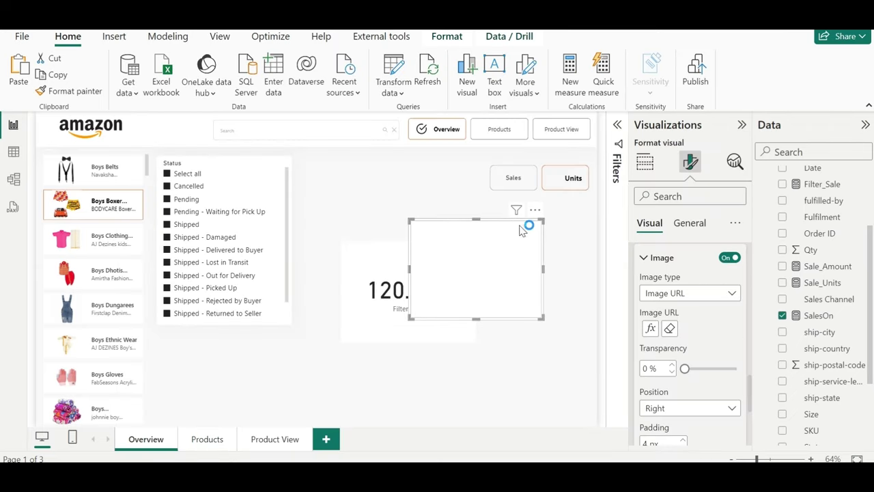
{"action": "left_click", "coordinate": [522, 181]}
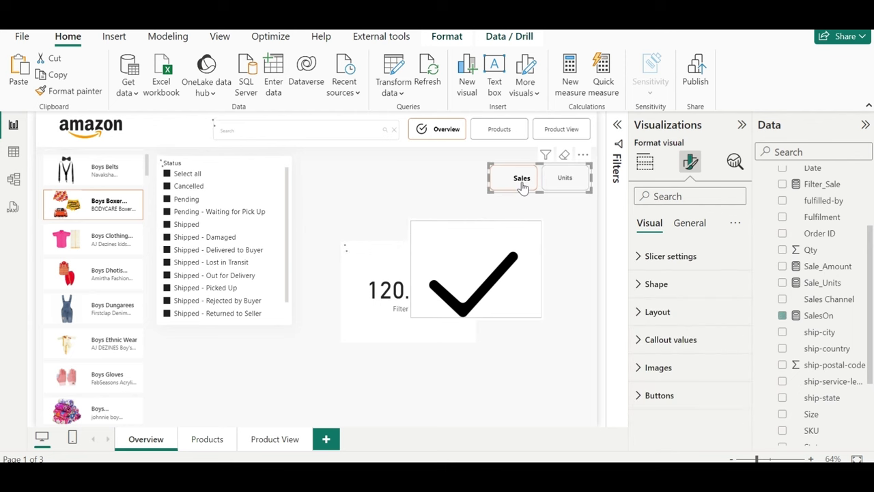
{"action": "left_click", "coordinate": [571, 182]}
- Restructure the SalesOn formula into _select_Img and img variables with a return IF line
{"action": "left_click", "coordinate": [818, 316]}
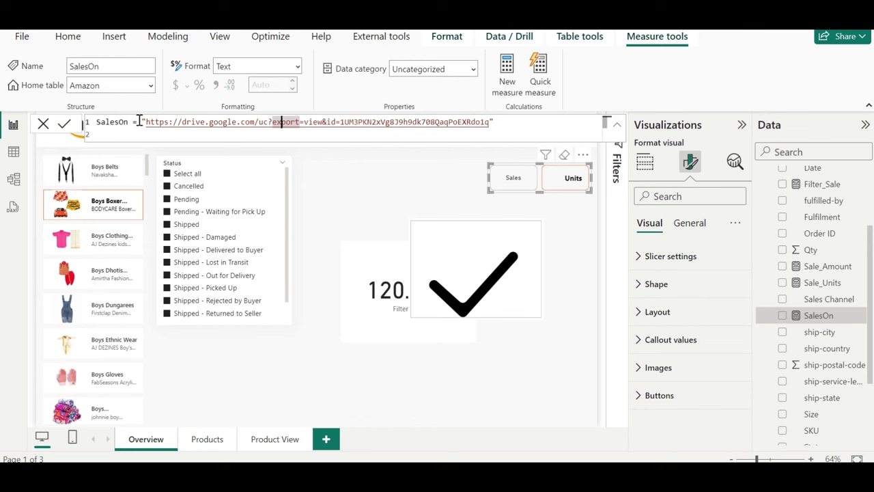
{"action": "left_click", "coordinate": [139, 121]}
{"action": "type", "text": "var"}
{"action": "type", "text": "_ "}
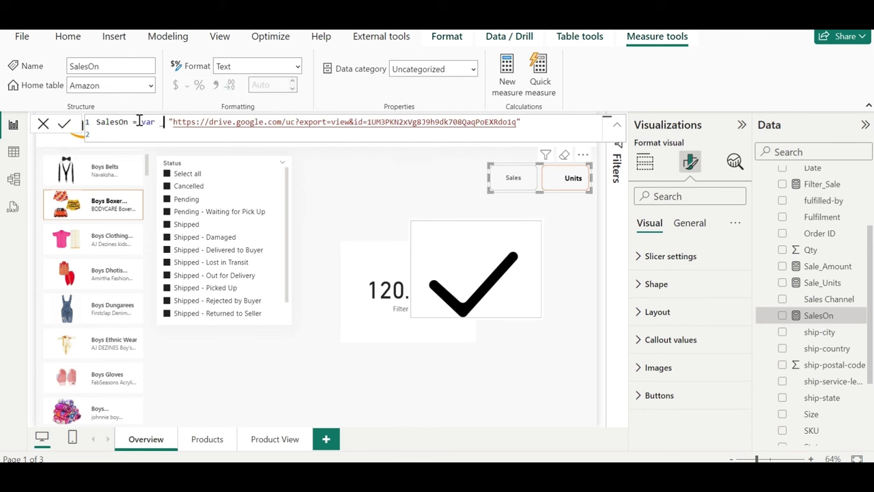
{"action": "type", "text": "select_"}
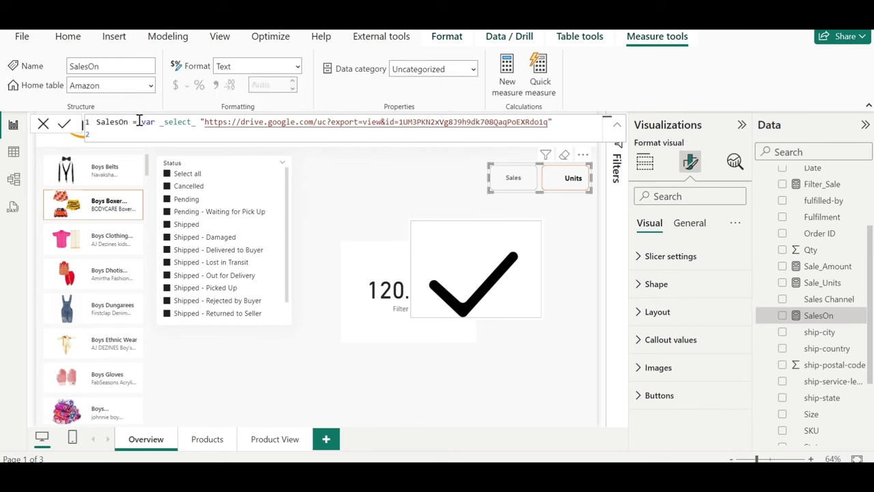
{"action": "type", "text": "Img="}
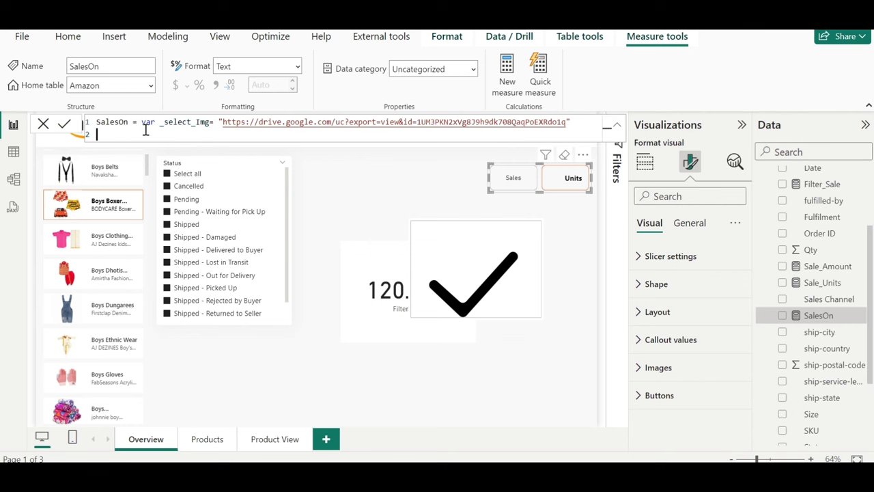
{"action": "type", "text": "return if"}
{"action": "left_click", "coordinate": [214, 122]}
{"action": "key", "text": "shift+Return"}
{"action": "key", "text": "shift+Return"}
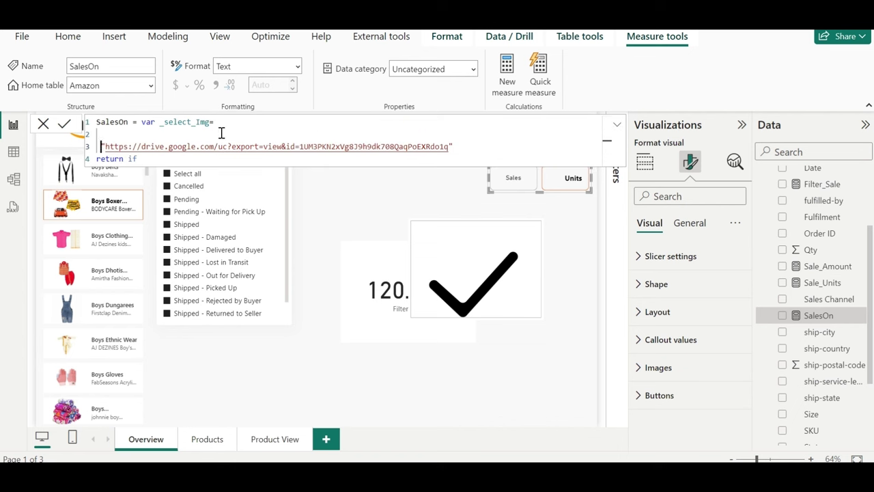
{"action": "type", "text": "var img ="}
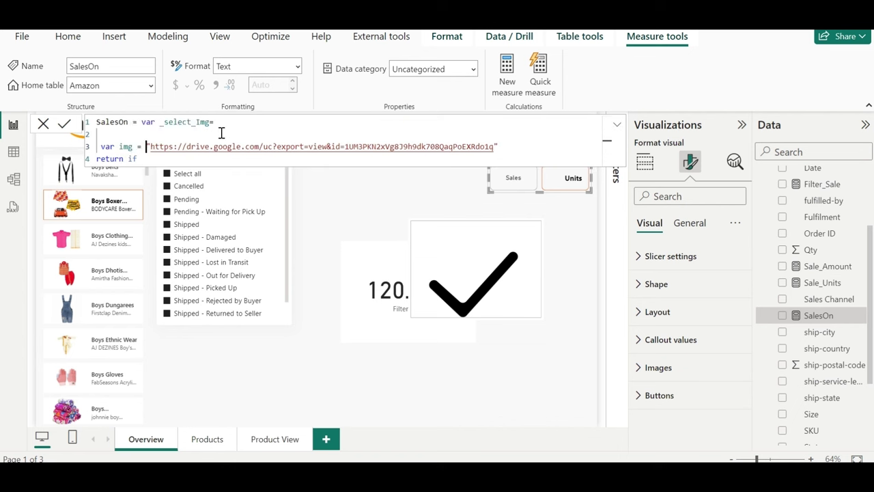
{"action": "left_click", "coordinate": [214, 124]}
- Define _select_Img as SELECTEDVALUE(Sale_Option[Type])
{"action": "type", "text": "sele"}
{"action": "left_click", "coordinate": [287, 210]}
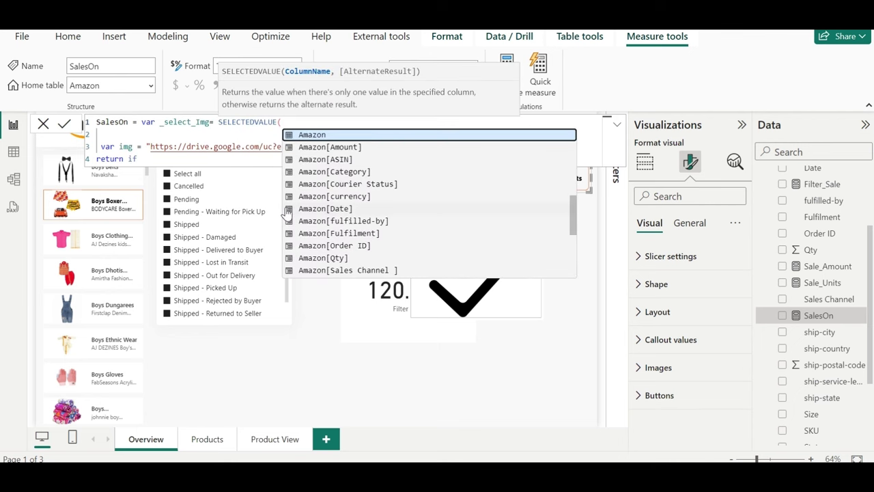
{"action": "type", "text": "op"}
{"action": "key", "text": "Down"}
{"action": "key", "text": "Down"}
{"action": "key", "text": "Tab"}
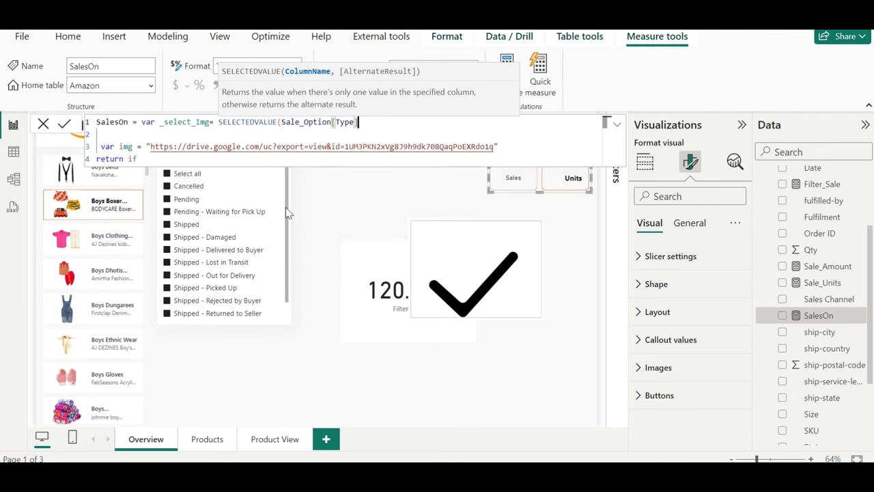
{"action": "type", "text": ","}
{"action": "key", "text": "BackSpace"}
{"action": "type", "text": "))"}
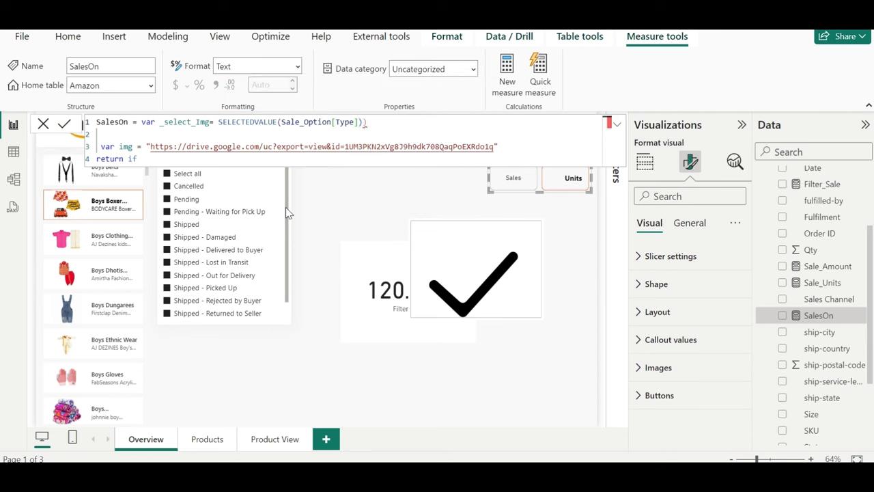
- Finish the return as IF(_select_Img="1", img), remove the extra parenthesis and commit
{"action": "key", "text": "Delete"}
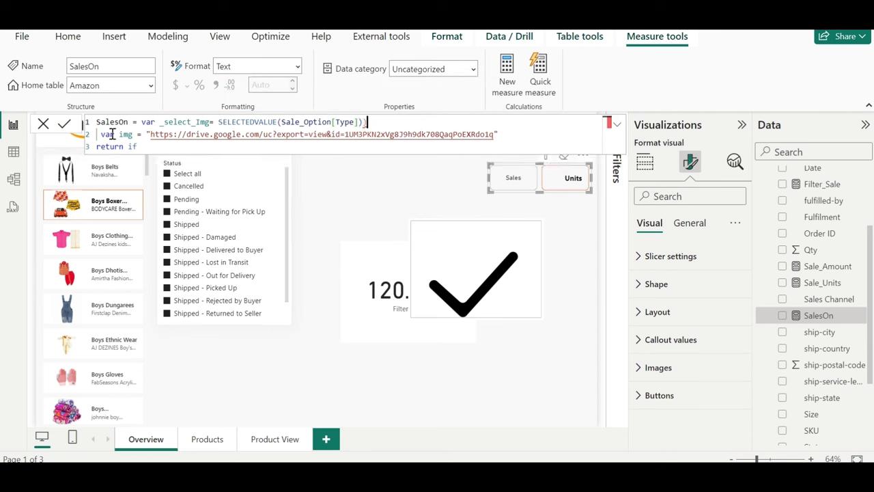
{"action": "type", "text": "()"}
{"action": "type", "text": "_se"}
{"action": "key", "text": "Tab"}
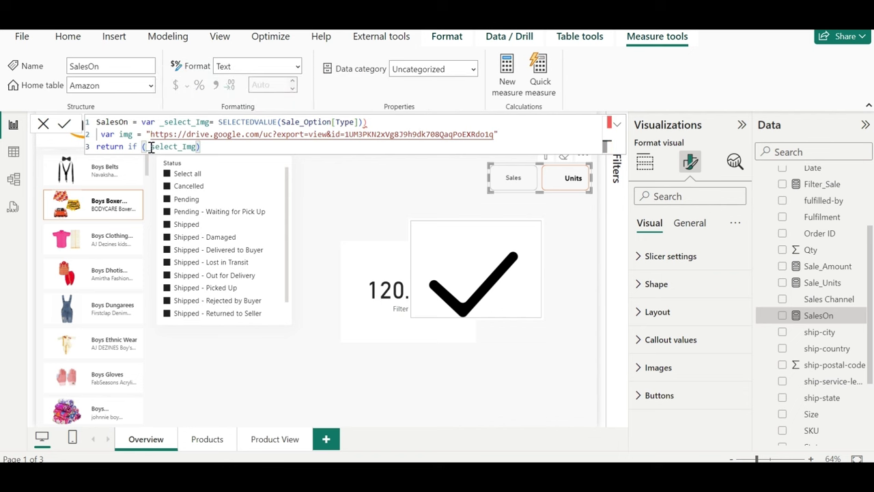
{"action": "type", "text": "\"\""}
{"action": "type", "text": "1\",img"}
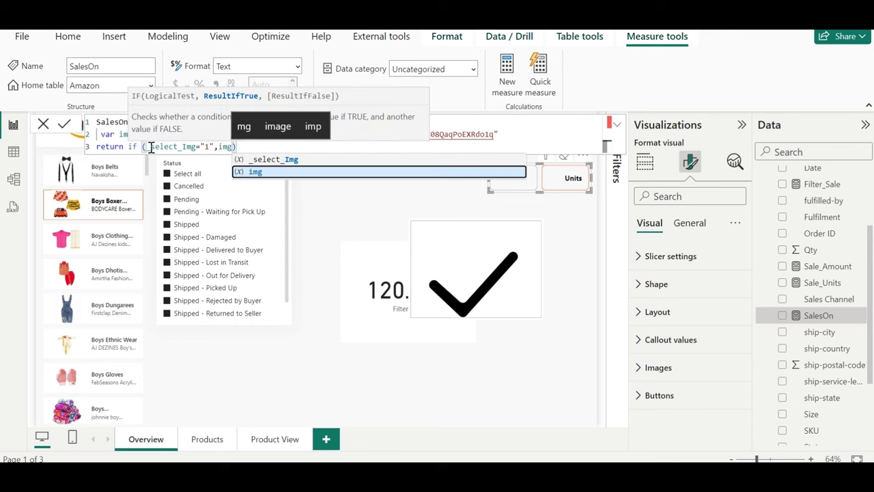
{"action": "left_click", "coordinate": [110, 141]}
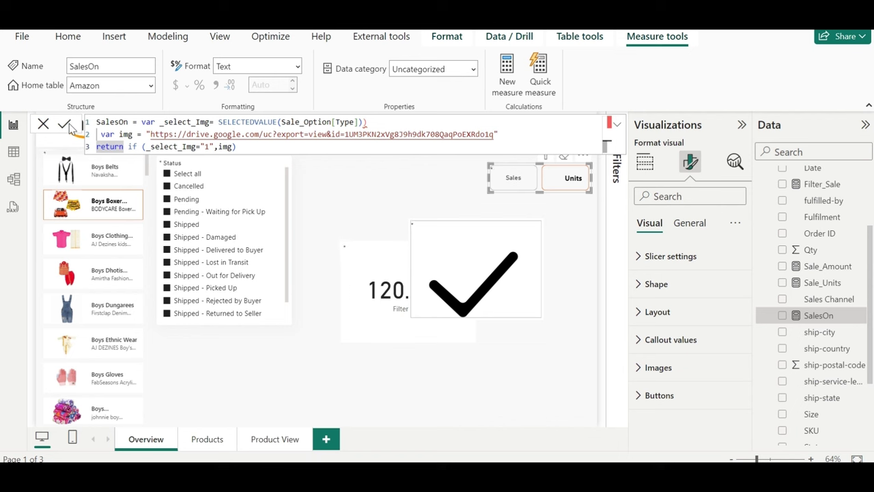
{"action": "left_click", "coordinate": [68, 125]}
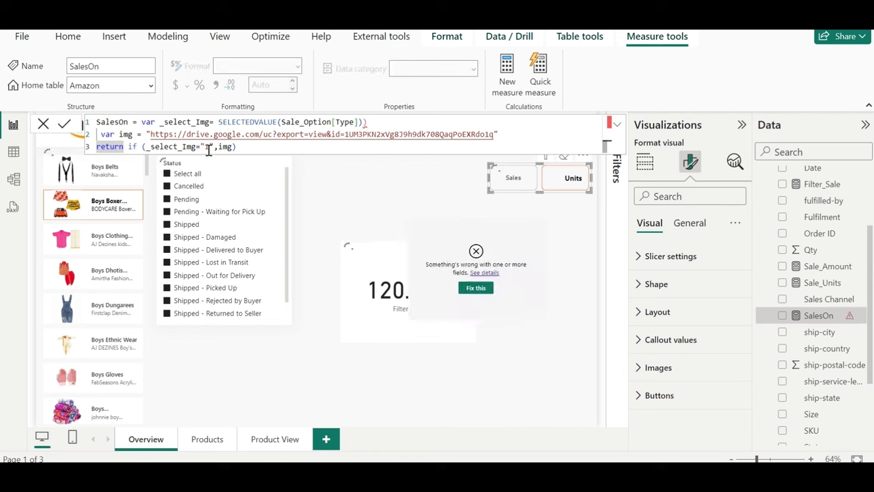
{"action": "type", "text": "1"}
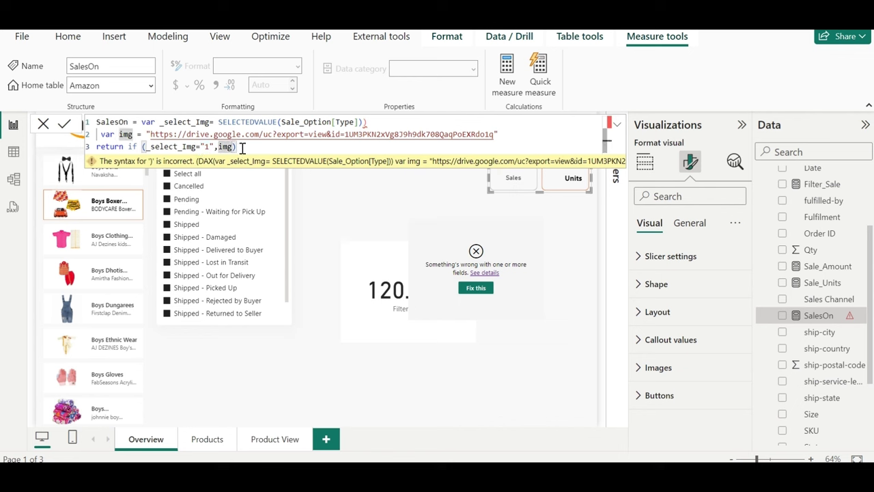
{"action": "left_click", "coordinate": [393, 123]}
{"action": "key", "text": "BackSpace"}
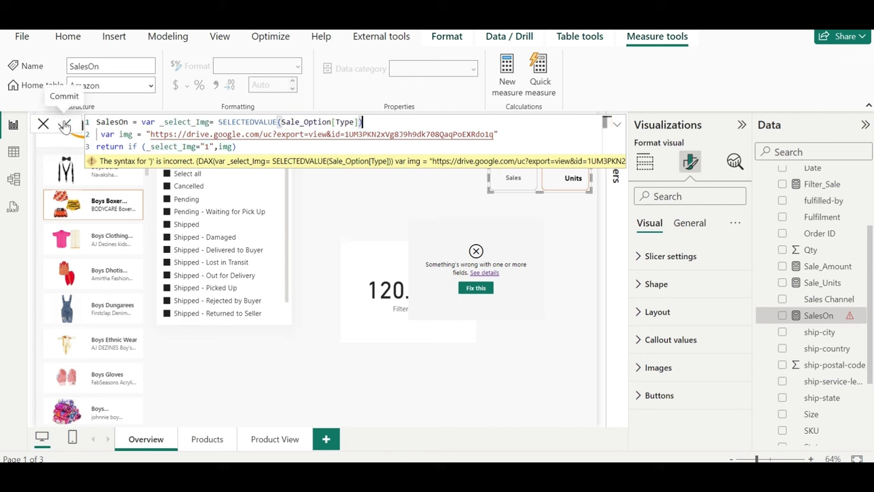
{"action": "left_click", "coordinate": [65, 125]}
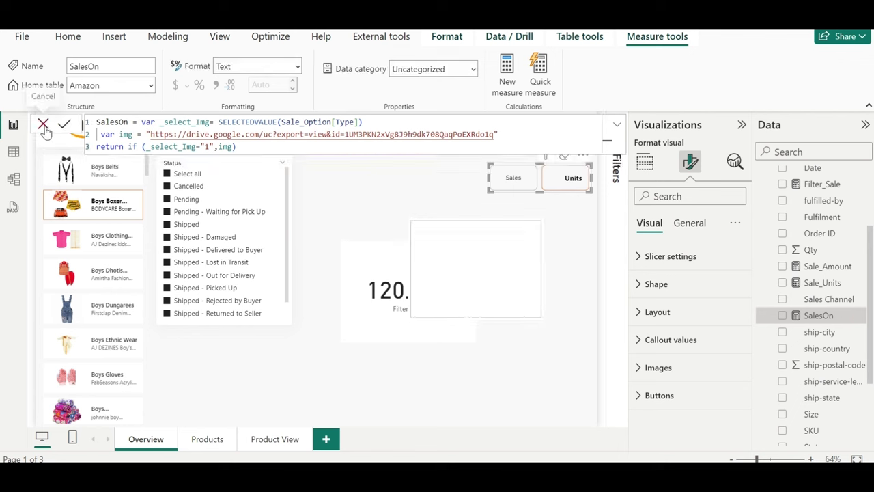
- Choose Sales to show the checkmark, move it above the sales card, and test the toggle
{"action": "left_click", "coordinate": [44, 127]}
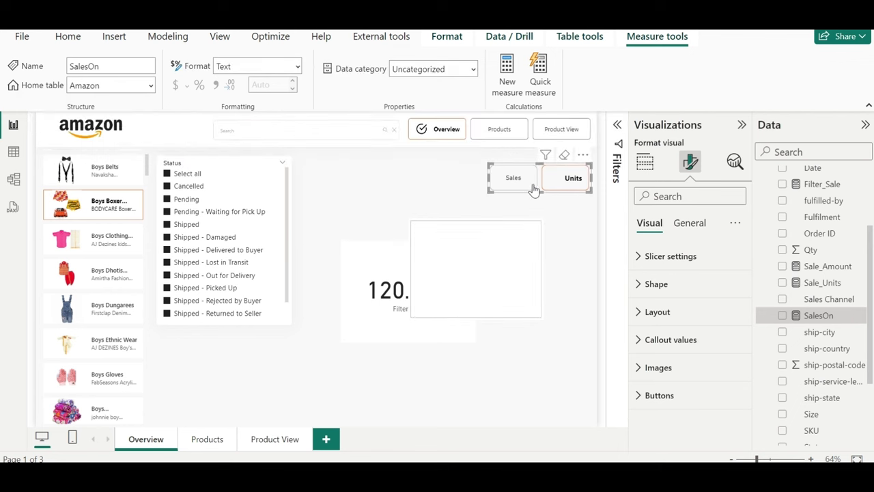
{"action": "left_click", "coordinate": [523, 188]}
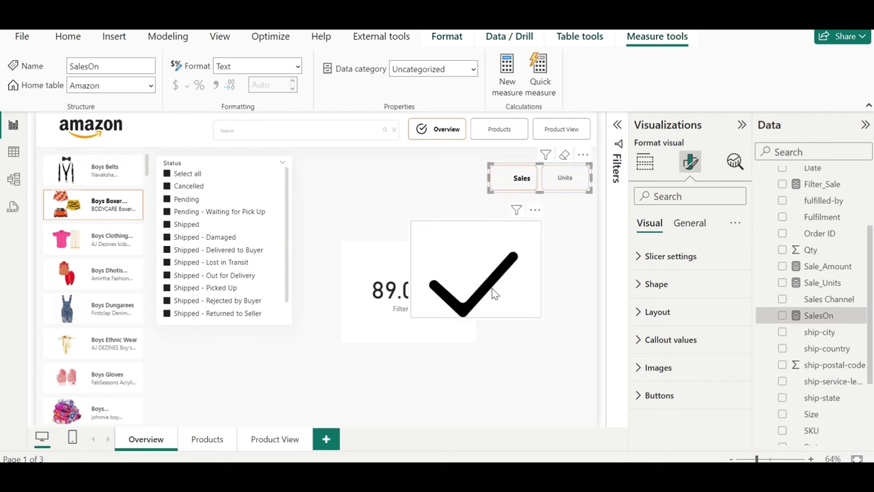
{"action": "left_click", "coordinate": [495, 294]}
{"action": "left_click_drag", "start_coordinate": [458, 273], "coordinate": [356, 203]}
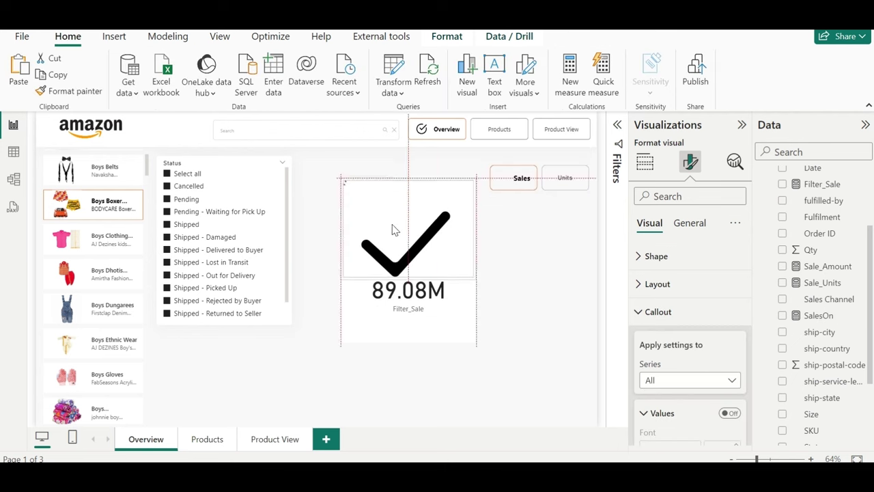
{"action": "left_click", "coordinate": [565, 179]}
{"action": "left_click", "coordinate": [519, 183]}
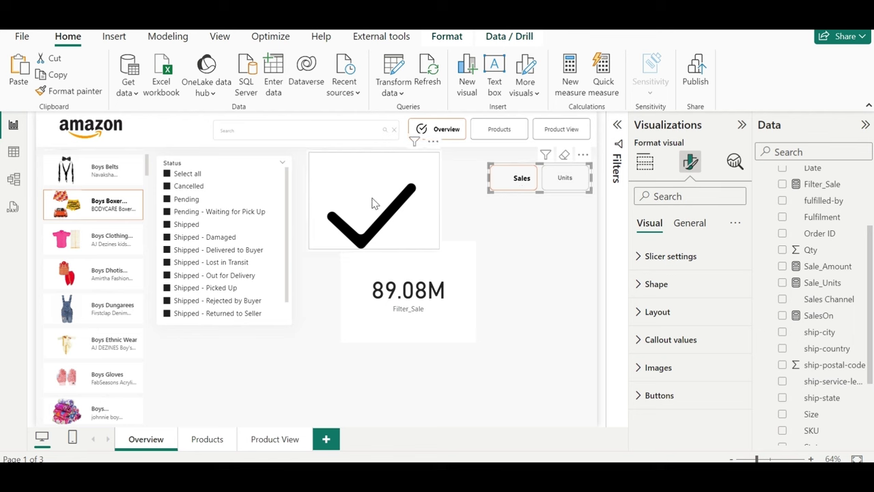
- Duplicate the checkmark image visual beside the card and reopen the SalesOn formula
{"action": "left_click", "coordinate": [373, 202]}
{"action": "mouse_move", "coordinate": [373, 202]}
{"action": "left_mouse_down"}
{"action": "mouse_move", "coordinate": [325, 257]}
{"action": "mouse_move", "coordinate": [506, 262]}
{"action": "left_mouse_up"}
{"action": "key", "text": "ctrl+c"}
{"action": "key", "text": "ctrl+v"}
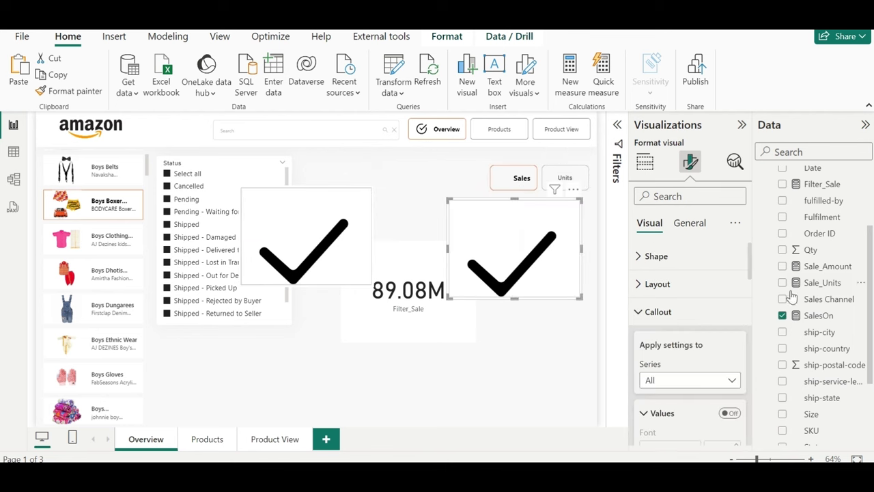
{"action": "left_click", "coordinate": [819, 316]}
- Copy the SalesOn DAX into a new Amazon-table measure SalesUnitsOn that compares to "2"
{"action": "left_click", "coordinate": [387, 147]}
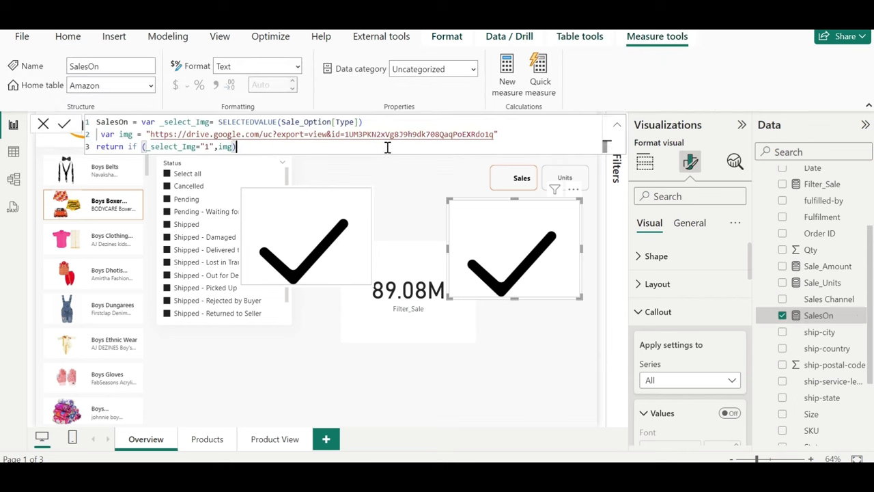
{"action": "key", "text": "ctrl+a"}
{"action": "left_click", "coordinate": [43, 124]}
{"action": "scroll", "coordinate": [836, 209], "scroll_direction": "up", "scroll_amount": 3}
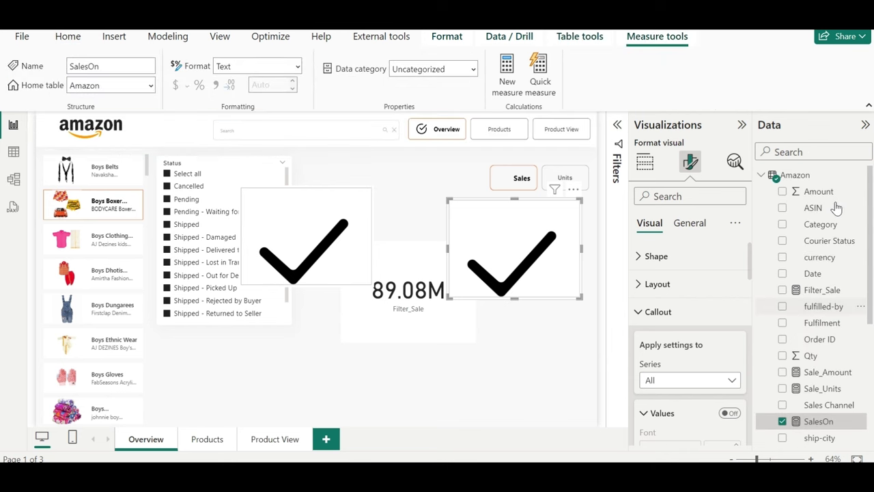
{"action": "right_click", "coordinate": [795, 176]}
{"action": "left_click", "coordinate": [749, 206]}
{"action": "key", "text": "ctrl+v"}
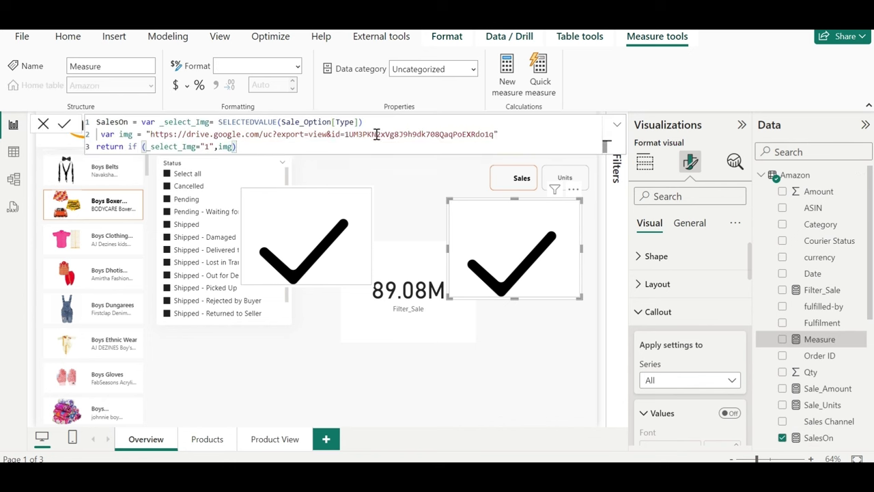
{"action": "left_click", "coordinate": [125, 121]}
{"action": "type", "text": "U"}
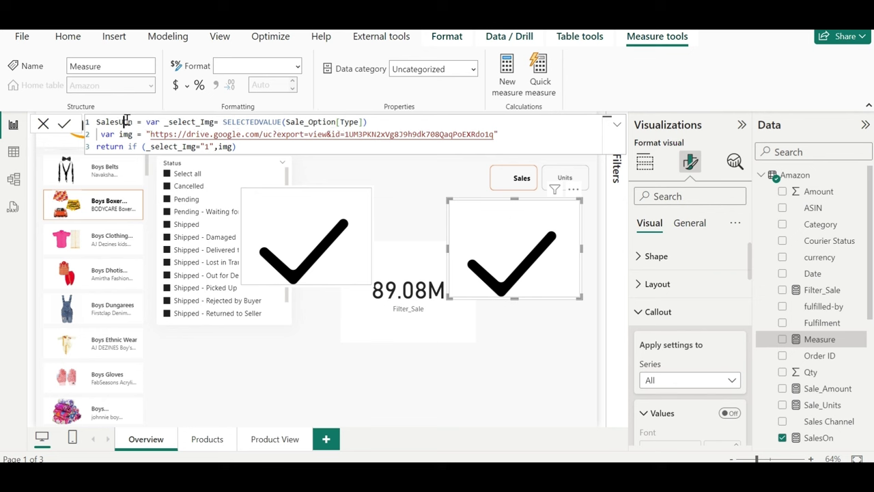
{"action": "type", "text": "ints"}
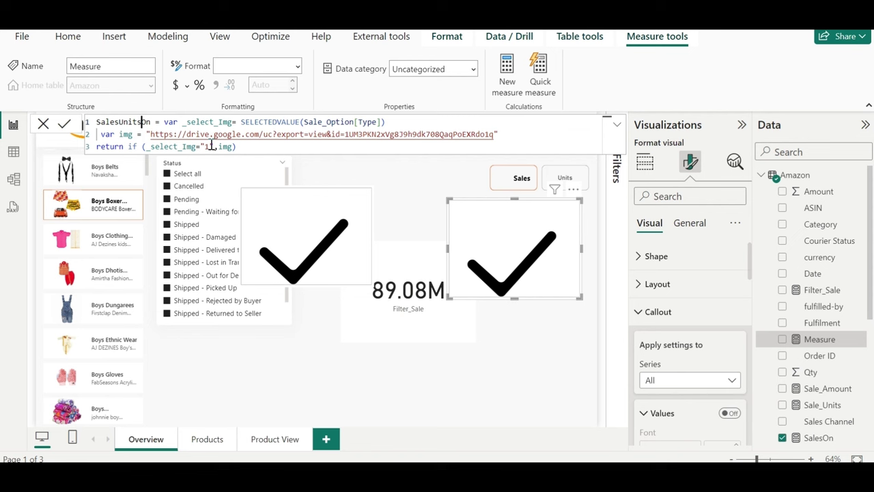
{"action": "left_click", "coordinate": [209, 148]}
{"action": "type", "text": "2"}
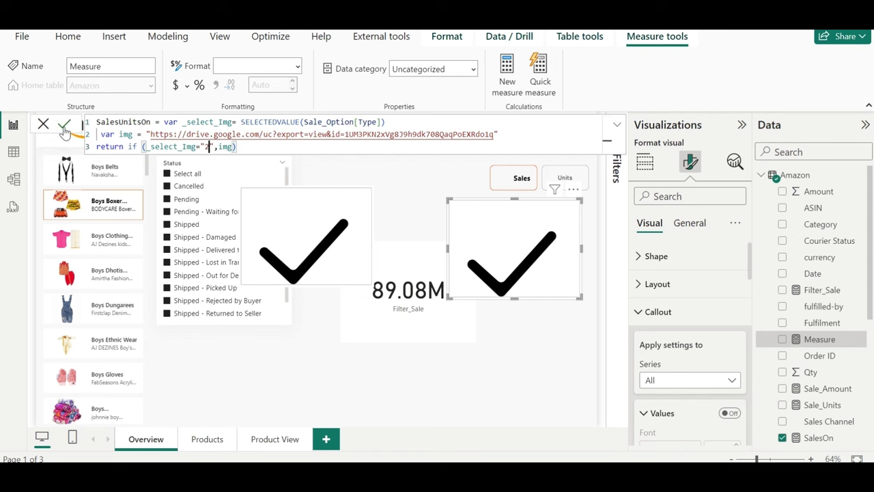
{"action": "left_click", "coordinate": [65, 125]}
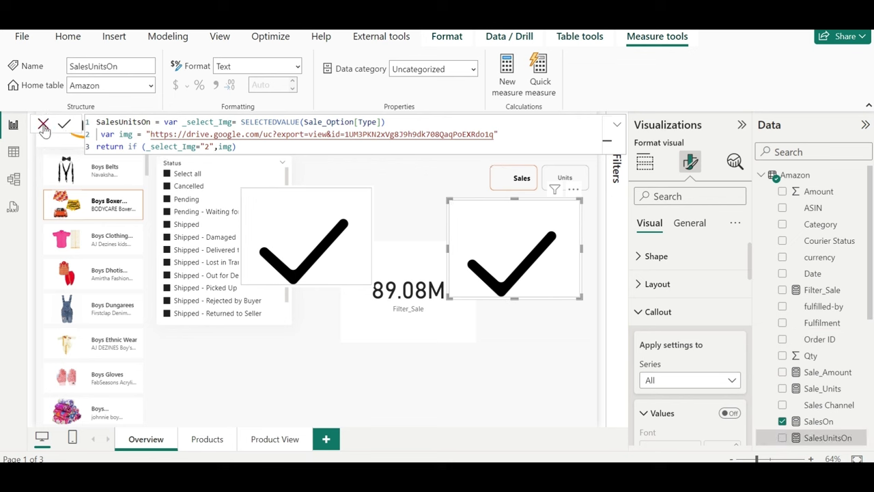
- Set the right card's Image URL to the field value SalesUnitsOn
{"action": "left_click", "coordinate": [43, 127]}
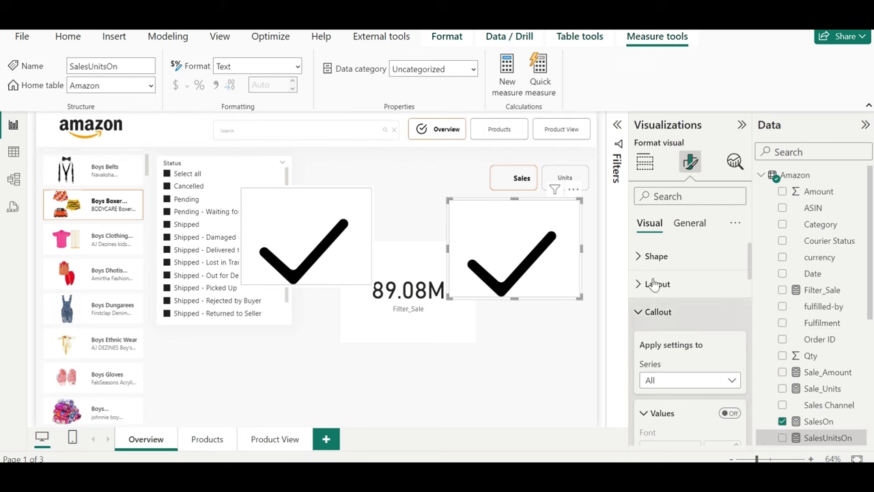
{"action": "scroll", "coordinate": [697, 396], "scroll_direction": "down", "scroll_amount": 5}
{"action": "scroll", "coordinate": [697, 398], "scroll_direction": "down", "scroll_amount": 5}
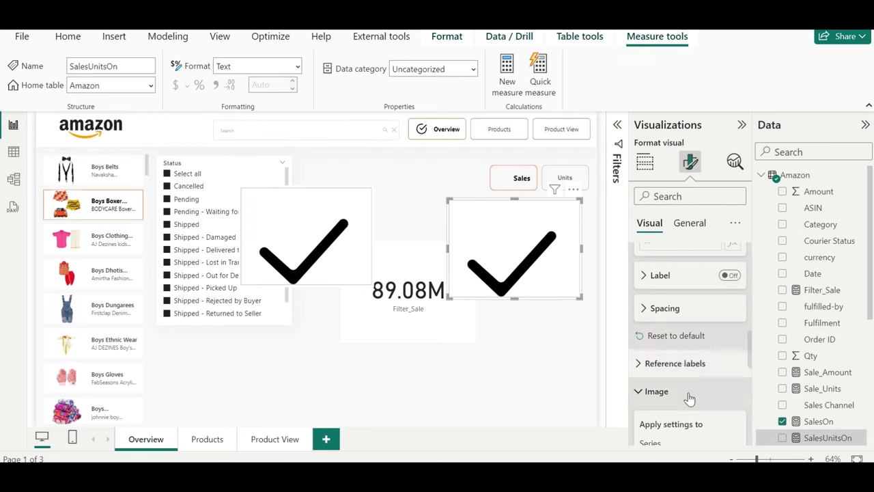
{"action": "left_click", "coordinate": [683, 391]}
{"action": "left_click", "coordinate": [679, 403]}
{"action": "scroll", "coordinate": [676, 396], "scroll_direction": "down", "scroll_amount": 5}
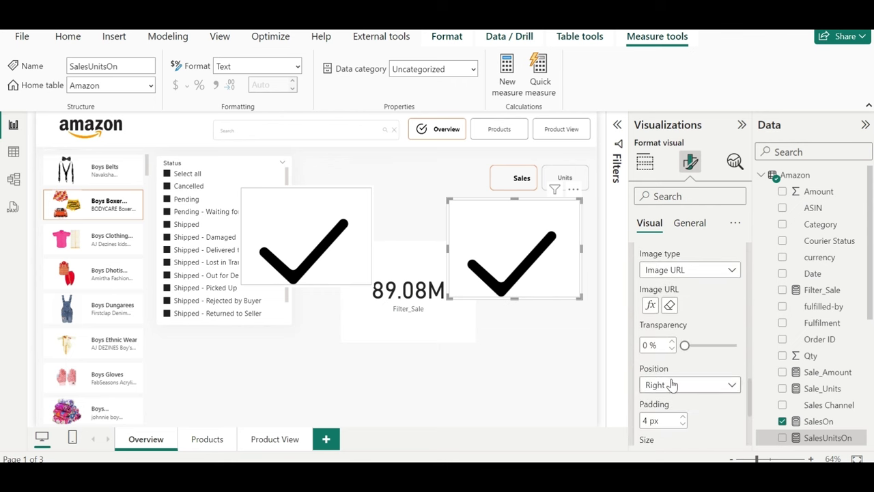
{"action": "left_click", "coordinate": [652, 310]}
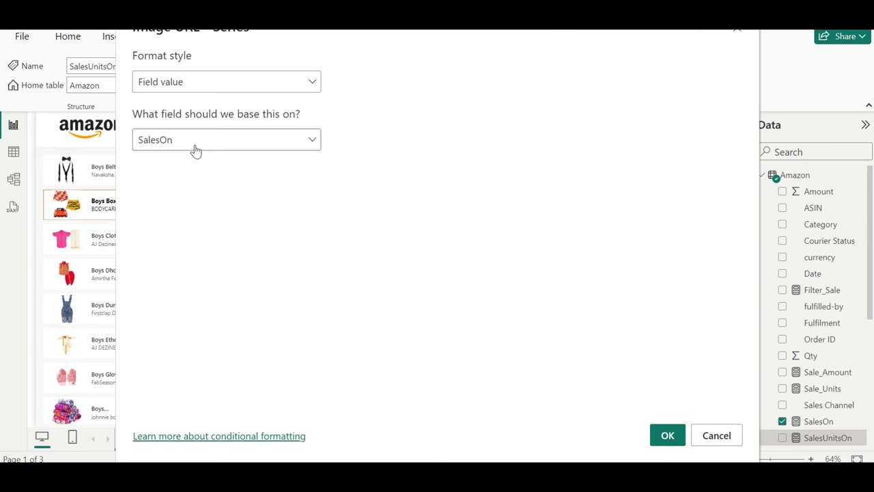
{"action": "left_click", "coordinate": [197, 145]}
{"action": "type", "text": "sale"}
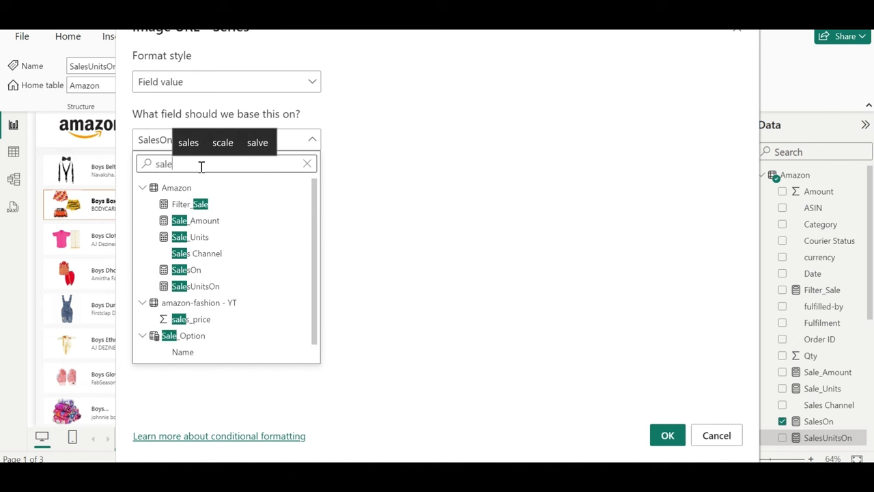
{"action": "left_click", "coordinate": [208, 287]}
{"action": "left_click", "coordinate": [667, 435]}
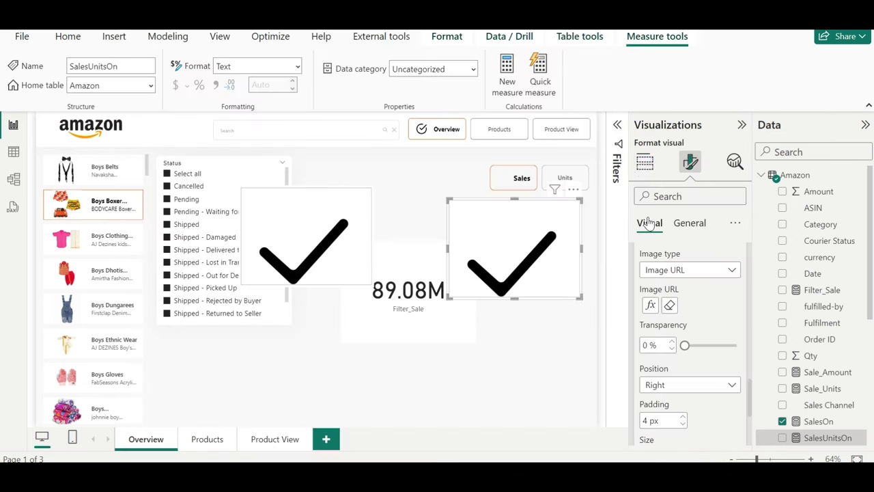
- Test the toggle with Units and Sales, then select the now-empty right checkmark visual
{"action": "left_click", "coordinate": [645, 161]}
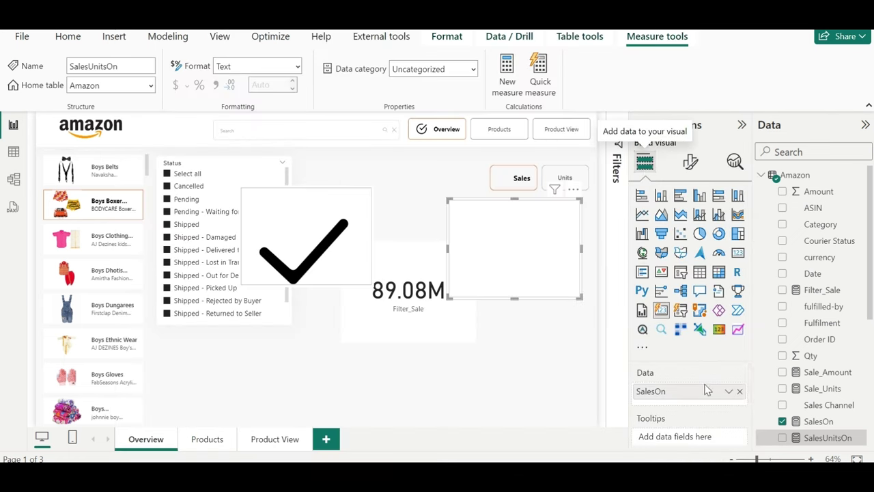
{"action": "left_click", "coordinate": [573, 176]}
{"action": "left_click", "coordinate": [523, 179]}
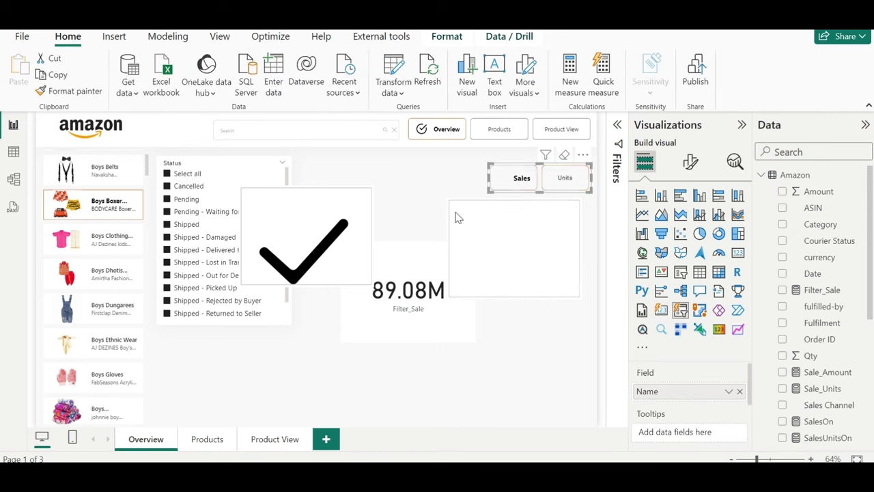
{"action": "left_click", "coordinate": [319, 254]}
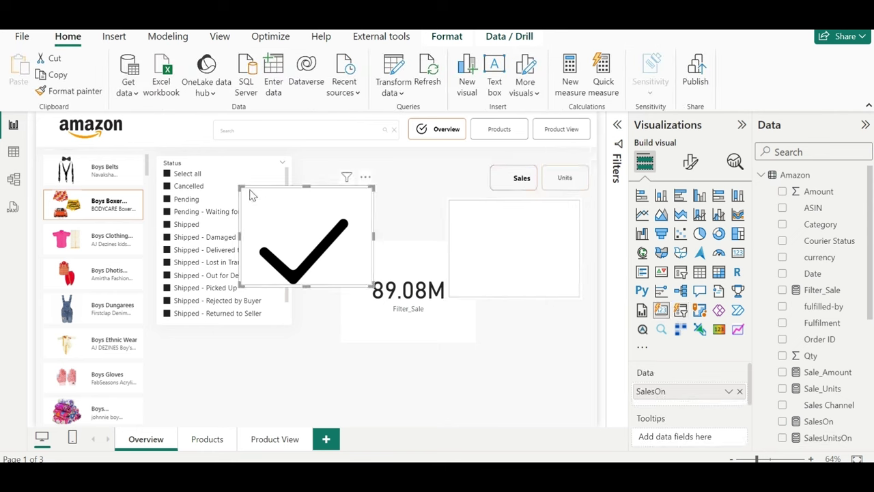
{"action": "left_click", "coordinate": [558, 261]}
- Turn off the card's fill and keep the visual background on under Effects
{"action": "left_click", "coordinate": [689, 162]}
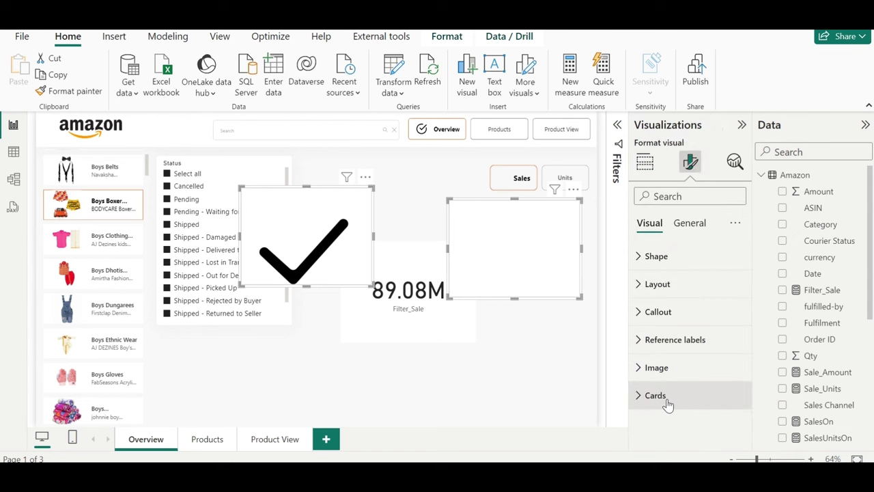
{"action": "left_click", "coordinate": [667, 396]}
{"action": "scroll", "coordinate": [668, 403], "scroll_direction": "down", "scroll_amount": 3}
{"action": "left_click", "coordinate": [729, 341]}
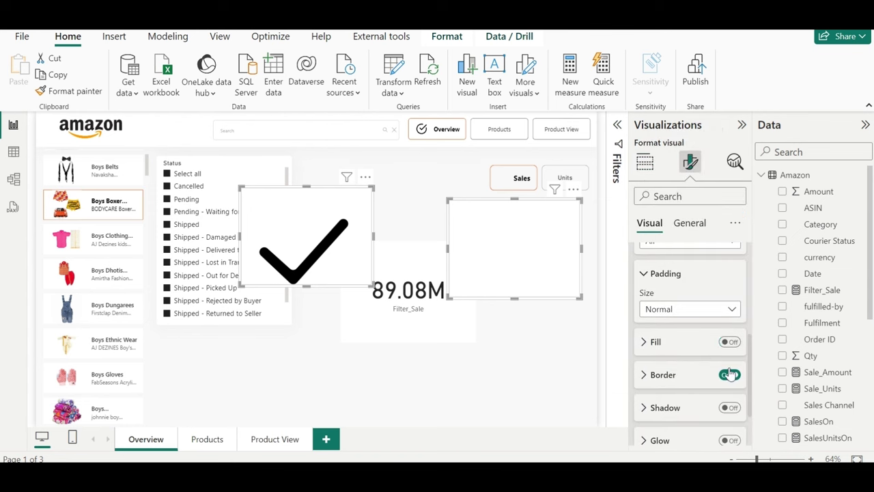
{"action": "left_click", "coordinate": [688, 231]}
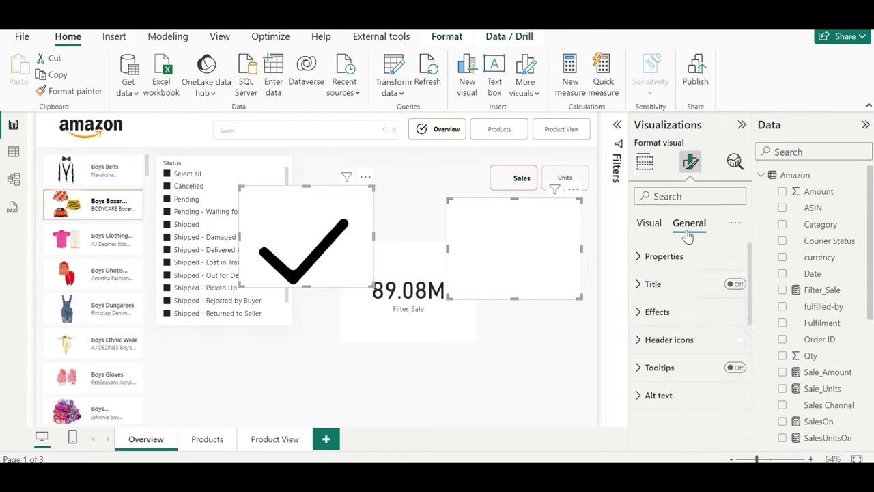
{"action": "left_click", "coordinate": [680, 312]}
{"action": "left_click", "coordinate": [728, 344]}
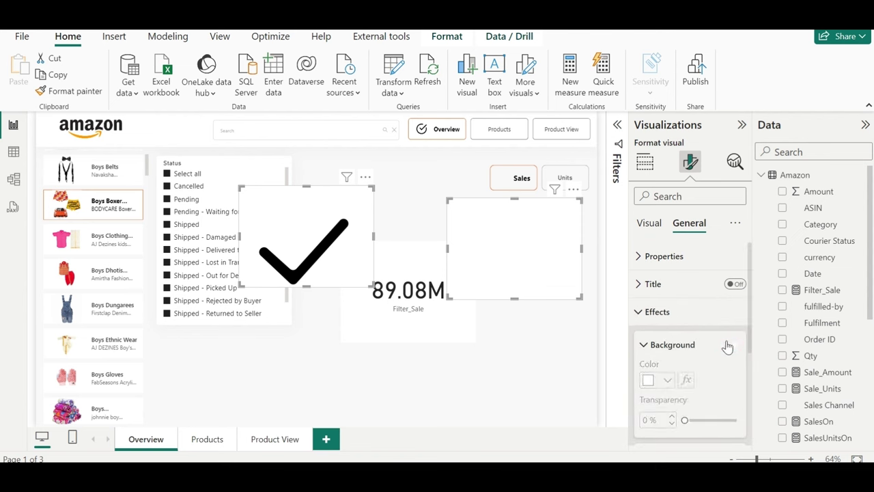
{"action": "left_click", "coordinate": [728, 345]}
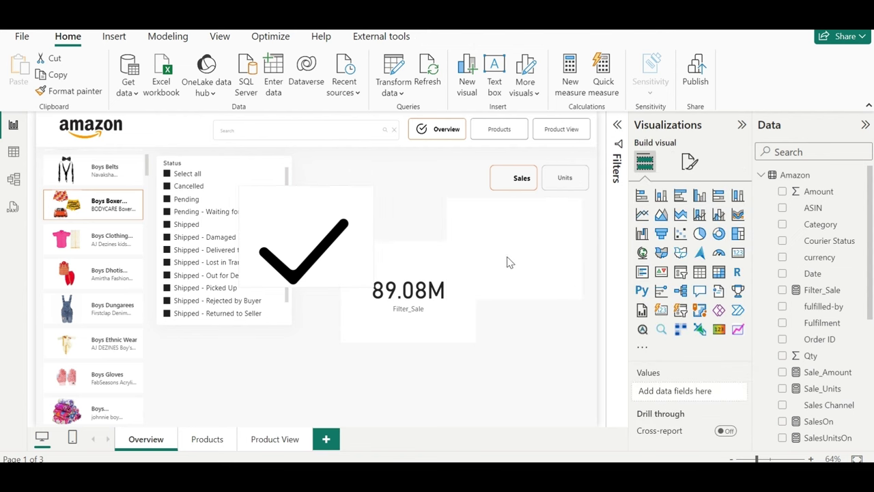
{"action": "left_click", "coordinate": [521, 262]}
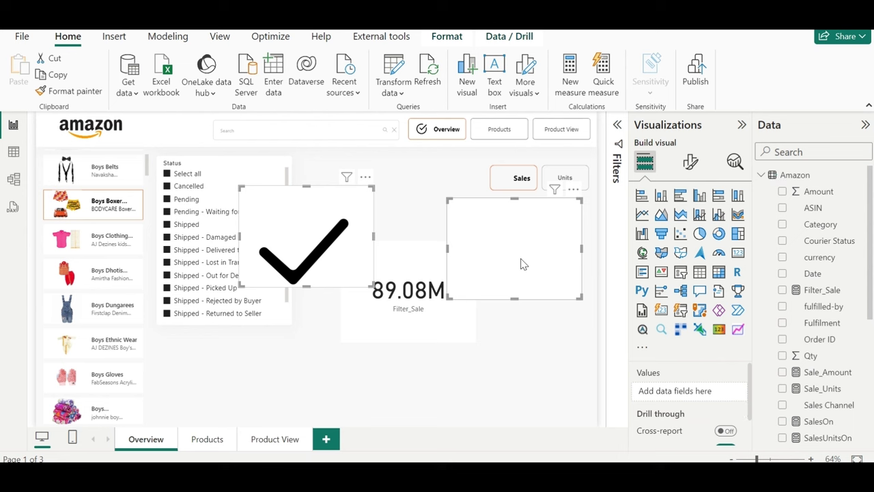
- Resize the checkmark visuals to a height and width of 70
{"action": "left_click", "coordinate": [690, 162]}
{"action": "left_click", "coordinate": [664, 257]}
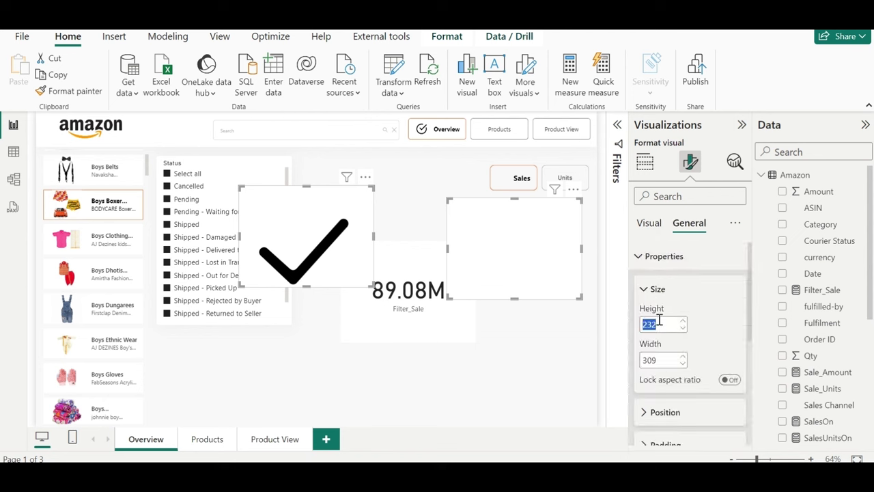
{"action": "type", "text": "50"}
{"action": "key", "text": "Return"}
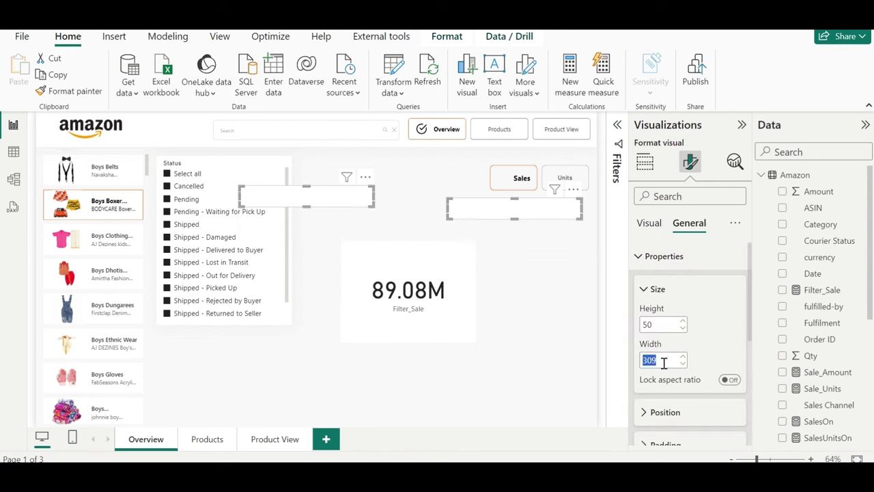
{"action": "type", "text": "59"}
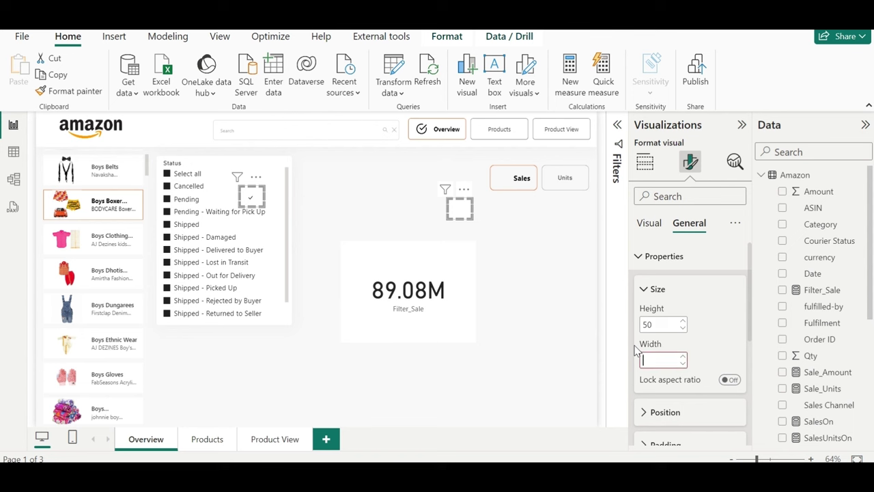
{"action": "type", "text": "70"}
{"action": "double_click", "coordinate": [658, 322]}
{"action": "type", "text": "70"}
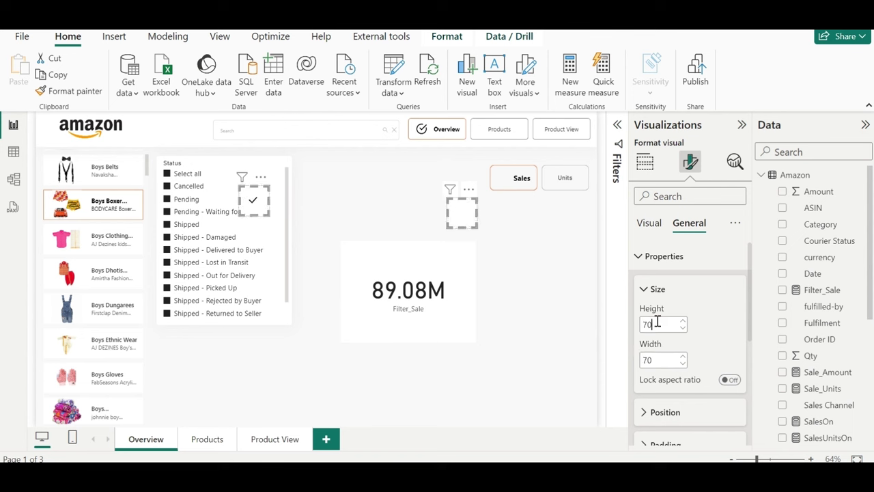
- Place the checkmarks over the Sales and Units buttons and send them to back
{"action": "left_click_drag", "start_coordinate": [462, 220], "coordinate": [554, 185]}
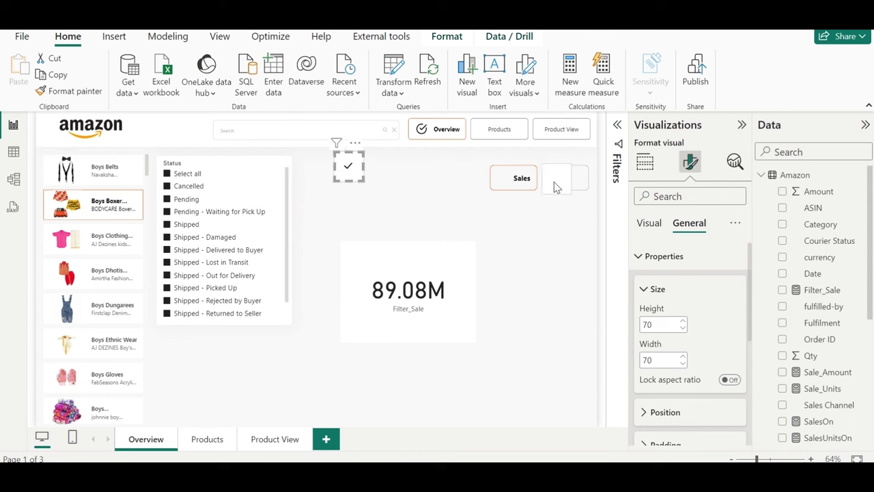
{"action": "left_click", "coordinate": [346, 162], "text": "ctrl"}
{"action": "left_click_drag", "start_coordinate": [347, 162], "coordinate": [504, 183]}
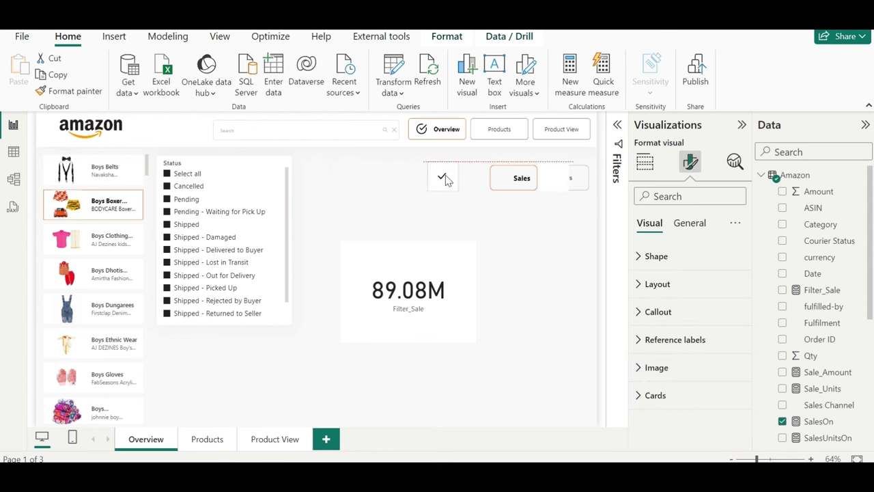
{"action": "left_click", "coordinate": [554, 179], "text": "ctrl"}
{"action": "left_click", "coordinate": [447, 38]}
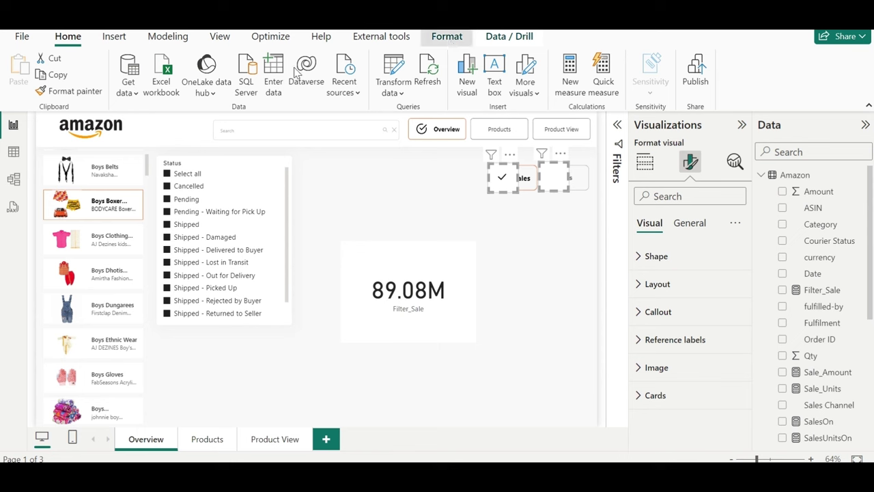
{"action": "left_click", "coordinate": [231, 94]}
{"action": "left_click", "coordinate": [248, 137]}
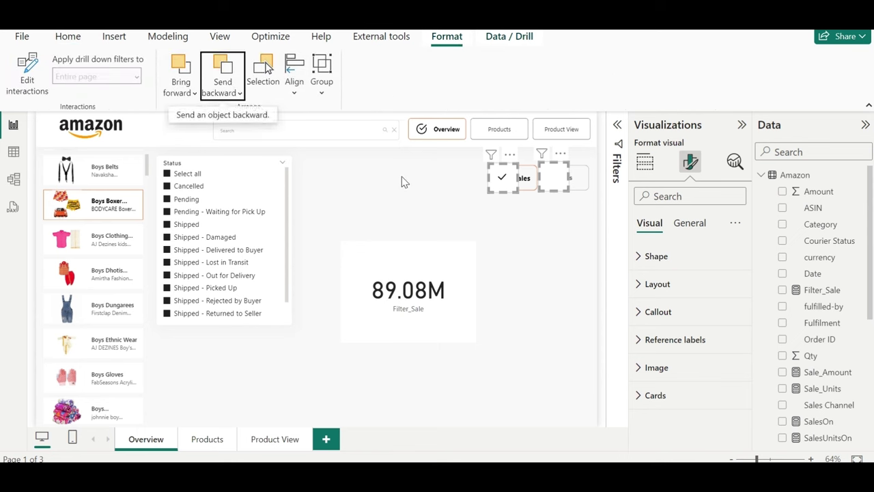
{"action": "left_click", "coordinate": [403, 180]}
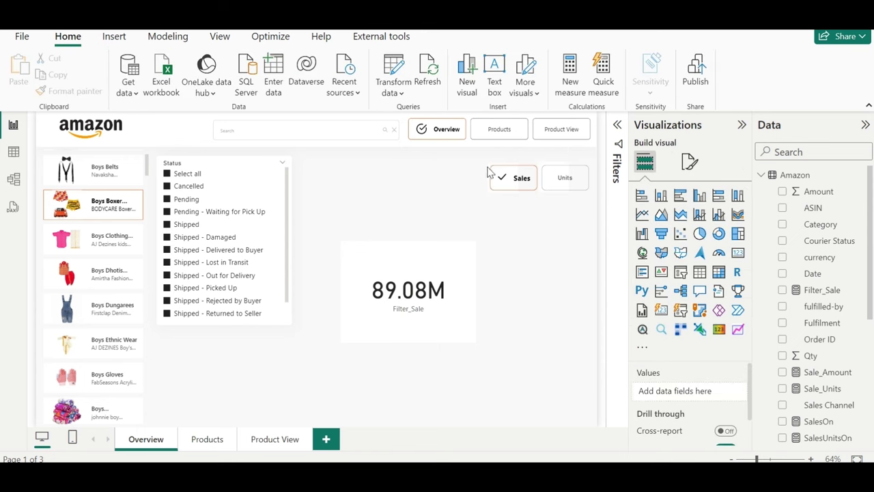
- Turn off the background of the Sales button element in the toggle
{"action": "mouse_move", "coordinate": [489, 170]}
{"action": "left_click", "coordinate": [513, 176]}
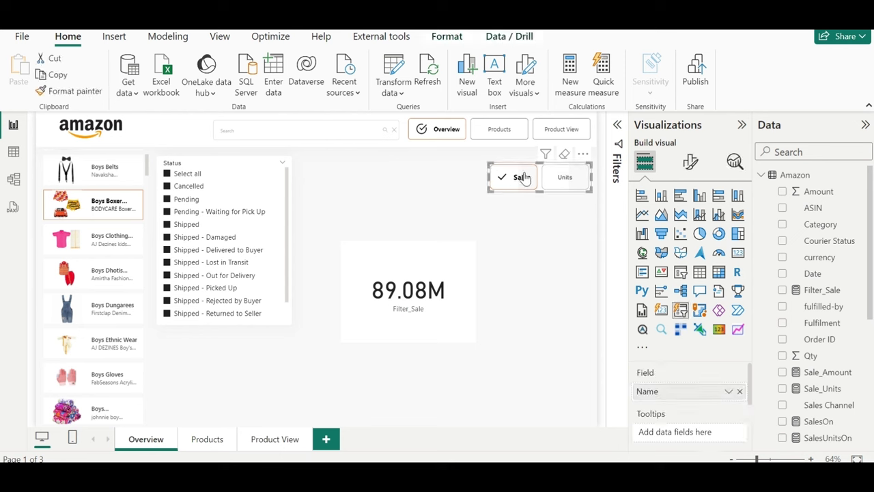
{"action": "left_click", "coordinate": [524, 216]}
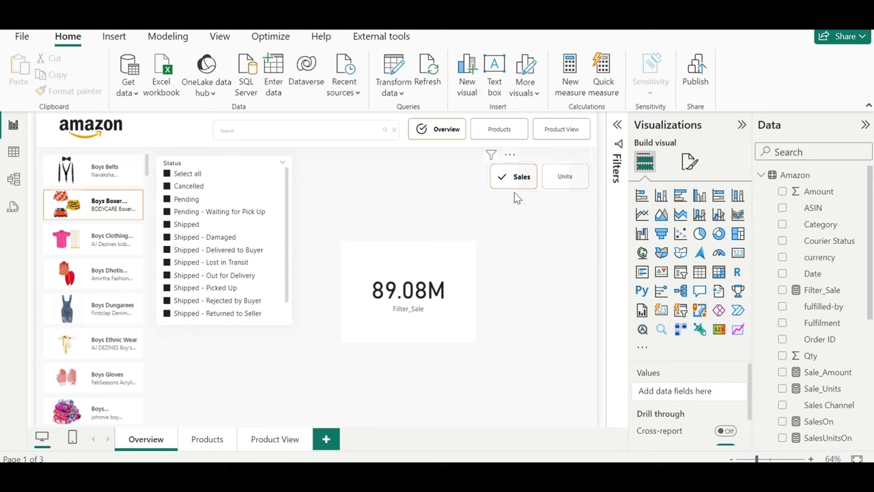
{"action": "left_click", "coordinate": [551, 197]}
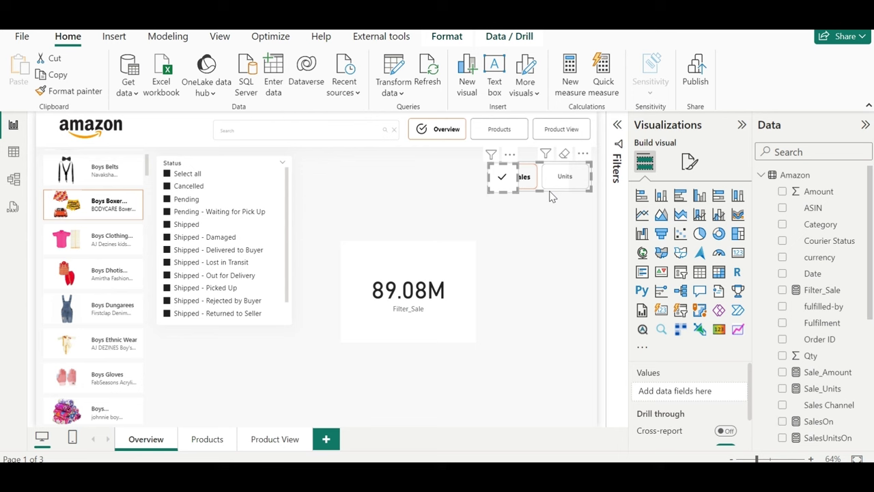
{"action": "left_click", "coordinate": [551, 197]}
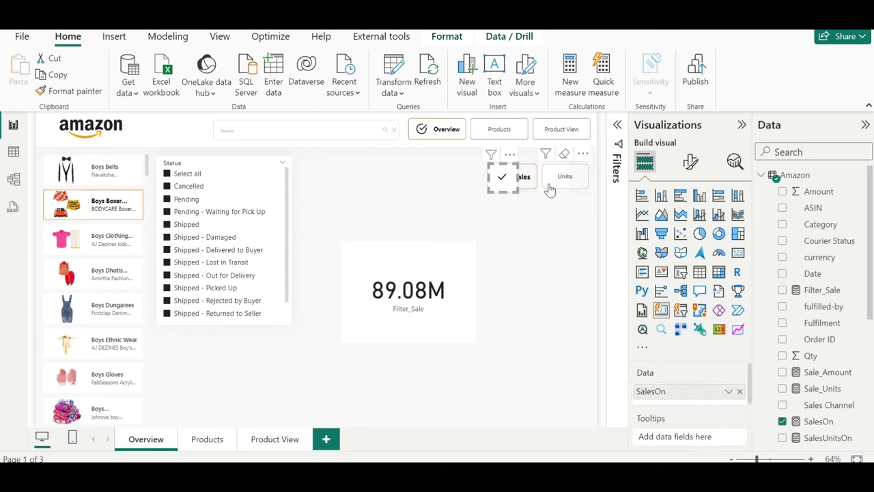
{"action": "left_click", "coordinate": [545, 167]}
{"action": "left_click", "coordinate": [515, 174]}
{"action": "left_click", "coordinate": [689, 161]}
{"action": "left_click", "coordinate": [689, 223]}
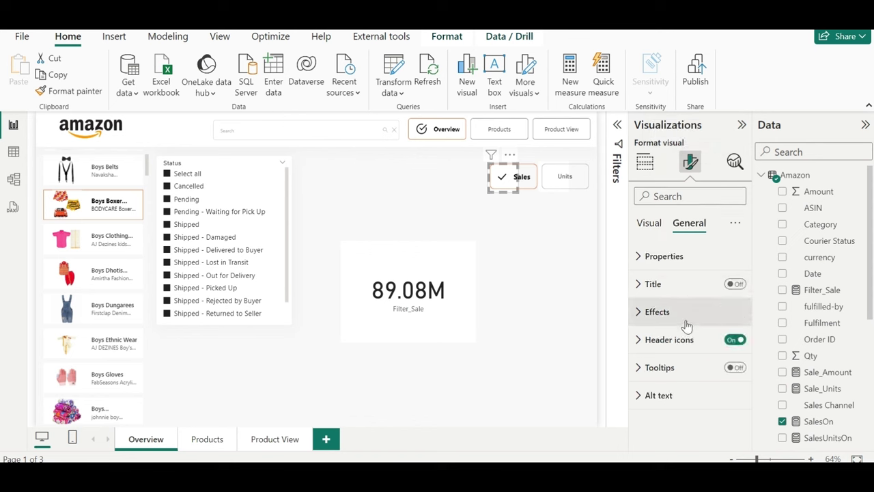
{"action": "left_click", "coordinate": [676, 312]}
{"action": "left_click", "coordinate": [729, 344]}
- With Units chosen, turn on the background of the checkmark image behind Units
{"action": "left_click", "coordinate": [555, 192]}
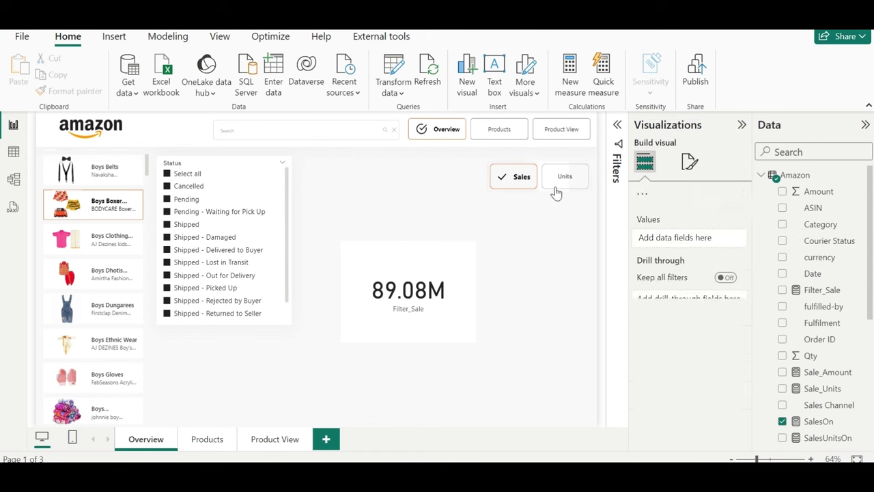
{"action": "left_click", "coordinate": [554, 184]}
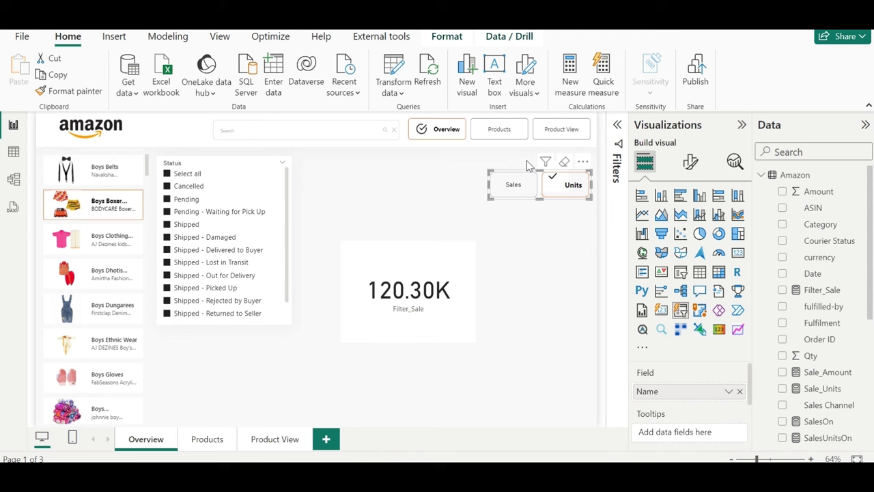
{"action": "left_click", "coordinate": [551, 173]}
{"action": "left_click", "coordinate": [553, 174]}
{"action": "left_click", "coordinate": [697, 159]}
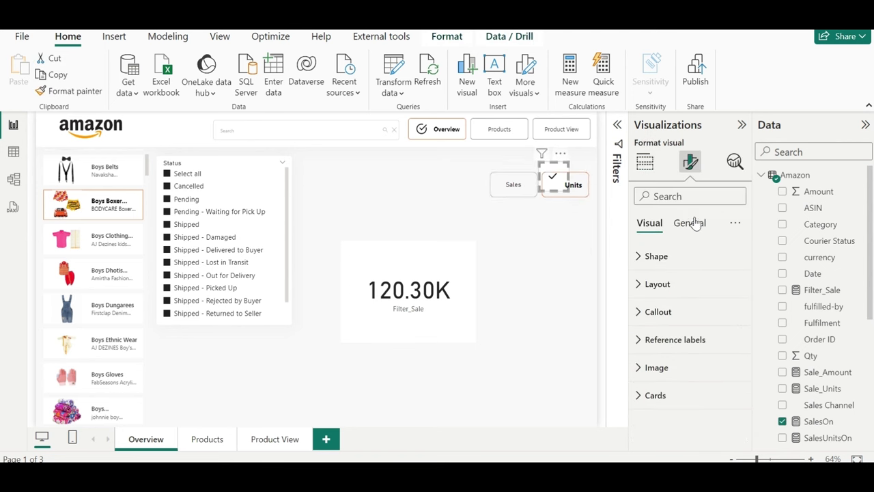
{"action": "left_click", "coordinate": [691, 223]}
{"action": "left_click", "coordinate": [696, 311]}
{"action": "left_click", "coordinate": [730, 345]}
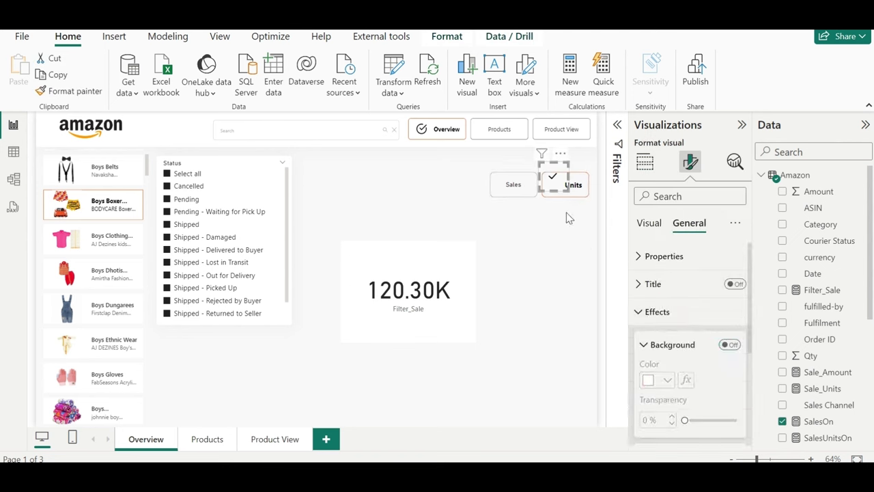
- Switch the toggle between Sales and Units to check the checkmark follows the selection
{"action": "left_click", "coordinate": [532, 188]}
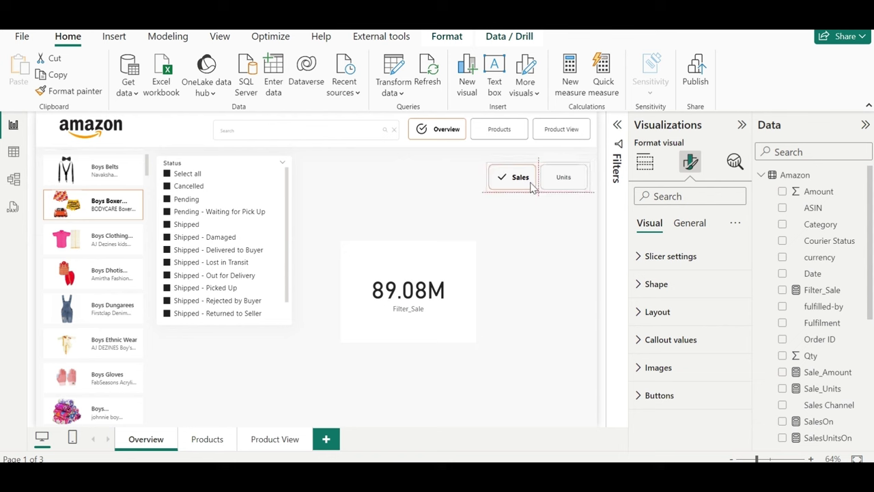
{"action": "left_click", "coordinate": [534, 205]}
{"action": "left_click", "coordinate": [572, 184]}
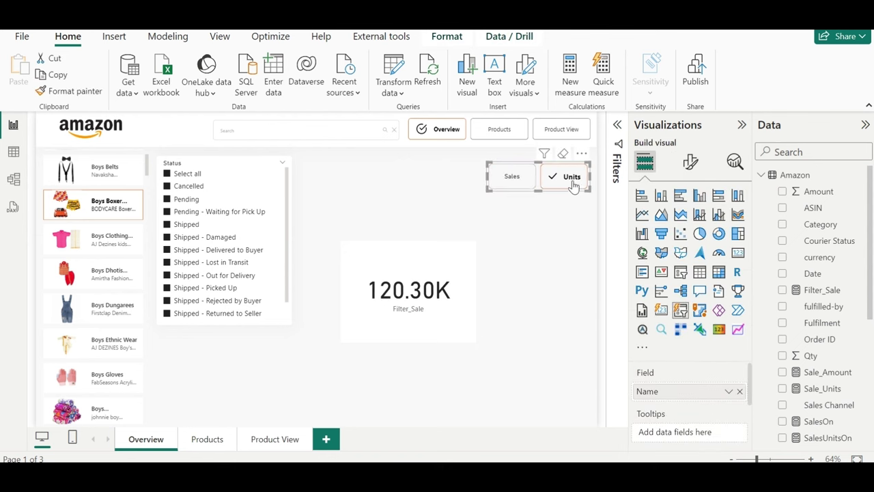
{"action": "left_click", "coordinate": [528, 179]}
{"action": "left_click", "coordinate": [566, 179]}
- Delete the Filter_Sale card and move the white header rectangle down below the logo
{"action": "left_click", "coordinate": [403, 309]}
{"action": "mouse_move", "coordinate": [400, 302]}
{"action": "left_mouse_down"}
{"action": "mouse_move", "coordinate": [421, 238]}
{"action": "mouse_move", "coordinate": [447, 310]}
{"action": "mouse_move", "coordinate": [423, 266]}
{"action": "mouse_move", "coordinate": [458, 281]}
{"action": "left_mouse_up"}
{"action": "left_click_drag", "start_coordinate": [411, 247], "coordinate": [375, 185]}
{"action": "key", "text": "Delete"}
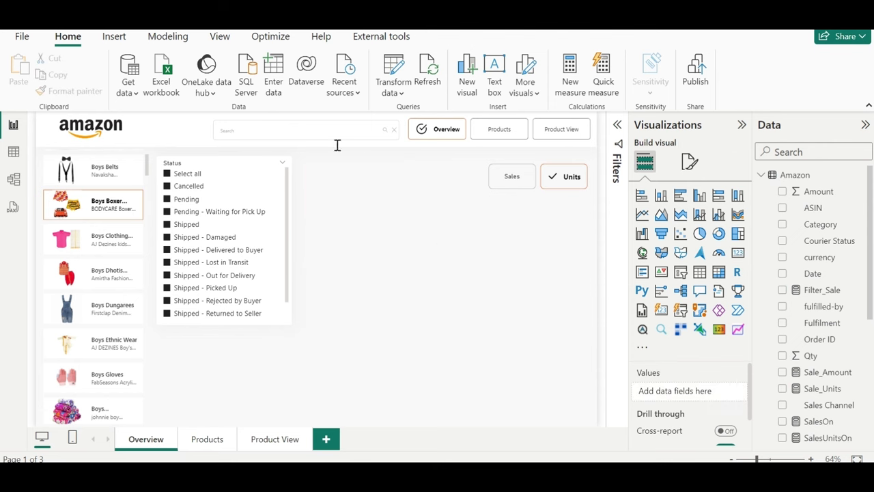
{"action": "left_click", "coordinate": [181, 130]}
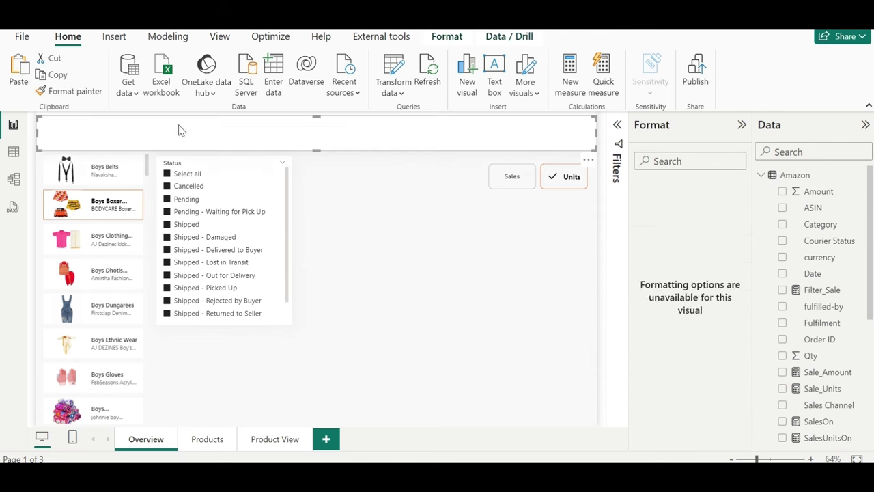
{"action": "left_click_drag", "start_coordinate": [181, 131], "coordinate": [159, 176]}
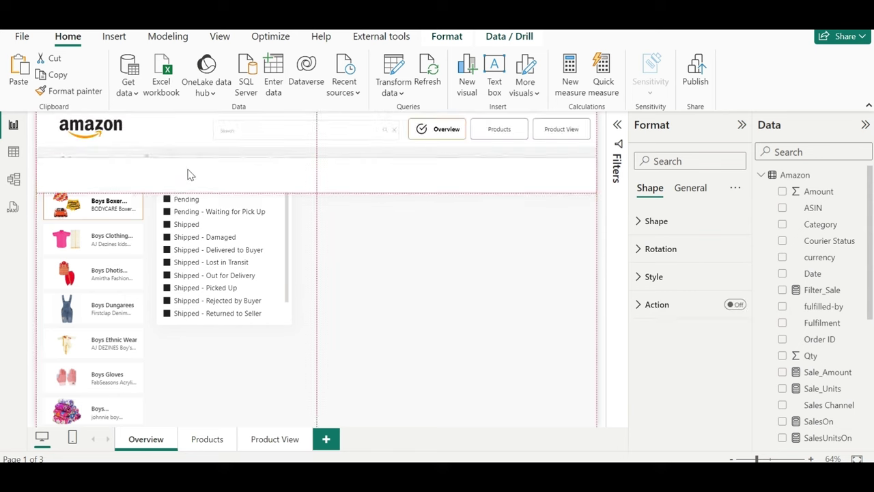
- Shrink the white rectangle to start right of the Status list and send it to back
{"action": "left_click", "coordinate": [39, 163]}
{"action": "left_click", "coordinate": [91, 183]}
{"action": "left_click_drag", "start_coordinate": [43, 171], "coordinate": [303, 158]}
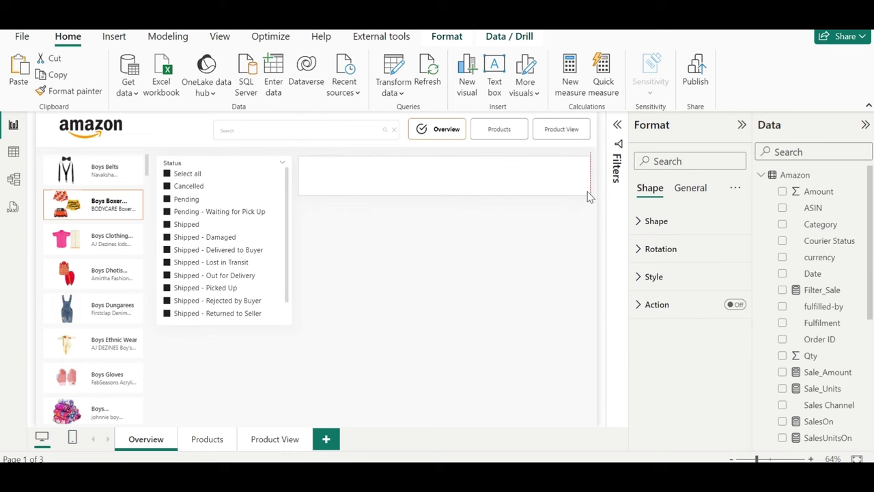
{"action": "left_click", "coordinate": [447, 36]}
{"action": "left_click", "coordinate": [219, 89]}
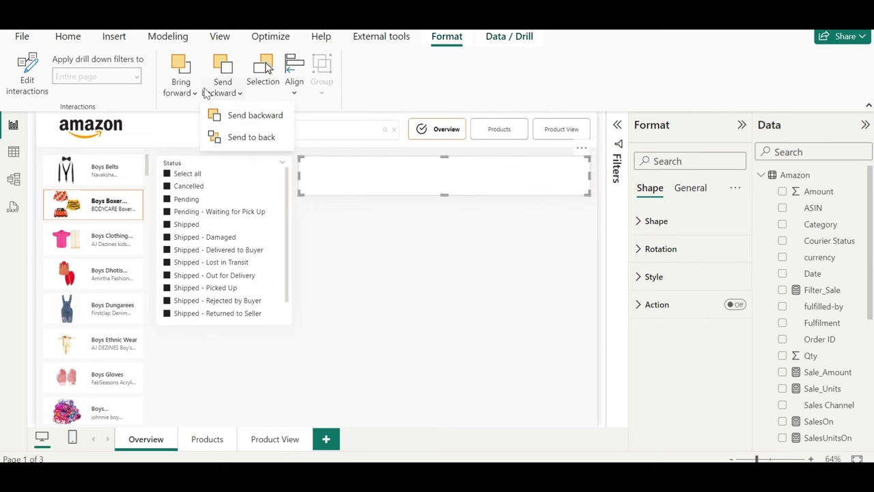
{"action": "left_click", "coordinate": [236, 137]}
- Reposition the rectangle so it sits behind the Sales/Units toggle
{"action": "left_click", "coordinate": [405, 233]}
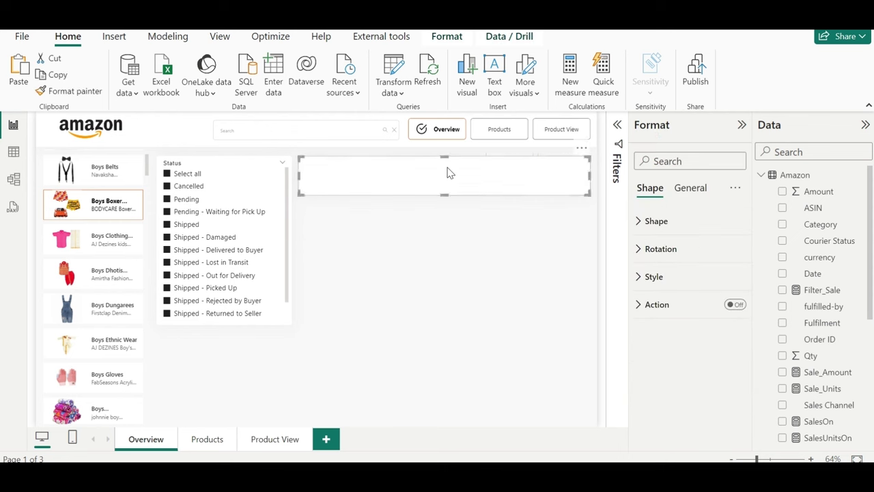
{"action": "left_click_drag", "start_coordinate": [447, 172], "coordinate": [451, 244]}
{"action": "left_click_drag", "start_coordinate": [465, 157], "coordinate": [617, 214]}
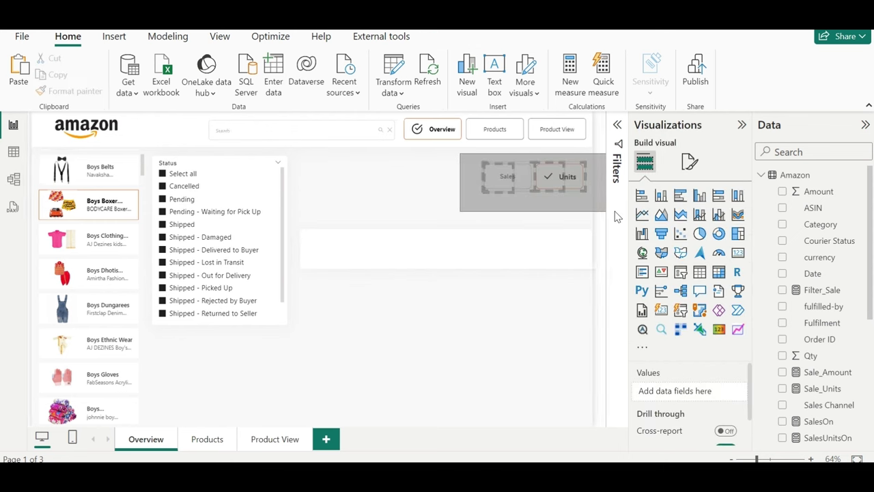
{"action": "left_click_drag", "start_coordinate": [571, 250], "coordinate": [566, 177]}
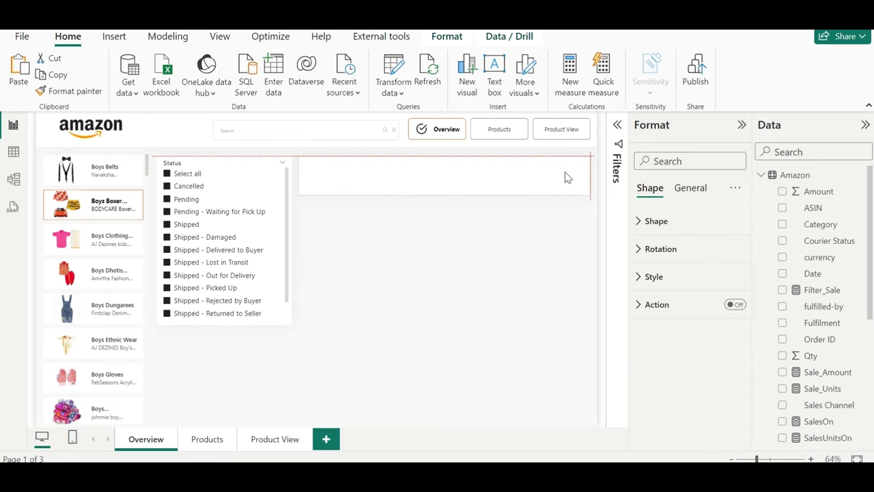
{"action": "left_click", "coordinate": [540, 250]}
- Turn on a white visual border with rounded corners for the rectangle
{"action": "left_click", "coordinate": [289, 321]}
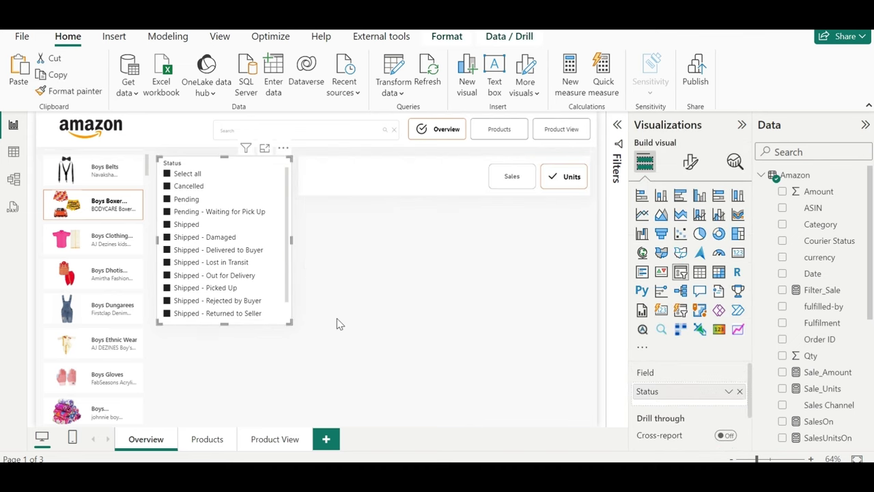
{"action": "left_click", "coordinate": [337, 319]}
{"action": "left_click", "coordinate": [380, 178]}
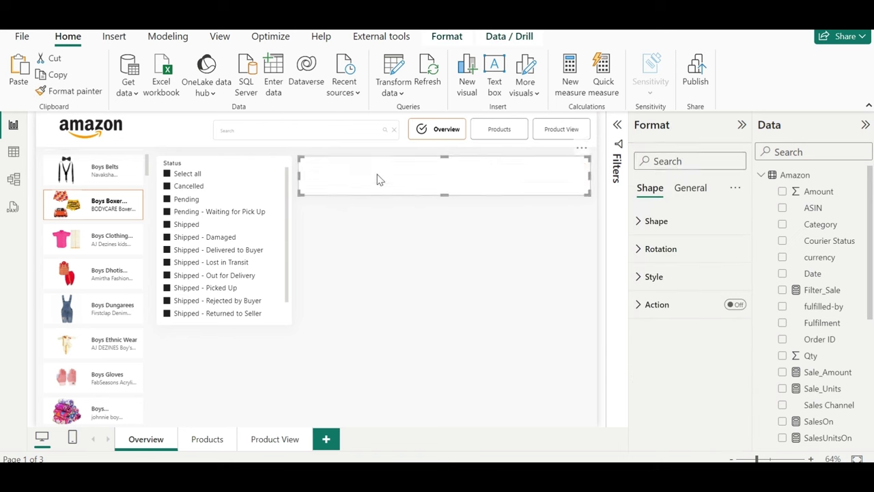
{"action": "left_click", "coordinate": [681, 189]}
{"action": "left_click", "coordinate": [672, 290]}
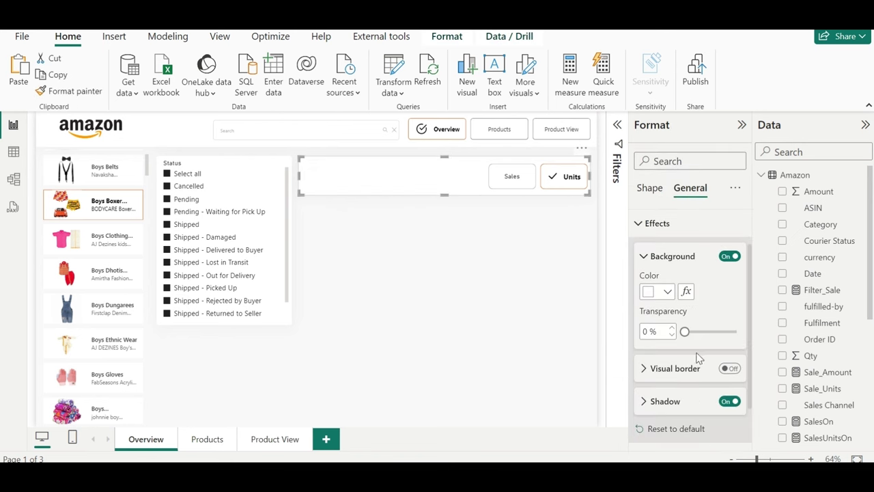
{"action": "left_click", "coordinate": [730, 369]}
{"action": "left_click", "coordinate": [666, 381]}
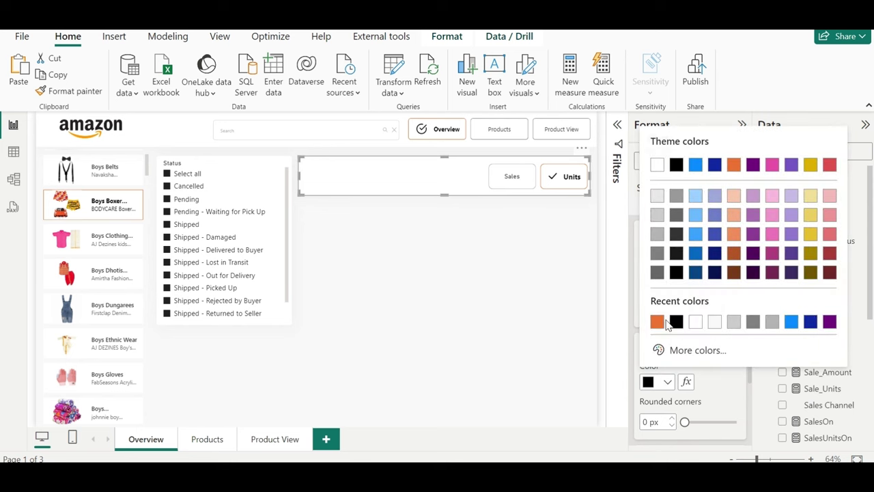
{"action": "left_click", "coordinate": [697, 328]}
{"action": "type", "text": "20"}
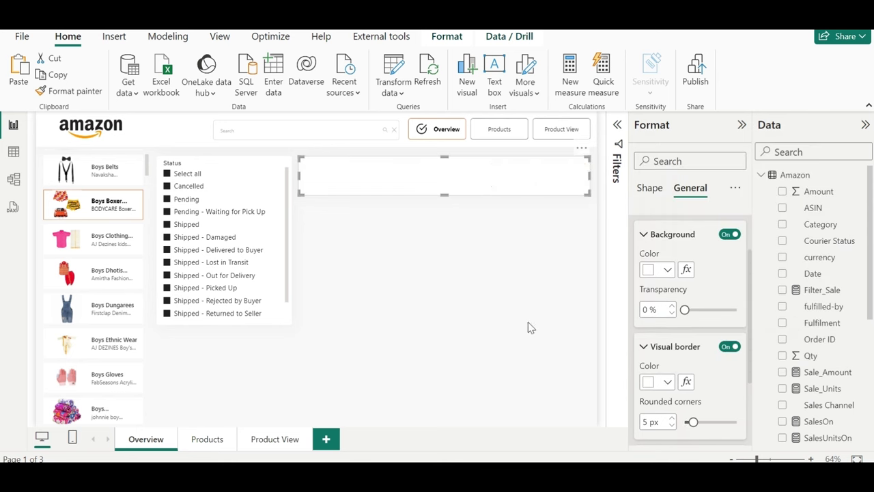
{"action": "left_click", "coordinate": [507, 307]}
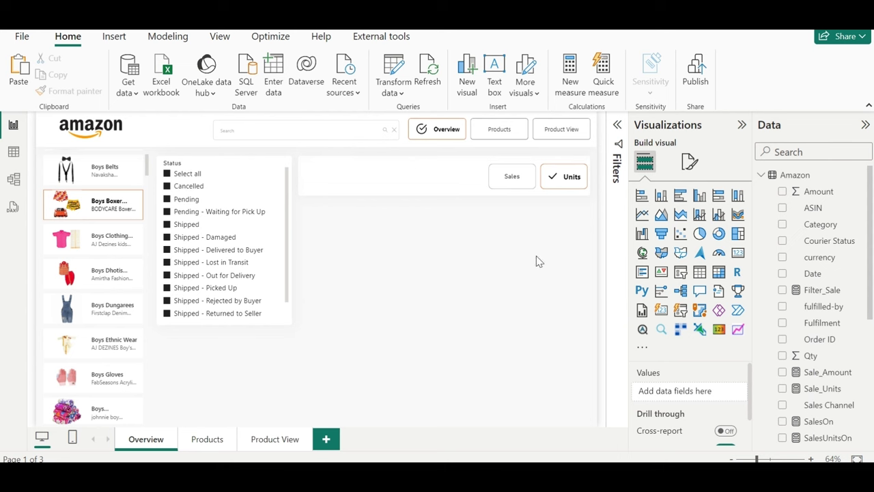
- Switch the toggle back to Sales
{"action": "left_click", "coordinate": [538, 181]}
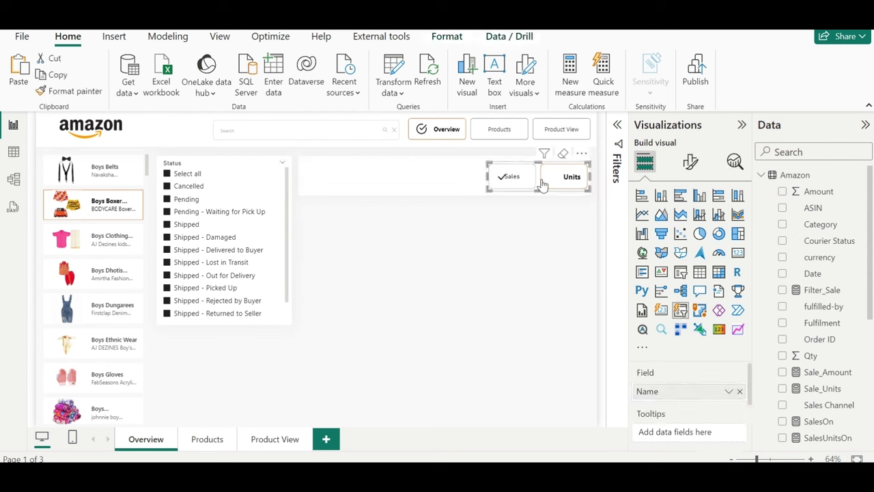
{"action": "scroll", "coordinate": [801, 379], "scroll_direction": "down", "scroll_amount": 1}
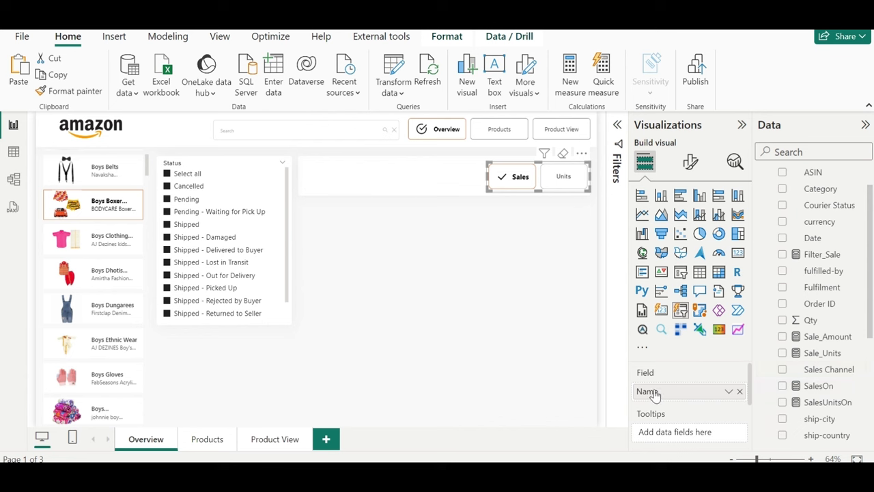
{"action": "left_click", "coordinate": [480, 298]}
{"action": "scroll", "coordinate": [806, 226], "scroll_direction": "up", "scroll_amount": 1}
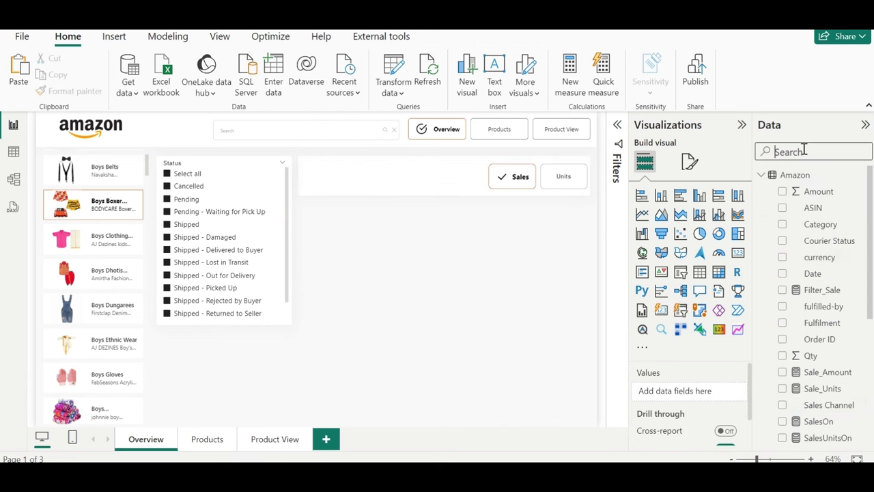
- Create a Total_Amount clustered bar chart and duplicate it beside the Status list
{"action": "type", "text": "tot"}
{"action": "left_click", "coordinate": [782, 192]}
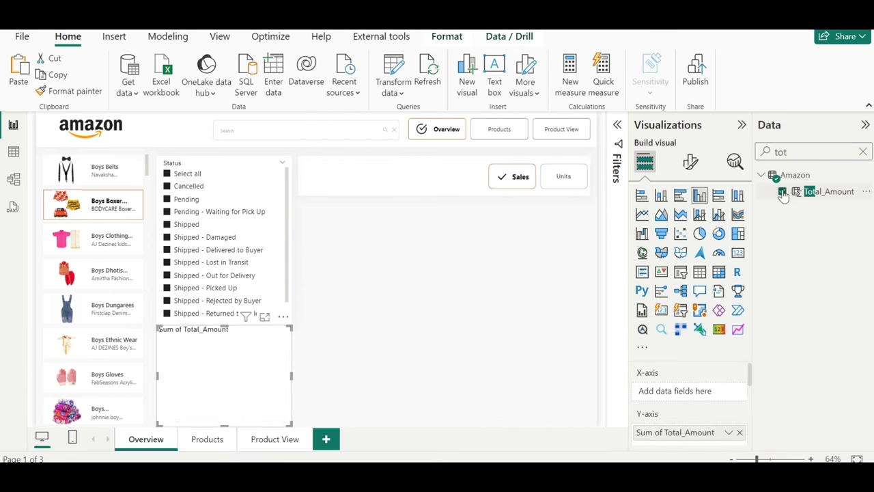
{"action": "left_click", "coordinate": [680, 195]}
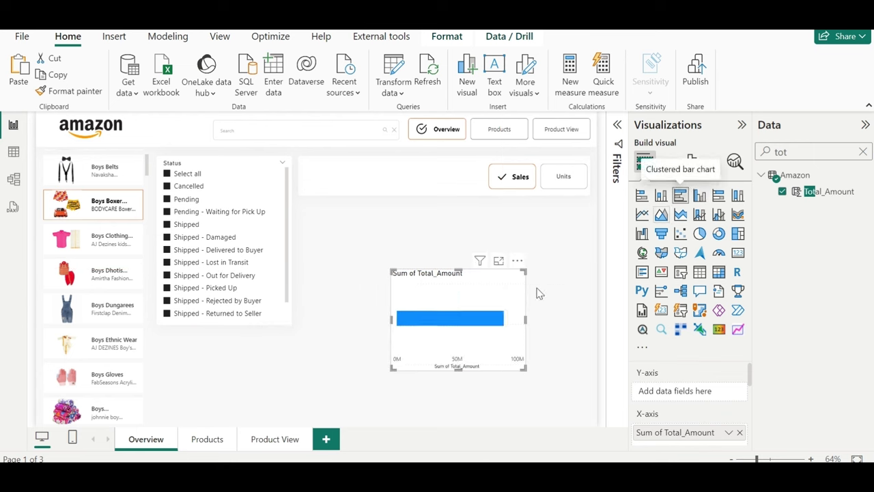
{"action": "mouse_move", "coordinate": [488, 285]}
{"action": "left_mouse_down"}
{"action": "mouse_move", "coordinate": [431, 228]}
{"action": "mouse_move", "coordinate": [551, 226]}
{"action": "left_mouse_up"}
{"action": "key", "text": "ctrl+c"}
{"action": "key", "text": "ctrl+v"}
{"action": "left_click_drag", "start_coordinate": [374, 231], "coordinate": [361, 230]}
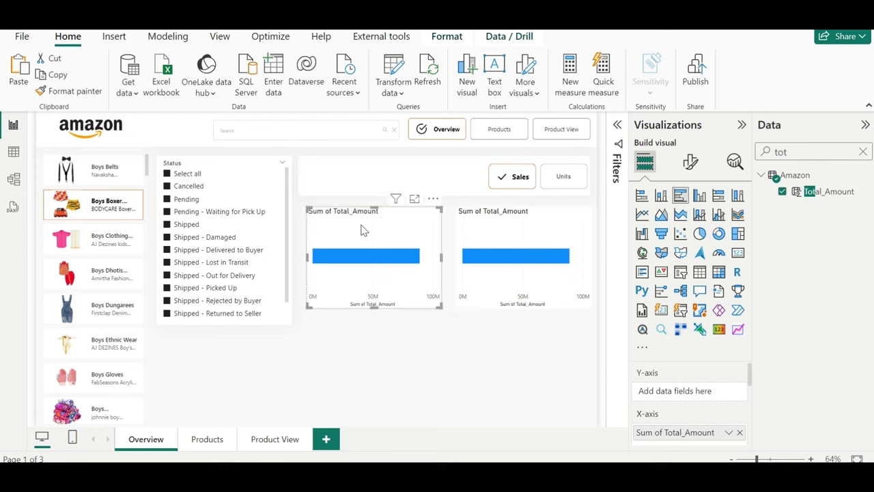
- Break the left chart down by ship-state, replacing ship-city
{"action": "left_click", "coordinate": [862, 151]}
{"action": "type", "text": "cuty"}
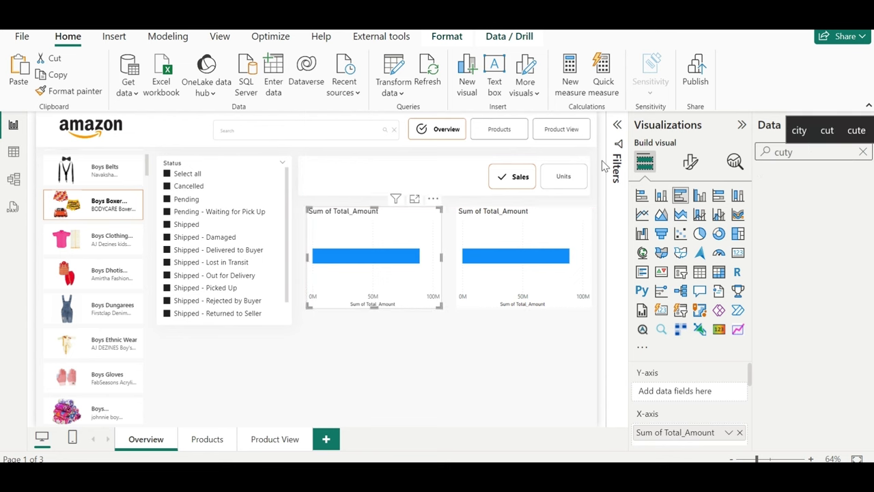
{"action": "key", "text": "BackSpace"}
{"action": "key", "text": "BackSpace"}
{"action": "type", "text": "ity"}
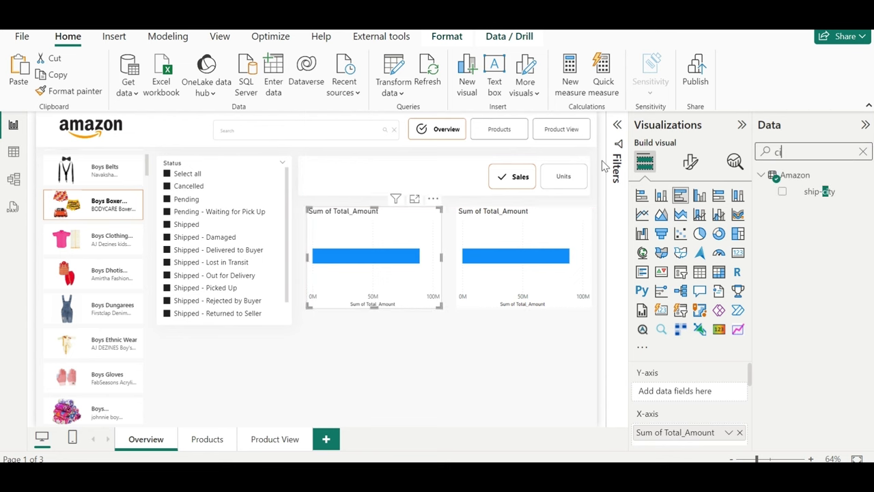
{"action": "left_click_drag", "start_coordinate": [820, 191], "coordinate": [682, 386]}
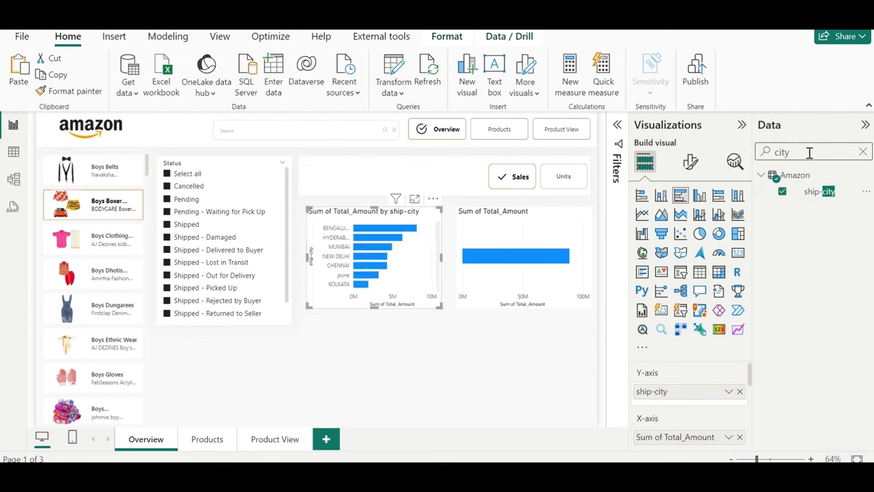
{"action": "type", "text": "stat"}
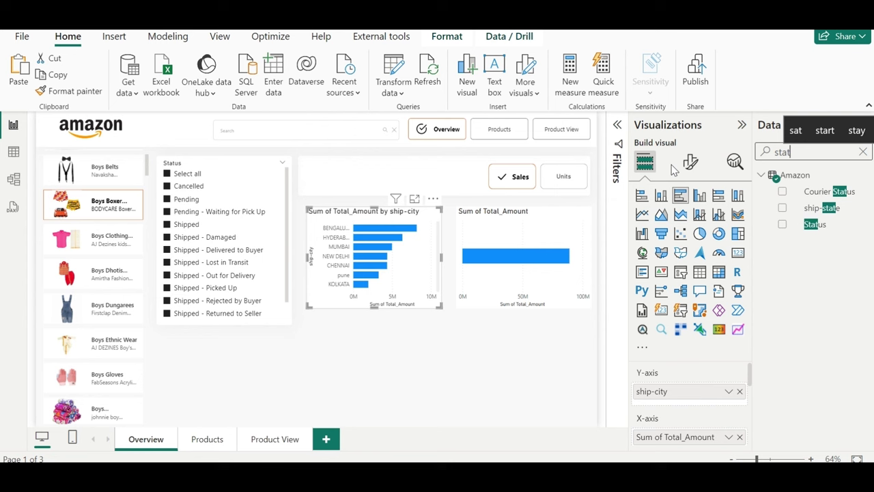
{"action": "left_click_drag", "start_coordinate": [821, 207], "coordinate": [683, 396]}
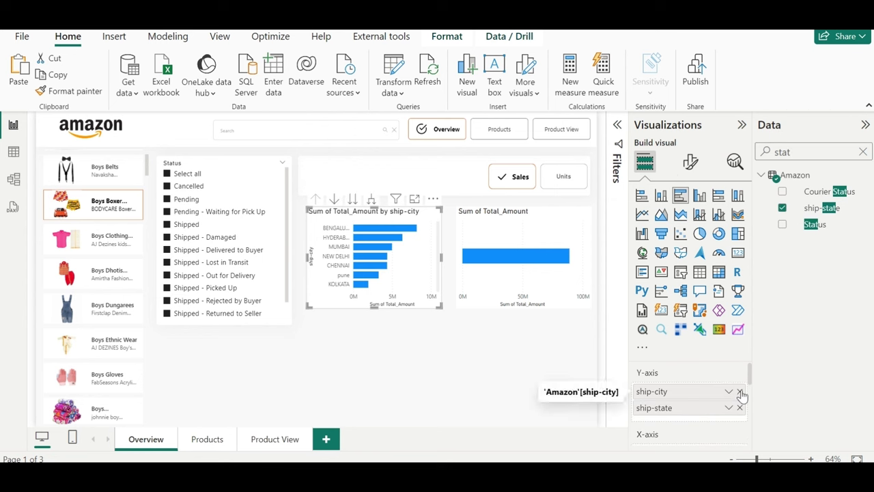
{"action": "left_click", "coordinate": [739, 391]}
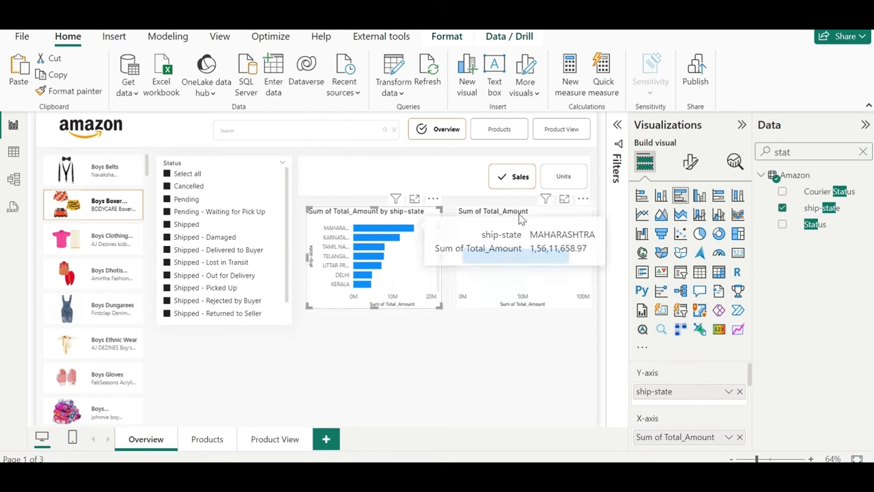
- Add ship-state to the right chart's Y-axis and select both charts
{"action": "left_click", "coordinate": [536, 222]}
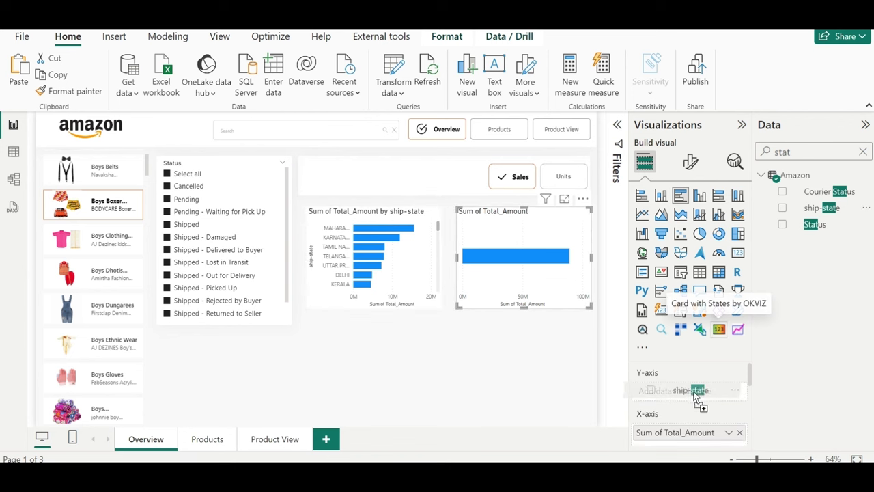
{"action": "left_click_drag", "start_coordinate": [827, 208], "coordinate": [689, 391]}
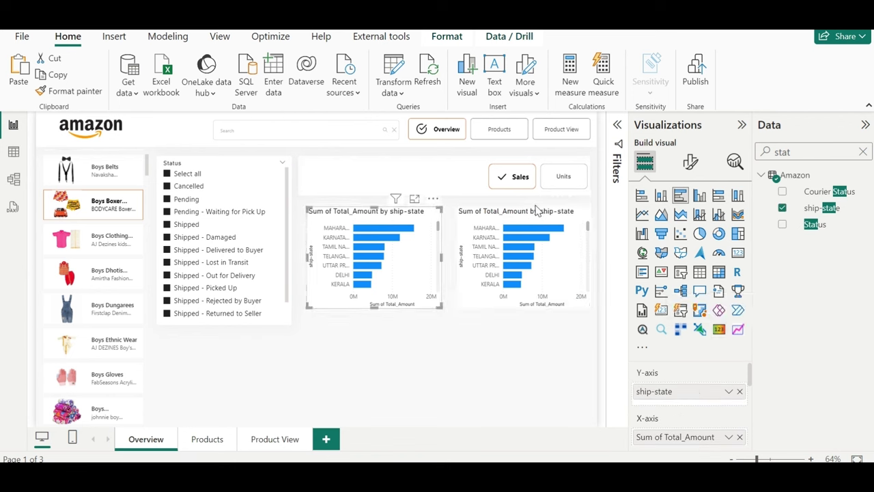
{"action": "left_click", "coordinate": [537, 216]}
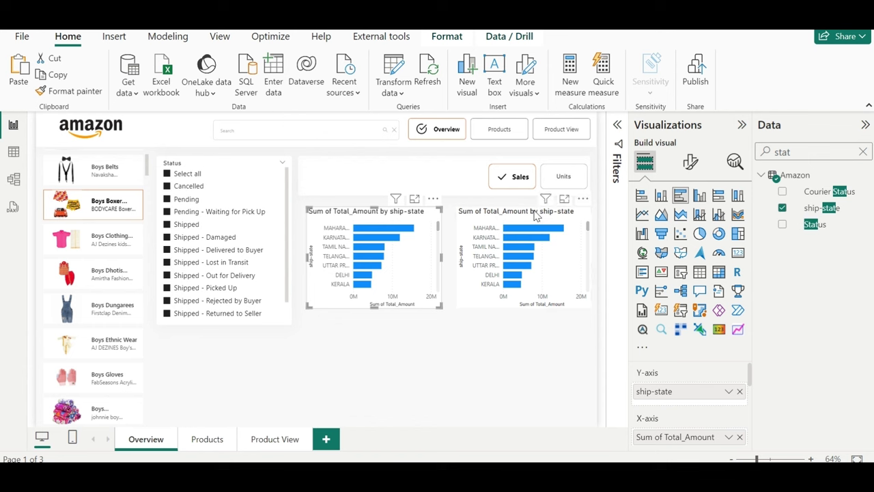
- Colour the bars of both charts orange
{"action": "left_click", "coordinate": [688, 164]}
{"action": "scroll", "coordinate": [679, 404], "scroll_direction": "down", "scroll_amount": 1}
{"action": "left_click", "coordinate": [677, 386]}
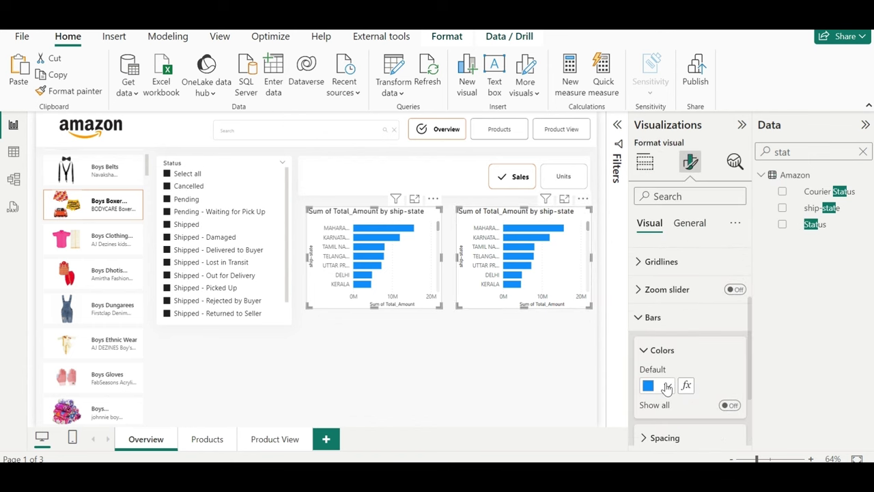
{"action": "left_click", "coordinate": [666, 391]}
{"action": "left_click", "coordinate": [683, 322]}
{"action": "scroll", "coordinate": [700, 374], "scroll_direction": "down", "scroll_amount": 1}
{"action": "scroll", "coordinate": [699, 374], "scroll_direction": "down", "scroll_amount": 1}
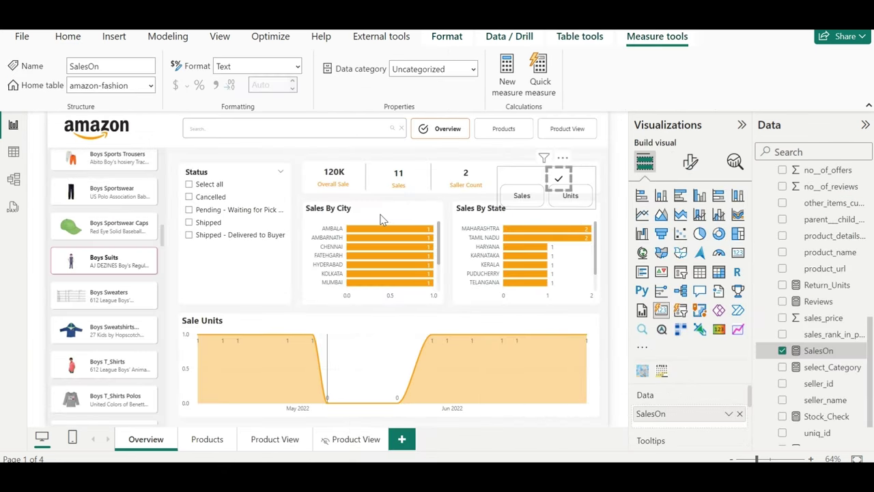
- Look up the exact orange hex code of the reference Sales By City chart
{"action": "left_click", "coordinate": [382, 219]}
{"action": "left_click", "coordinate": [690, 162]}
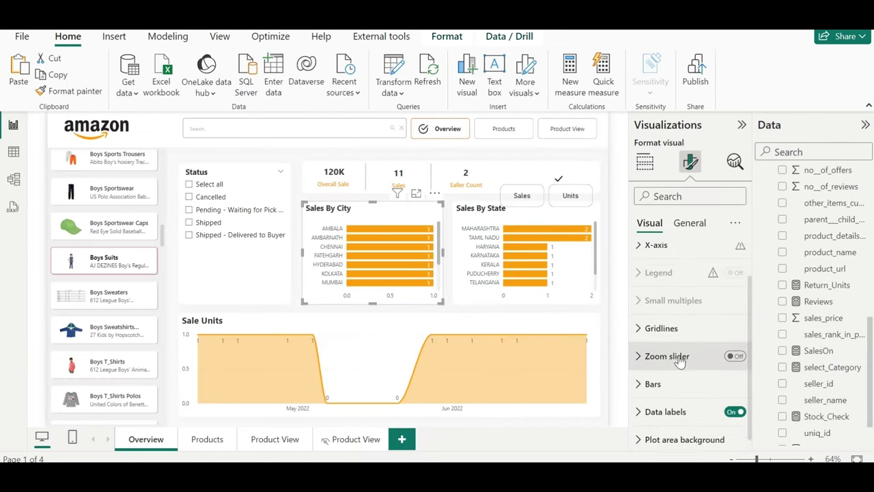
{"action": "left_click", "coordinate": [679, 378]}
{"action": "left_click", "coordinate": [666, 390]}
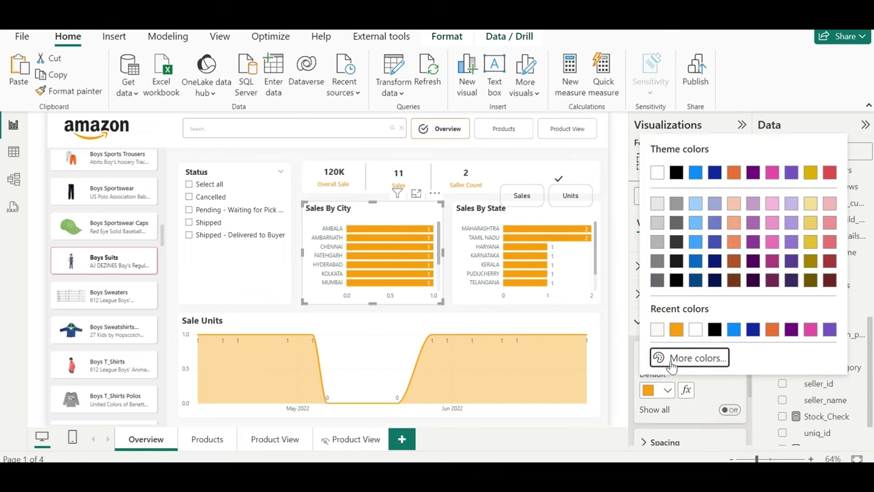
{"action": "left_click", "coordinate": [666, 358]}
- Set the bar colour to custom orange #FF9F10
{"action": "left_click", "coordinate": [488, 430]}
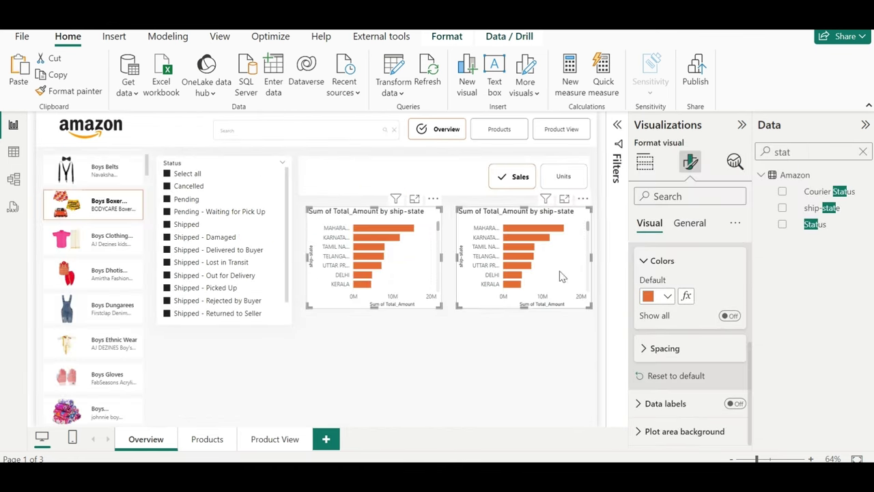
{"action": "left_click", "coordinate": [668, 297]}
{"action": "left_click", "coordinate": [673, 264]}
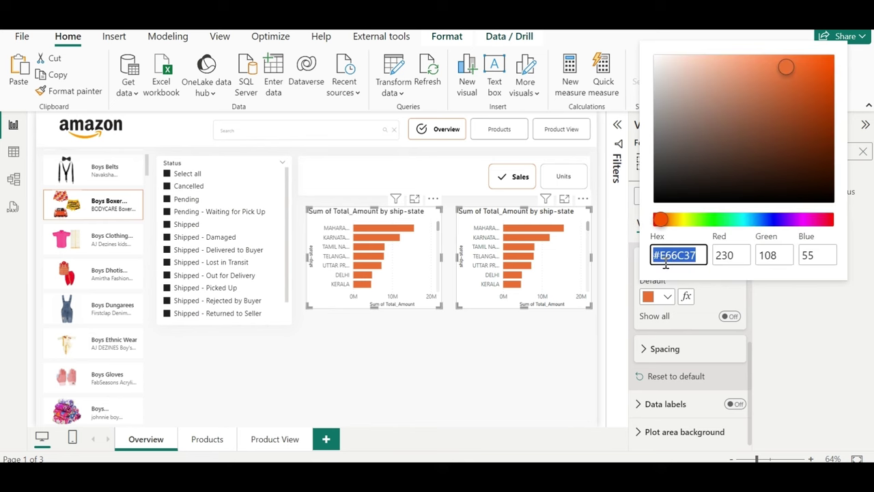
{"action": "key", "text": "ctrl+v"}
{"action": "key", "text": "Return"}
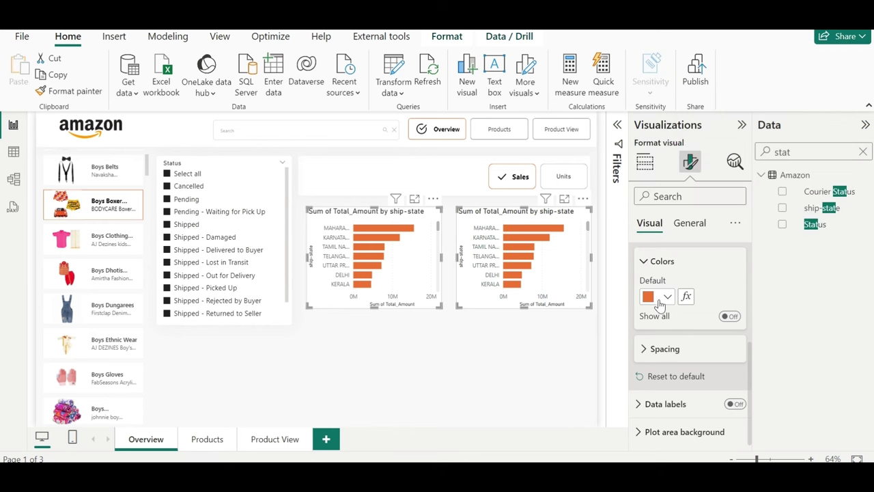
{"action": "left_click", "coordinate": [660, 300]}
{"action": "left_click", "coordinate": [665, 263]}
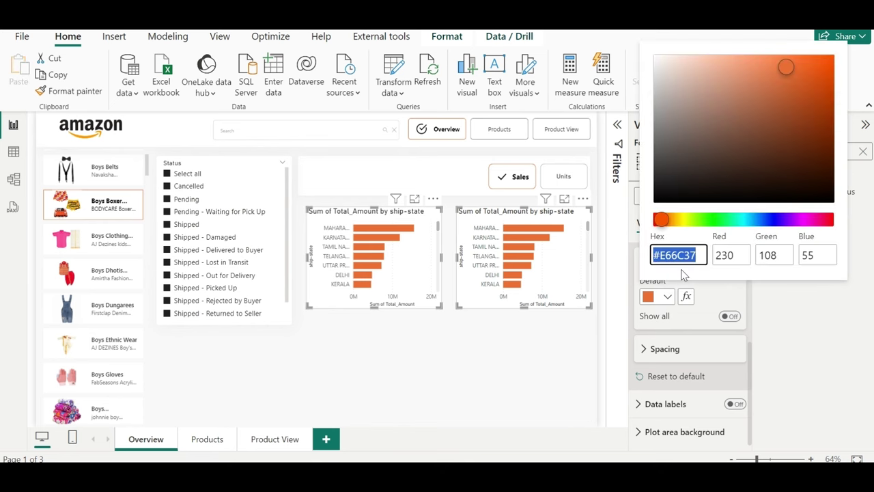
{"action": "key", "text": "ctrl+v"}
{"action": "key", "text": "Return"}
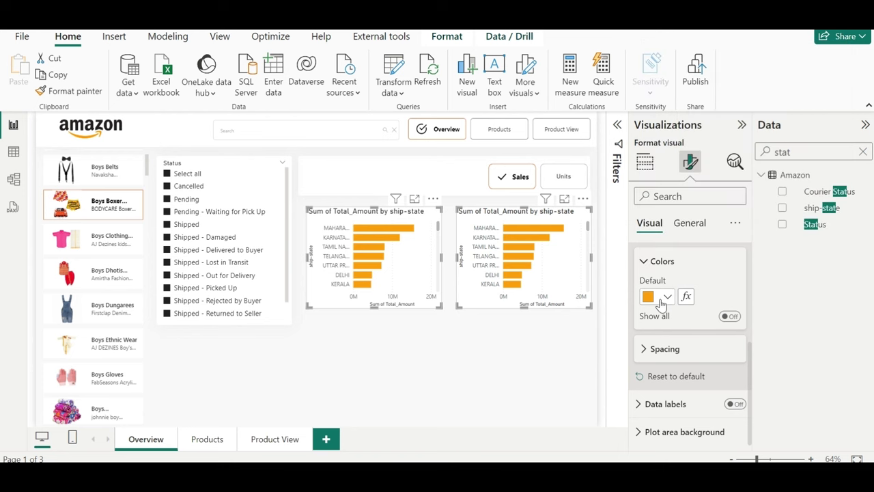
- Review the Y-axis, X-axis and axis value settings of the charts
{"action": "scroll", "coordinate": [673, 301], "scroll_direction": "up", "scroll_amount": 5}
{"action": "left_click", "coordinate": [665, 282]}
{"action": "scroll", "coordinate": [697, 329], "scroll_direction": "down", "scroll_amount": 3}
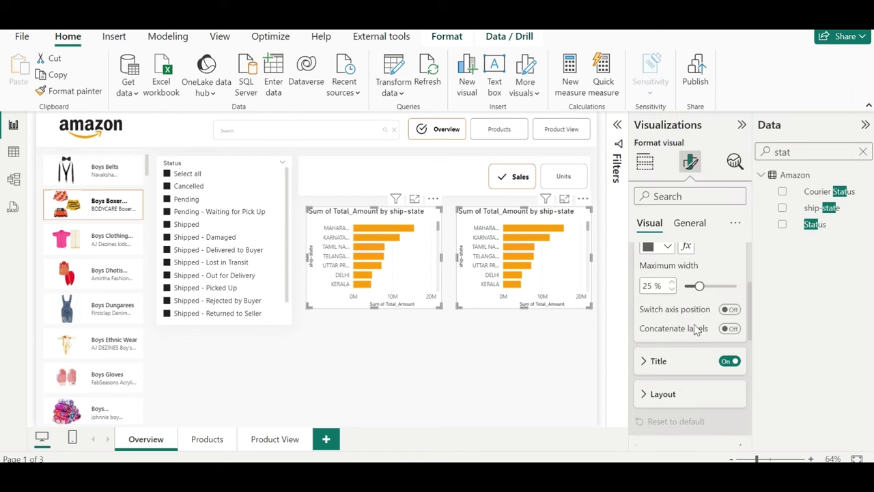
{"action": "scroll", "coordinate": [699, 345], "scroll_direction": "down", "scroll_amount": 2}
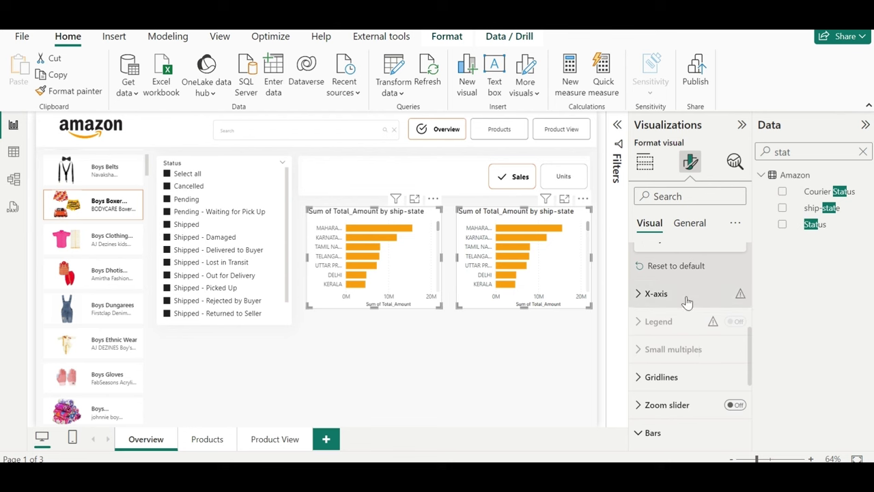
{"action": "left_click", "coordinate": [687, 299]}
{"action": "scroll", "coordinate": [693, 372], "scroll_direction": "down", "scroll_amount": 3}
{"action": "left_click", "coordinate": [710, 322]}
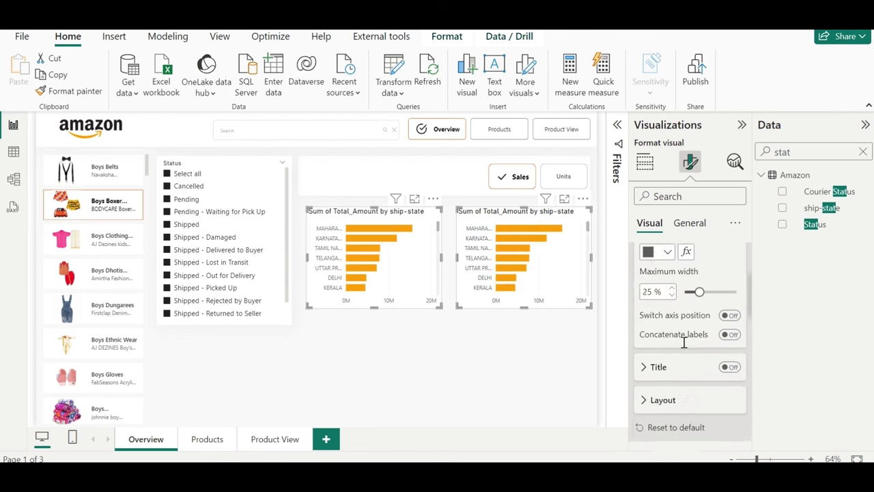
{"action": "scroll", "coordinate": [693, 294], "scroll_direction": "up", "scroll_amount": 2}
{"action": "scroll", "coordinate": [695, 273], "scroll_direction": "down", "scroll_amount": 3}
- Set the chart height to 280
{"action": "left_click", "coordinate": [689, 223]}
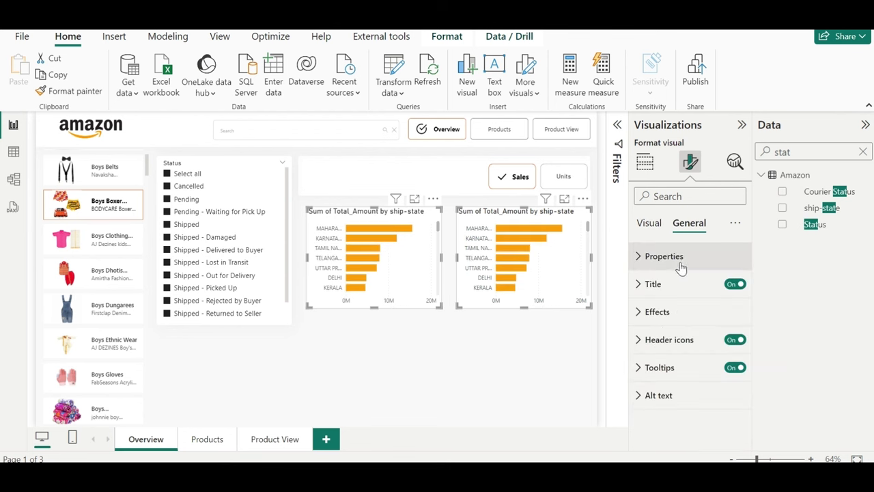
{"action": "left_click", "coordinate": [679, 259]}
{"action": "type", "text": "2"}
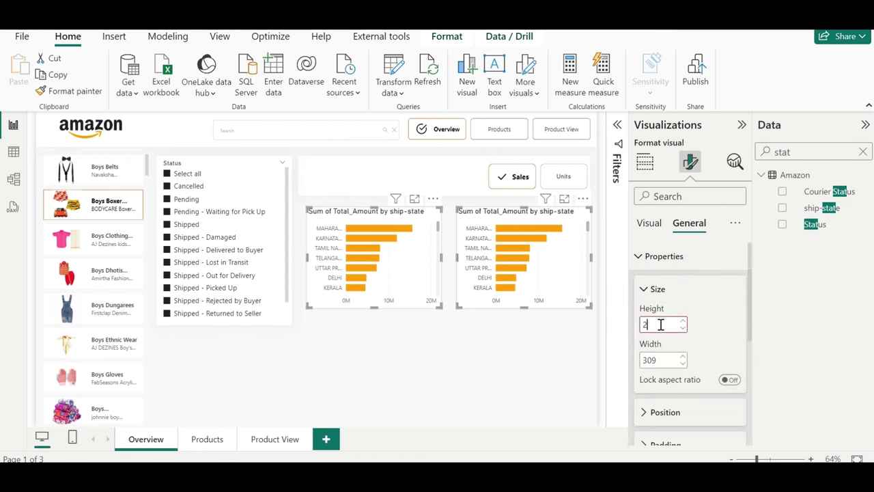
{"action": "type", "text": "50"}
{"action": "key", "text": "BackSpace"}
{"action": "key", "text": "BackSpace"}
{"action": "type", "text": "80"}
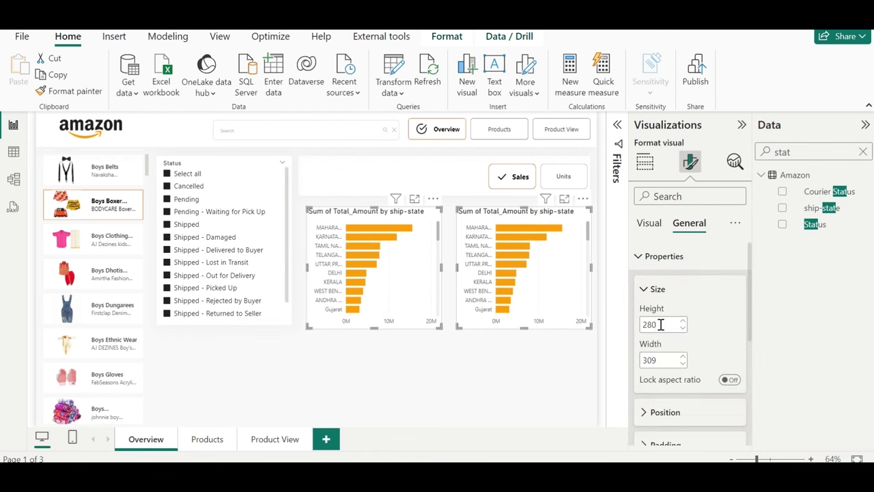
{"action": "left_click", "coordinate": [663, 257]}
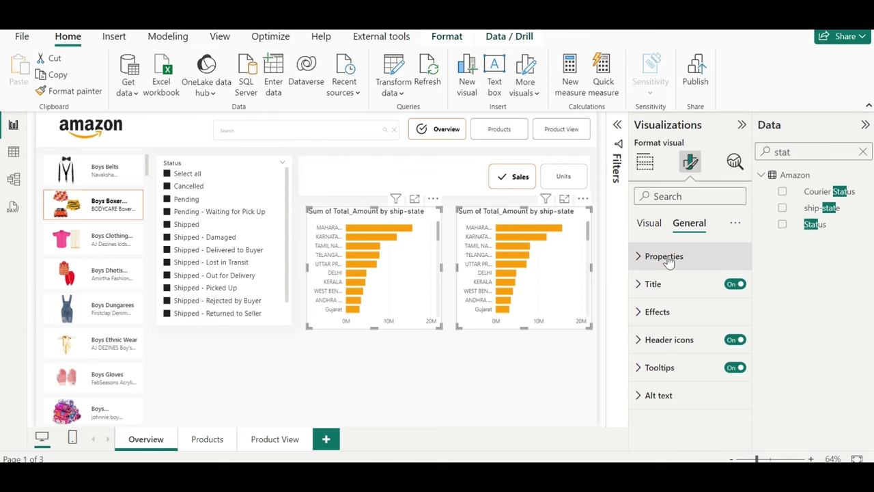
- Give the bar charts a white visual border set to 5
{"action": "left_click", "coordinate": [672, 311]}
{"action": "scroll", "coordinate": [695, 386], "scroll_direction": "down", "scroll_amount": 3}
{"action": "left_click", "coordinate": [729, 341]}
{"action": "left_click", "coordinate": [693, 343]}
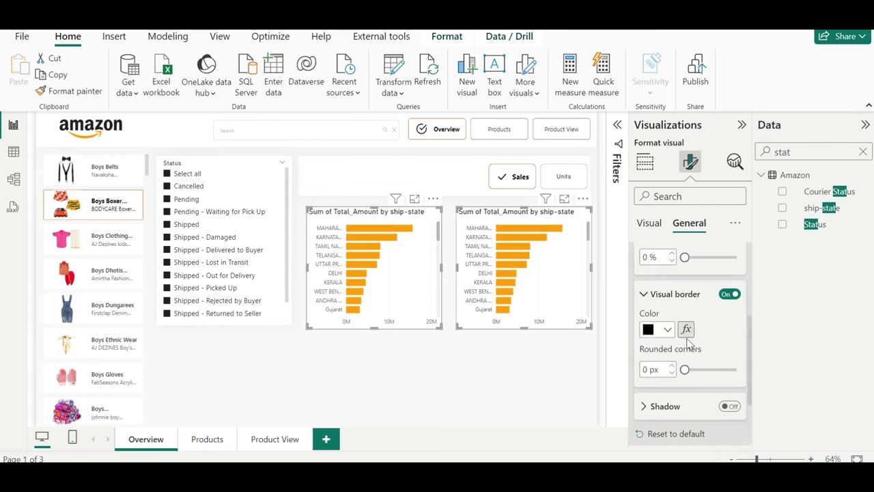
{"action": "left_click", "coordinate": [667, 325]}
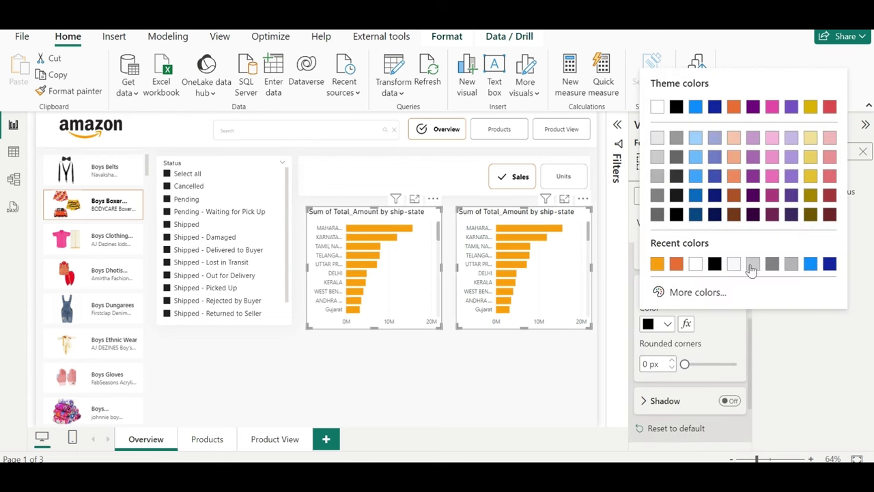
{"action": "left_click", "coordinate": [695, 264]}
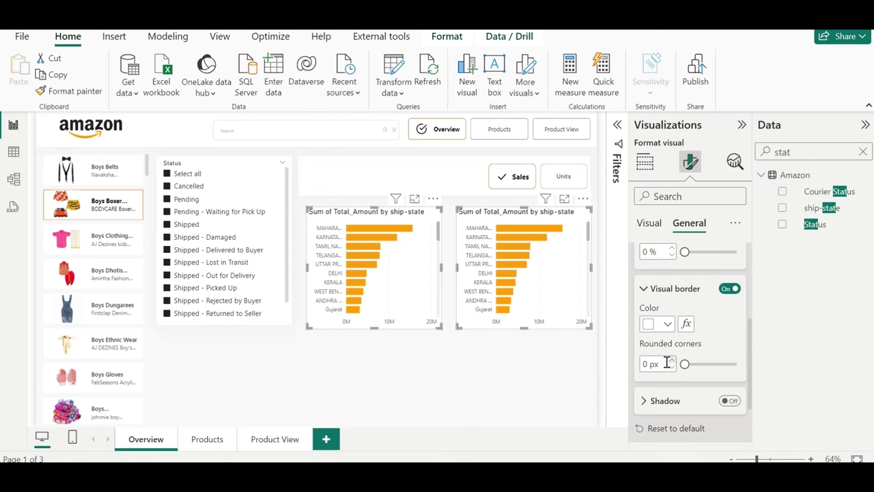
{"action": "type", "text": "5"}
{"action": "scroll", "coordinate": [681, 431], "scroll_direction": "down", "scroll_amount": 1}
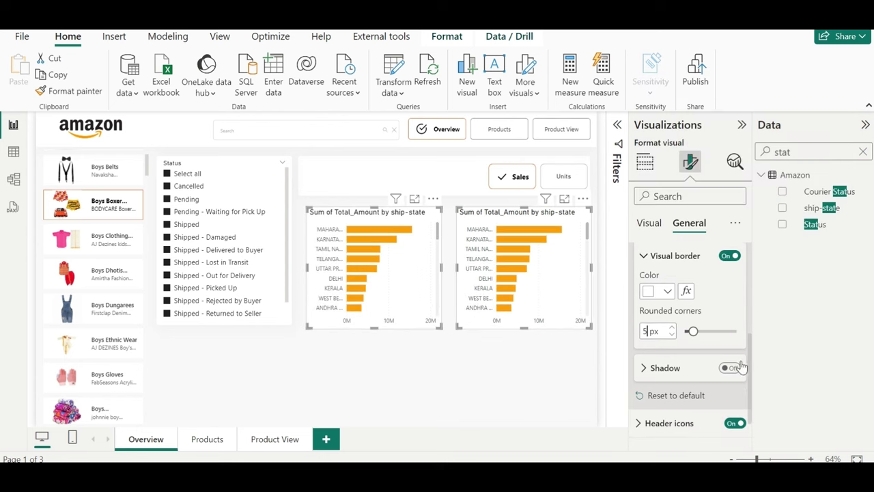
- Copy the left chart's formatting onto the right chart with Format painter
{"action": "left_click", "coordinate": [348, 174]}
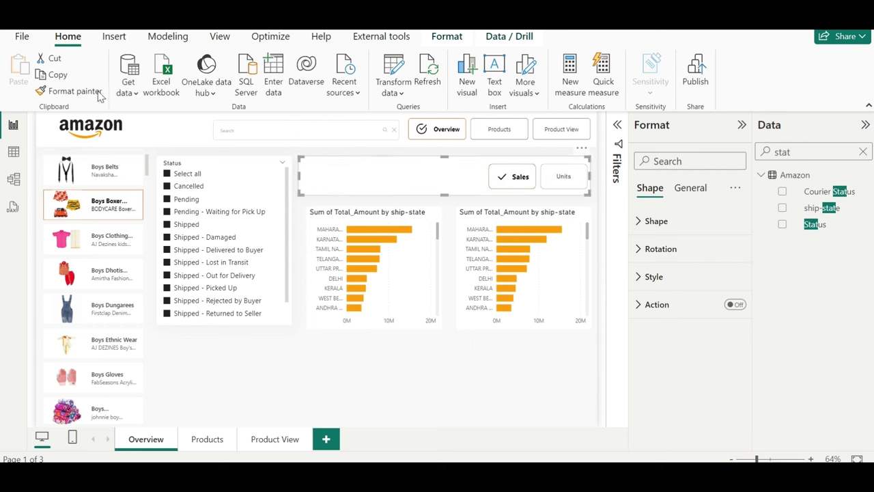
{"action": "left_click", "coordinate": [69, 91]}
{"action": "left_click", "coordinate": [335, 214]}
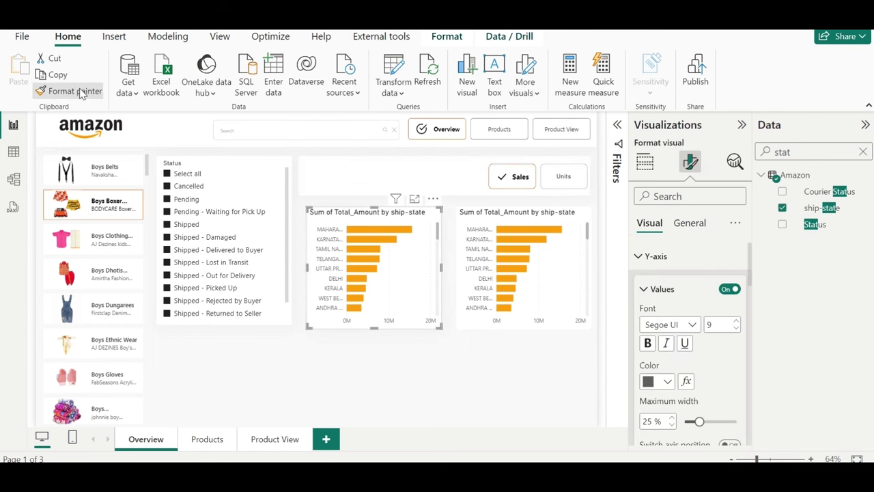
{"action": "left_click", "coordinate": [480, 216]}
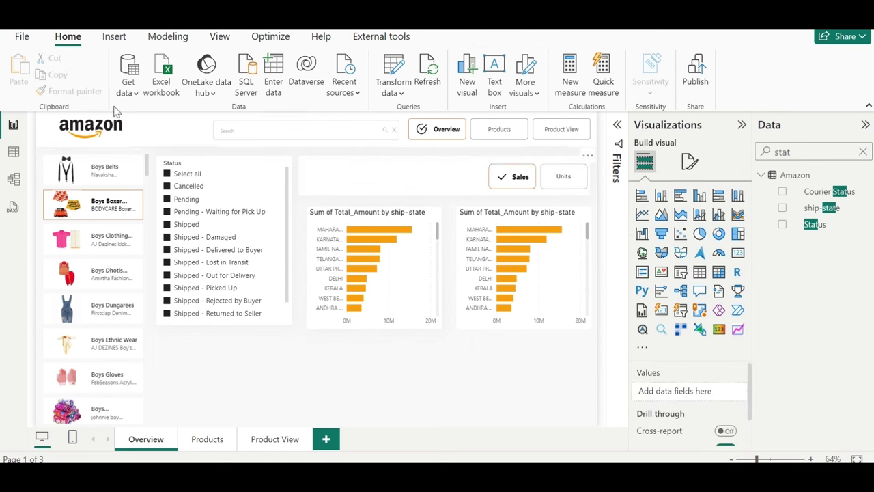
{"action": "left_click", "coordinate": [343, 223]}
{"action": "left_click", "coordinate": [68, 91]}
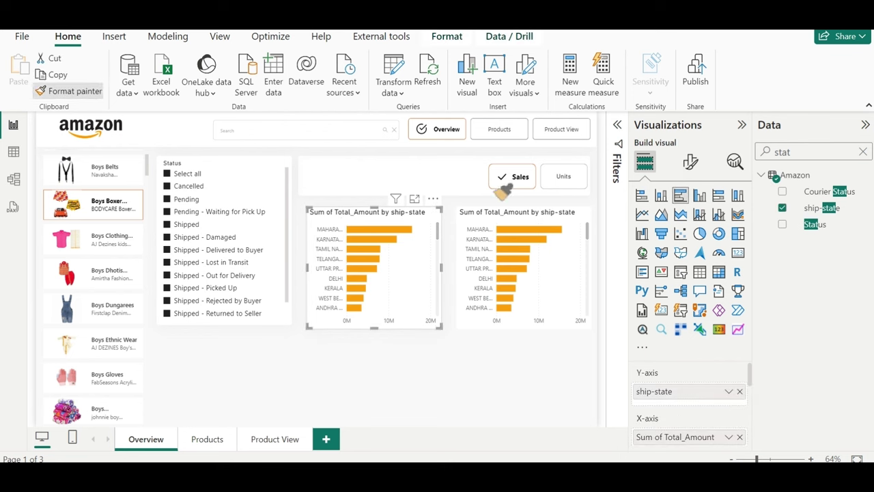
{"action": "left_click", "coordinate": [462, 234]}
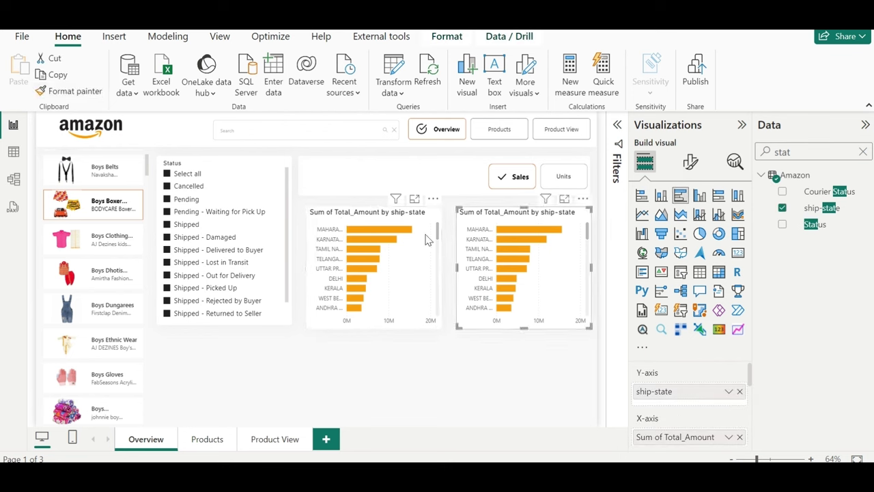
- Round both charts' visual border corners to 10 px
{"action": "left_click", "coordinate": [417, 218]}
{"action": "left_click", "coordinate": [491, 216], "text": "ctrl"}
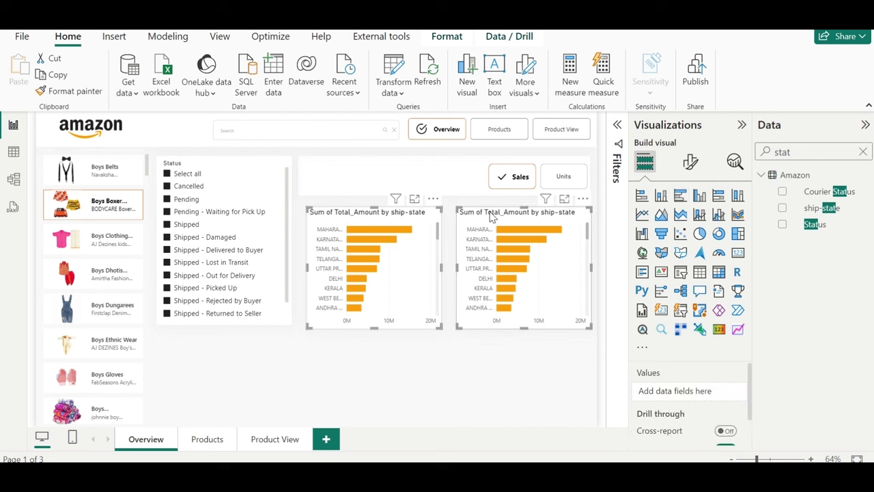
{"action": "left_click", "coordinate": [689, 162]}
{"action": "left_click", "coordinate": [690, 222]}
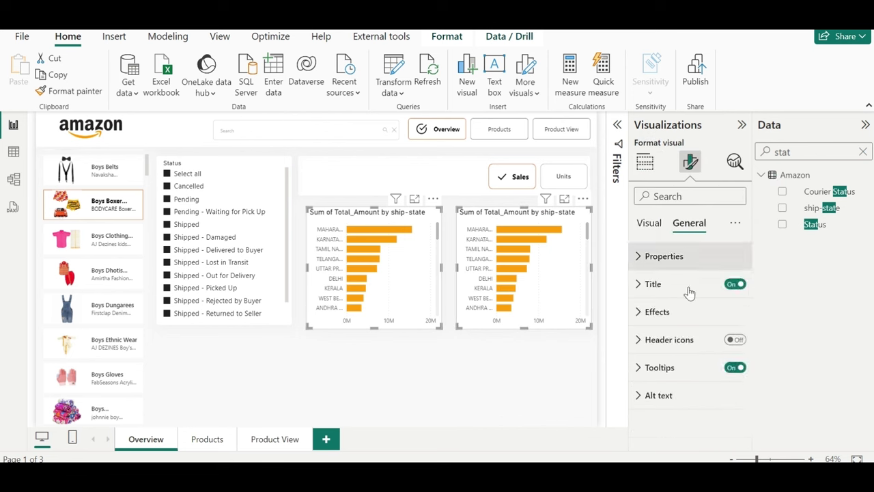
{"action": "left_click", "coordinate": [686, 333]}
{"action": "left_click", "coordinate": [683, 313]}
{"action": "scroll", "coordinate": [691, 352], "scroll_direction": "down", "scroll_amount": 2}
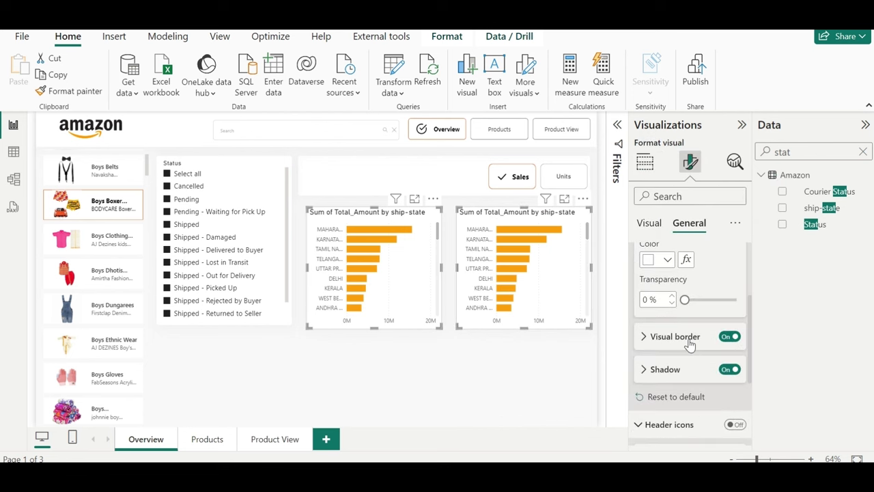
{"action": "left_click", "coordinate": [690, 344]}
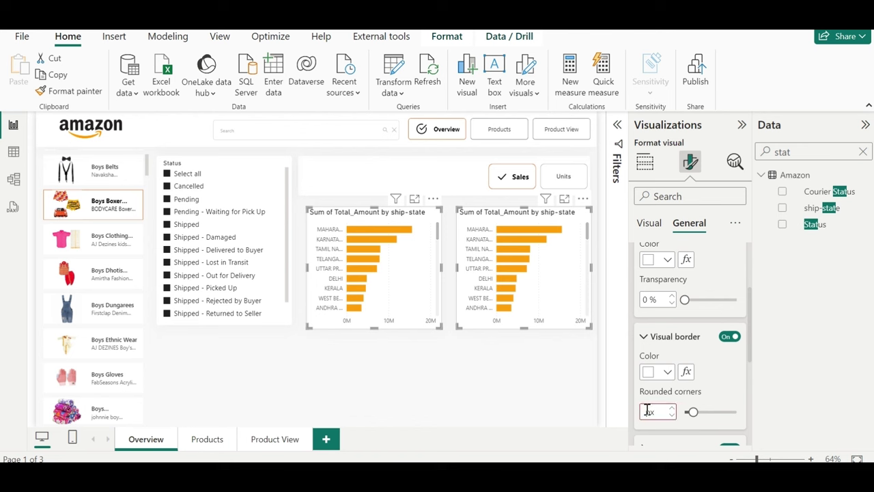
{"action": "type", "text": "10"}
{"action": "key", "text": "Return"}
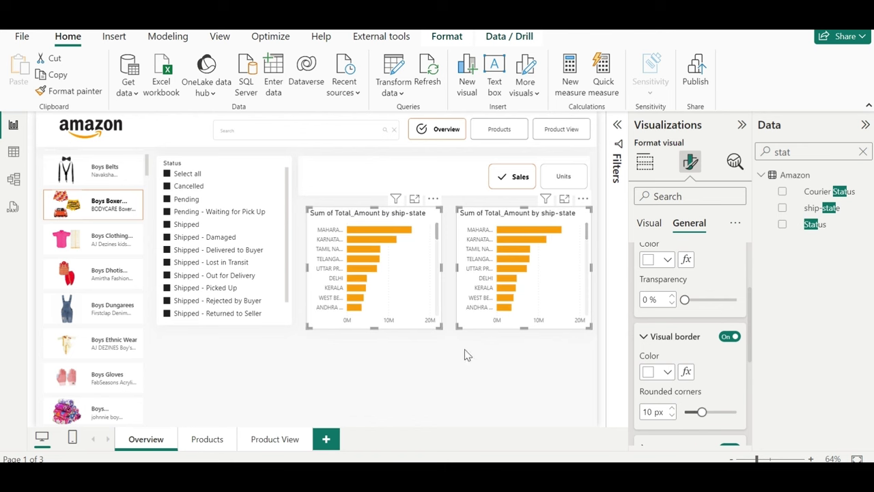
- Nudge both charts slightly up-left and recheck their visual border settings
{"action": "left_click", "coordinate": [464, 349]}
{"action": "left_click", "coordinate": [408, 245]}
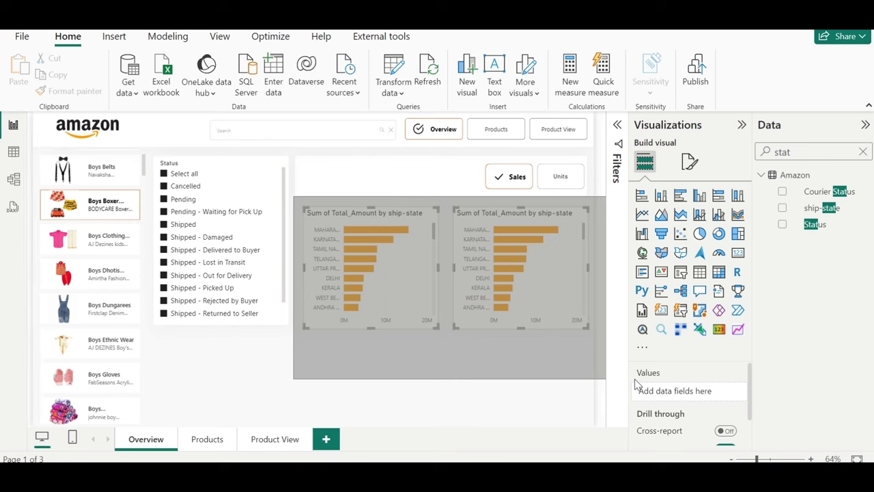
{"action": "left_click_drag", "start_coordinate": [542, 219], "coordinate": [535, 214]}
{"action": "left_click", "coordinate": [534, 218]}
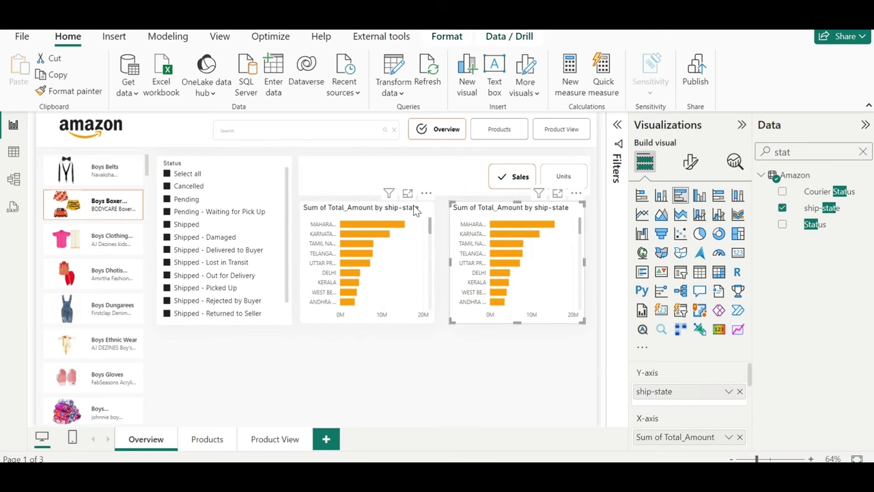
{"action": "left_click", "coordinate": [415, 212], "text": "ctrl"}
{"action": "left_click", "coordinate": [690, 162]}
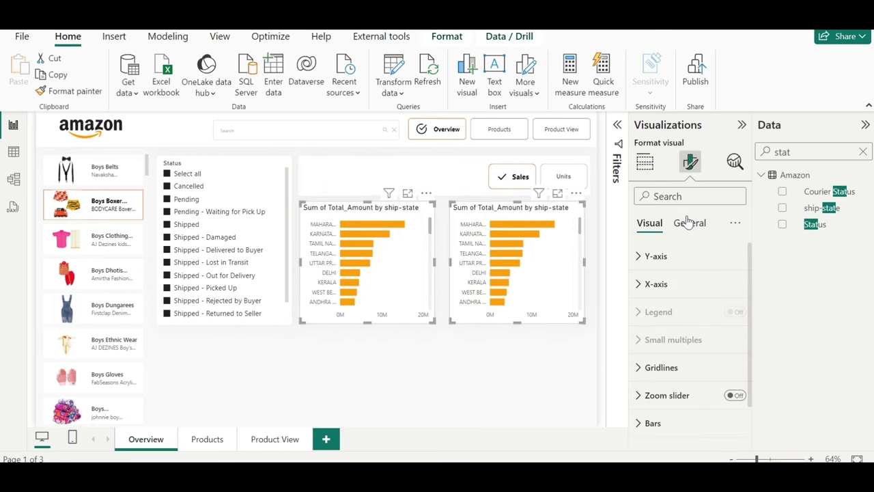
{"action": "left_click", "coordinate": [688, 222]}
{"action": "left_click", "coordinate": [673, 312]}
{"action": "left_click", "coordinate": [685, 360]}
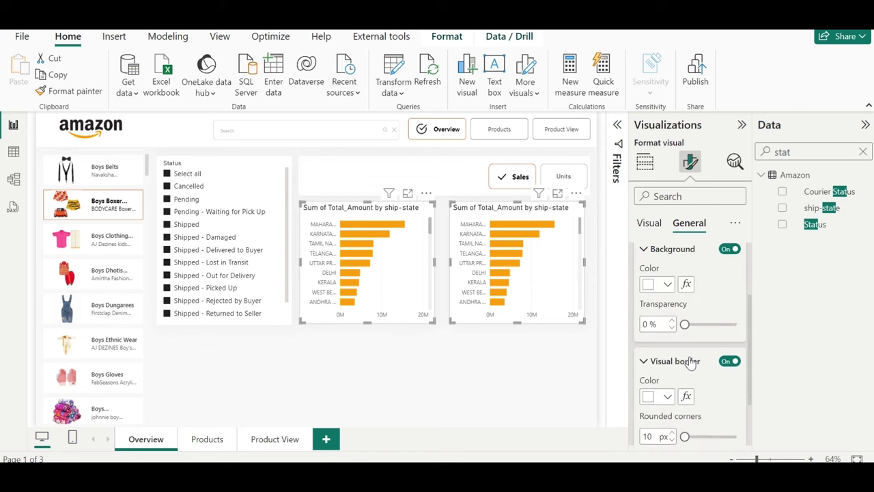
{"action": "scroll", "coordinate": [676, 366], "scroll_direction": "down", "scroll_amount": 1}
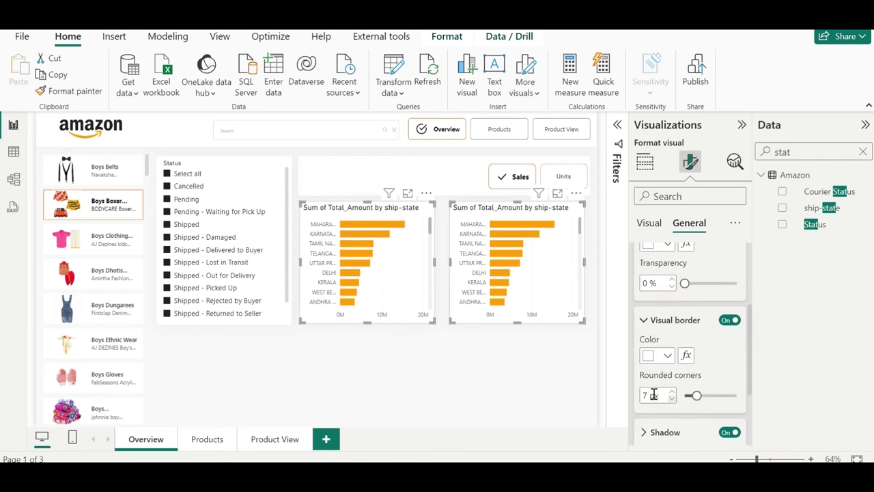
{"action": "left_click", "coordinate": [663, 225]}
{"action": "left_click", "coordinate": [689, 222]}
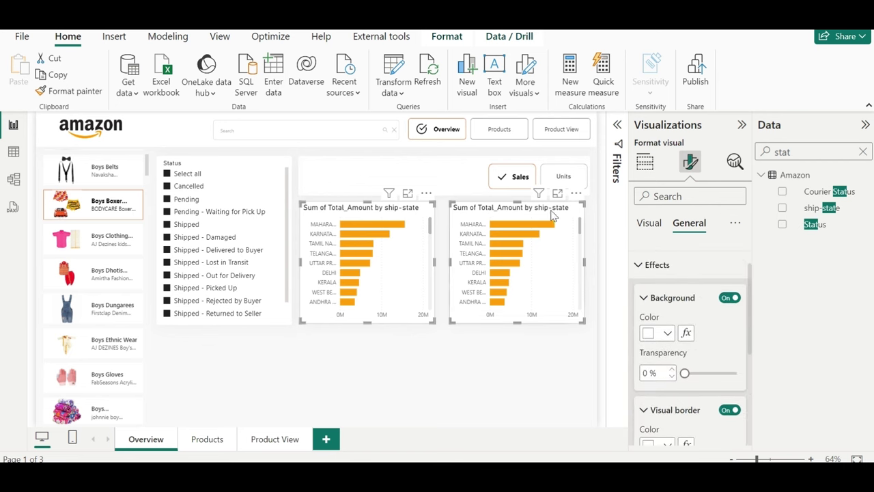
{"action": "left_click", "coordinate": [683, 270]}
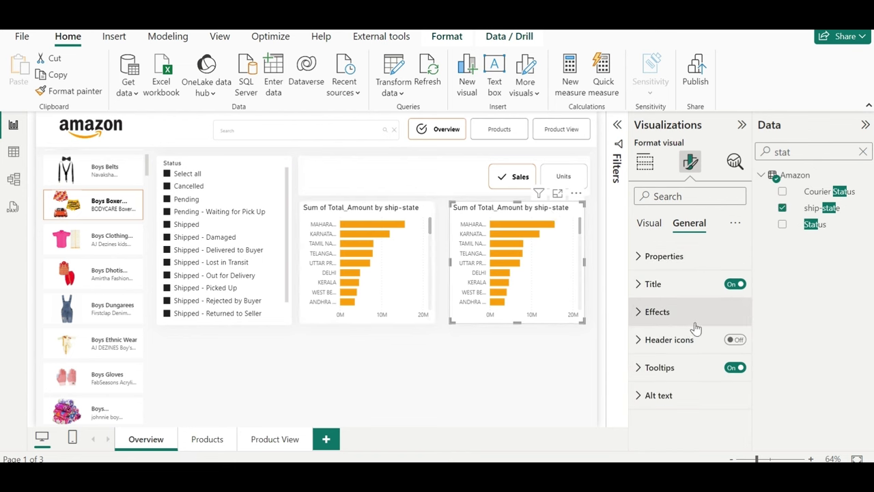
- Retitle the two bar charts 'Sale by State' and 'Sale by City'
{"action": "left_click", "coordinate": [682, 289]}
{"action": "key", "text": "ctrl+a"}
{"action": "key", "text": "BackSpace"}
{"action": "type", "text": "zs"}
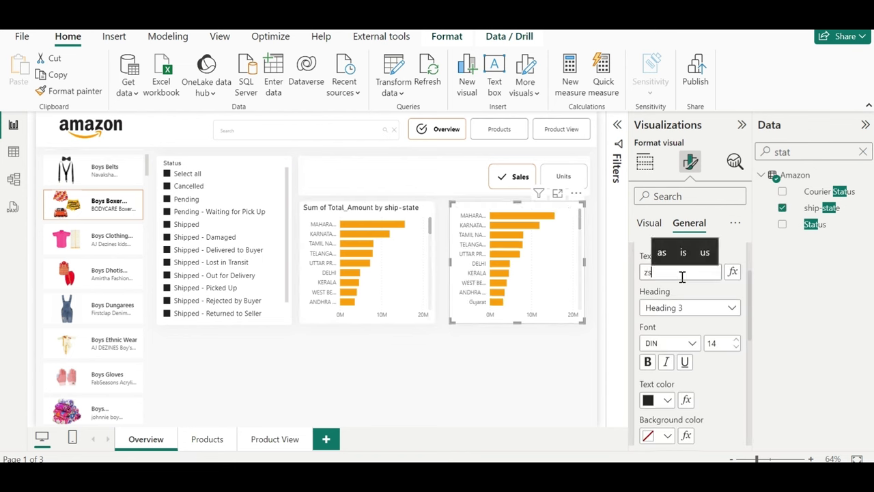
{"action": "key", "text": "BackSpace"}
{"action": "key", "text": "BackSpace"}
{"action": "type", "text": "Sale "}
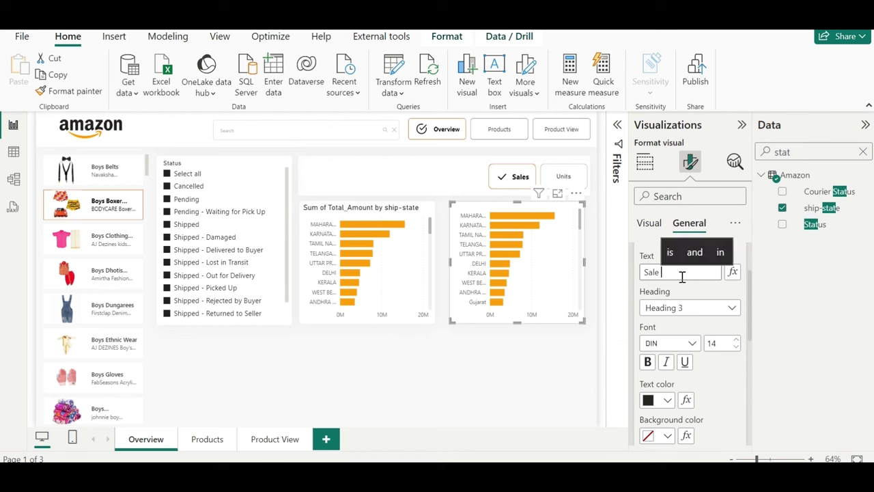
{"action": "type", "text": "byby"}
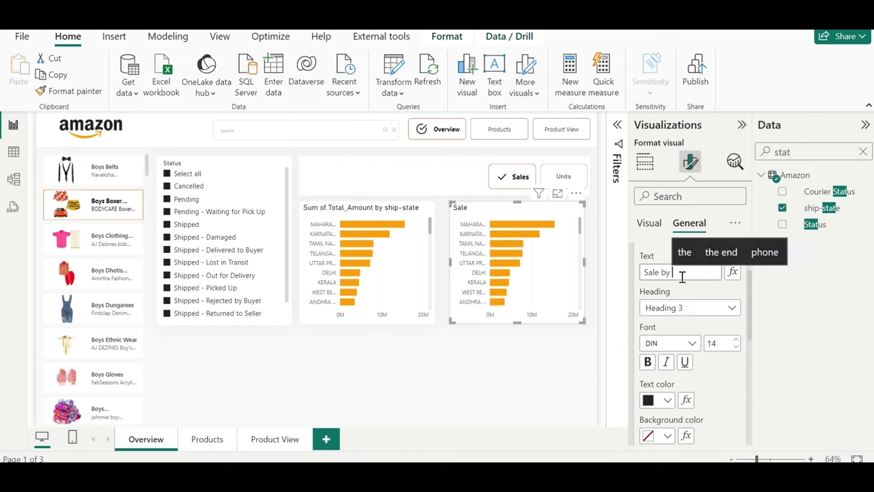
{"action": "type", "text": "tate"}
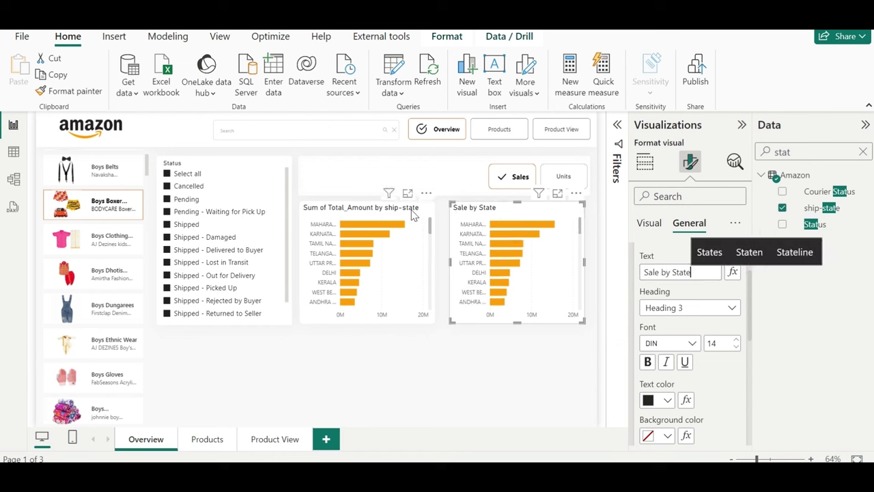
{"action": "left_click", "coordinate": [412, 214]}
{"action": "left_click", "coordinate": [691, 224]}
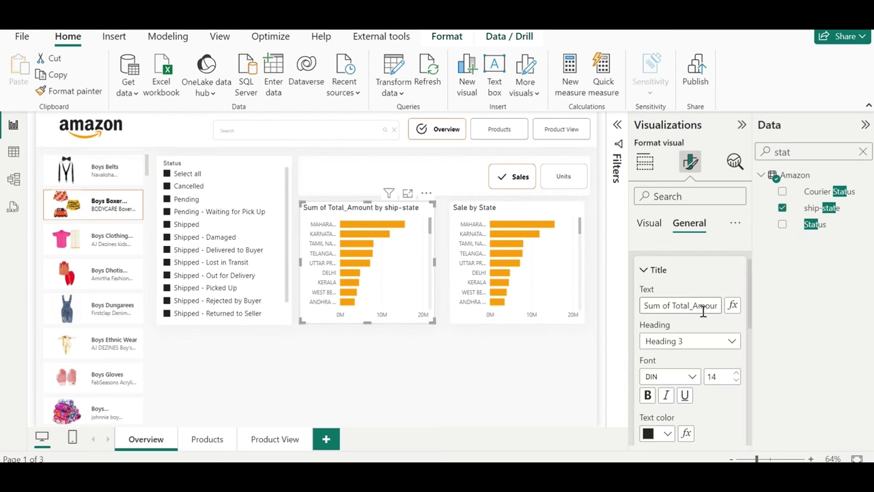
{"action": "triple_click", "coordinate": [703, 311]}
{"action": "key", "text": "BackSpace"}
{"action": "type", "text": "Sale "}
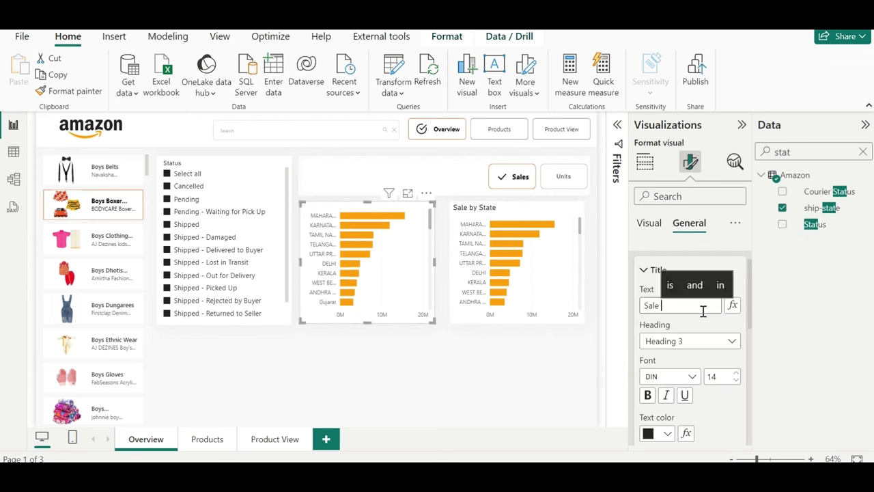
{"action": "type", "text": "by City"}
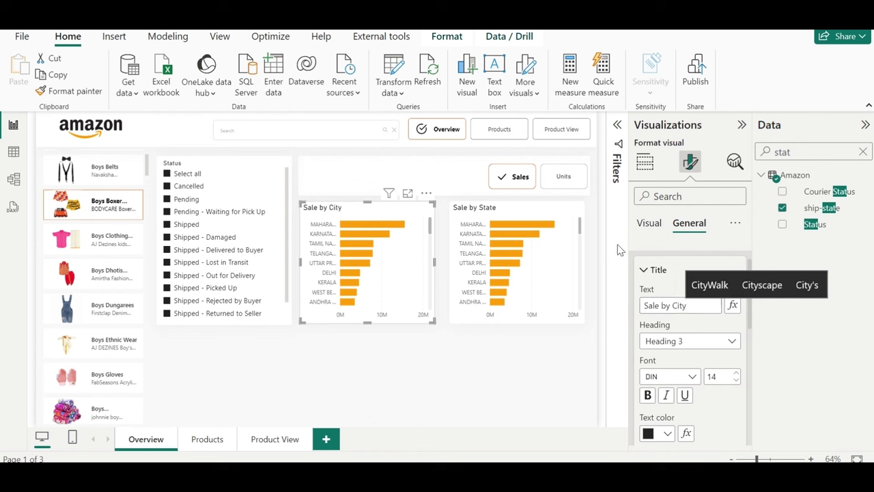
- Set both bar chart titles to Segoe UI Bold
{"action": "left_click", "coordinate": [570, 214], "text": "ctrl"}
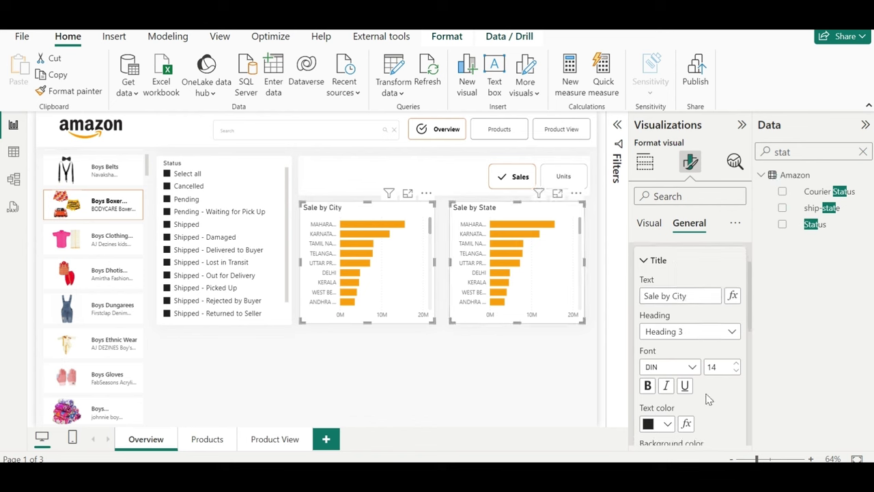
{"action": "left_click", "coordinate": [691, 362]}
{"action": "scroll", "coordinate": [681, 273], "scroll_direction": "down", "scroll_amount": 1}
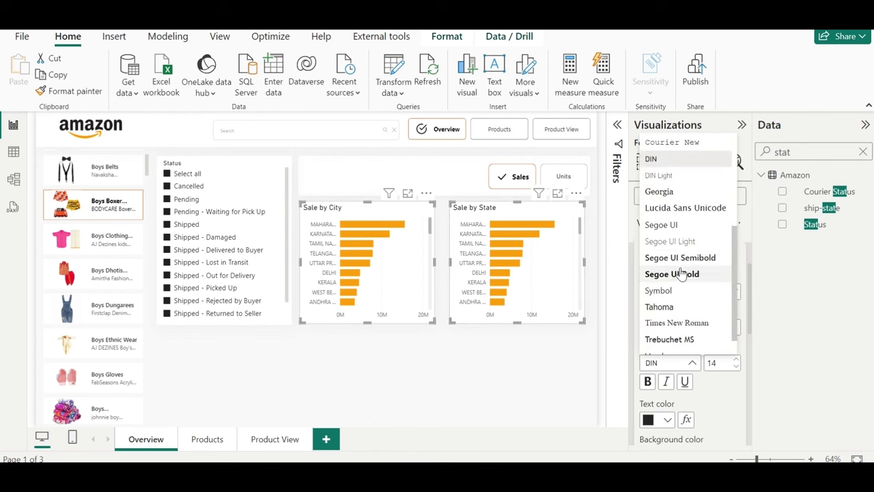
{"action": "left_click", "coordinate": [682, 273]}
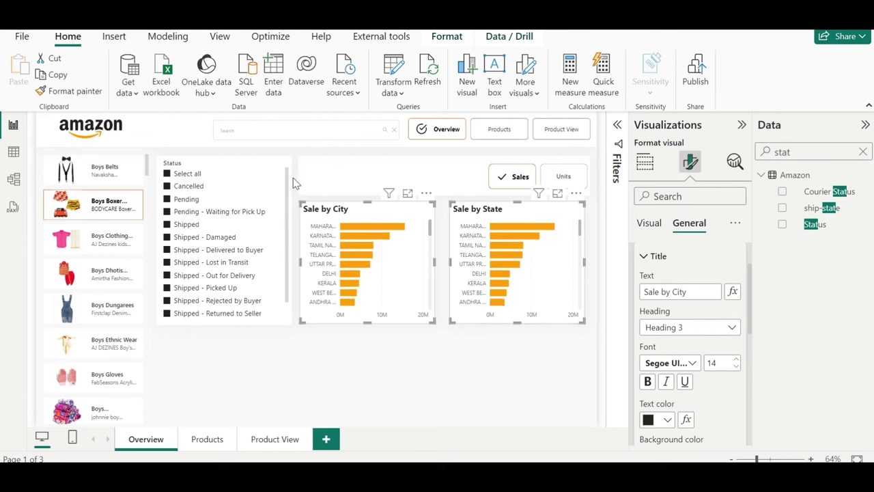
- Give the Status slicer header a bolder Segoe UI font
{"action": "left_click", "coordinate": [248, 167]}
{"action": "left_click", "coordinate": [689, 223]}
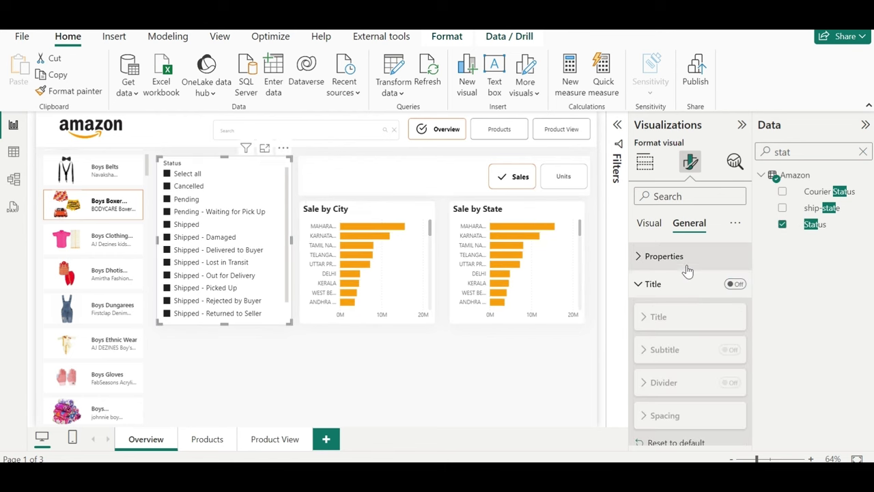
{"action": "left_click", "coordinate": [650, 224]}
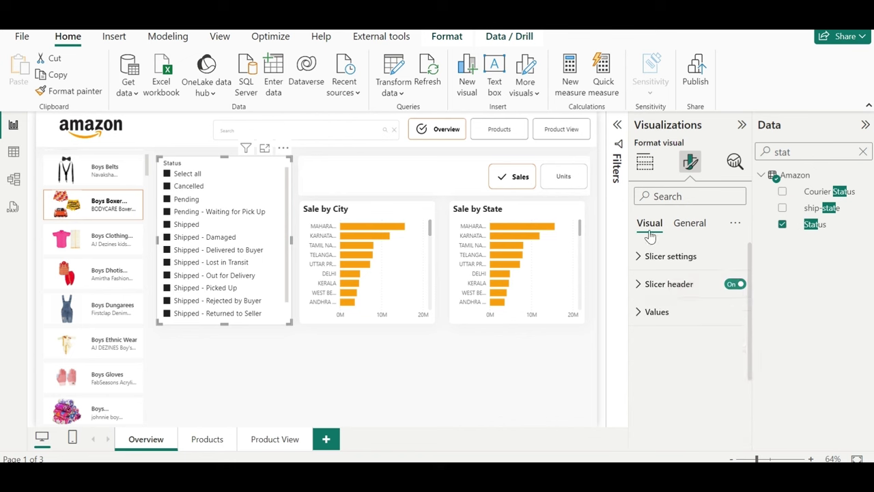
{"action": "left_click", "coordinate": [659, 283]}
{"action": "scroll", "coordinate": [676, 307], "scroll_direction": "down", "scroll_amount": 1}
{"action": "left_click", "coordinate": [694, 362]}
{"action": "scroll", "coordinate": [694, 342], "scroll_direction": "down", "scroll_amount": 3}
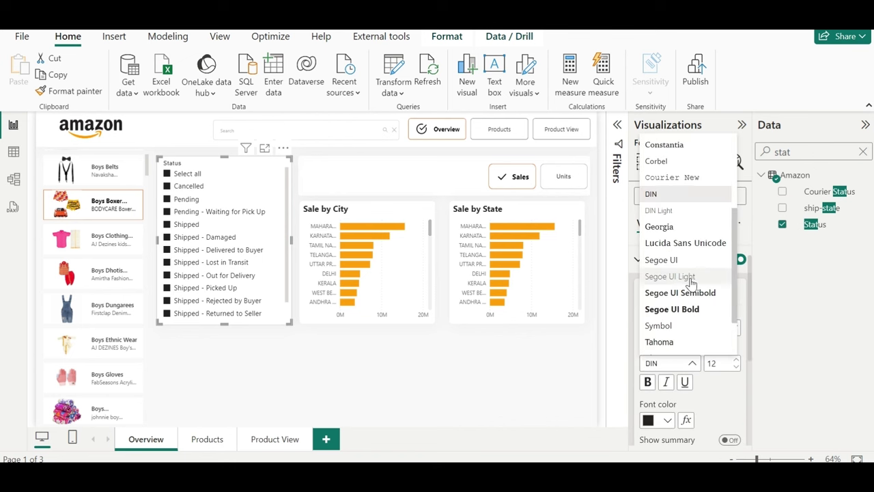
{"action": "left_click", "coordinate": [692, 311]}
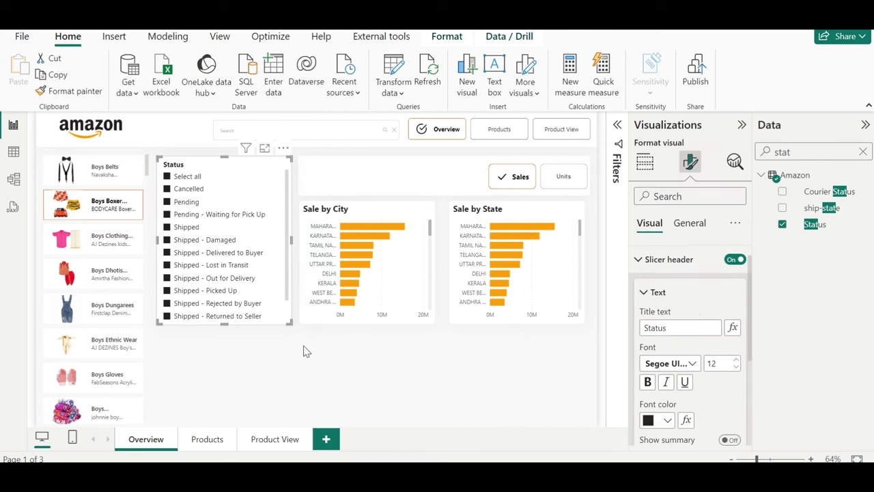
{"action": "left_click", "coordinate": [431, 355]}
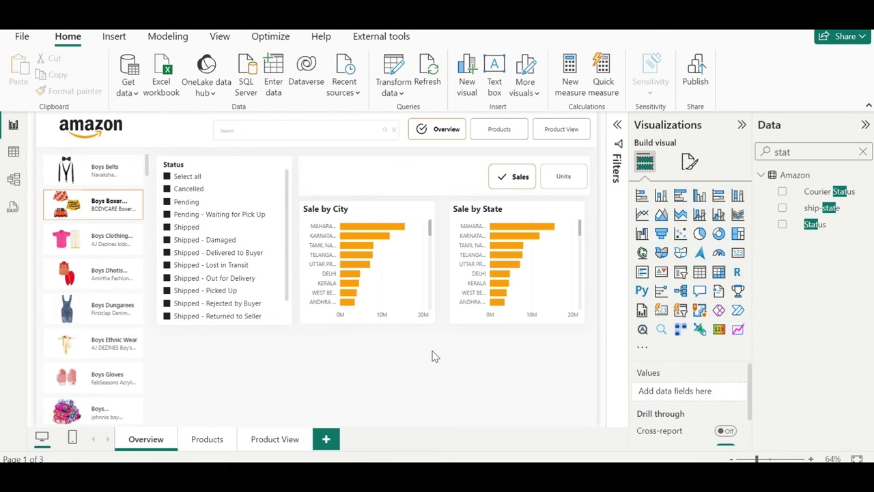
- Duplicate Sale by City below the bar charts, widen it, and make it an area chart over Date
{"action": "left_click", "coordinate": [406, 211]}
{"action": "key", "text": "ctrl+c"}
{"action": "key", "text": "ctrl+v"}
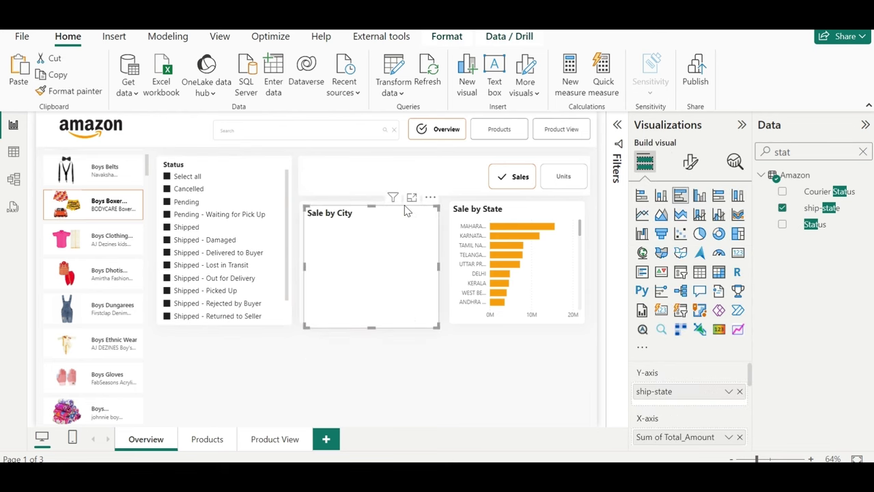
{"action": "mouse_move", "coordinate": [407, 212]}
{"action": "left_mouse_down"}
{"action": "mouse_move", "coordinate": [263, 309]}
{"action": "mouse_move", "coordinate": [275, 321]}
{"action": "mouse_move", "coordinate": [582, 333]}
{"action": "left_mouse_up"}
{"action": "left_click_drag", "start_coordinate": [162, 333], "coordinate": [151, 333]}
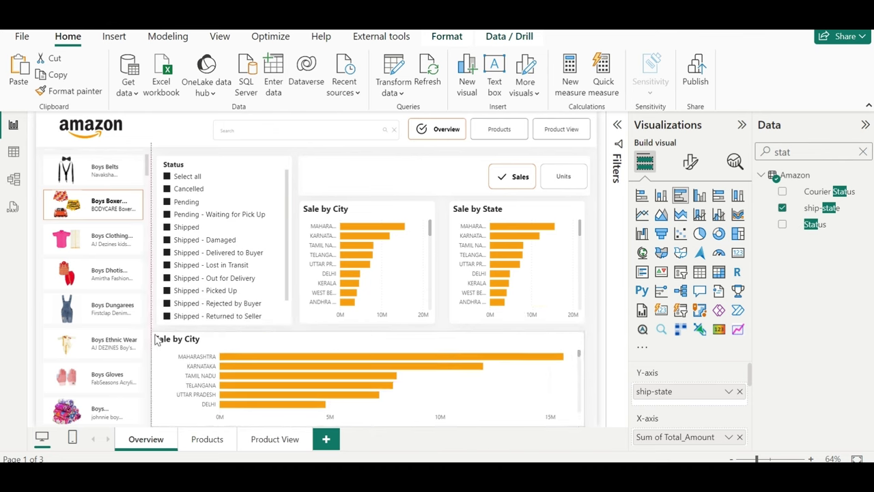
{"action": "left_click", "coordinate": [661, 214]}
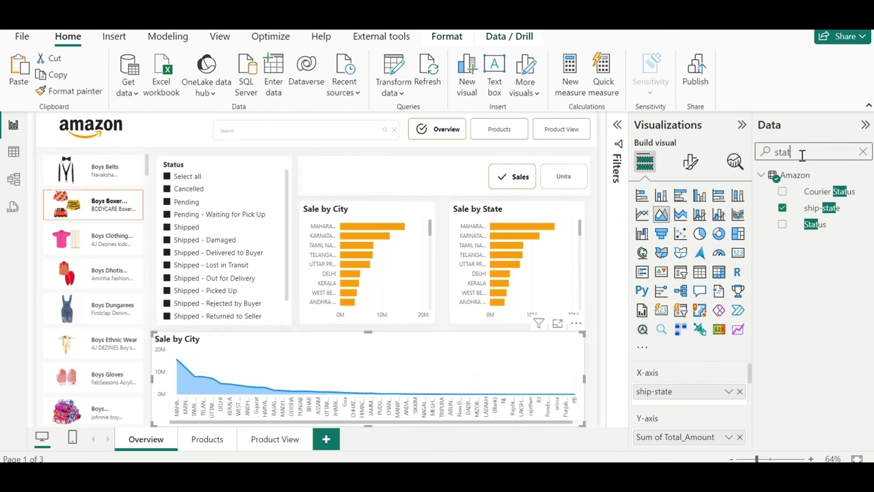
{"action": "type", "text": "date"}
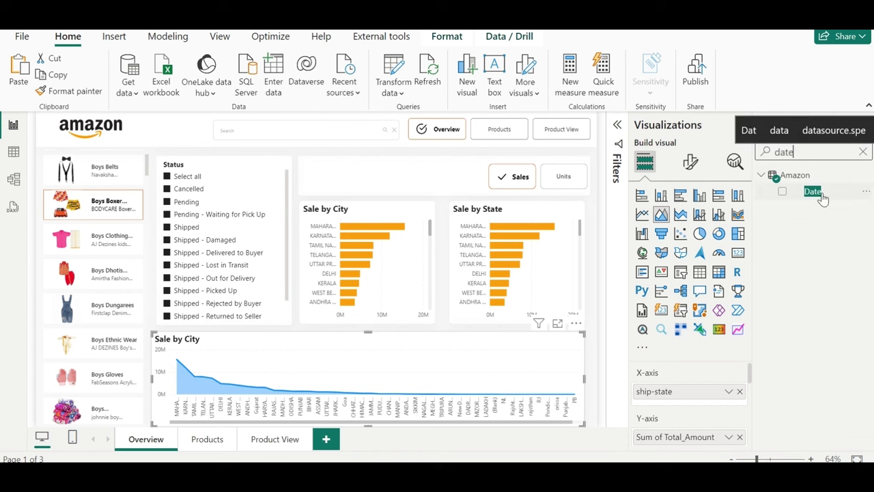
{"action": "left_click_drag", "start_coordinate": [823, 198], "coordinate": [689, 390]}
{"action": "left_click", "coordinate": [740, 409]}
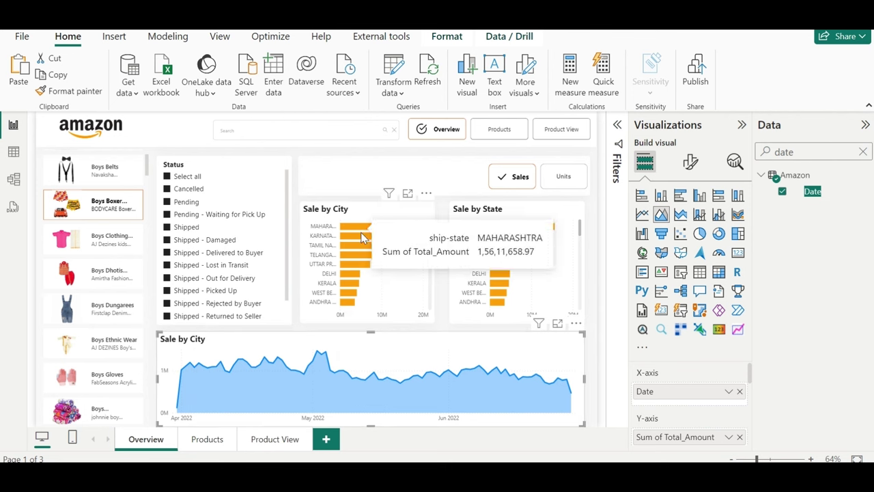
- Test the Sales/Units toggle, then open Manage relationships in the Model view
{"action": "left_click", "coordinate": [553, 193]}
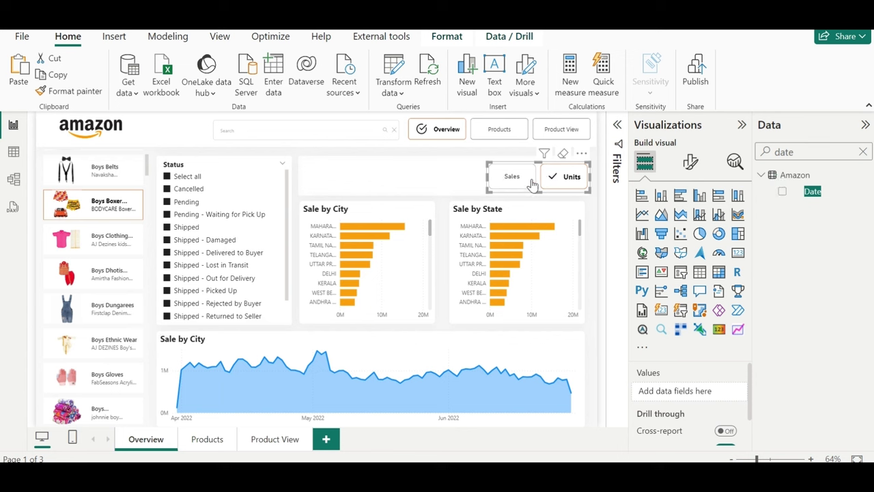
{"action": "left_click", "coordinate": [531, 181]}
{"action": "left_click", "coordinate": [574, 181]}
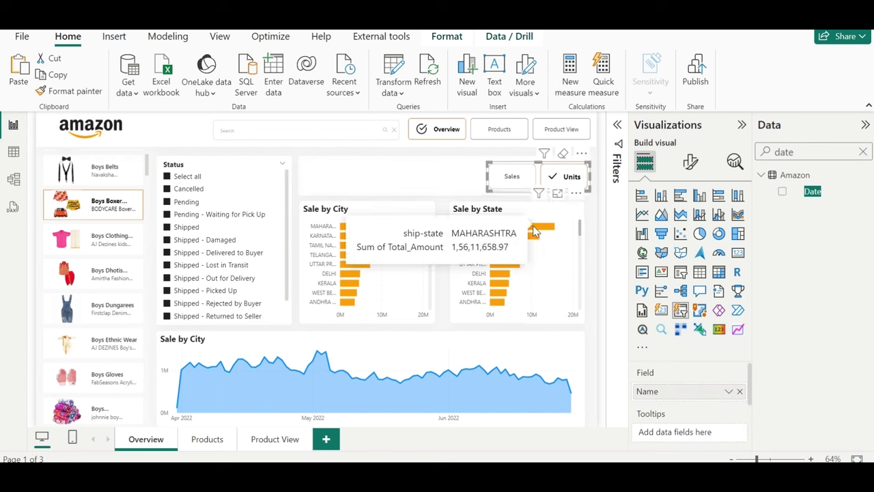
{"action": "left_click", "coordinate": [529, 177]}
{"action": "left_click", "coordinate": [599, 204]}
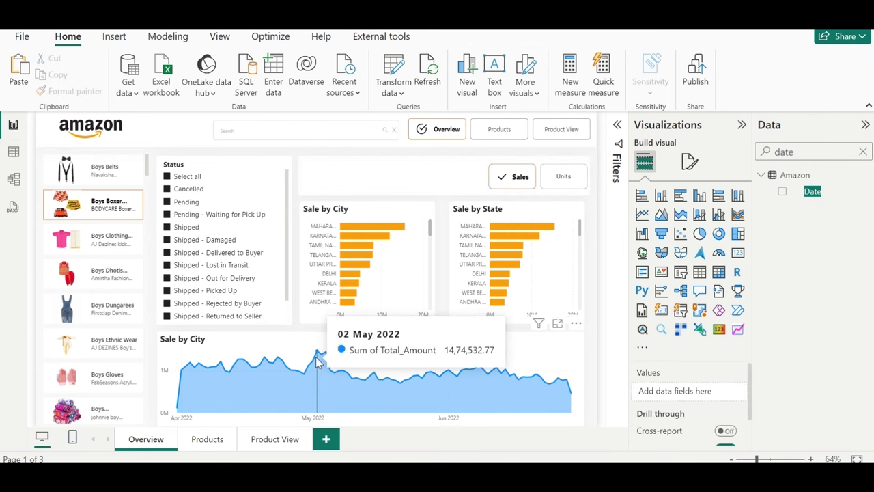
{"action": "left_click", "coordinate": [14, 178]}
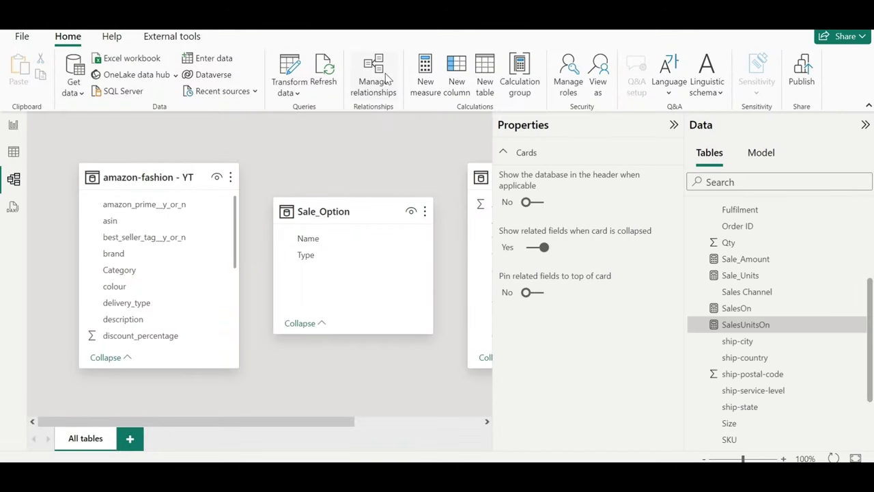
{"action": "left_click", "coordinate": [385, 78]}
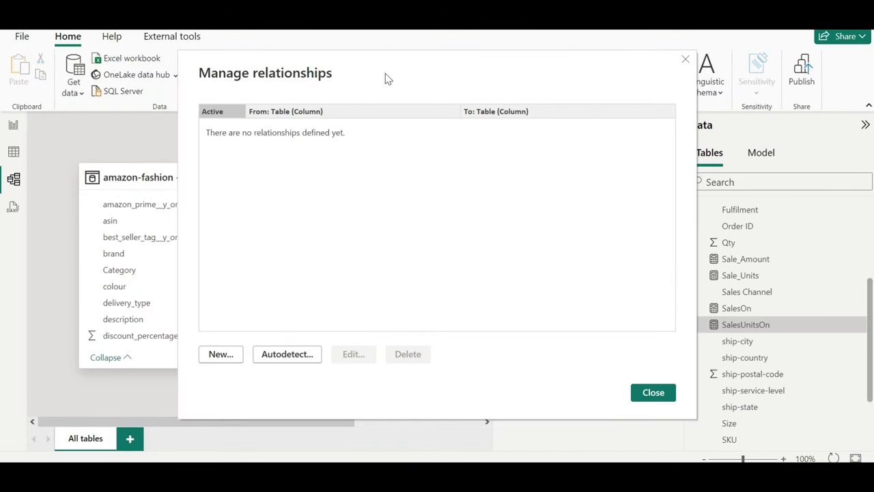
- Start a new relationship between the Amazon and amazon-fashion - YT tables
{"action": "left_click", "coordinate": [228, 355]}
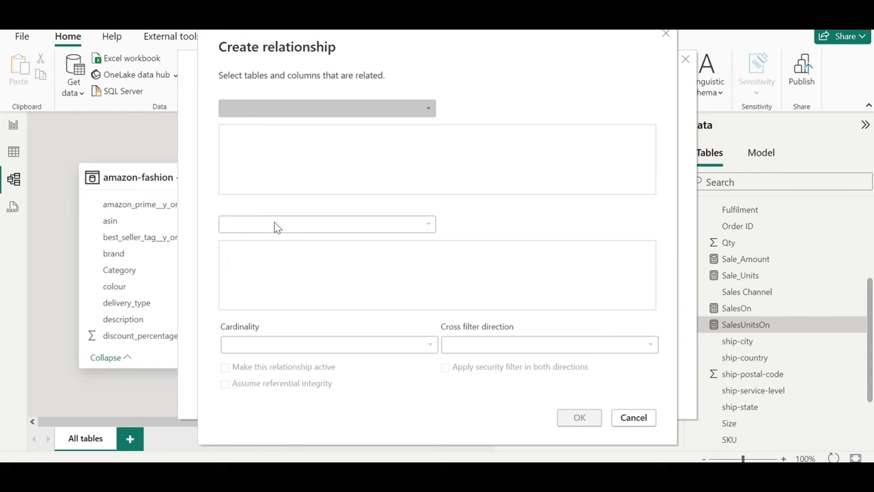
{"action": "left_click", "coordinate": [302, 109]}
{"action": "left_click", "coordinate": [279, 124]}
{"action": "left_click", "coordinate": [293, 222]}
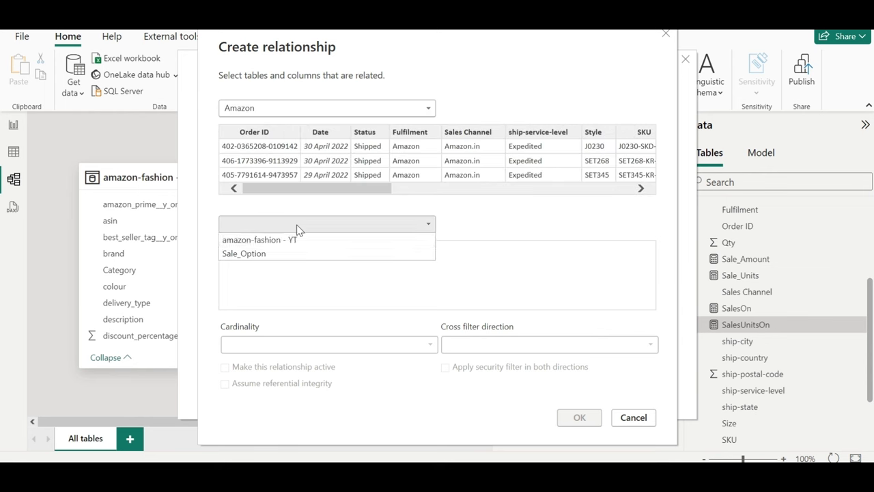
{"action": "left_click", "coordinate": [293, 239]}
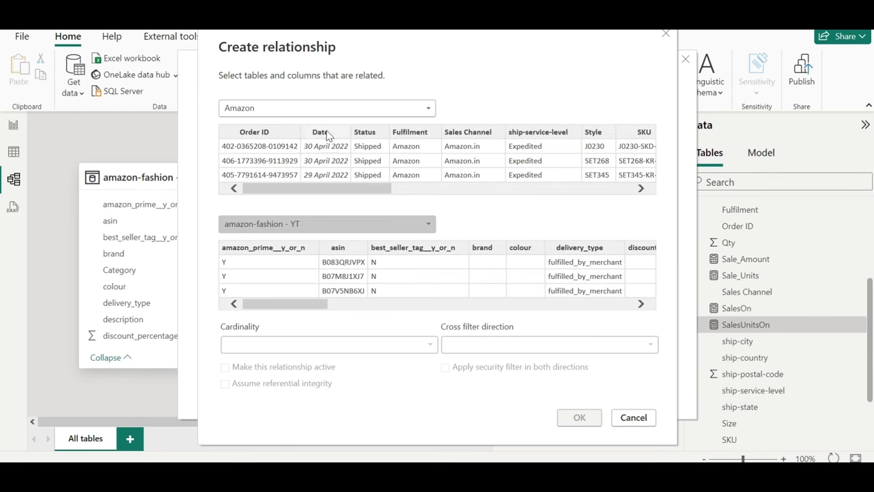
- Match Amazon's ASIN column to amazon-fashion - YT's asin column and confirm
{"action": "left_click", "coordinate": [321, 132]}
{"action": "scroll", "coordinate": [440, 277], "scroll_direction": "right", "scroll_amount": 3}
{"action": "scroll", "coordinate": [441, 277], "scroll_direction": "right", "scroll_amount": 3}
{"action": "scroll", "coordinate": [440, 277], "scroll_direction": "right", "scroll_amount": 3}
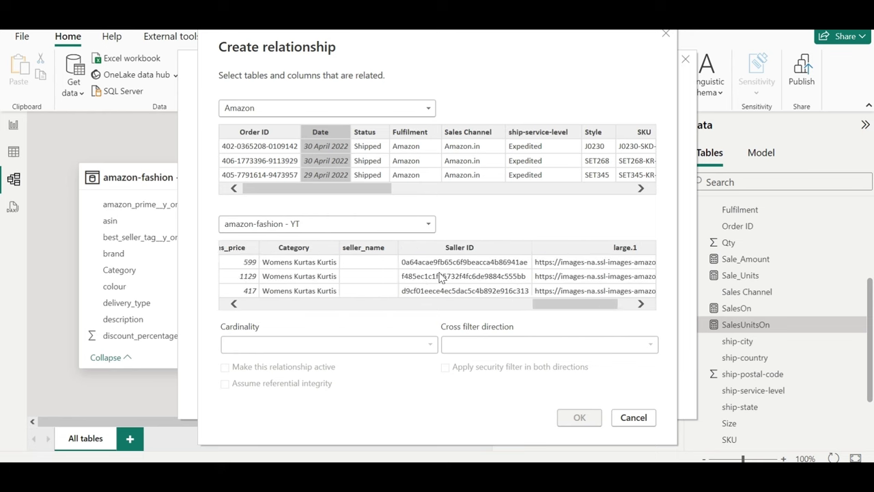
{"action": "scroll", "coordinate": [440, 276], "scroll_direction": "left", "scroll_amount": 3}
{"action": "scroll", "coordinate": [444, 277], "scroll_direction": "left", "scroll_amount": 3}
{"action": "scroll", "coordinate": [488, 180], "scroll_direction": "right", "scroll_amount": 3}
{"action": "scroll", "coordinate": [469, 170], "scroll_direction": "right", "scroll_amount": 3}
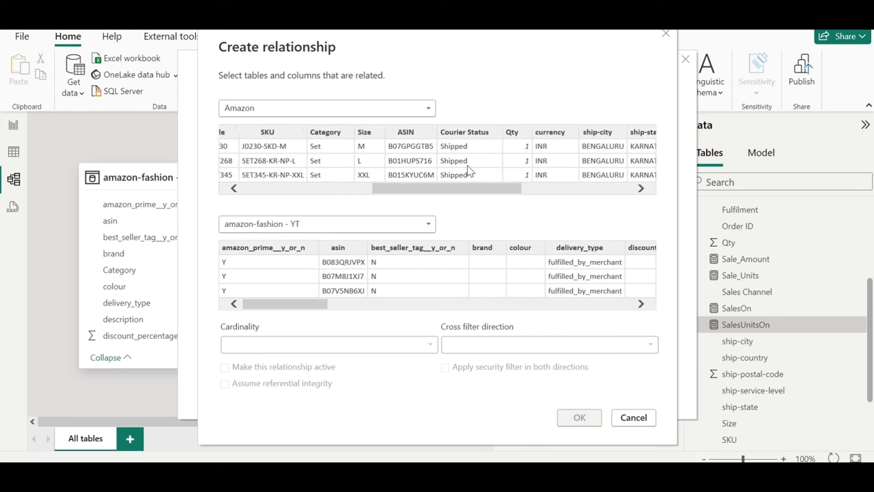
{"action": "left_click", "coordinate": [413, 137]}
{"action": "left_click", "coordinate": [355, 248]}
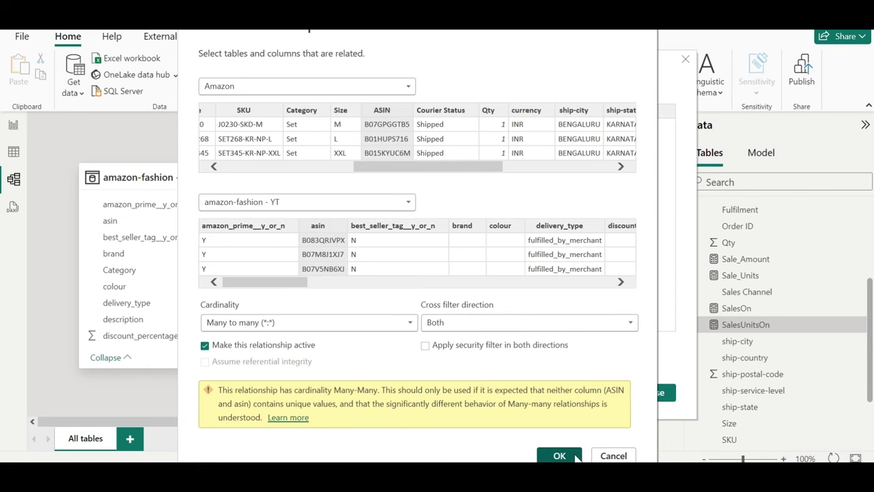
{"action": "left_click", "coordinate": [575, 456]}
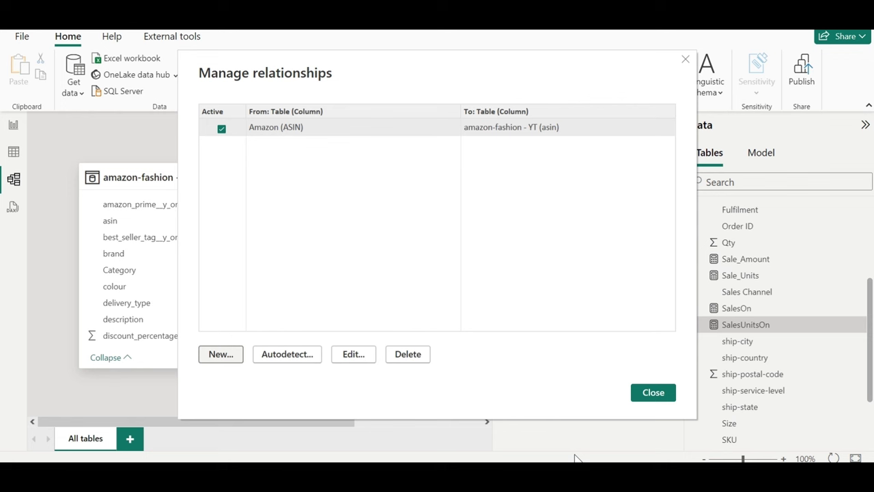
- Close the relationships dialog and return to the report page
{"action": "left_click", "coordinate": [659, 391]}
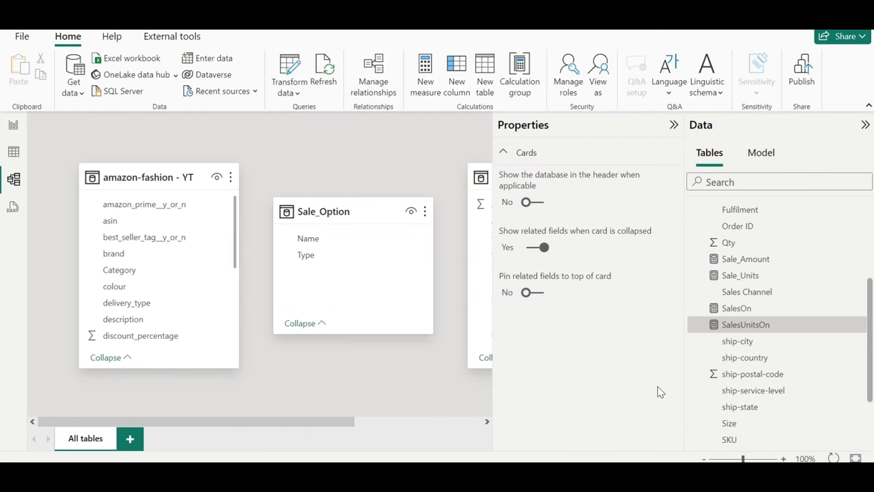
{"action": "left_click", "coordinate": [12, 125]}
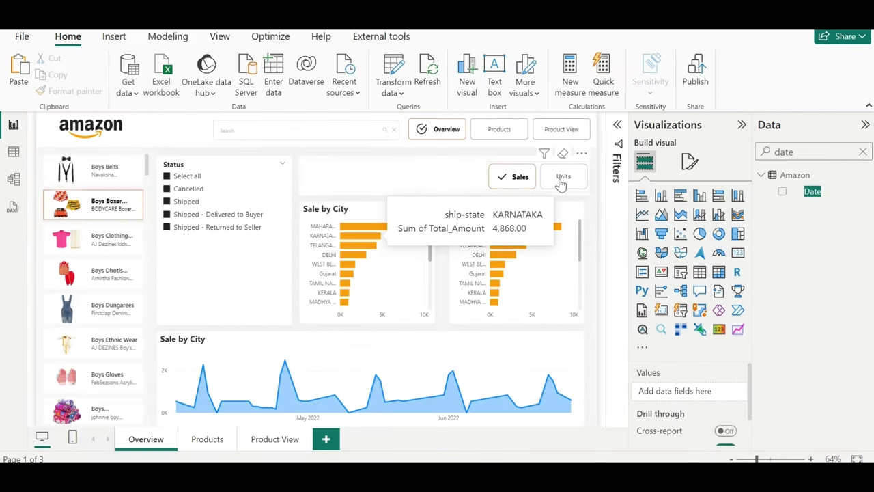
{"action": "left_click", "coordinate": [514, 182]}
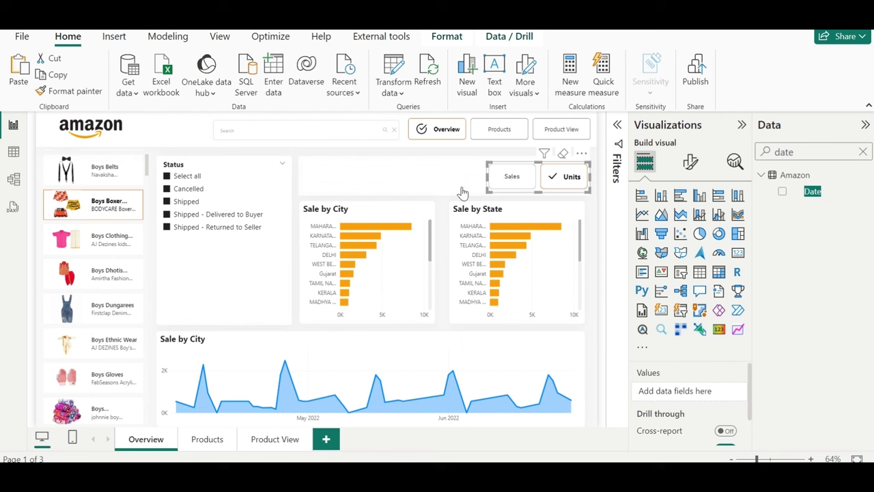
- Turn on data labels for both the Sale by City and Sale by State charts
{"action": "left_click", "coordinate": [417, 215]}
{"action": "left_click", "coordinate": [507, 215]}
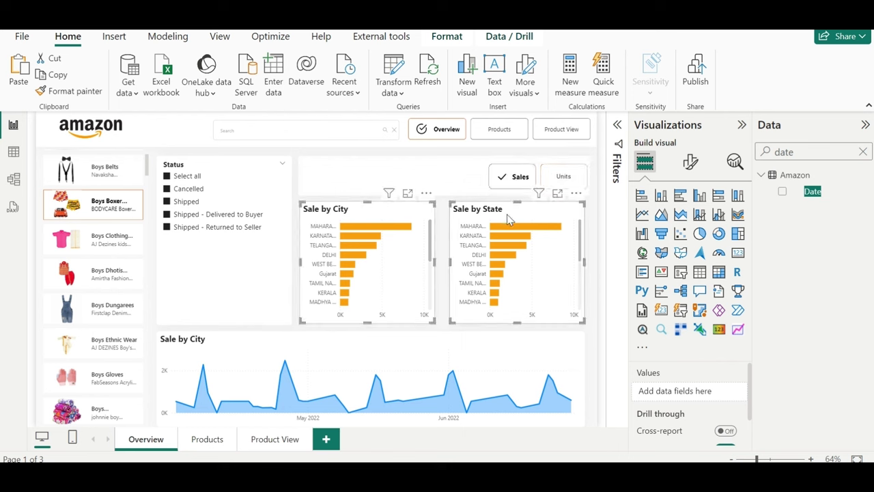
{"action": "left_click", "coordinate": [690, 163]}
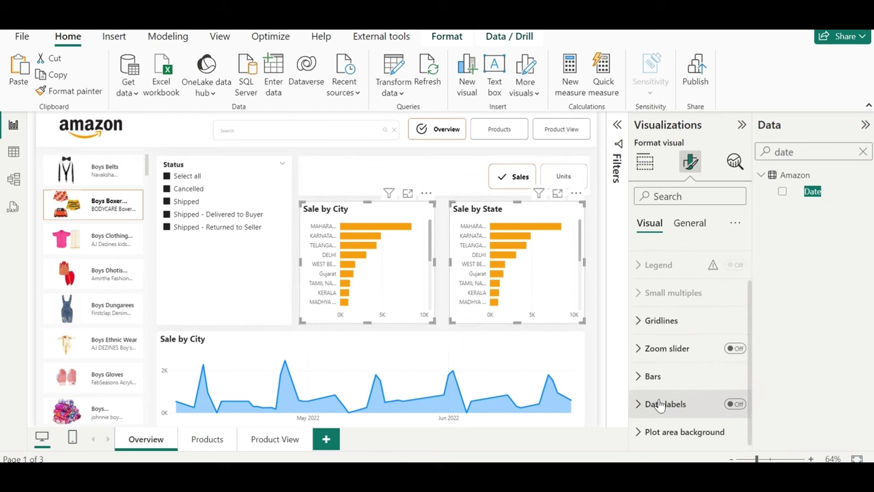
{"action": "left_click", "coordinate": [666, 403]}
{"action": "left_click", "coordinate": [735, 303]}
{"action": "scroll", "coordinate": [702, 376], "scroll_direction": "down", "scroll_amount": 2}
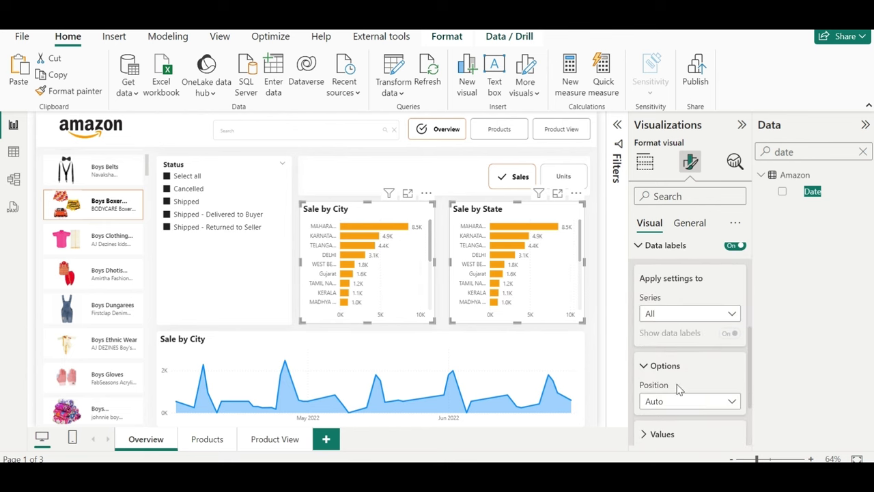
{"action": "scroll", "coordinate": [679, 389], "scroll_direction": "down", "scroll_amount": 2}
- Toggle the charts to Units and back to Sales, then filter to Boys Dungarees
{"action": "left_click", "coordinate": [596, 341]}
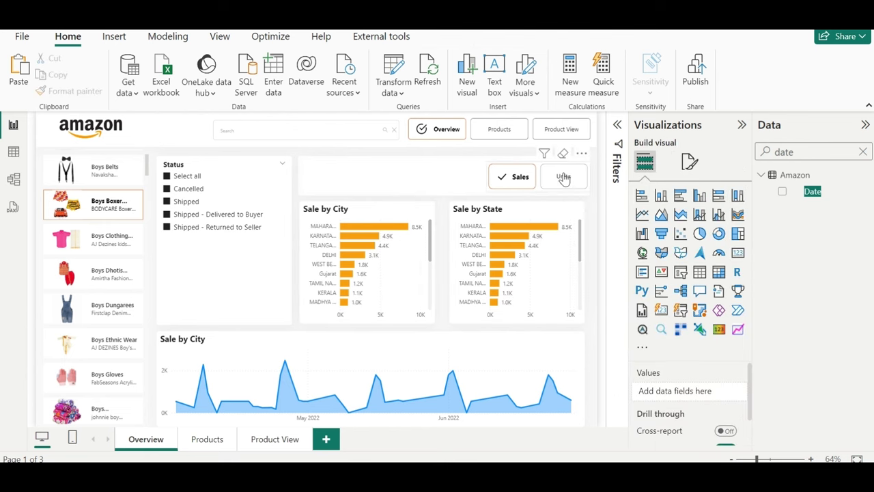
{"action": "left_click", "coordinate": [564, 178]}
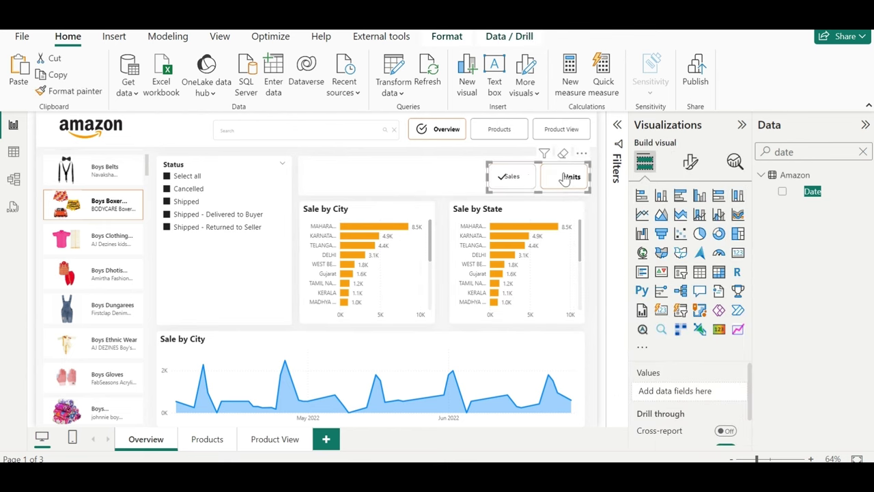
{"action": "left_click", "coordinate": [519, 177]}
{"action": "left_click", "coordinate": [113, 273]}
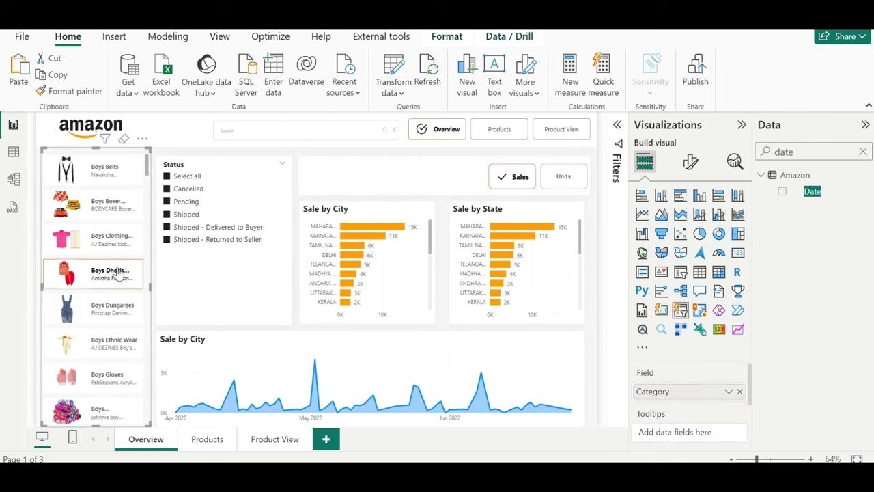
{"action": "left_click", "coordinate": [108, 318]}
- Filter to Boys Ethnic Wear, compare Units, and clear the field search box
{"action": "left_click", "coordinate": [563, 174]}
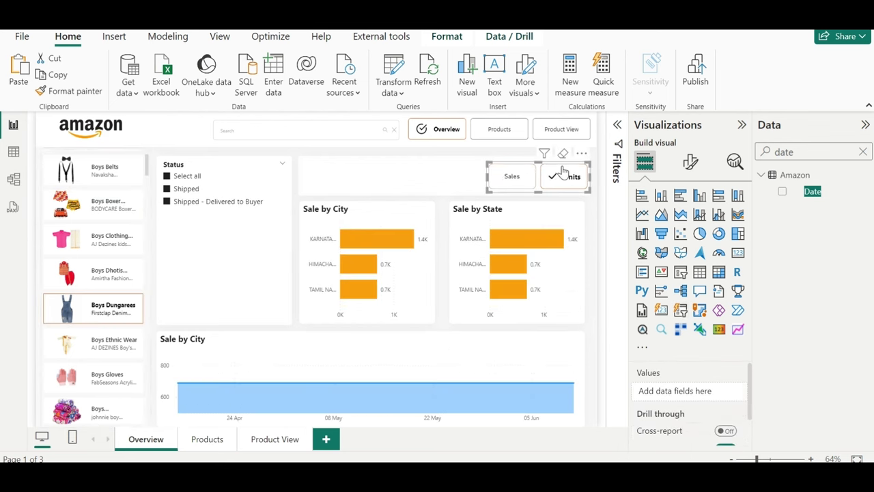
{"action": "left_click", "coordinate": [518, 179]}
{"action": "left_click", "coordinate": [102, 345]}
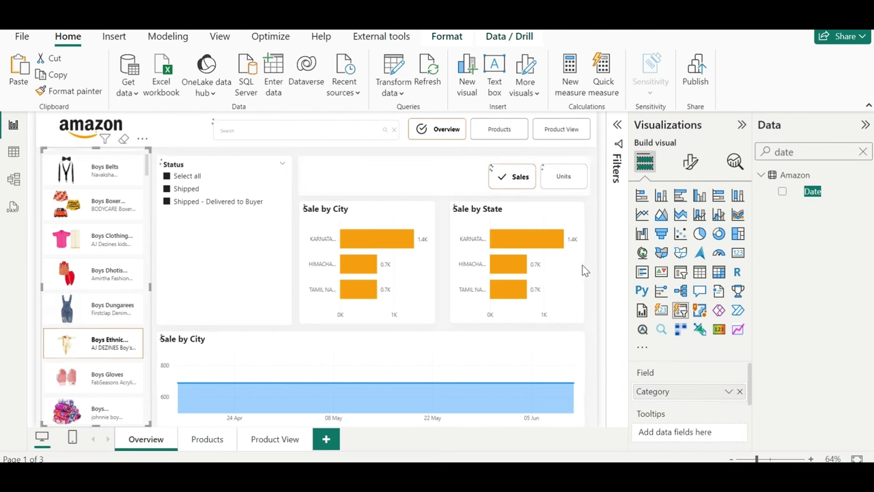
{"action": "left_click", "coordinate": [563, 176]}
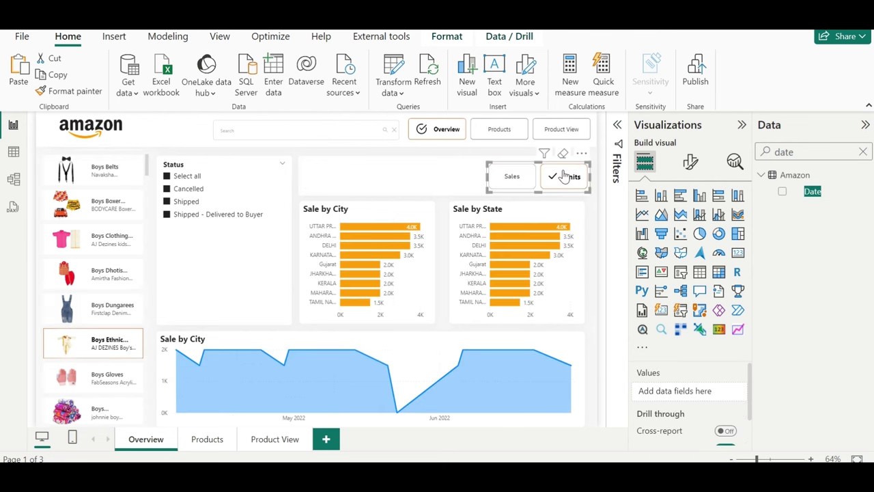
{"action": "left_click", "coordinate": [863, 152]}
{"action": "scroll", "coordinate": [827, 287], "scroll_direction": "down", "scroll_amount": 3}
{"action": "left_click", "coordinate": [526, 215]}
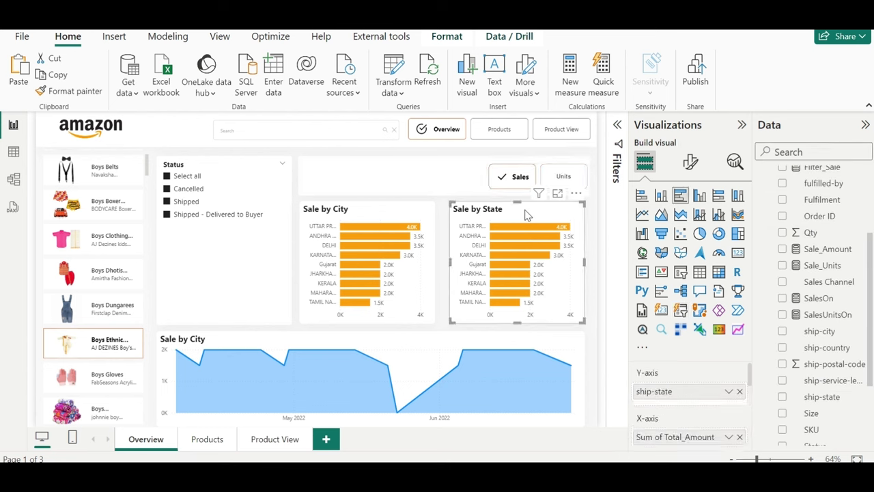
- Replace Total_Amount with Sale_Amount in both the Sale by State and Sale by City charts
{"action": "scroll", "coordinate": [820, 382], "scroll_direction": "down", "scroll_amount": 2}
{"action": "scroll", "coordinate": [821, 377], "scroll_direction": "down", "scroll_amount": 3}
{"action": "left_click", "coordinate": [823, 372]}
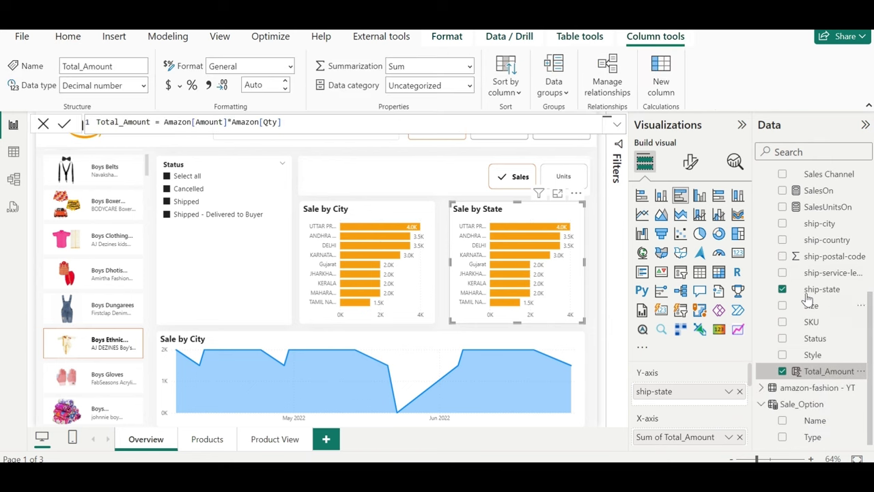
{"action": "left_click", "coordinate": [740, 436]}
{"action": "scroll", "coordinate": [813, 239], "scroll_direction": "up", "scroll_amount": 1}
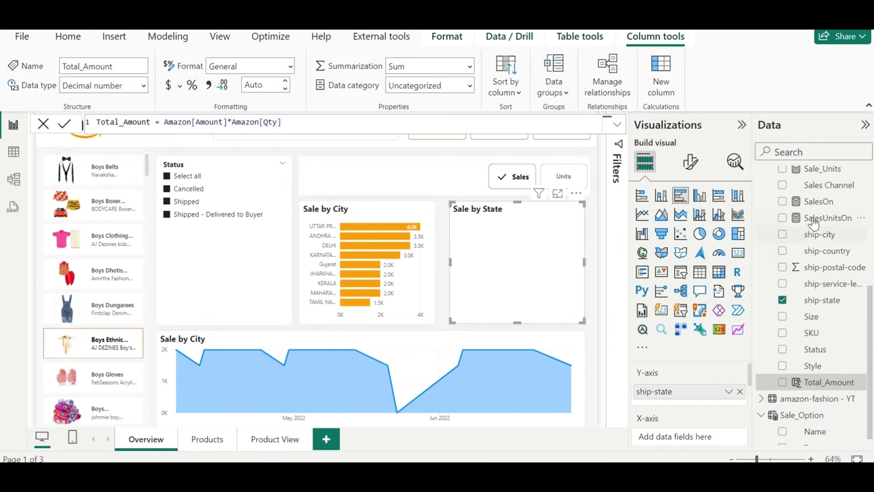
{"action": "scroll", "coordinate": [813, 224], "scroll_direction": "up", "scroll_amount": 3}
{"action": "mouse_move", "coordinate": [823, 204]}
{"action": "left_mouse_down"}
{"action": "mouse_move", "coordinate": [696, 424]}
{"action": "mouse_move", "coordinate": [692, 415]}
{"action": "left_mouse_up"}
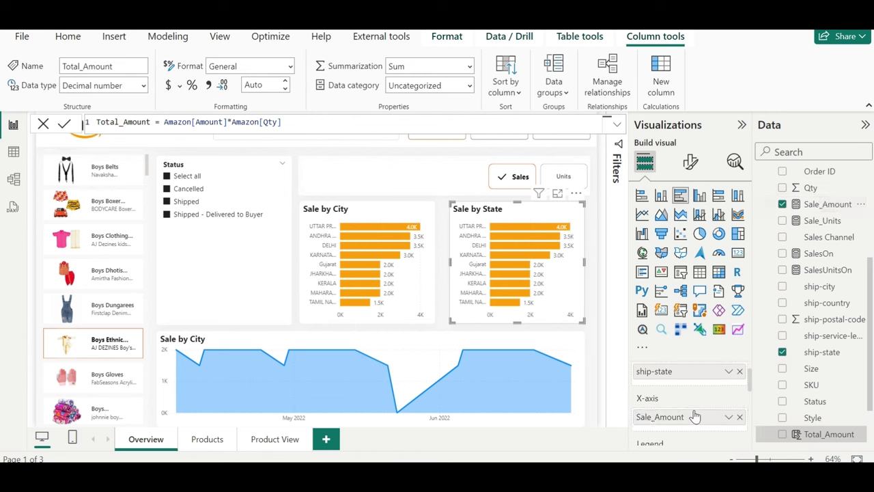
{"action": "left_click", "coordinate": [418, 217]}
{"action": "left_click_drag", "start_coordinate": [822, 205], "coordinate": [736, 419]}
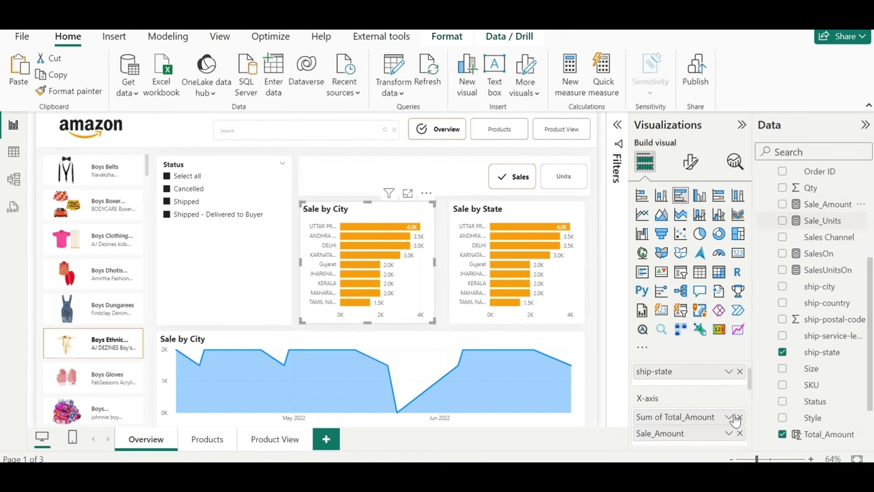
{"action": "left_click", "coordinate": [738, 417]}
- Review the Sale_Amount, SalesUnitsOn, SalesOn, Sale_Units and Filter_Sale measure formulas
{"action": "left_click", "coordinate": [816, 205]}
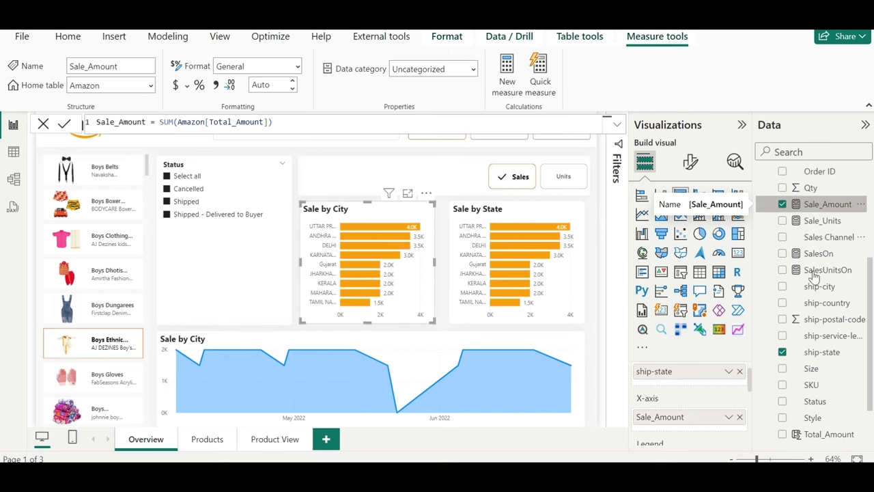
{"action": "scroll", "coordinate": [812, 276], "scroll_direction": "up", "scroll_amount": 3}
{"action": "scroll", "coordinate": [813, 280], "scroll_direction": "up", "scroll_amount": 2}
{"action": "scroll", "coordinate": [811, 287], "scroll_direction": "down", "scroll_amount": 4}
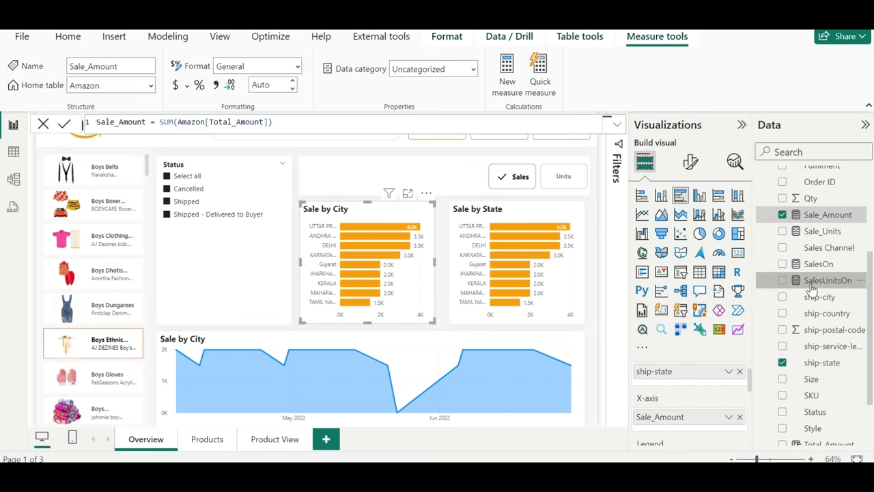
{"action": "left_click", "coordinate": [812, 281]}
{"action": "left_click", "coordinate": [818, 264]}
{"action": "scroll", "coordinate": [816, 341], "scroll_direction": "down", "scroll_amount": 3}
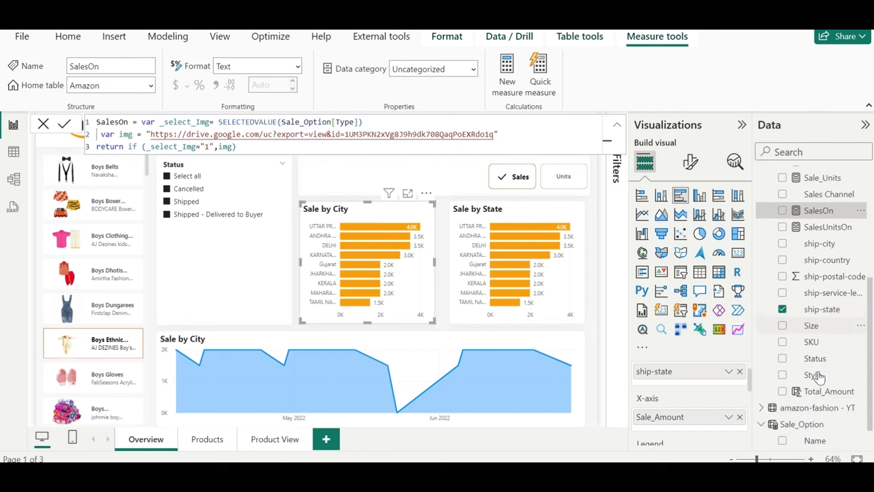
{"action": "scroll", "coordinate": [817, 334], "scroll_direction": "up", "scroll_amount": 5}
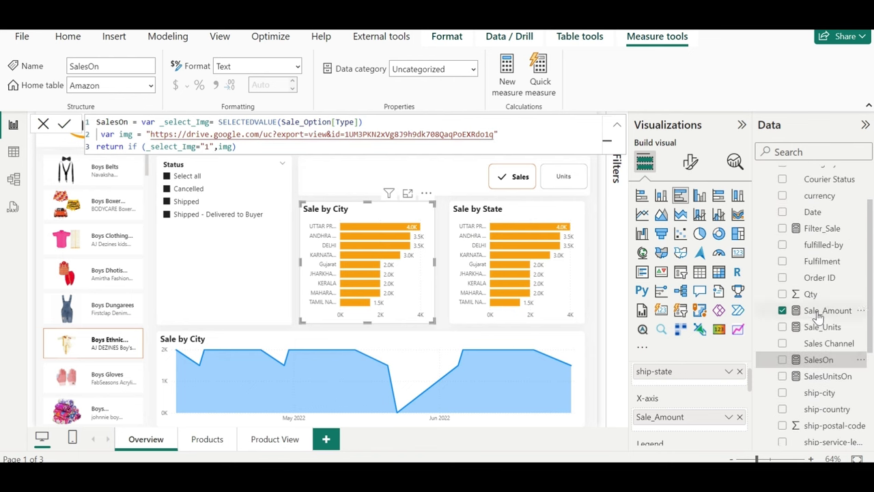
{"action": "left_click", "coordinate": [820, 311]}
{"action": "left_click", "coordinate": [821, 326]}
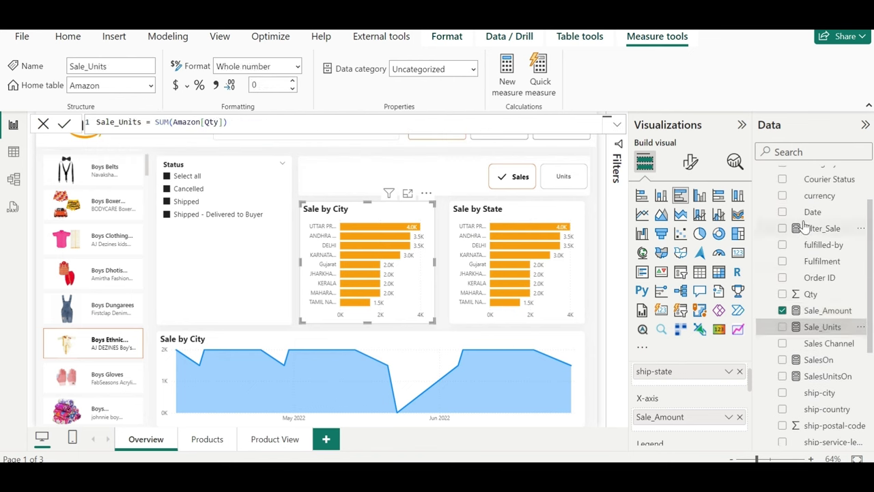
{"action": "left_click", "coordinate": [819, 229]}
- Replace Sale_Amount with Filter_Sale in both the Sale by City and Sale by State charts
{"action": "left_click", "coordinate": [739, 417]}
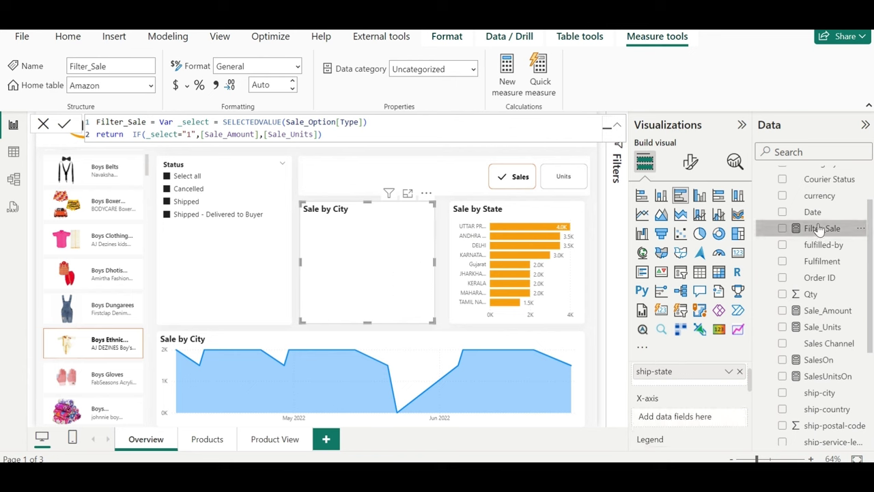
{"action": "left_click", "coordinate": [781, 228]}
{"action": "left_click", "coordinate": [547, 213]}
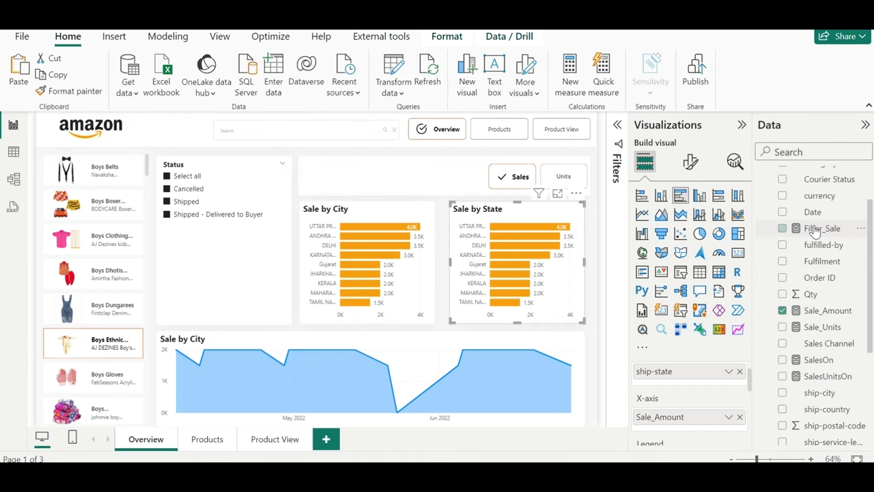
{"action": "left_click_drag", "start_coordinate": [820, 228], "coordinate": [710, 418]}
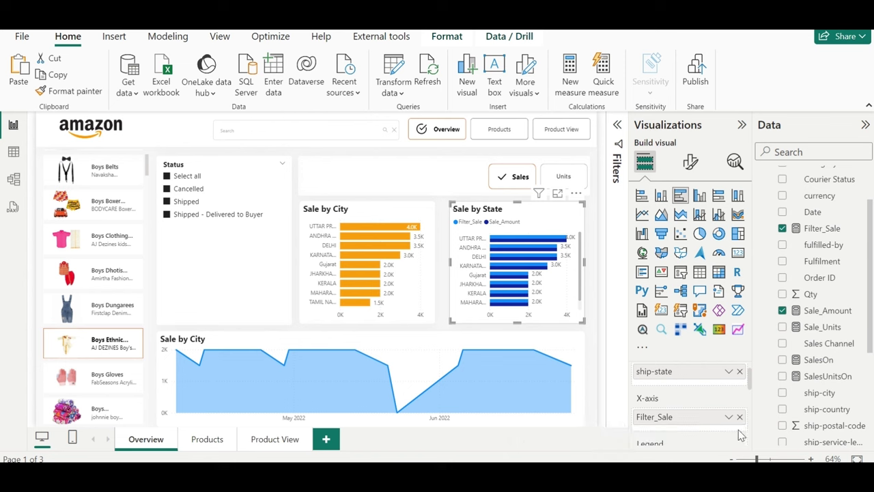
{"action": "left_click", "coordinate": [740, 433]}
- Filter the report to Boys Dhotis and set the toggle to Units
{"action": "left_click", "coordinate": [564, 178]}
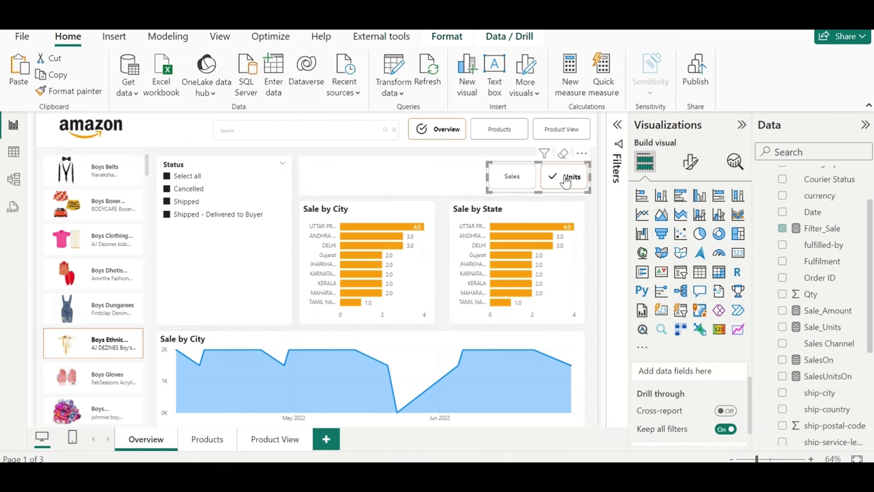
{"action": "left_click", "coordinate": [519, 178]}
{"action": "left_click", "coordinate": [113, 273]}
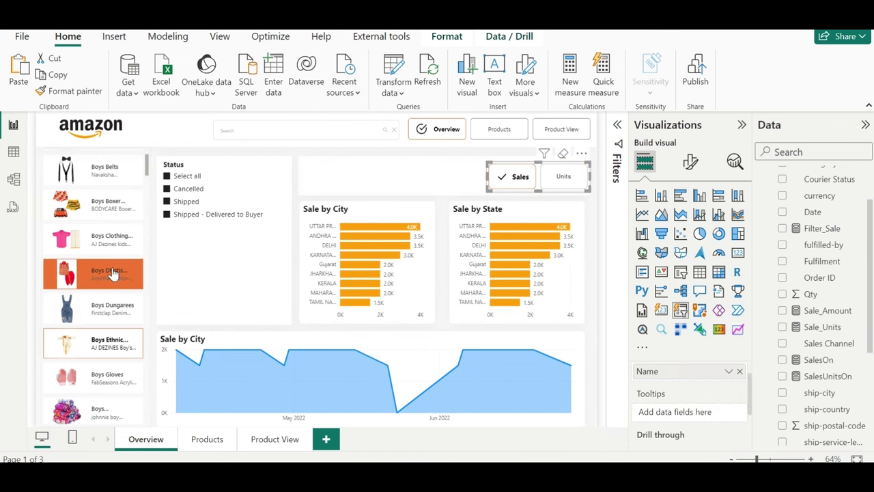
{"action": "left_click", "coordinate": [564, 177]}
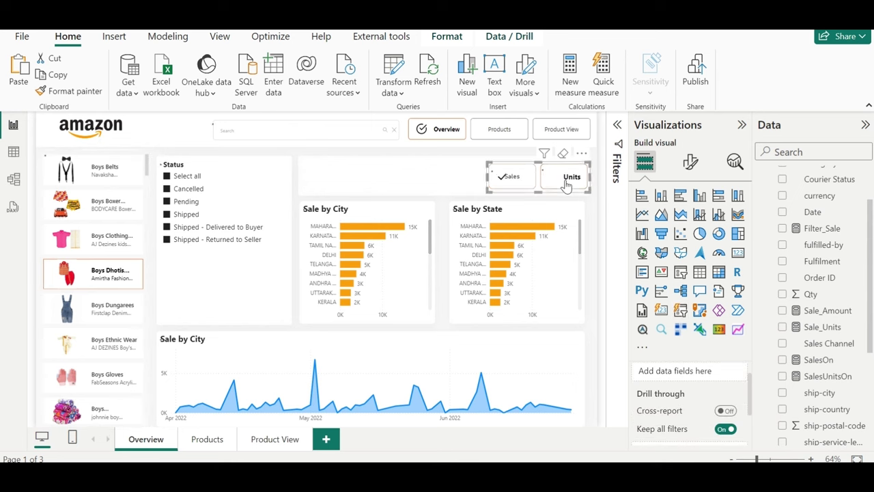
- Plot Filter_Sale instead of Total_Amount in the area chart and color it orange
{"action": "left_click", "coordinate": [526, 372]}
{"action": "left_click", "coordinate": [739, 417]}
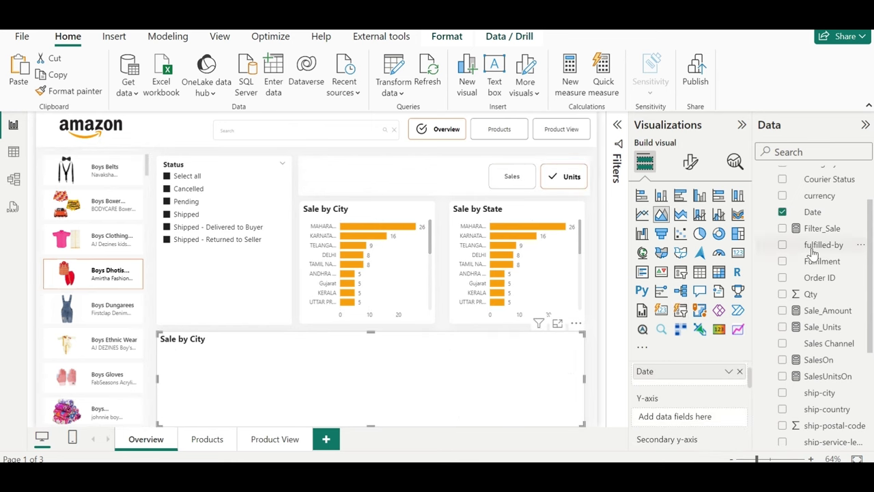
{"action": "left_click_drag", "start_coordinate": [814, 236], "coordinate": [687, 417]}
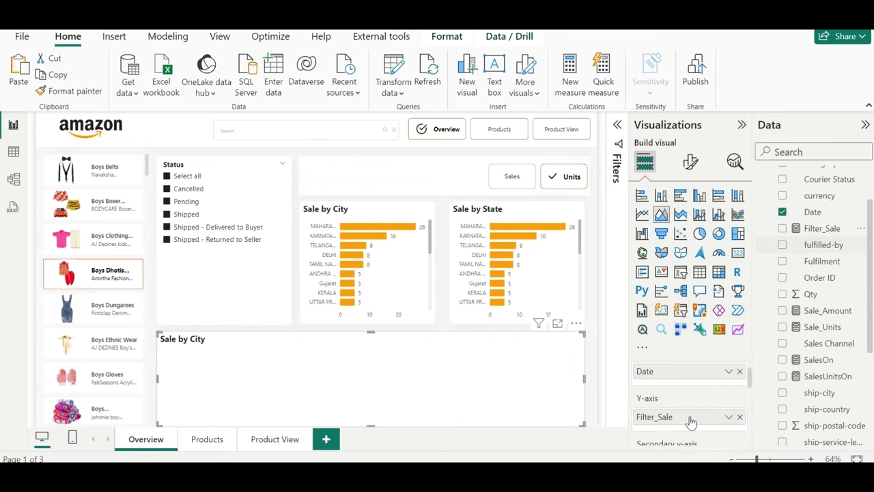
{"action": "left_click", "coordinate": [690, 161]}
{"action": "scroll", "coordinate": [697, 339], "scroll_direction": "down", "scroll_amount": 3}
{"action": "left_click", "coordinate": [671, 345]}
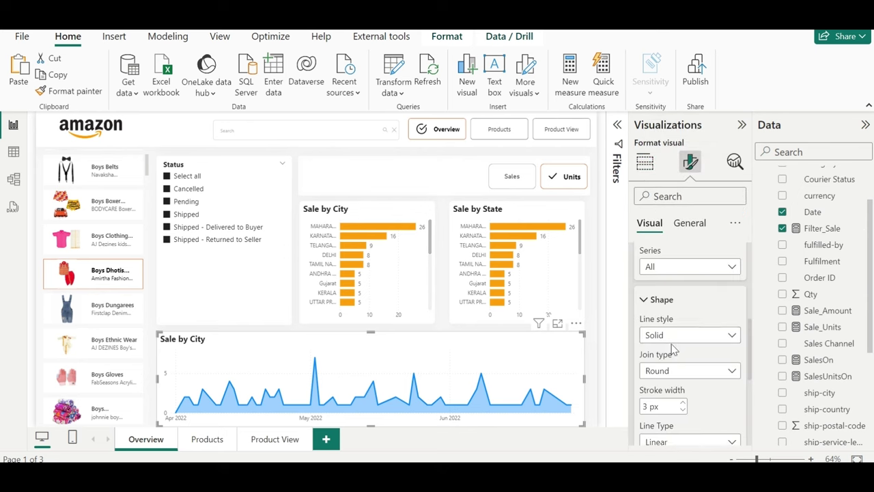
{"action": "scroll", "coordinate": [666, 383], "scroll_direction": "down", "scroll_amount": 3}
{"action": "left_click", "coordinate": [660, 336]}
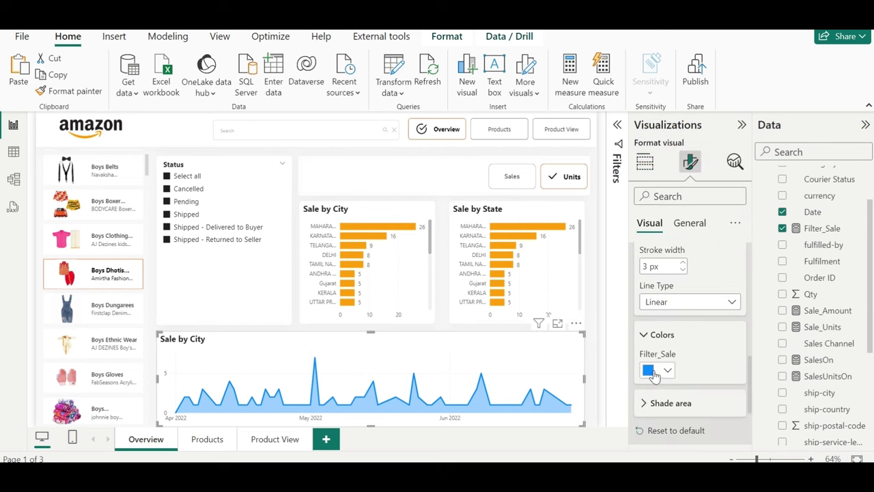
{"action": "left_click", "coordinate": [654, 375]}
{"action": "left_click", "coordinate": [678, 309]}
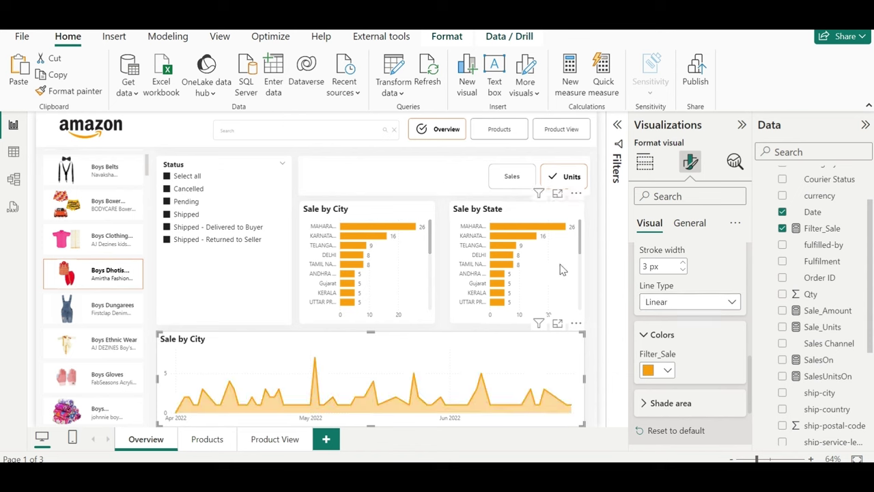
{"action": "left_click", "coordinate": [588, 273]}
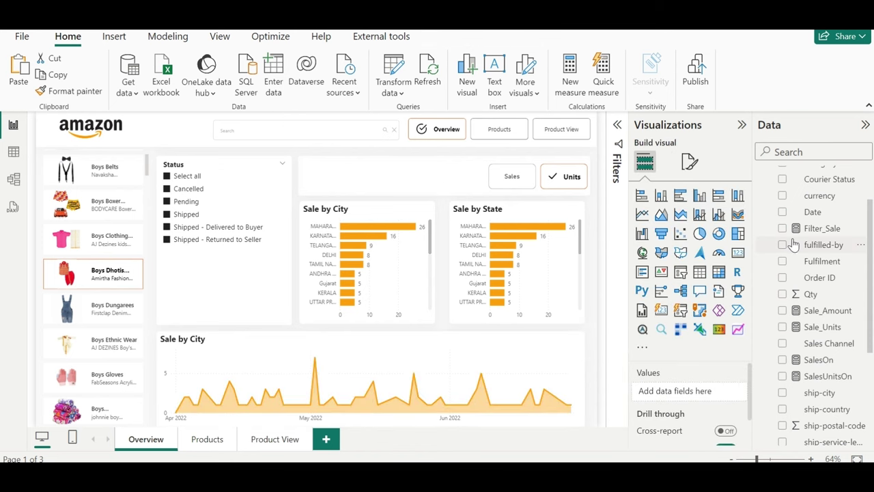
- Check the Filter_Sale formula, then start a new measure in the Amazon table
{"action": "scroll", "coordinate": [793, 244], "scroll_direction": "up", "scroll_amount": 1}
{"action": "scroll", "coordinate": [794, 244], "scroll_direction": "up", "scroll_amount": 2}
{"action": "left_click", "coordinate": [800, 288]}
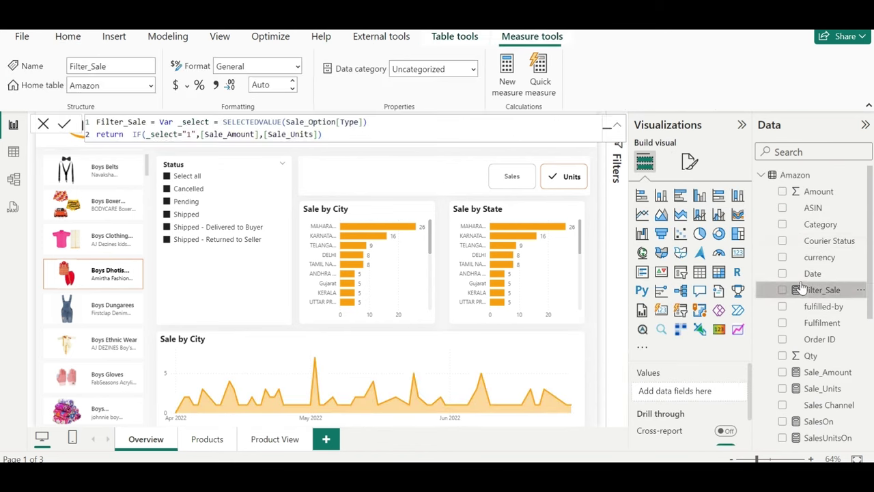
{"action": "right_click", "coordinate": [793, 175]}
{"action": "left_click", "coordinate": [702, 197]}
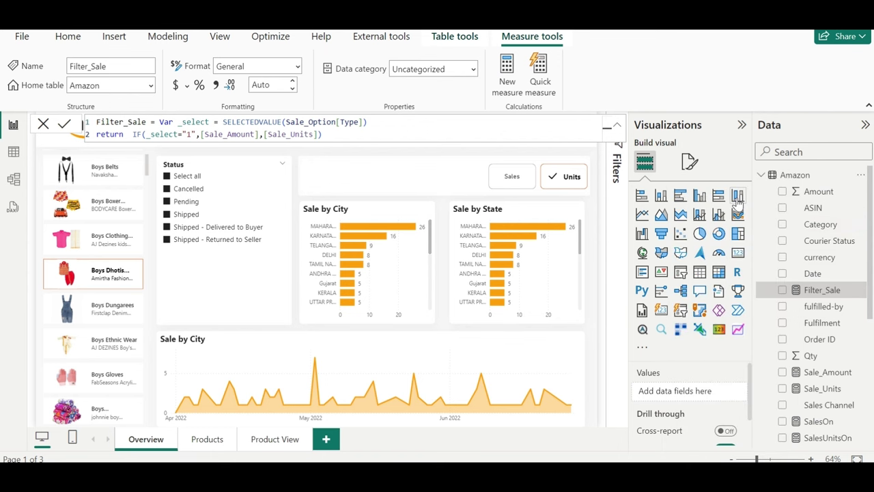
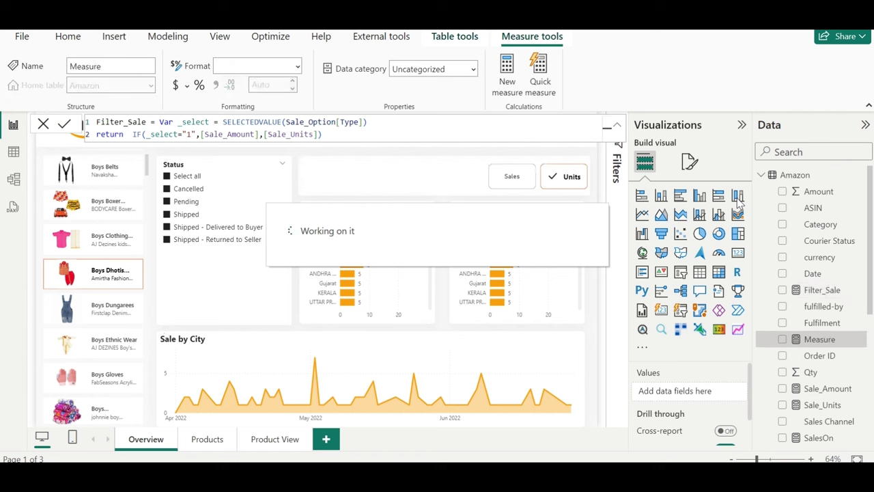
- Start the All_Overall_Sale measure as CALCULATE over [Filter_Sale]
{"action": "type", "text": "All"}
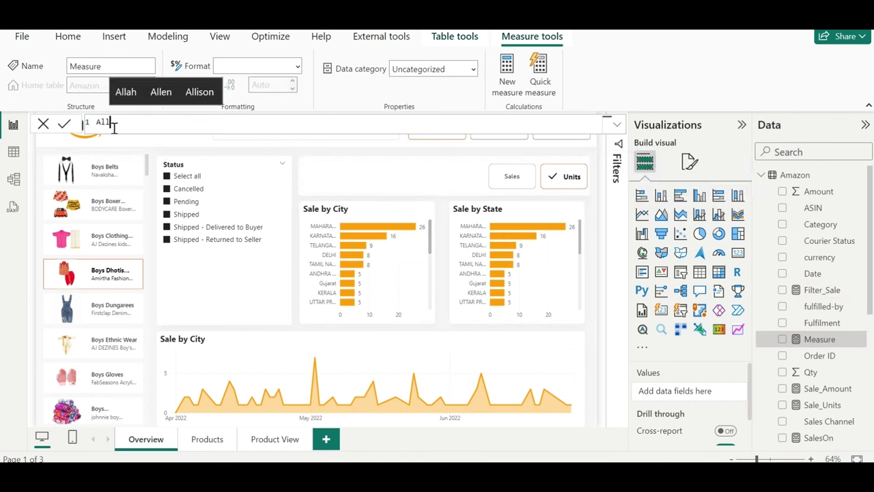
{"action": "type", "text": " Overal"}
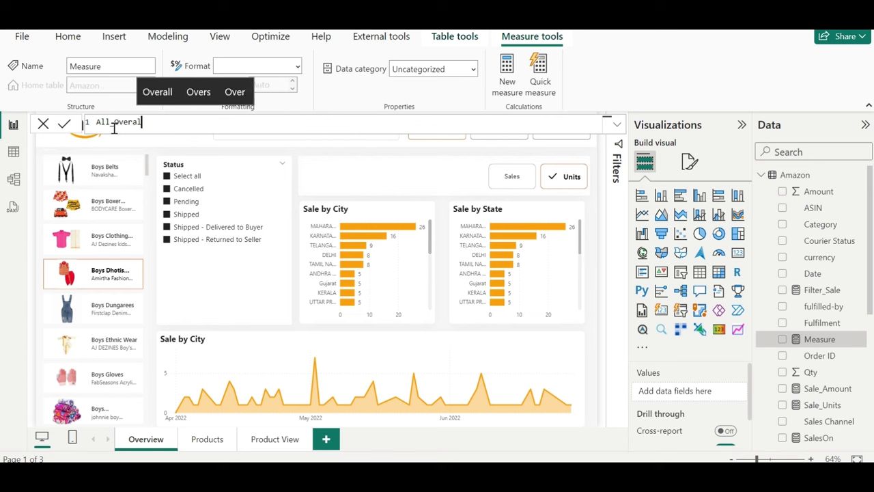
{"action": "type", "text": "l_Sa;"}
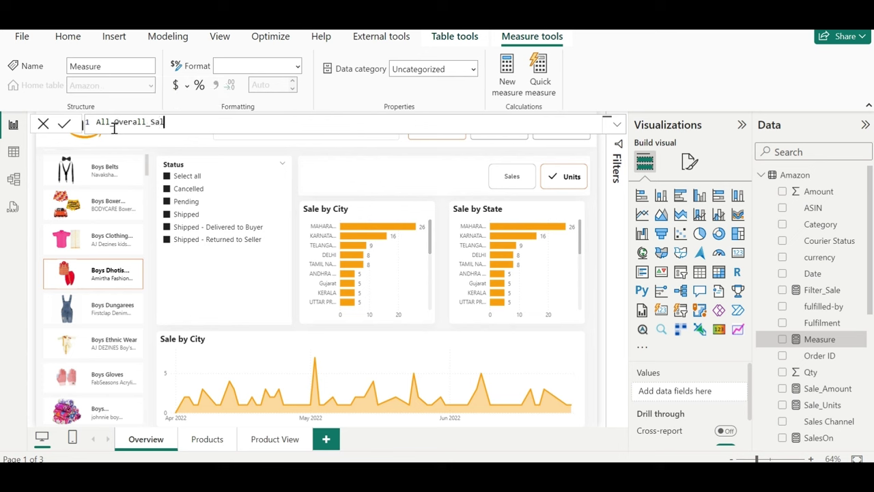
{"action": "type", "text": "e c"}
{"action": "key", "text": "BackSpace"}
{"action": "type", "text": "ca"}
{"action": "key", "text": "Tab"}
{"action": "type", "text": "f"}
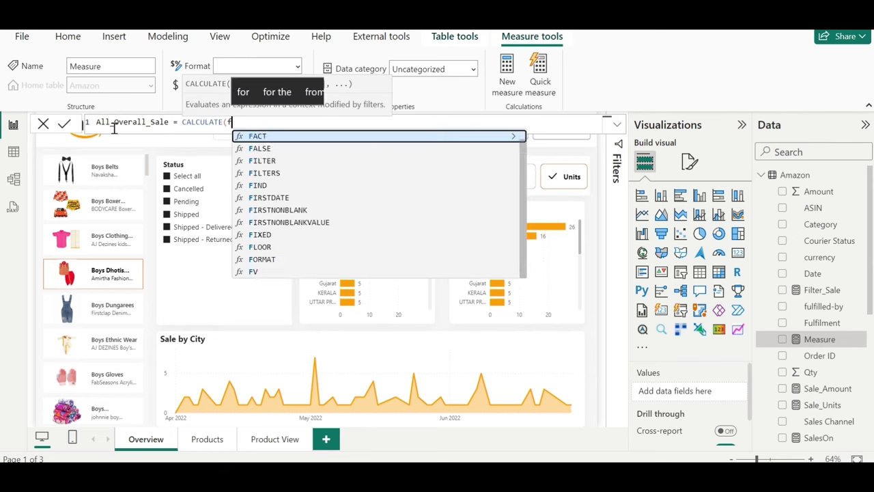
{"action": "type", "text": "il"}
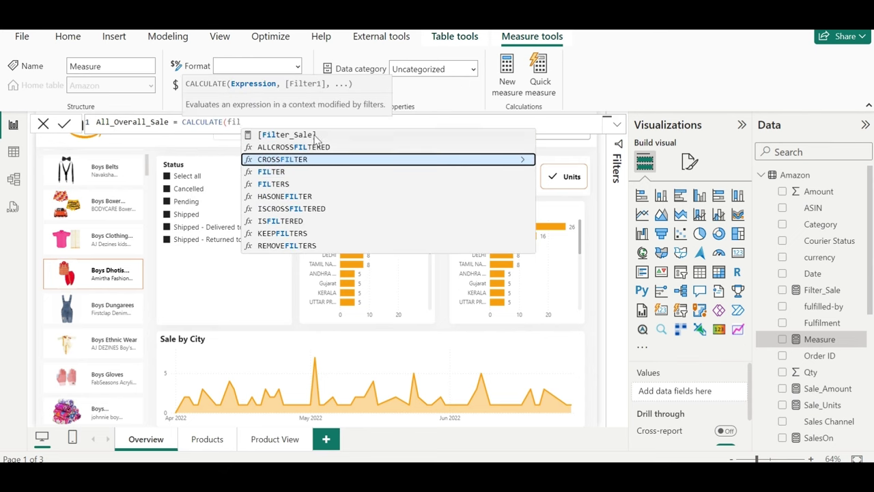
{"action": "left_click", "coordinate": [316, 136]}
- Add ALL('amazon-fashion - YT'[Category]) as the filter argument and commit the measure
{"action": "type", "text": ",cate"}
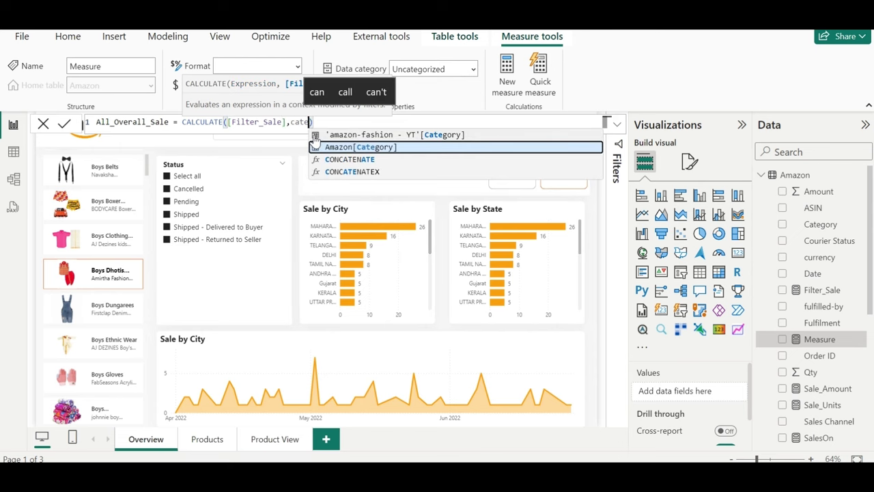
{"action": "key", "text": "BackSpace"}
{"action": "key", "text": "BackSpace"}
{"action": "key", "text": "BackSpace"}
{"action": "type", "text": "all"}
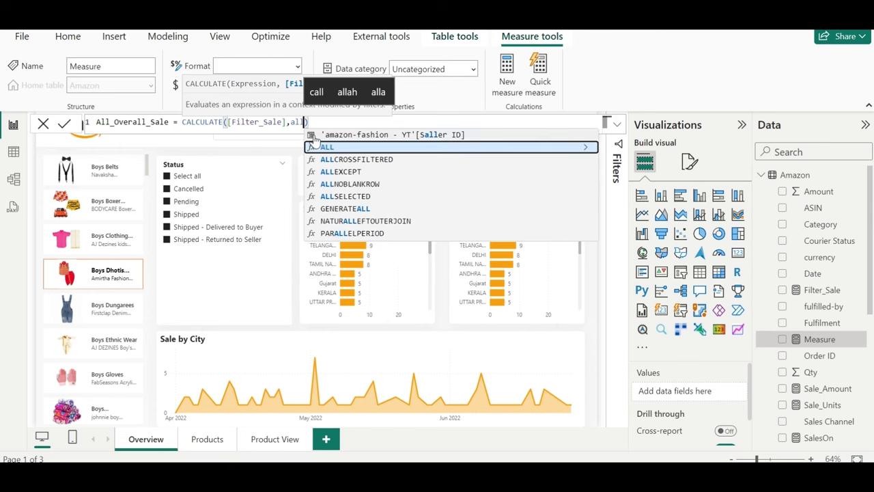
{"action": "key", "text": "Tab"}
{"action": "type", "text": "cat"}
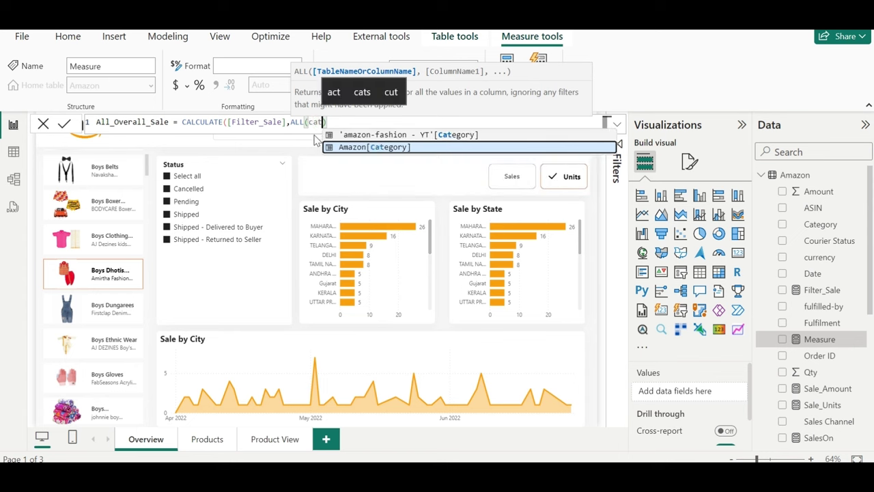
{"action": "key", "text": "Tab"}
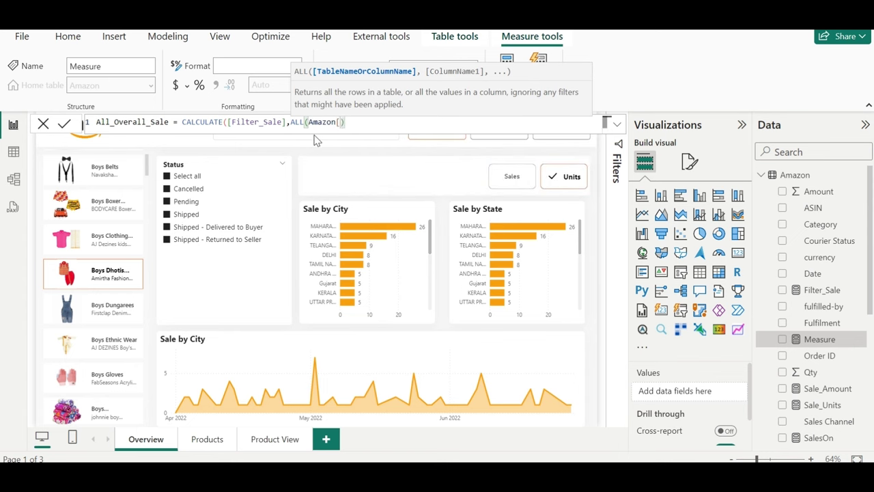
{"action": "key", "text": "BackSpace"}
{"action": "key", "text": "BackSpace"}
{"action": "key", "text": "BackSpace"}
{"action": "key", "text": "BackSpace"}
{"action": "key", "text": "BackSpace"}
{"action": "key", "text": "BackSpace"}
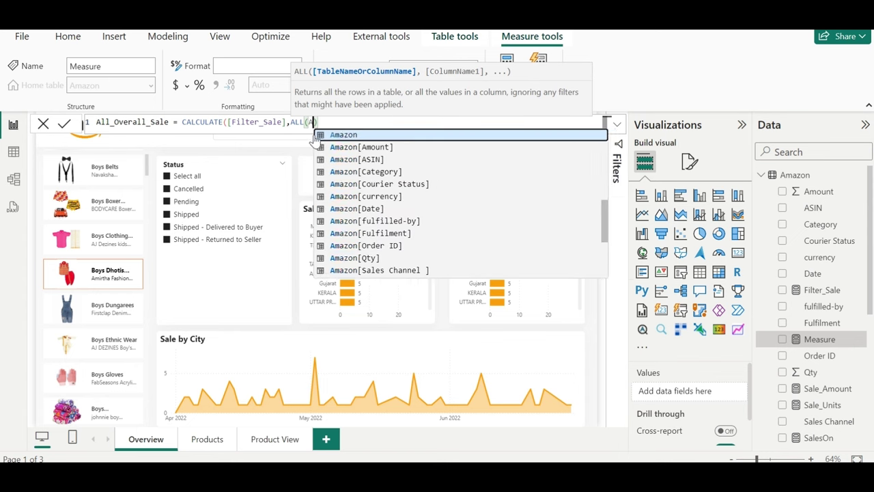
{"action": "key", "text": "BackSpace"}
{"action": "type", "text": "fas"}
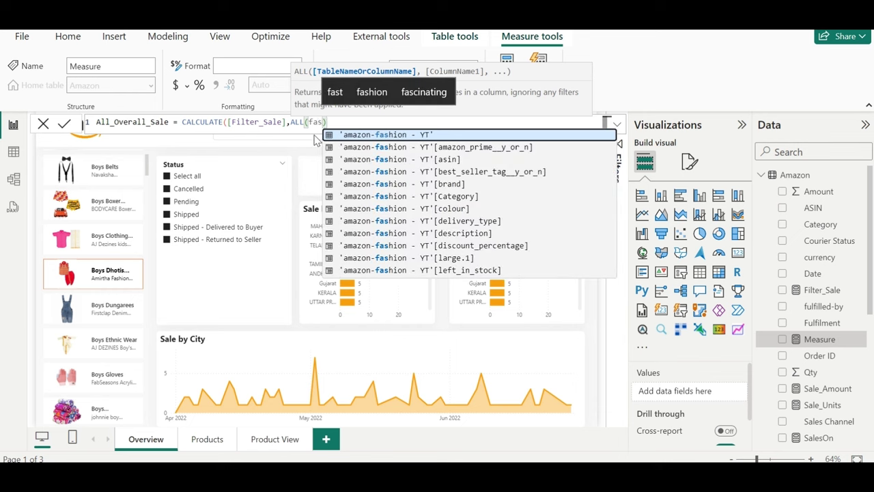
{"action": "key", "text": "Down"}
{"action": "key", "text": "Down"}
{"action": "key", "text": "Down"}
{"action": "key", "text": "Down"}
{"action": "key", "text": "Tab"}
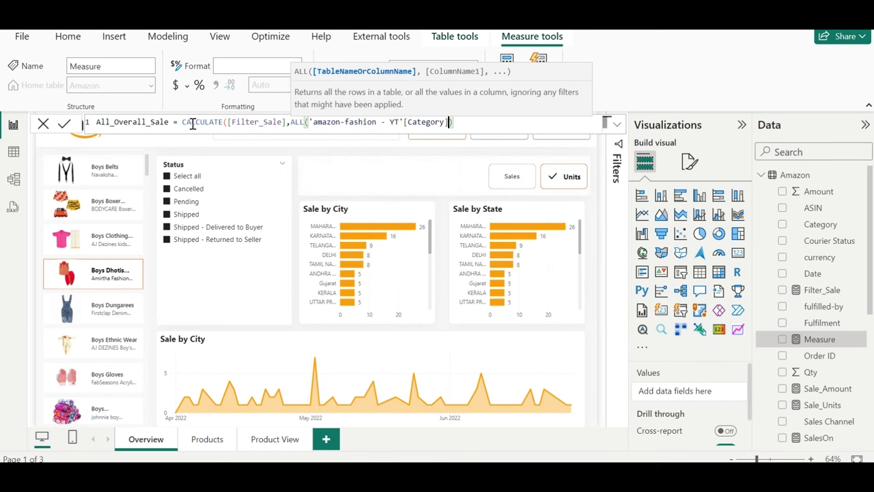
{"action": "type", "text": ")"}
{"action": "left_click", "coordinate": [67, 126]}
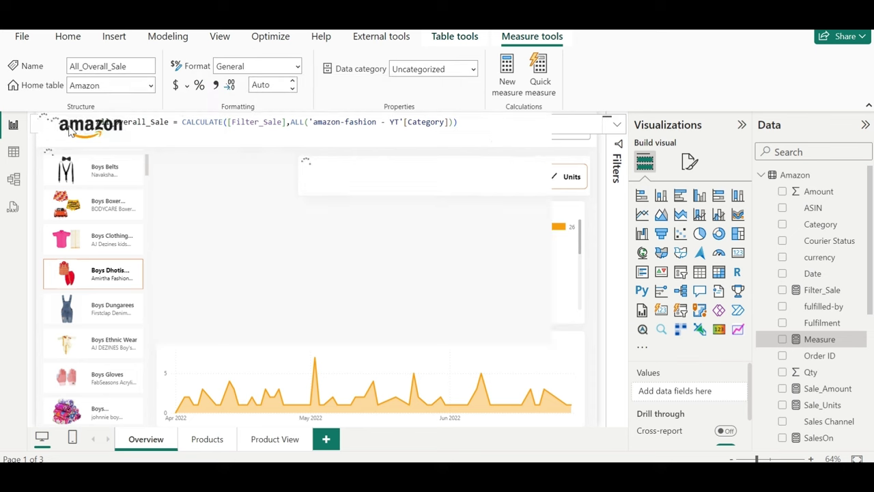
- Add an All_Overall_Sale card above Sale by City and test it with the Boys Boxer filter
{"action": "left_click", "coordinate": [42, 124]}
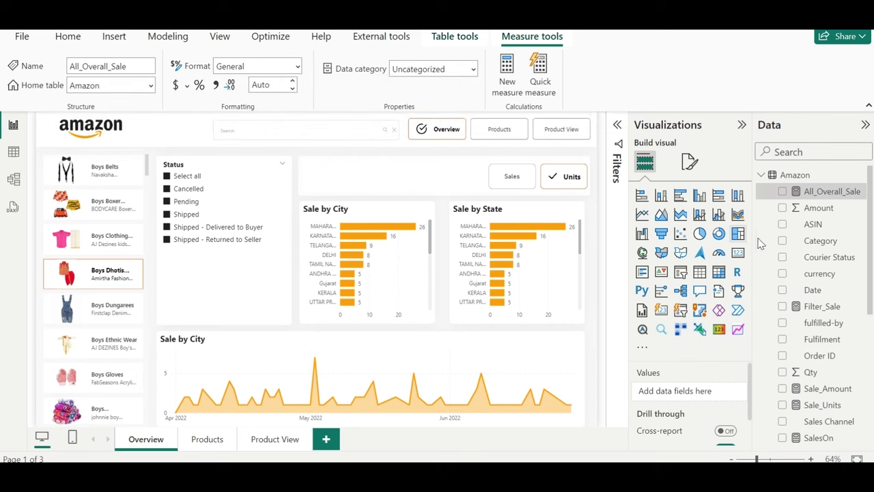
{"action": "left_click", "coordinate": [783, 192]}
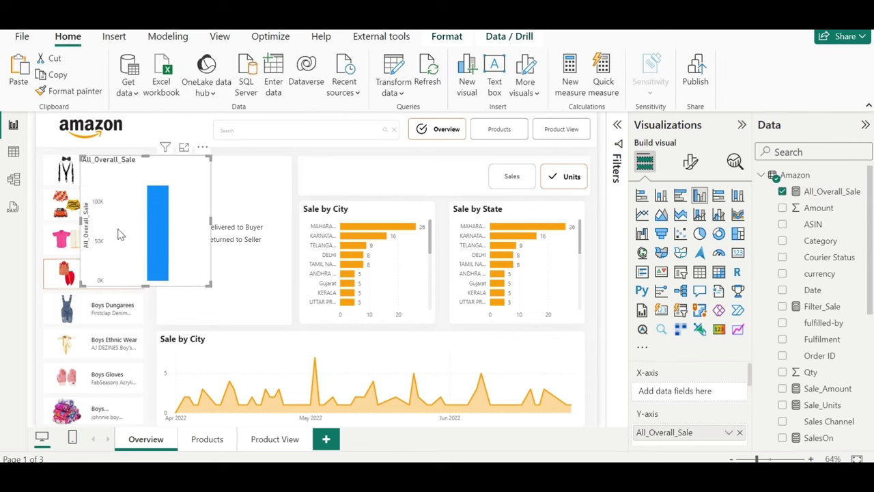
{"action": "left_click", "coordinate": [738, 253]}
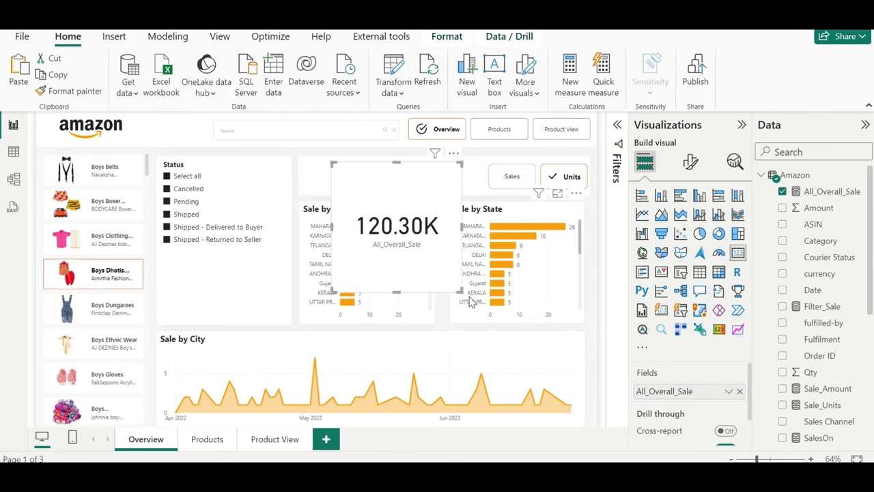
{"action": "mouse_move", "coordinate": [459, 290]}
{"action": "left_mouse_down"}
{"action": "mouse_move", "coordinate": [428, 207]}
{"action": "mouse_move", "coordinate": [377, 198]}
{"action": "mouse_move", "coordinate": [380, 191]}
{"action": "left_mouse_up"}
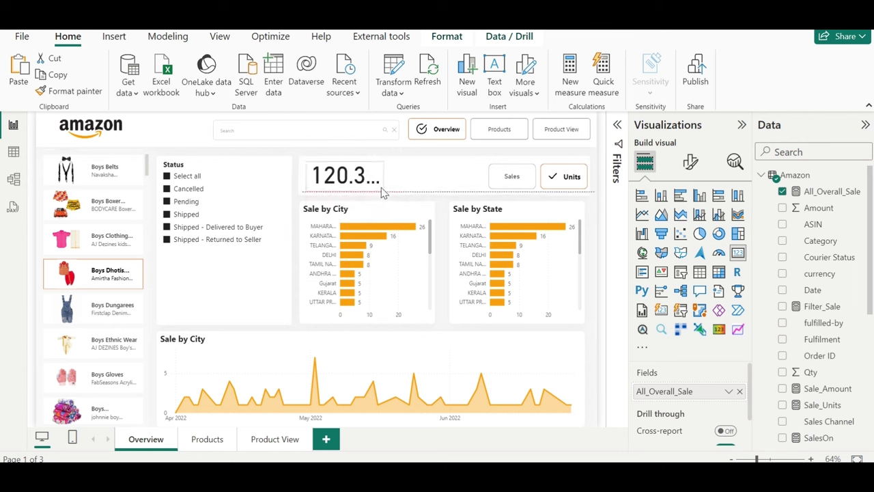
{"action": "left_click", "coordinate": [95, 239]}
{"action": "left_click", "coordinate": [98, 215], "text": "ctrl"}
{"action": "left_click", "coordinate": [97, 215]}
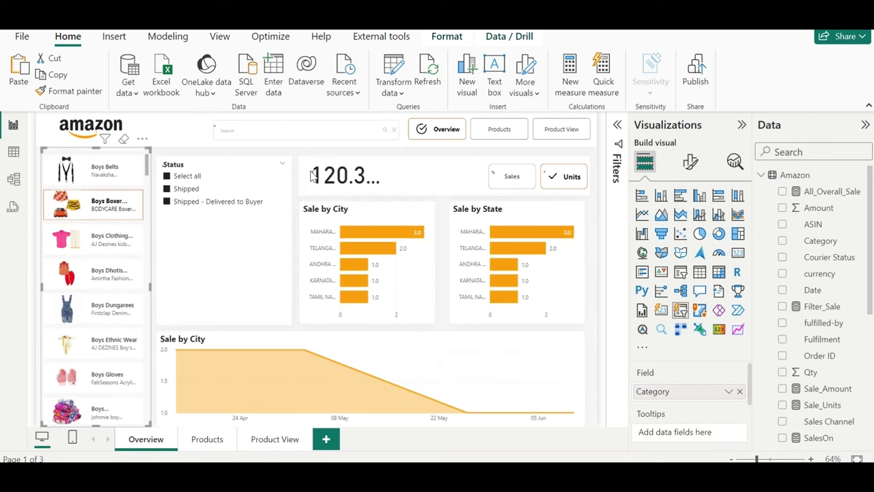
- Duplicate the card beside the original and switch the copy to Filter_Sale
{"action": "left_click", "coordinate": [360, 175]}
{"action": "key", "text": "ctrl+c"}
{"action": "key", "text": "ctrl+v"}
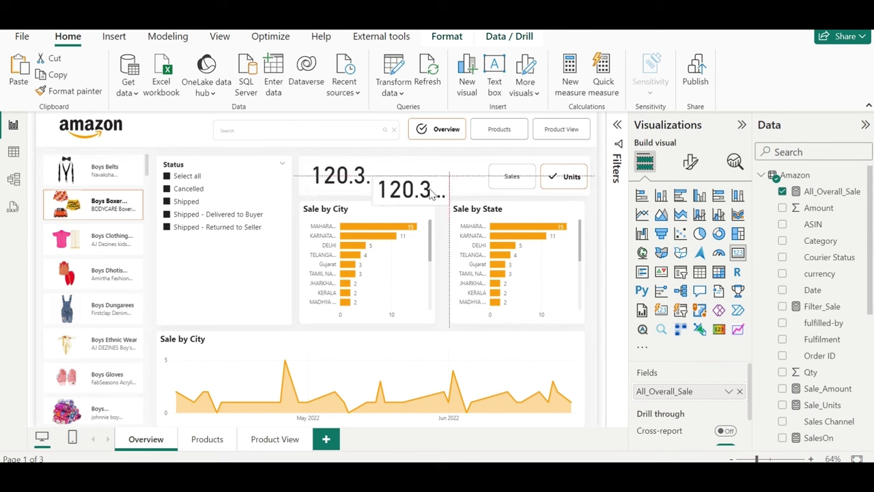
{"action": "left_click_drag", "start_coordinate": [418, 176], "coordinate": [443, 176]}
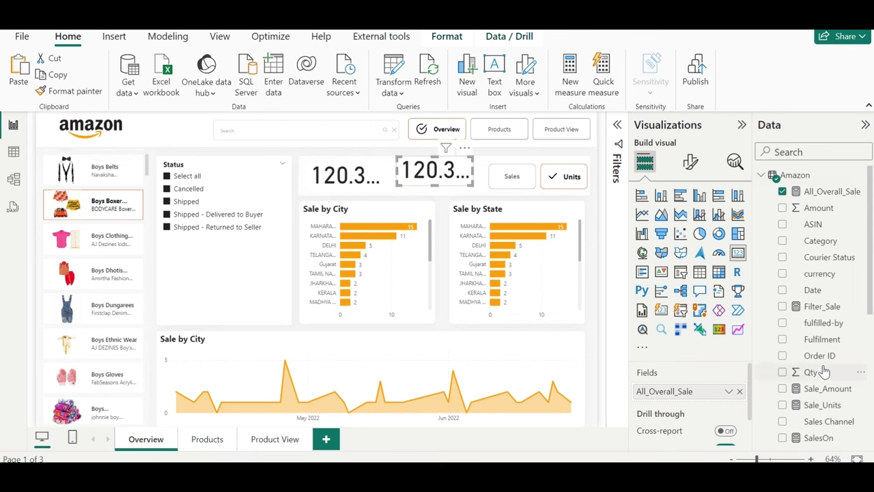
{"action": "scroll", "coordinate": [824, 370], "scroll_direction": "down", "scroll_amount": 1}
{"action": "left_click_drag", "start_coordinate": [825, 275], "coordinate": [710, 402]}
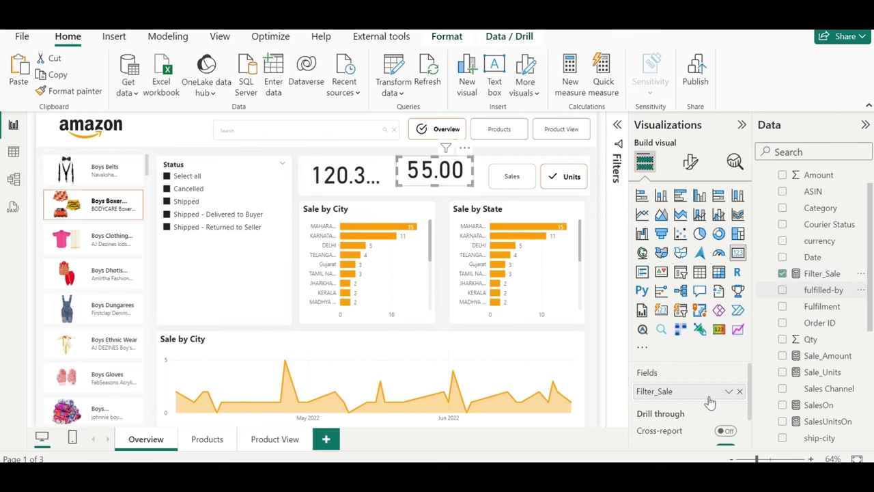
- Filter to Boys Dhotis and show Sales values instead of Units to compare the cards
{"action": "left_click", "coordinate": [96, 273]}
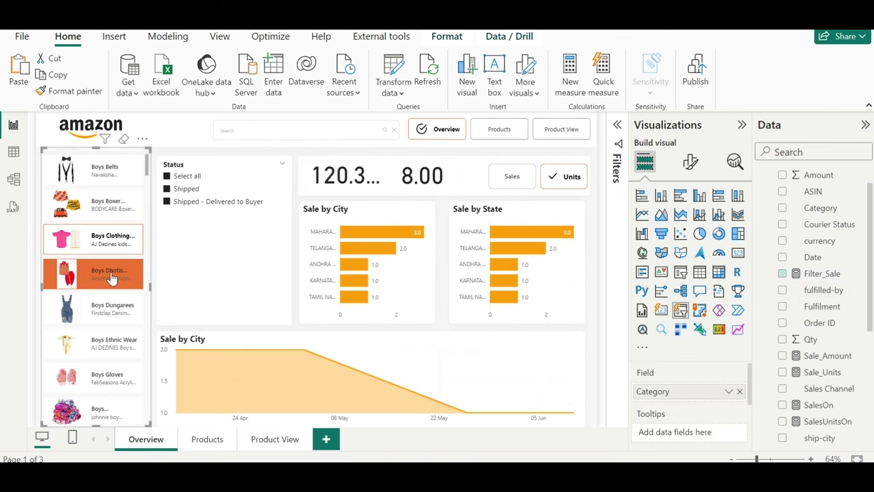
{"action": "left_click", "coordinate": [519, 176]}
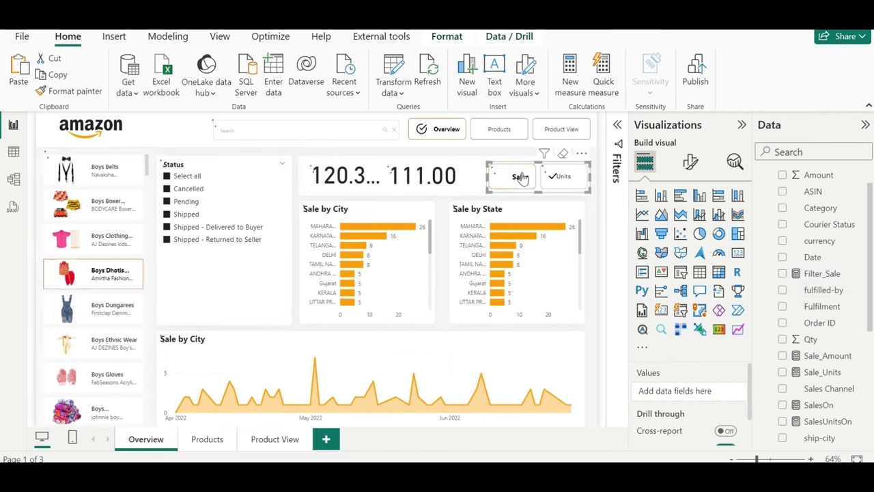
{"action": "left_click", "coordinate": [422, 180]}
- Switch to the Amazon Dashboard file and inspect the Order_Counts DAX in the formula bar
{"action": "mouse_move", "coordinate": [478, 430]}
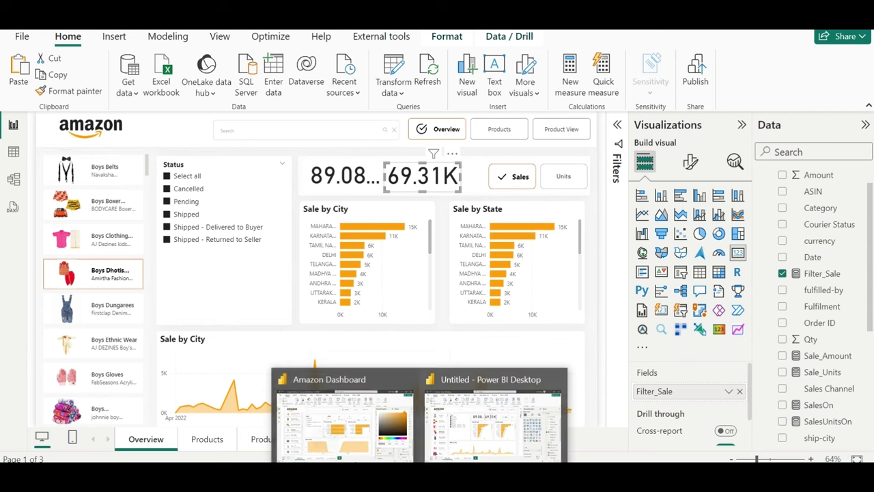
{"action": "left_click", "coordinate": [434, 405]}
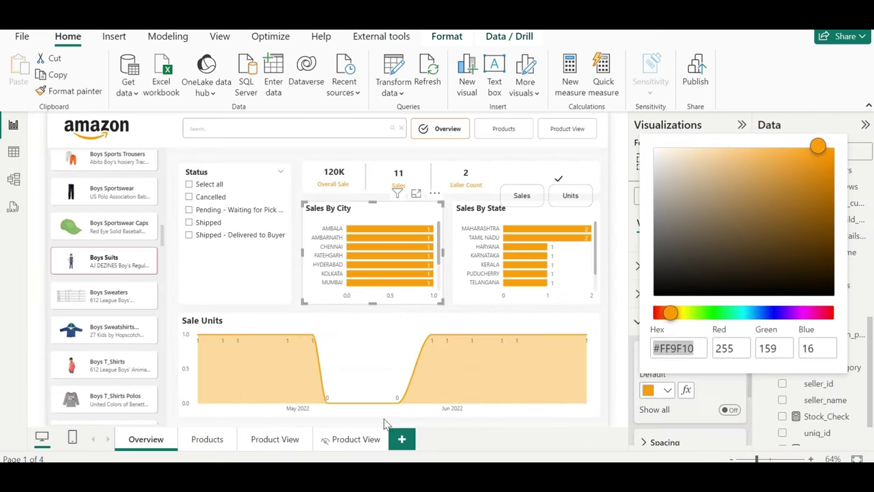
{"action": "left_click", "coordinate": [474, 179]}
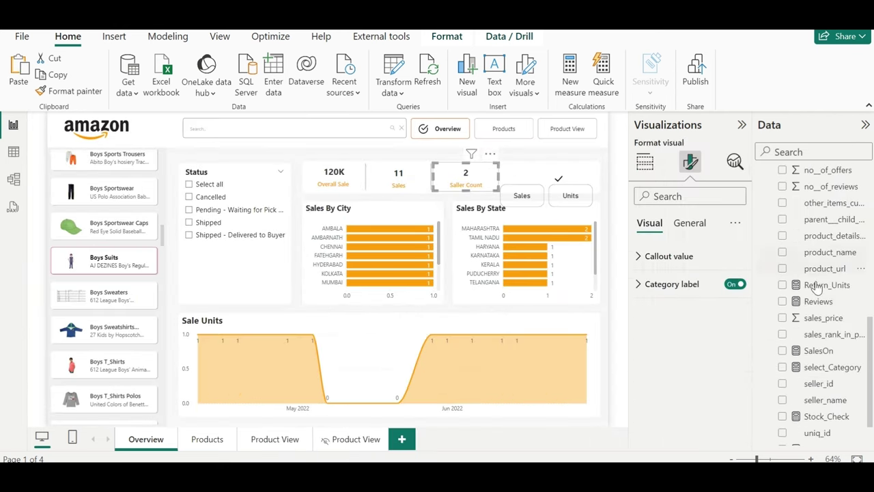
{"action": "scroll", "coordinate": [808, 300], "scroll_direction": "up", "scroll_amount": 10}
{"action": "scroll", "coordinate": [785, 198], "scroll_direction": "up", "scroll_amount": 2}
{"action": "scroll", "coordinate": [785, 273], "scroll_direction": "down", "scroll_amount": 10}
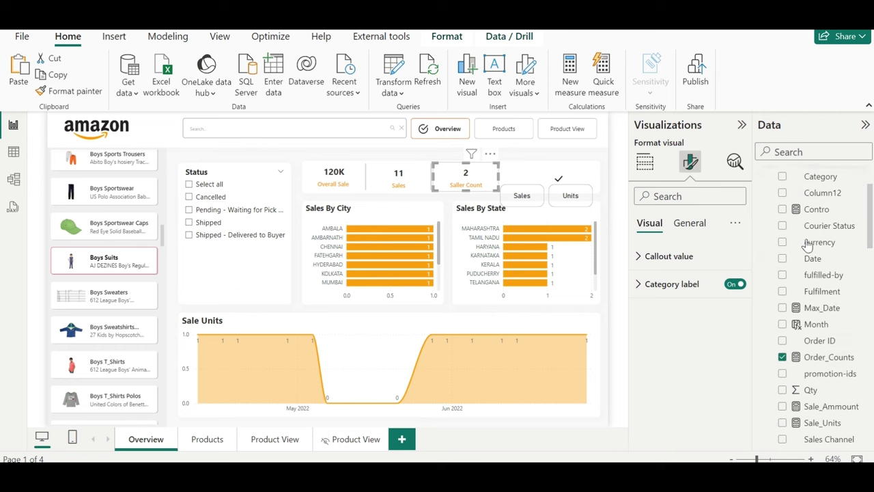
{"action": "left_click", "coordinate": [820, 355]}
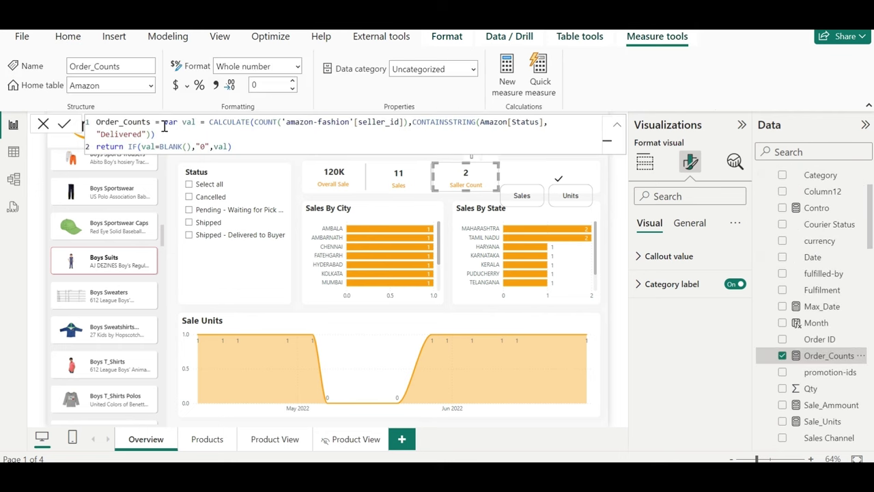
{"action": "left_click_drag", "start_coordinate": [163, 127], "coordinate": [243, 123]}
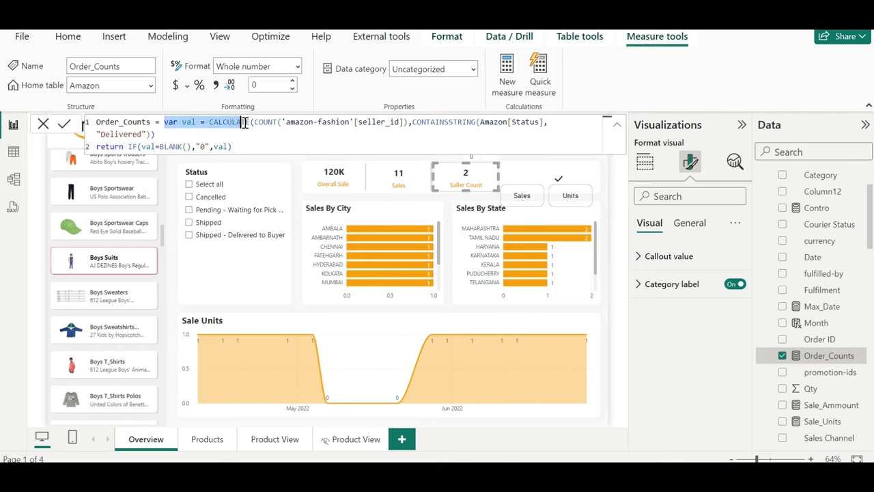
{"action": "left_click", "coordinate": [448, 123]}
{"action": "left_click_drag", "start_coordinate": [165, 123], "coordinate": [258, 153]}
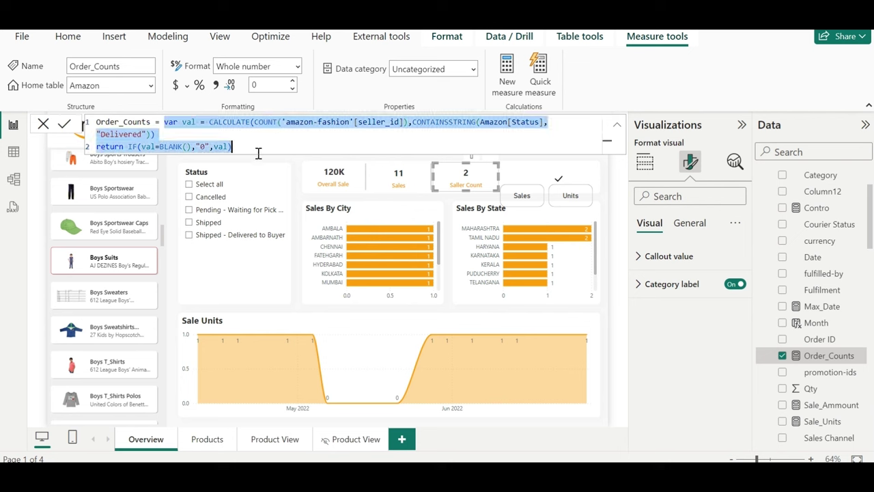
{"action": "key", "text": "Up"}
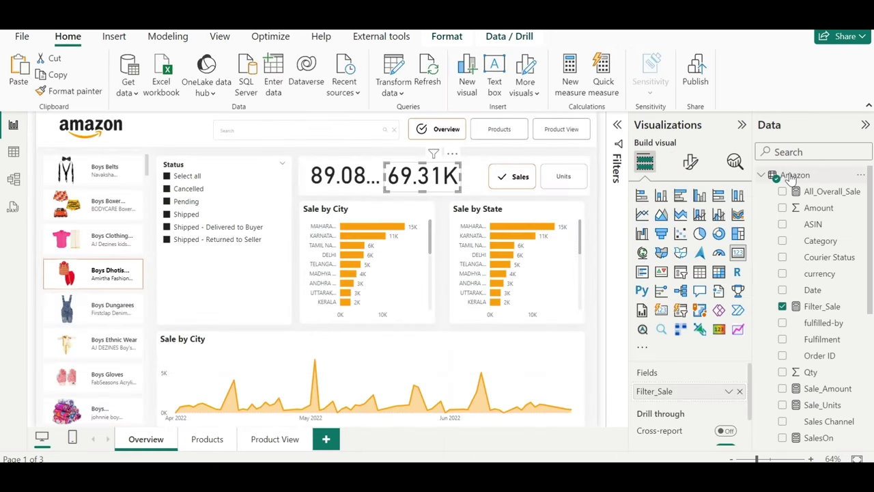
- Create a new measure in the Amazon table from the pasted DAX, named Seller_Count
{"action": "right_click", "coordinate": [792, 177]}
{"action": "left_click", "coordinate": [741, 199]}
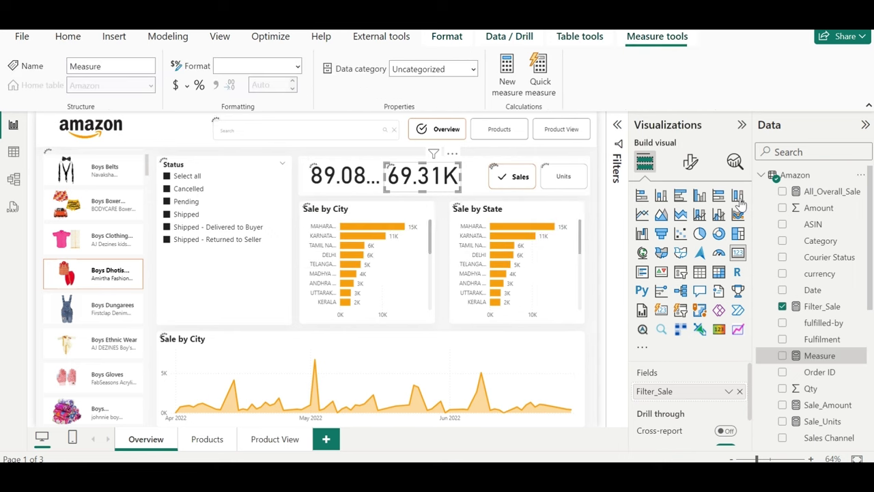
{"action": "key", "text": "ctrl+v"}
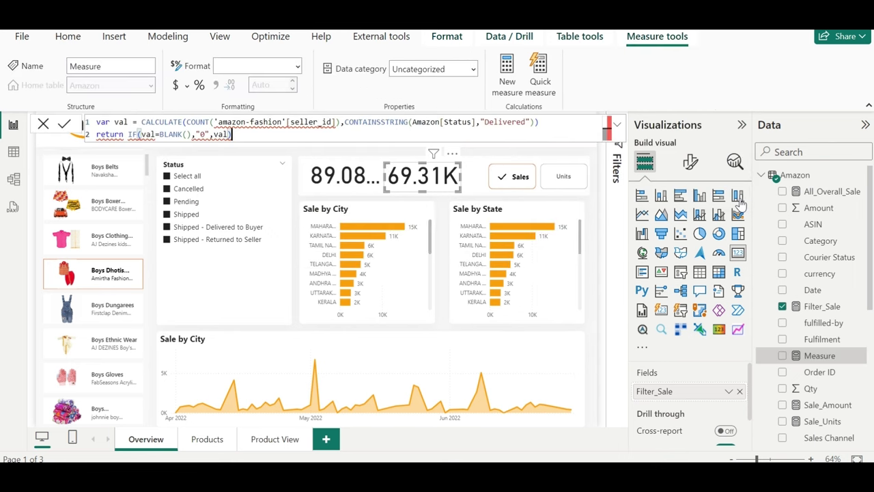
{"action": "left_click", "coordinate": [99, 122]}
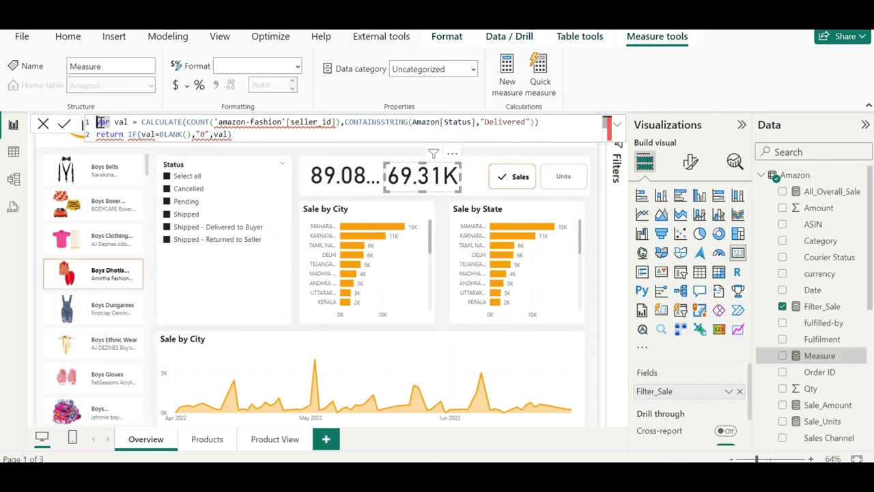
{"action": "type", "text": "zSeller_"}
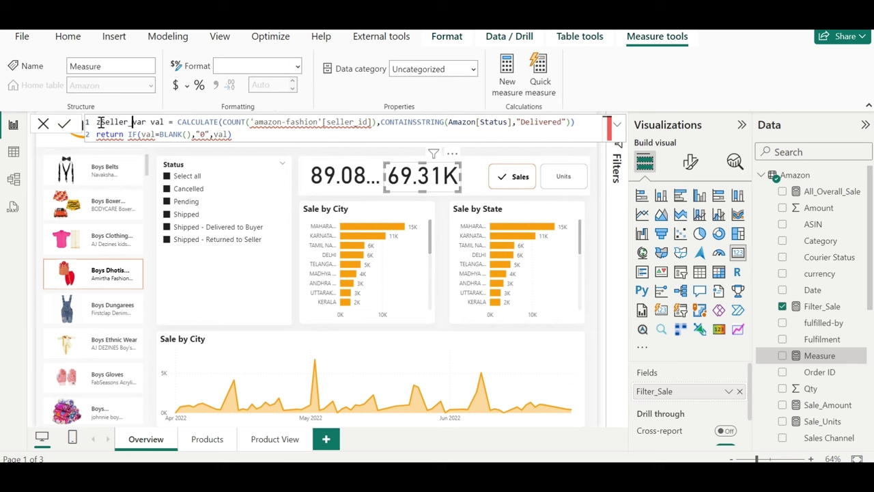
{"action": "type", "text": " Count ="}
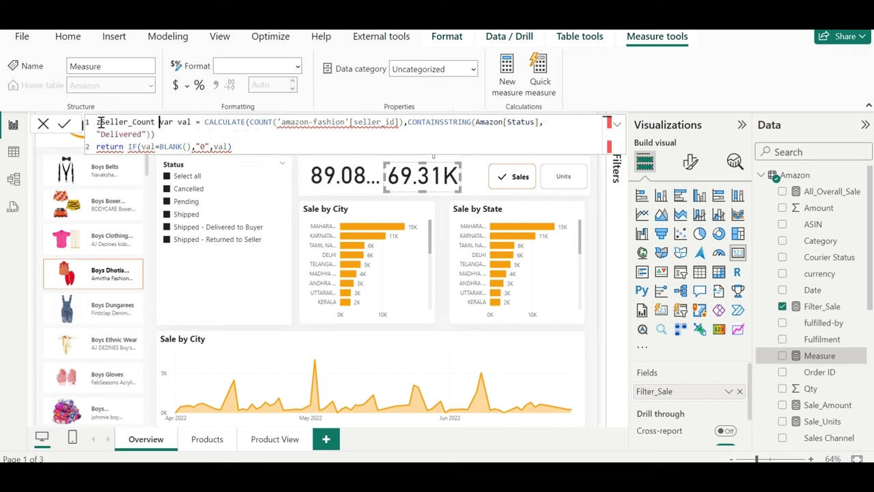
{"action": "key", "text": "BackSpace"}
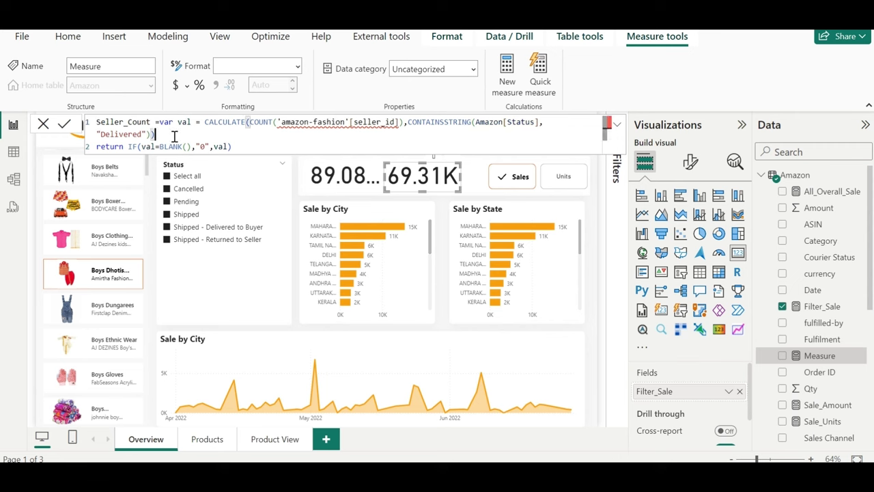
- Point the COUNT at 'amazon-fashion - YT'[Saller ID] and commit the measure
{"action": "mouse_move", "coordinate": [278, 127]}
{"action": "left_click_drag", "start_coordinate": [277, 123], "coordinate": [399, 123]}
{"action": "key", "text": "BackSpace"}
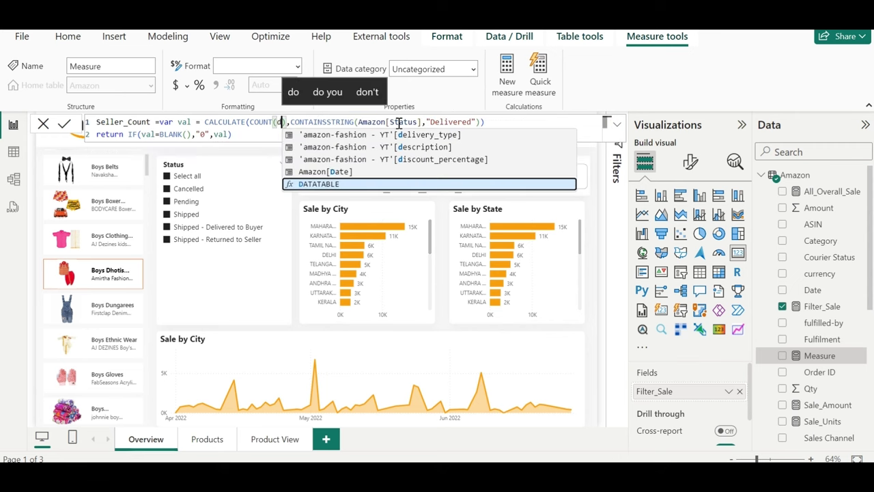
{"action": "type", "text": "'amazon-fashion - YT'"}
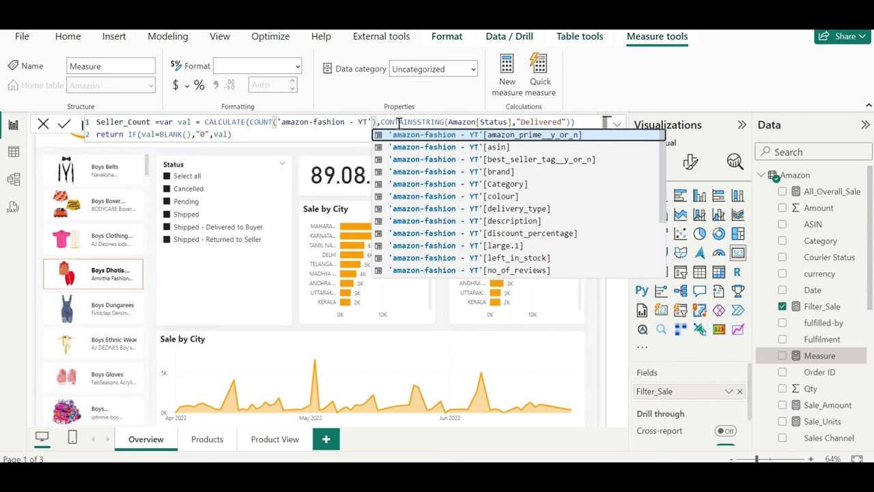
{"action": "type", "text": "[u"}
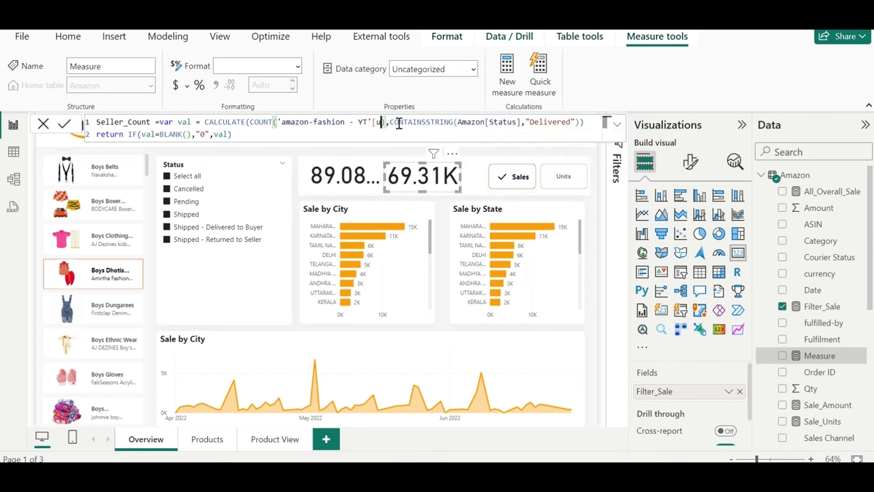
{"action": "key", "text": "BackSpace"}
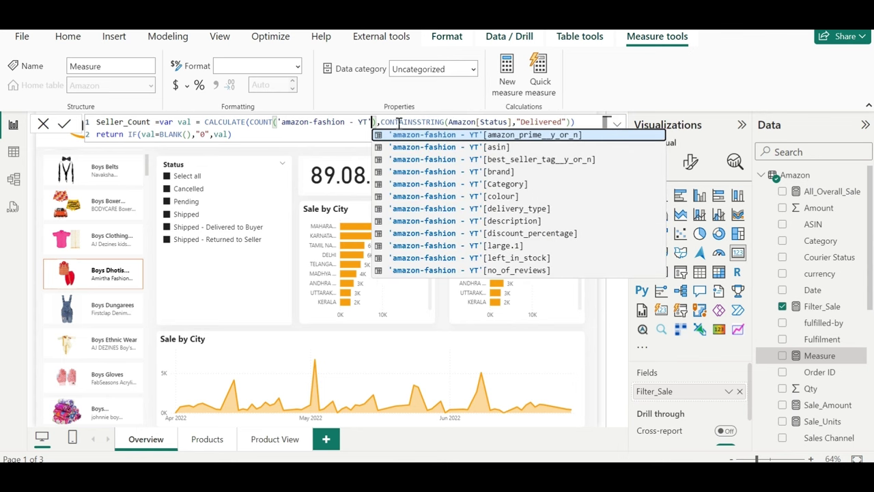
{"action": "scroll", "coordinate": [501, 233], "scroll_direction": "down", "scroll_amount": 2}
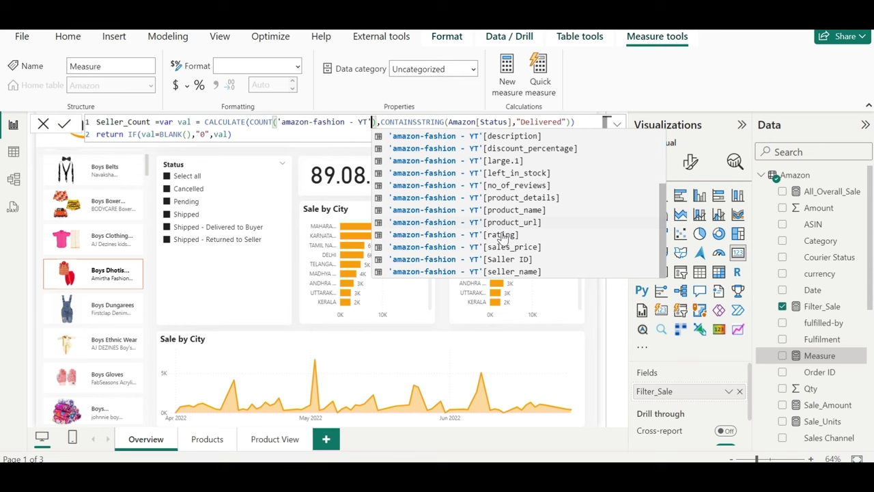
{"action": "double_click", "coordinate": [513, 260]}
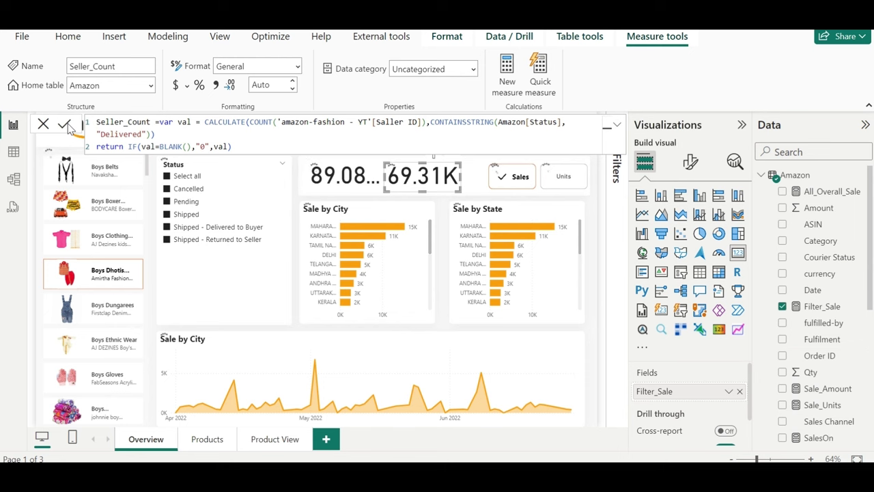
- Duplicate the 69.31K Filter_Sale card to make a third card
{"action": "left_click", "coordinate": [690, 161]}
{"action": "left_click", "coordinate": [423, 179]}
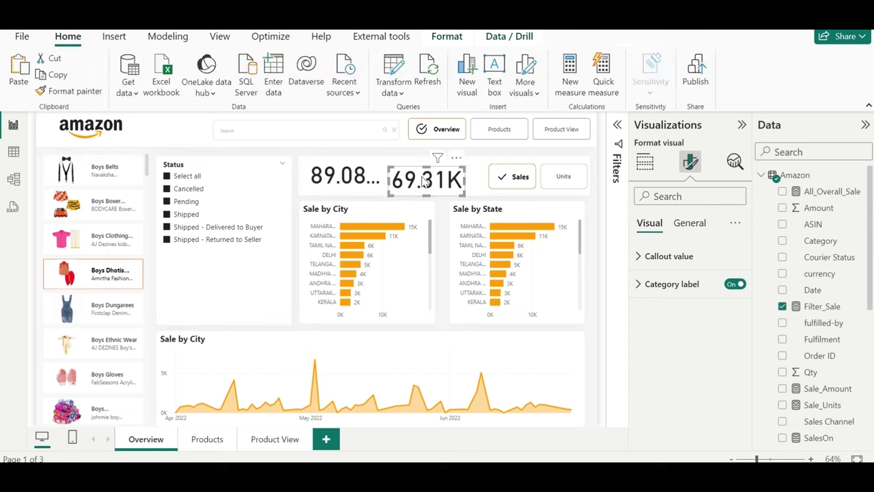
{"action": "key", "text": "ctrl+c"}
{"action": "key", "text": "ctrl+v"}
- Set the callout value to Segoe UI Bold 20 and the category label colour to orange
{"action": "left_click", "coordinate": [676, 256]}
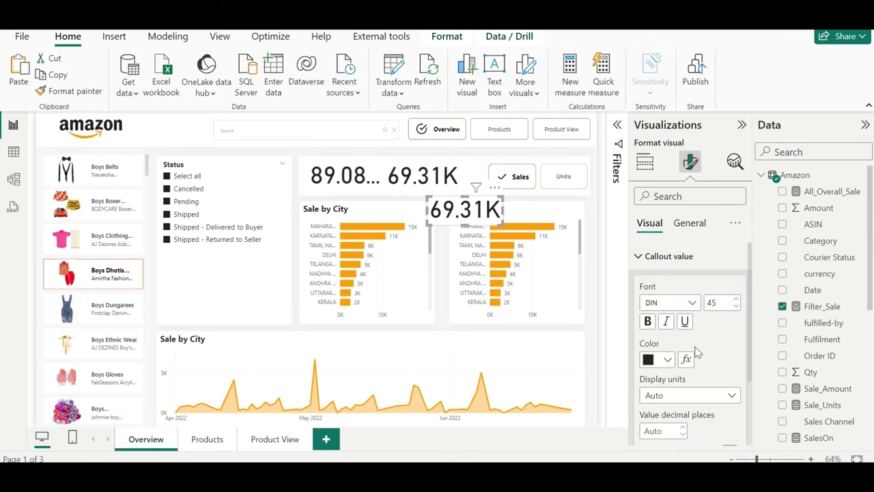
{"action": "left_click", "coordinate": [693, 303]}
{"action": "left_click", "coordinate": [689, 196]}
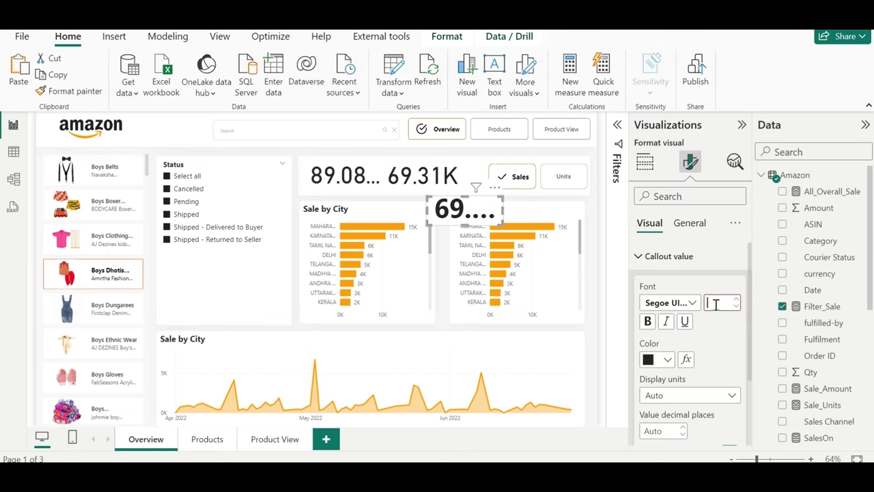
{"action": "type", "text": "20"}
{"action": "key", "text": "Return"}
{"action": "scroll", "coordinate": [708, 379], "scroll_direction": "down", "scroll_amount": 2}
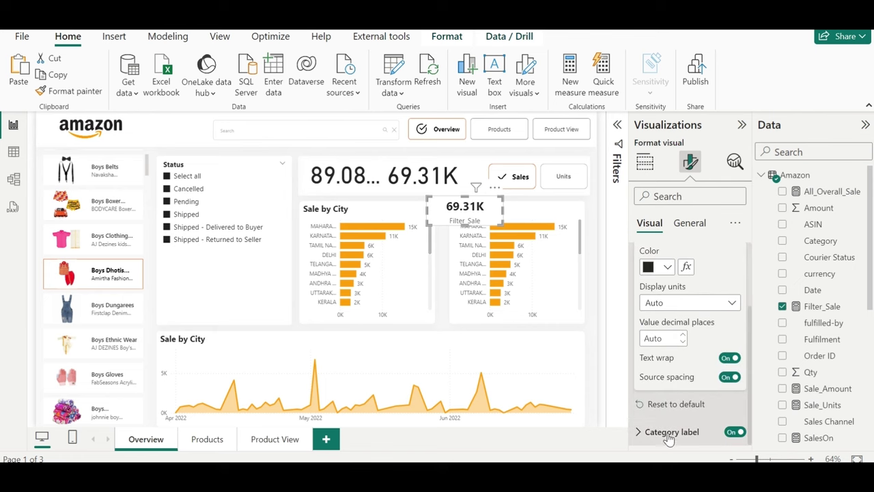
{"action": "left_click", "coordinate": [669, 431]}
{"action": "scroll", "coordinate": [669, 432], "scroll_direction": "down", "scroll_amount": 2}
{"action": "left_click", "coordinate": [666, 404]}
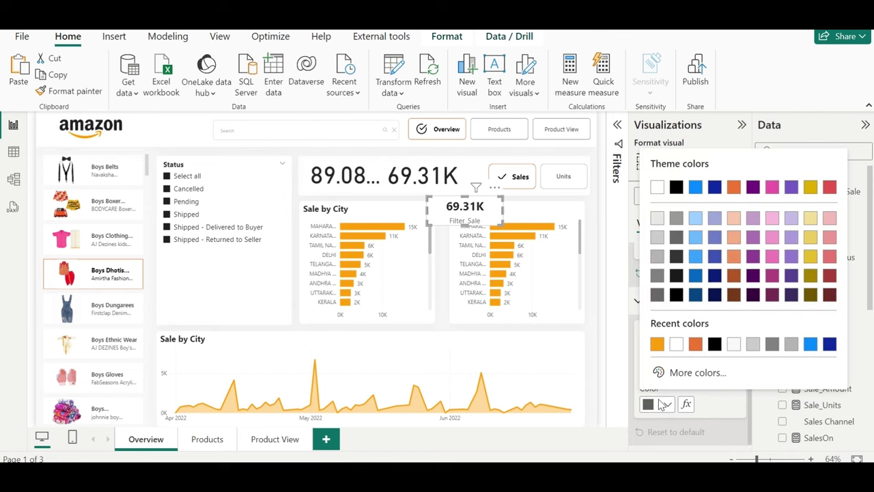
{"action": "left_click", "coordinate": [657, 344]}
{"action": "left_click", "coordinate": [659, 347]}
{"action": "key", "text": "Escape"}
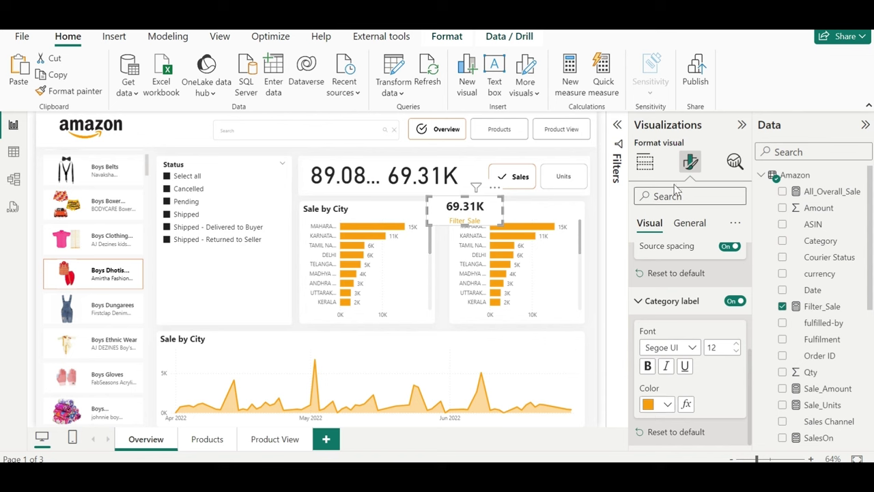
- Rename the new card's field to Seller Count
{"action": "left_click", "coordinate": [645, 161]}
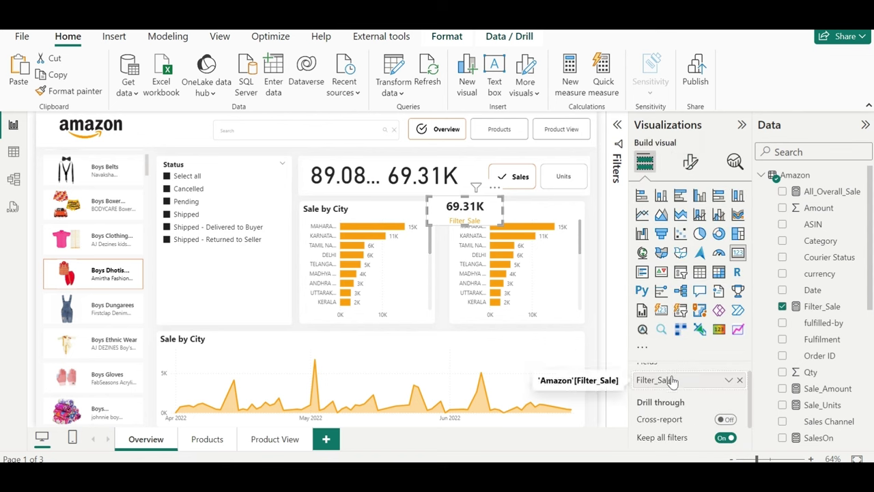
{"action": "double_click", "coordinate": [672, 379]}
{"action": "type", "text": "Selle"}
{"action": "type", "text": "r "}
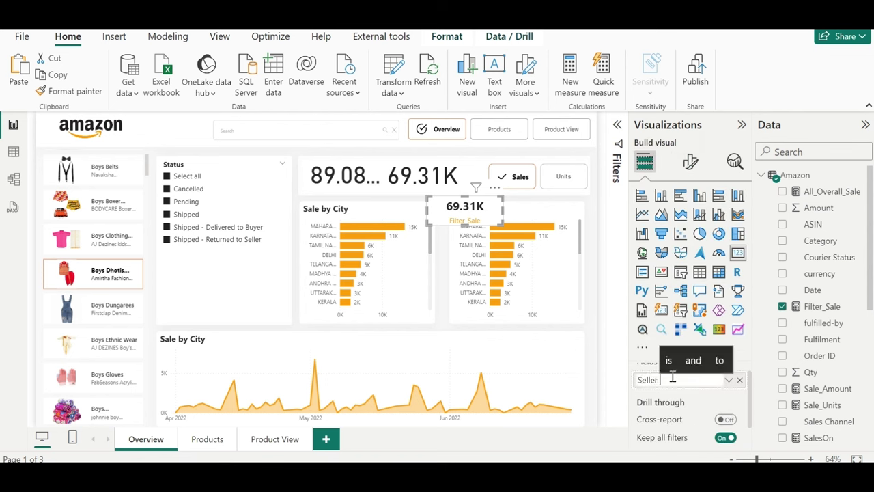
{"action": "type", "text": "Count"}
{"action": "key", "text": "Return"}
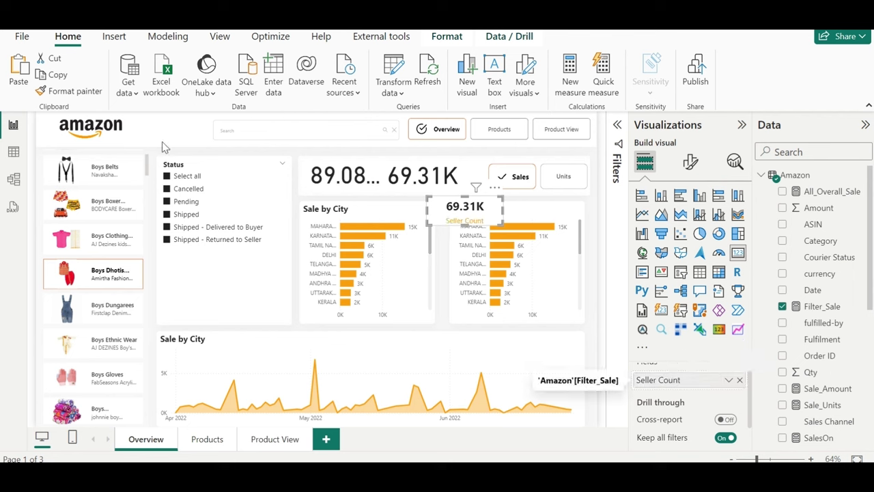
- Format-paint that styling onto the Filter_Sale and 89.08M cards, then select all three cards
{"action": "left_click", "coordinate": [73, 92]}
{"action": "left_click", "coordinate": [414, 175]}
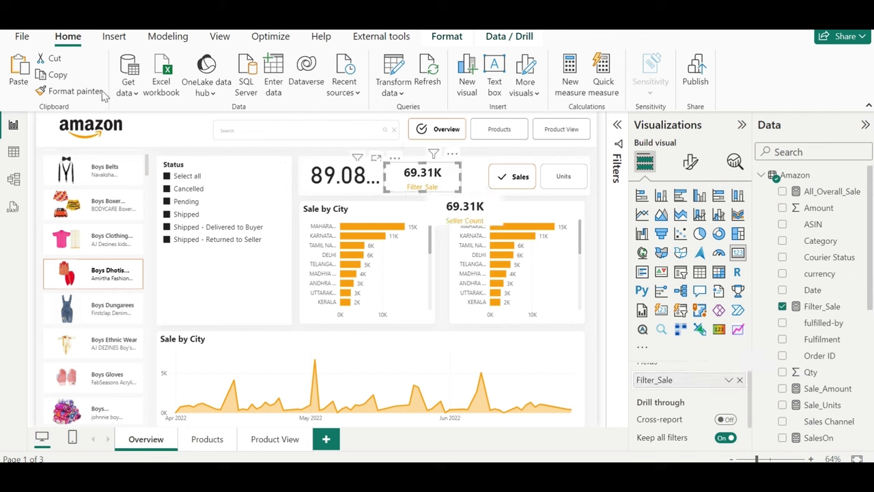
{"action": "left_click", "coordinate": [82, 93]}
{"action": "left_click", "coordinate": [345, 176]}
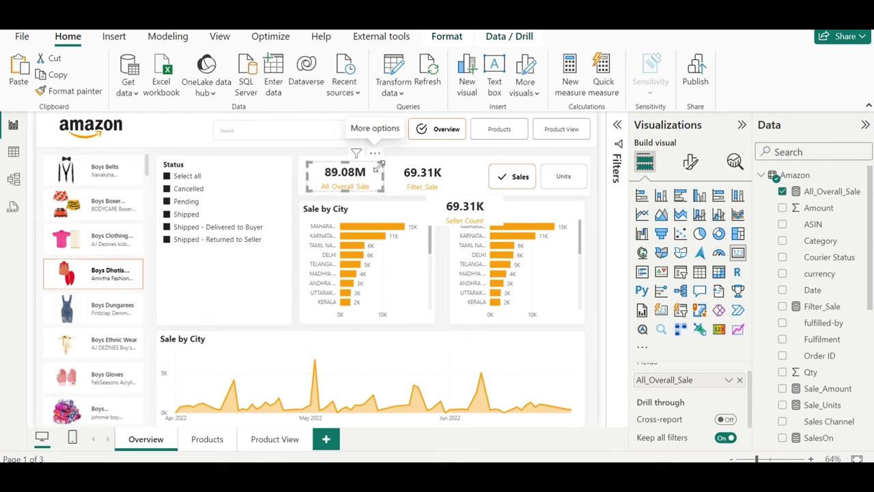
{"action": "left_click", "coordinate": [416, 176], "text": "ctrl"}
{"action": "left_click", "coordinate": [464, 209], "text": "ctrl"}
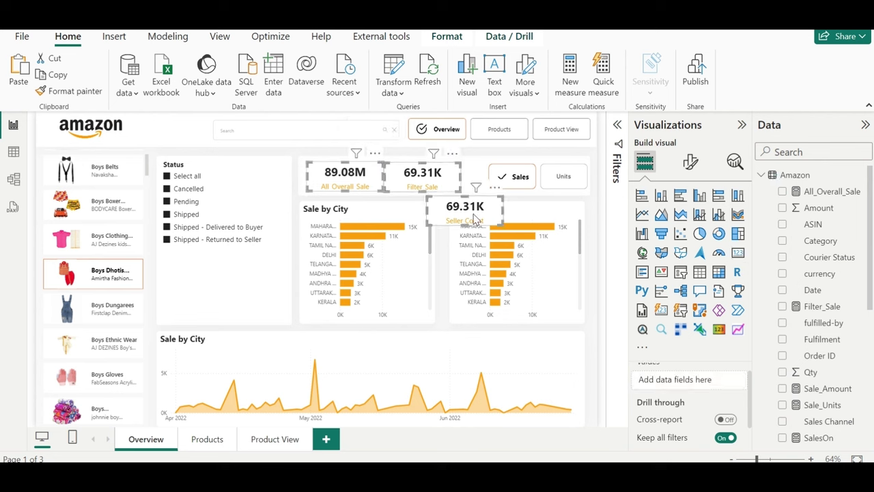
{"action": "left_click", "coordinate": [691, 163]}
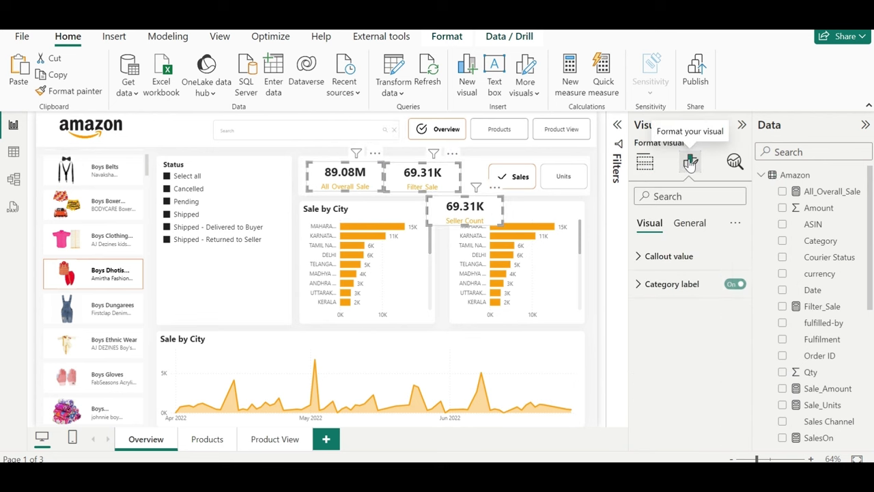
- Set the card values to 1 decimal place
{"action": "left_click", "coordinate": [669, 256]}
{"action": "scroll", "coordinate": [689, 390], "scroll_direction": "down", "scroll_amount": 1}
{"action": "left_click", "coordinate": [659, 403]}
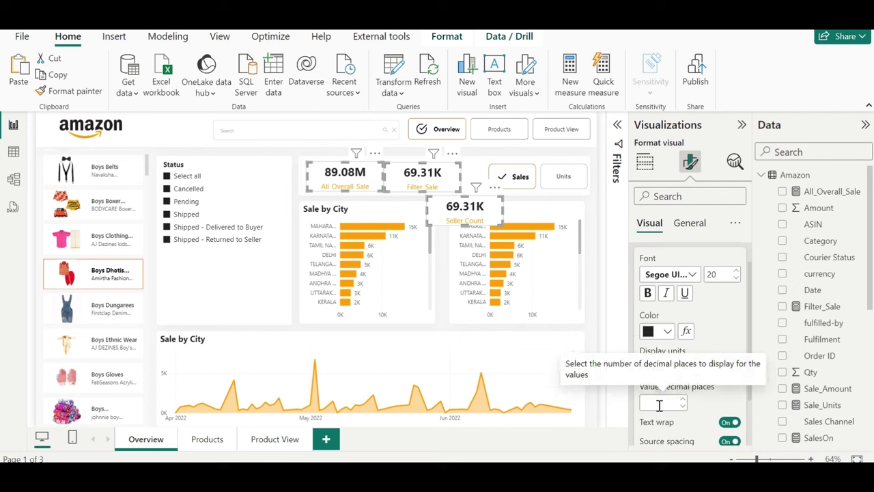
{"action": "type", "text": "1"}
- Narrow the 89.1M card and line the Filter_Sale card up beside it
{"action": "left_click", "coordinate": [364, 176]}
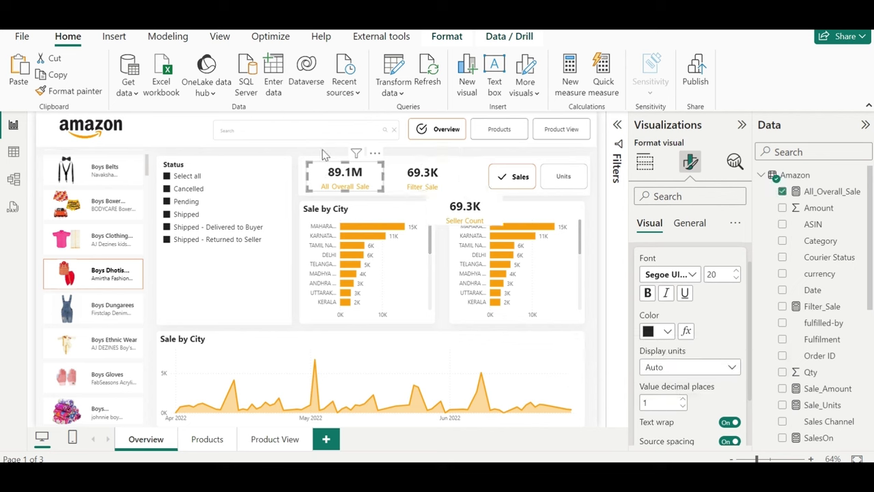
{"action": "left_click", "coordinate": [339, 172]}
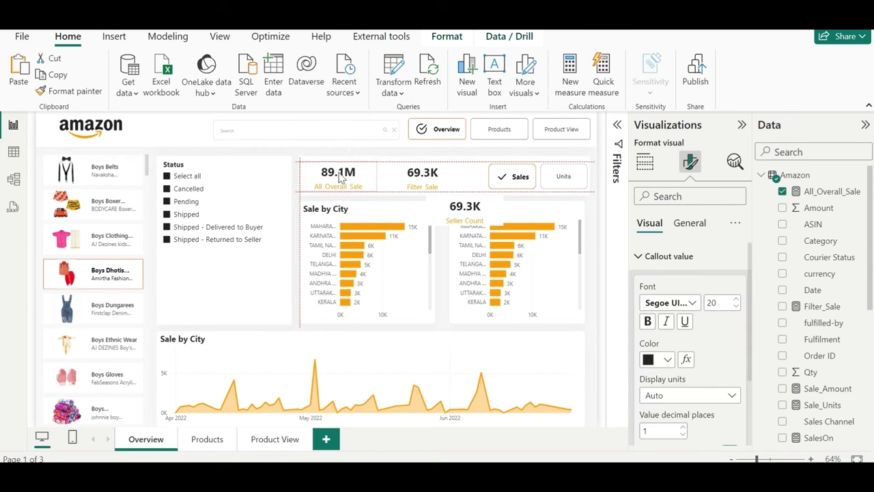
{"action": "left_click", "coordinate": [341, 177]}
{"action": "left_click_drag", "start_coordinate": [381, 193], "coordinate": [365, 192]}
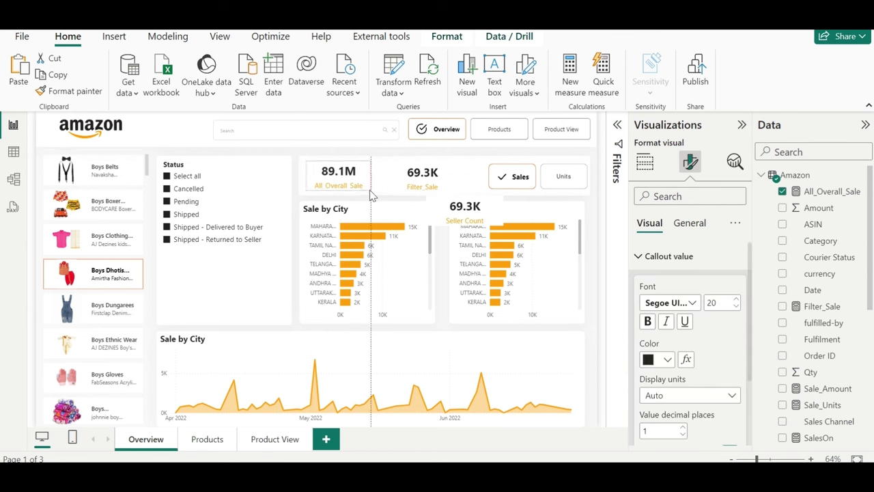
{"action": "left_click", "coordinate": [422, 179]}
{"action": "mouse_move", "coordinate": [436, 185]}
{"action": "left_mouse_down"}
{"action": "mouse_move", "coordinate": [428, 179]}
{"action": "mouse_move", "coordinate": [439, 174]}
{"action": "mouse_move", "coordinate": [424, 184]}
{"action": "mouse_move", "coordinate": [452, 216]}
{"action": "mouse_move", "coordinate": [443, 186]}
{"action": "mouse_move", "coordinate": [398, 182]}
{"action": "left_mouse_up"}
{"action": "left_click", "coordinate": [451, 216]}
{"action": "left_click", "coordinate": [407, 179]}
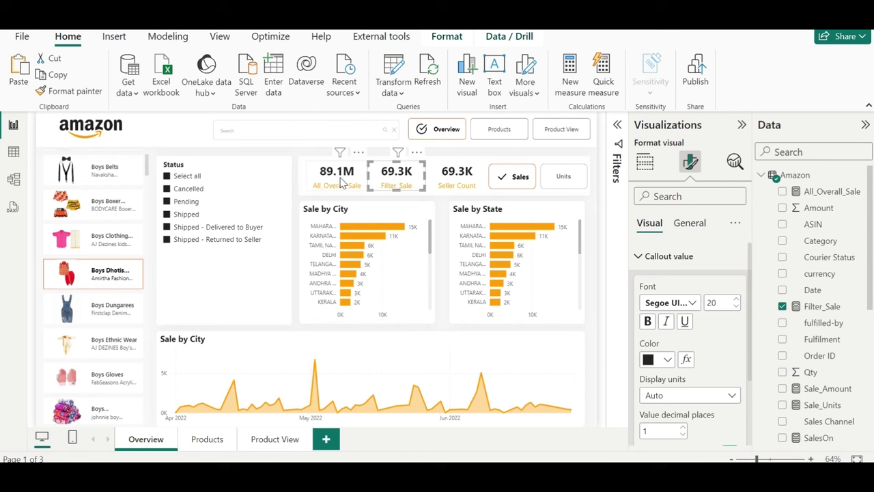
- Set the three cards' value font size to 19 and label font size to 11
{"action": "left_click", "coordinate": [341, 181], "text": "ctrl"}
{"action": "left_click", "coordinate": [456, 179], "text": "ctrl"}
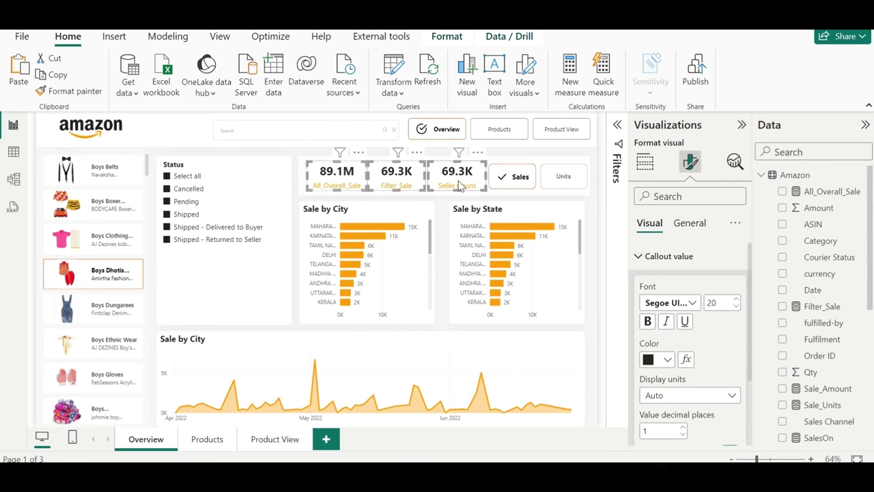
{"action": "left_click", "coordinate": [736, 305]}
{"action": "left_click", "coordinate": [736, 306]}
{"action": "left_click", "coordinate": [736, 305]}
{"action": "scroll", "coordinate": [710, 382], "scroll_direction": "down", "scroll_amount": 2}
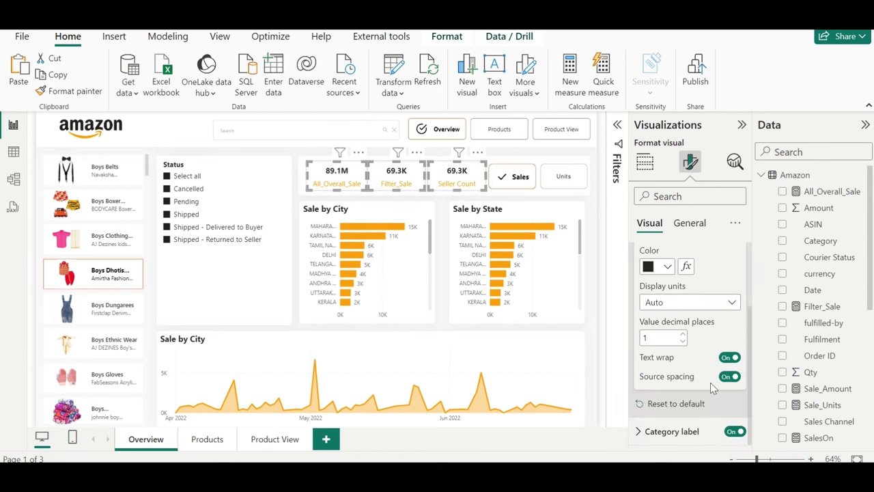
{"action": "left_click", "coordinate": [691, 431]}
{"action": "scroll", "coordinate": [691, 382], "scroll_direction": "down", "scroll_amount": 2}
{"action": "left_click", "coordinate": [736, 351]}
{"action": "left_click", "coordinate": [735, 352]}
{"action": "left_click", "coordinate": [736, 351]}
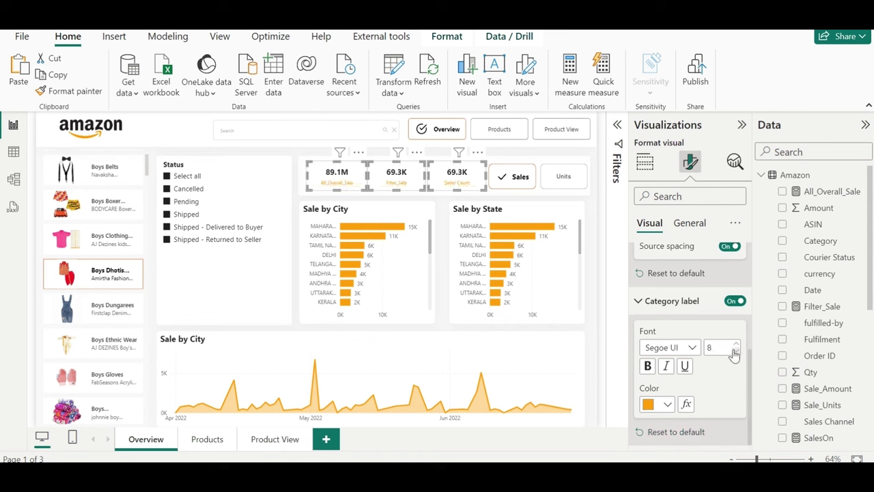
{"action": "left_click", "coordinate": [735, 345]}
{"action": "left_click", "coordinate": [735, 345]}
{"action": "left_click", "coordinate": [735, 345]}
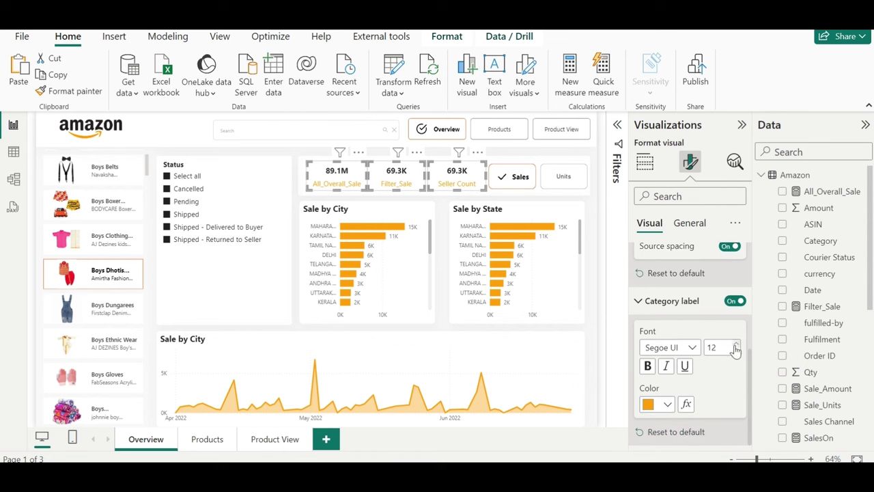
- Turn off the background effect on the three KPI cards
{"action": "left_click", "coordinate": [687, 222]}
{"action": "left_click", "coordinate": [681, 309]}
{"action": "scroll", "coordinate": [710, 324], "scroll_direction": "up", "scroll_amount": 1}
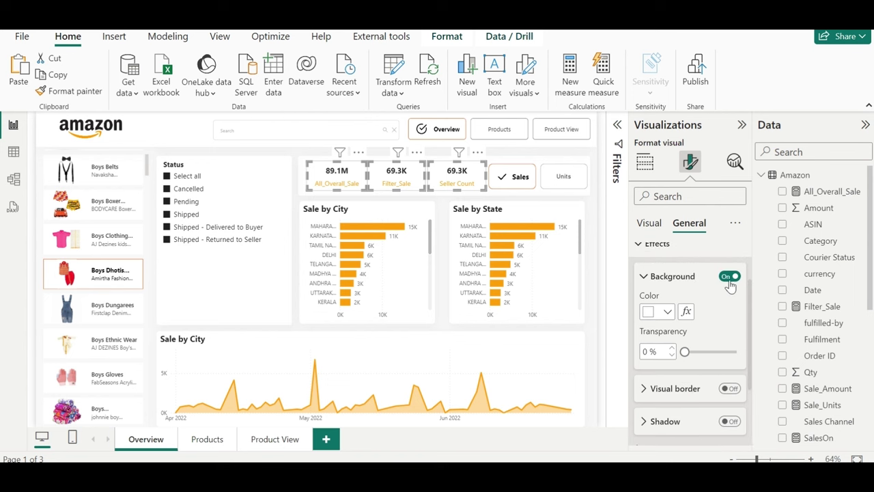
{"action": "left_click", "coordinate": [730, 276]}
{"action": "left_click", "coordinate": [344, 181]}
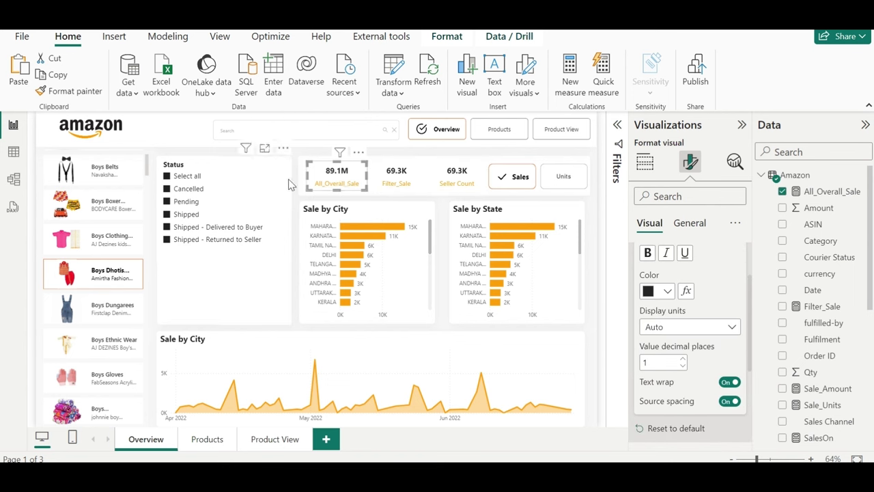
{"action": "left_click", "coordinate": [416, 186]}
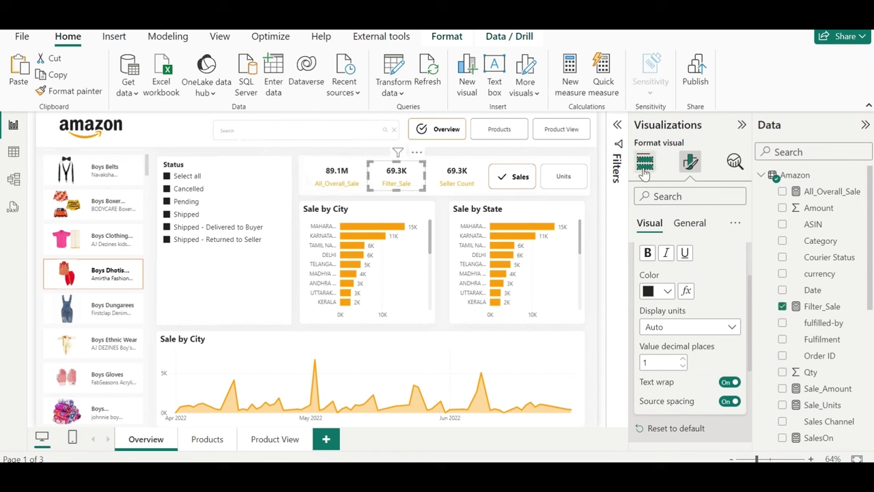
- Rename the Filter_Sale card field to Sale and the All_Overall_Sale field to Total Sale
{"action": "left_click", "coordinate": [644, 164]}
{"action": "key", "text": "BackSpace"}
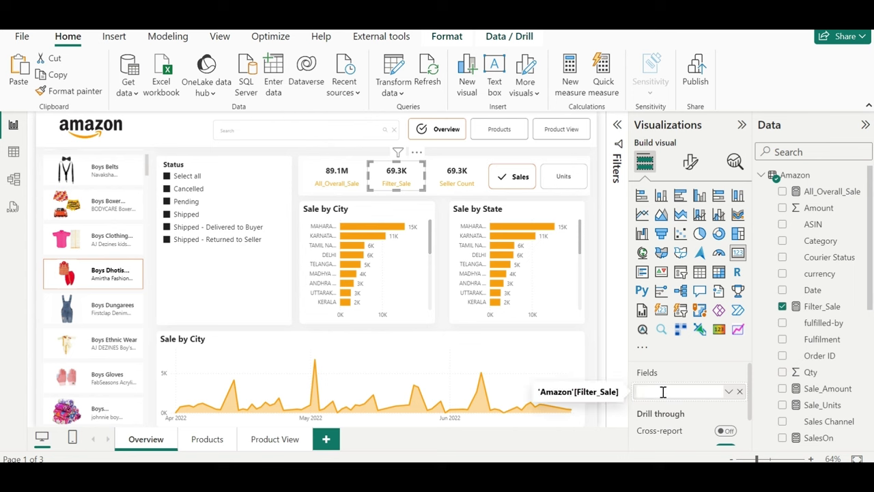
{"action": "type", "text": "Sale"}
{"action": "key", "text": "Return"}
{"action": "left_click", "coordinate": [338, 189]}
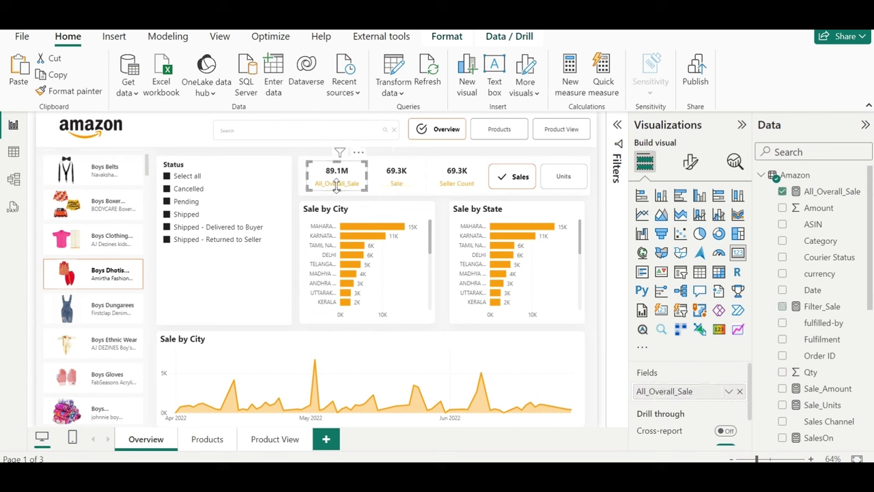
{"action": "double_click", "coordinate": [679, 392]}
{"action": "type", "text": "To"}
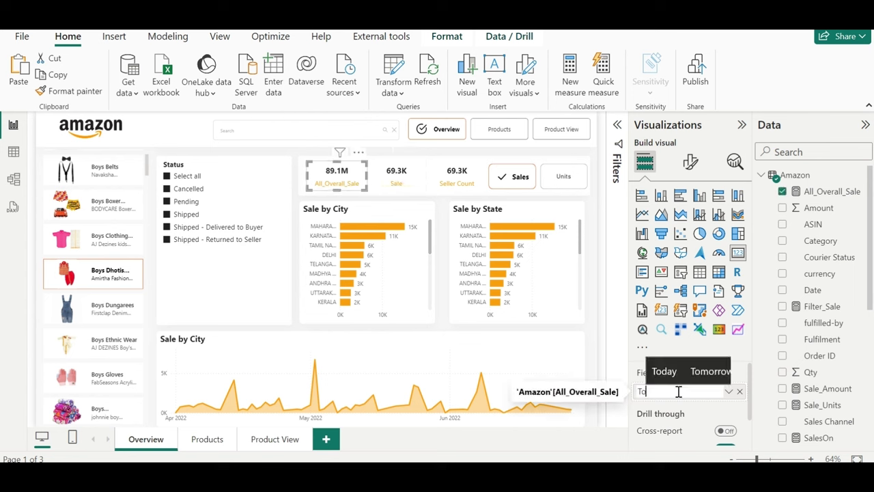
{"action": "type", "text": "tal Sale"}
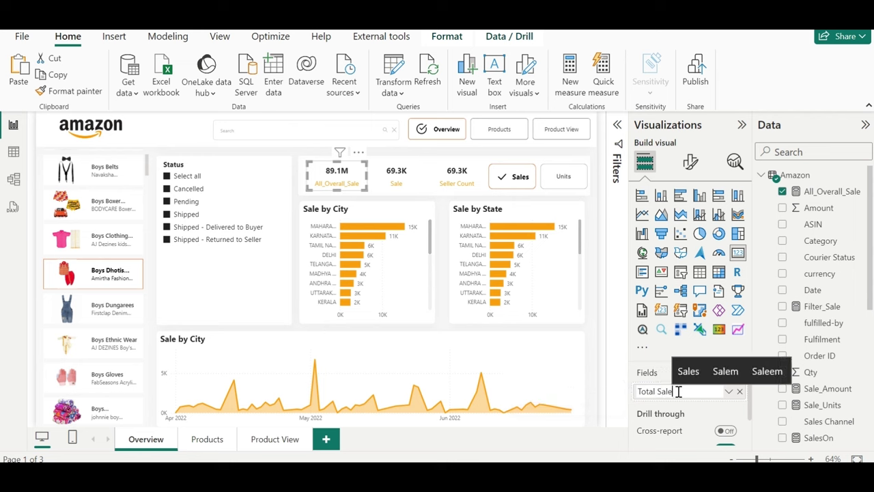
{"action": "key", "text": "Return"}
- Insert a line shape rotated 90° between the Total Sale and Sale cards
{"action": "left_click", "coordinate": [299, 157]}
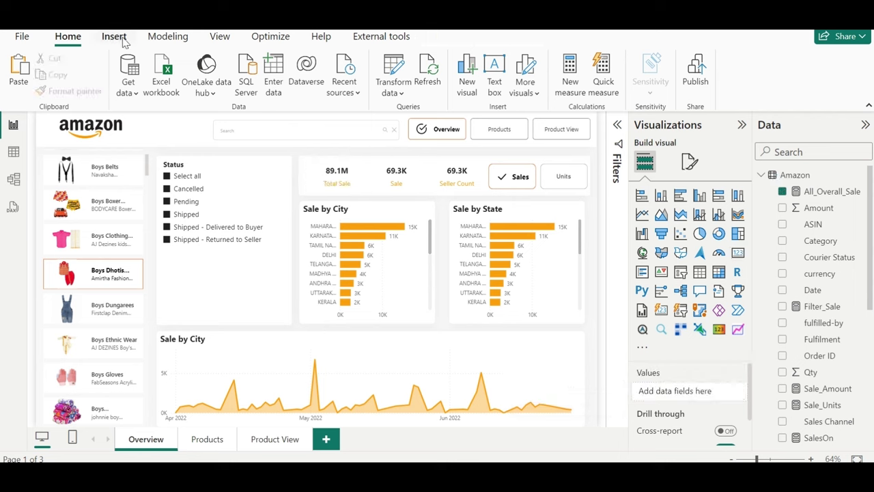
{"action": "left_click", "coordinate": [114, 36]}
{"action": "left_click", "coordinate": [501, 72]}
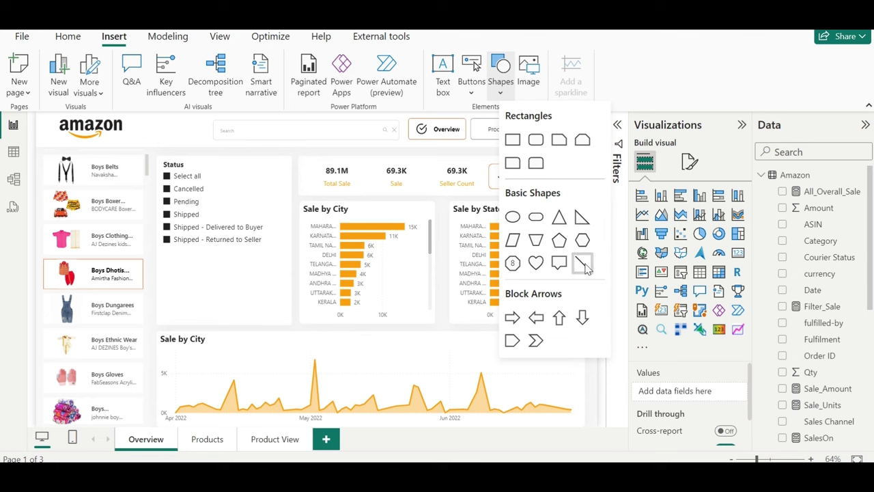
{"action": "left_click", "coordinate": [583, 264]}
{"action": "left_click", "coordinate": [662, 249]}
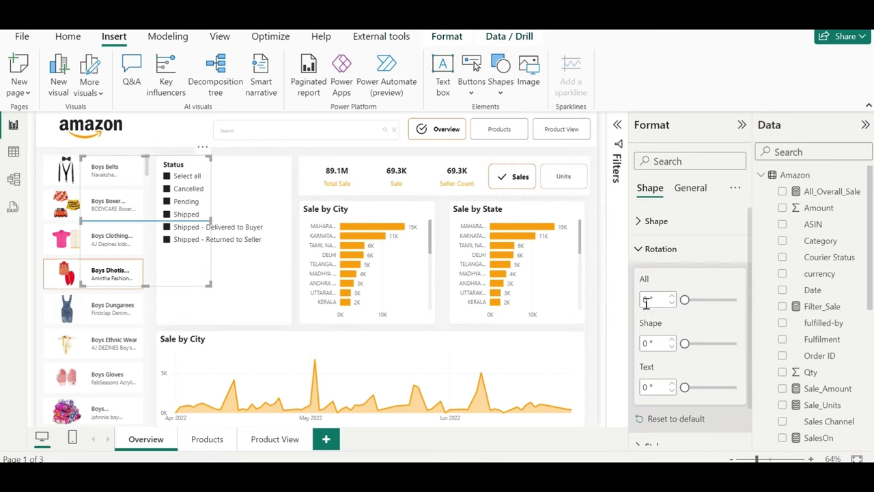
{"action": "type", "text": "90"}
{"action": "key", "text": "Return"}
{"action": "mouse_move", "coordinate": [145, 206]}
{"action": "left_mouse_down"}
{"action": "mouse_move", "coordinate": [369, 212]}
{"action": "mouse_move", "coordinate": [312, 170]}
{"action": "mouse_move", "coordinate": [363, 157]}
{"action": "mouse_move", "coordinate": [427, 161]}
{"action": "left_mouse_up"}
- Duplicate the divider for the Sale–Seller Count gap and give the lines a grey border colour
{"action": "key", "text": "ctrl+c"}
{"action": "key", "text": "ctrl+v"}
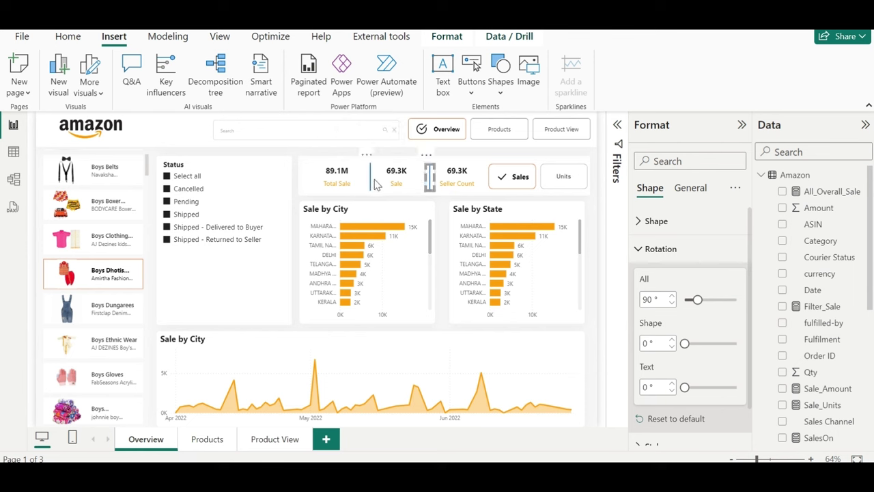
{"action": "scroll", "coordinate": [728, 272], "scroll_direction": "down", "scroll_amount": 1}
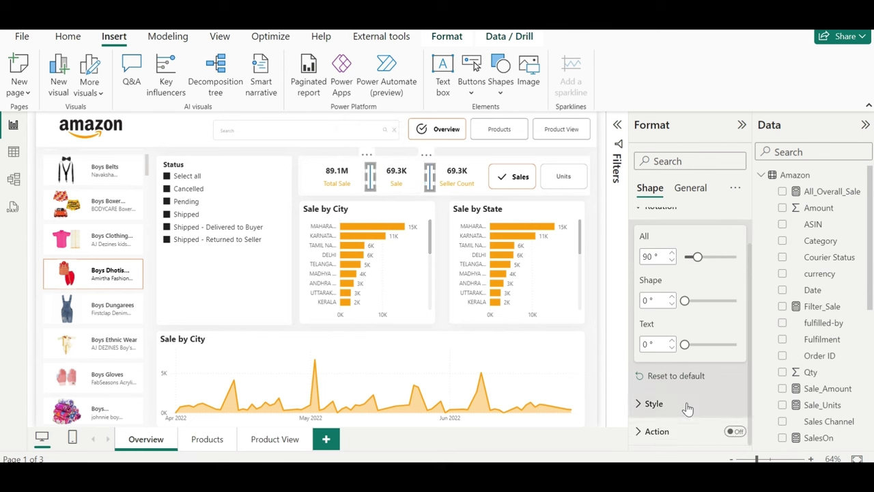
{"action": "scroll", "coordinate": [659, 413], "scroll_direction": "down", "scroll_amount": 3}
{"action": "left_click", "coordinate": [661, 401]}
{"action": "scroll", "coordinate": [655, 383], "scroll_direction": "down", "scroll_amount": 3}
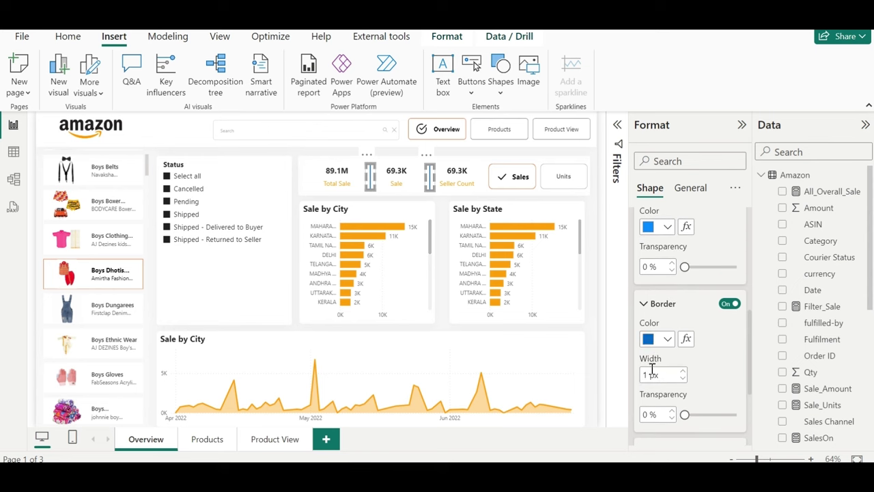
{"action": "left_click", "coordinate": [652, 339]}
{"action": "left_click", "coordinate": [659, 189]}
{"action": "left_click", "coordinate": [596, 213]}
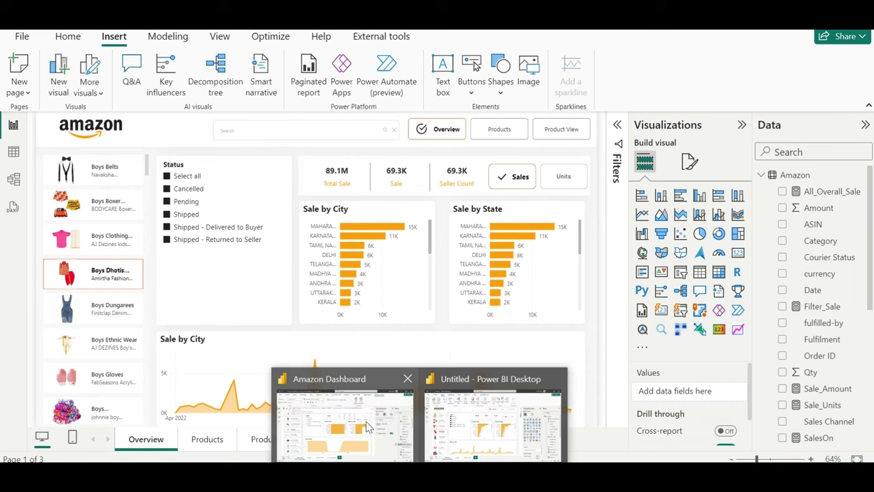
- Switch to the finished Amazon Dashboard's Products page, discarding the open measure formula
{"action": "left_click", "coordinate": [458, 426]}
{"action": "left_click", "coordinate": [44, 124]}
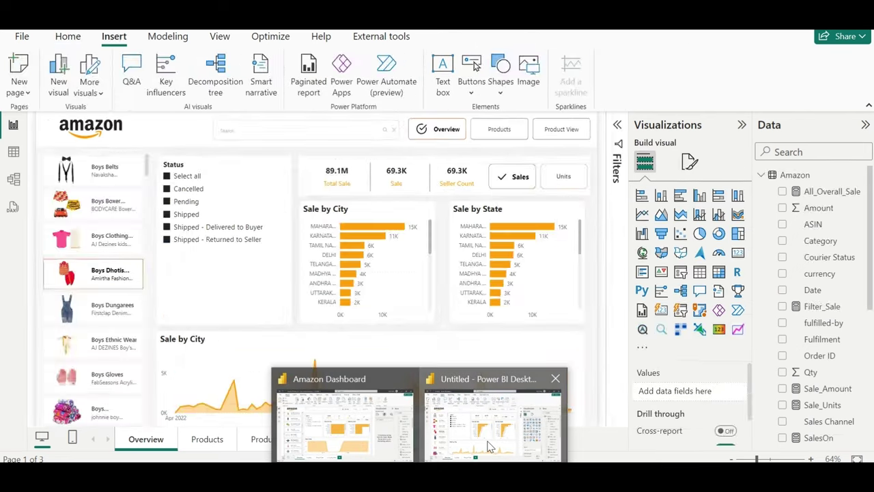
{"action": "left_click", "coordinate": [487, 430]}
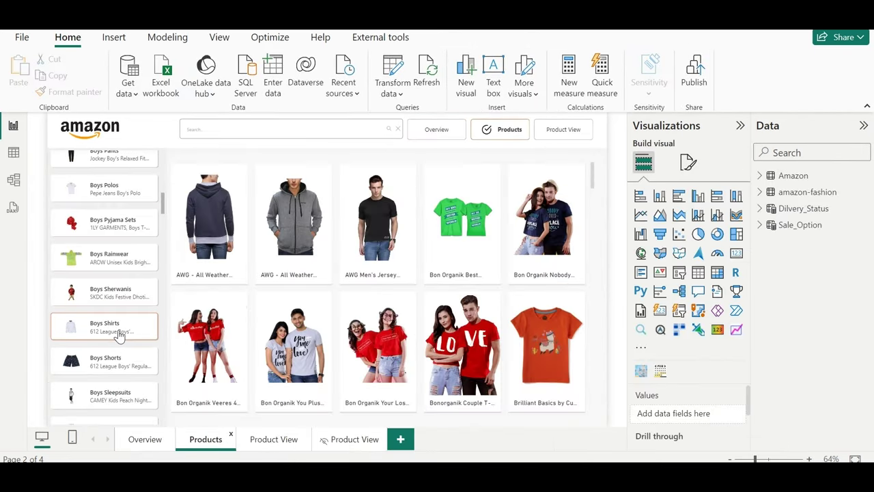
- Filter the product grid to Boys Shirts and preview the product tile tooltips
{"action": "left_click", "coordinate": [119, 335]}
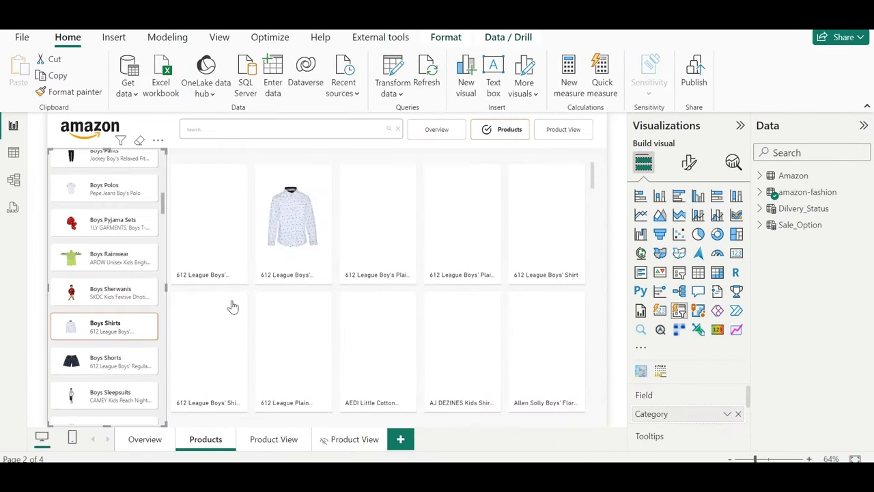
{"action": "mouse_move", "coordinate": [280, 234]}
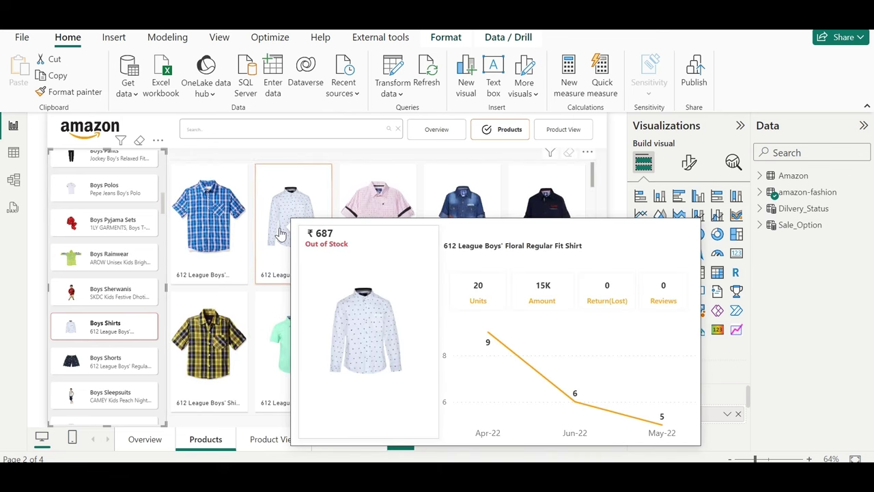
{"action": "mouse_move", "coordinate": [218, 243]}
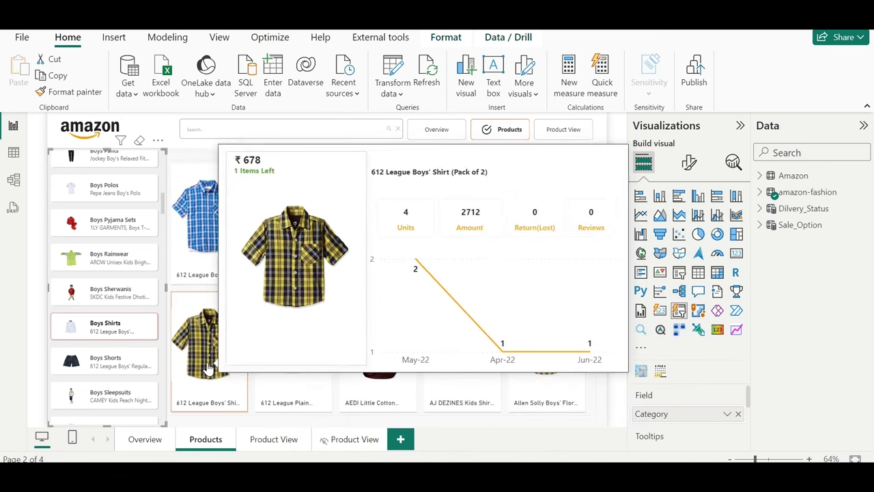
{"action": "mouse_move", "coordinate": [283, 357]}
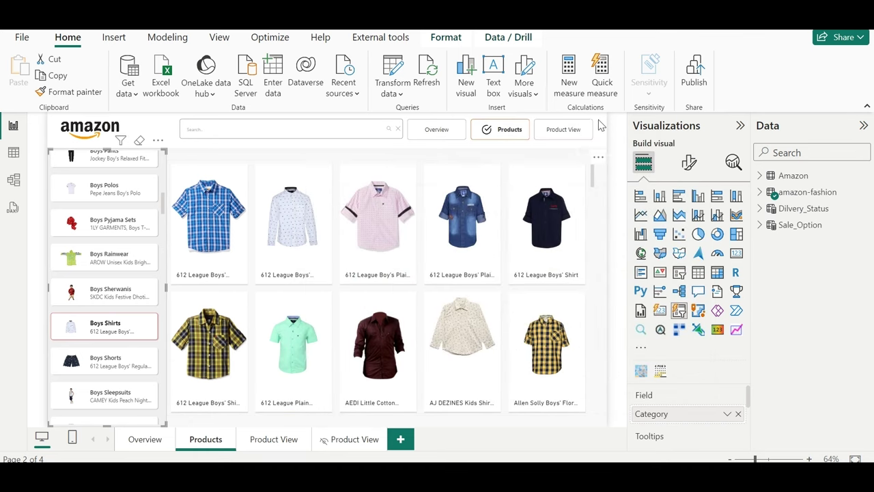
- On Product View, check the blue off-shoulder dress, then show the grey 1 Stop Fashion Anarkali kurta
{"action": "left_click", "coordinate": [566, 137]}
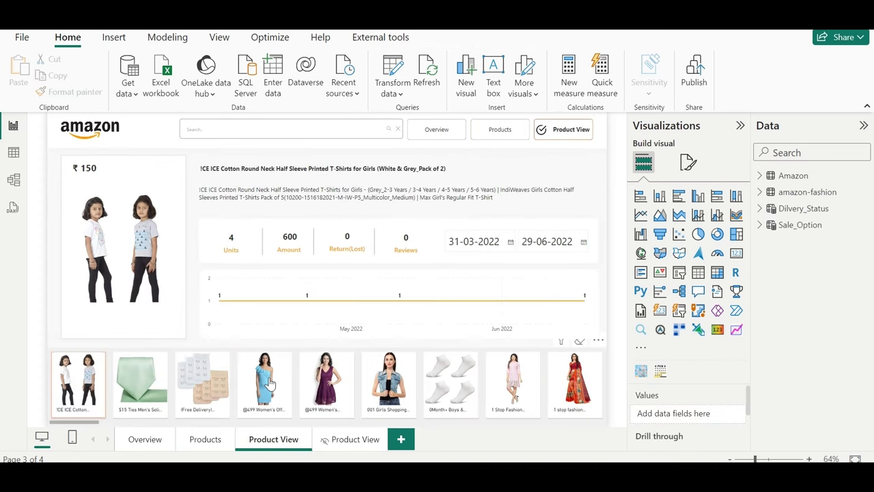
{"action": "left_click", "coordinate": [270, 382]}
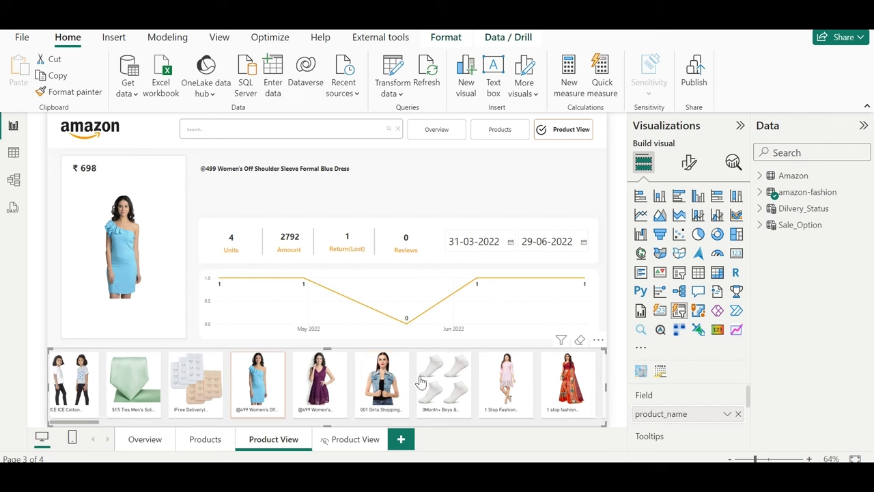
{"action": "scroll", "coordinate": [422, 382], "scroll_direction": "right", "scroll_amount": 5}
{"action": "scroll", "coordinate": [421, 382], "scroll_direction": "right", "scroll_amount": 5}
{"action": "scroll", "coordinate": [421, 382], "scroll_direction": "right", "scroll_amount": 5}
{"action": "scroll", "coordinate": [419, 383], "scroll_direction": "right", "scroll_amount": 5}
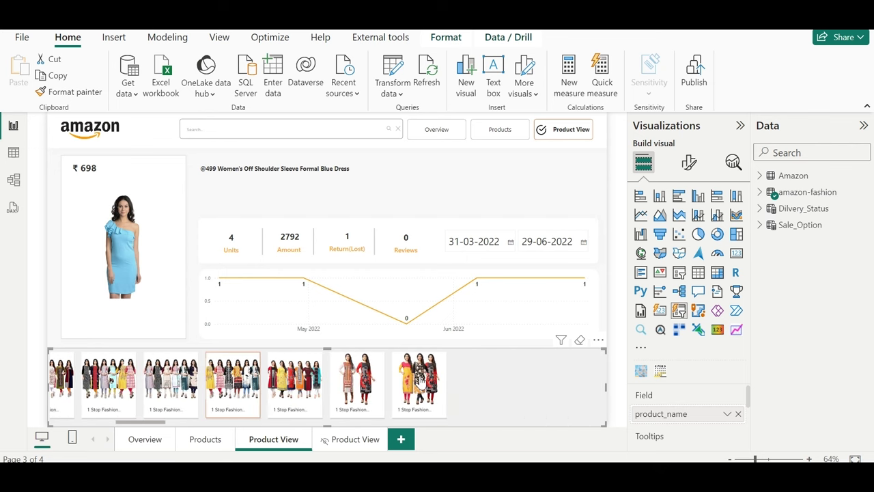
{"action": "scroll", "coordinate": [420, 381], "scroll_direction": "right", "scroll_amount": 5}
{"action": "scroll", "coordinate": [420, 381], "scroll_direction": "right", "scroll_amount": 5}
{"action": "scroll", "coordinate": [420, 381], "scroll_direction": "right", "scroll_amount": 5}
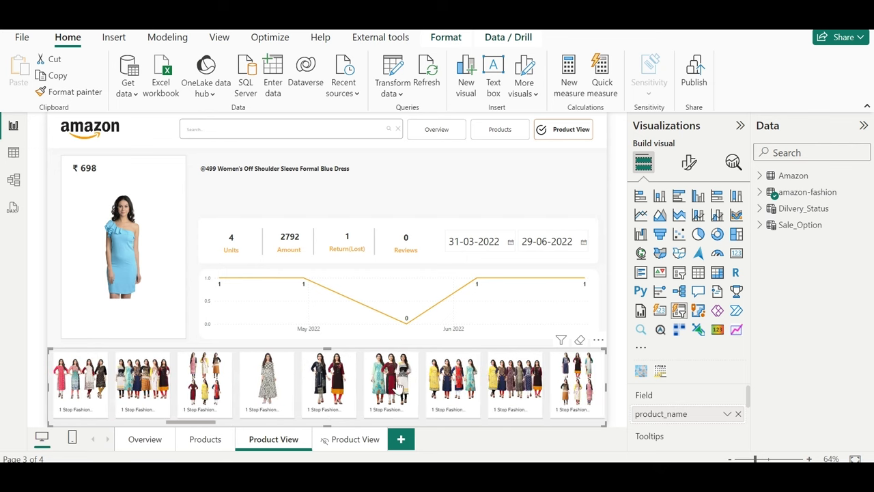
{"action": "left_click", "coordinate": [261, 390]}
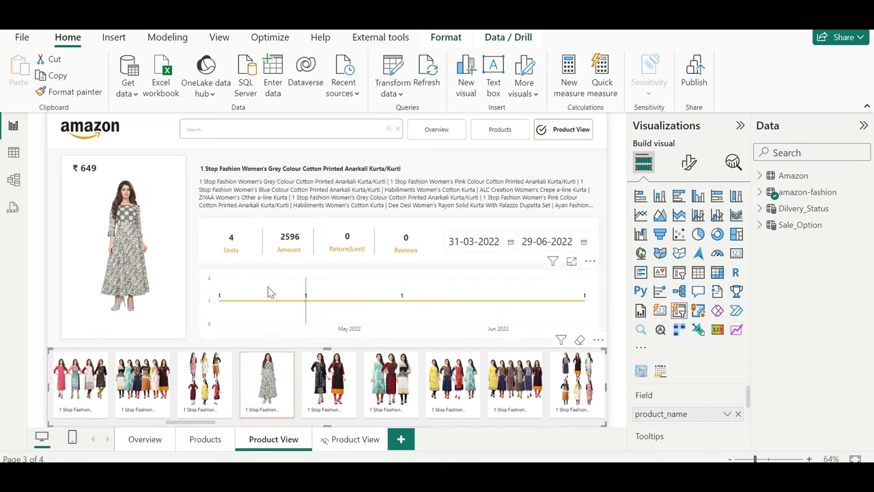